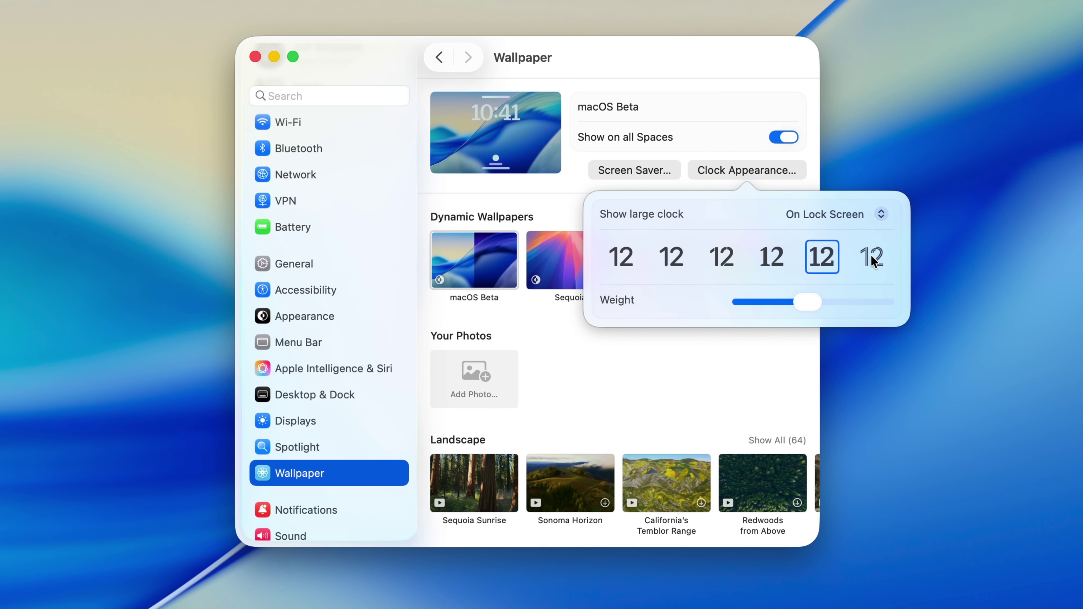
Reduce the weight of the large lock screen clock to its thinnest setting
{"action": "left_click_drag", "start_coordinate": [817, 302], "coordinate": [727, 308]}
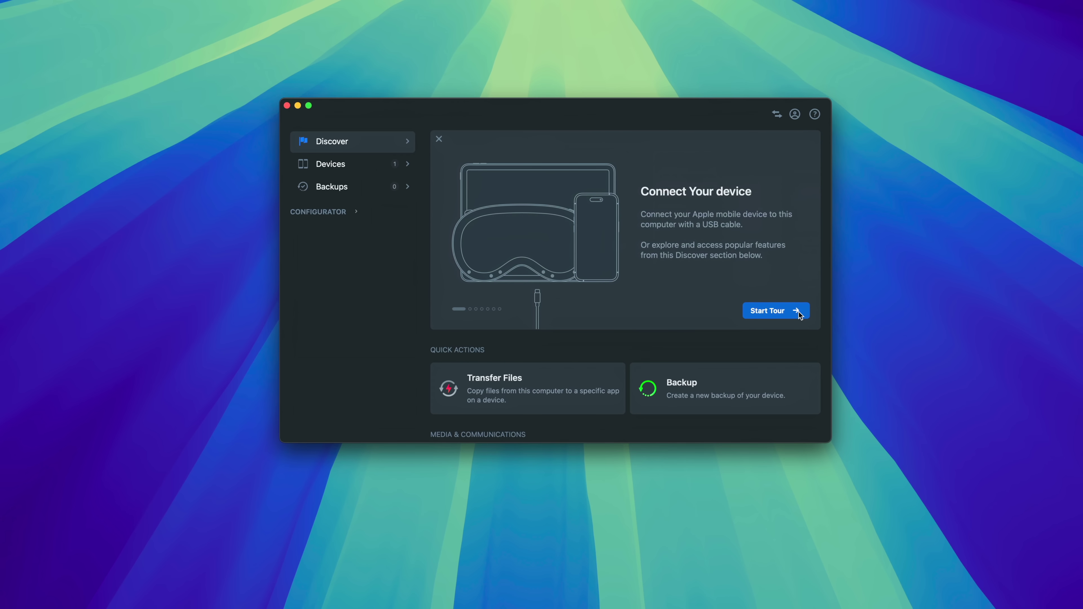
Switch to iMazing and page through its introductory tour past the Device Settings page
{"action": "left_click", "coordinate": [798, 311]}
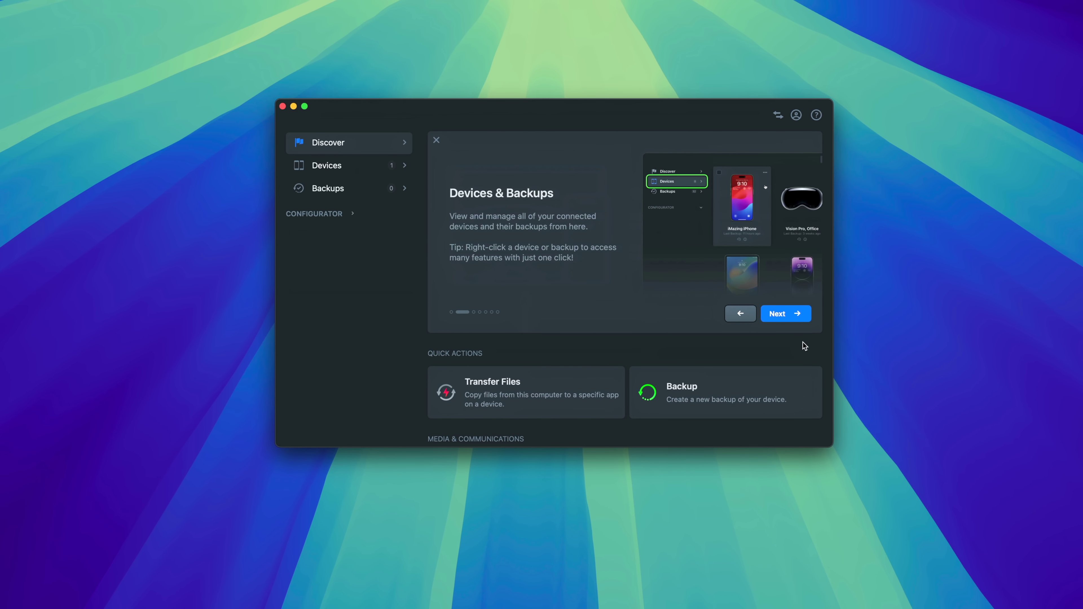
{"action": "left_click", "coordinate": [798, 312]}
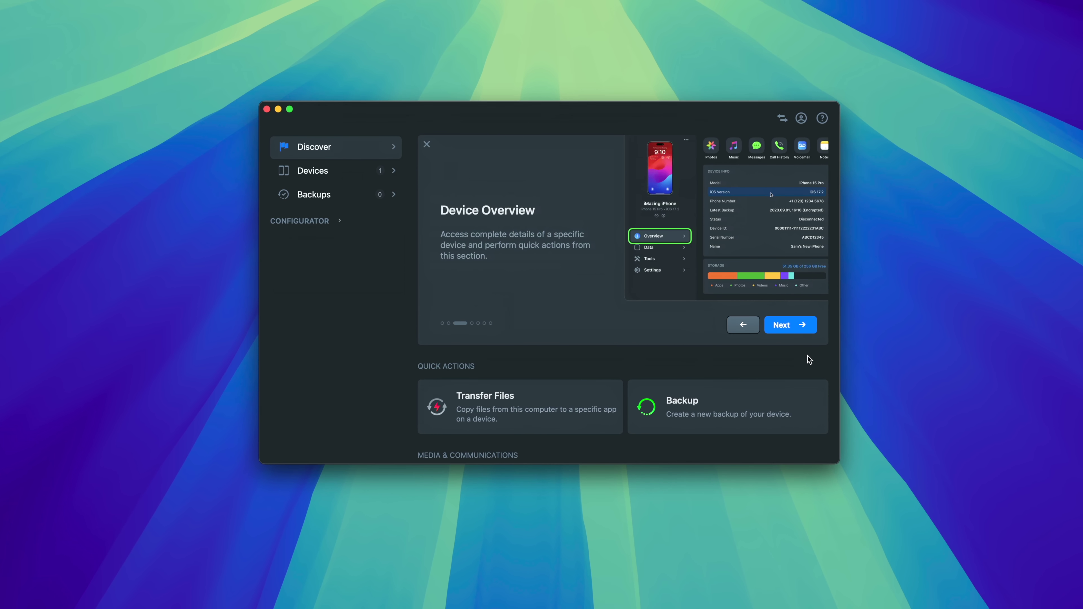
{"action": "left_click", "coordinate": [798, 322]}
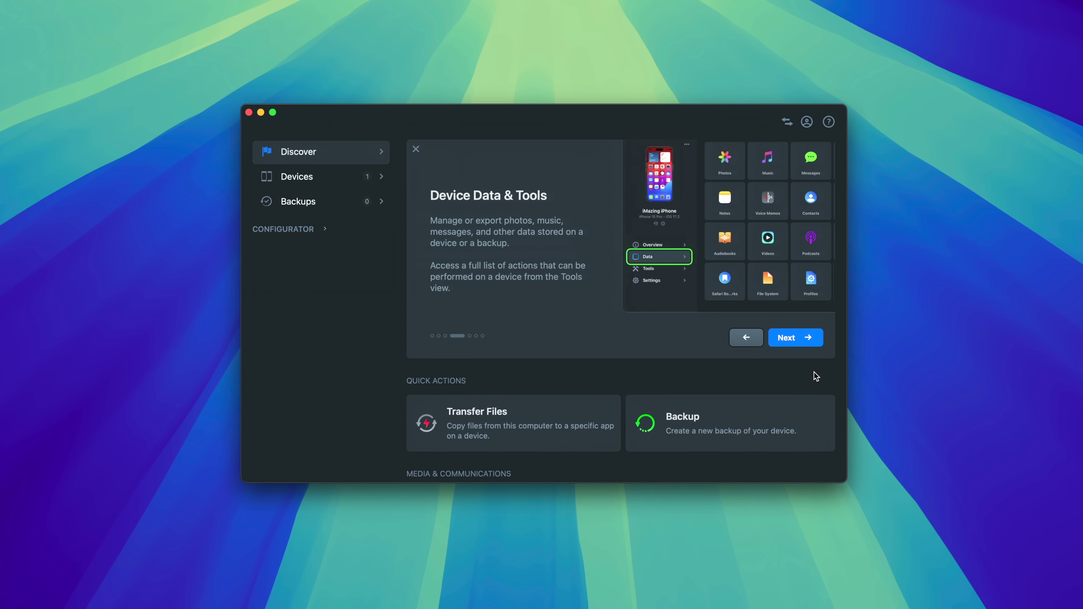
{"action": "left_click", "coordinate": [803, 334]}
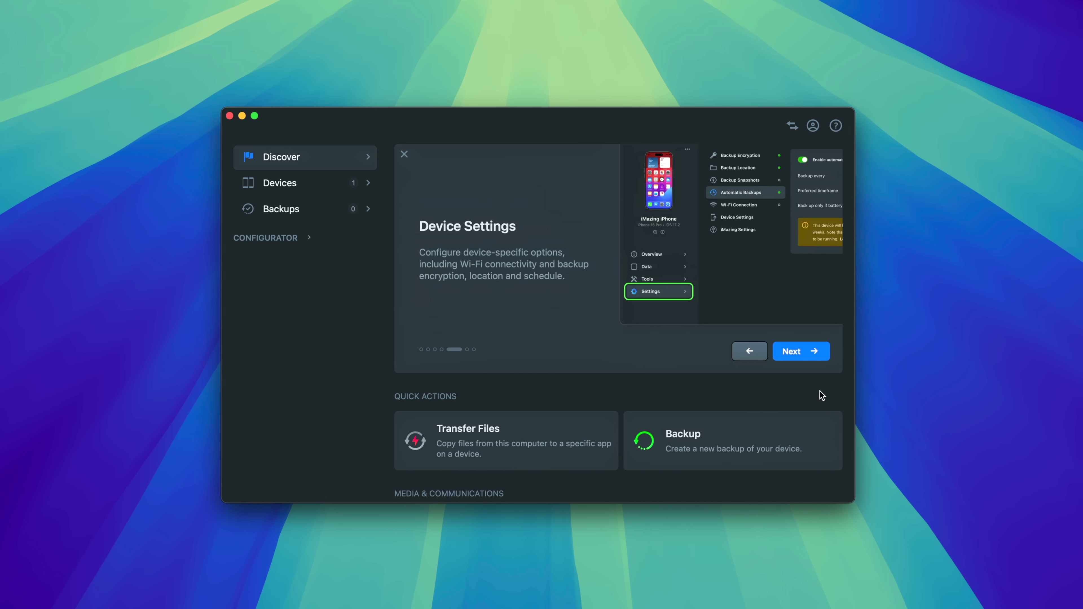
{"action": "left_click", "coordinate": [812, 352]}
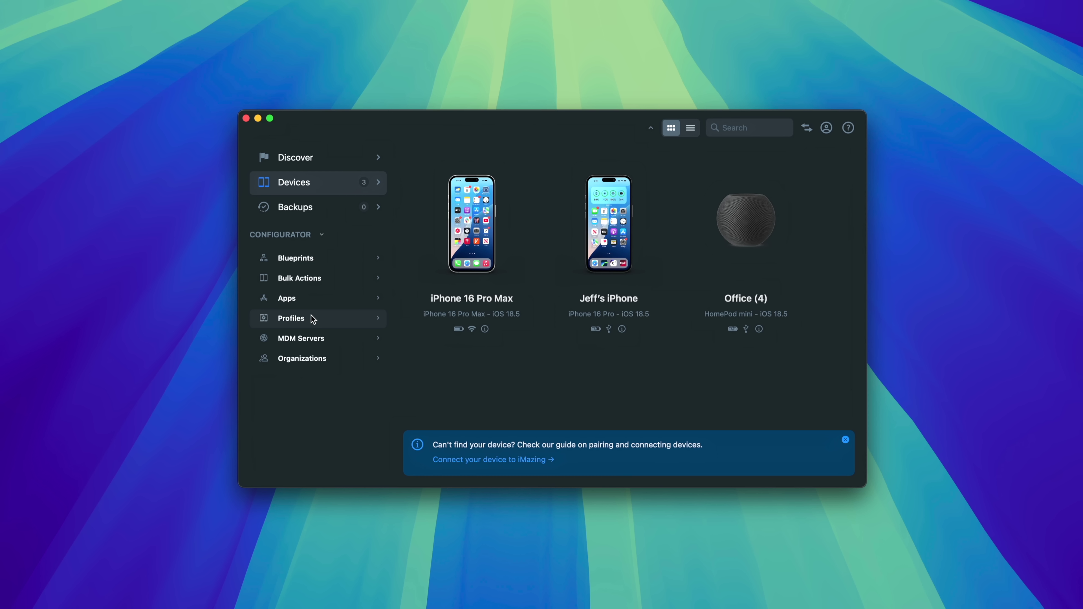
Open the Configurator's Profiles section and read through its features overview
{"action": "left_click", "coordinate": [311, 317]}
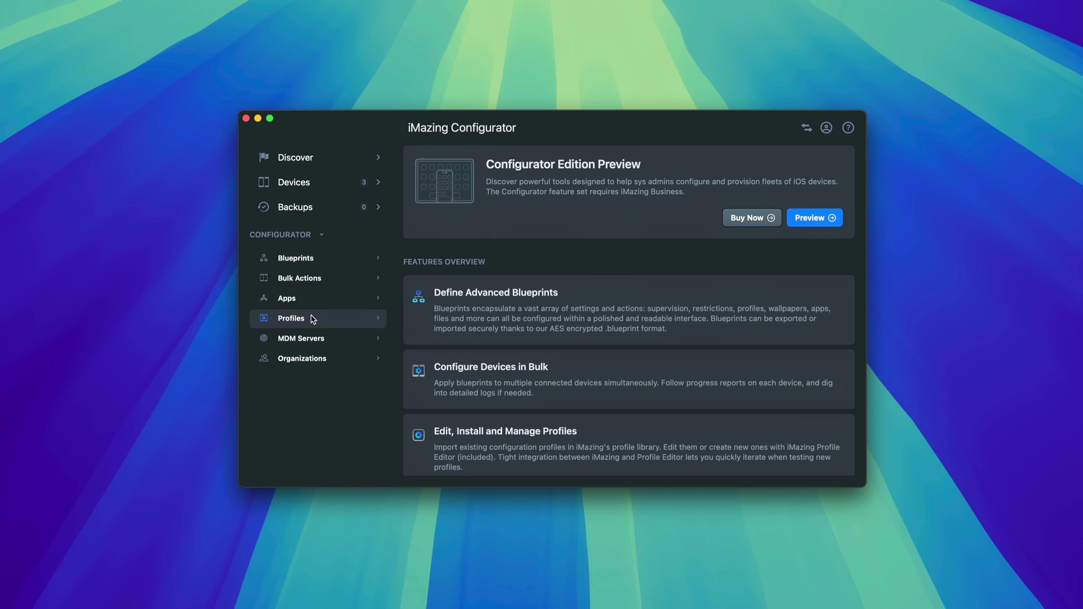
{"action": "scroll", "coordinate": [572, 360], "scroll_direction": "down", "scroll_amount": 5}
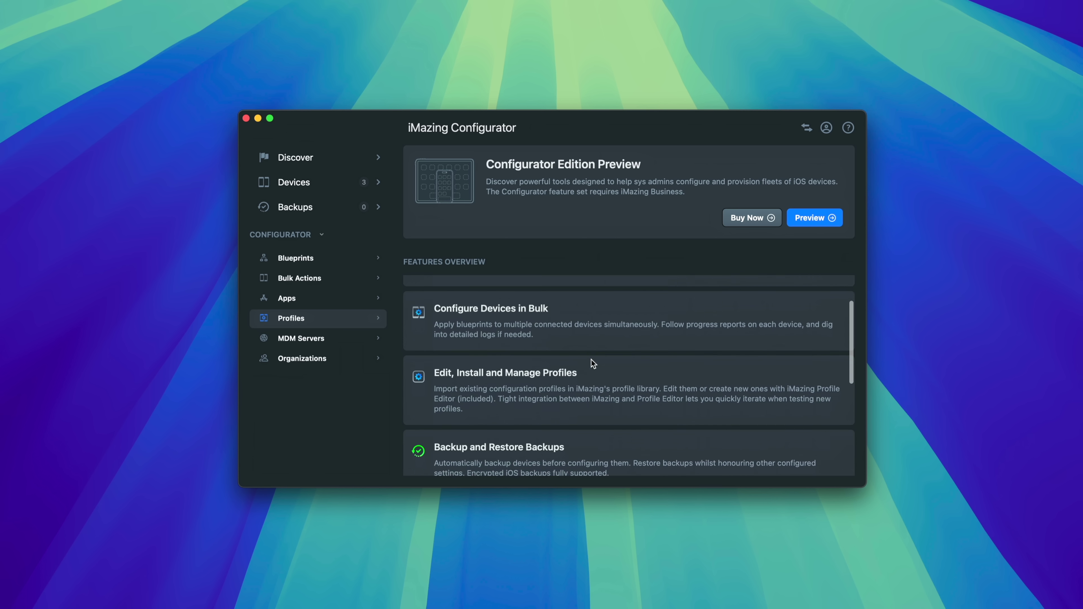
{"action": "scroll", "coordinate": [593, 363], "scroll_direction": "down", "scroll_amount": 2}
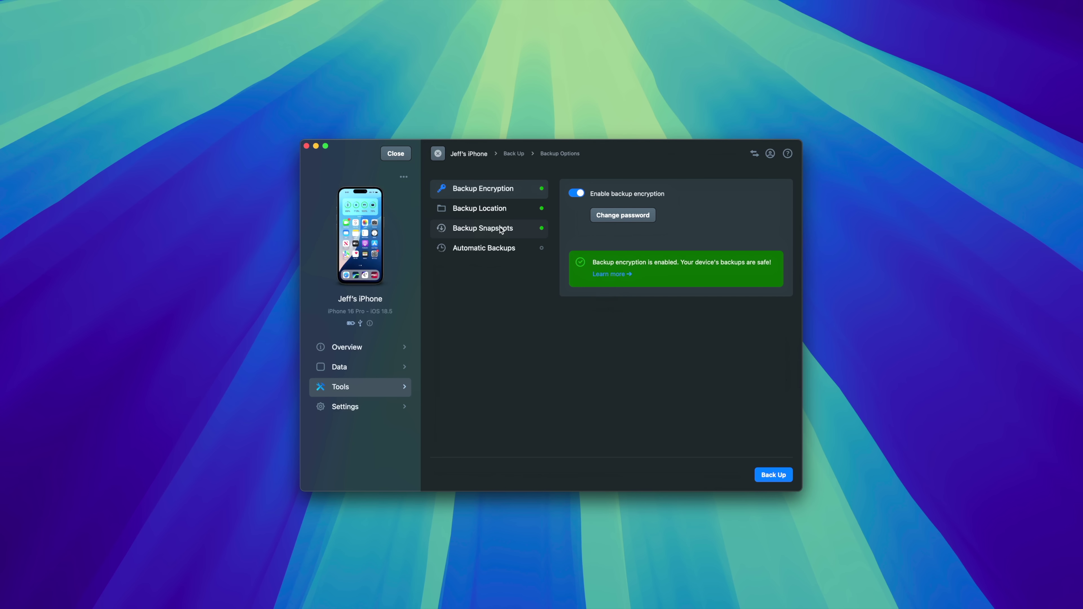
View the Backup Snapshots options for the connected iPhone 16 Pro and start its backup
{"action": "left_click", "coordinate": [501, 229]}
{"action": "left_click", "coordinate": [773, 475]}
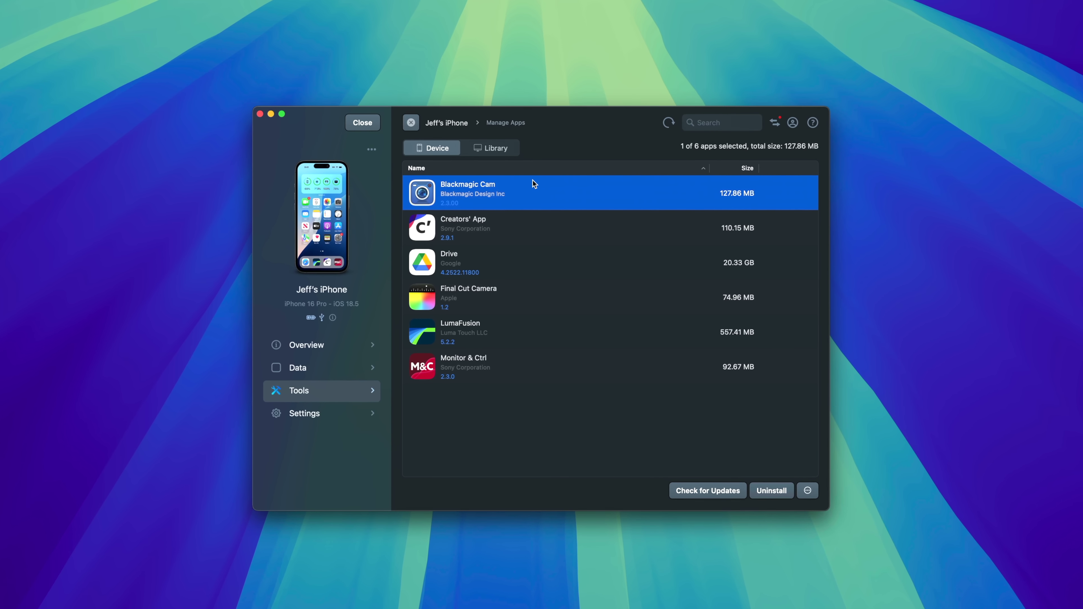
Show the available actions for the Blackmagic Cam app in the iPhone's app list
{"action": "right_click", "coordinate": [532, 185]}
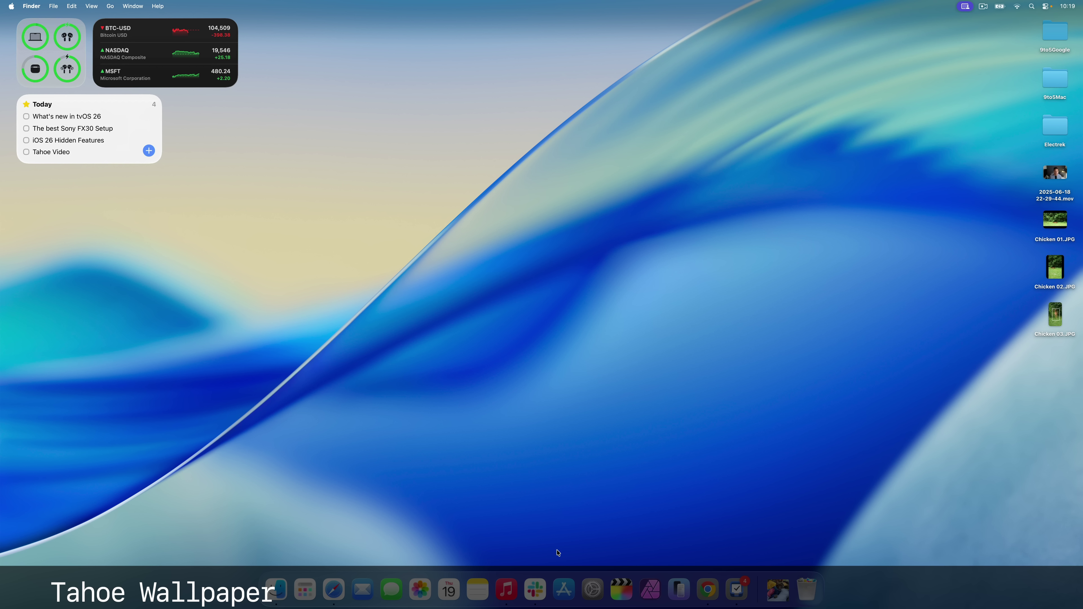
Open the Wallpaper settings in System Settings, view the screen saver options and close them
{"action": "left_click", "coordinate": [589, 591]}
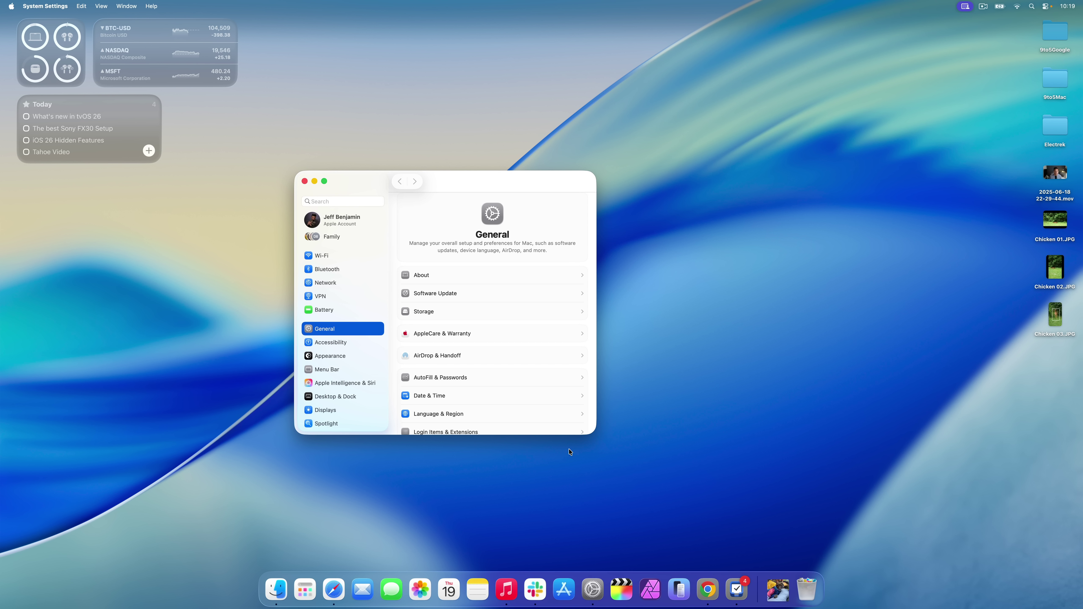
{"action": "scroll", "coordinate": [353, 373], "scroll_direction": "down", "scroll_amount": 2}
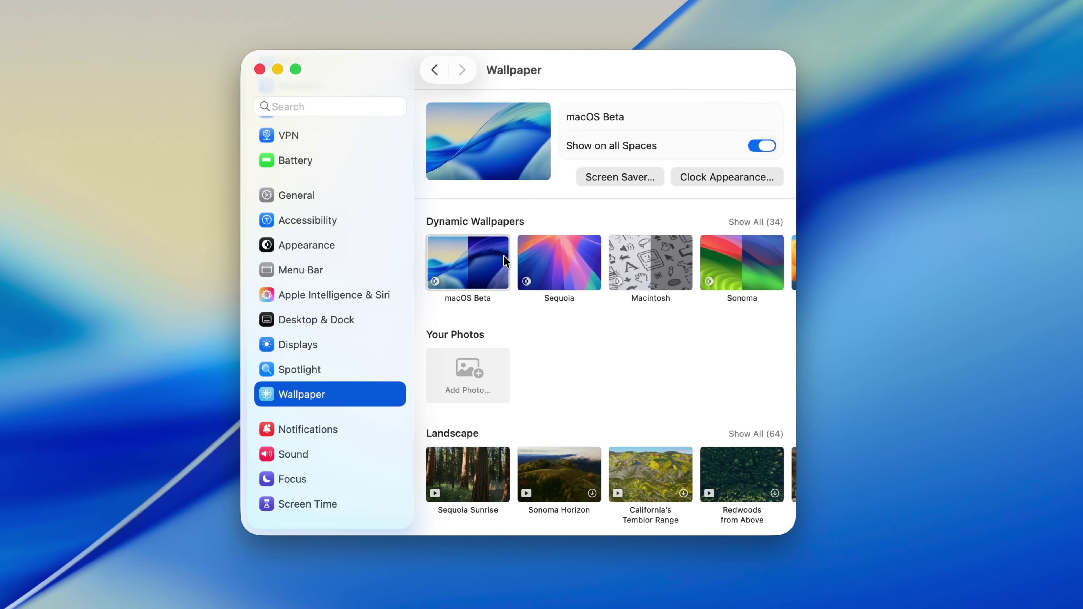
{"action": "left_click", "coordinate": [620, 179]}
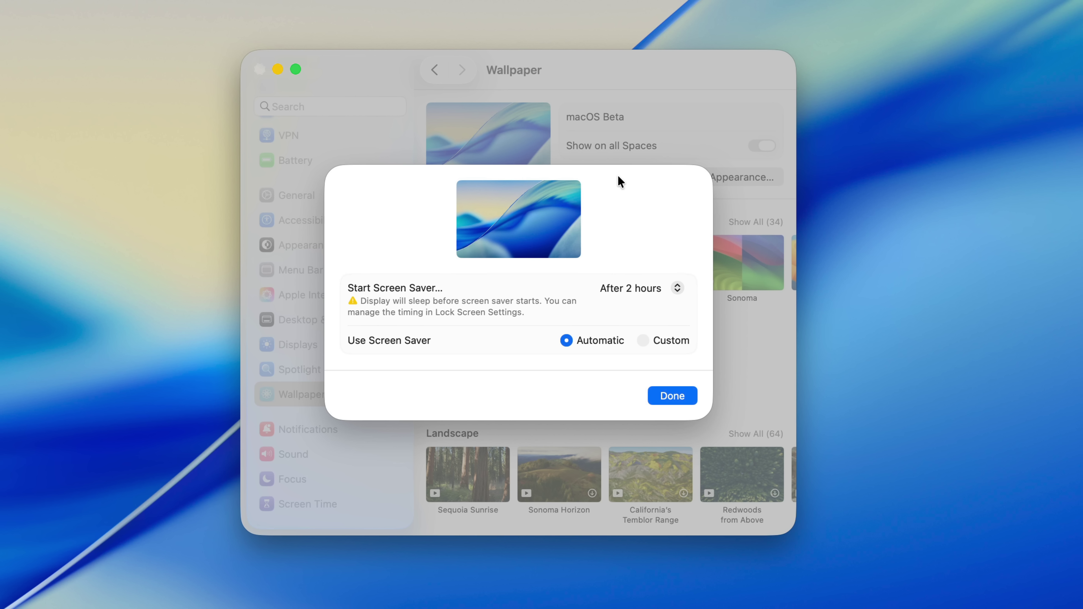
{"action": "left_click", "coordinate": [678, 396]}
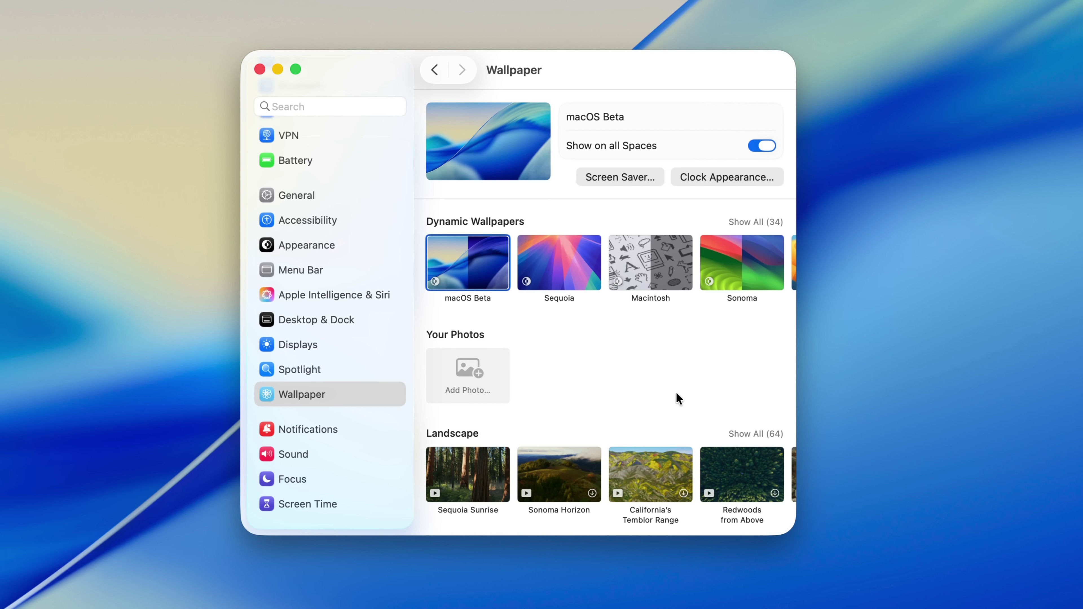
Set the system appearance to Dark and minimize the settings window to view the desktop wallpaper
{"action": "left_click", "coordinate": [327, 242]}
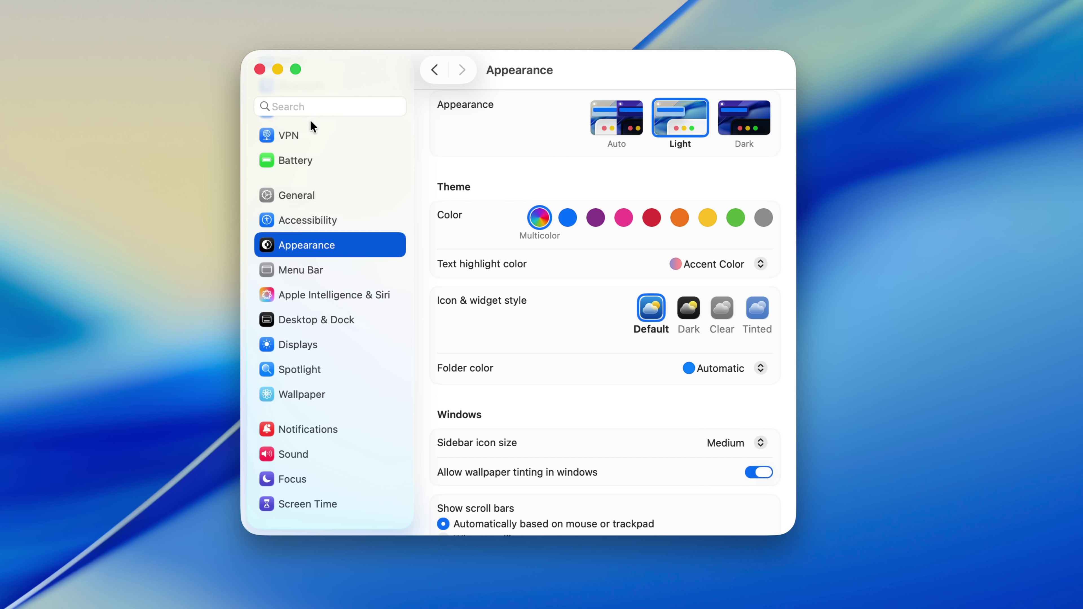
{"action": "key", "text": "ctrl+Up"}
{"action": "left_click", "coordinate": [665, 152]}
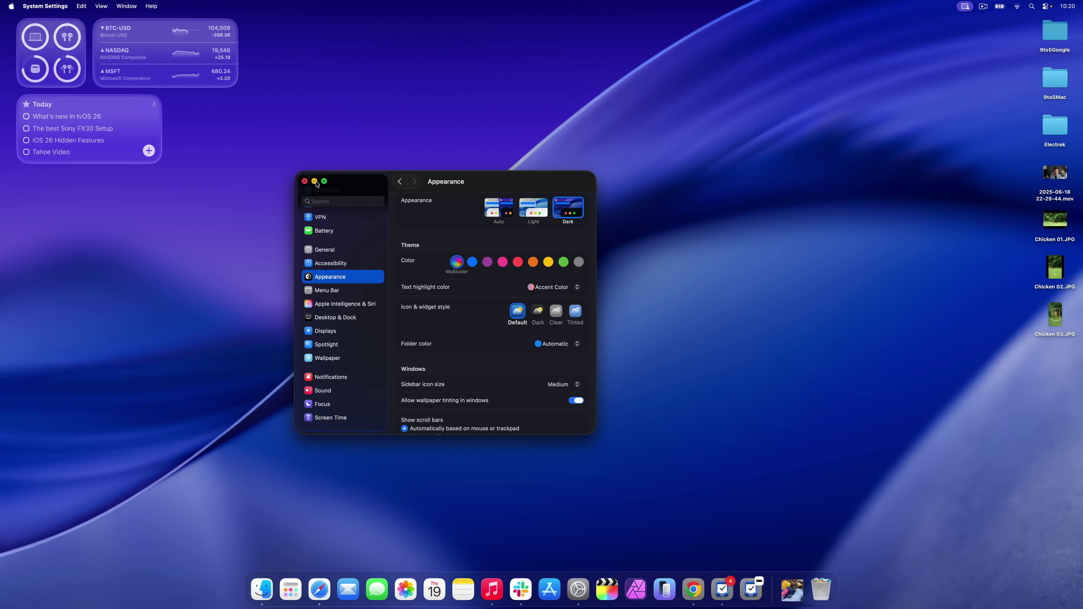
{"action": "left_click", "coordinate": [316, 182]}
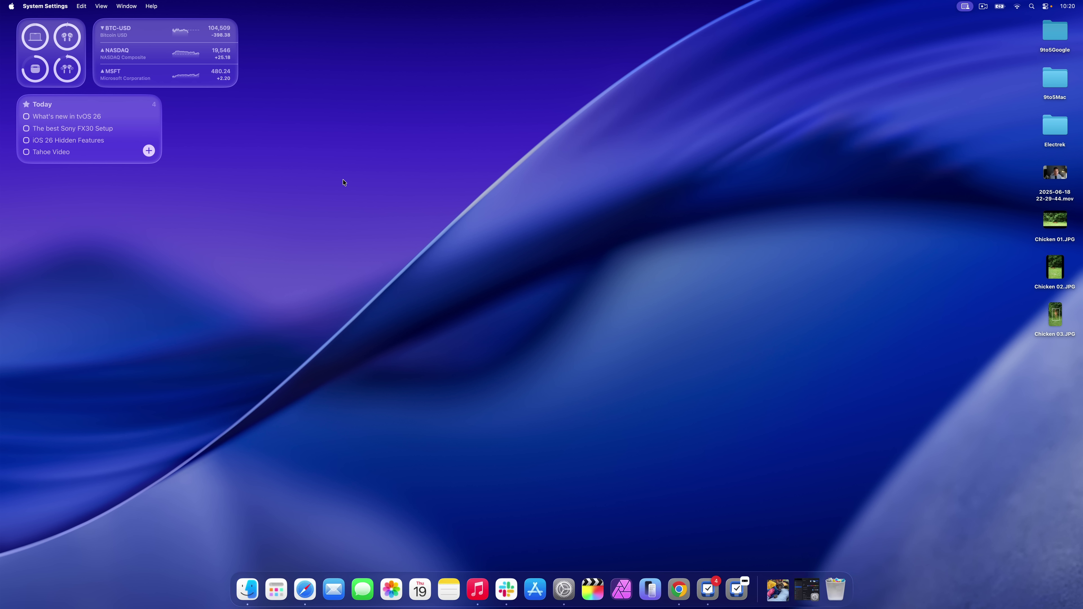
Restore the System Settings window and set the system appearance to Light
{"action": "left_click", "coordinate": [563, 589]}
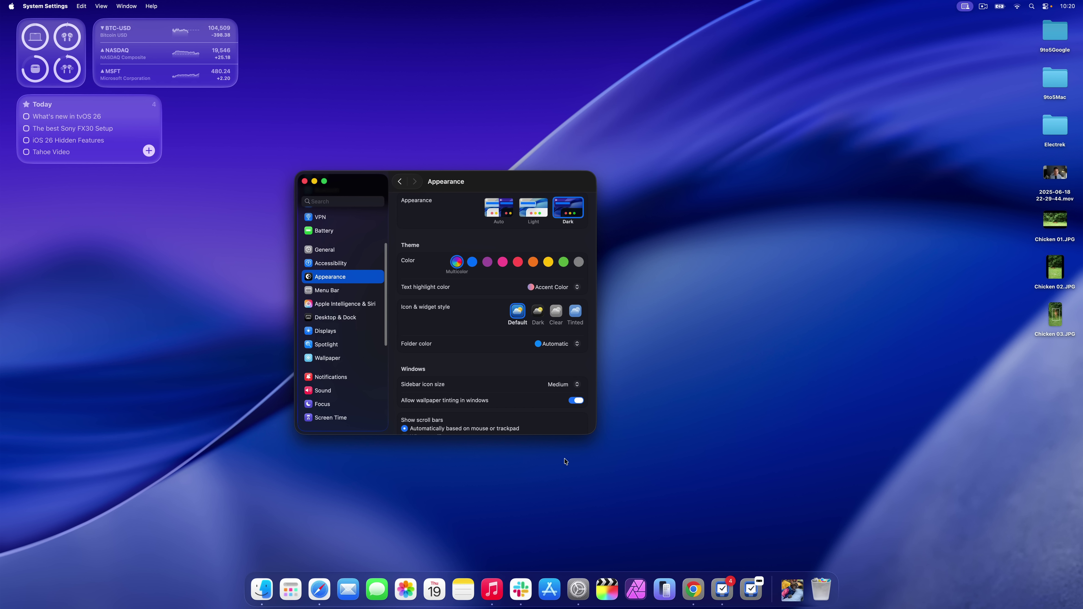
{"action": "left_click", "coordinate": [534, 209]}
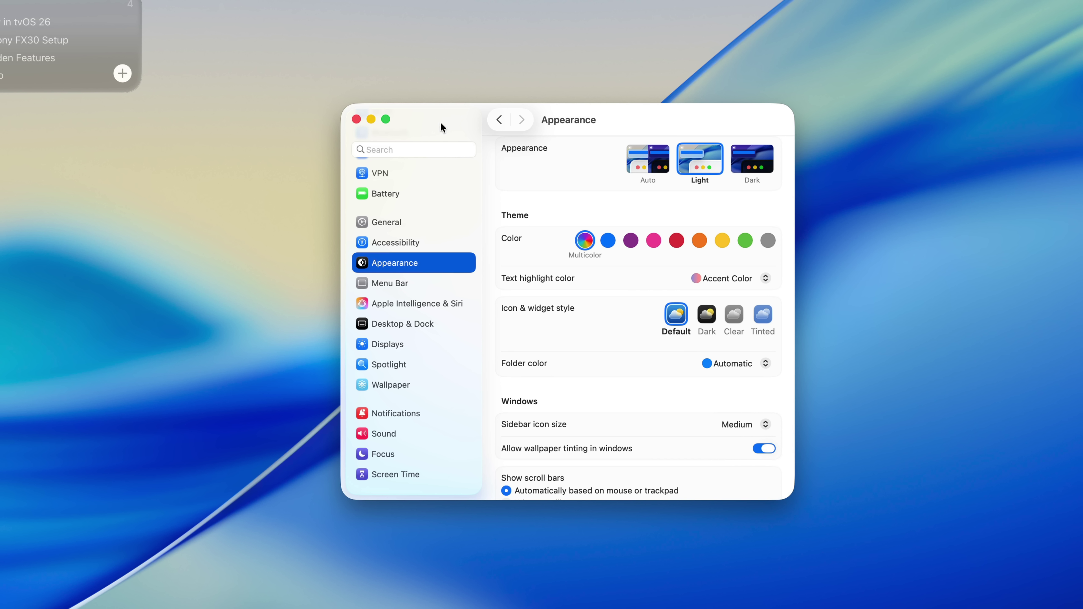
Move the settings window behind the Dock to examine its translucency, and bring it back toward the screen's middle
{"action": "left_click_drag", "start_coordinate": [444, 111], "coordinate": [104, 217]}
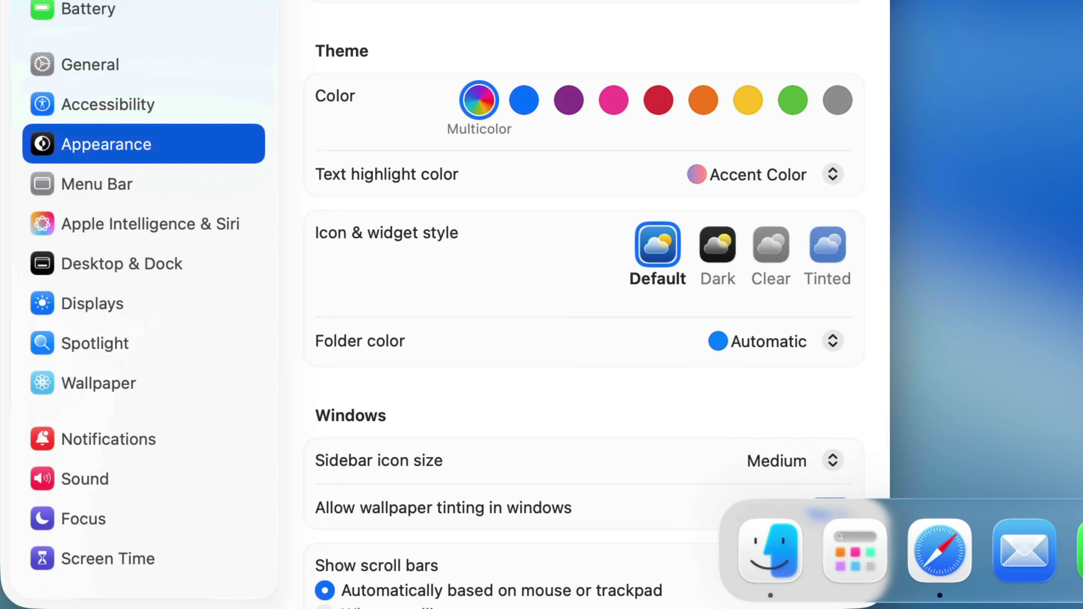
{"action": "left_click_drag", "start_coordinate": [121, 232], "coordinate": [439, 174]}
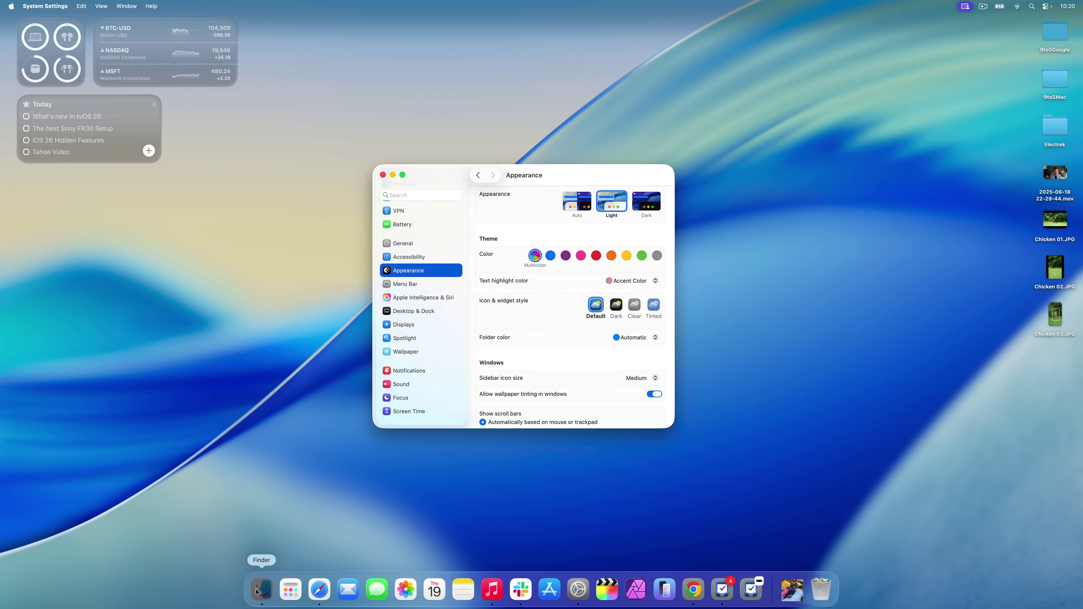
Open a Finder window and move it over the System Settings window
{"action": "left_click", "coordinate": [260, 589]}
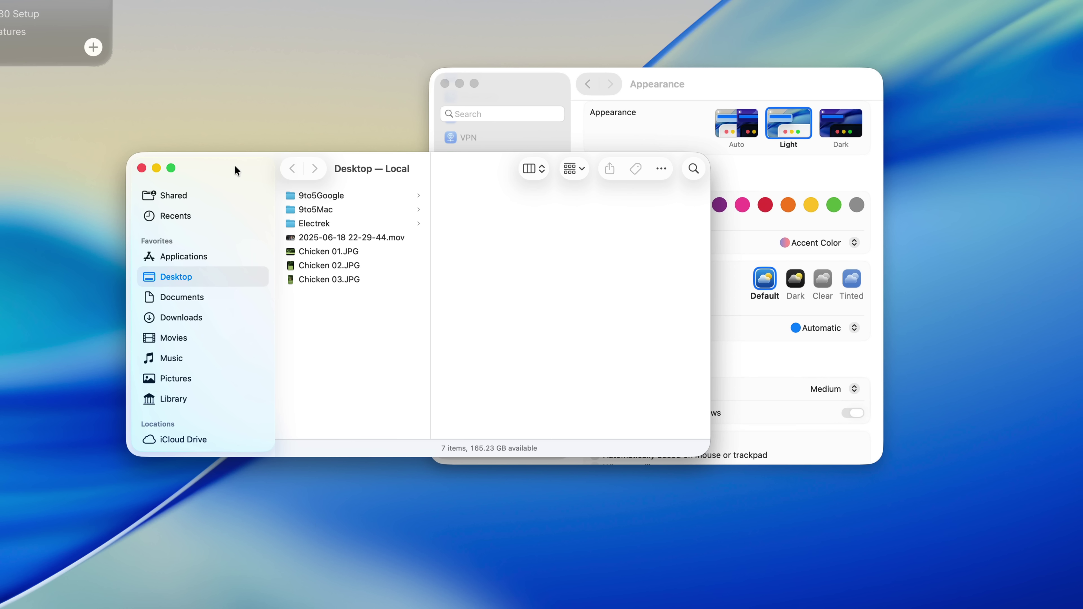
{"action": "left_click_drag", "start_coordinate": [235, 170], "coordinate": [438, 254]}
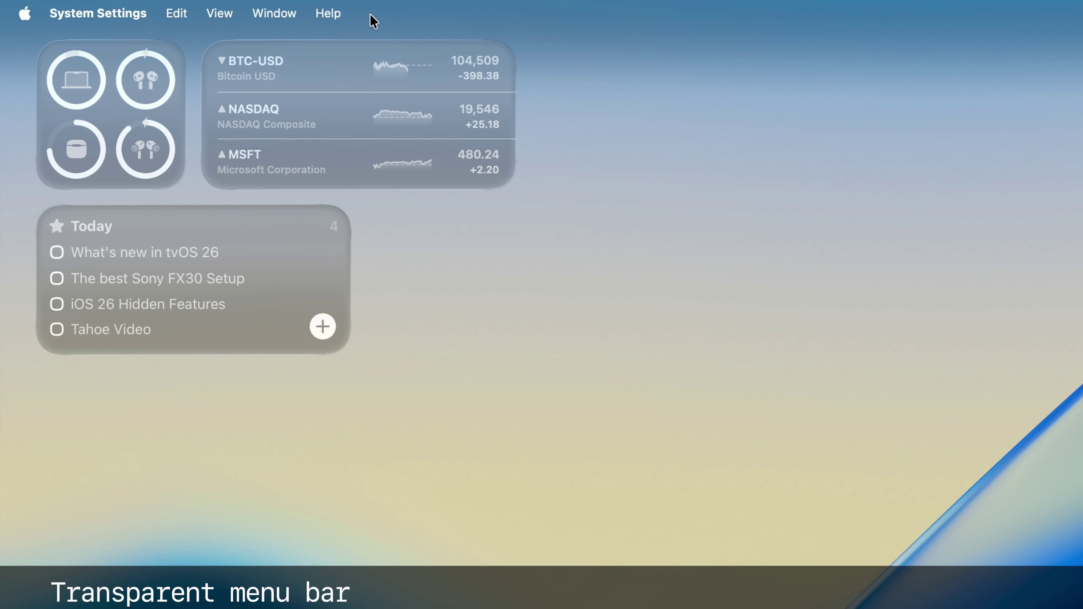
Look through the System Settings menus in the menu bar, including Window, Help and View
{"action": "left_click", "coordinate": [143, 12]}
{"action": "mouse_move", "coordinate": [283, 12]}
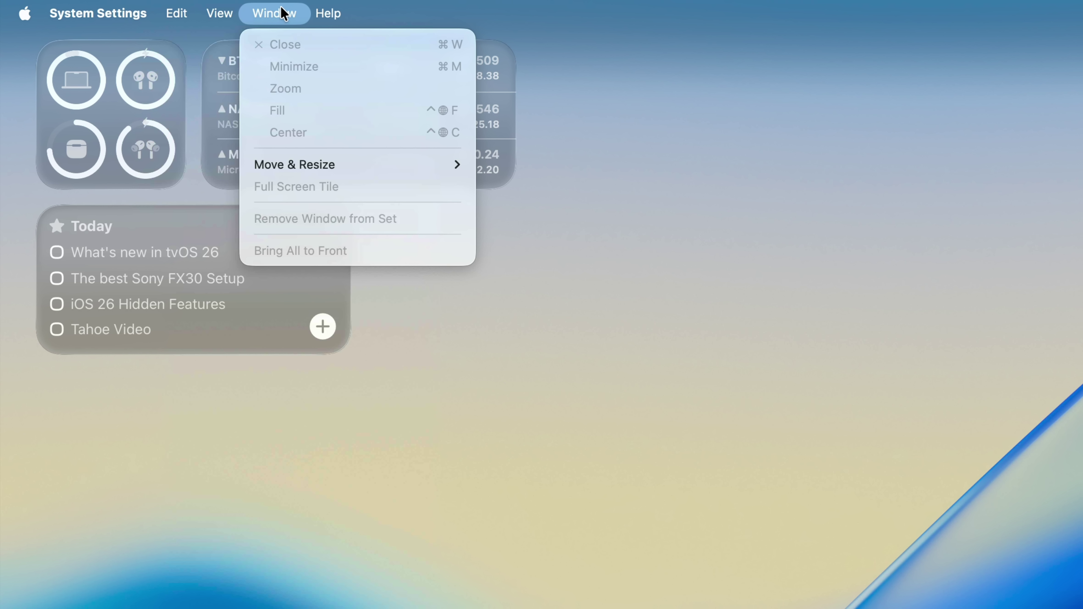
{"action": "mouse_move", "coordinate": [328, 17]}
{"action": "mouse_move", "coordinate": [228, 17]}
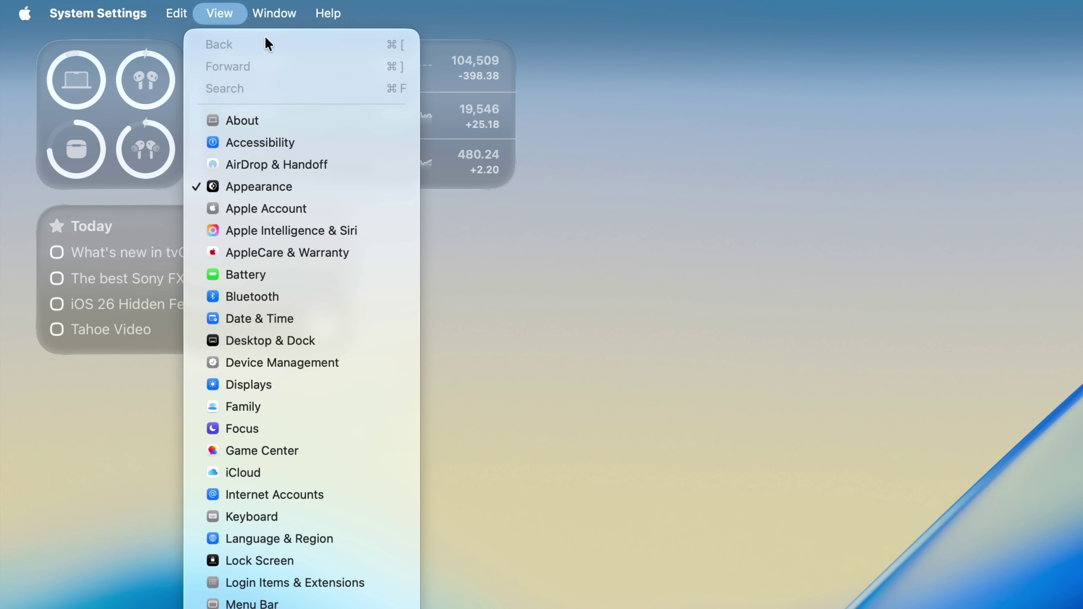
{"action": "left_click", "coordinate": [220, 13]}
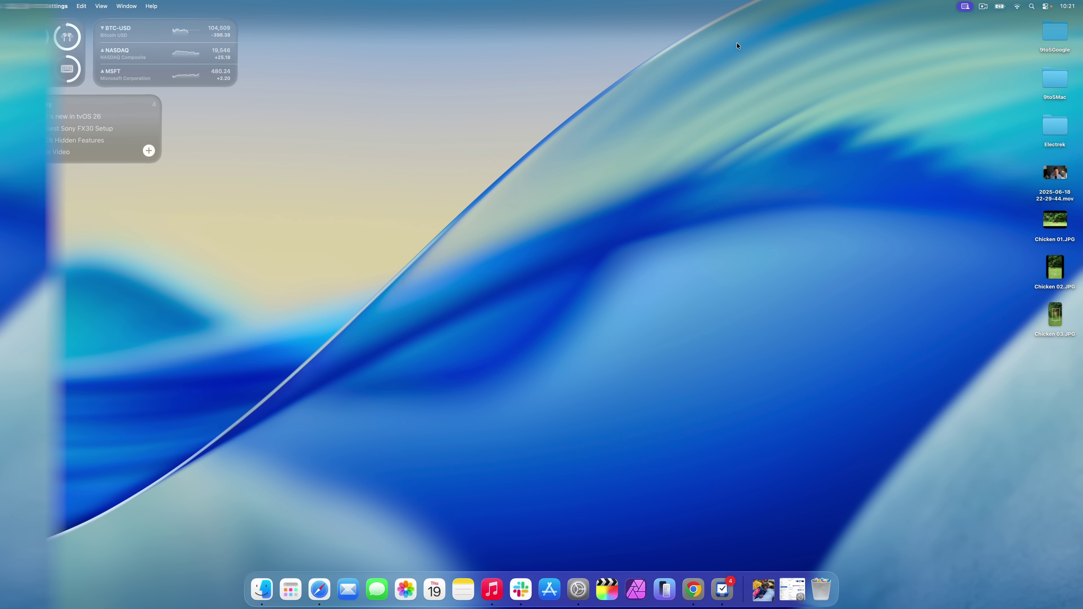
Toggle Show menu bar background on and off several times in the Menu Bar settings to compare both looks
{"action": "left_click", "coordinate": [621, 605]}
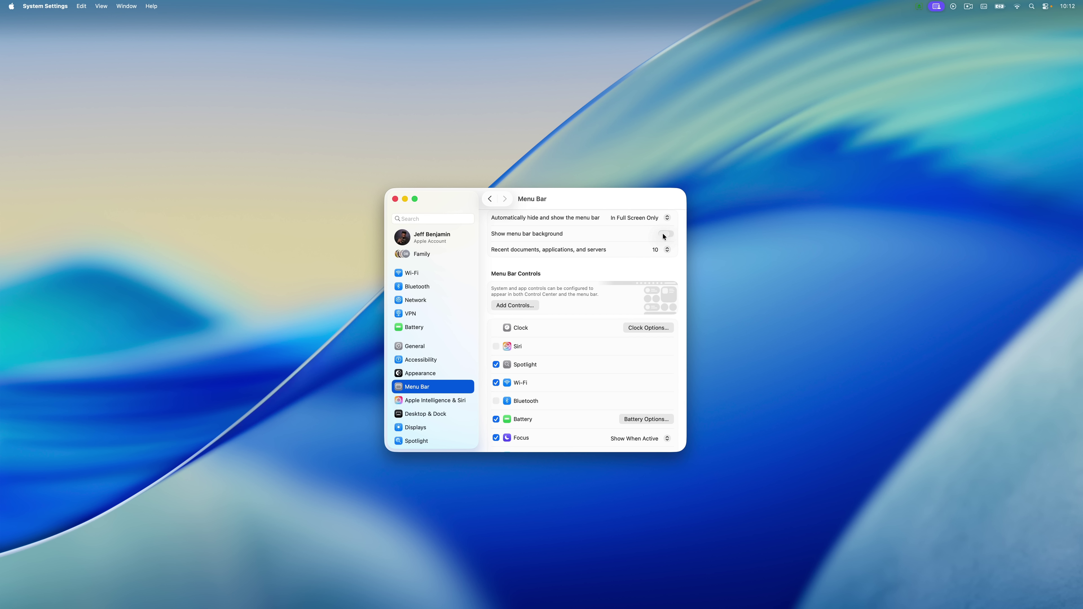
{"action": "left_click", "coordinate": [764, 152]}
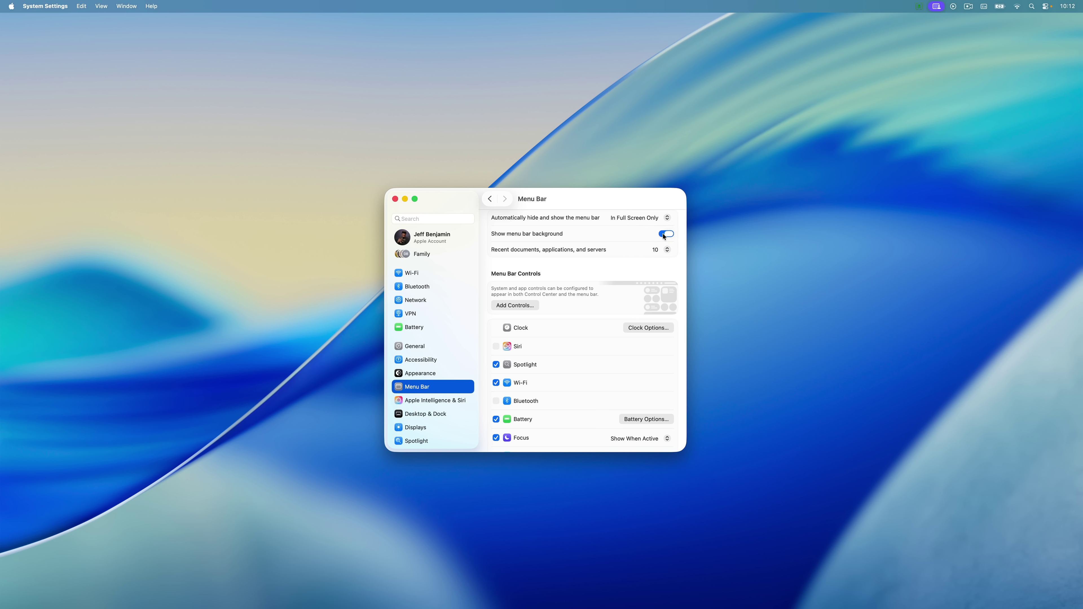
{"action": "left_click", "coordinate": [662, 234]}
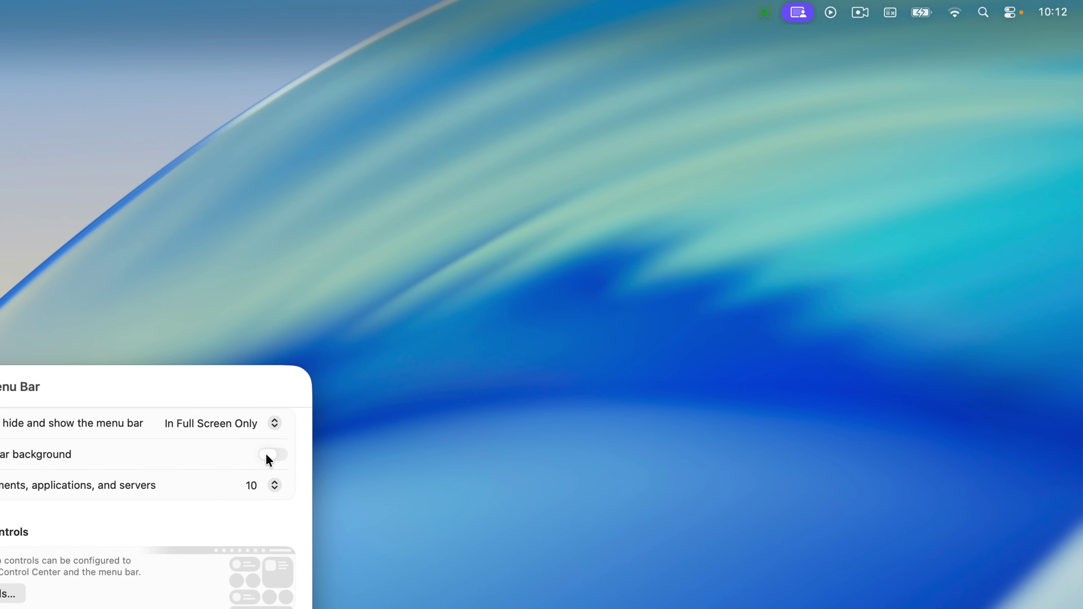
{"action": "left_click", "coordinate": [663, 234]}
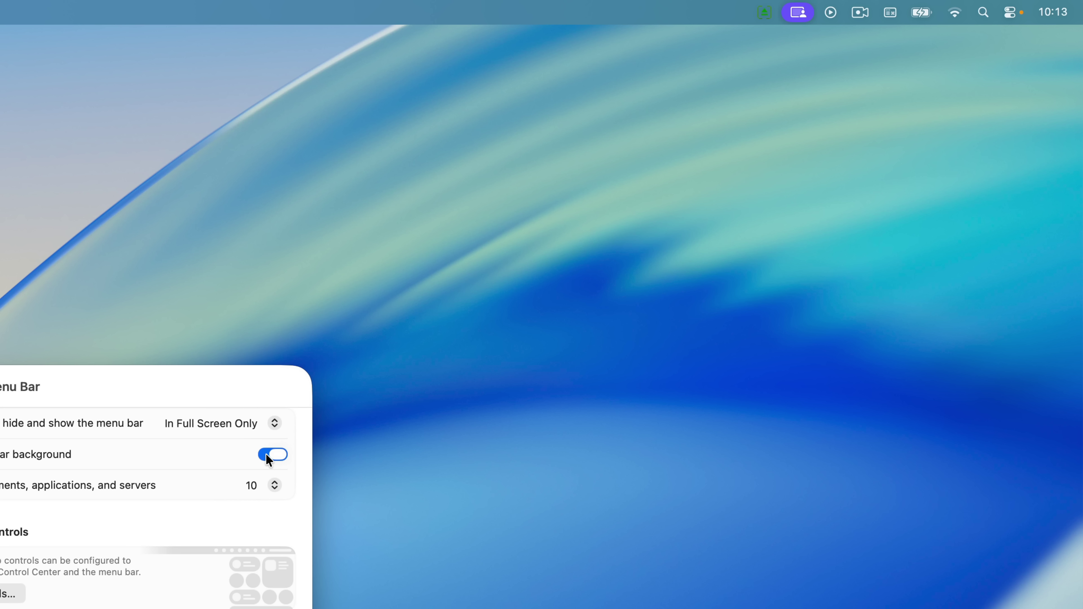
{"action": "left_click", "coordinate": [267, 456]}
{"action": "left_click", "coordinate": [267, 456]}
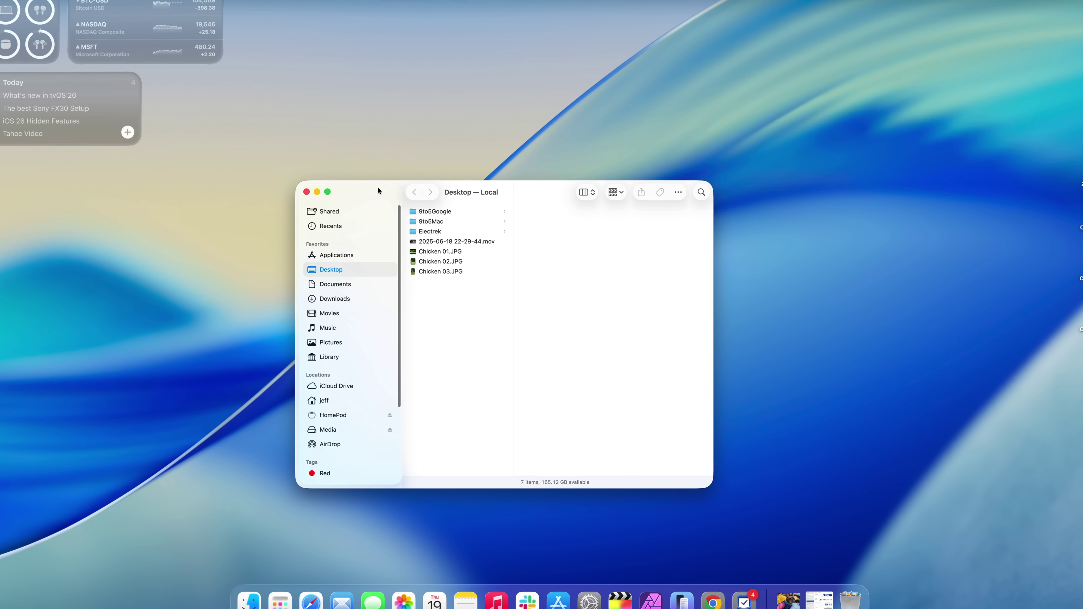
Examine how the sidebar items pass beneath the window controls in Finder's Desktop window
{"action": "scroll", "coordinate": [371, 330], "scroll_direction": "down", "scroll_amount": 5}
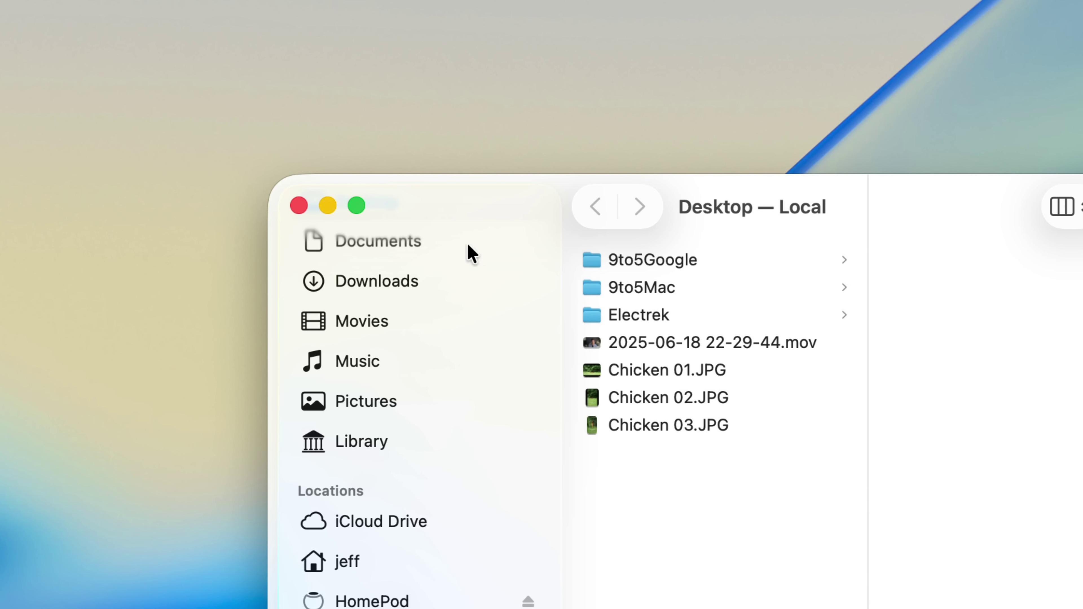
{"action": "scroll", "coordinate": [374, 286], "scroll_direction": "up", "scroll_amount": 2}
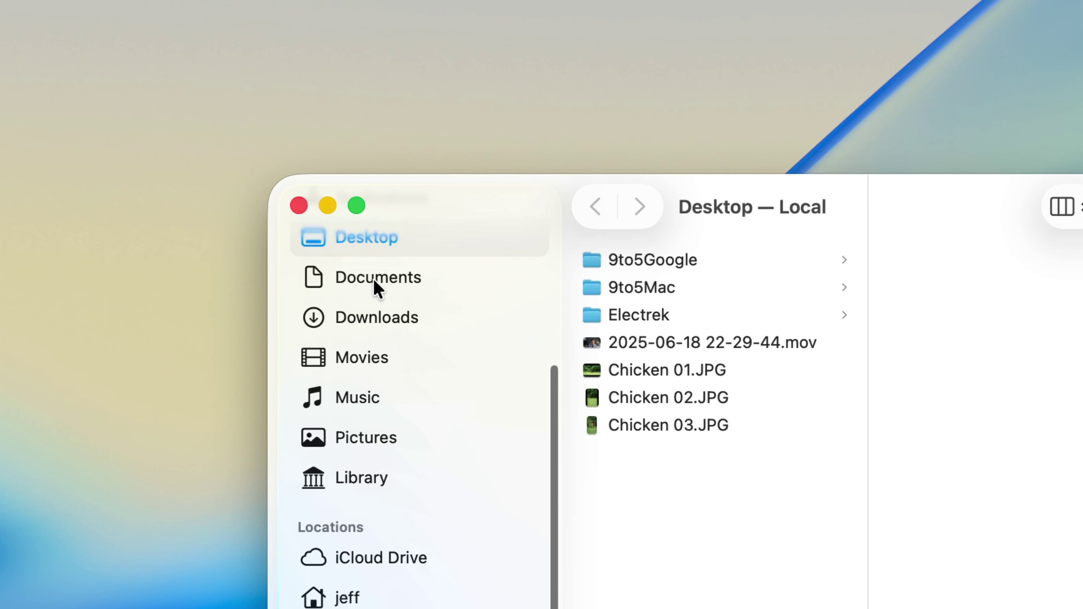
{"action": "scroll", "coordinate": [375, 286], "scroll_direction": "down", "scroll_amount": 2}
{"action": "scroll", "coordinate": [378, 288], "scroll_direction": "up", "scroll_amount": 2}
{"action": "scroll", "coordinate": [375, 287], "scroll_direction": "up", "scroll_amount": 1}
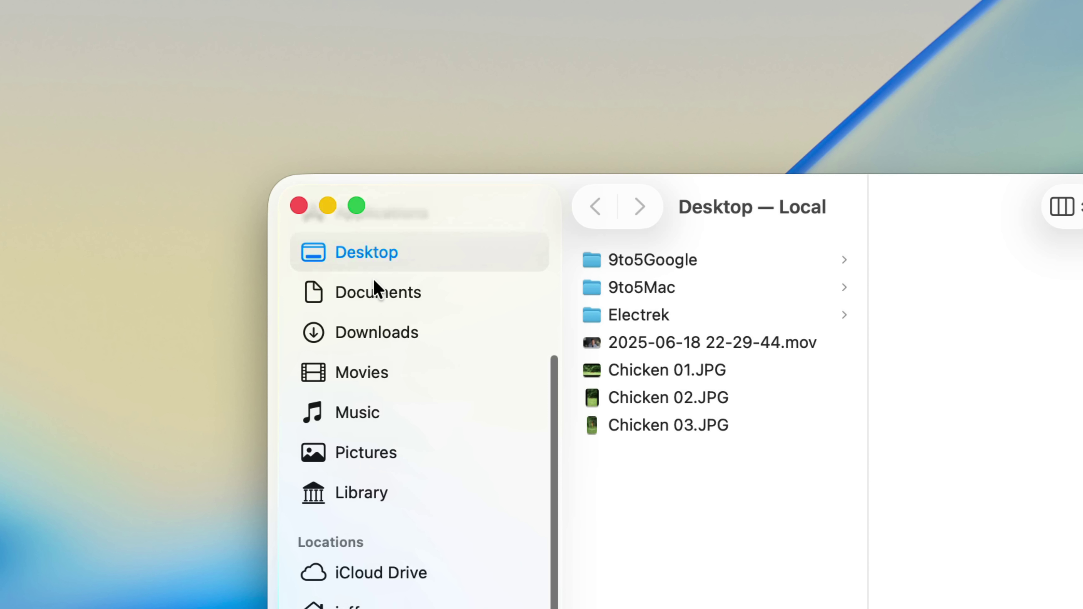
Examine the translucency of Finder's sidebar by passing its folders beneath the window controls and moving the window across the wallpaper
{"action": "scroll", "coordinate": [375, 285], "scroll_direction": "down", "scroll_amount": 2}
{"action": "scroll", "coordinate": [375, 286], "scroll_direction": "up", "scroll_amount": 3}
{"action": "scroll", "coordinate": [375, 287], "scroll_direction": "down", "scroll_amount": 2}
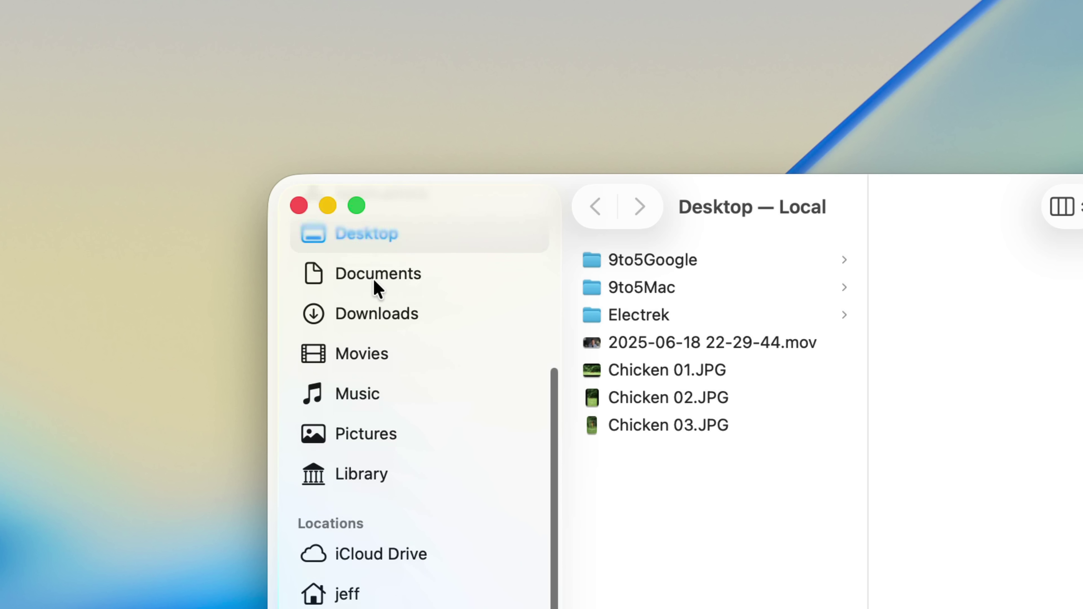
{"action": "scroll", "coordinate": [374, 288], "scroll_direction": "up", "scroll_amount": 2}
{"action": "scroll", "coordinate": [375, 288], "scroll_direction": "down", "scroll_amount": 1}
{"action": "scroll", "coordinate": [374, 288], "scroll_direction": "down", "scroll_amount": 2}
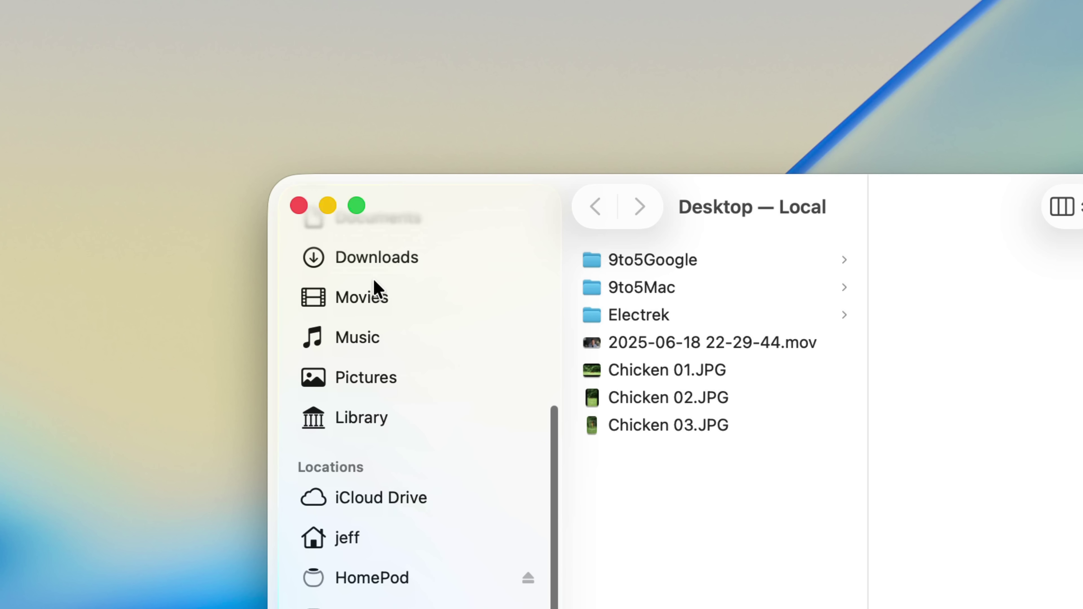
{"action": "scroll", "coordinate": [375, 288], "scroll_direction": "up", "scroll_amount": 4}
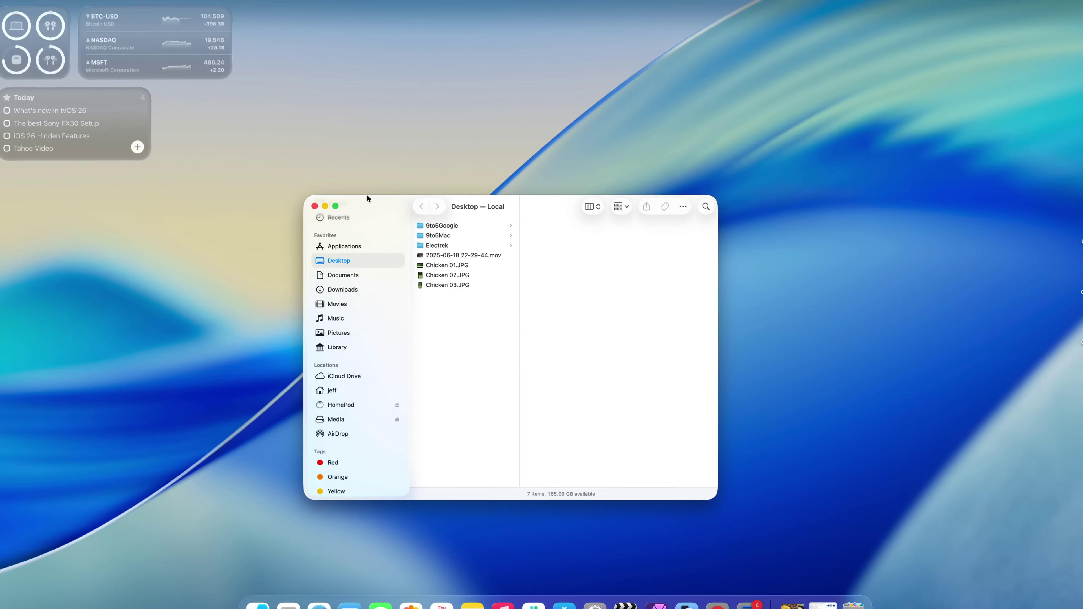
{"action": "left_click_drag", "start_coordinate": [440, 178], "coordinate": [245, 162]}
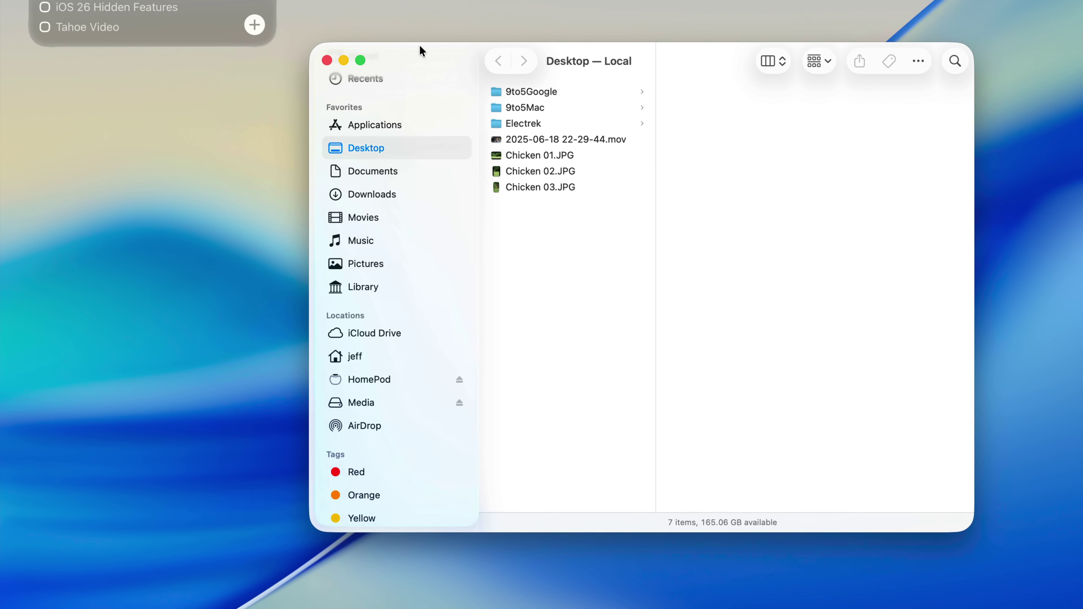
{"action": "left_click_drag", "start_coordinate": [419, 47], "coordinate": [644, 28]}
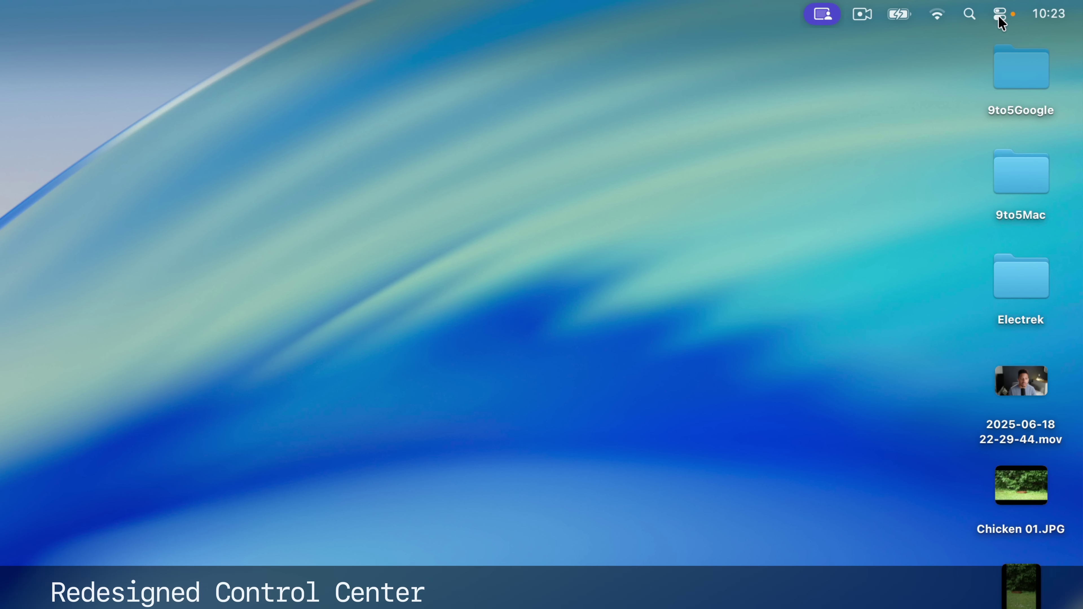
Open Control Center and view the list of sound output devices in its Sound control
{"action": "left_click", "coordinate": [999, 15]}
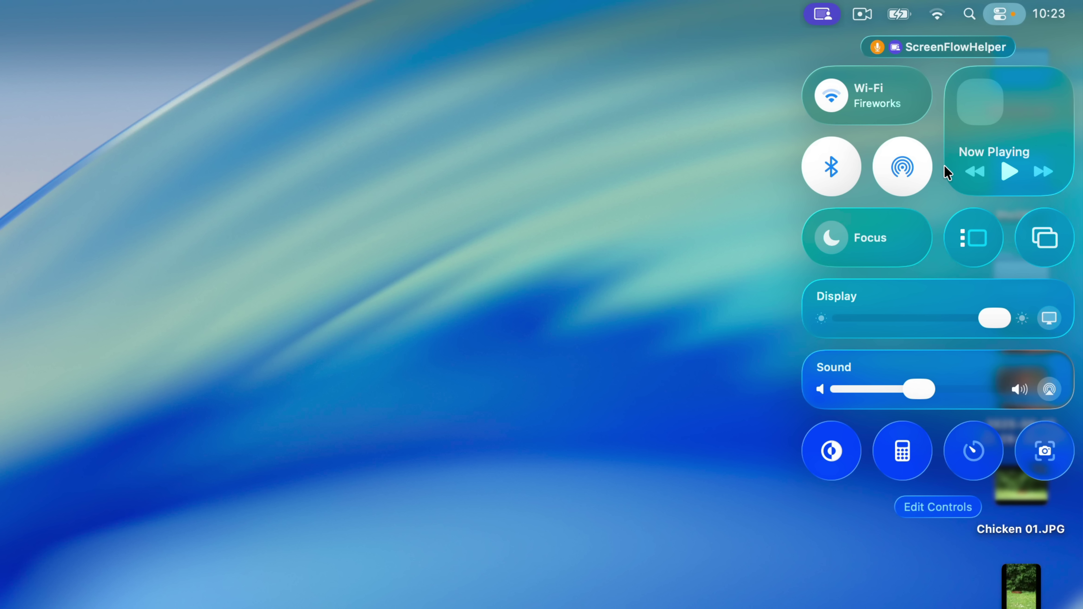
{"action": "left_click", "coordinate": [1059, 371]}
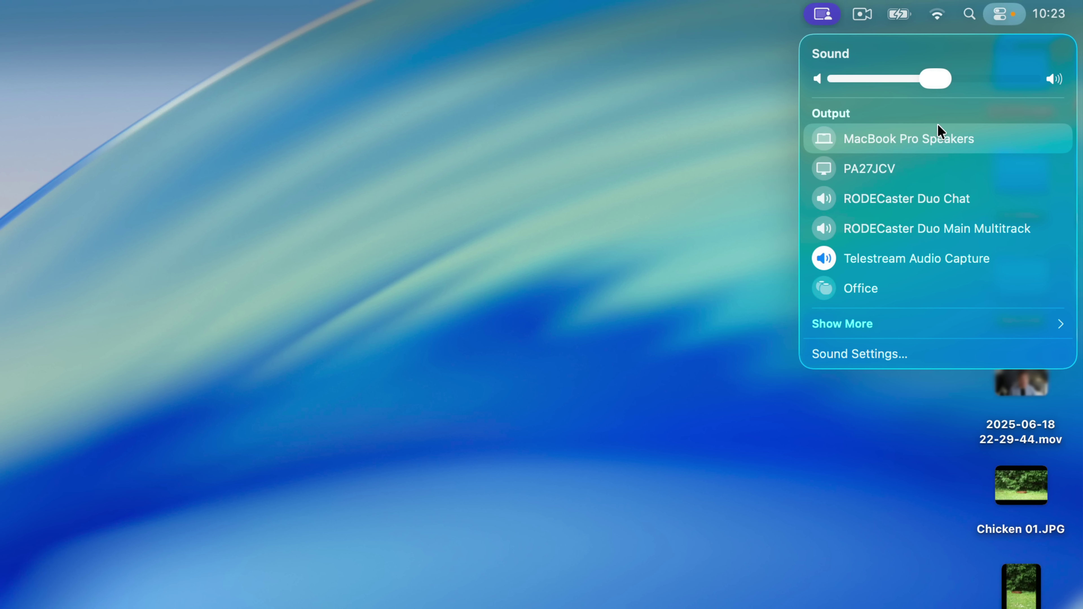
{"action": "left_click", "coordinate": [962, 46]}
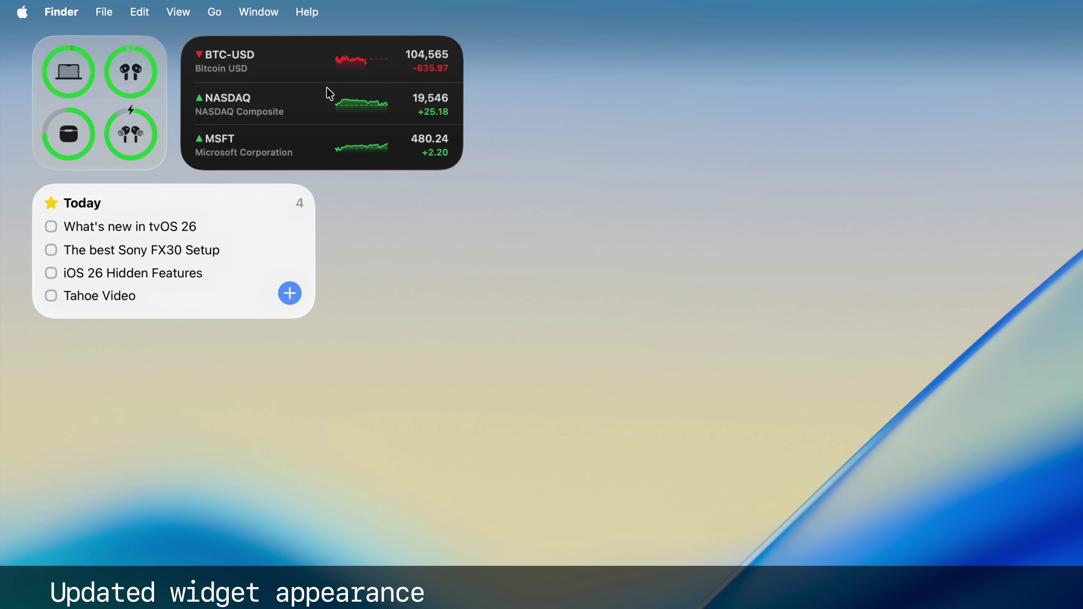
Open Stocks from its desktop widget and close its welcome window
{"action": "left_click", "coordinate": [253, 71]}
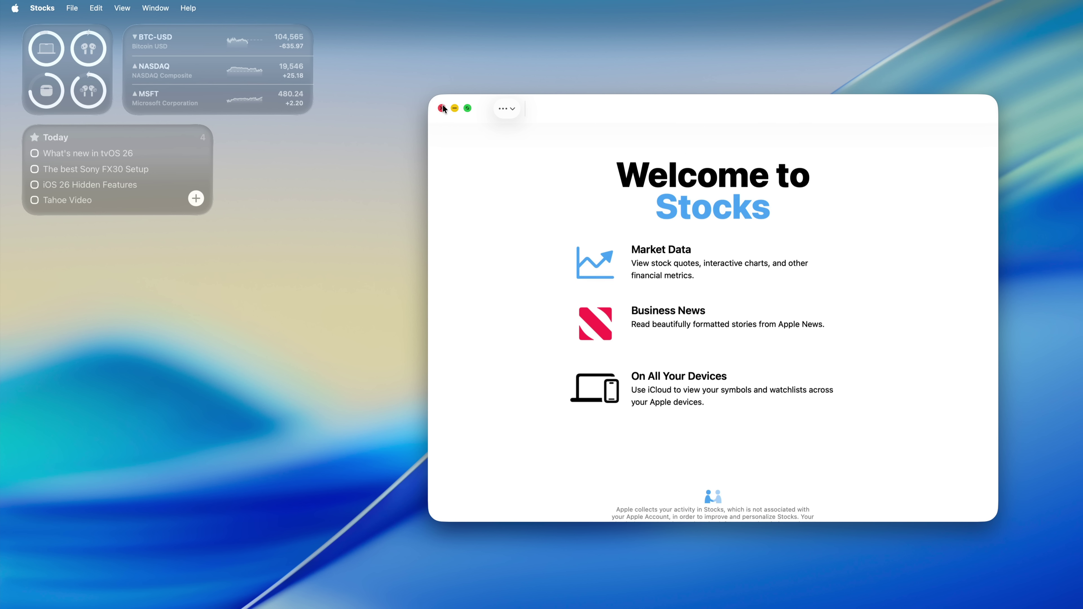
{"action": "left_click", "coordinate": [442, 108]}
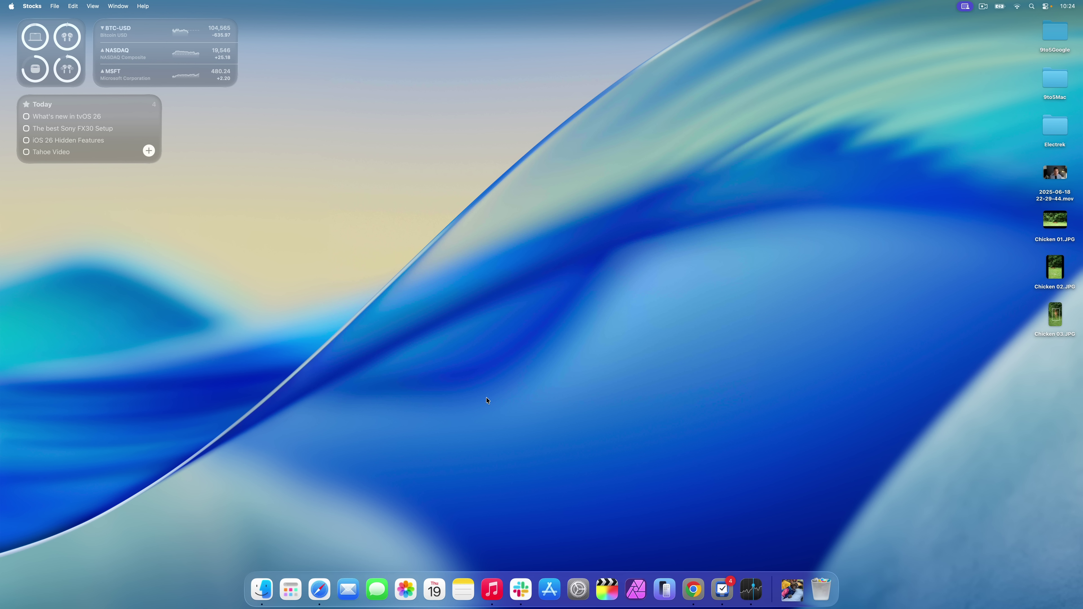
Open the Appearance page of System Settings and set the icon & widget style to Dark
{"action": "left_click", "coordinate": [578, 589]}
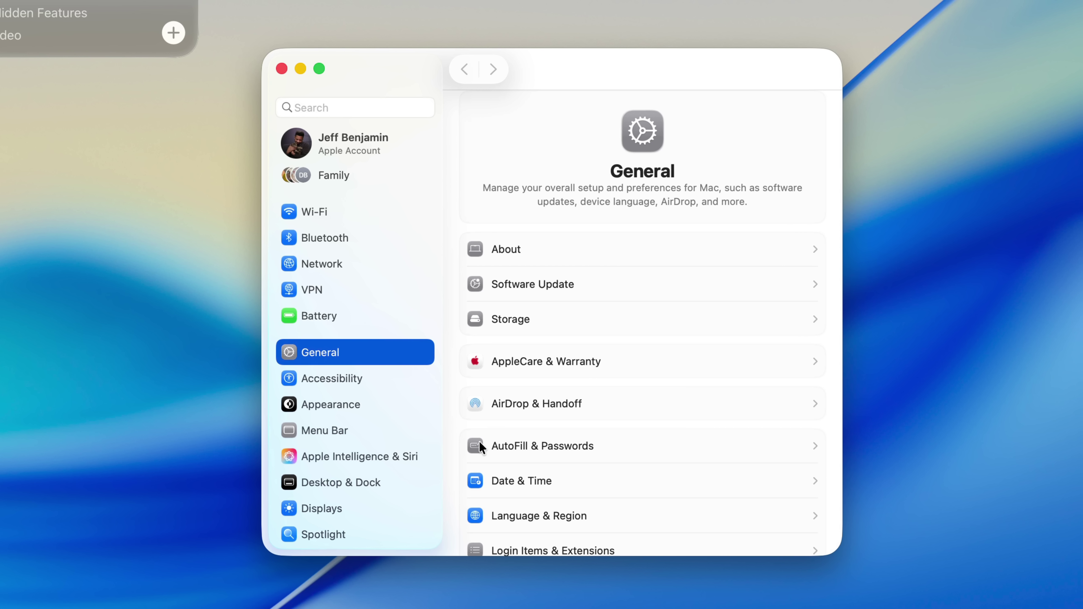
{"action": "left_click", "coordinate": [382, 404]}
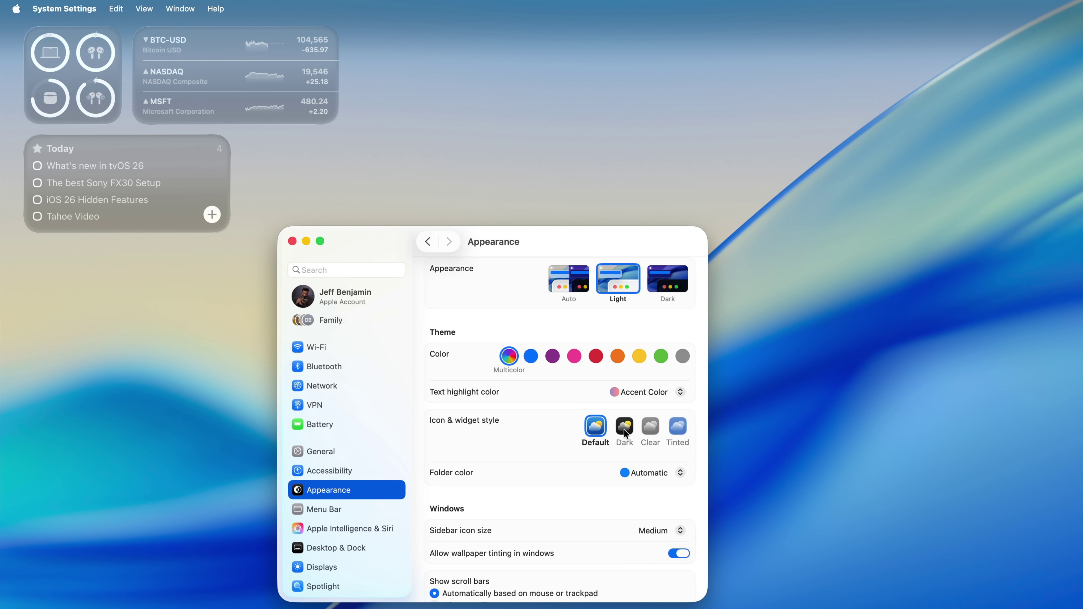
{"action": "left_click", "coordinate": [624, 427]}
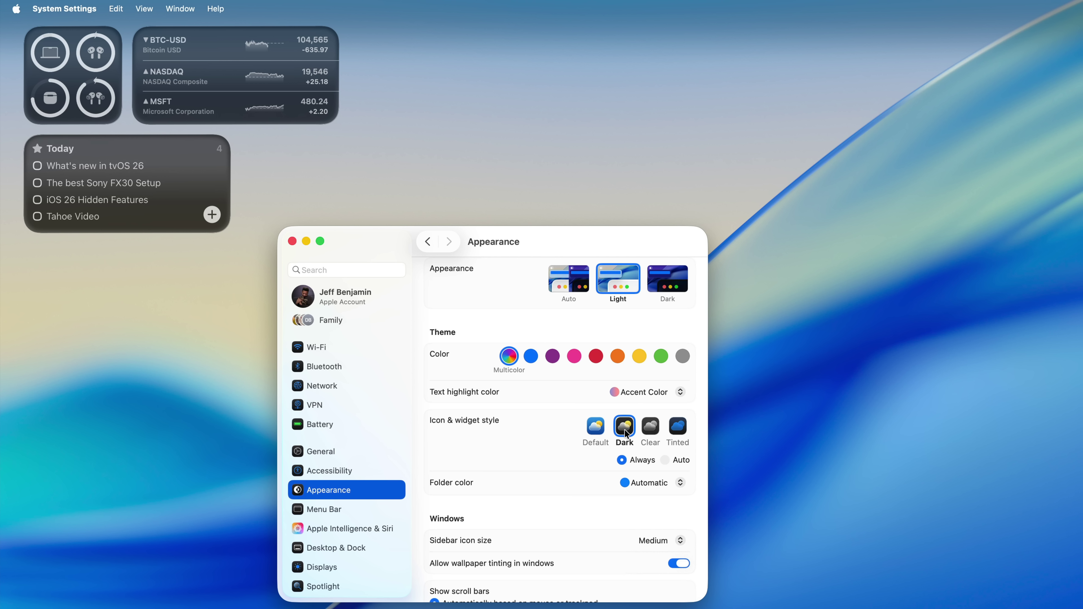
Switch the icon & widget style repeatedly between Dark and Clear, choosing the Light variant of Clear, to compare the desktop widgets
{"action": "left_click", "coordinate": [650, 430]}
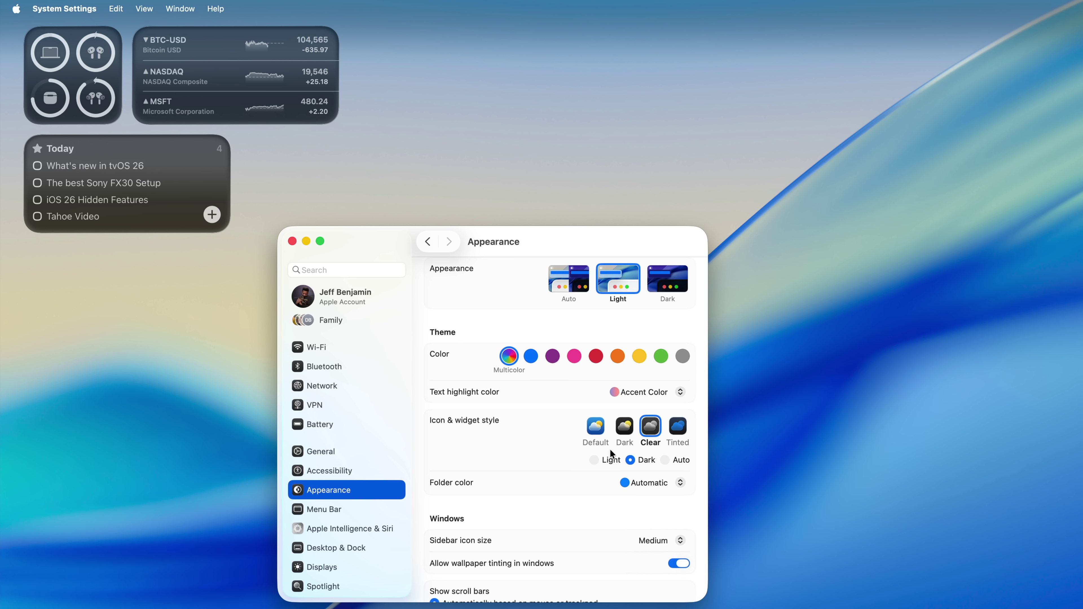
{"action": "left_click", "coordinate": [626, 431]}
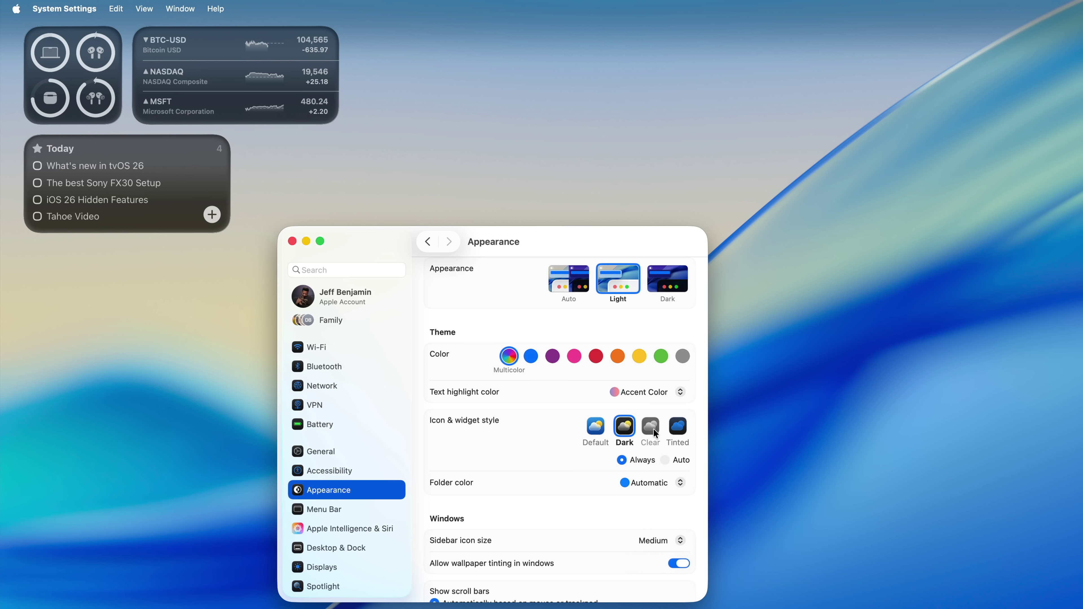
{"action": "left_click", "coordinate": [655, 431]}
{"action": "left_click", "coordinate": [623, 432]}
{"action": "left_click", "coordinate": [651, 431]}
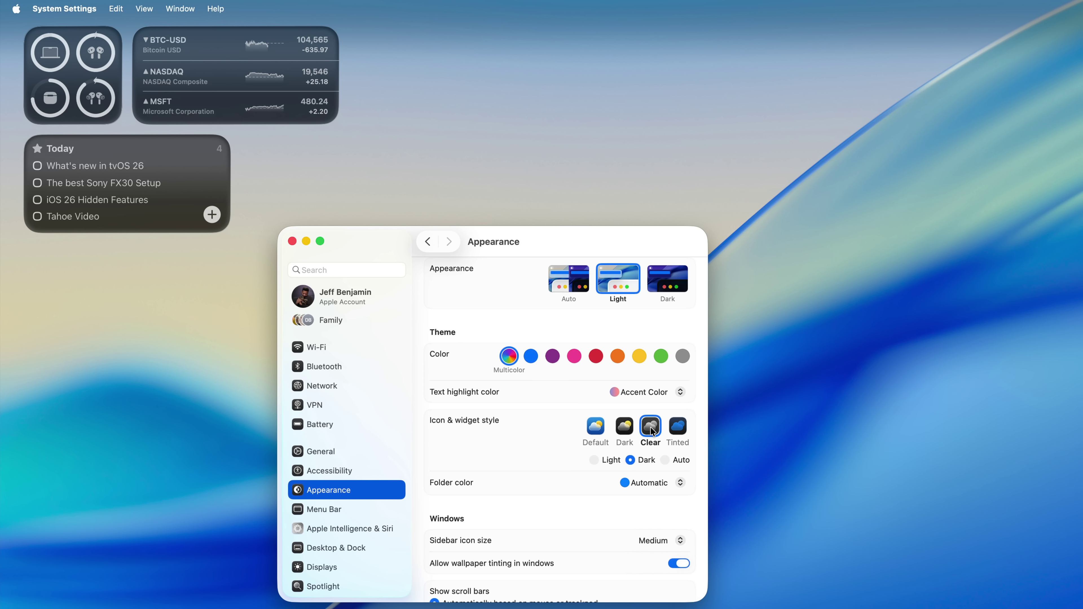
{"action": "left_click", "coordinate": [593, 460]}
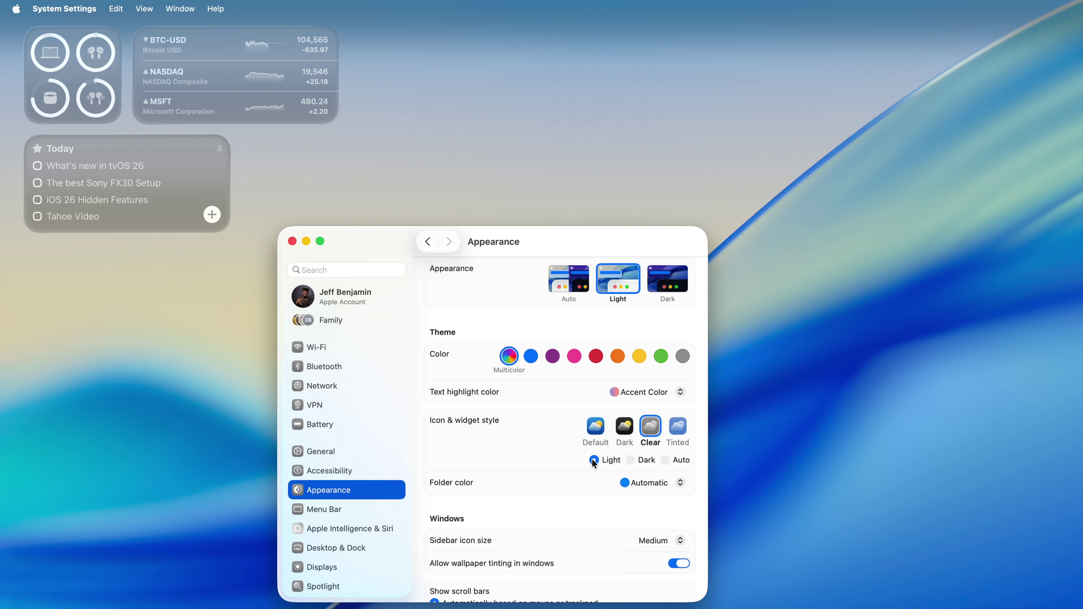
{"action": "left_click", "coordinate": [623, 434]}
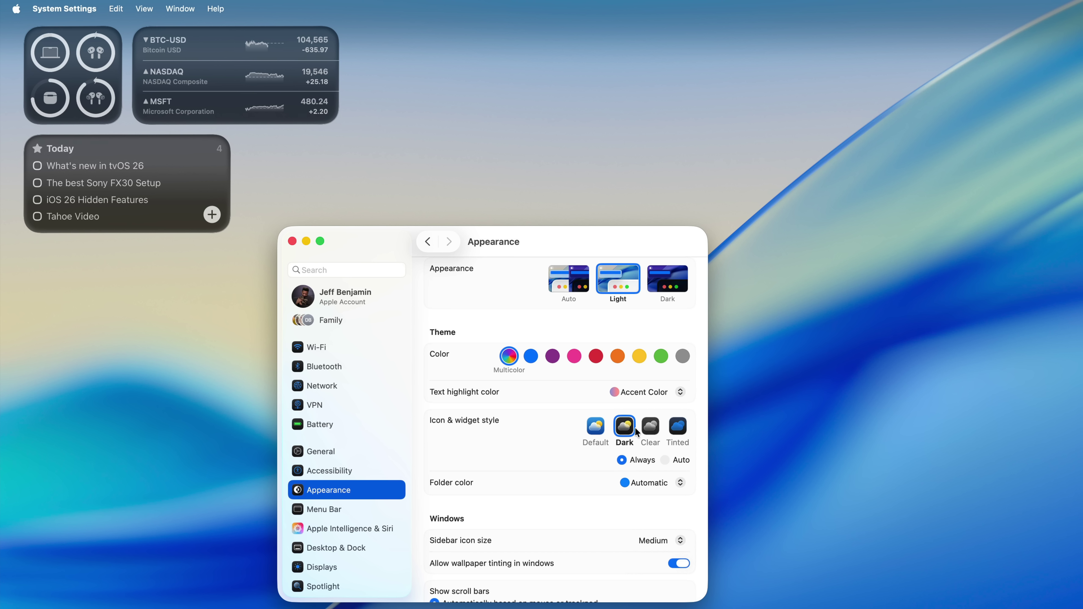
{"action": "left_click", "coordinate": [652, 432]}
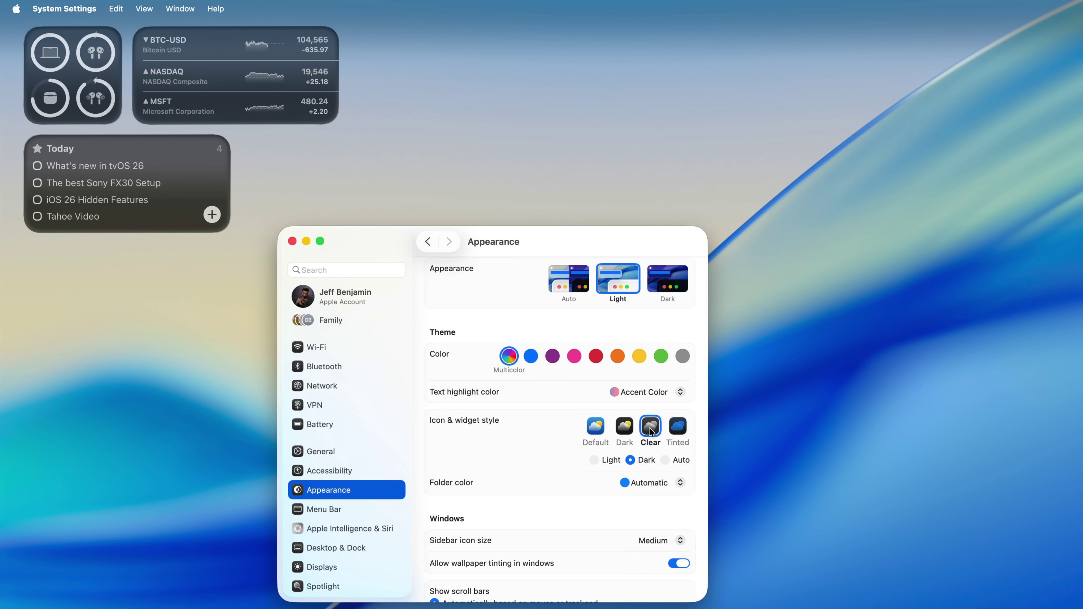
{"action": "left_click", "coordinate": [594, 460]}
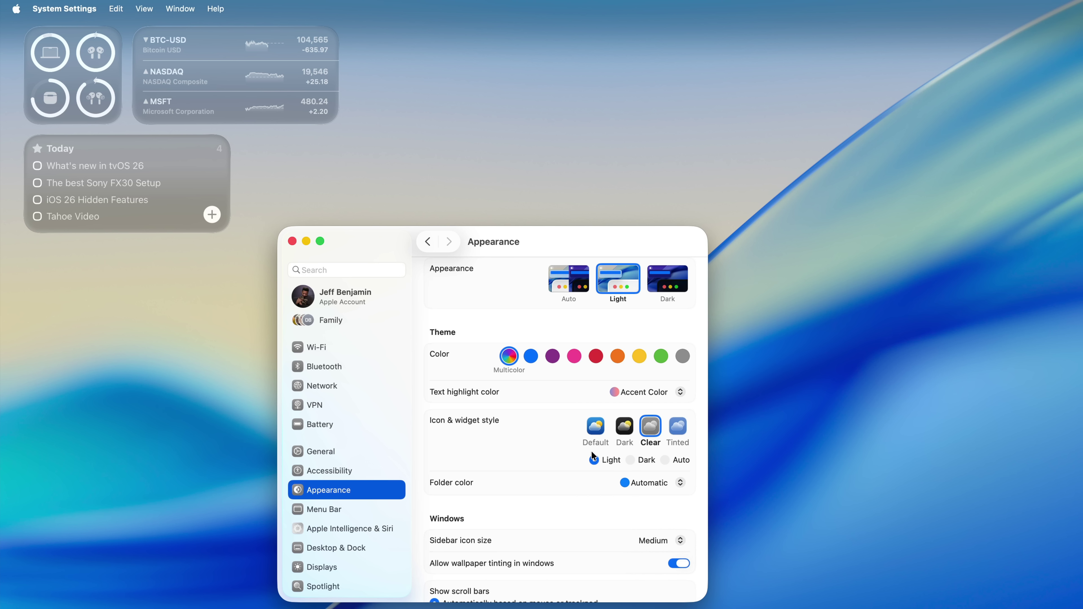
Set the icon & widget style to Tinted and try Red, Orange, Yellow and Blue as the icon, widget & folder color
{"action": "left_click", "coordinate": [679, 430]}
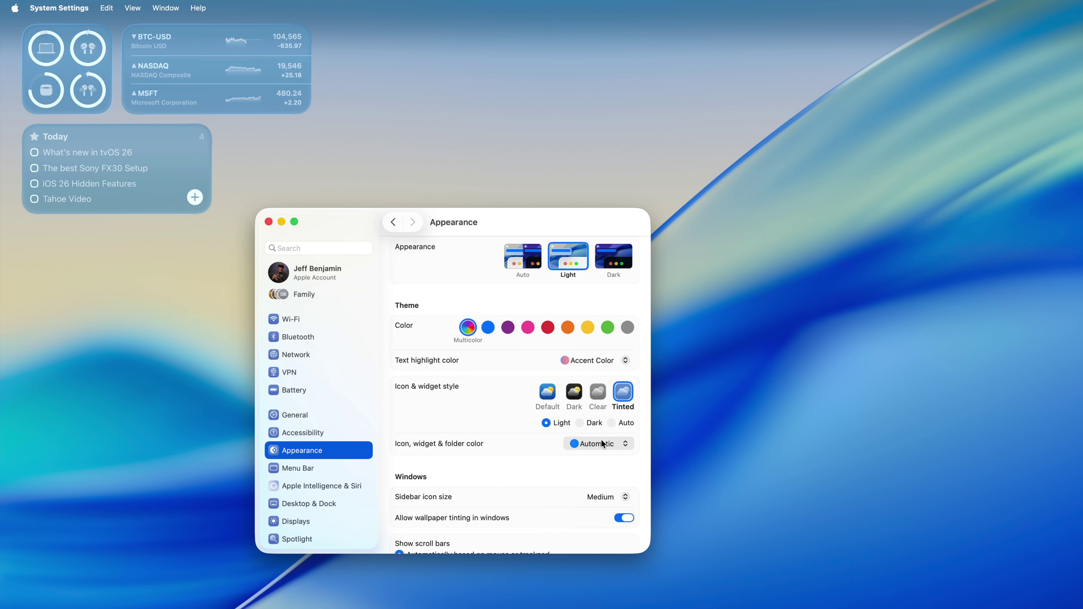
{"action": "left_click", "coordinate": [652, 482]}
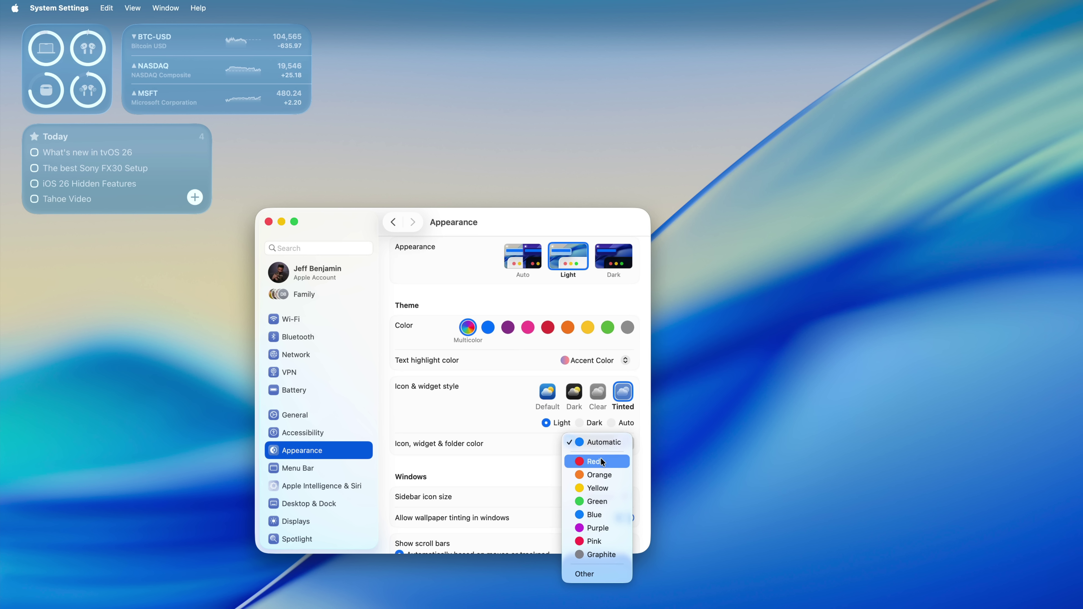
{"action": "left_click", "coordinate": [601, 462]}
{"action": "left_click", "coordinate": [604, 445]}
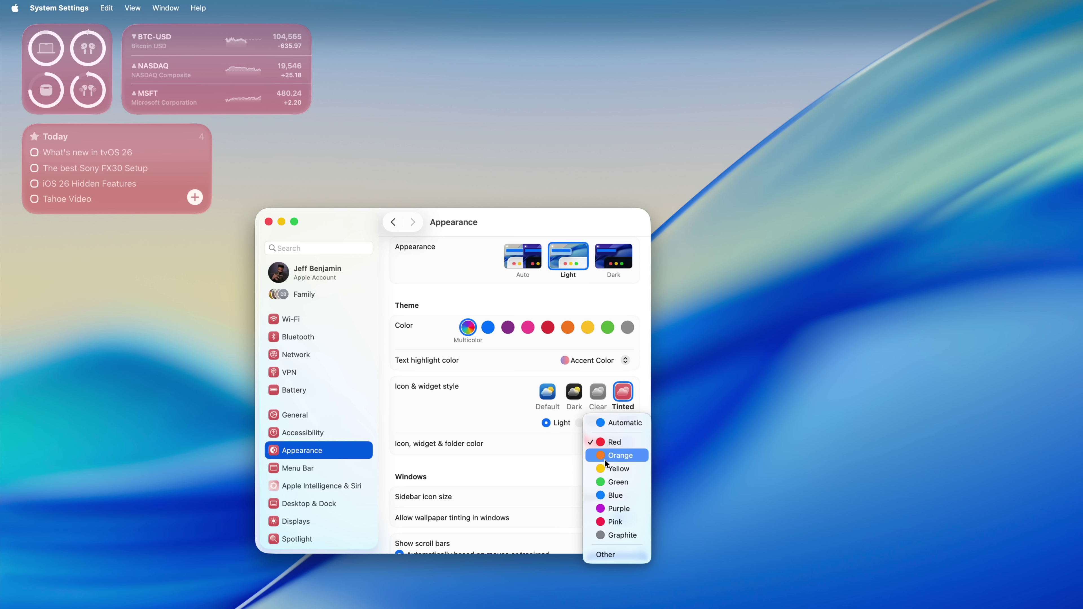
{"action": "left_click", "coordinate": [606, 456]}
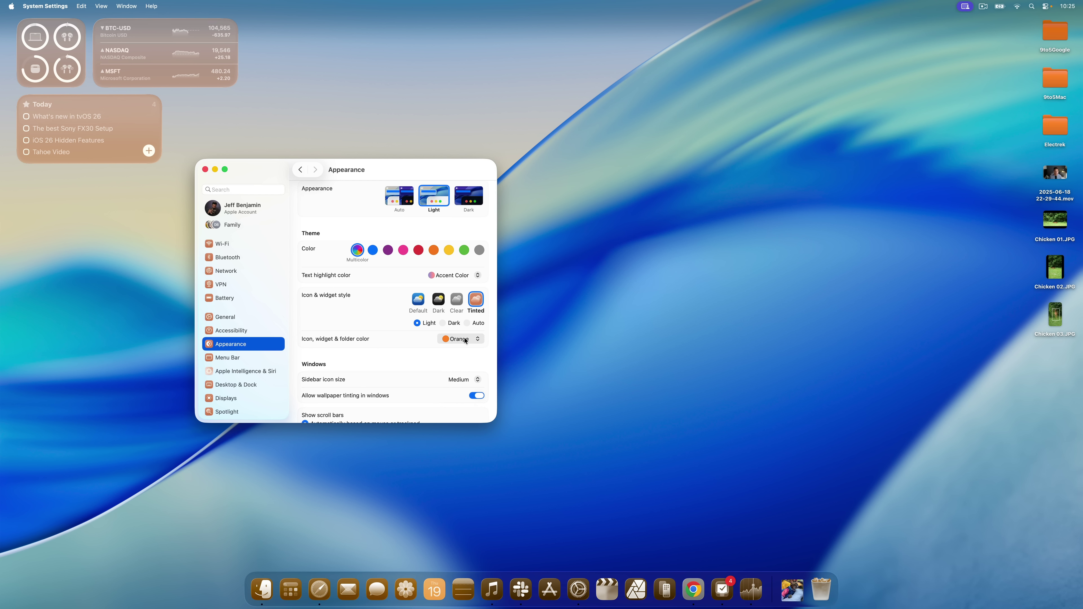
{"action": "left_click", "coordinate": [462, 340]}
{"action": "left_click", "coordinate": [460, 349]}
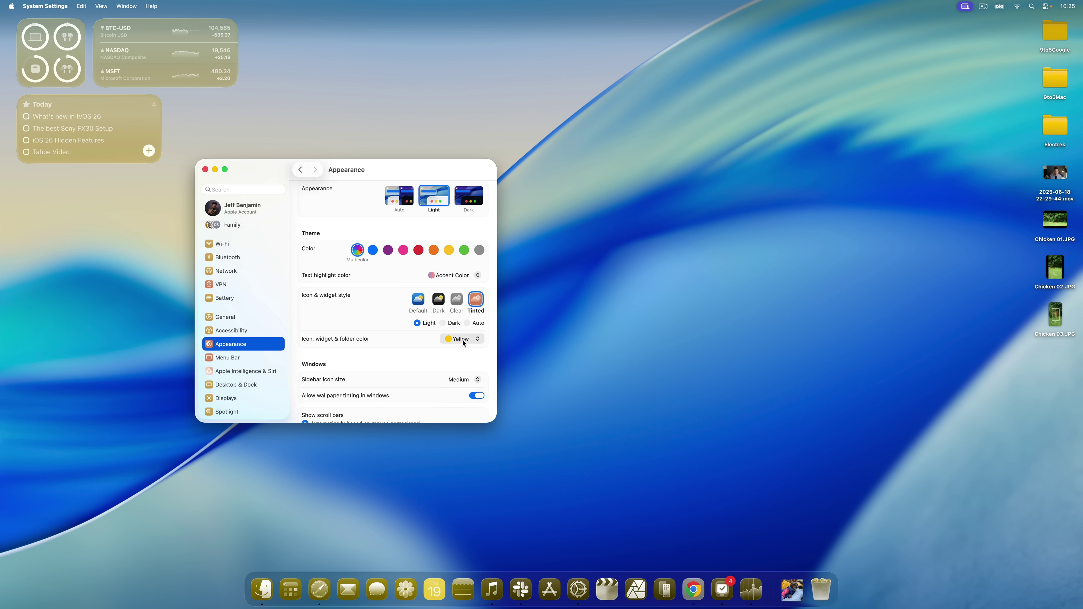
{"action": "left_click", "coordinate": [461, 339]}
{"action": "left_click", "coordinate": [460, 356]}
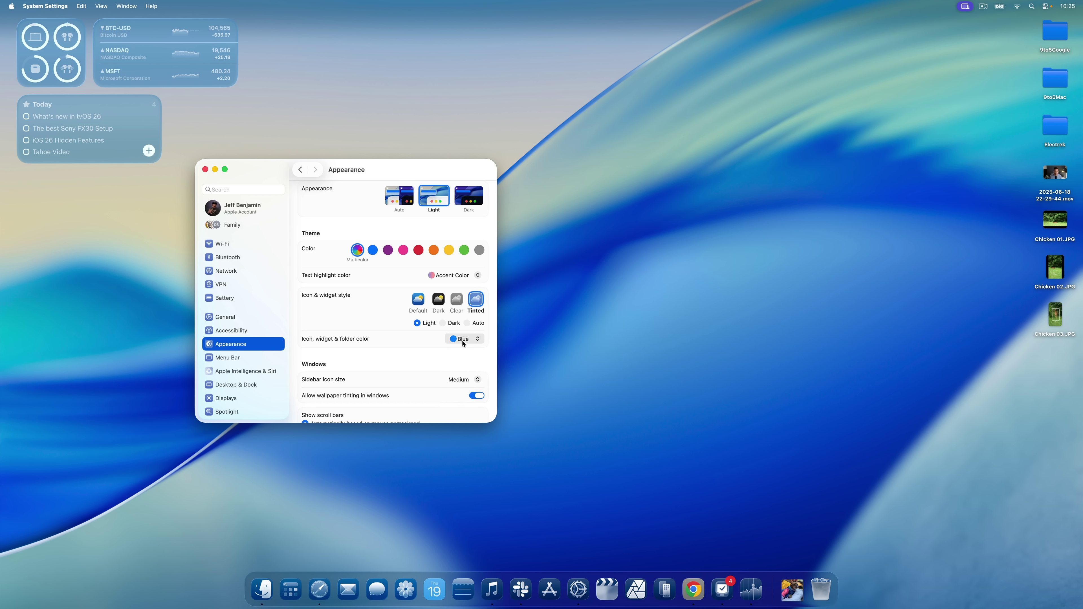
Reset the icon, widget & folder color to Automatic and the icon & widget style to Default
{"action": "left_click", "coordinate": [460, 338]}
{"action": "left_click", "coordinate": [463, 282]}
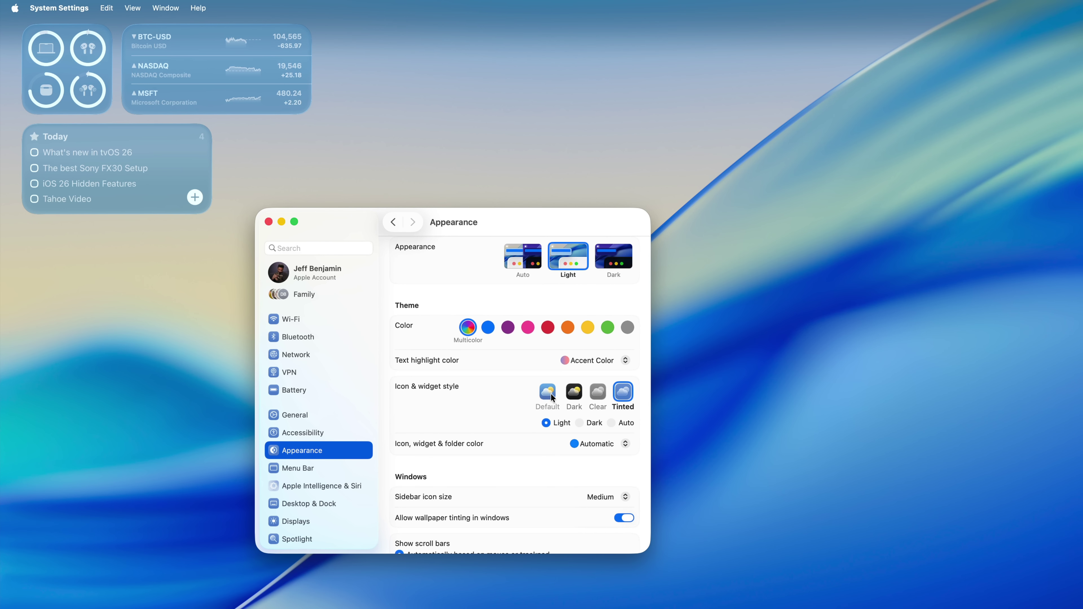
{"action": "left_click", "coordinate": [550, 395]}
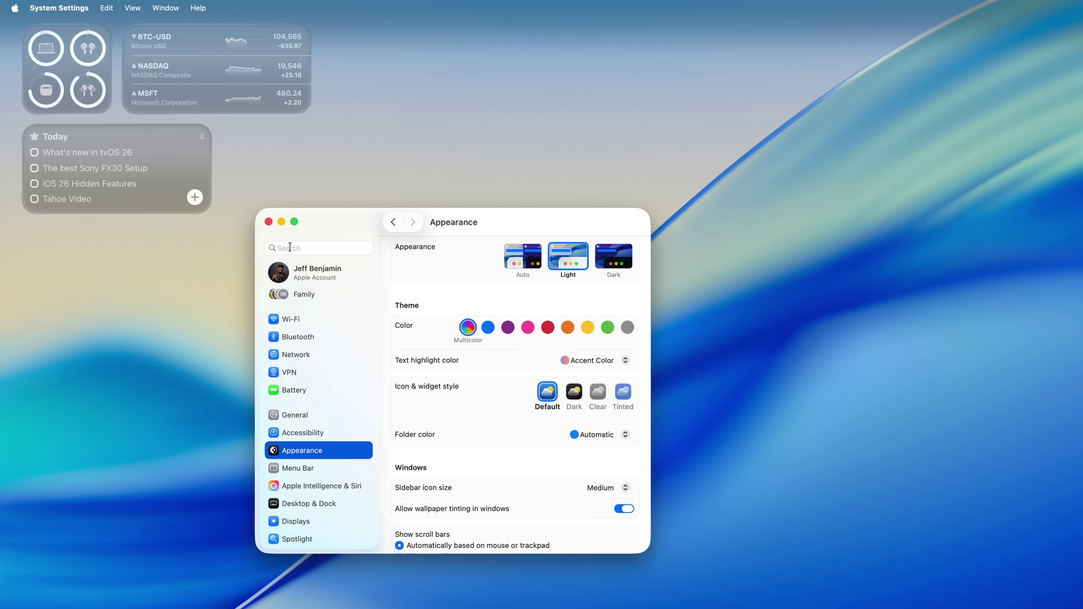
Move the System Settings window around behind the Dock to examine the Dock's transparency, and park it above the Dock
{"action": "left_click_drag", "start_coordinate": [330, 217], "coordinate": [524, 182]}
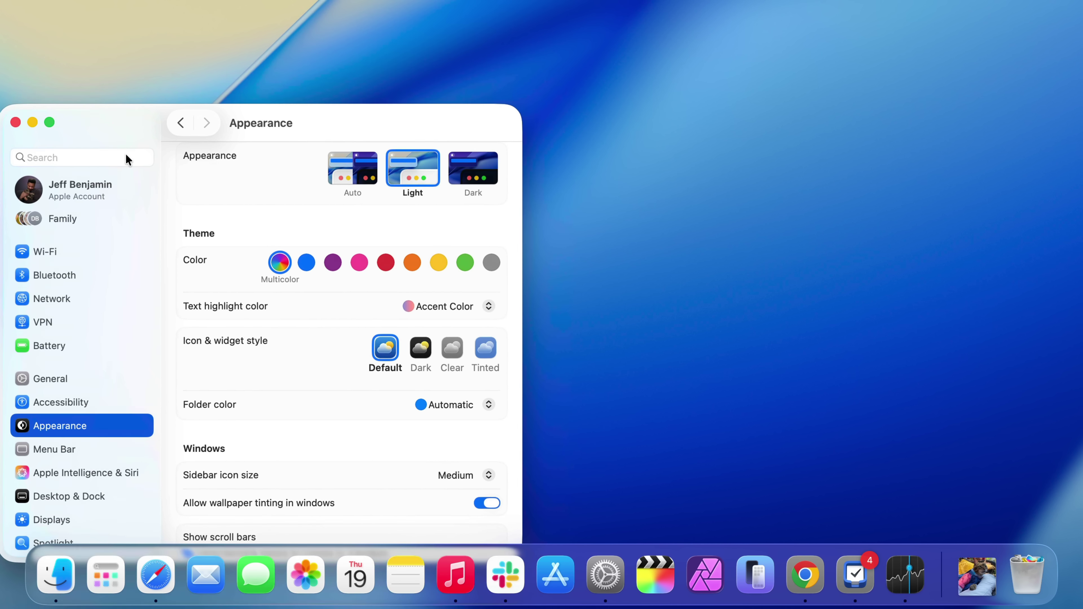
{"action": "left_click_drag", "start_coordinate": [102, 179], "coordinate": [144, 188]}
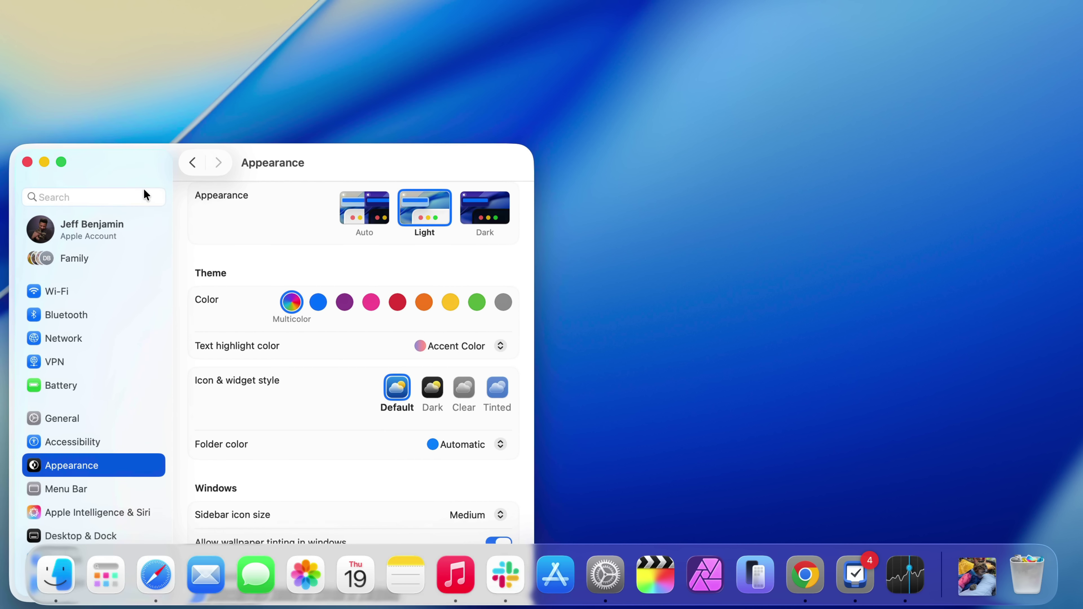
{"action": "left_click_drag", "start_coordinate": [234, 1], "coordinate": [224, 84]}
{"action": "left_click_drag", "start_coordinate": [553, 84], "coordinate": [205, 84]}
{"action": "left_click_drag", "start_coordinate": [275, 83], "coordinate": [608, 1]}
{"action": "left_click_drag", "start_coordinate": [300, 1], "coordinate": [402, 43]}
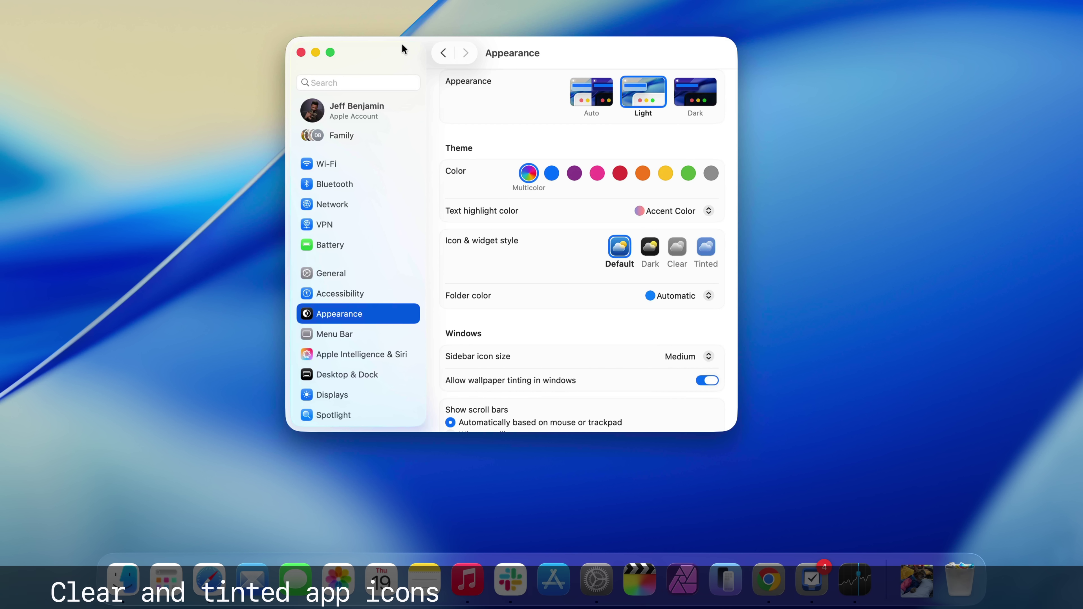
Set the icon & widget style to Dark and then Clear, and pass the System Settings window beneath the Dock icons
{"action": "left_click", "coordinate": [650, 247]}
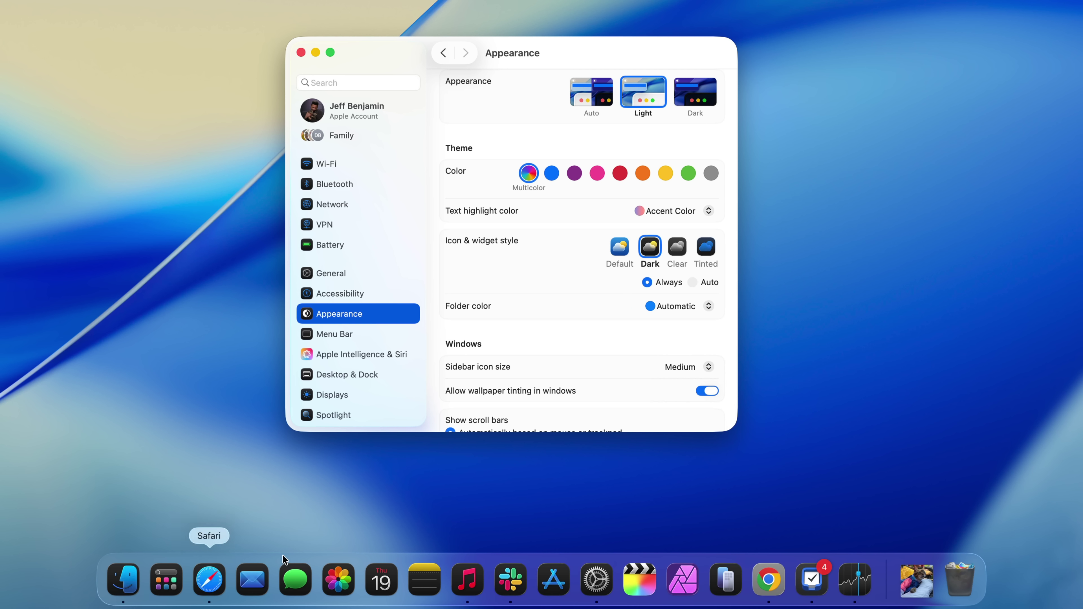
{"action": "left_click", "coordinate": [678, 248]}
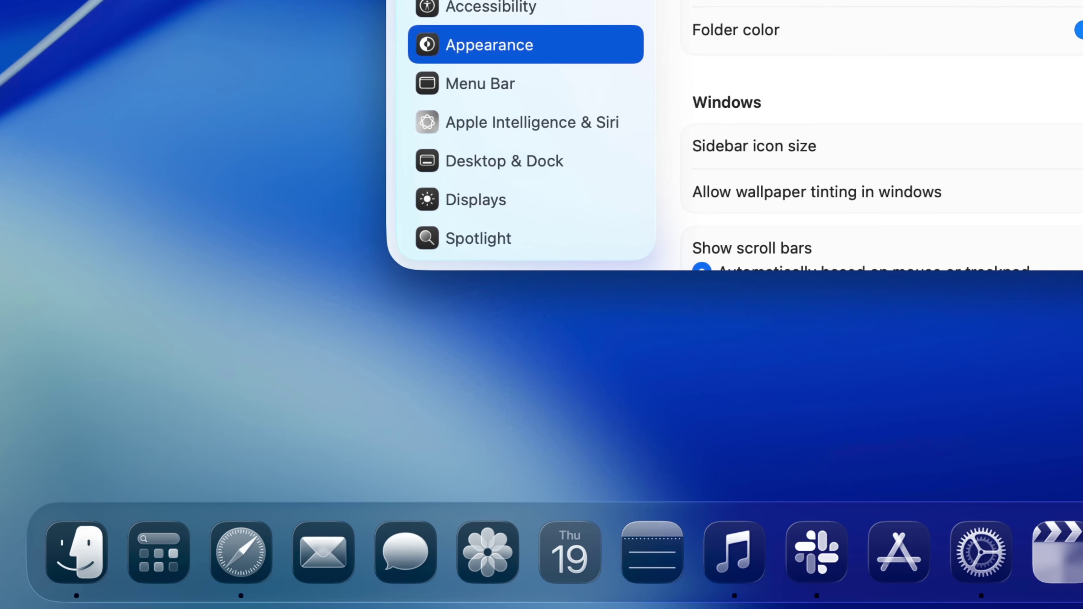
{"action": "left_click_drag", "start_coordinate": [810, 0], "coordinate": [389, 291]}
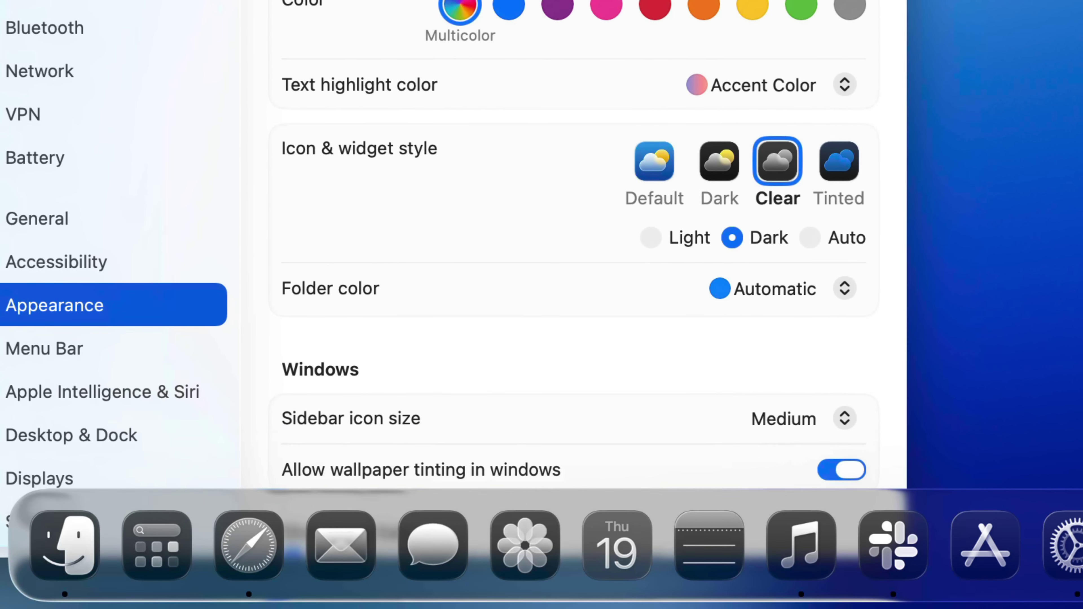
{"action": "left_click_drag", "start_coordinate": [533, 26], "coordinate": [957, 55]}
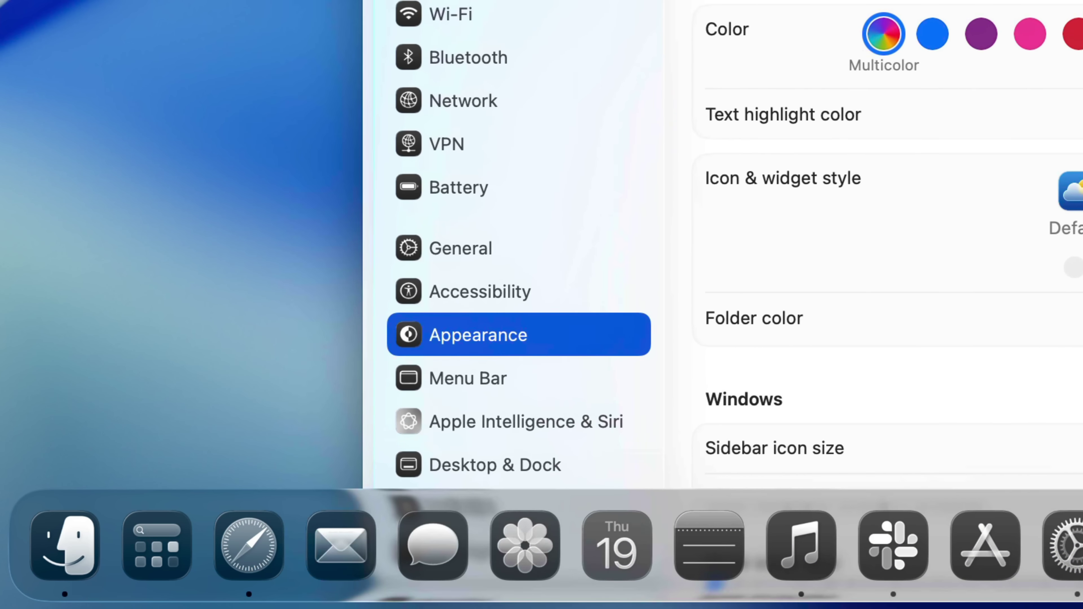
Set the icon & widget style to Clear Light and to Tinted, passing the System Settings window behind the Dock to compare them
{"action": "left_click_drag", "start_coordinate": [469, 0], "coordinate": [12, 0]}
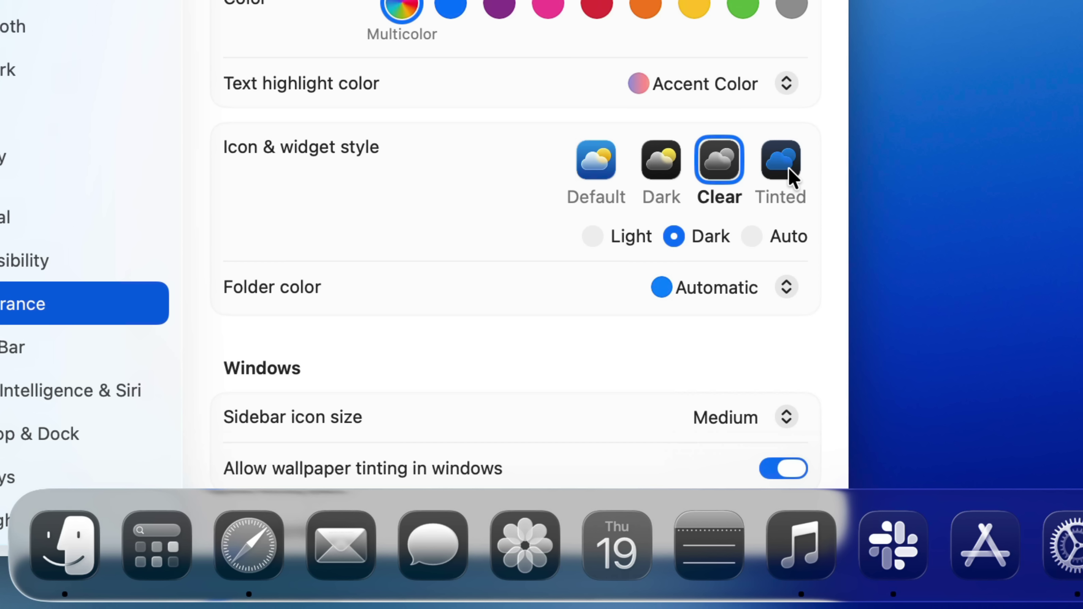
{"action": "left_click", "coordinate": [593, 238]}
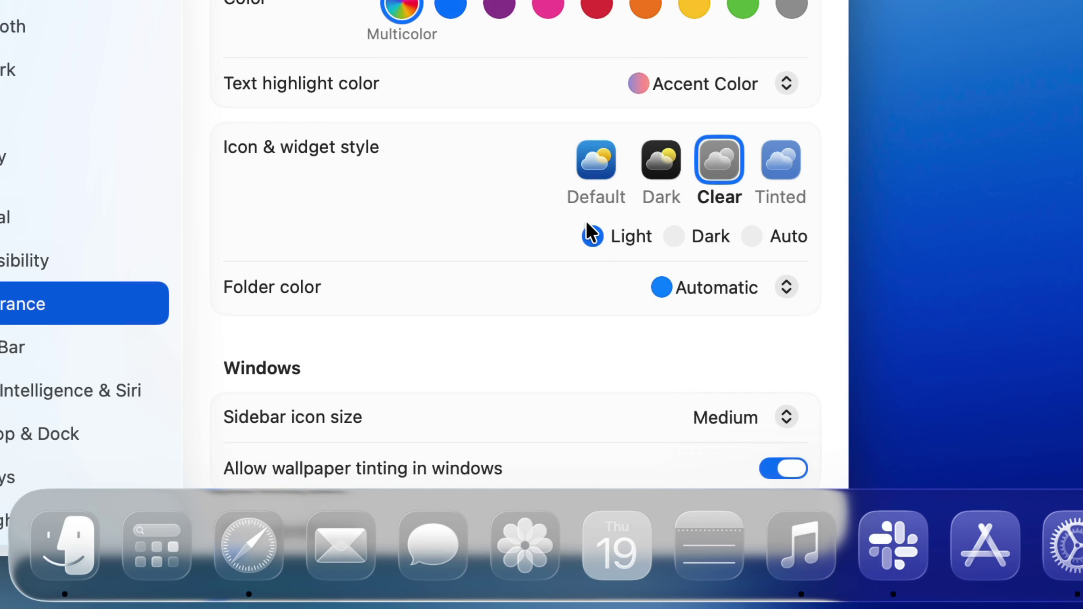
{"action": "left_click_drag", "start_coordinate": [533, 0], "coordinate": [551, 0]}
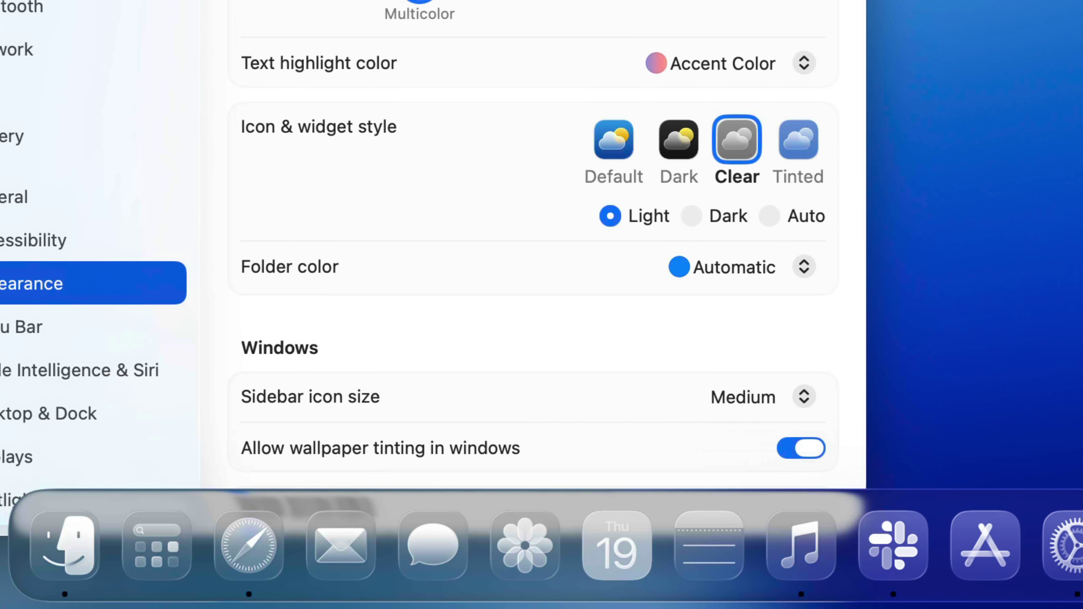
{"action": "left_click", "coordinate": [801, 143]}
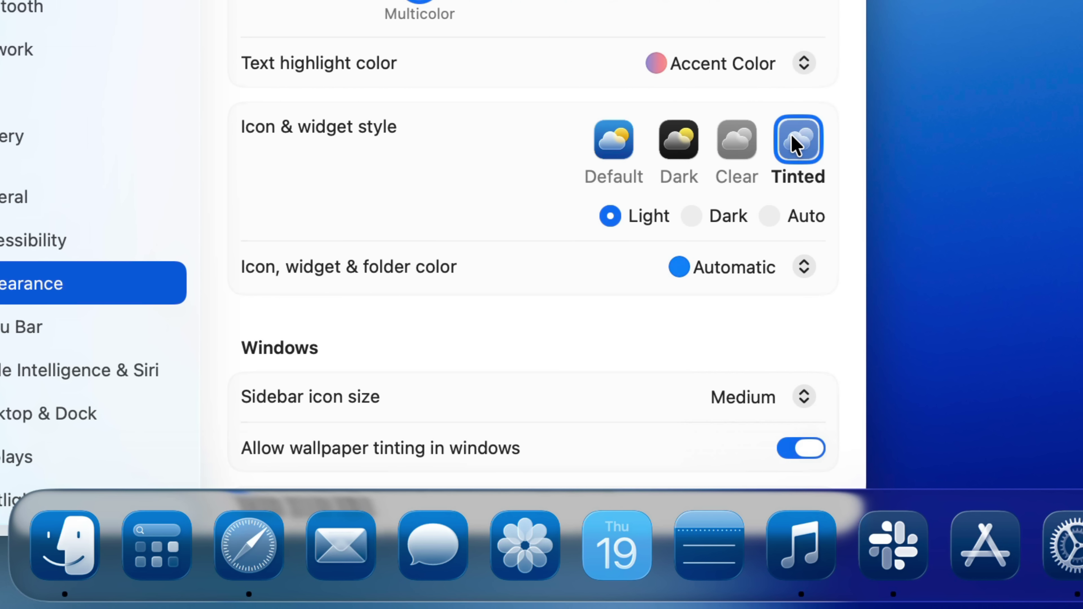
{"action": "left_click_drag", "start_coordinate": [551, 0], "coordinate": [65, 0]}
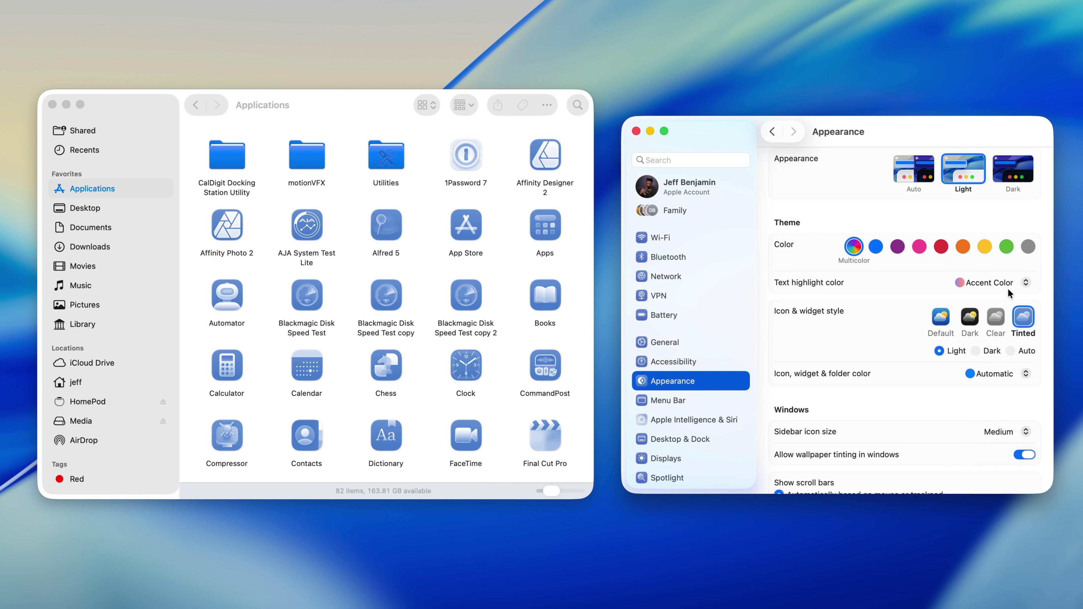
Try the Clear style in Light and Dark and the Dark style on the Applications icons, and restore the Default style
{"action": "left_click", "coordinate": [996, 318]}
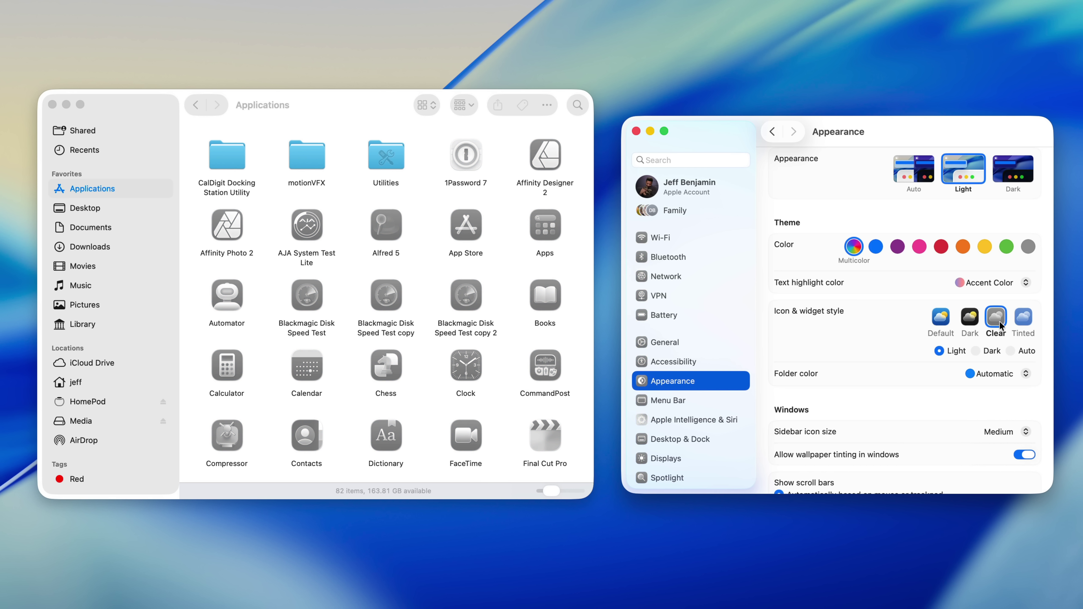
{"action": "left_click", "coordinate": [976, 351]}
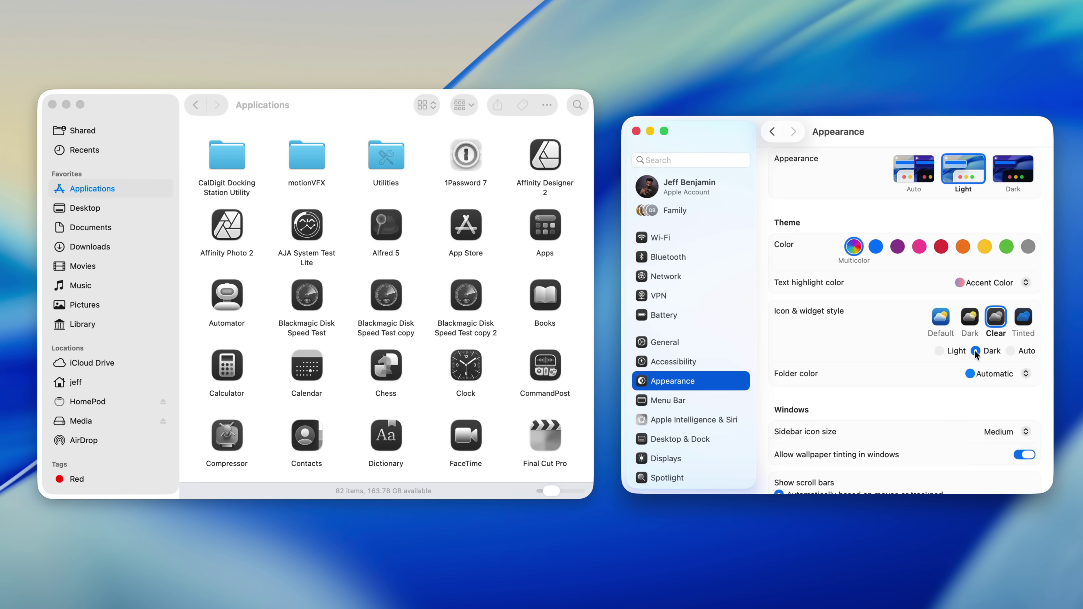
{"action": "left_click", "coordinate": [967, 328]}
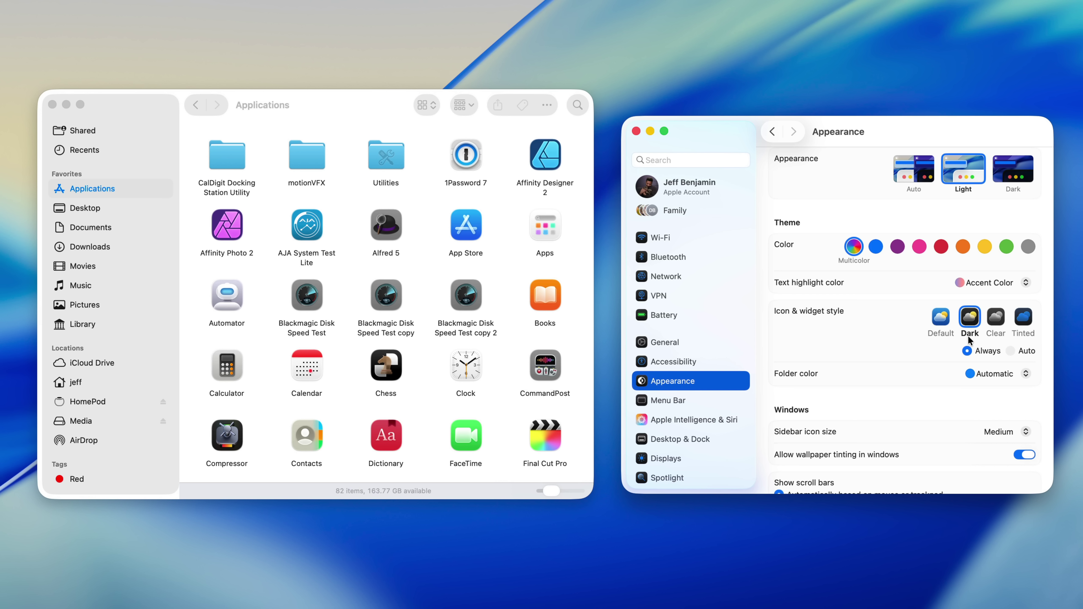
{"action": "left_click", "coordinate": [941, 323]}
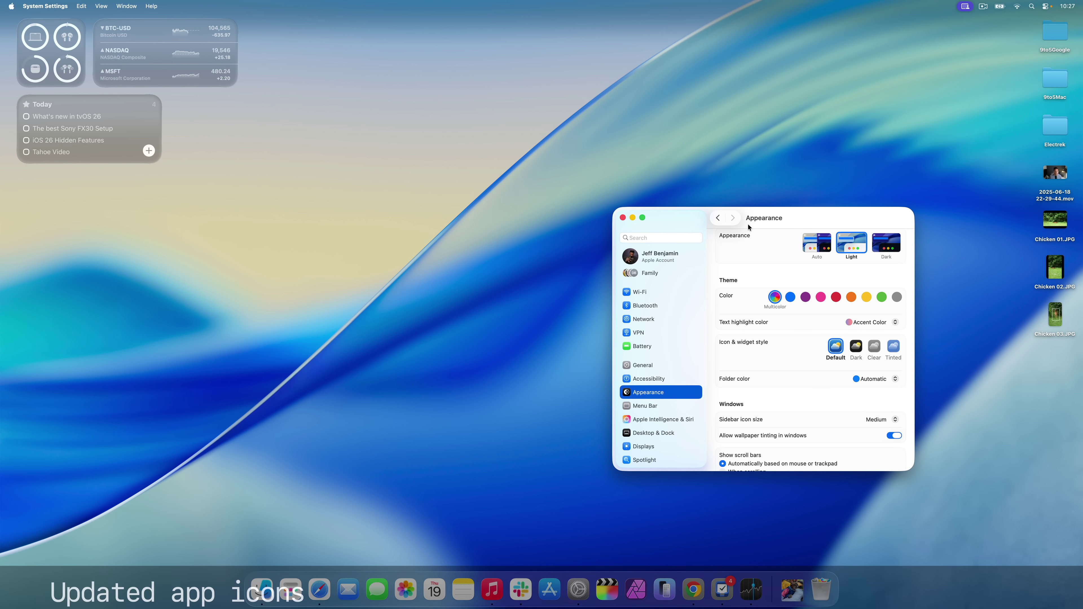
Move System Settings beside the desktop folders and set the style to Tinted with Red as the icon, widget & folder color
{"action": "left_click_drag", "start_coordinate": [852, 132], "coordinate": [563, 132]}
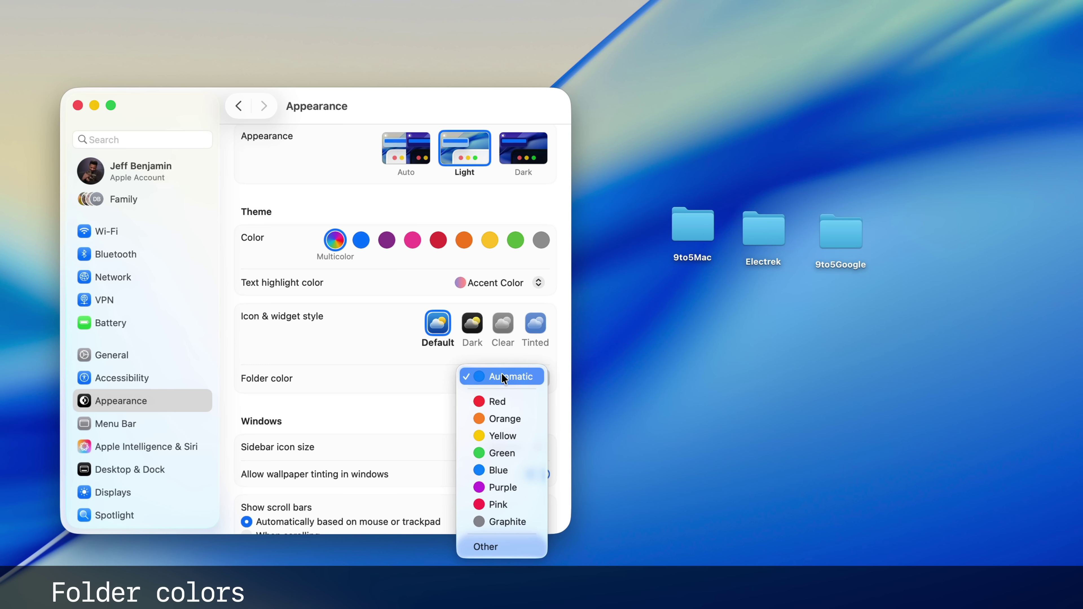
{"action": "left_click", "coordinate": [503, 378]}
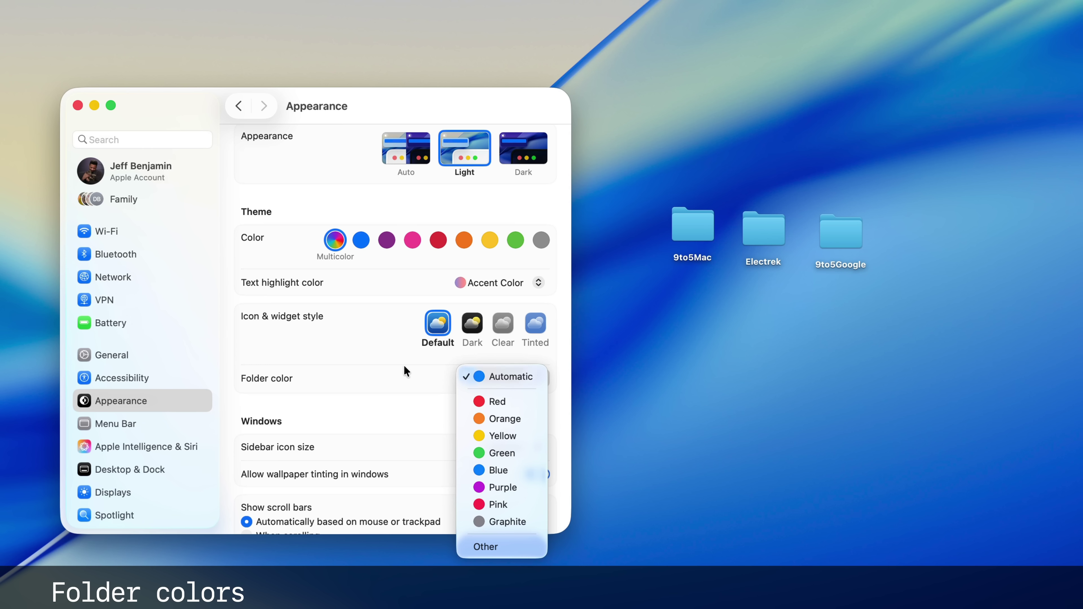
{"action": "left_click", "coordinate": [535, 324]}
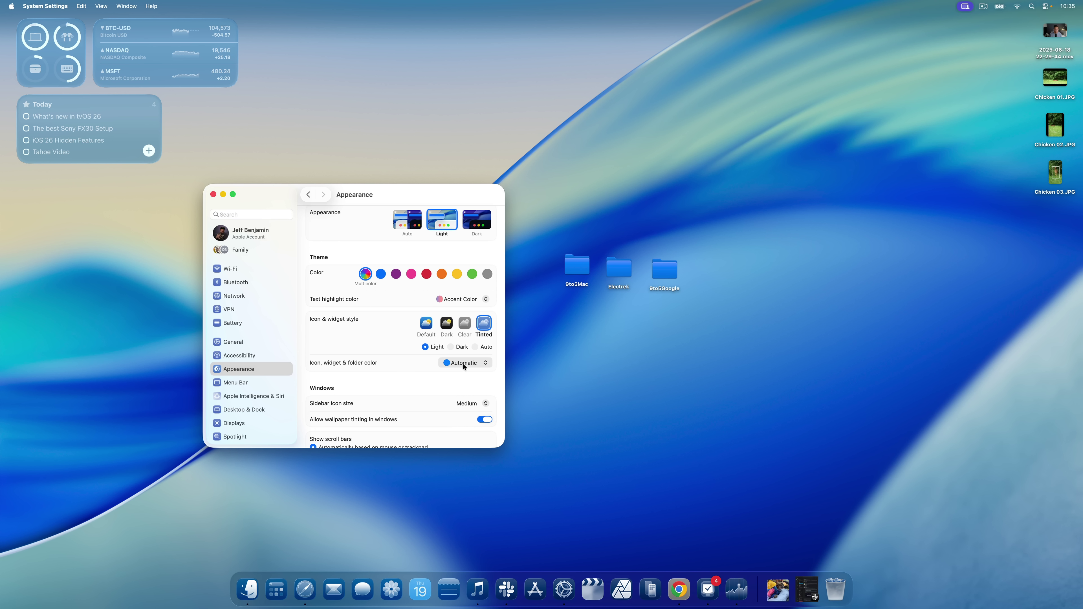
{"action": "left_click", "coordinate": [464, 364]}
{"action": "left_click", "coordinate": [468, 377]}
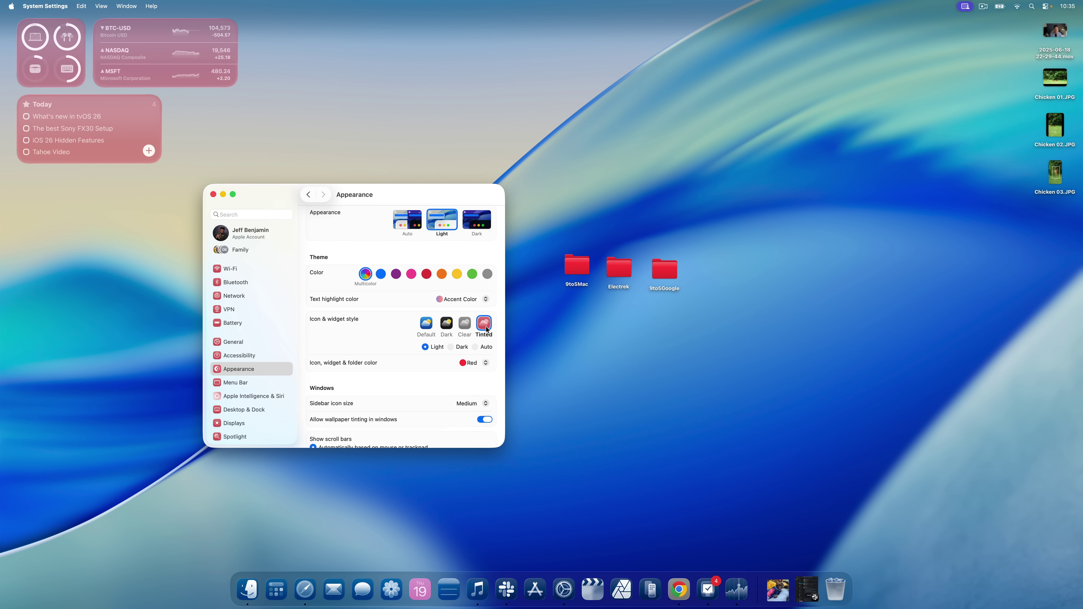
Set the icon & widget style back to Default and try Orange and Green as the folder color
{"action": "left_click", "coordinate": [426, 324]}
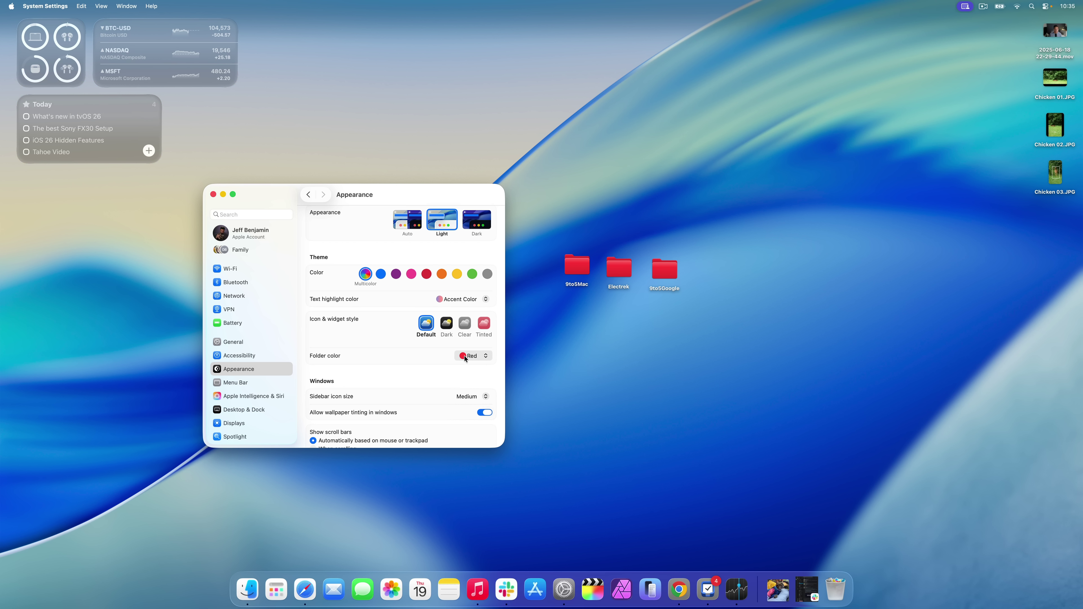
{"action": "left_click", "coordinate": [478, 356]}
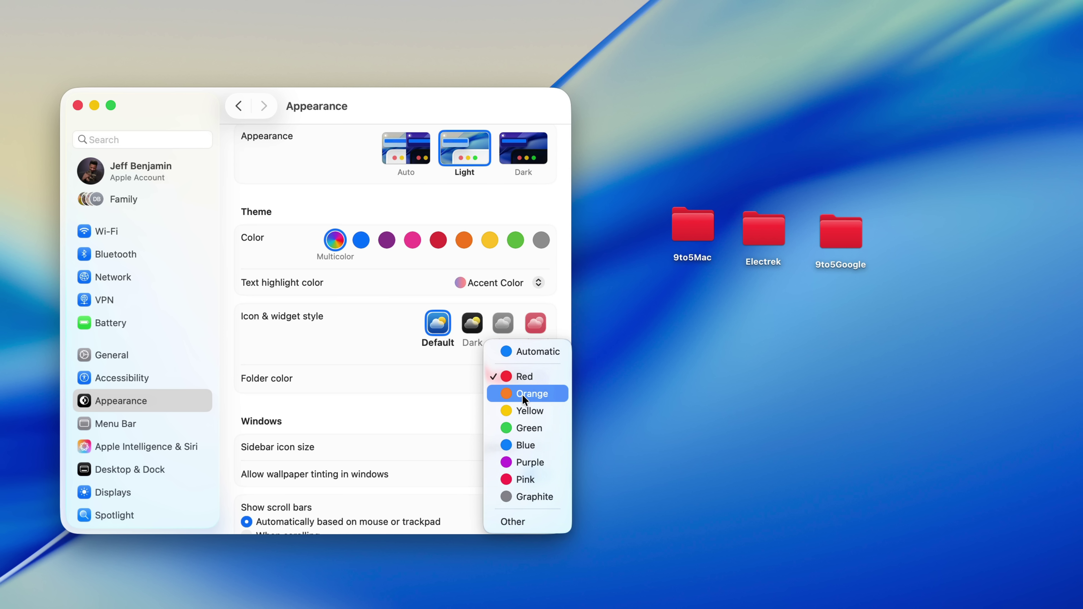
{"action": "left_click", "coordinate": [523, 392]}
{"action": "left_click", "coordinate": [525, 381]}
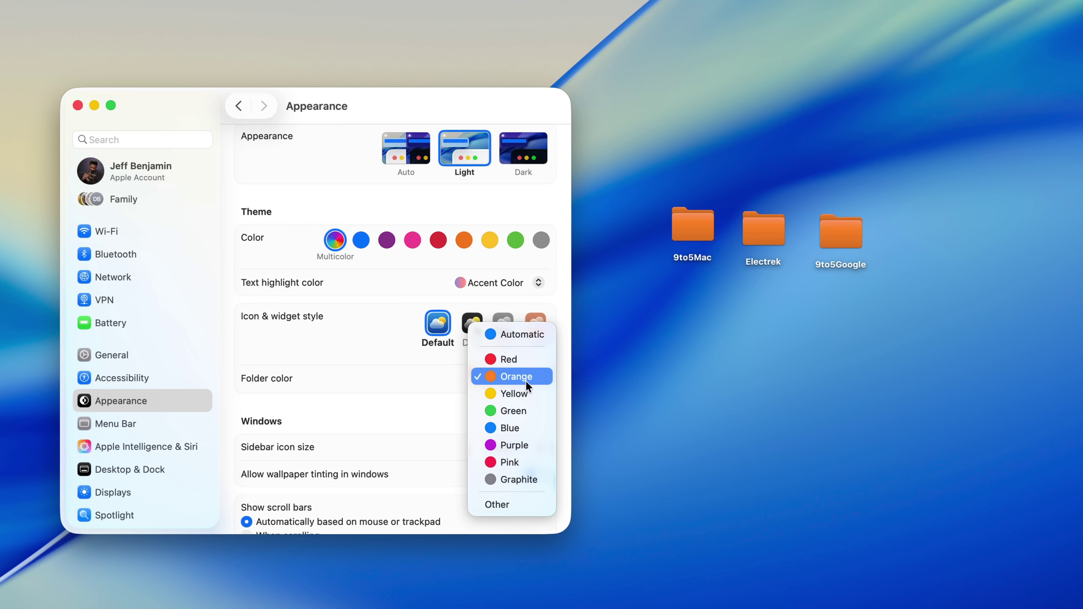
{"action": "left_click", "coordinate": [523, 412]}
Try a custom blue-violet folder color with reduced opacity and a color sampled from the screen, and restore the theme color
{"action": "left_click", "coordinate": [527, 383]}
{"action": "left_click", "coordinate": [508, 471]}
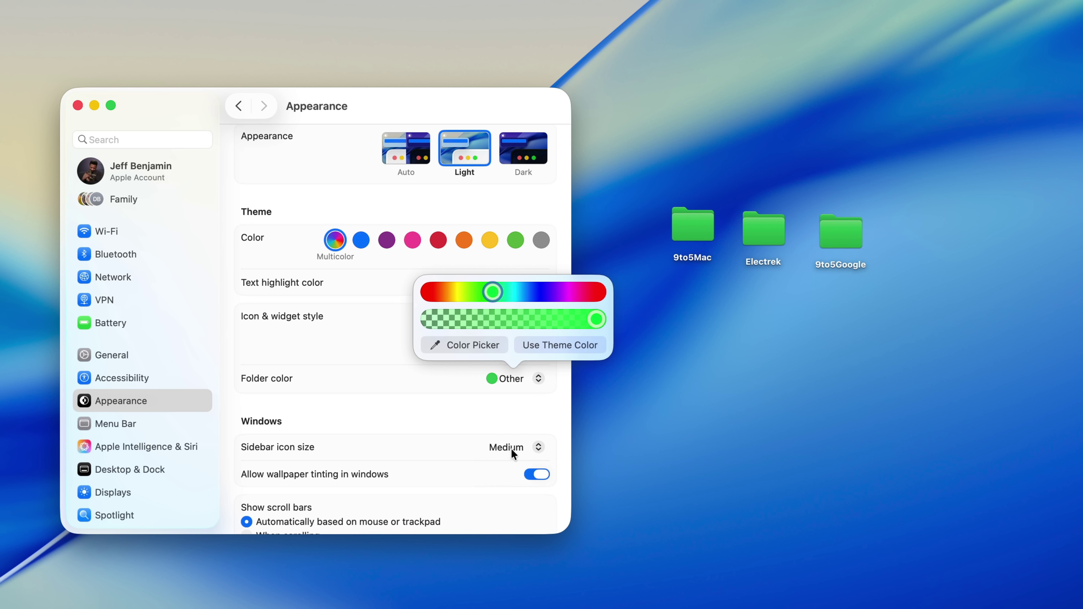
{"action": "left_click_drag", "start_coordinate": [495, 292], "coordinate": [549, 295]}
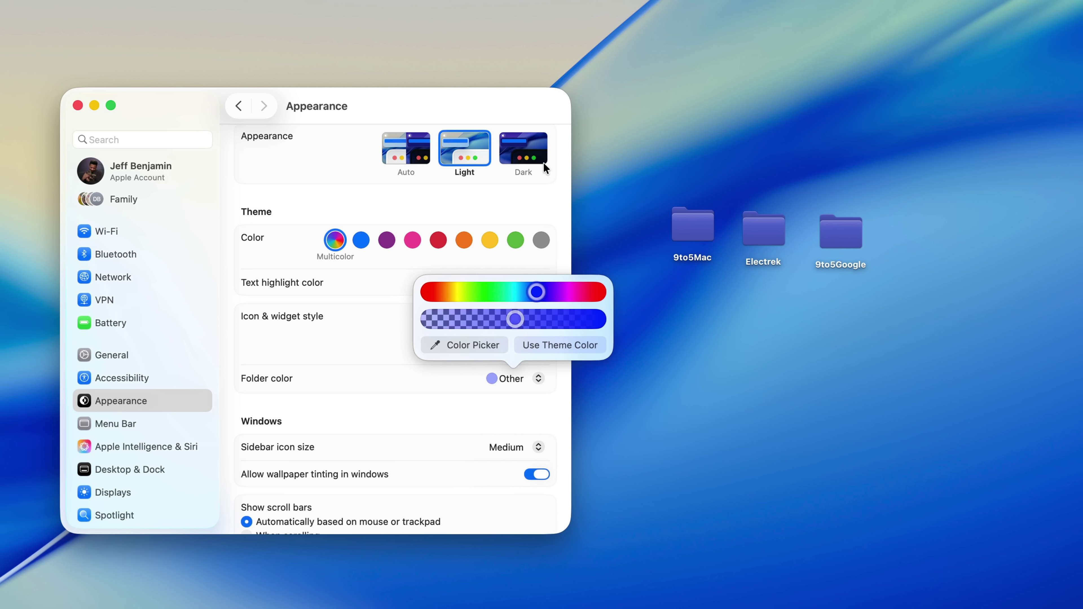
{"action": "left_click", "coordinate": [477, 344]}
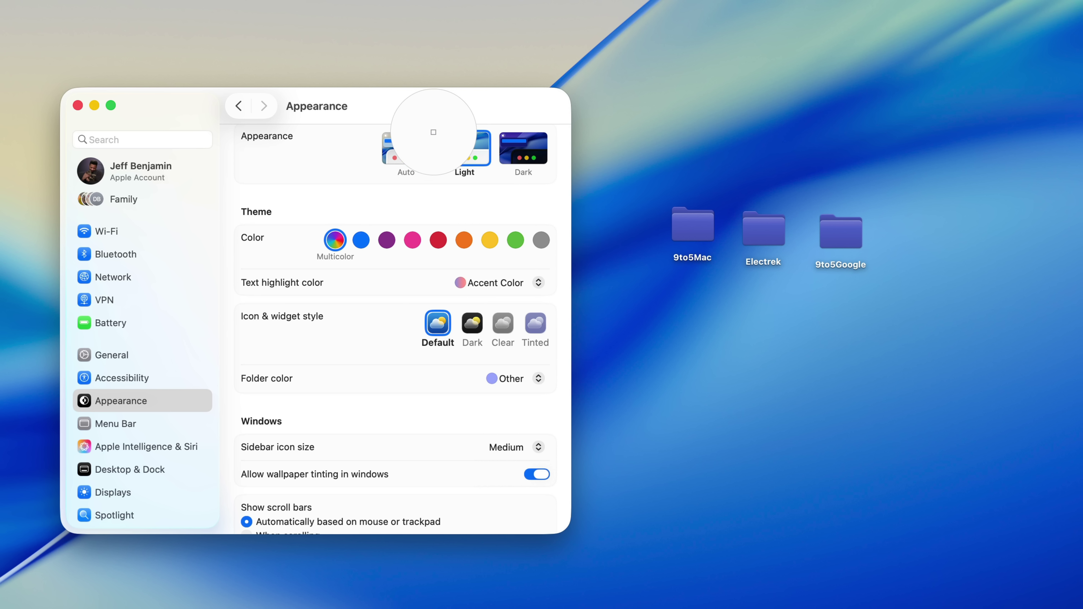
{"action": "left_click", "coordinate": [429, 130]}
{"action": "left_click", "coordinate": [543, 341]}
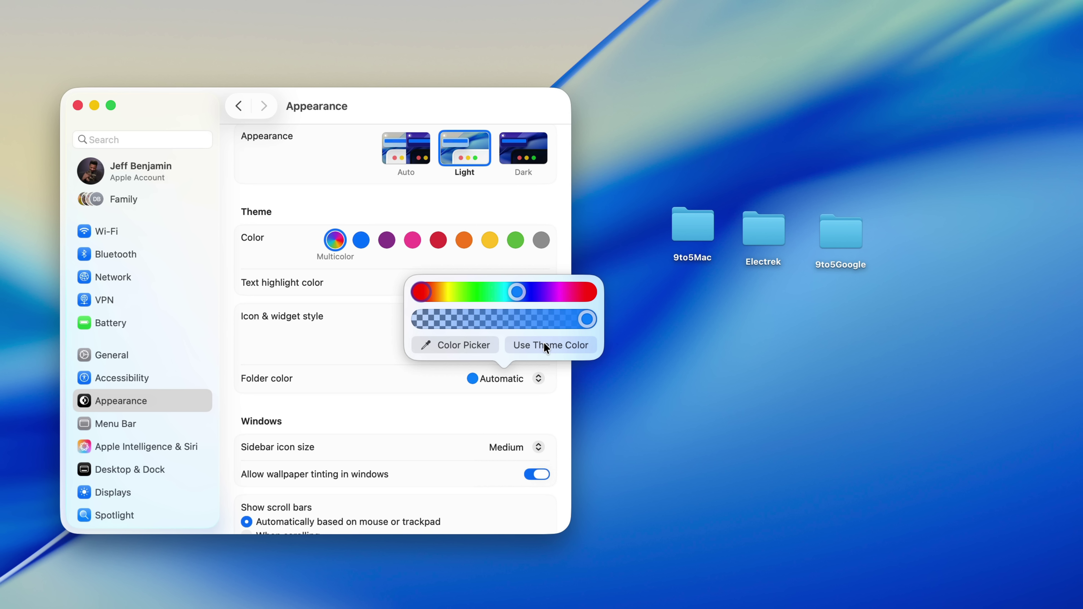
{"action": "left_click", "coordinate": [390, 342]}
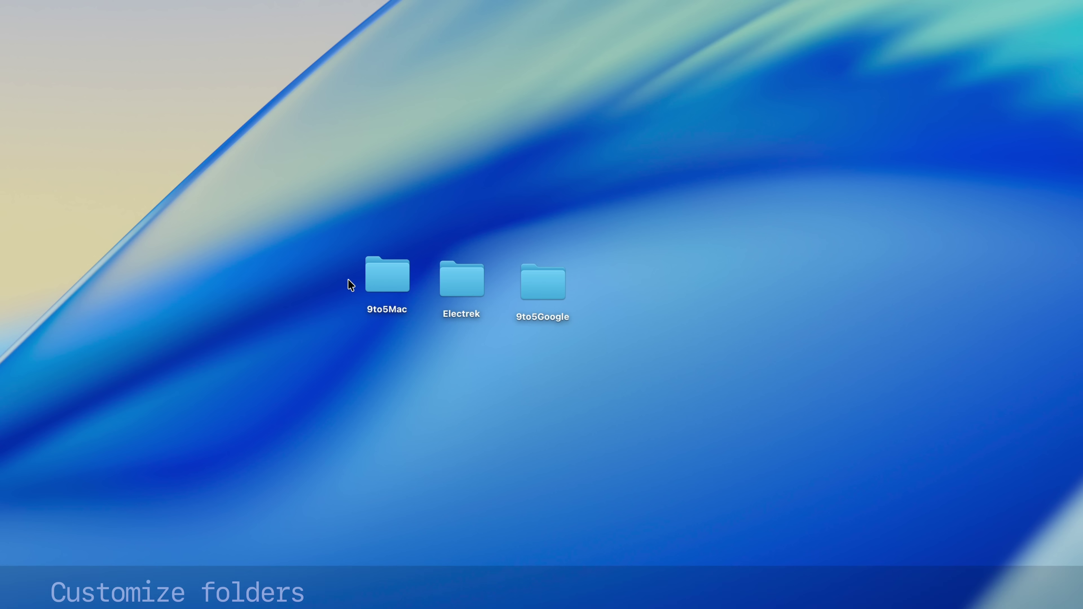
Customize the 9to5Mac desktop folder with the Purple color tag
{"action": "right_click", "coordinate": [386, 279]}
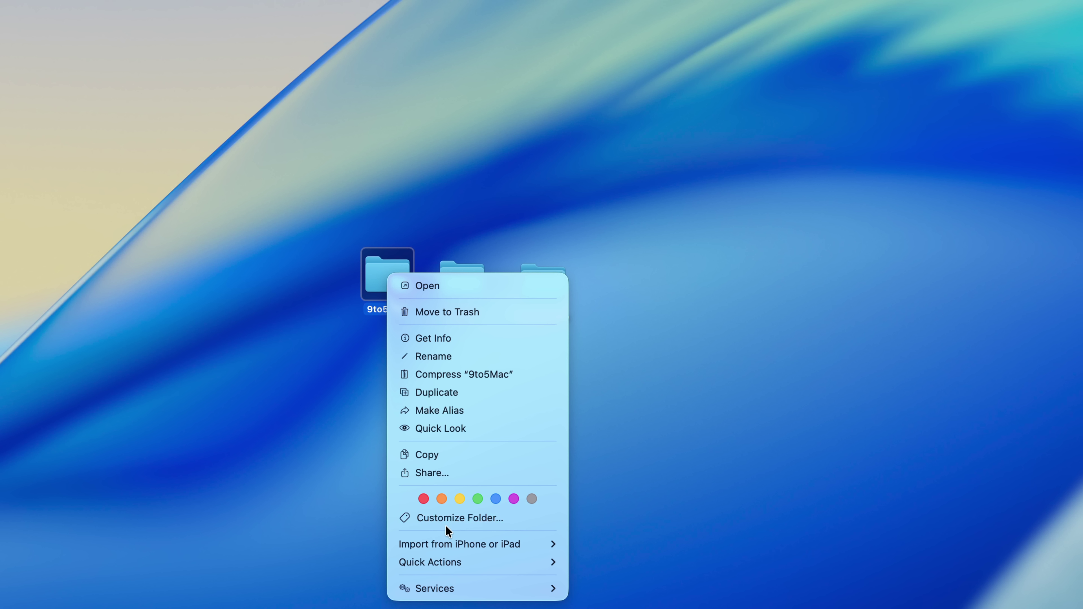
{"action": "left_click", "coordinate": [483, 520]}
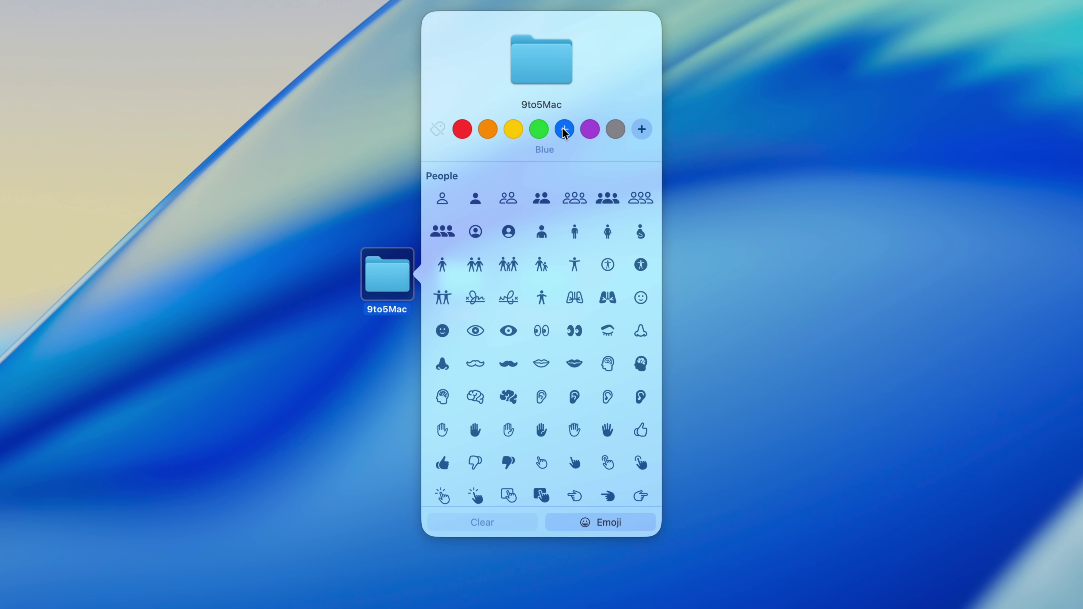
{"action": "left_click", "coordinate": [587, 129]}
Browse the folder symbols and add the desktop display symbol to the 9to5Mac folder
{"action": "scroll", "coordinate": [580, 443], "scroll_direction": "down", "scroll_amount": 20}
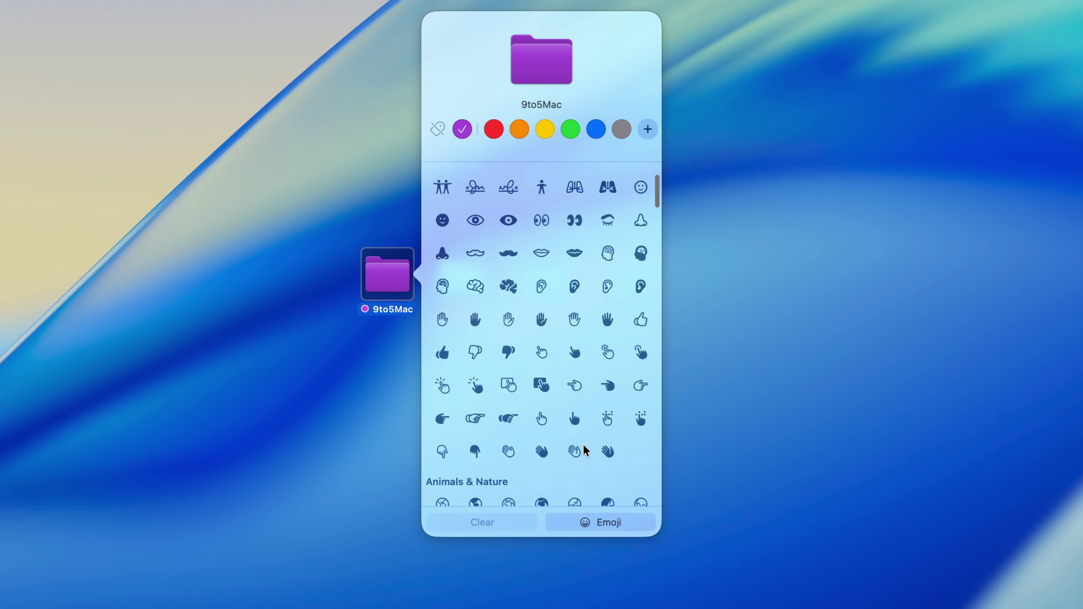
{"action": "scroll", "coordinate": [580, 441], "scroll_direction": "down", "scroll_amount": 10}
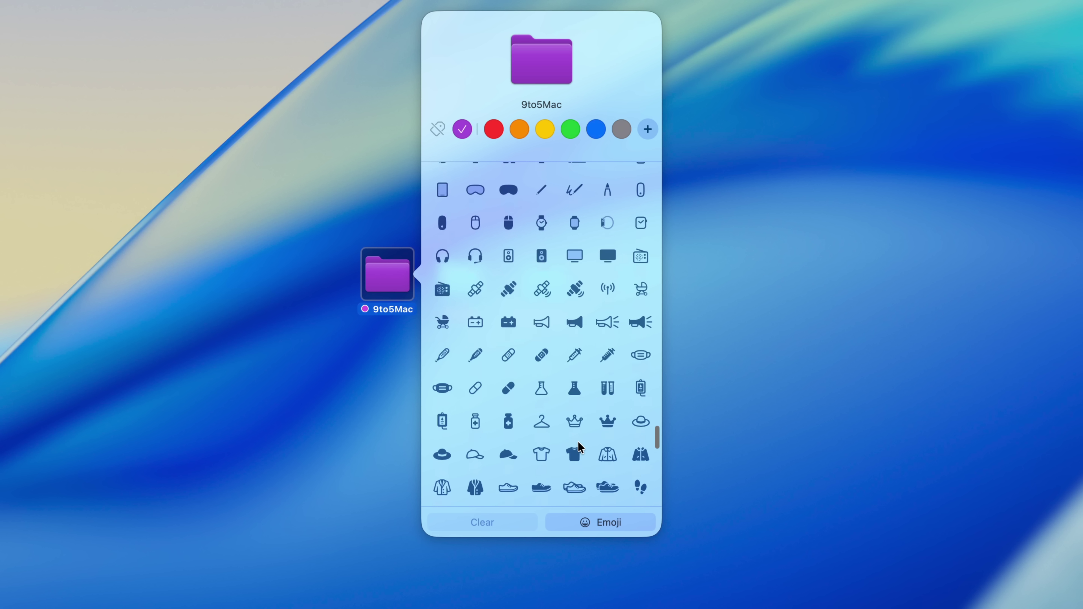
{"action": "scroll", "coordinate": [575, 435], "scroll_direction": "up", "scroll_amount": 2}
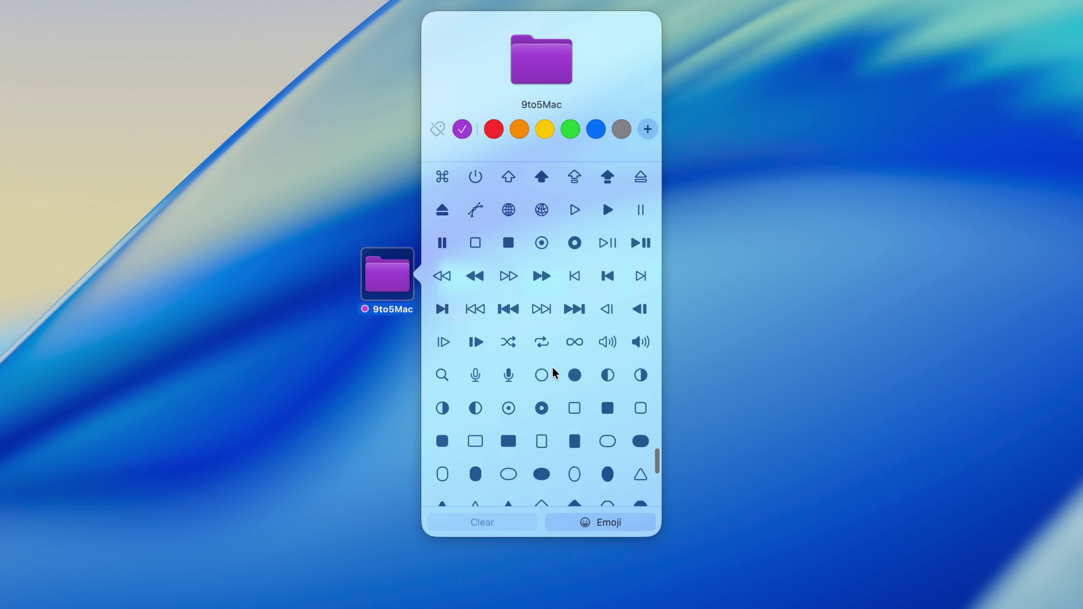
{"action": "left_click_drag", "start_coordinate": [656, 453], "coordinate": [655, 390]}
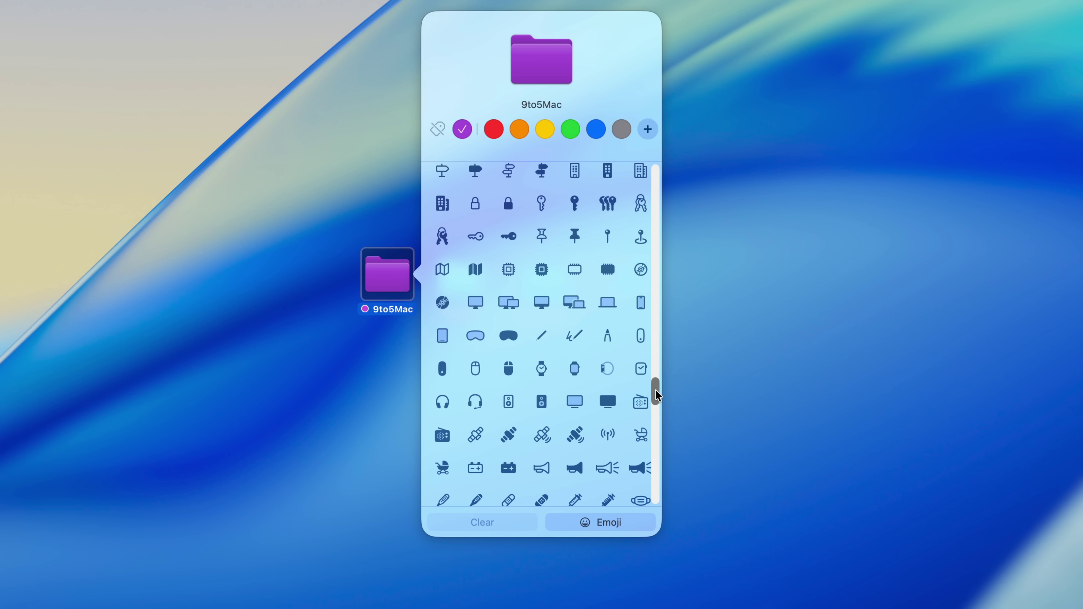
{"action": "left_click", "coordinate": [545, 305]}
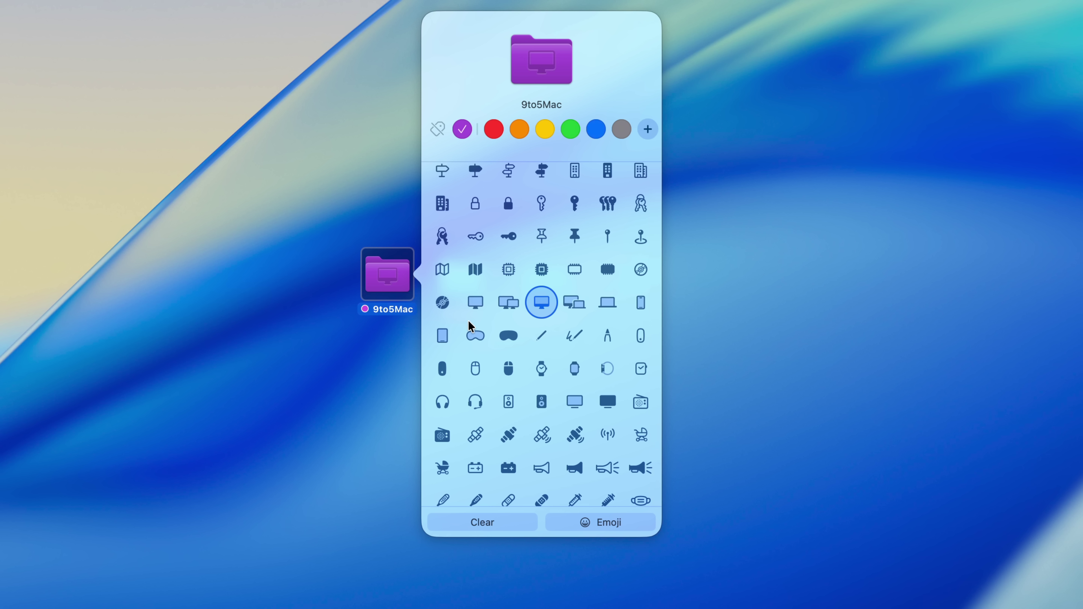
{"action": "left_click", "coordinate": [284, 370]}
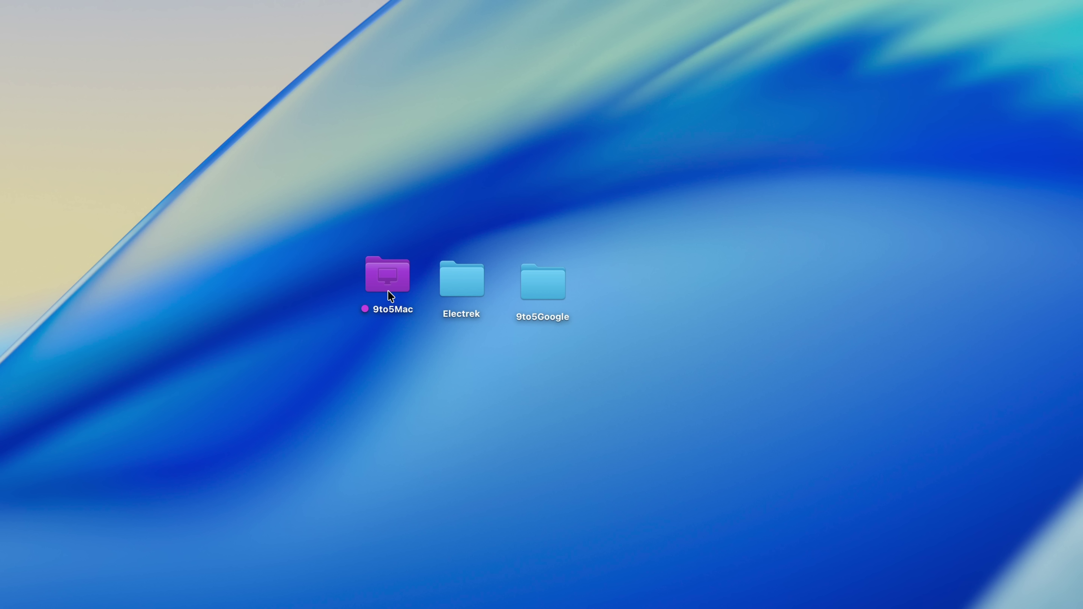
Tag the Electrek desktop folder Green and the 9to5Google desktop folder Orange
{"action": "right_click", "coordinate": [465, 282]}
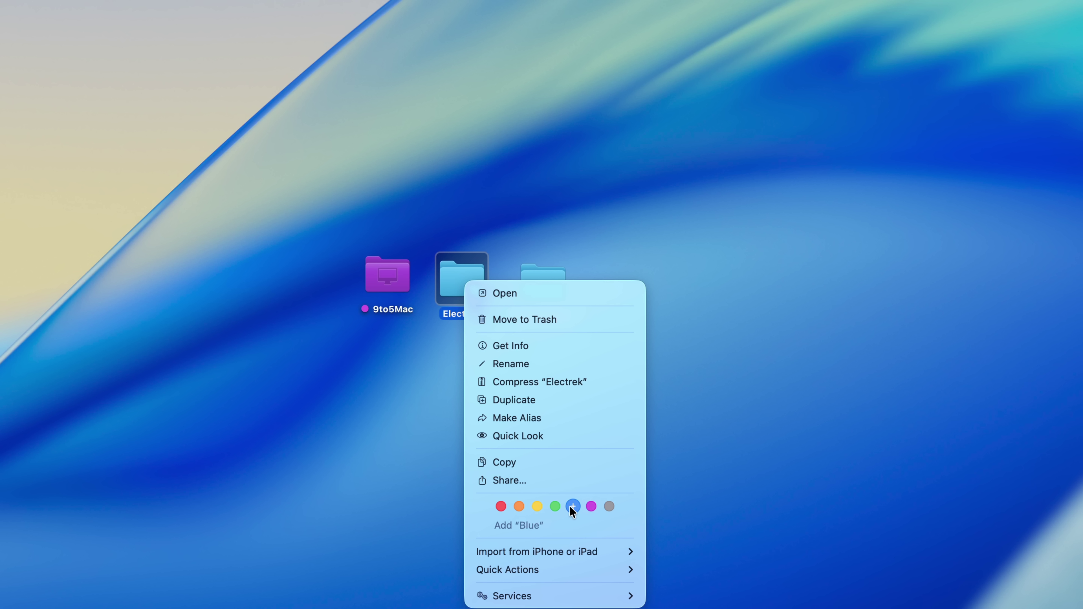
{"action": "left_click", "coordinate": [555, 506]}
{"action": "right_click", "coordinate": [550, 269]}
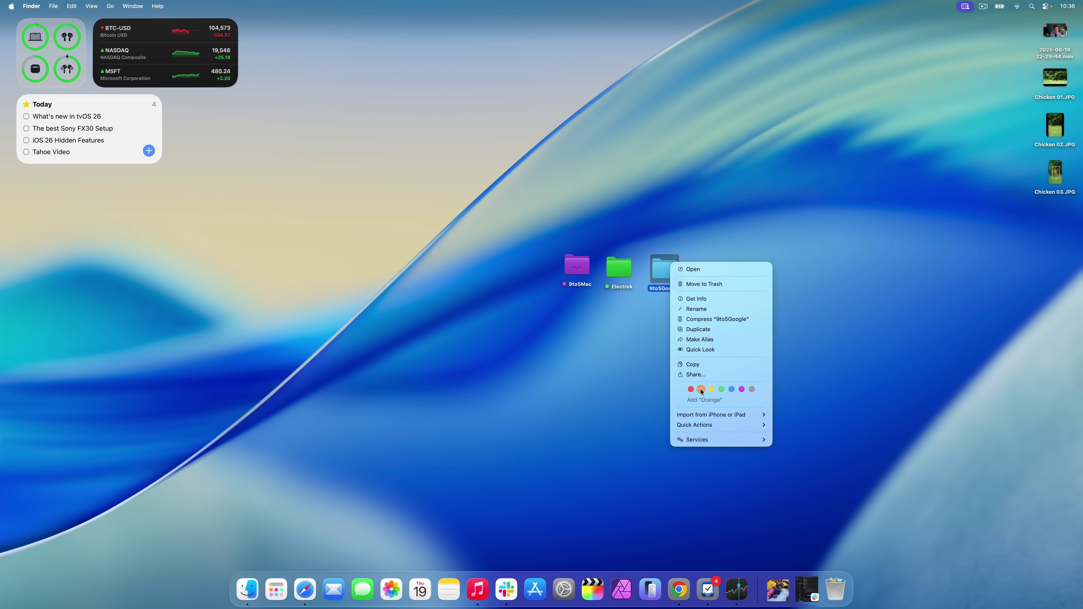
{"action": "left_click", "coordinate": [570, 493]}
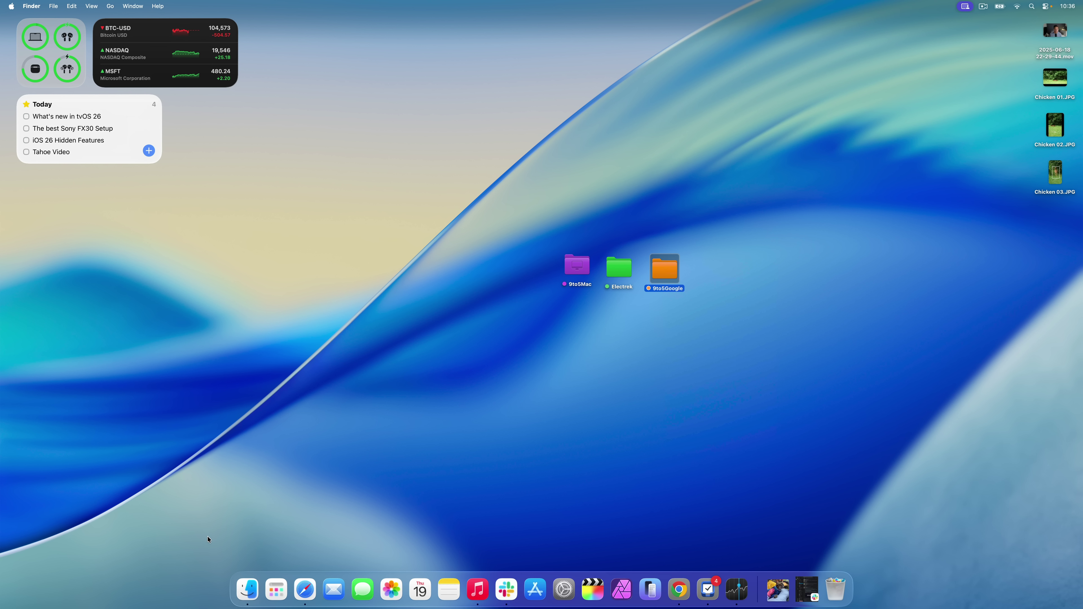
Open a Finder window and view the items tagged Green and those tagged Purple
{"action": "left_click", "coordinate": [247, 589]}
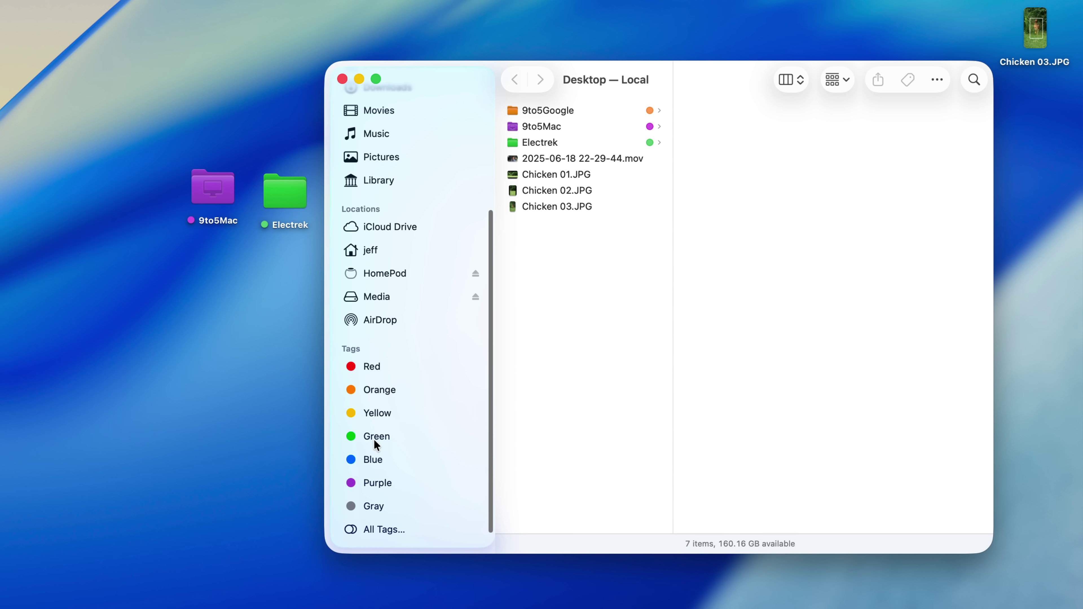
{"action": "left_click", "coordinate": [376, 440]}
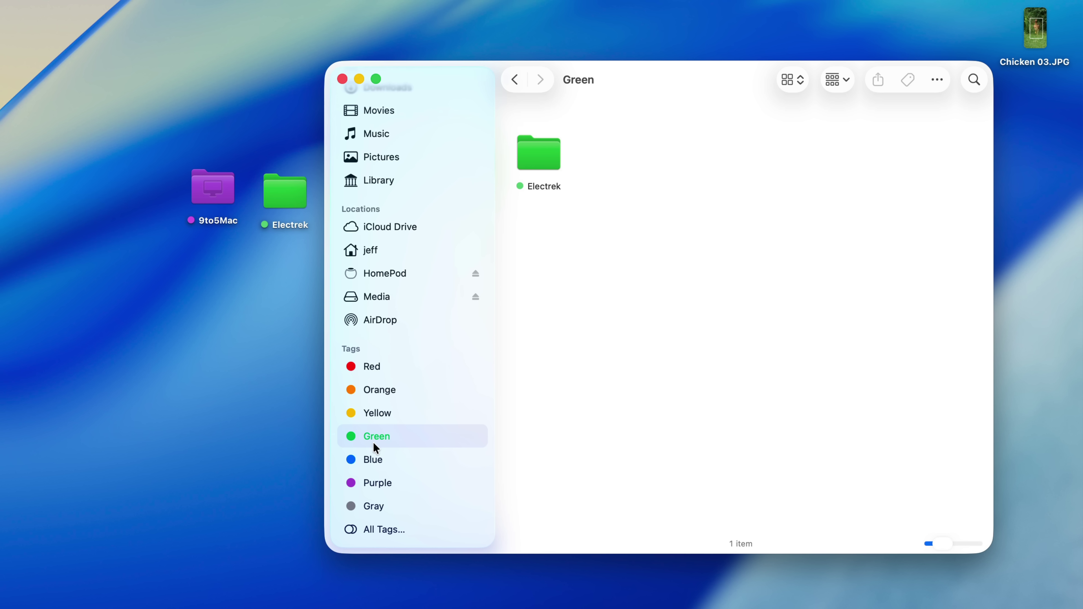
{"action": "left_click", "coordinate": [373, 486]}
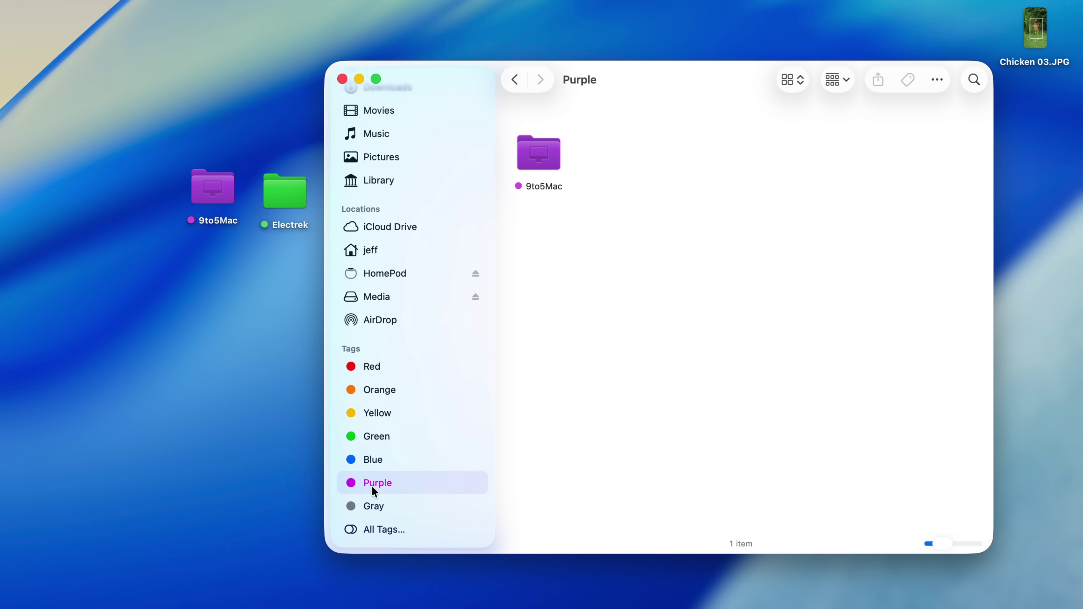
Close the Finder window and customize the 9to5Google desktop folder, trying the filled eye symbol before choosing the red heart emoji
{"action": "scroll", "coordinate": [410, 184], "scroll_direction": "up", "scroll_amount": 1}
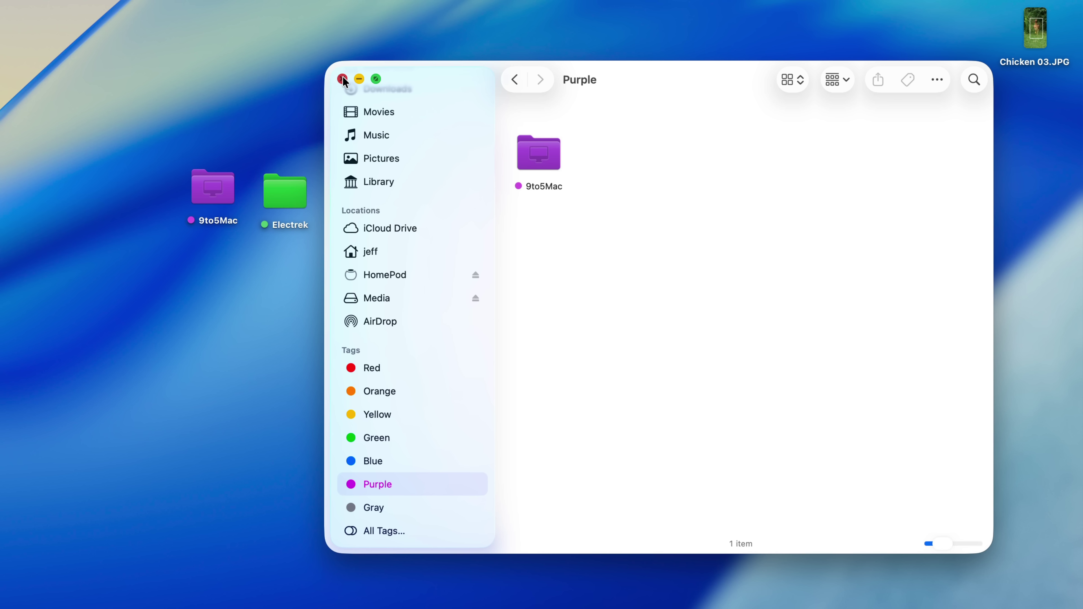
{"action": "left_click", "coordinate": [342, 79]}
{"action": "right_click", "coordinate": [368, 191]}
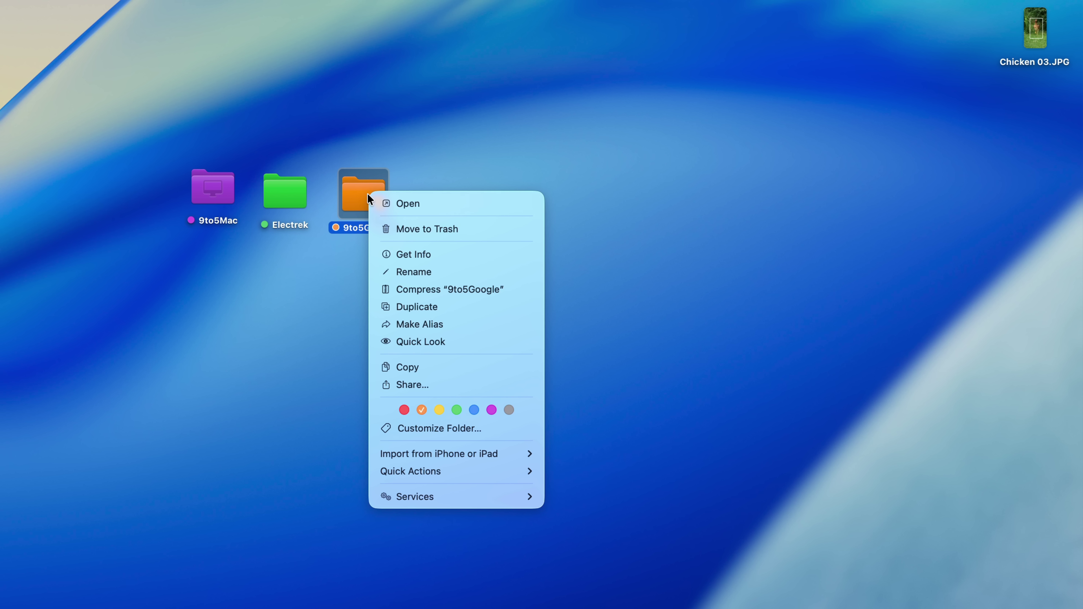
{"action": "left_click", "coordinate": [405, 428]}
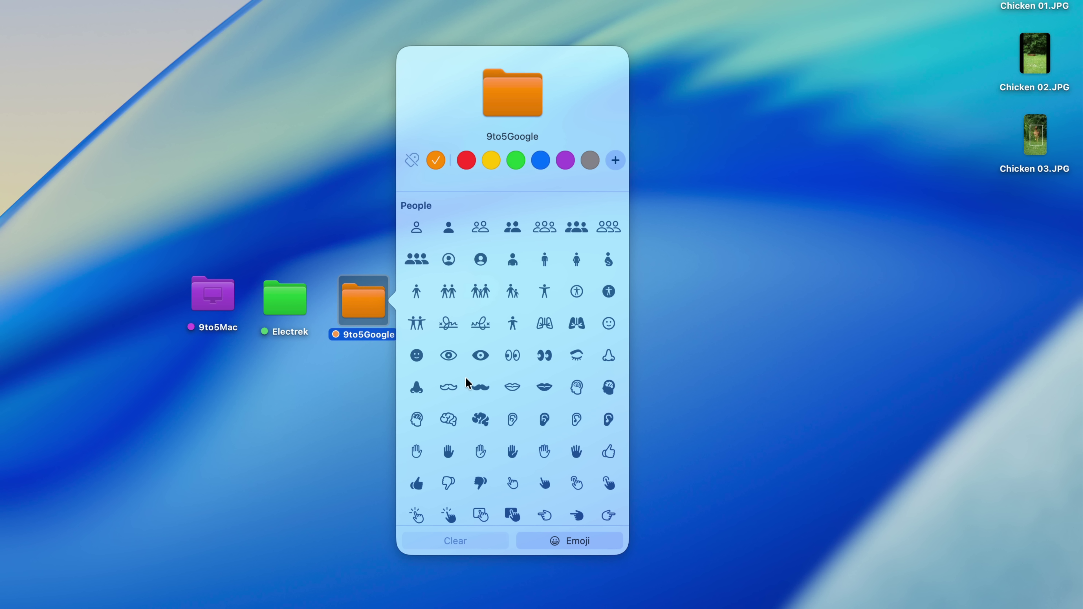
{"action": "left_click", "coordinate": [480, 356]}
{"action": "left_click", "coordinate": [569, 543]}
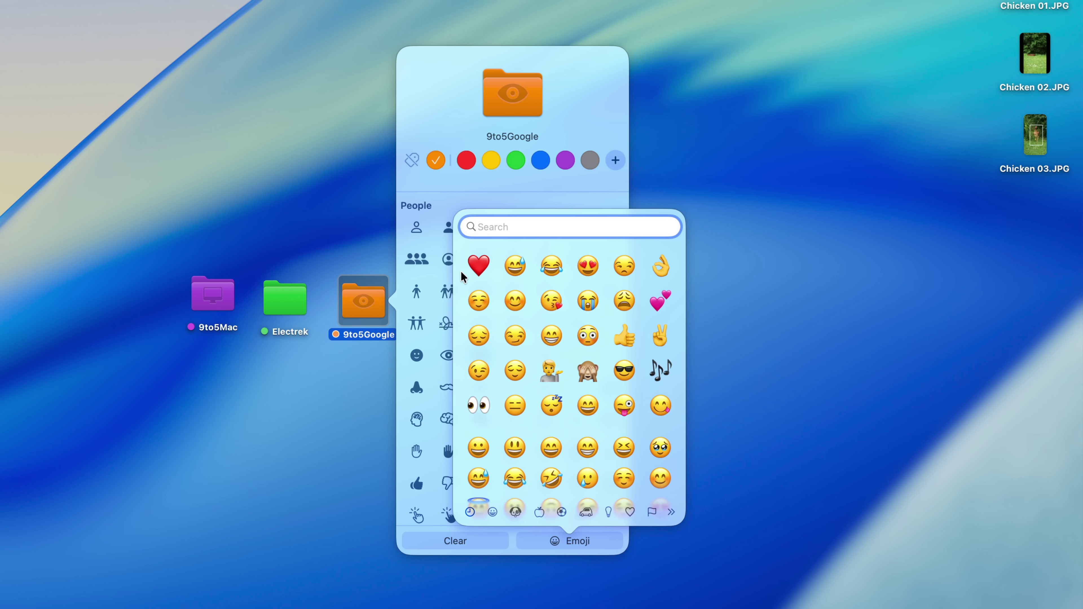
{"action": "left_click", "coordinate": [478, 266]}
{"action": "left_click", "coordinate": [321, 455]}
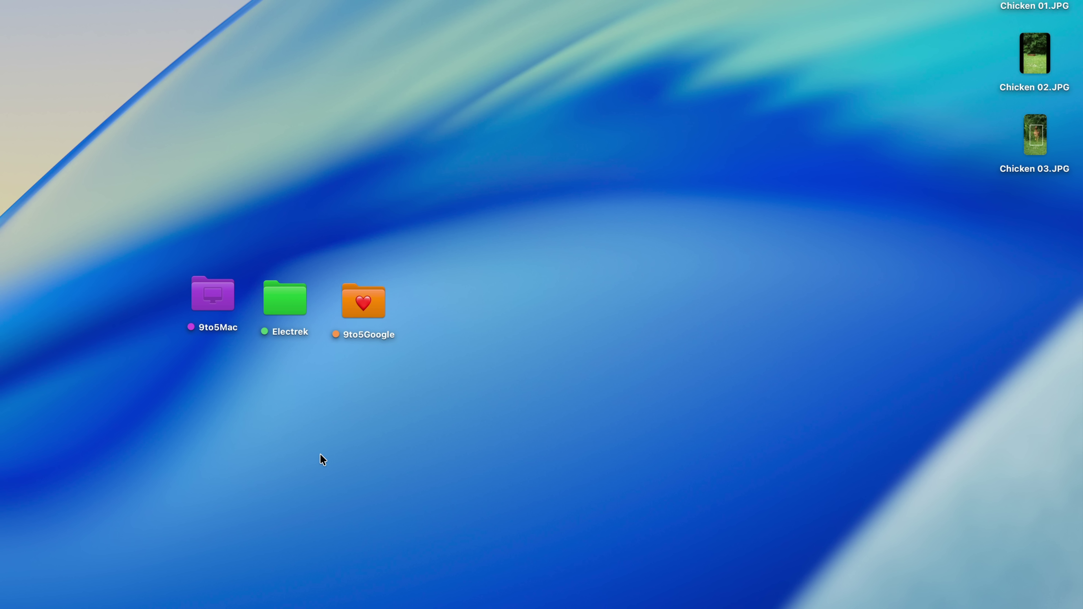
Remove the Orange tag from the 9to5Google desktop folder
{"action": "right_click", "coordinate": [351, 300]}
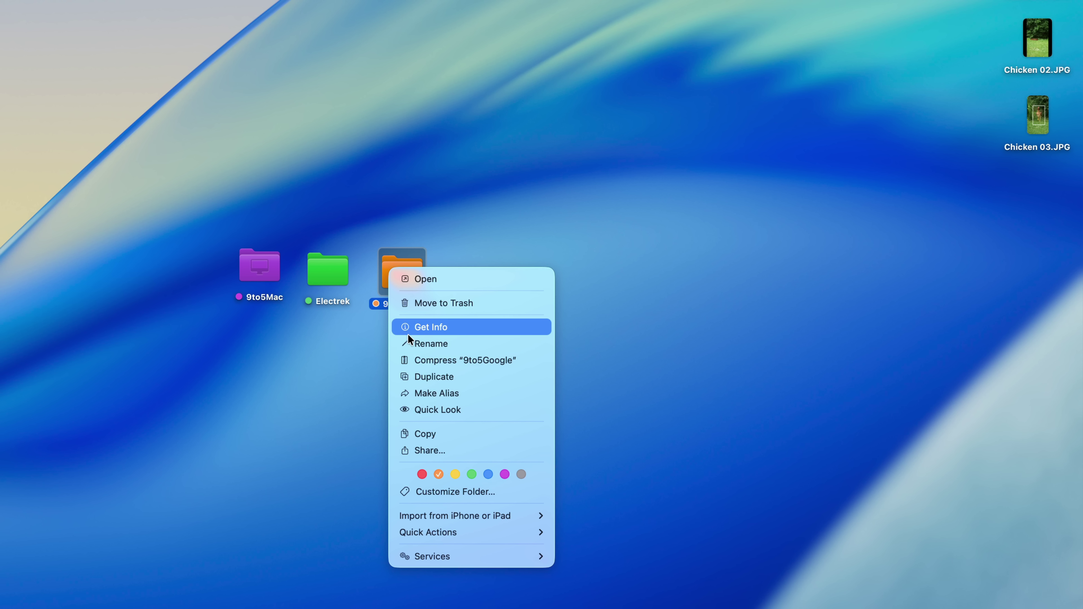
{"action": "left_click", "coordinate": [438, 474]}
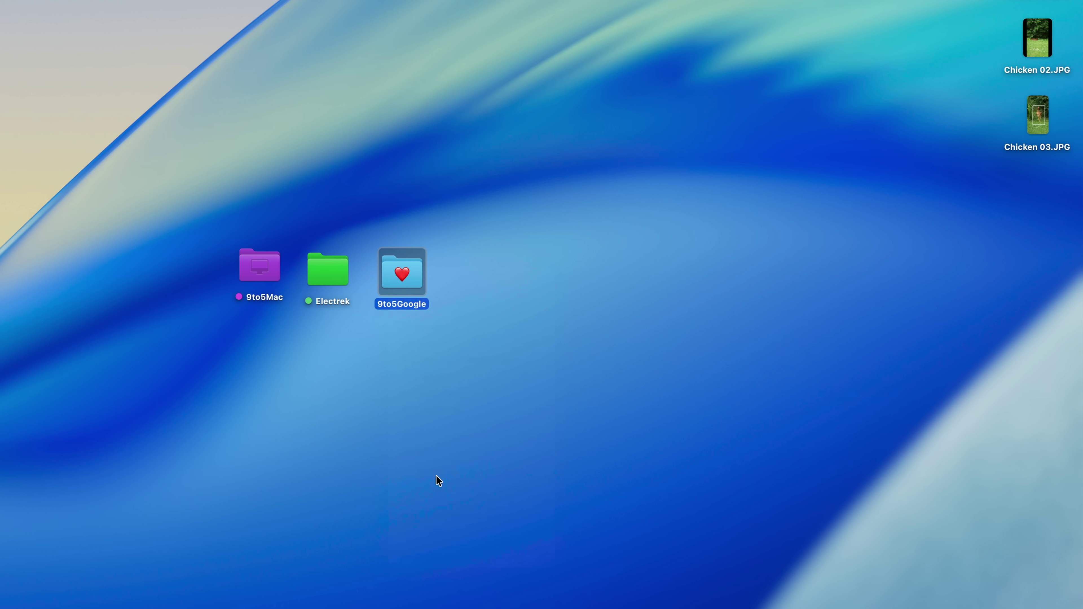
{"action": "left_click", "coordinate": [376, 436]}
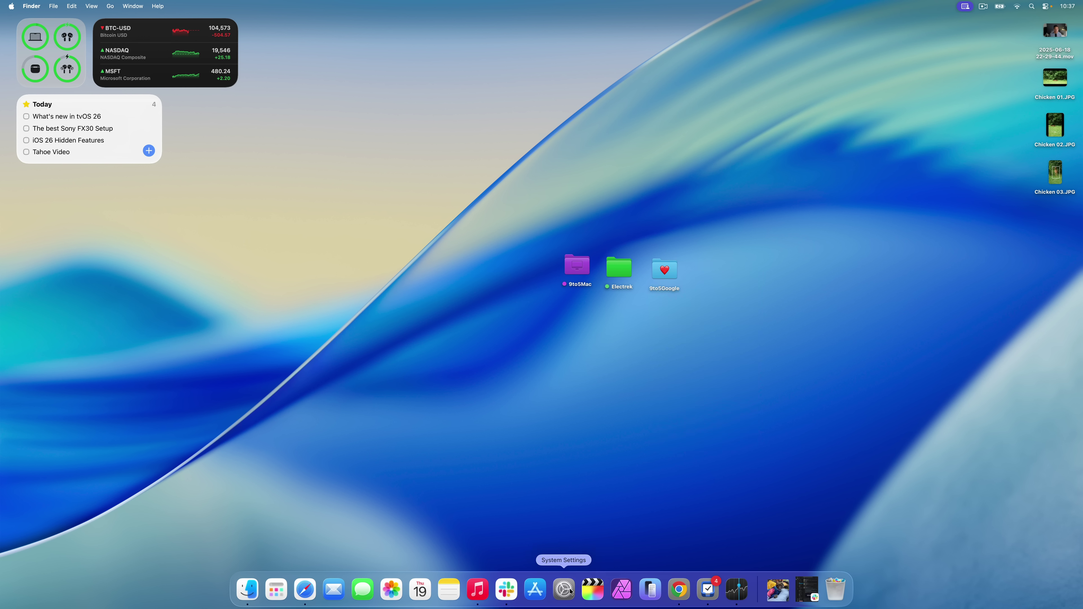
In System Settings' Appearance section, try Pink as the folder color and set it to Red
{"action": "left_click", "coordinate": [571, 590]}
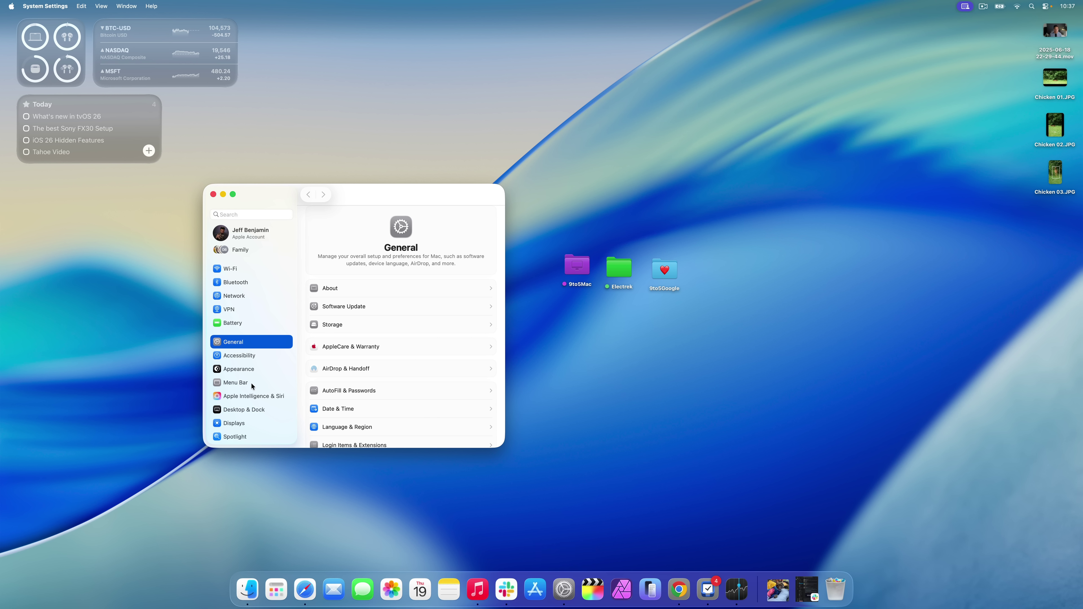
{"action": "left_click", "coordinate": [239, 369]}
{"action": "left_click", "coordinate": [464, 357]}
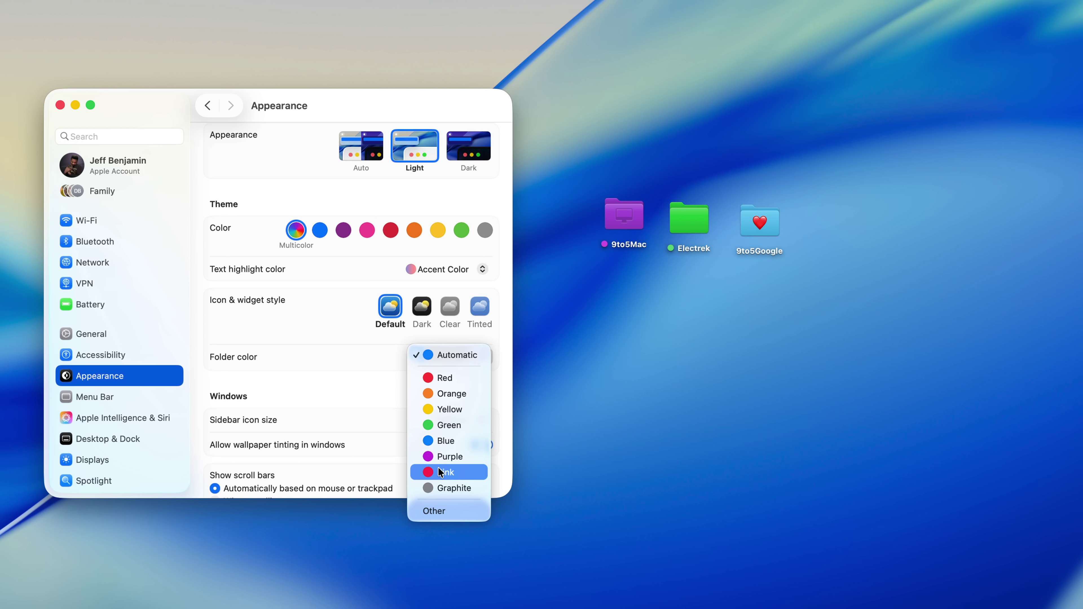
{"action": "left_click", "coordinate": [453, 449]}
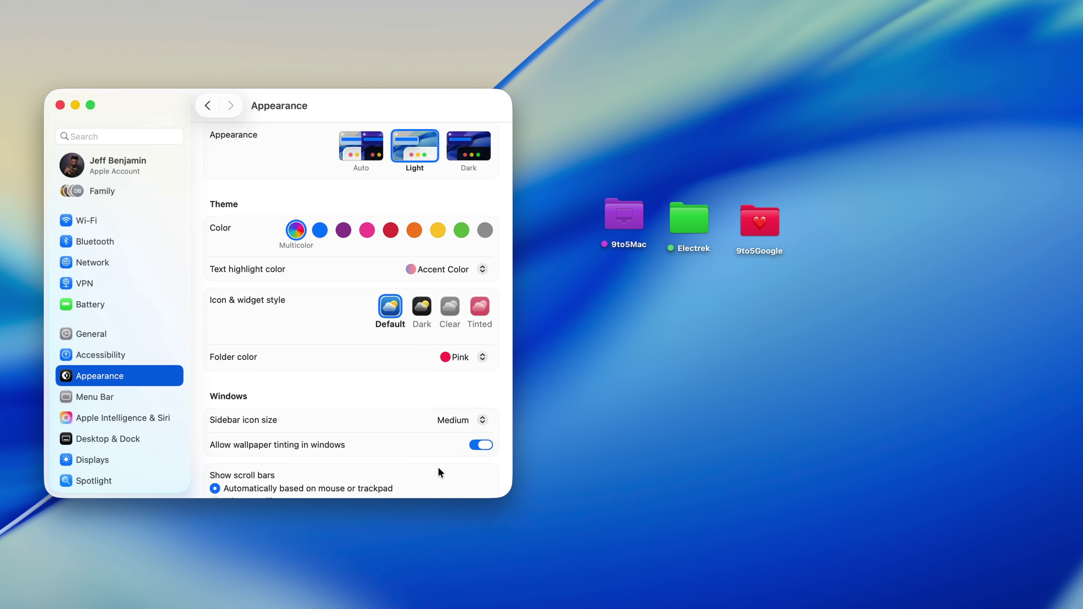
{"action": "left_click", "coordinate": [465, 358]}
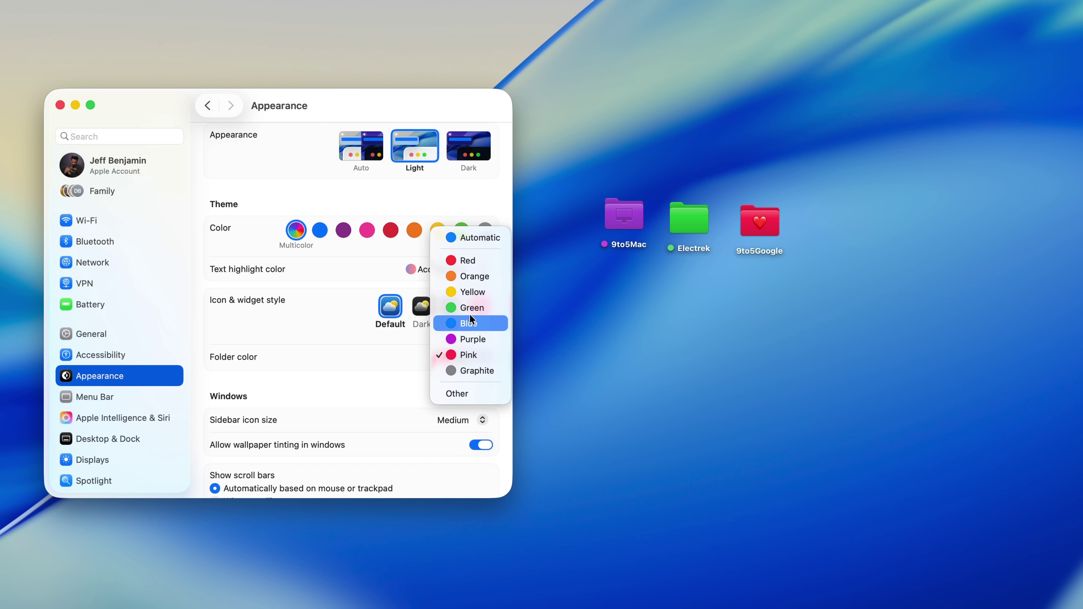
{"action": "left_click", "coordinate": [471, 260]}
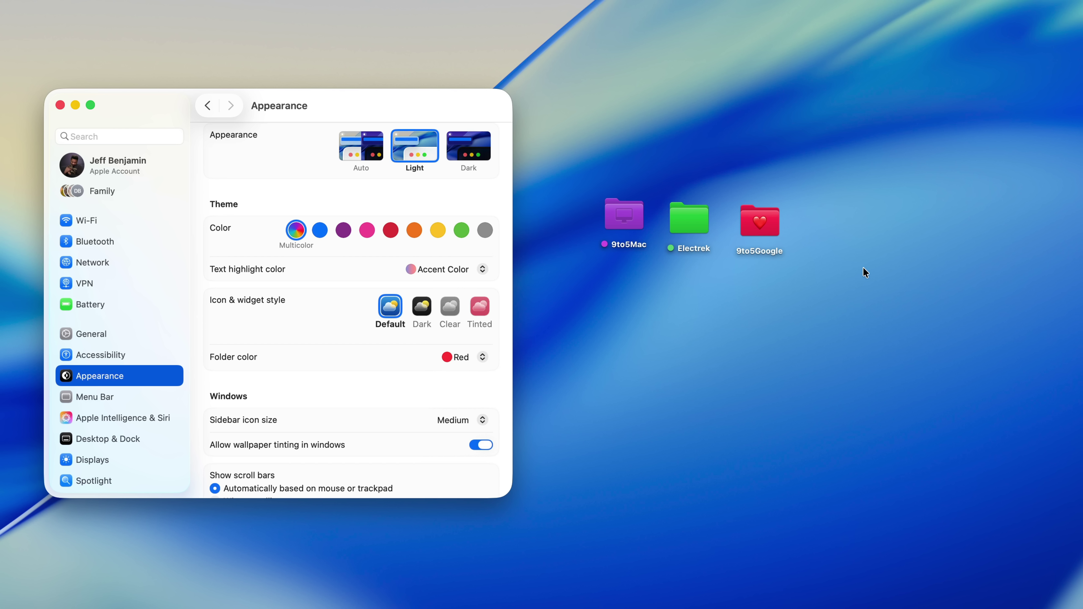
Remove the Green tag from the Electrek folder and the Purple tag from the 9to5Mac folder on the desktop
{"action": "left_click", "coordinate": [775, 231]}
{"action": "right_click", "coordinate": [698, 225]}
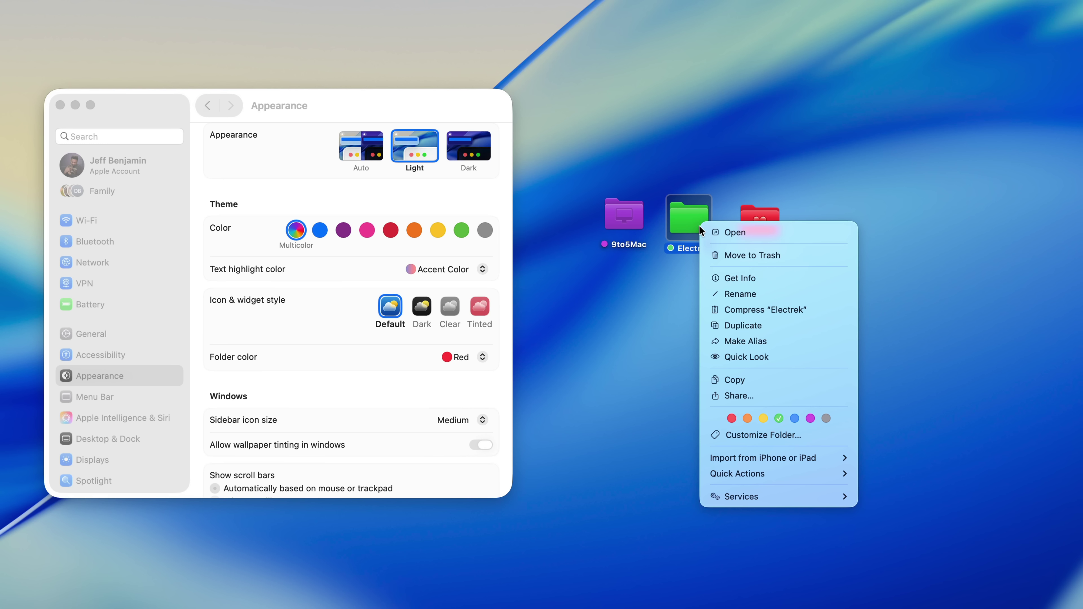
{"action": "left_click", "coordinate": [778, 418]}
{"action": "right_click", "coordinate": [624, 212]}
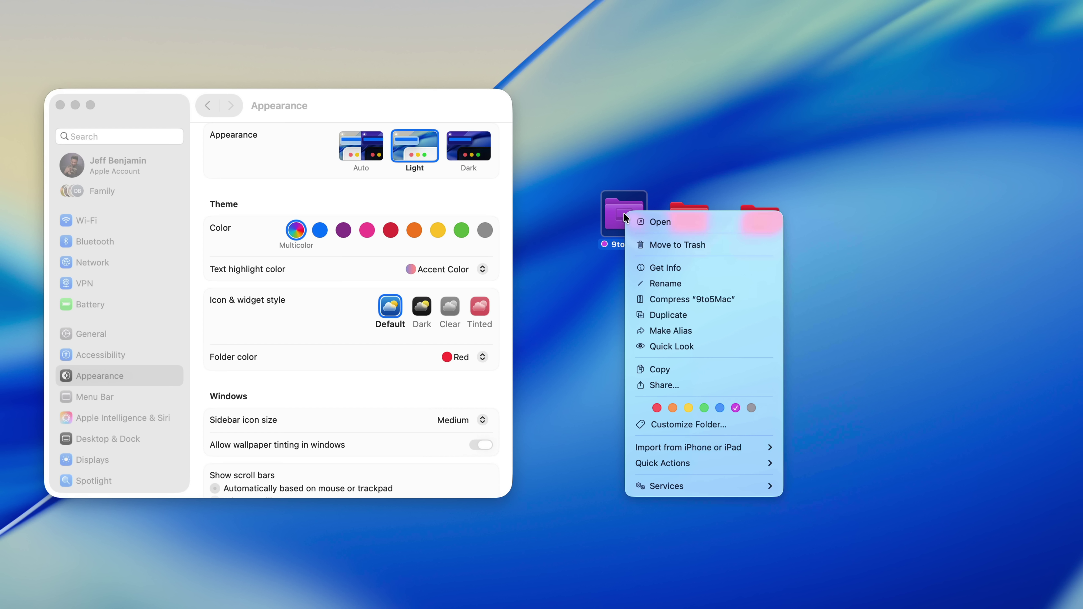
{"action": "left_click", "coordinate": [729, 409]}
{"action": "left_click", "coordinate": [630, 377]}
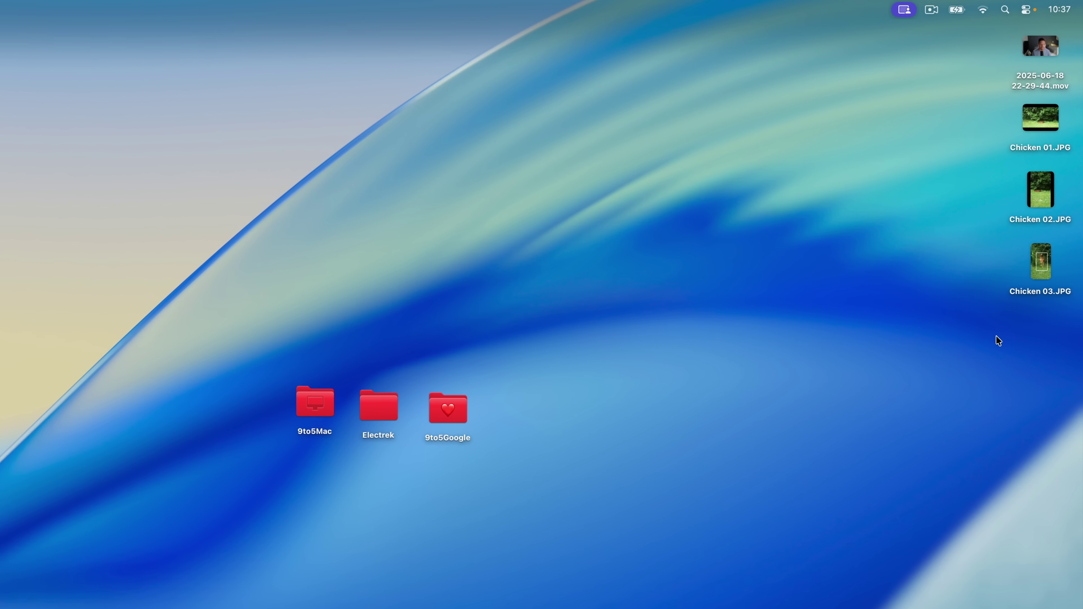
Select the Chicken photos on the desktop and move them toward the red folders
{"action": "left_click_drag", "start_coordinate": [985, 377], "coordinate": [1073, 107]}
{"action": "left_click_drag", "start_coordinate": [1020, 155], "coordinate": [210, 455]}
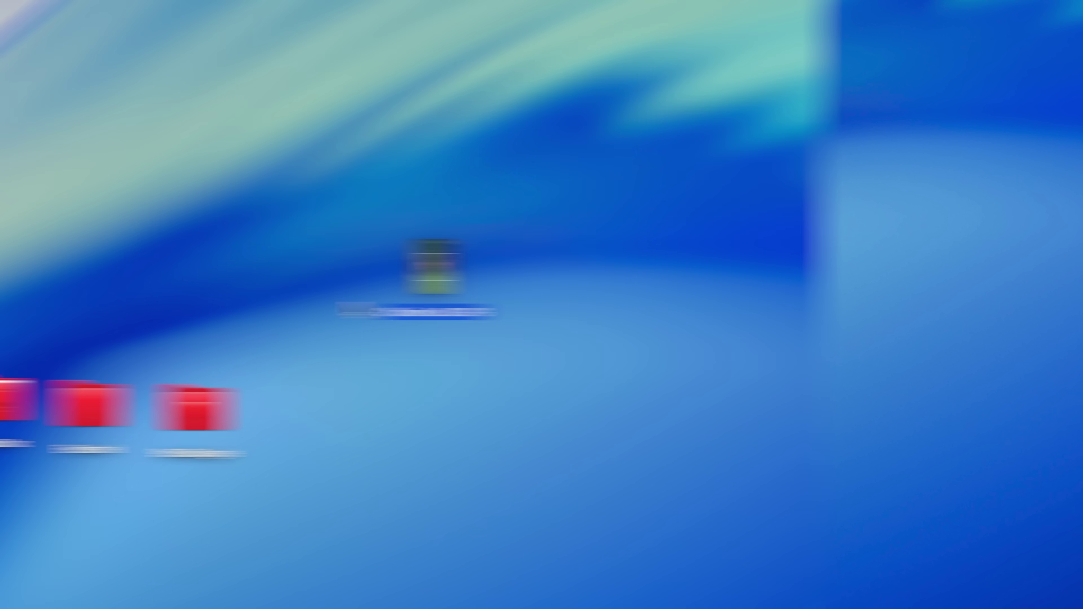
{"action": "left_click_drag", "start_coordinate": [442, 278], "coordinate": [527, 290]}
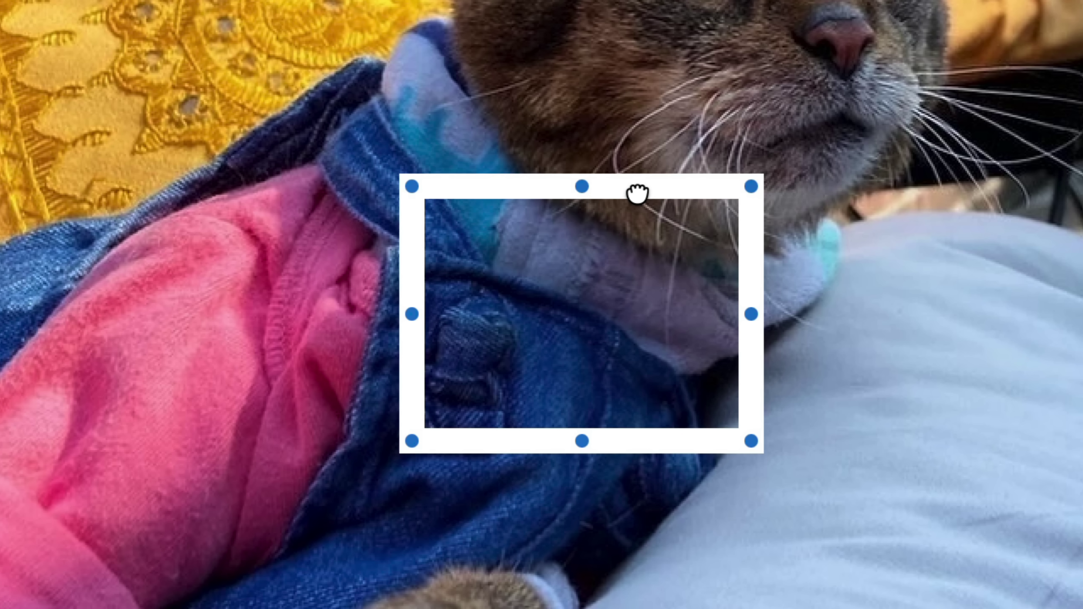
Move the rectangular frame across the cat photo and place it over the denim jacket's edge and the pale cushion
{"action": "left_click_drag", "start_coordinate": [572, 285], "coordinate": [537, 278]}
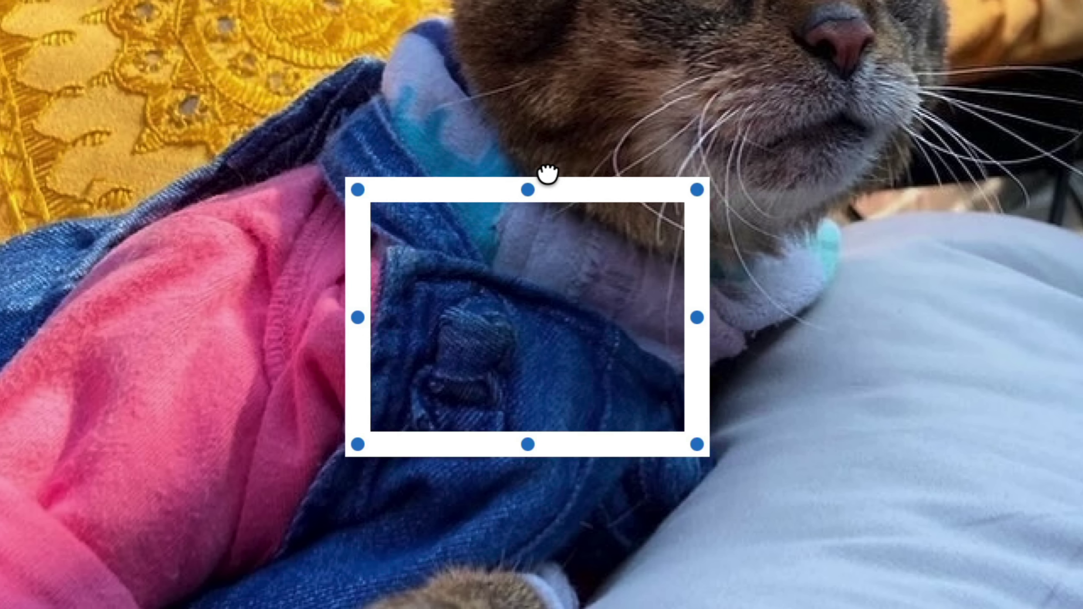
{"action": "mouse_move", "coordinate": [548, 174]}
{"action": "left_mouse_down"}
{"action": "mouse_move", "coordinate": [502, 120]}
{"action": "mouse_move", "coordinate": [331, 29]}
{"action": "mouse_move", "coordinate": [659, 259]}
{"action": "mouse_move", "coordinate": [723, 377]}
{"action": "mouse_move", "coordinate": [698, 387]}
{"action": "left_mouse_up"}
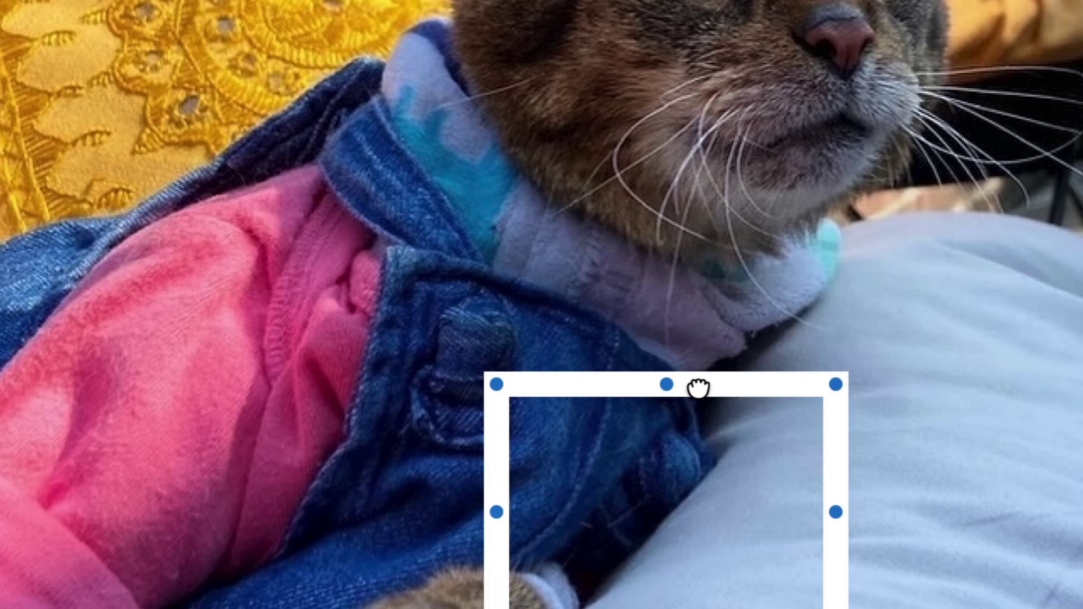
{"action": "left_click", "coordinate": [698, 386]}
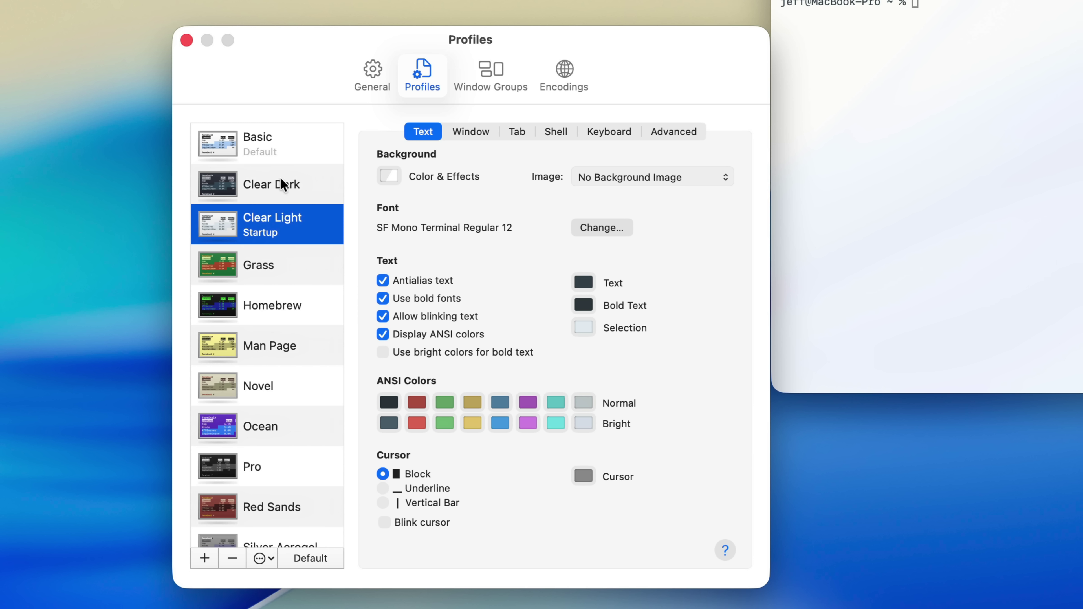
{"action": "left_click", "coordinate": [280, 181]}
{"action": "left_click", "coordinate": [280, 222]}
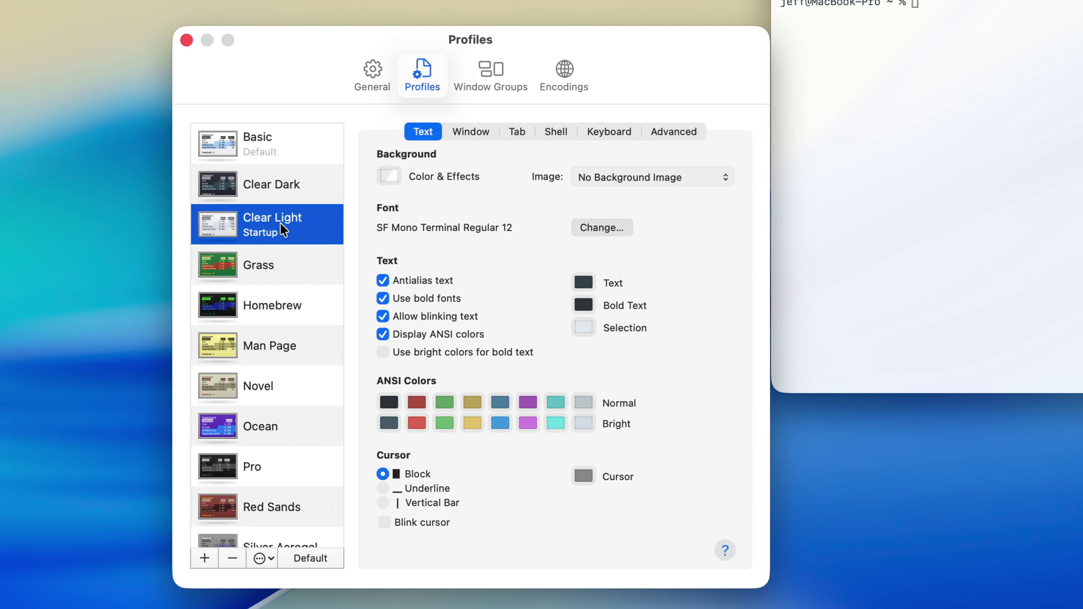
{"action": "left_click", "coordinate": [287, 184]}
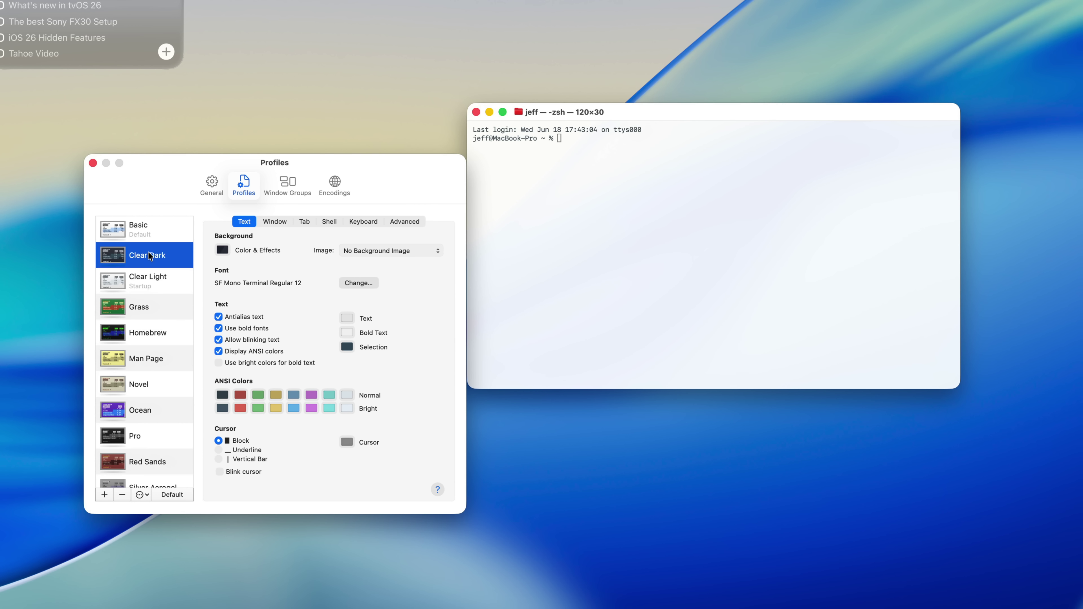
{"action": "double_click", "coordinate": [149, 256]}
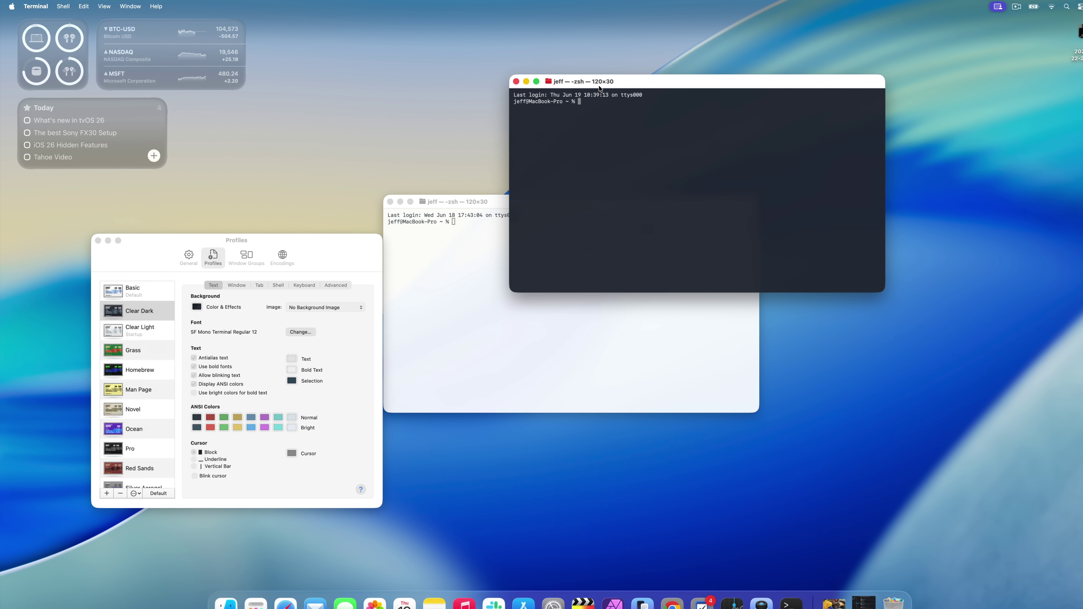
{"action": "left_click_drag", "start_coordinate": [686, 90], "coordinate": [158, 330]}
{"action": "left_click_drag", "start_coordinate": [138, 291], "coordinate": [664, 108]}
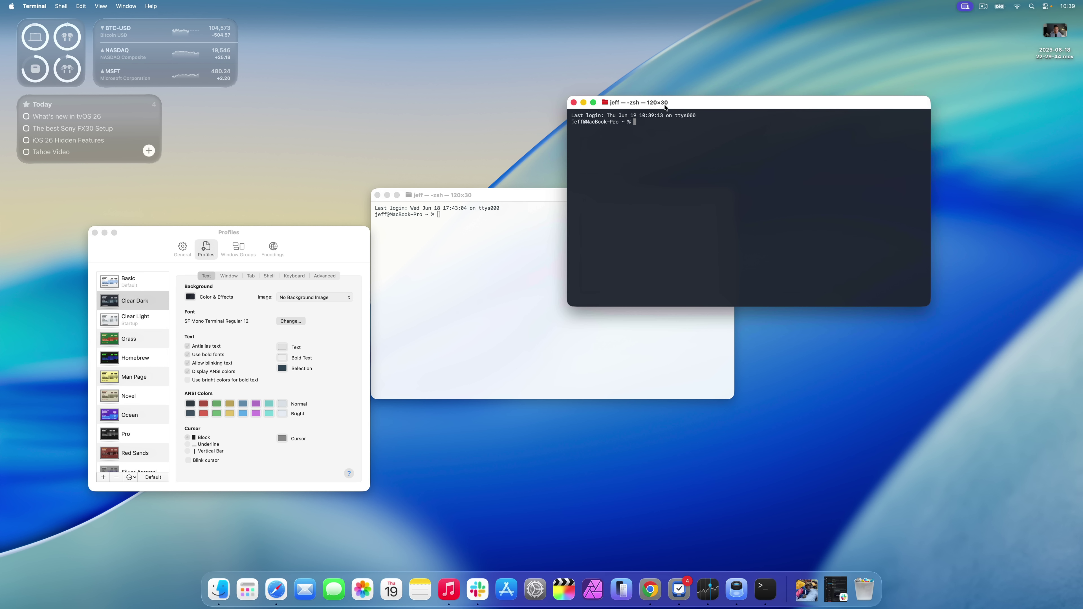
Open a Terminal window with the Clear Light profile, position it over the dark window to view its translucency, and close it
{"action": "double_click", "coordinate": [124, 325]}
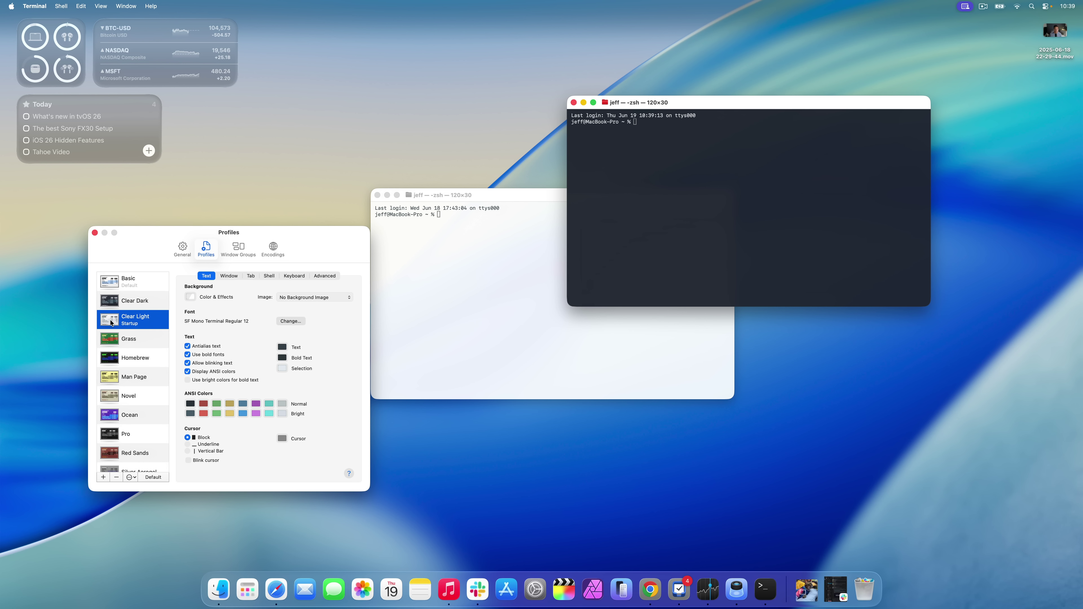
{"action": "left_click_drag", "start_coordinate": [394, 307], "coordinate": [628, 73]}
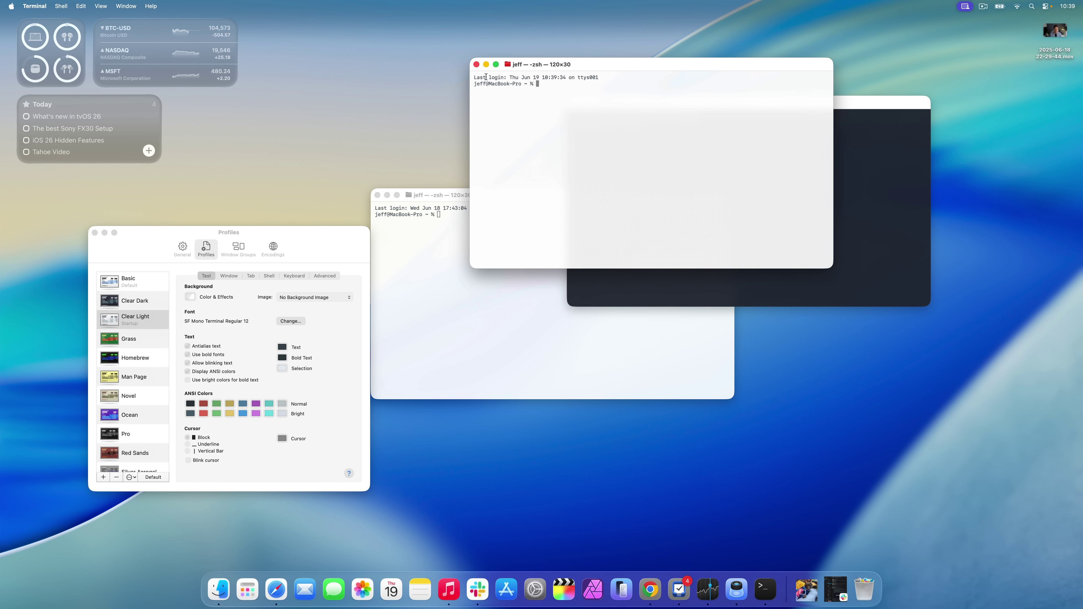
{"action": "left_click", "coordinate": [476, 64]}
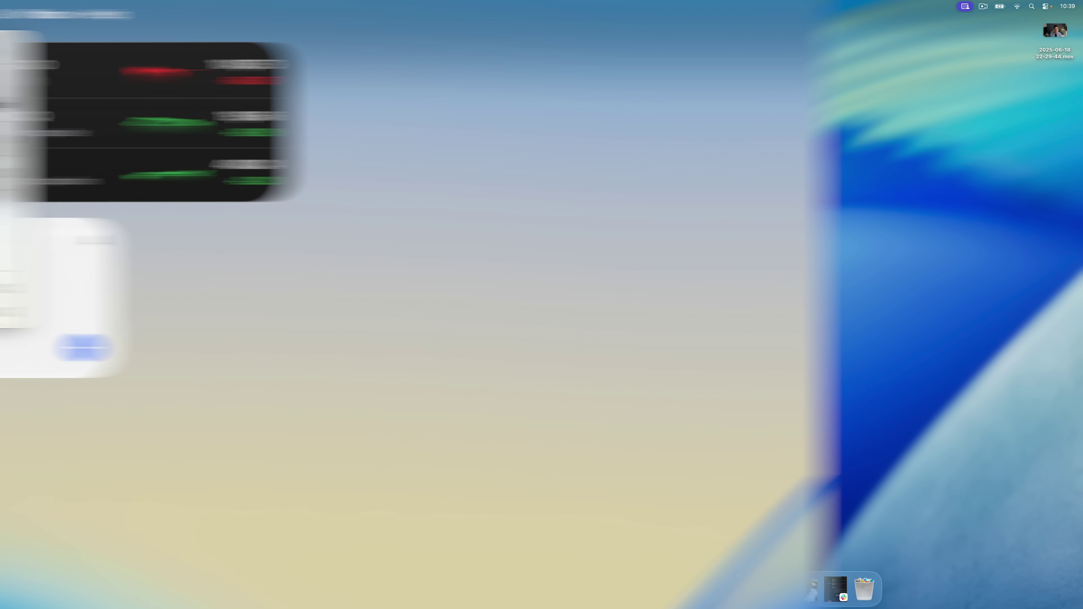
Lock the screen to view the Lock Screen clock
{"action": "left_click", "coordinate": [11, 6]}
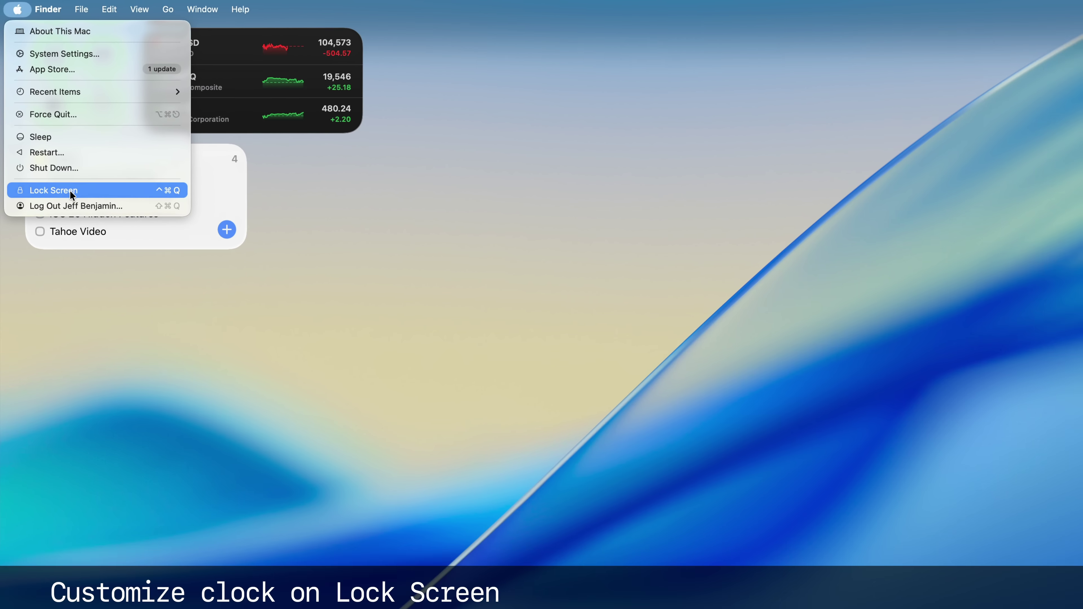
{"action": "left_click", "coordinate": [53, 190]}
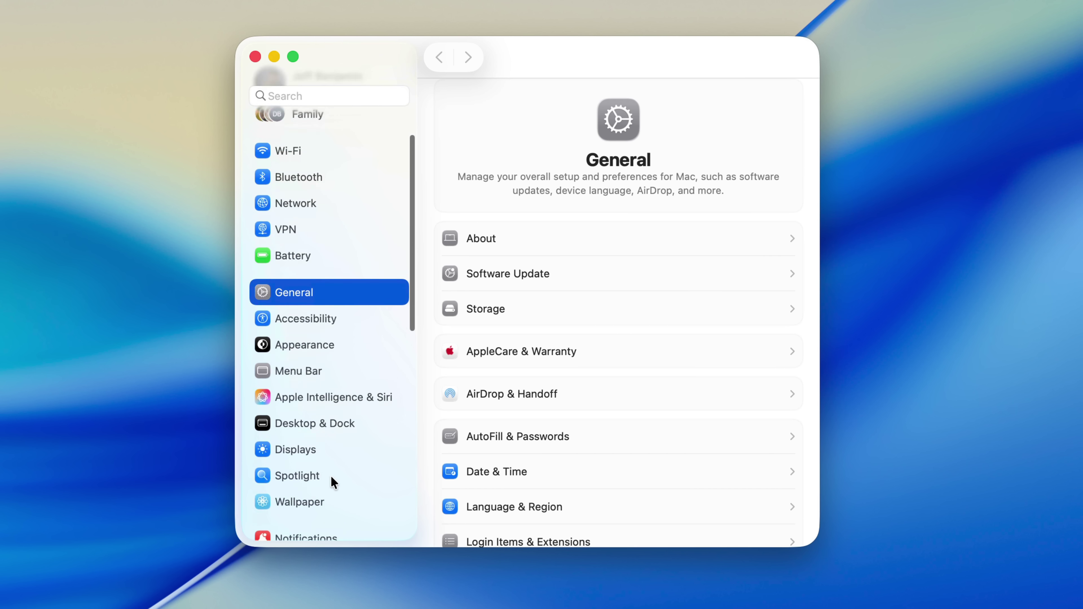
Open the clock appearance options in the Wallpaper settings and try the second, third and fourth clock fonts
{"action": "scroll", "coordinate": [333, 479], "scroll_direction": "down", "scroll_amount": 1}
{"action": "left_click", "coordinate": [339, 478]}
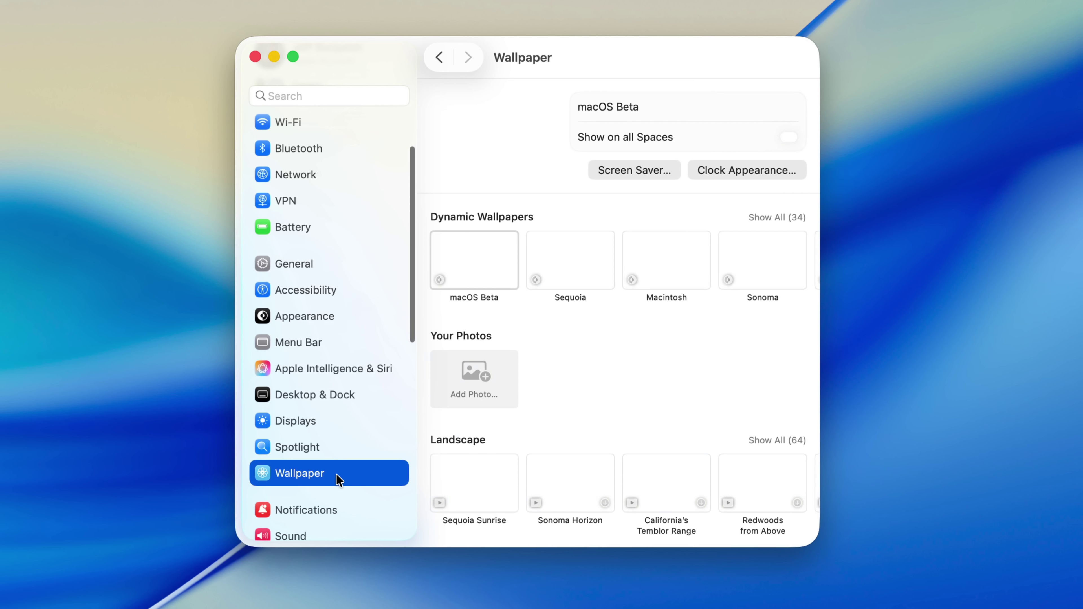
{"action": "left_click", "coordinate": [778, 172]}
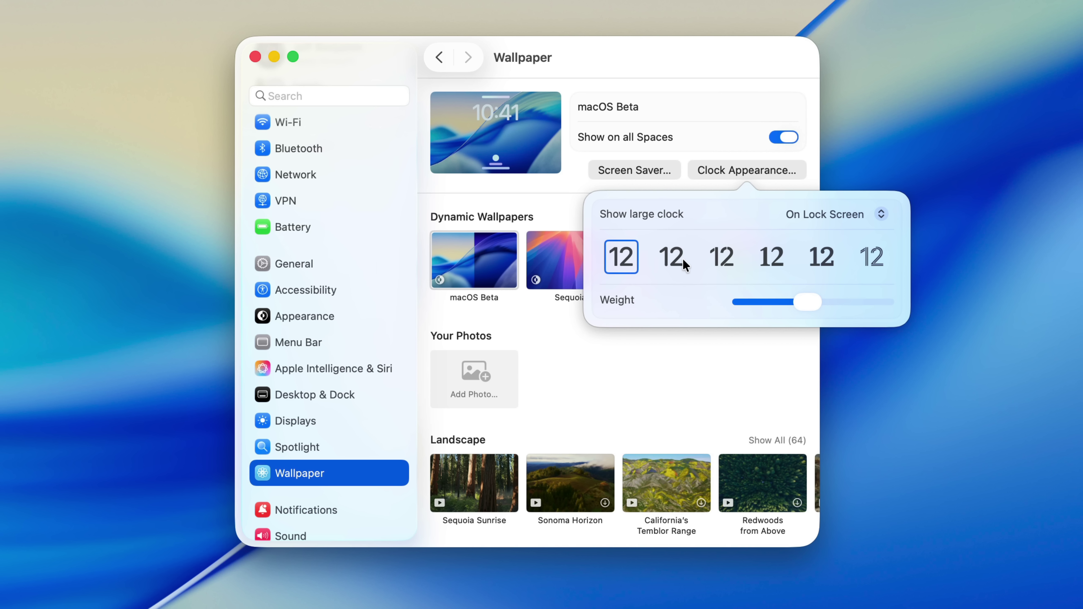
{"action": "left_click", "coordinate": [659, 268]}
{"action": "left_click", "coordinate": [721, 260]}
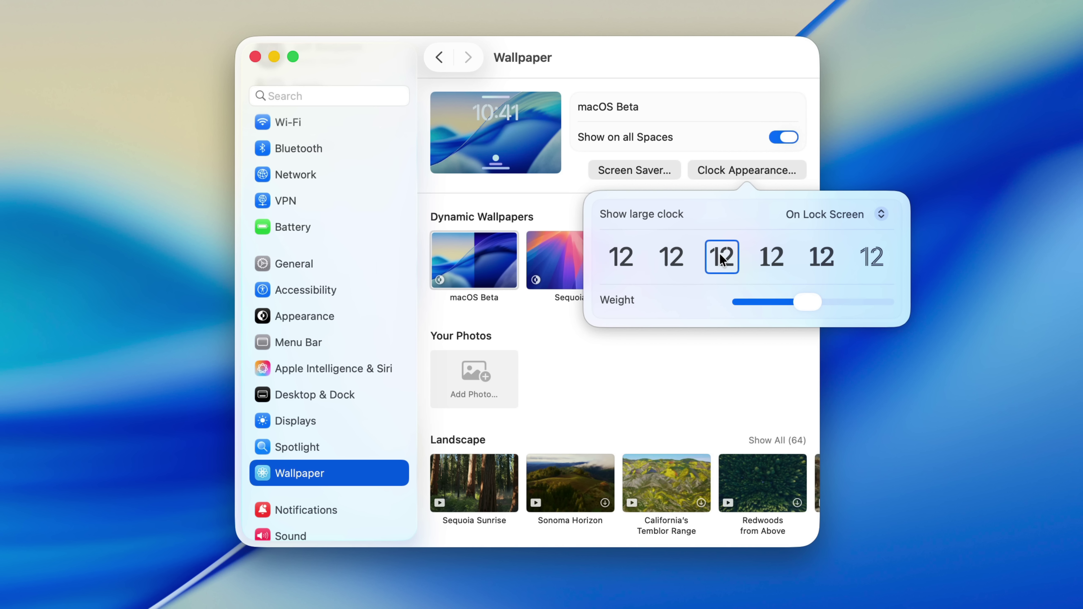
{"action": "left_click", "coordinate": [777, 261]}
Keep the large clock set to On Lock Screen and choose the fifth clock font
{"action": "left_click", "coordinate": [834, 214]}
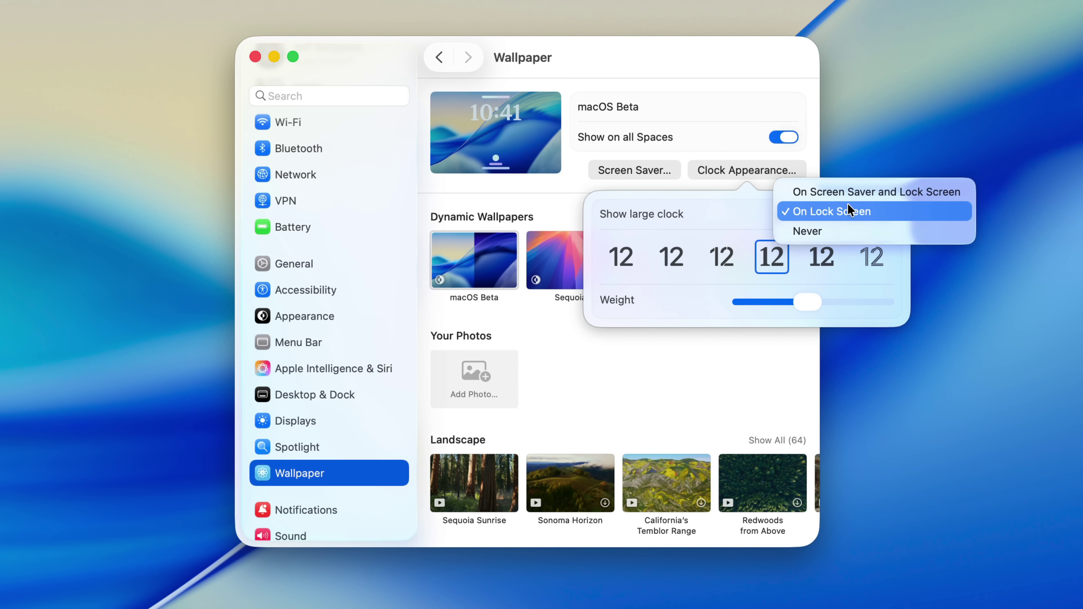
{"action": "left_click", "coordinate": [837, 213]}
{"action": "left_click", "coordinate": [826, 261]}
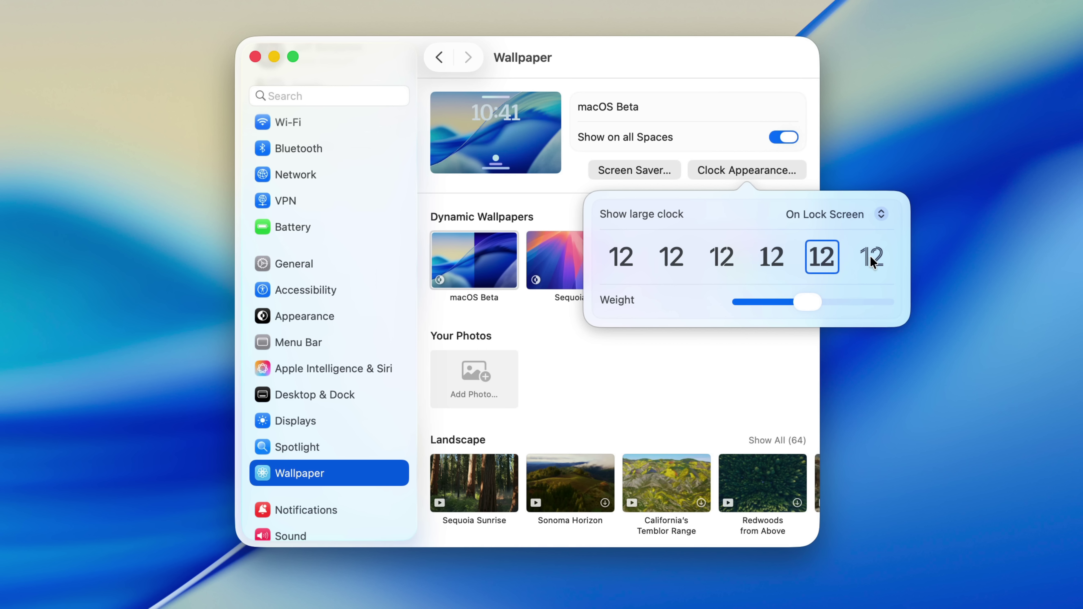
Try the sixth Lock Screen clock font, return to the fifth font and reduce its weight
{"action": "left_click", "coordinate": [872, 258]}
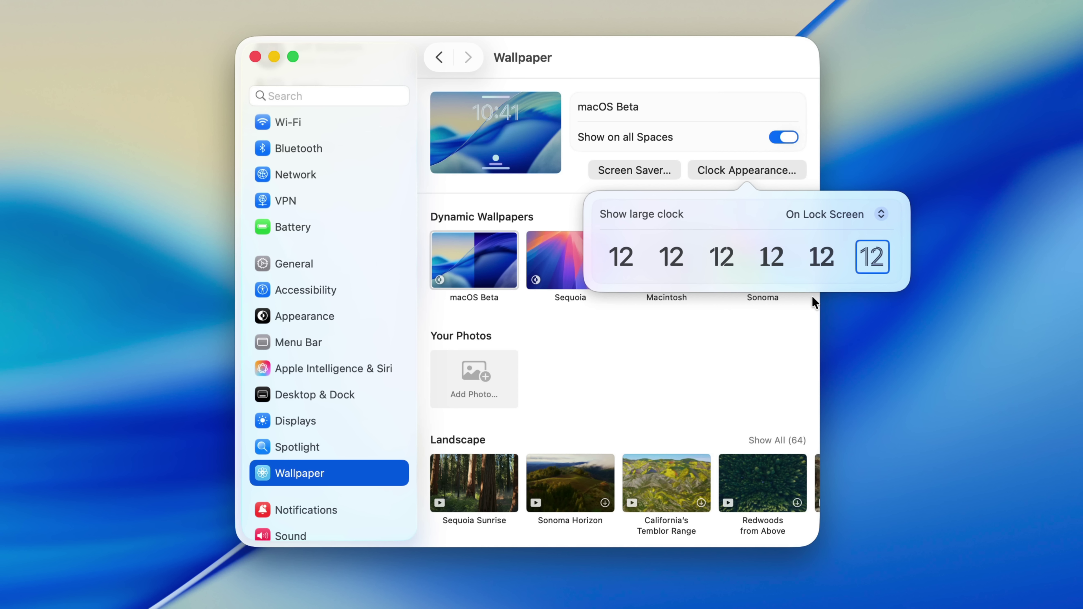
{"action": "left_click", "coordinate": [821, 261]}
{"action": "left_click_drag", "start_coordinate": [817, 299], "coordinate": [751, 307]}
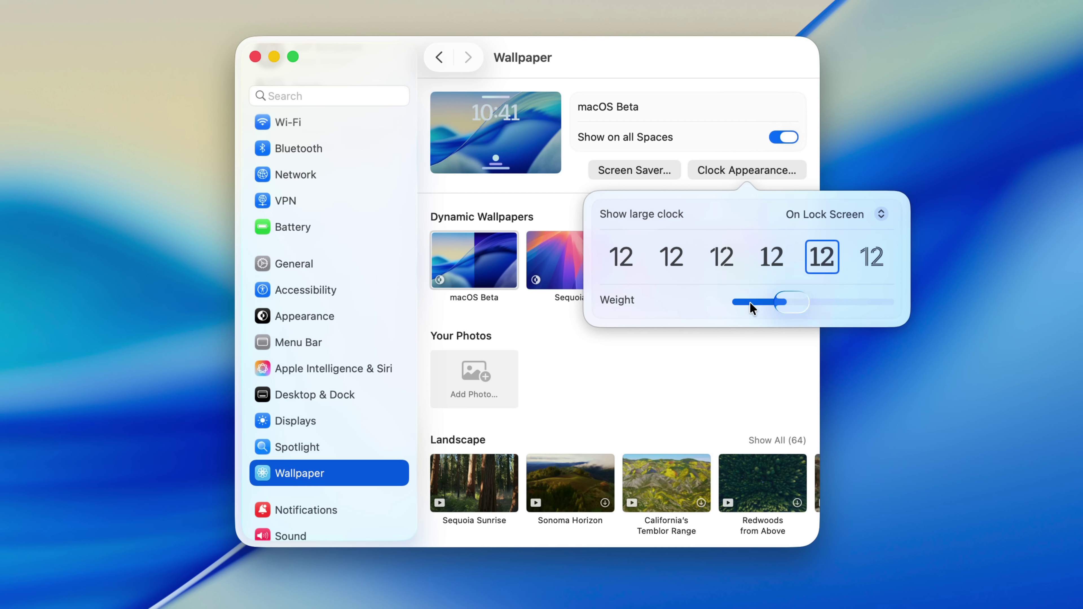
Close the clock appearance options and lock the screen to view the restyled clock
{"action": "left_click", "coordinate": [733, 261]}
{"action": "left_click", "coordinate": [633, 65]}
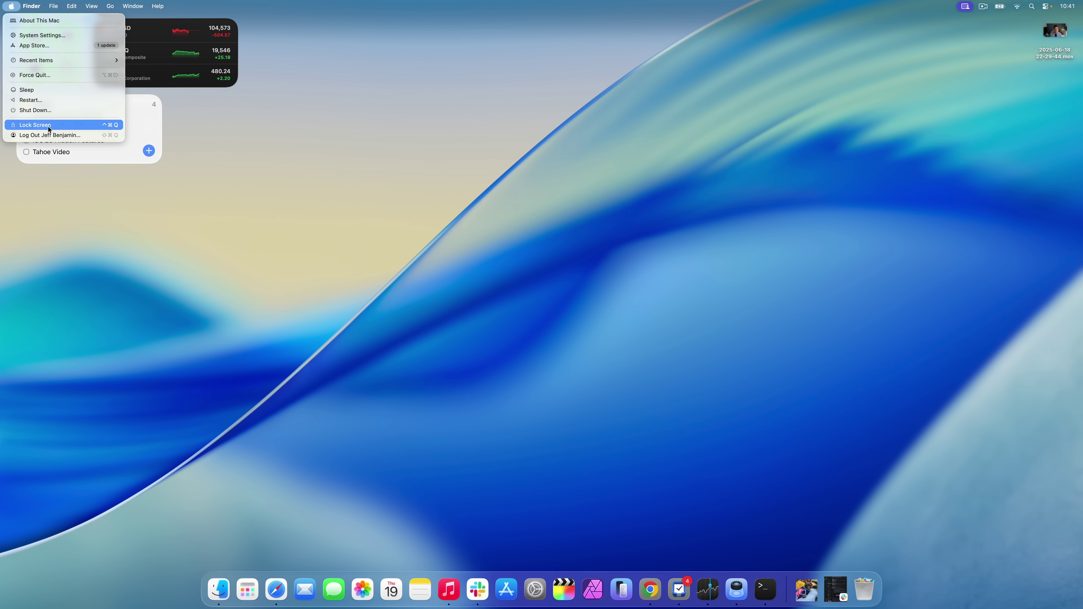
{"action": "left_click", "coordinate": [49, 127]}
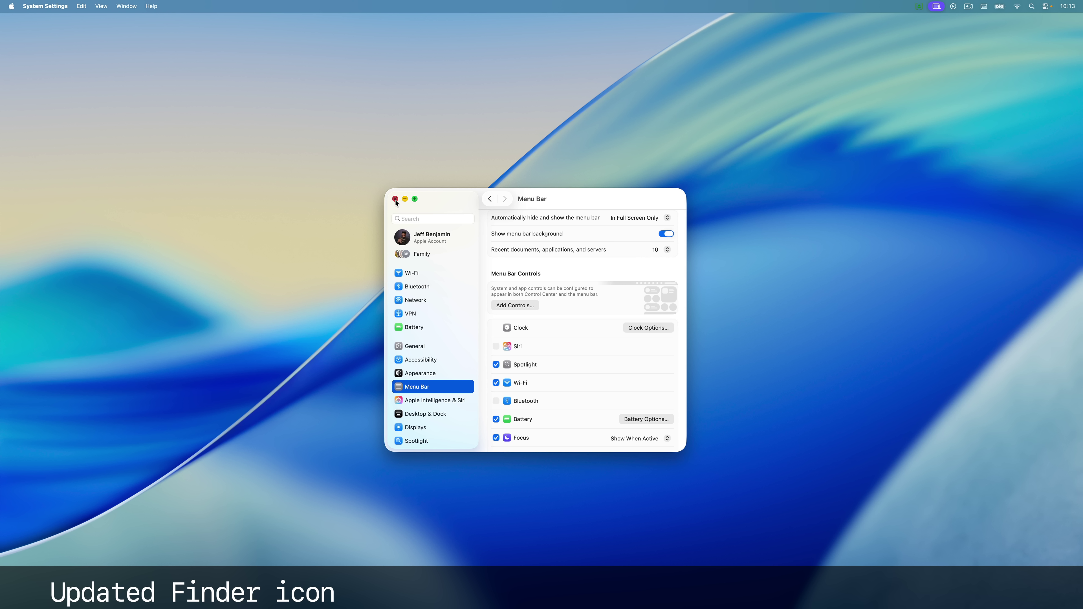
Close the settings window, reopen System Settings at the Menu Bar section and turn off the menu bar background
{"action": "left_click", "coordinate": [395, 200]}
{"action": "mouse_move", "coordinate": [334, 586]}
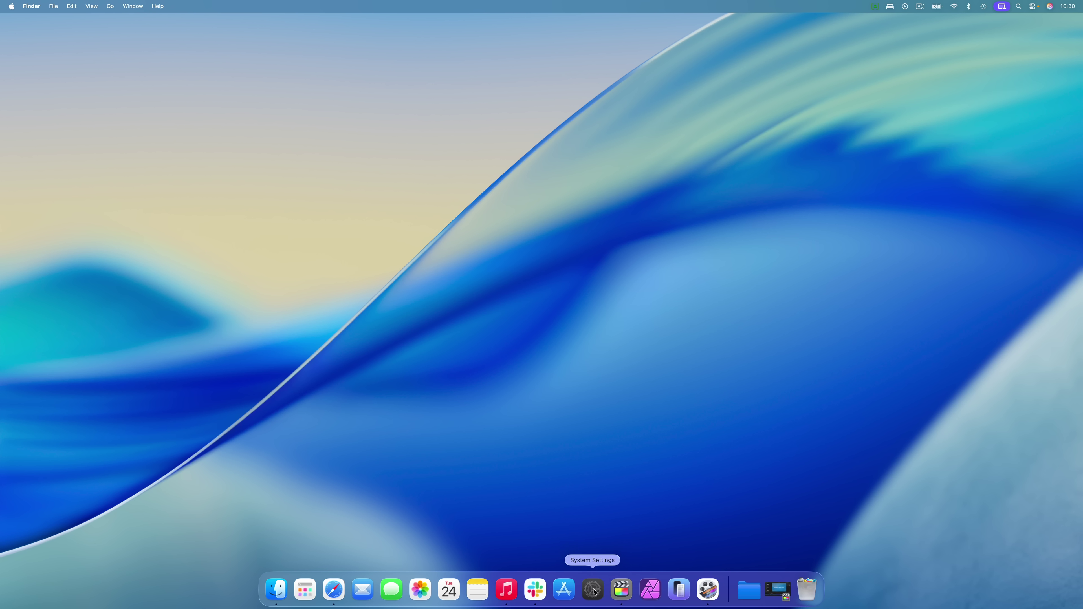
{"action": "left_click", "coordinate": [592, 590]}
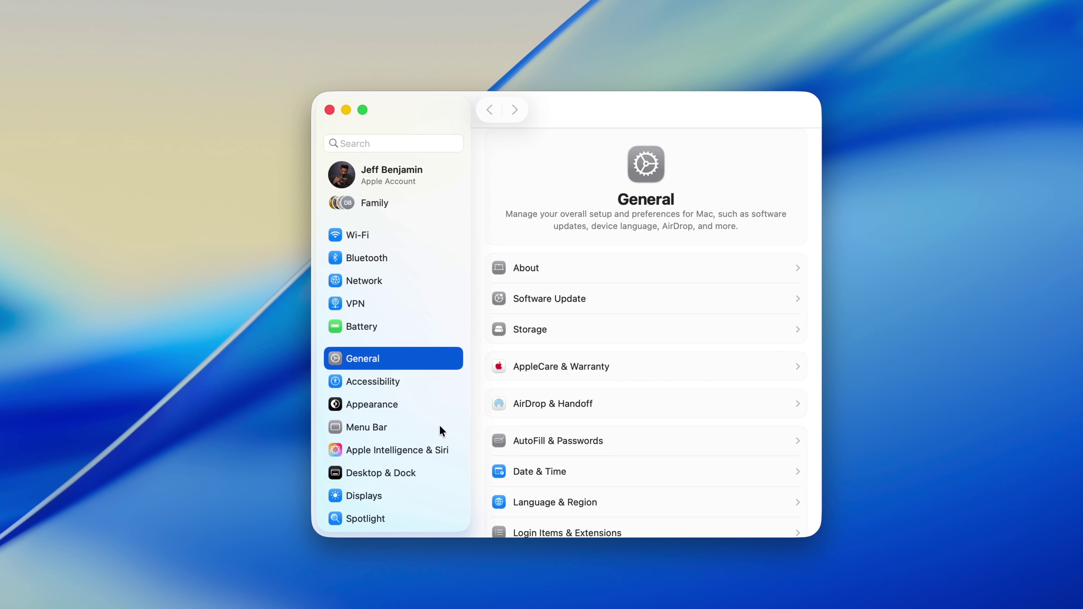
{"action": "left_click", "coordinate": [450, 387]}
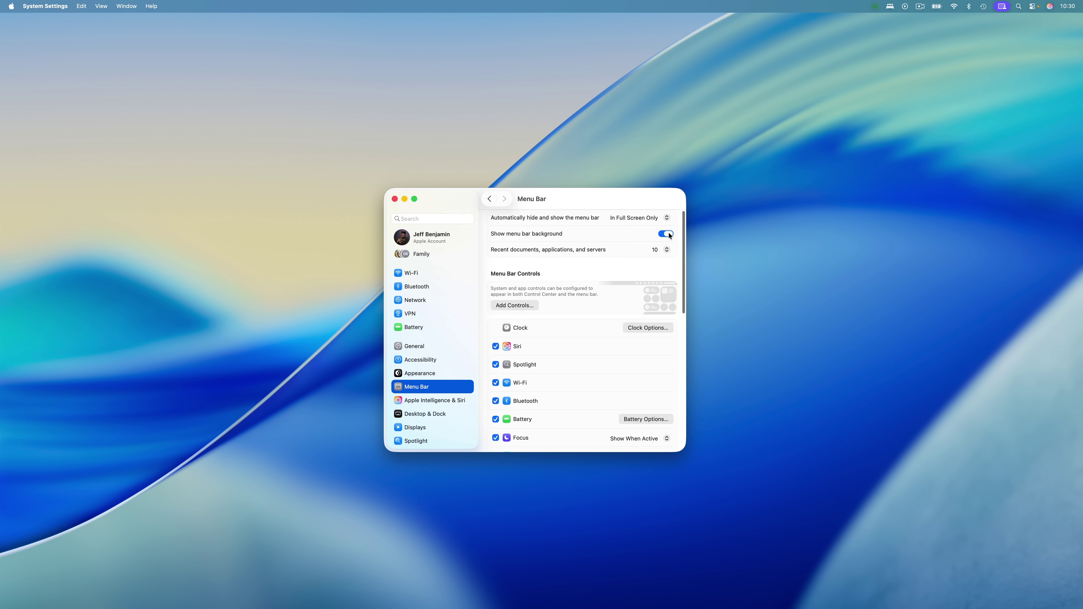
{"action": "left_click", "coordinate": [666, 233]}
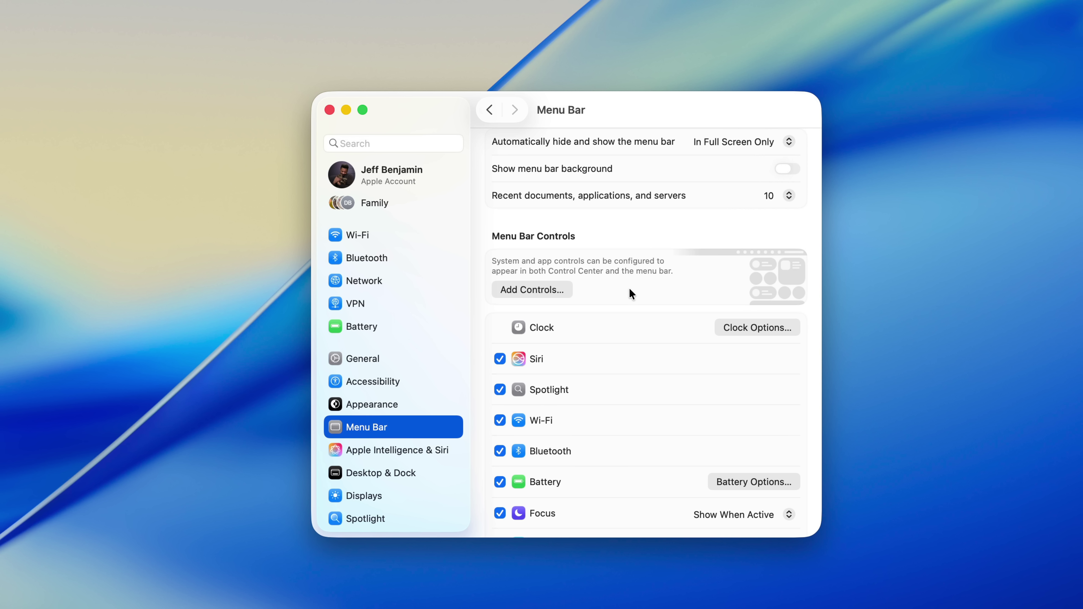
Look through the Menu Bar controls list and remove Siri, Spotlight, Wi-Fi, Bluetooth and Battery from the menu bar
{"action": "scroll", "coordinate": [629, 290], "scroll_direction": "down", "scroll_amount": 10}
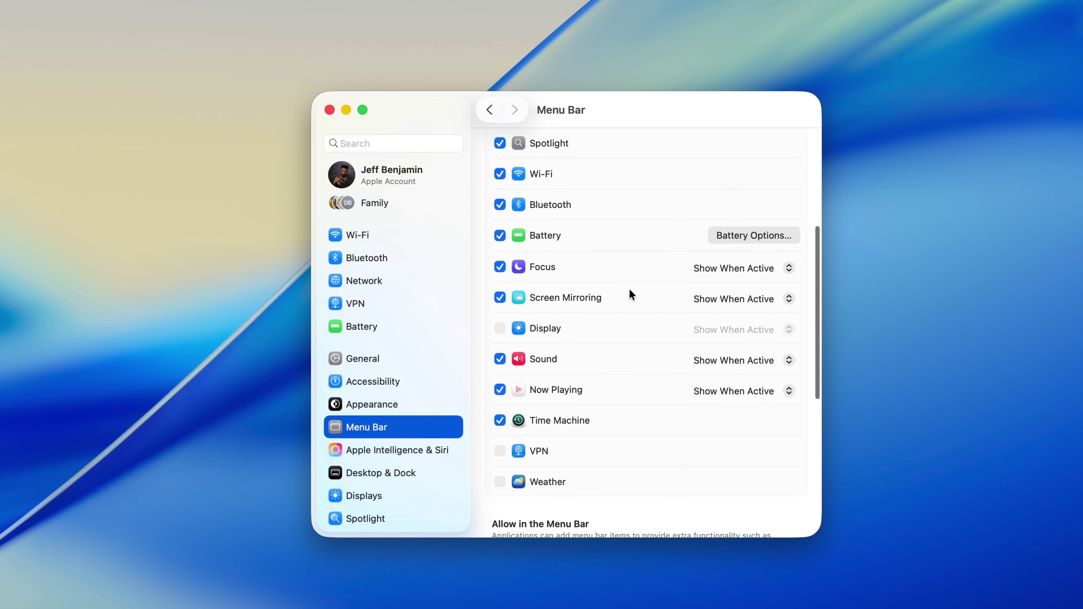
{"action": "scroll", "coordinate": [629, 290], "scroll_direction": "down", "scroll_amount": 10}
{"action": "scroll", "coordinate": [629, 290], "scroll_direction": "up", "scroll_amount": 15}
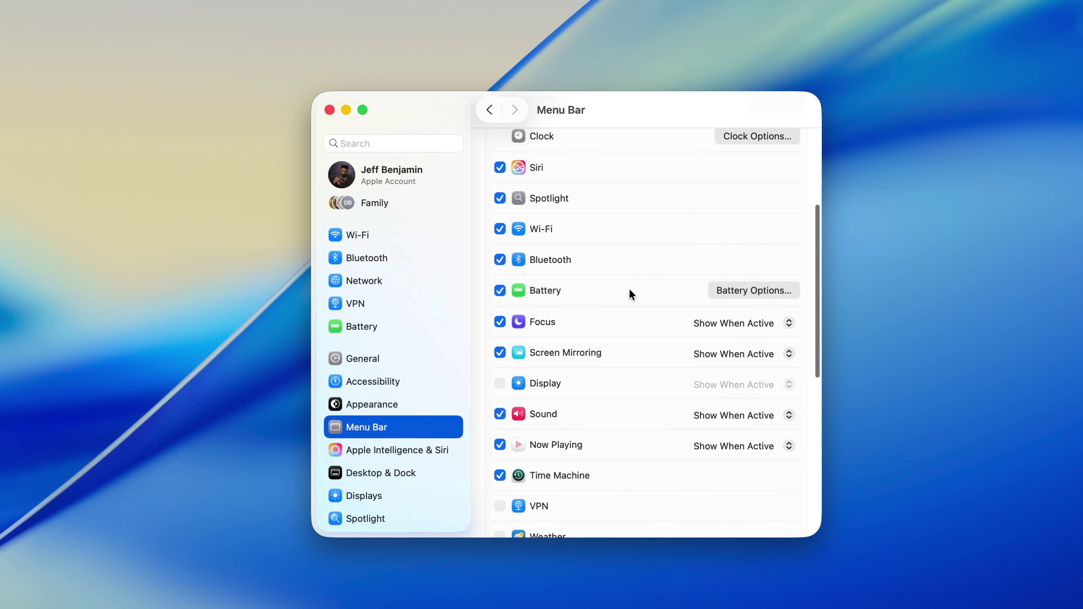
{"action": "scroll", "coordinate": [629, 290], "scroll_direction": "up", "scroll_amount": 5}
{"action": "scroll", "coordinate": [629, 290], "scroll_direction": "down", "scroll_amount": 5}
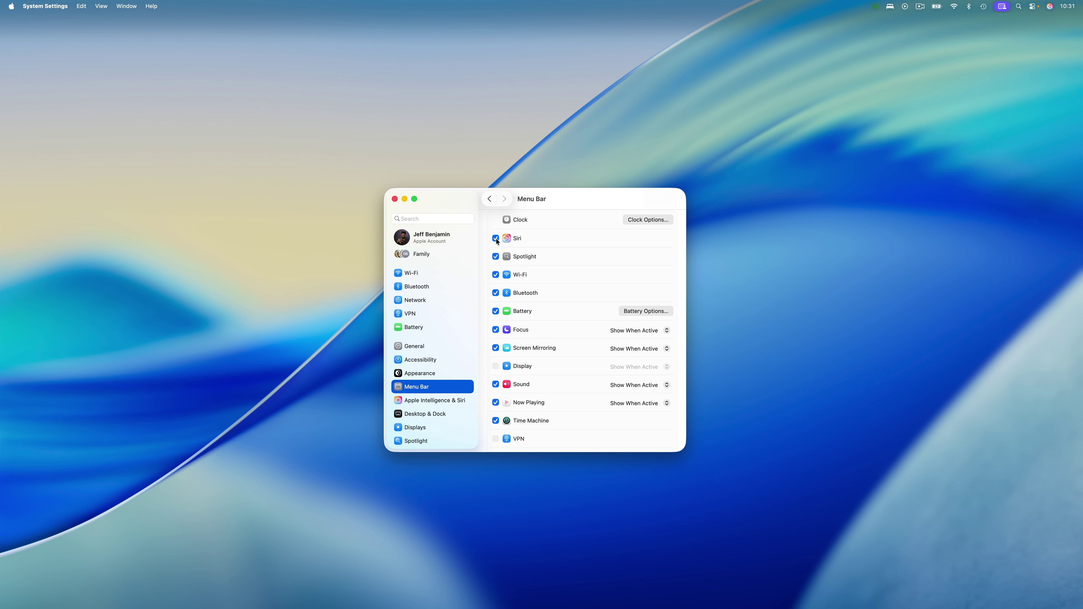
{"action": "left_click", "coordinate": [495, 238]}
{"action": "left_click", "coordinate": [495, 257]}
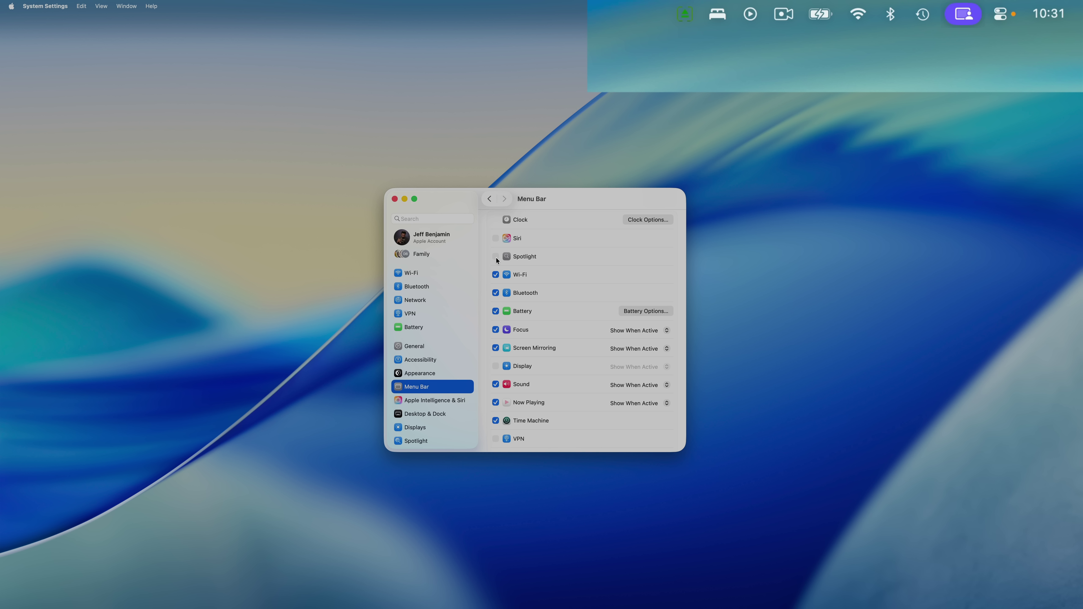
{"action": "left_click", "coordinate": [496, 274]}
{"action": "left_click", "coordinate": [496, 292]}
{"action": "left_click", "coordinate": [495, 311]}
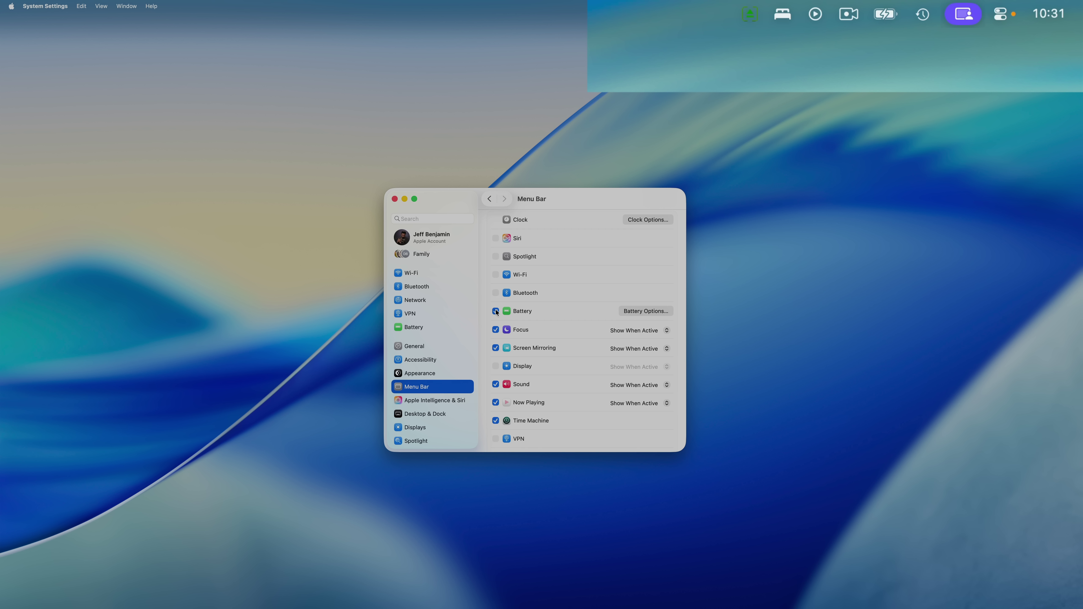
Remove Focus, Screen Mirroring, Sound and Time Machine from the menu bar, keeping Now Playing enabled
{"action": "left_click", "coordinate": [495, 329]}
{"action": "left_click", "coordinate": [496, 348]}
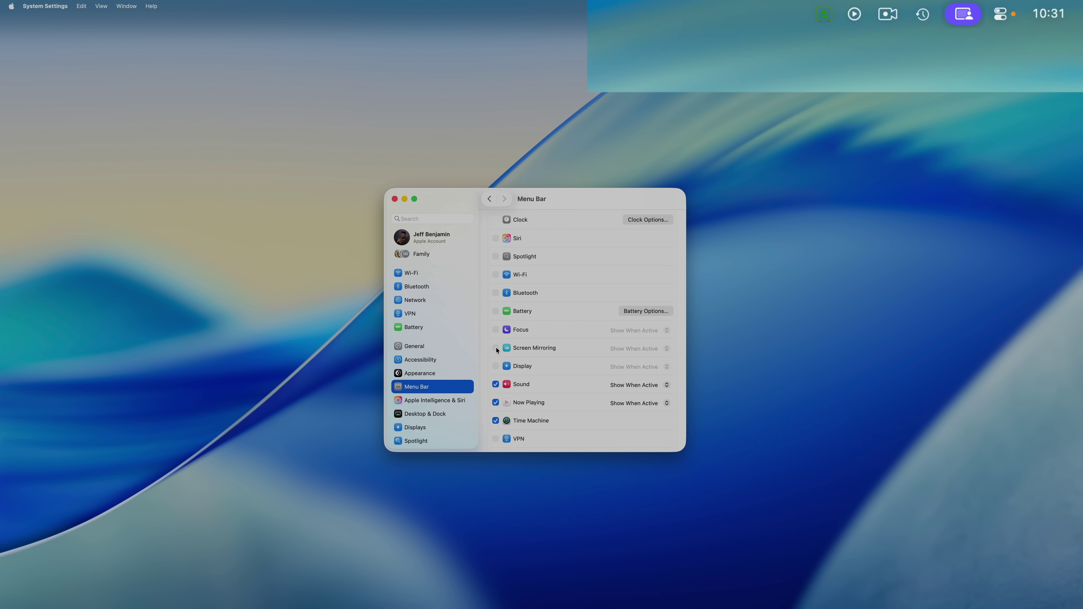
{"action": "left_click", "coordinate": [495, 384]}
{"action": "left_click", "coordinate": [496, 403]}
{"action": "left_click", "coordinate": [496, 403]}
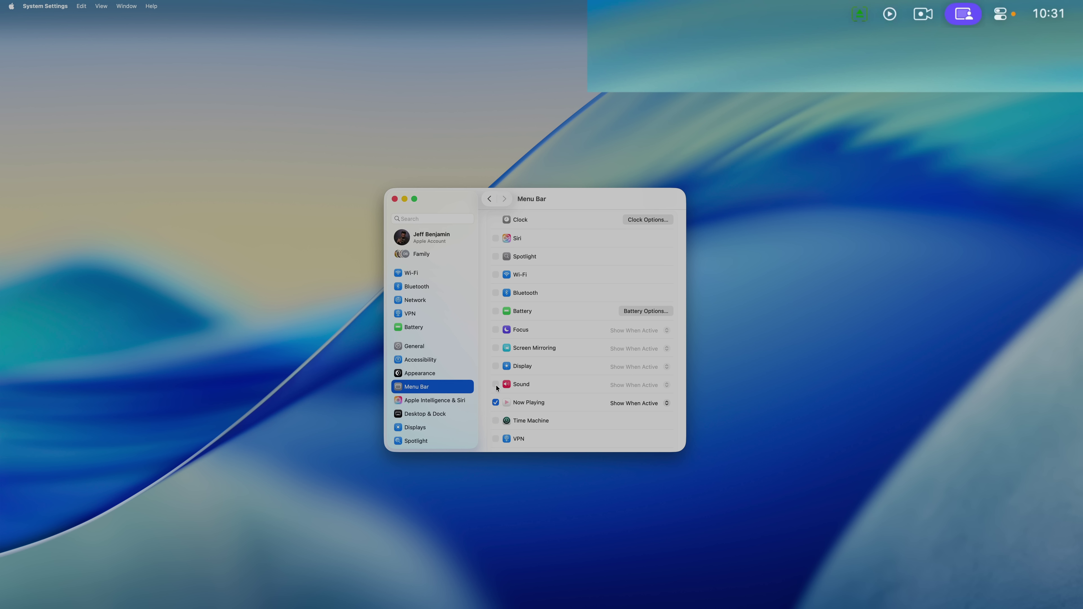
Enable the Sound, Display, Screen Mirroring and Focus controls for the menu bar
{"action": "left_click", "coordinate": [495, 384]}
{"action": "left_click", "coordinate": [496, 365]}
{"action": "left_click", "coordinate": [496, 347]}
{"action": "left_click", "coordinate": [495, 329]}
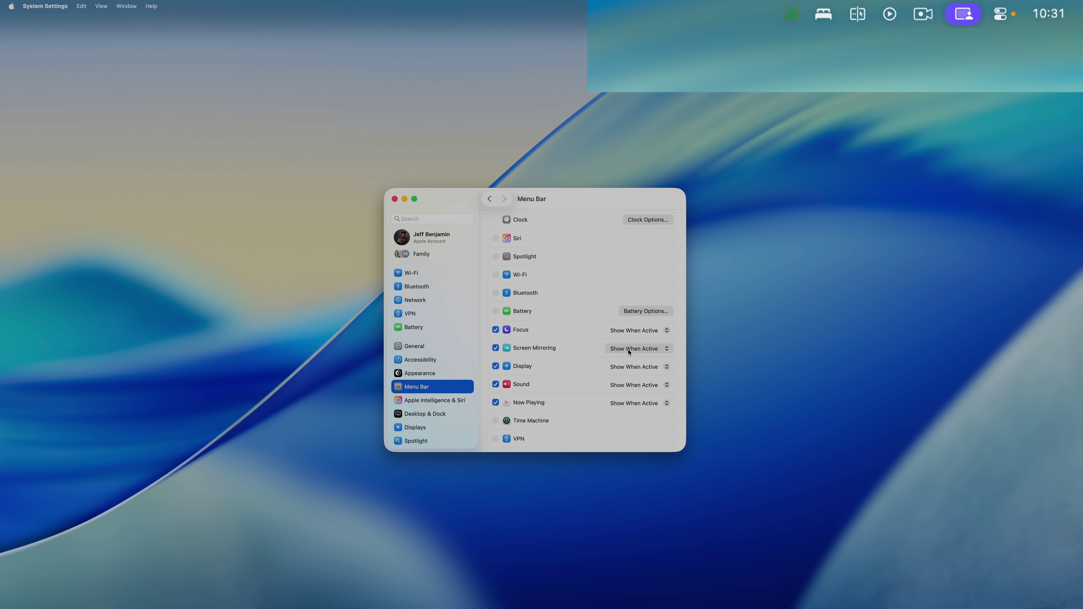
Try Always Show for the Screen Mirroring menu bar control and return it to Show When Active
{"action": "left_click", "coordinate": [629, 351]}
{"action": "left_click", "coordinate": [634, 341]}
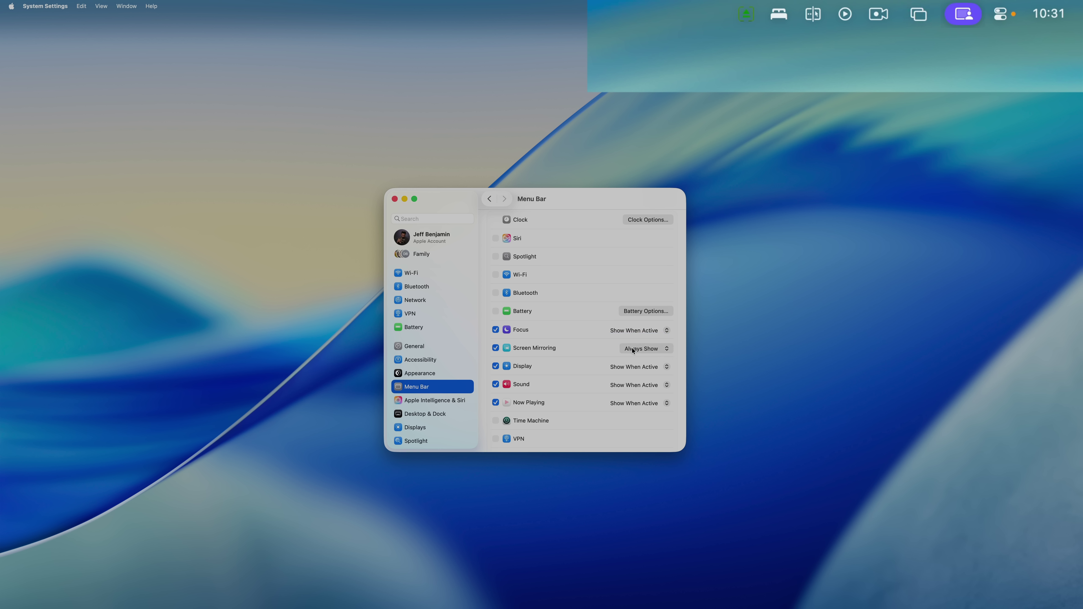
{"action": "left_click", "coordinate": [633, 350]}
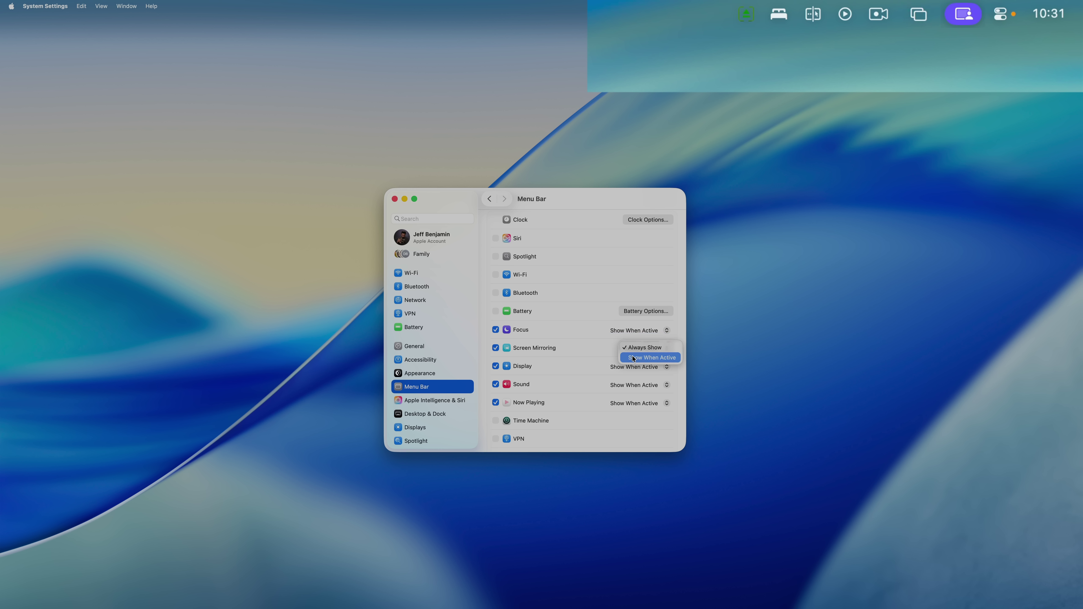
{"action": "left_click", "coordinate": [633, 357]}
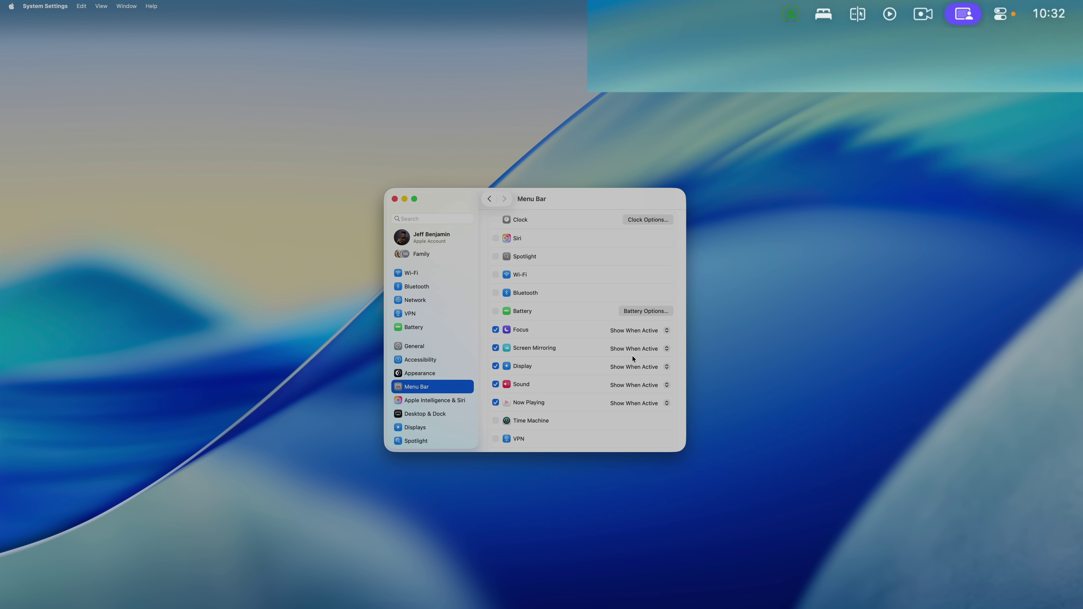
Turn off CalDigit_Docking_Station_Utility and ScreenFlowHelper among the applications allowed in the menu bar
{"action": "scroll", "coordinate": [588, 352], "scroll_direction": "down", "scroll_amount": 2}
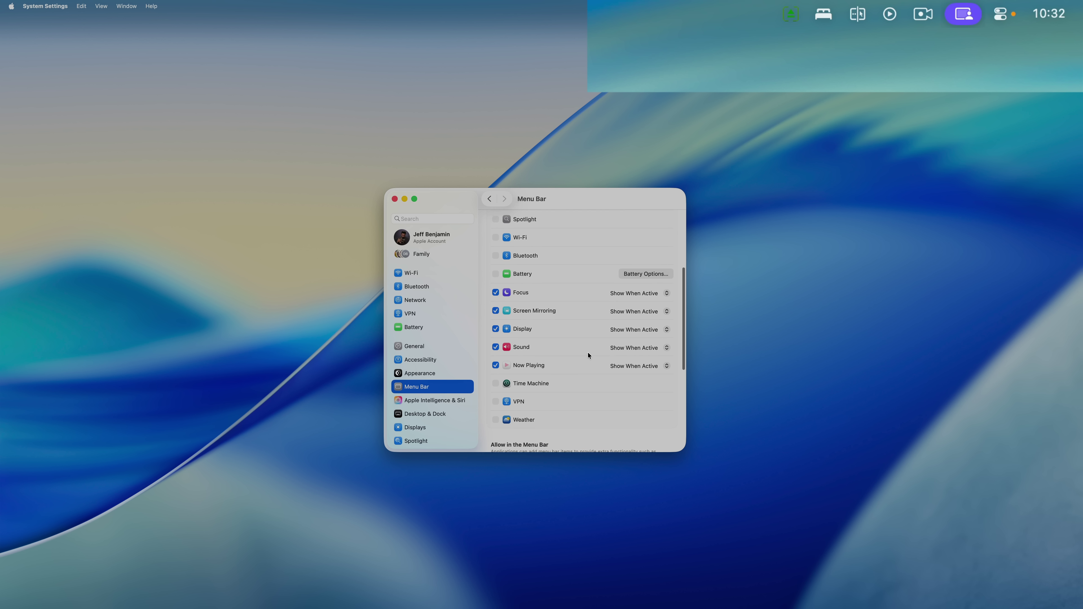
{"action": "scroll", "coordinate": [588, 352], "scroll_direction": "down", "scroll_amount": 5}
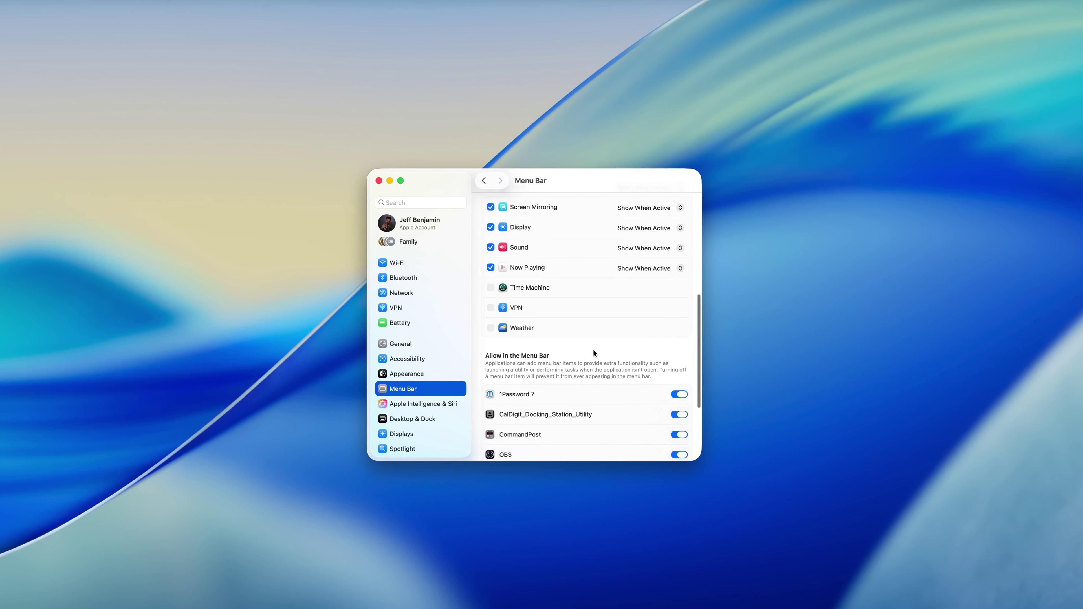
{"action": "scroll", "coordinate": [594, 350], "scroll_direction": "down", "scroll_amount": 5}
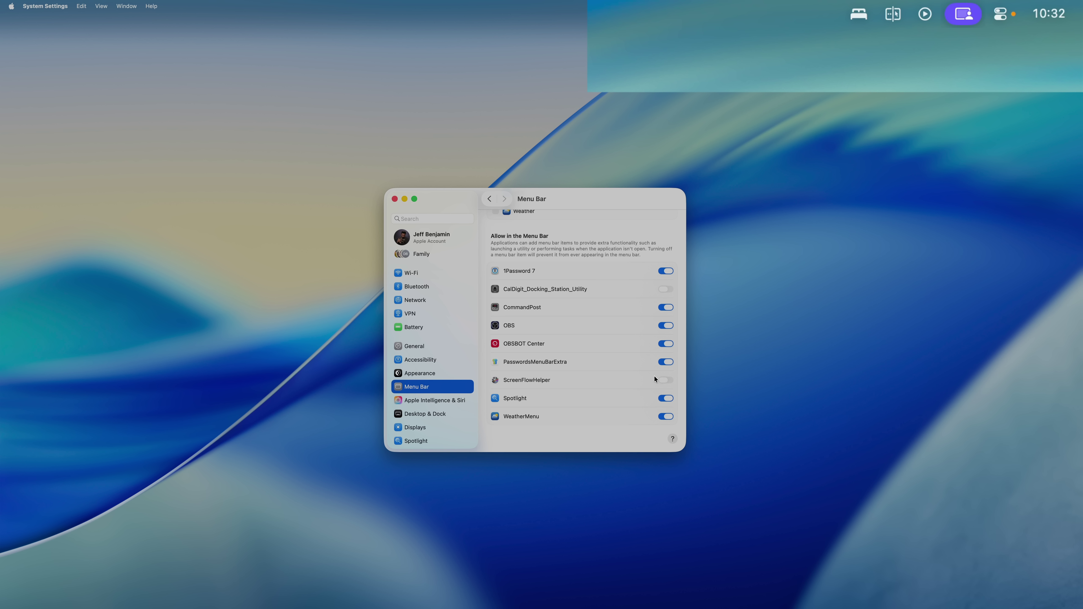
Open Control Center and shrink the Display control first to Medium and finally to Small
{"action": "scroll", "coordinate": [654, 379], "scroll_direction": "up", "scroll_amount": 10}
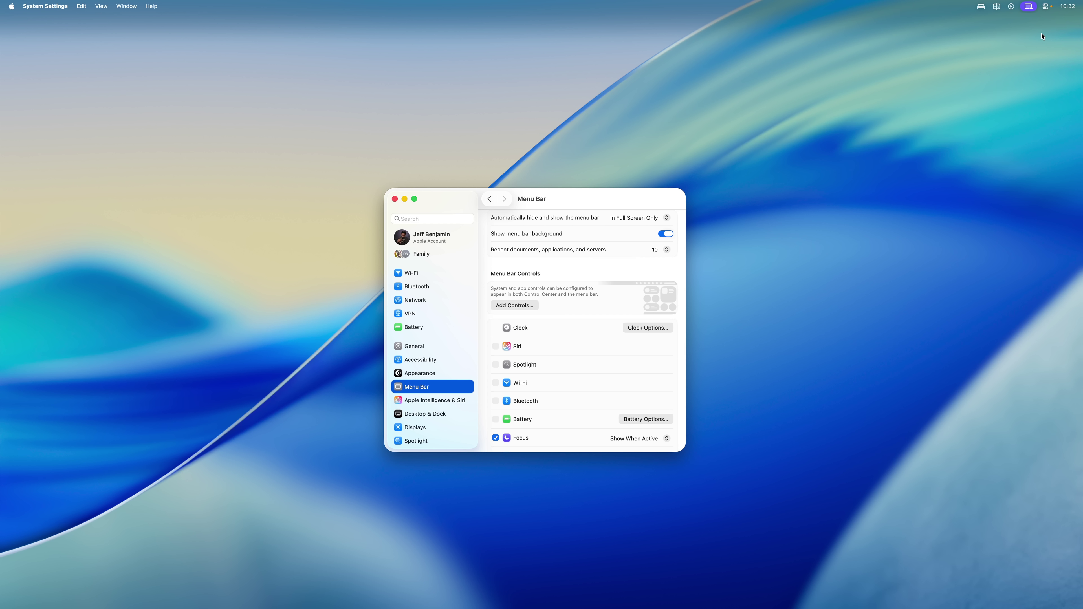
{"action": "left_click", "coordinate": [1046, 7]}
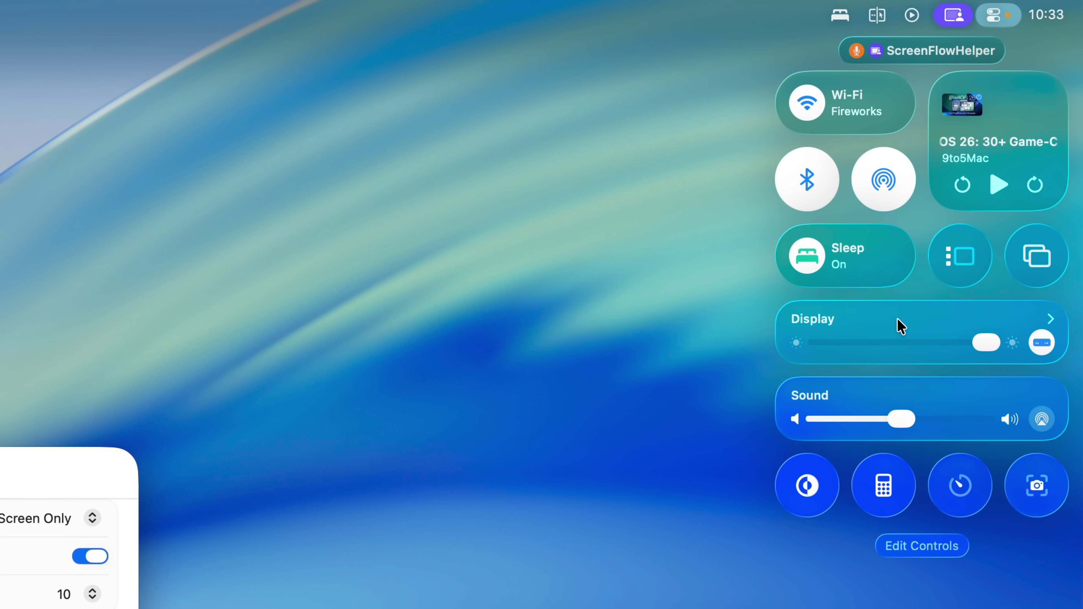
{"action": "right_click", "coordinate": [924, 326]}
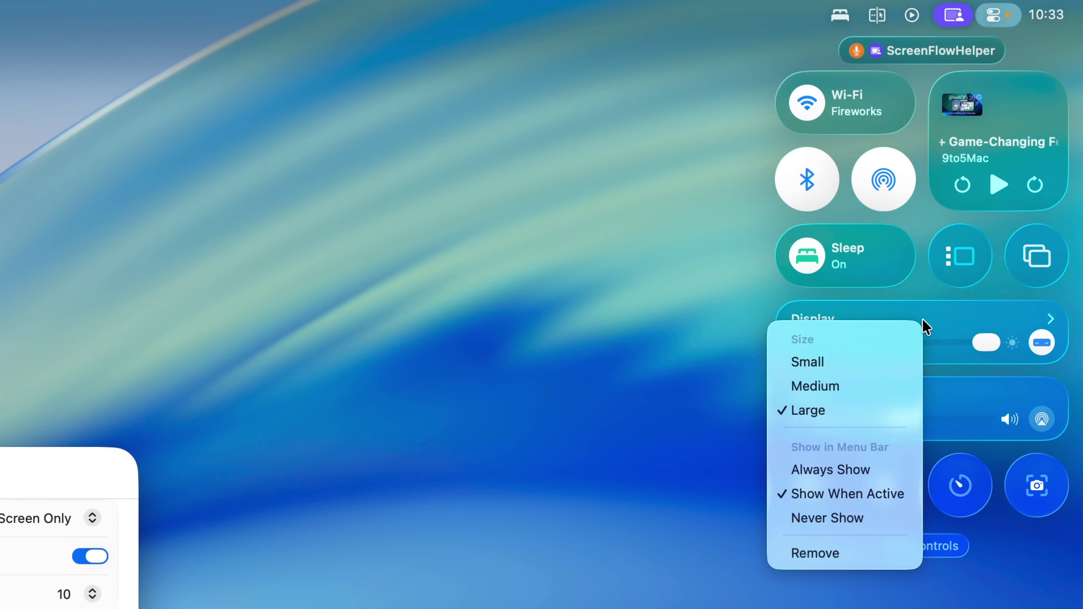
{"action": "left_click", "coordinate": [871, 386]}
{"action": "right_click", "coordinate": [857, 319]}
{"action": "left_click", "coordinate": [891, 358]}
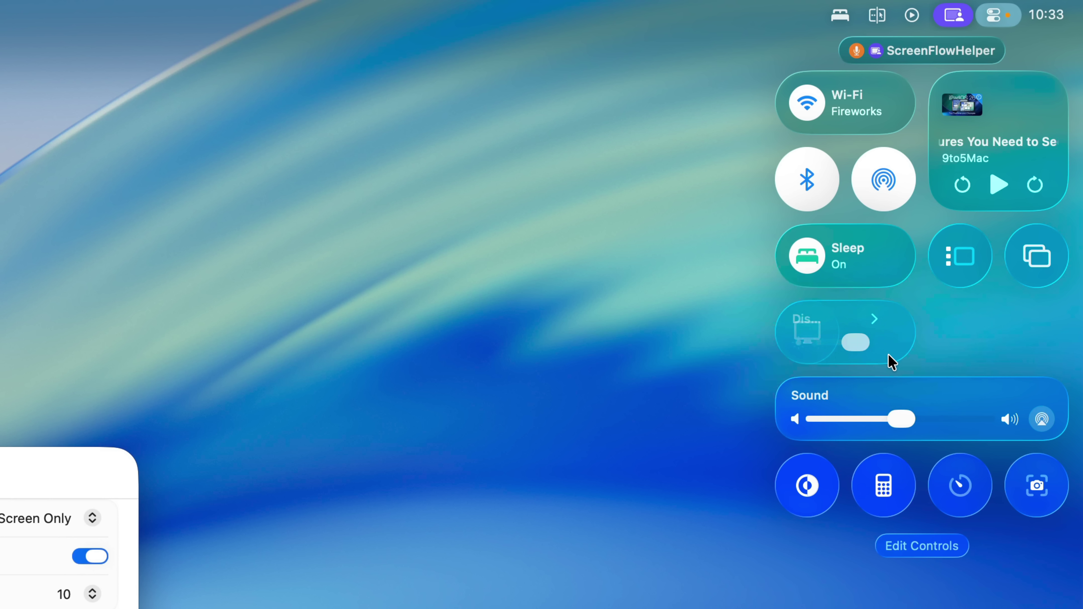
Enlarge the Display control to Medium and Large, and remove it from Control Center
{"action": "right_click", "coordinate": [816, 335]}
{"action": "left_click", "coordinate": [861, 403]}
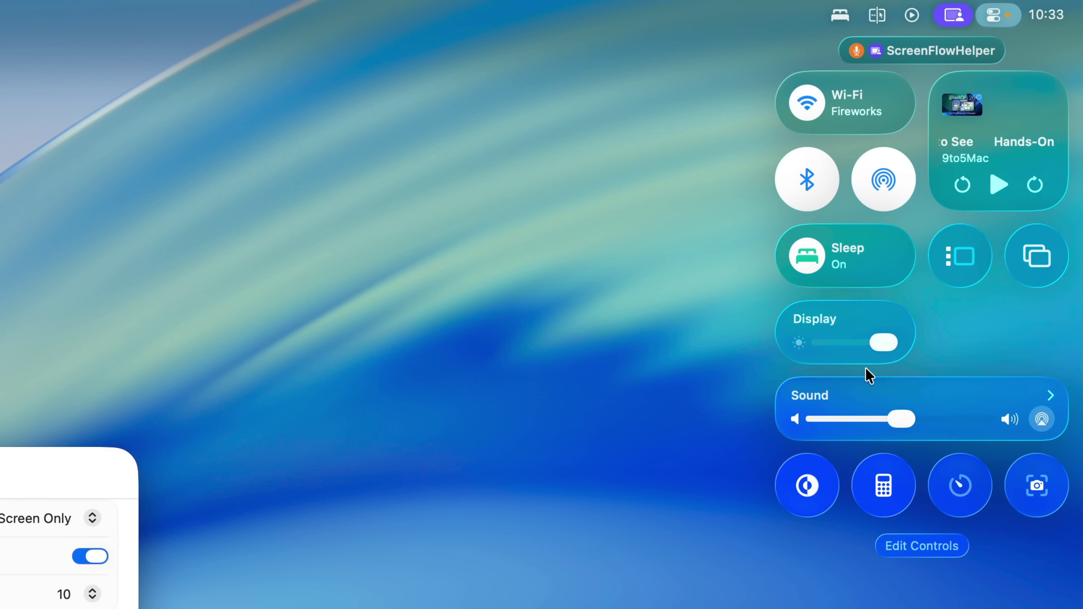
{"action": "right_click", "coordinate": [851, 330]}
{"action": "left_click", "coordinate": [895, 422]}
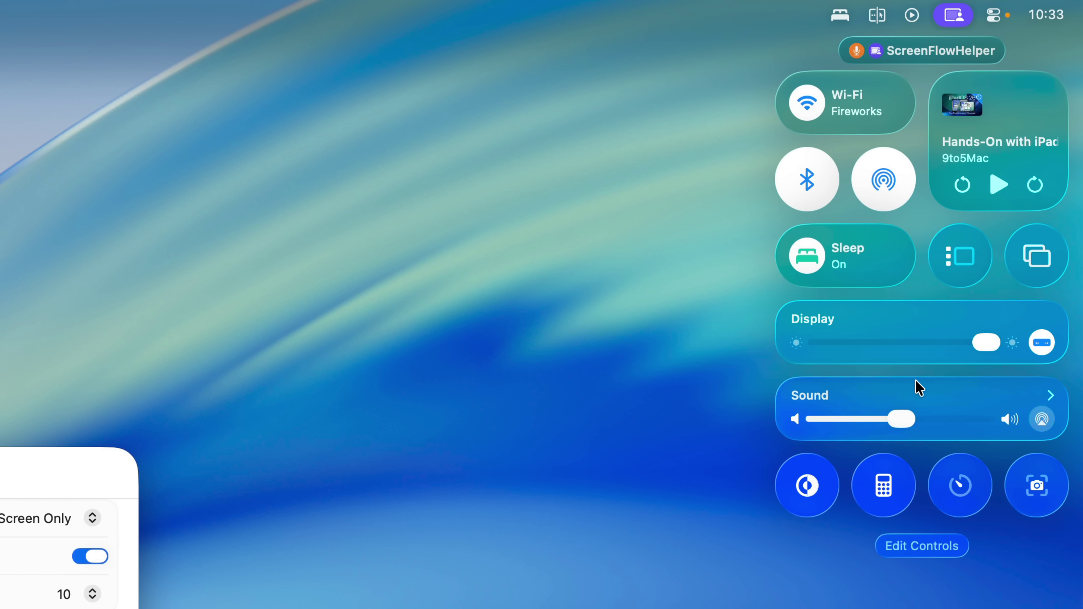
{"action": "right_click", "coordinate": [879, 318]}
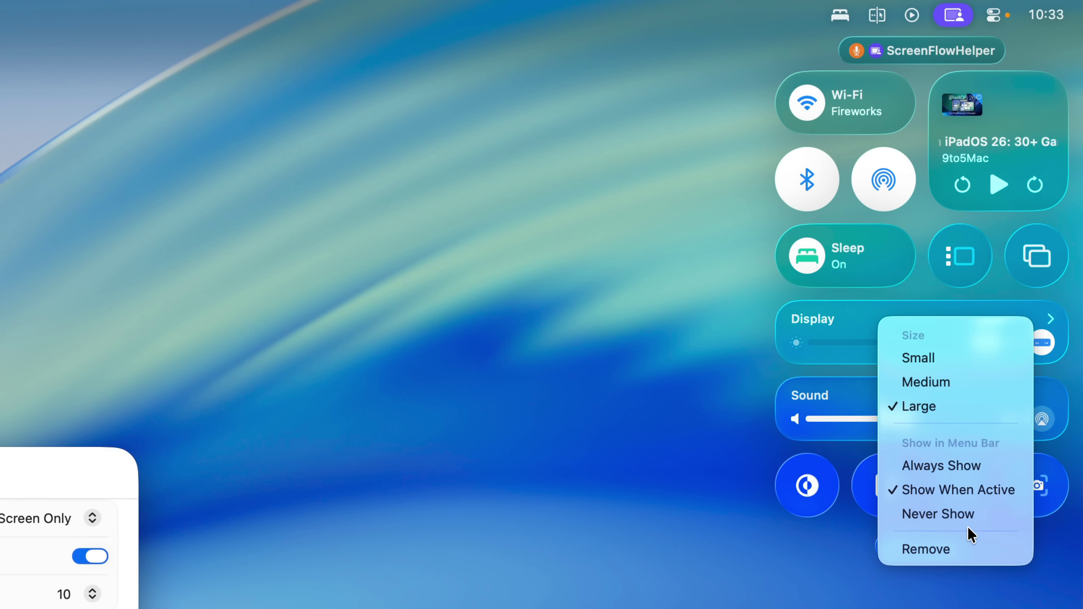
{"action": "left_click", "coordinate": [961, 558]}
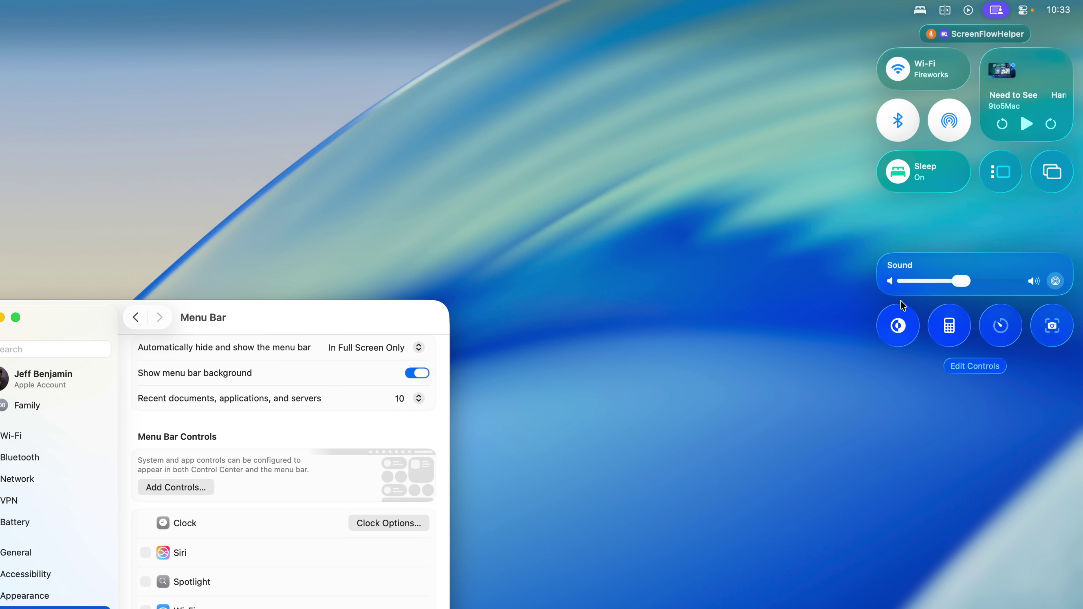
Enlarge the Calculator control in Control Center to the big square size and shrink it back to the small circle
{"action": "right_click", "coordinate": [959, 344]}
{"action": "left_click", "coordinate": [975, 383]}
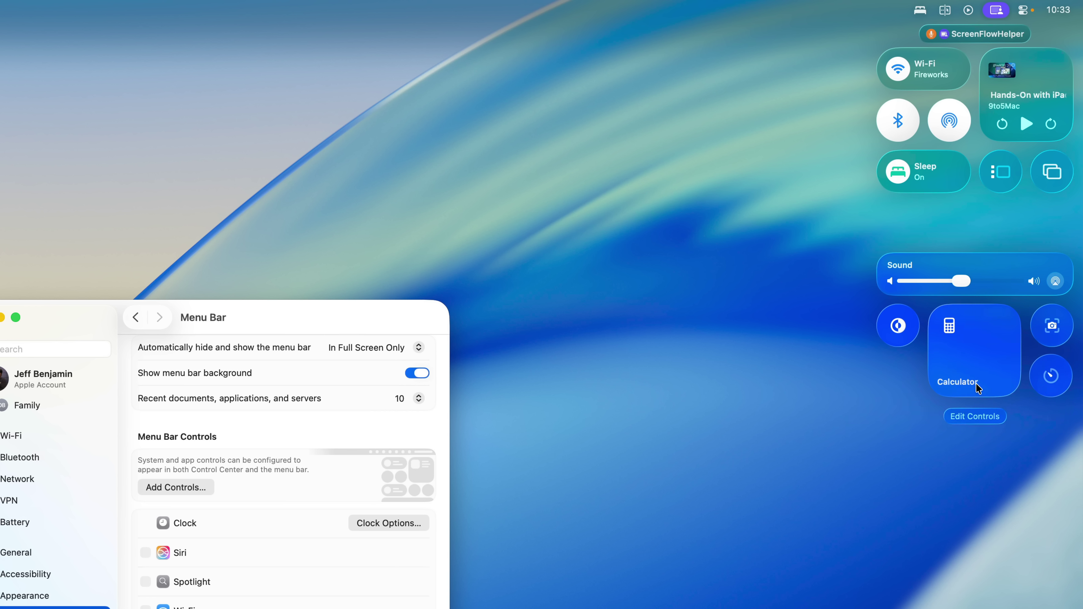
{"action": "right_click", "coordinate": [975, 382]}
{"action": "left_click", "coordinate": [936, 385]}
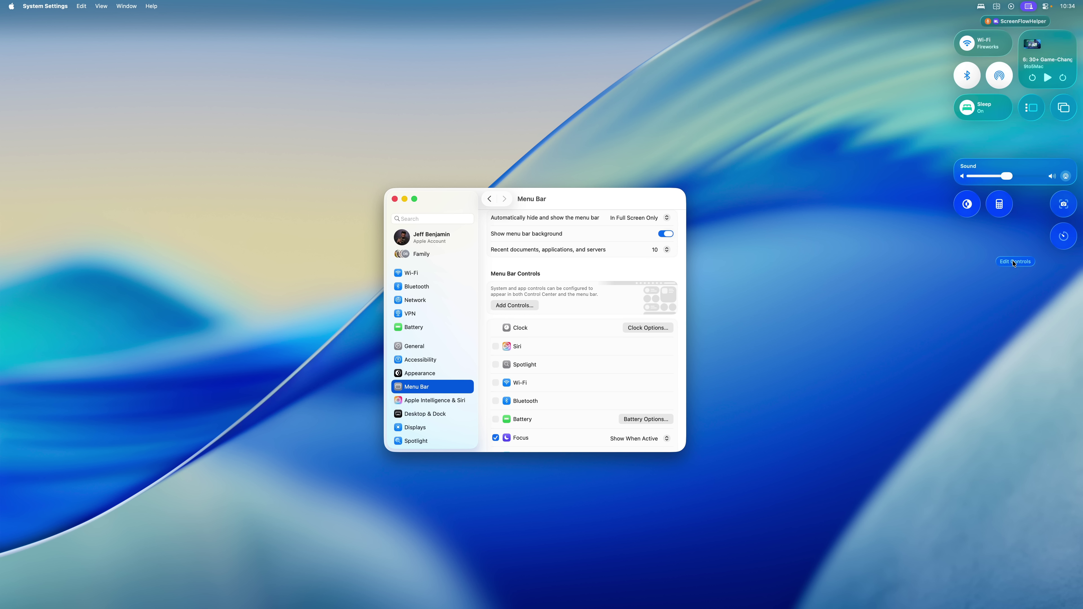
Open the Control Center editor and look through the gallery of available controls down to the Screenshot section and back
{"action": "left_click", "coordinate": [1014, 262]}
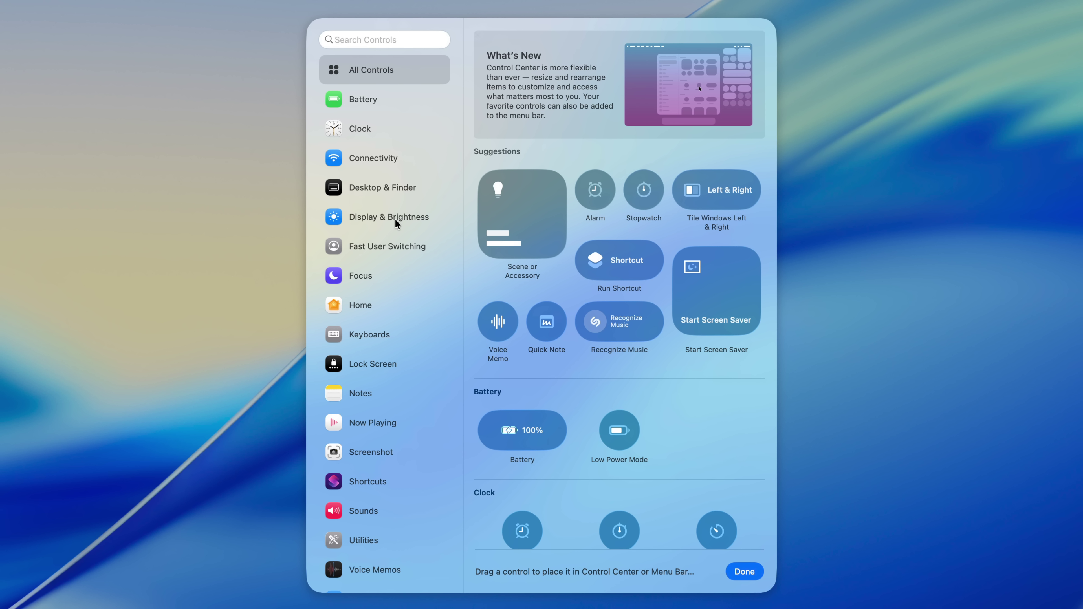
{"action": "scroll", "coordinate": [395, 218], "scroll_direction": "down", "scroll_amount": 5}
{"action": "scroll", "coordinate": [396, 220], "scroll_direction": "up", "scroll_amount": 5}
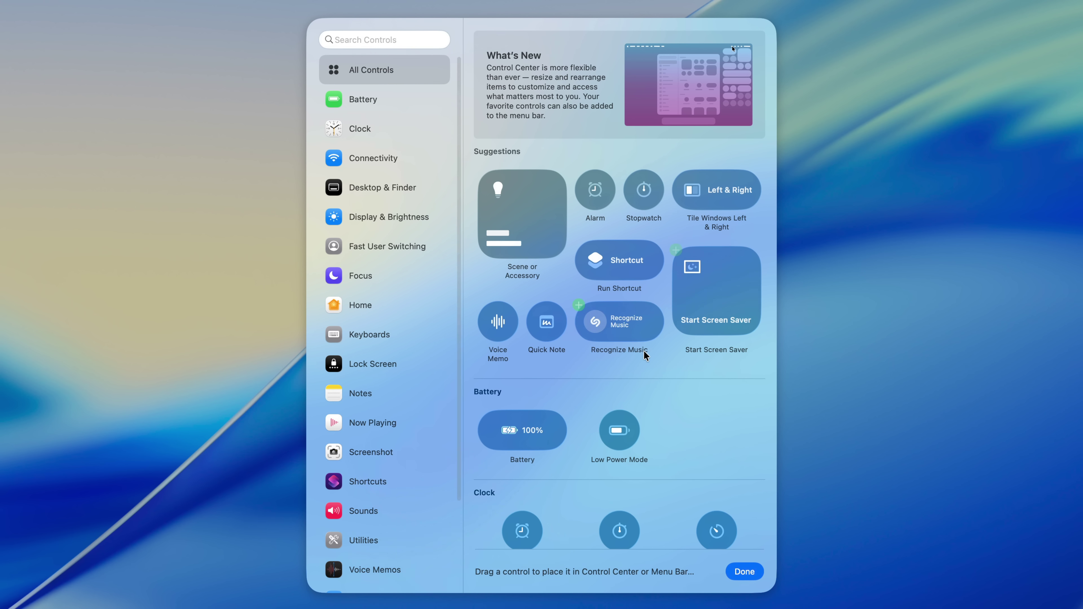
{"action": "scroll", "coordinate": [638, 390], "scroll_direction": "down", "scroll_amount": 12}
{"action": "scroll", "coordinate": [632, 429], "scroll_direction": "down", "scroll_amount": 15}
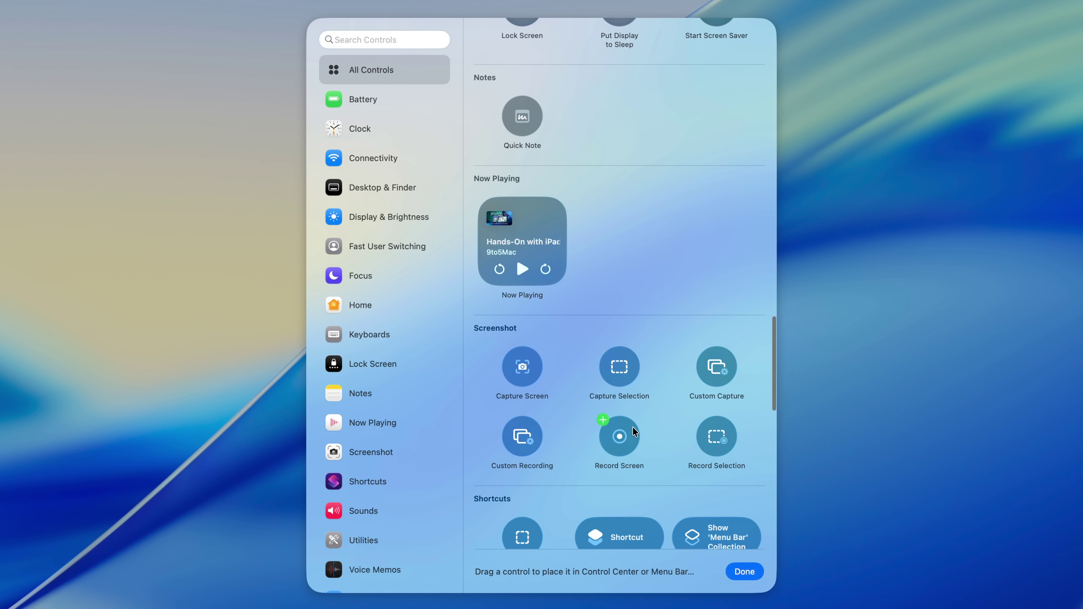
{"action": "scroll", "coordinate": [632, 425], "scroll_direction": "up", "scroll_amount": 10}
{"action": "scroll", "coordinate": [633, 424], "scroll_direction": "up", "scroll_amount": 20}
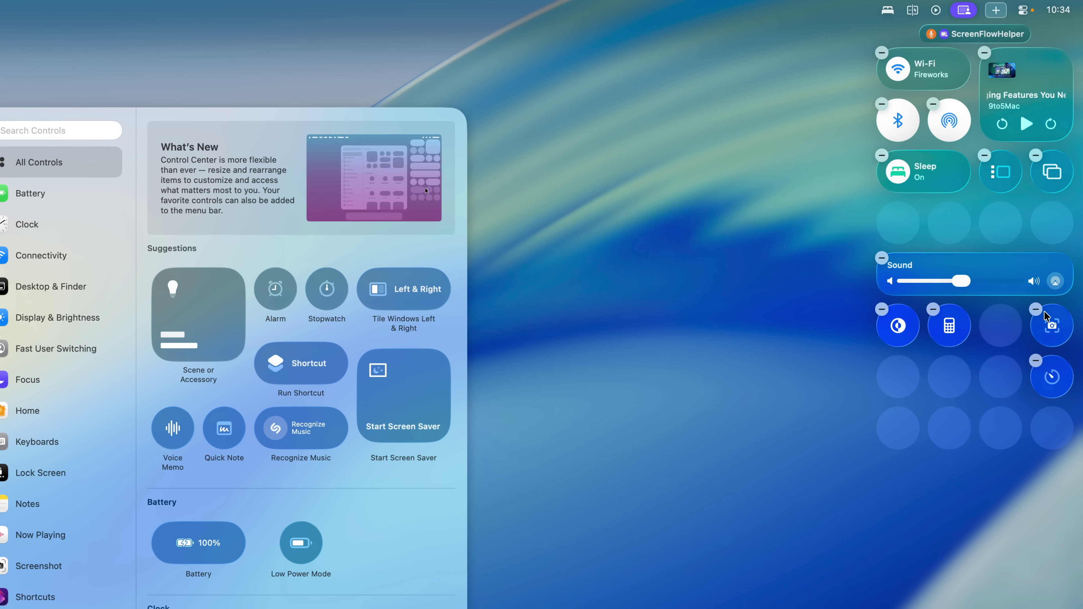
Arrange Dark Mode, Calculator, Capture Screen and Timer in one row directly below the Sound control in Control Center, and finish editing
{"action": "left_click_drag", "start_coordinate": [1062, 203], "coordinate": [1038, 206]}
{"action": "left_click_drag", "start_coordinate": [1010, 329], "coordinate": [1009, 329]}
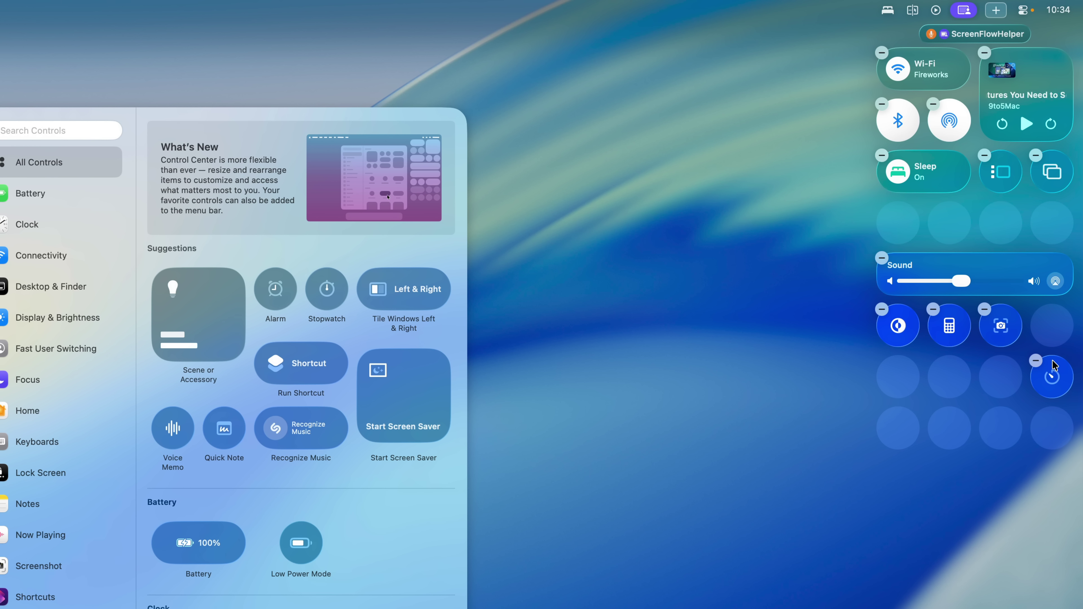
{"action": "left_click_drag", "start_coordinate": [905, 330], "coordinate": [904, 280]}
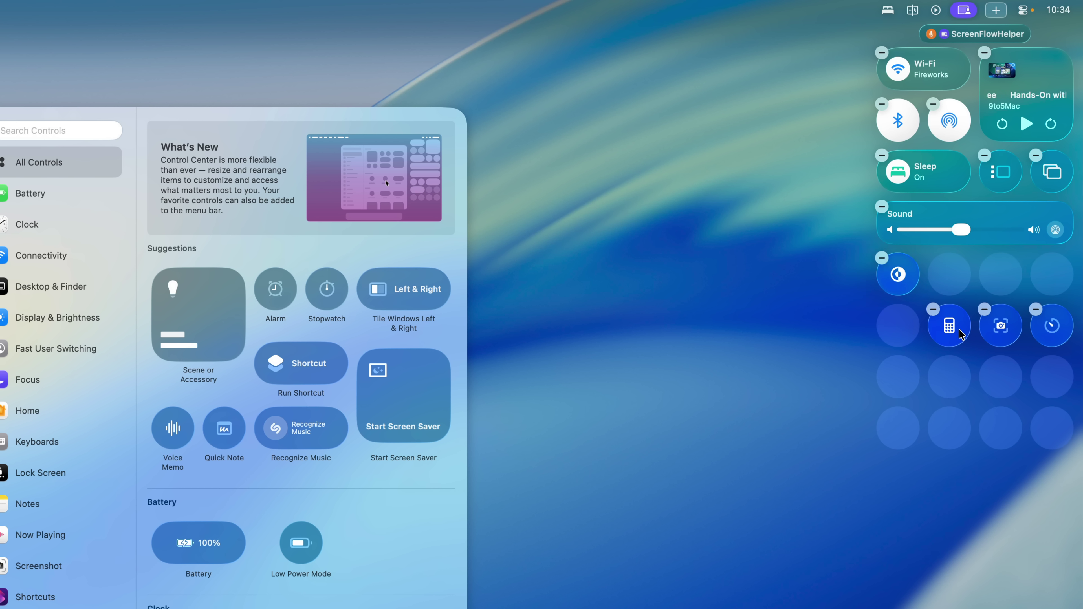
{"action": "left_click_drag", "start_coordinate": [955, 331], "coordinate": [953, 280]}
{"action": "left_click_drag", "start_coordinate": [999, 321], "coordinate": [999, 277]}
{"action": "left_click_drag", "start_coordinate": [1044, 327], "coordinate": [1050, 260]}
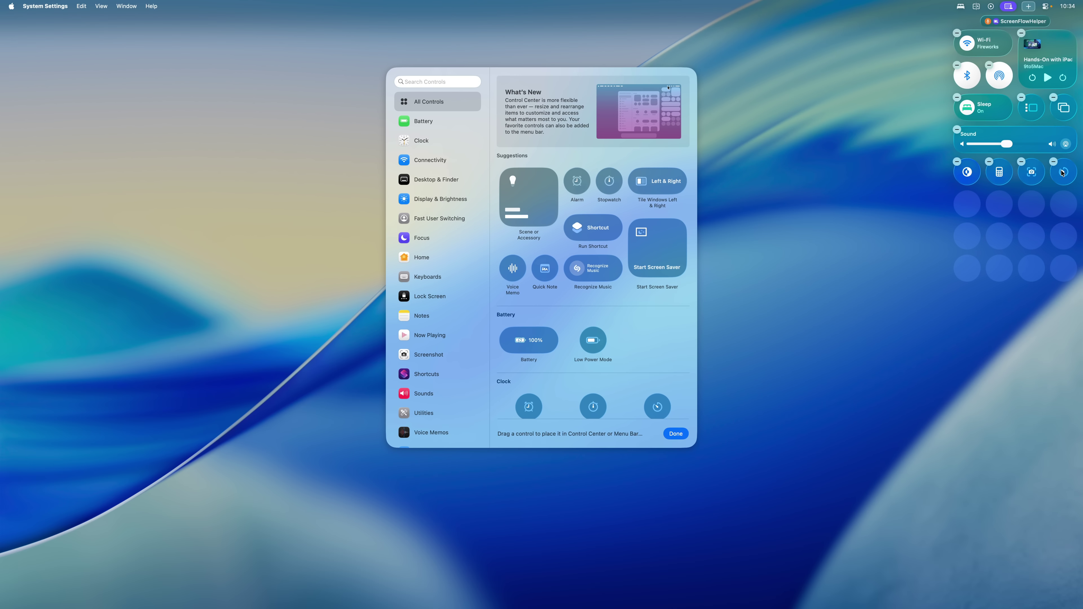
{"action": "left_click", "coordinate": [831, 272]}
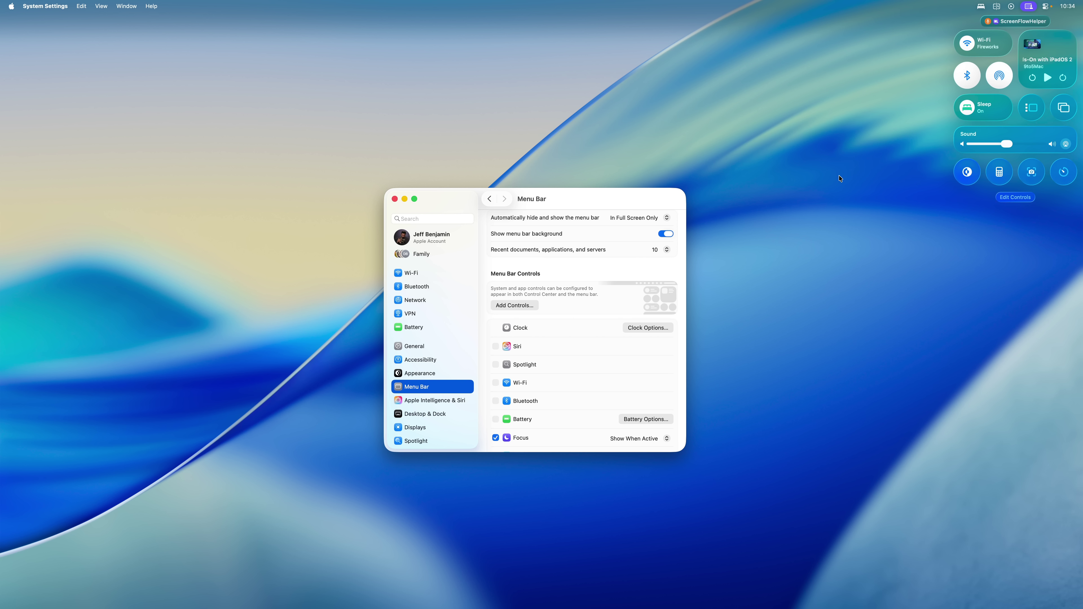
Reopen the controls gallery and add the Low Power Mode control to Control Center
{"action": "left_click", "coordinate": [511, 307]}
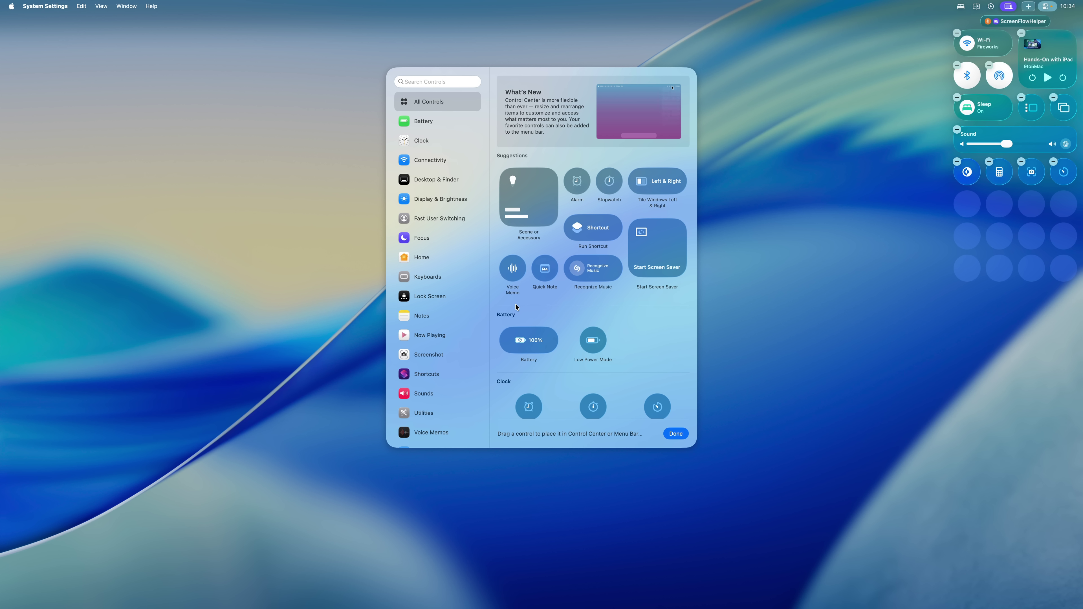
{"action": "left_click", "coordinate": [796, 278]}
{"action": "left_click", "coordinate": [1012, 198]}
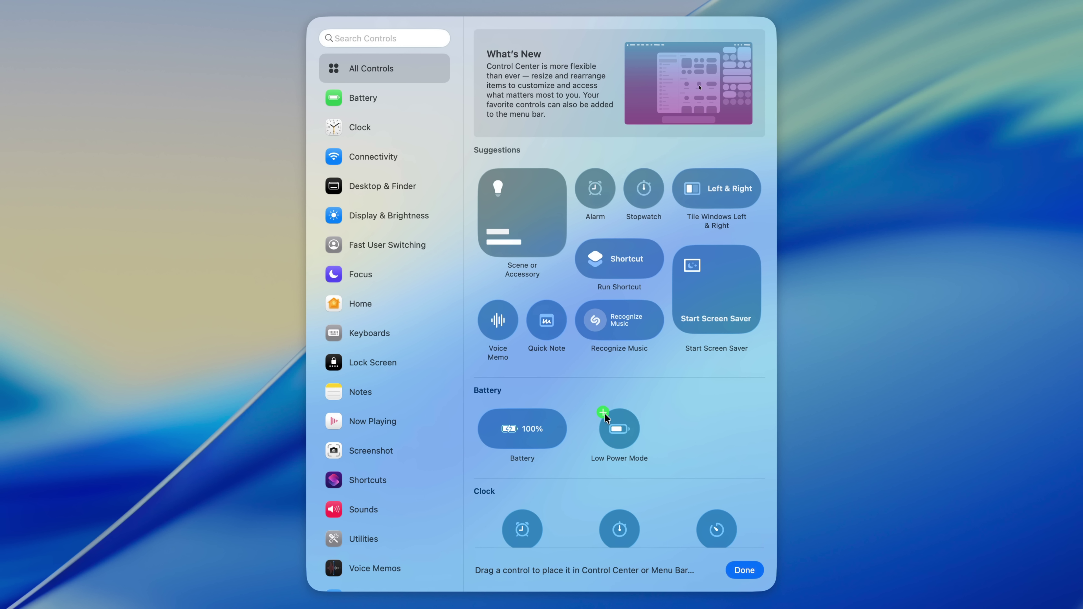
{"action": "left_click", "coordinate": [603, 412]}
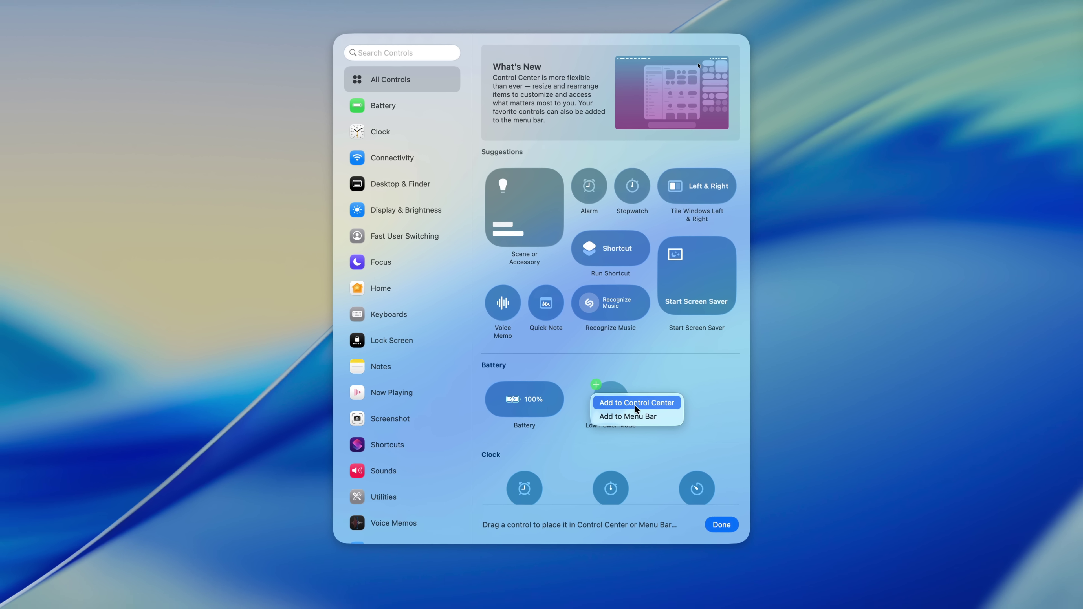
{"action": "left_click", "coordinate": [637, 432]}
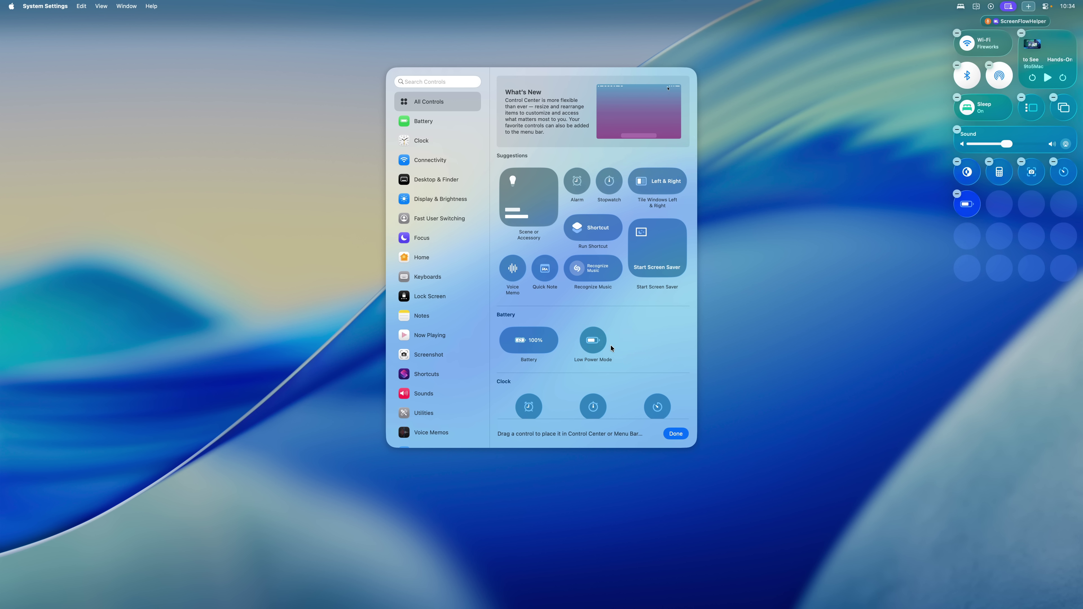
Add the Low Power Mode control to the menu bar as well, and finish editing controls
{"action": "left_click", "coordinate": [582, 330]}
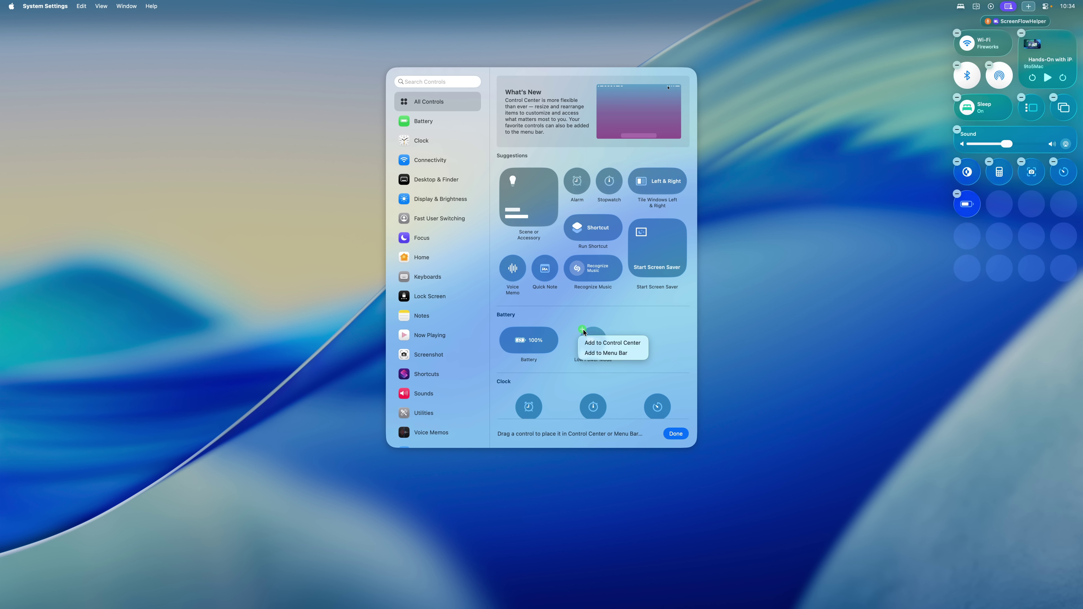
{"action": "left_click", "coordinate": [601, 353]}
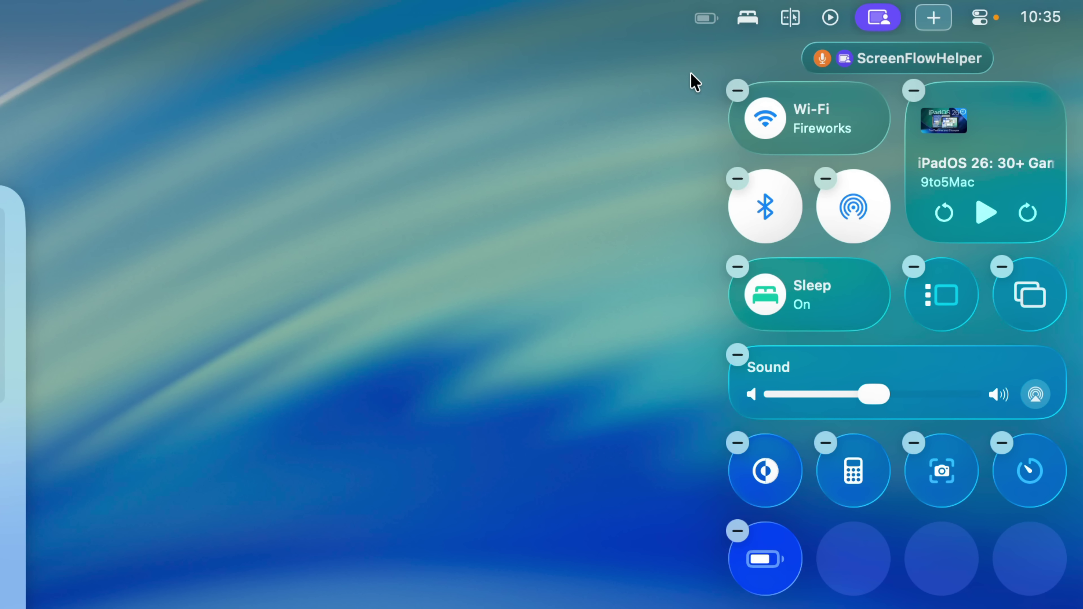
{"action": "left_click", "coordinate": [549, 363]}
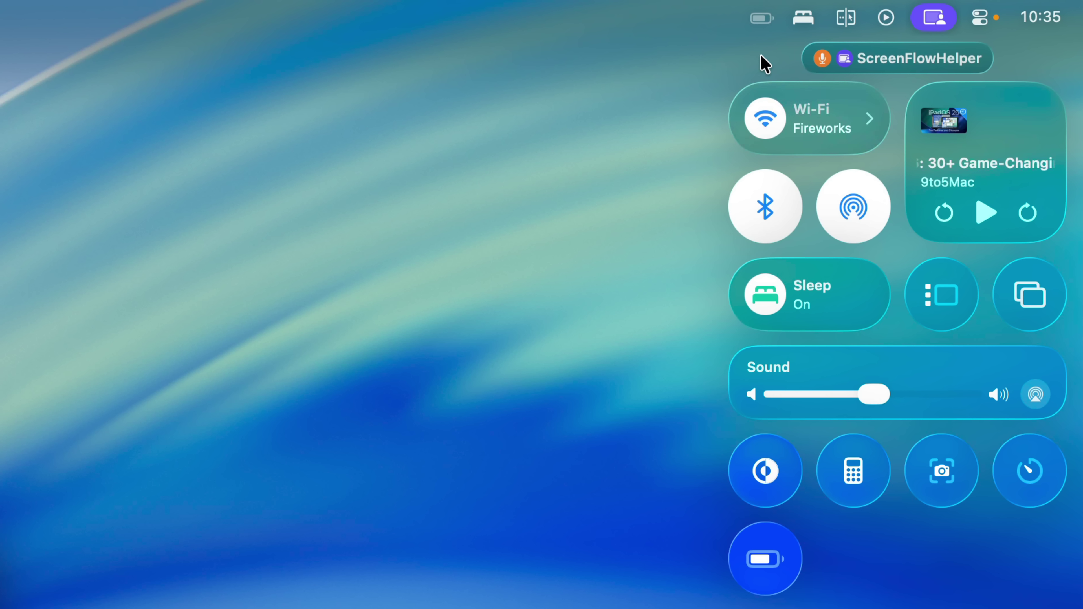
Switch Low Power Mode on and off from the menu bar, and repeat this with its Control Center control
{"action": "left_click", "coordinate": [766, 21]}
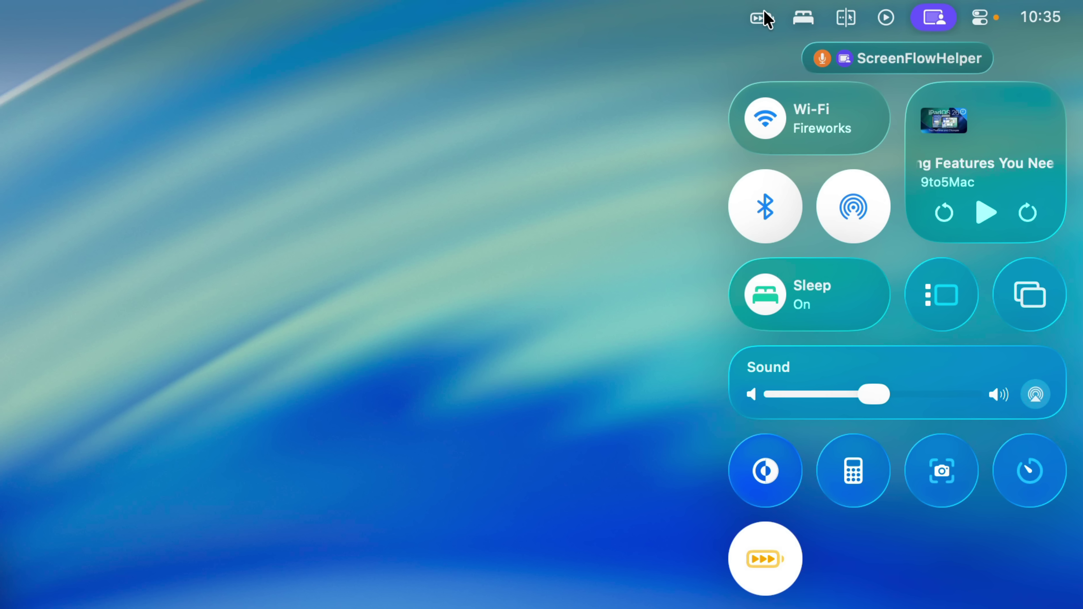
{"action": "left_click", "coordinate": [766, 20]}
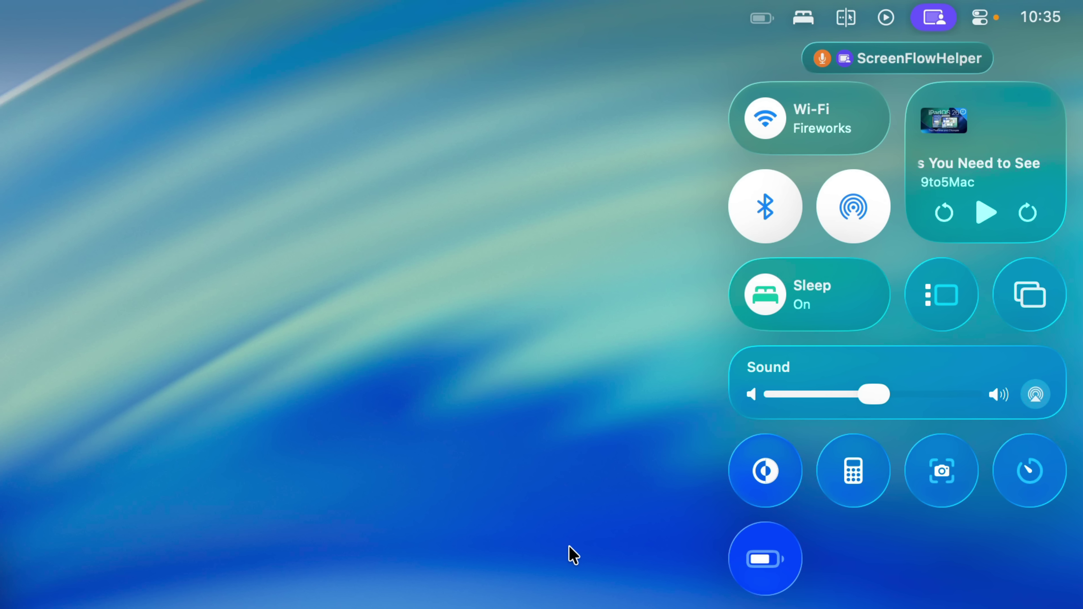
{"action": "left_click", "coordinate": [788, 567]}
{"action": "left_click", "coordinate": [780, 565]}
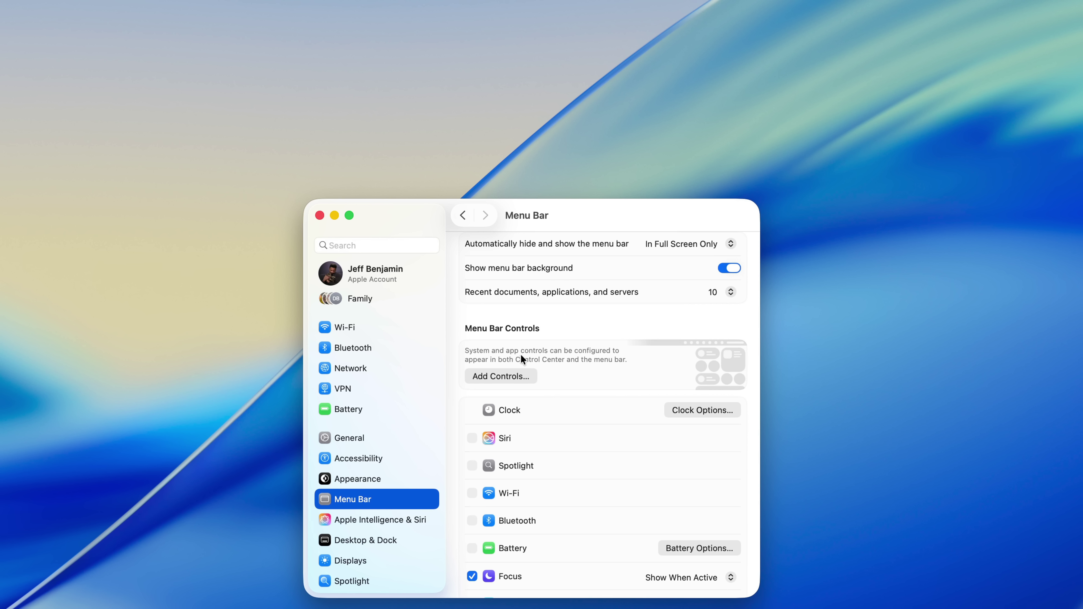
Create an additional Control Center in the menu bar with the house icon, place the Stopwatch control in it, and finish editing
{"action": "left_click", "coordinate": [511, 375]}
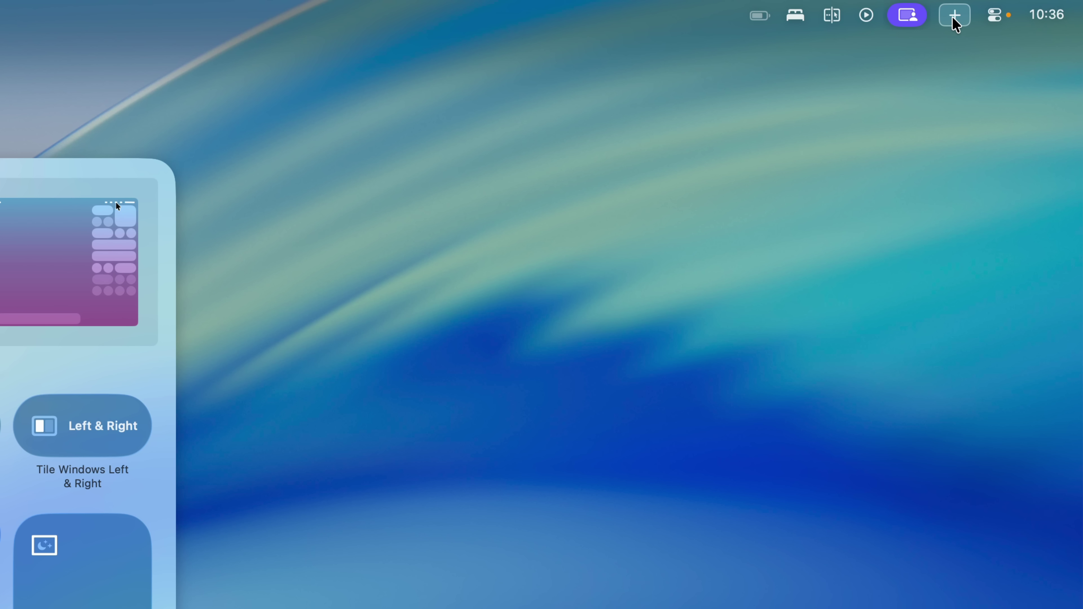
{"action": "left_click", "coordinate": [953, 17]}
{"action": "left_click", "coordinate": [921, 55]}
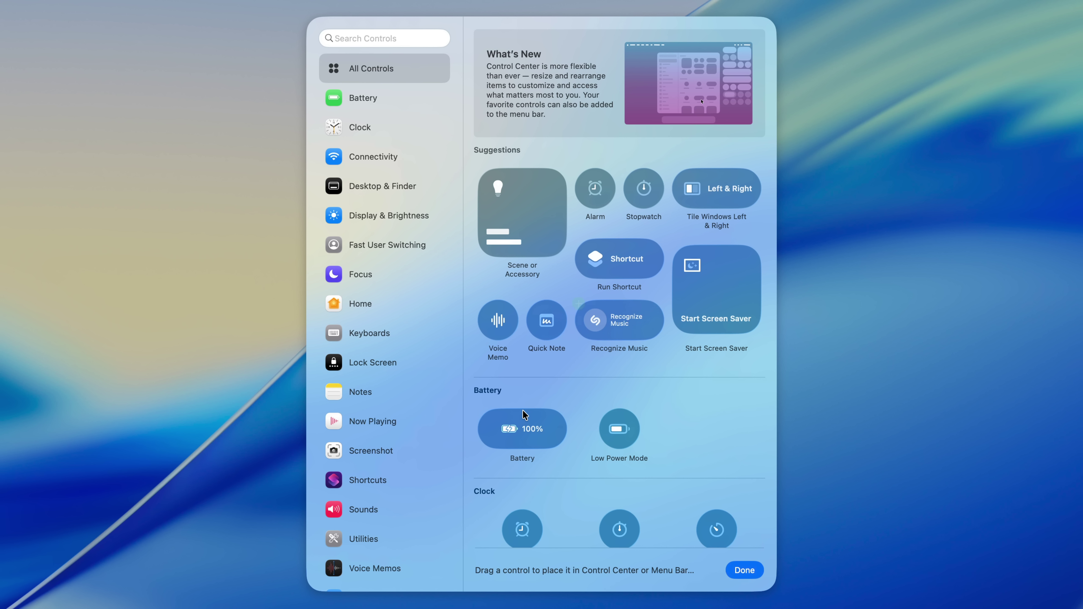
{"action": "scroll", "coordinate": [545, 449], "scroll_direction": "down", "scroll_amount": 3}
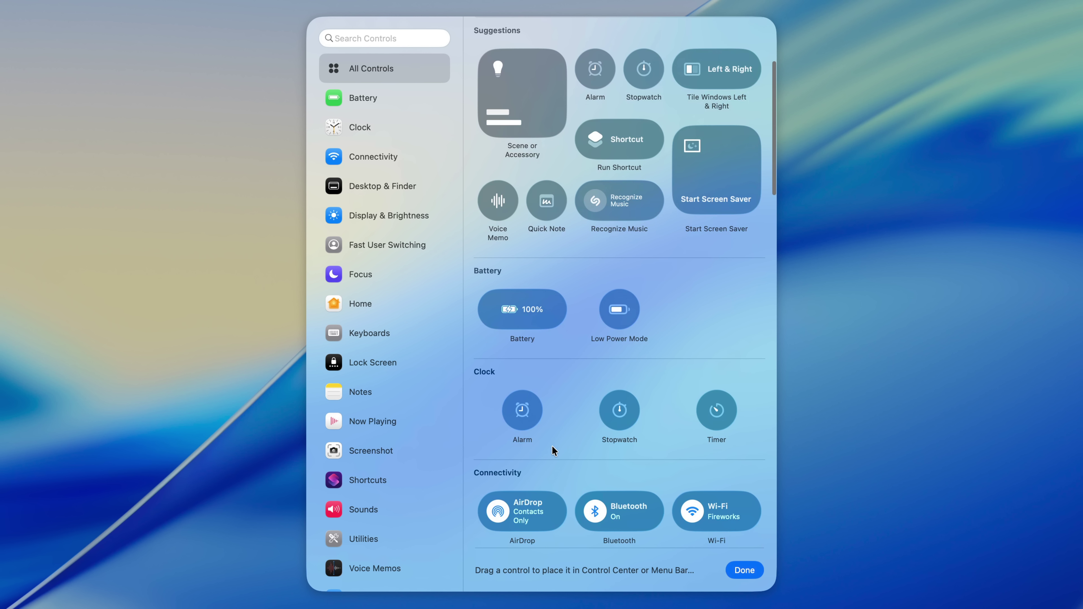
{"action": "left_click_drag", "start_coordinate": [622, 403], "coordinate": [807, 110]}
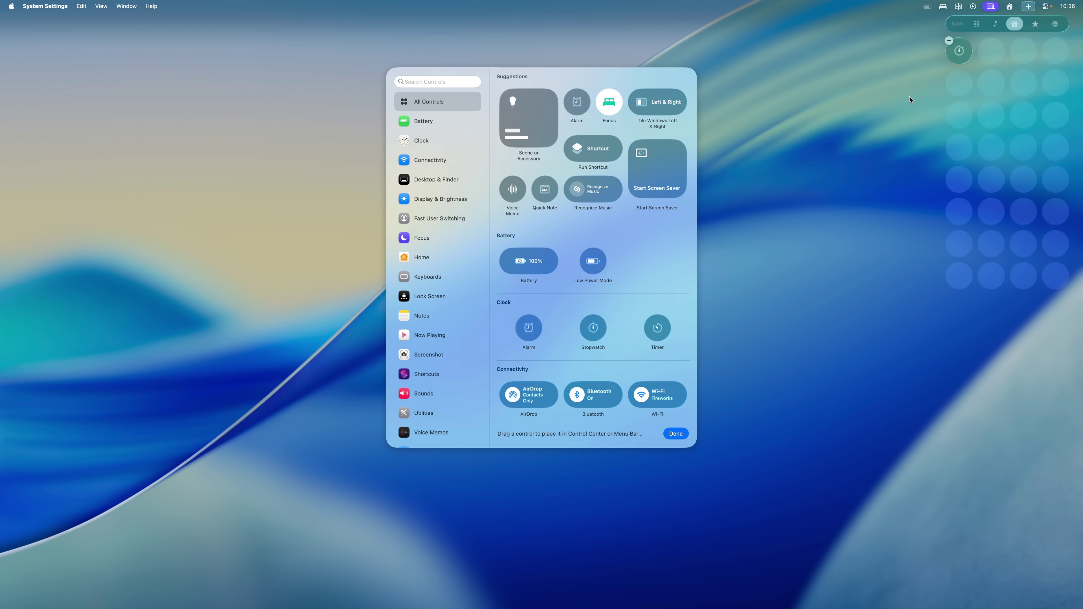
{"action": "left_click", "coordinate": [673, 233]}
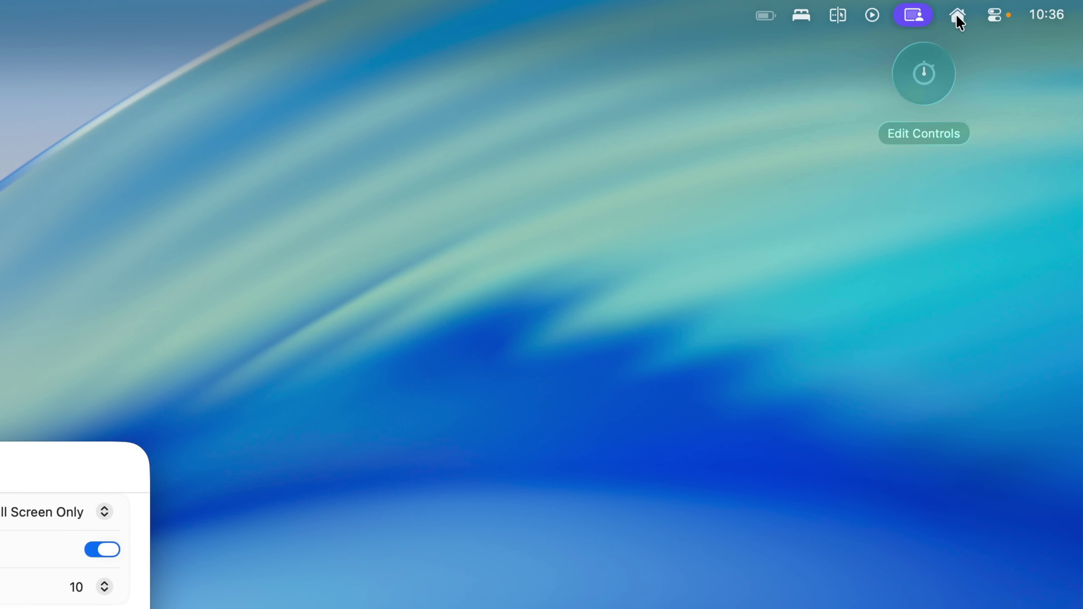
Compare the contents of the original Control Center and the house-icon Control Center by switching between them
{"action": "left_click", "coordinate": [993, 16]}
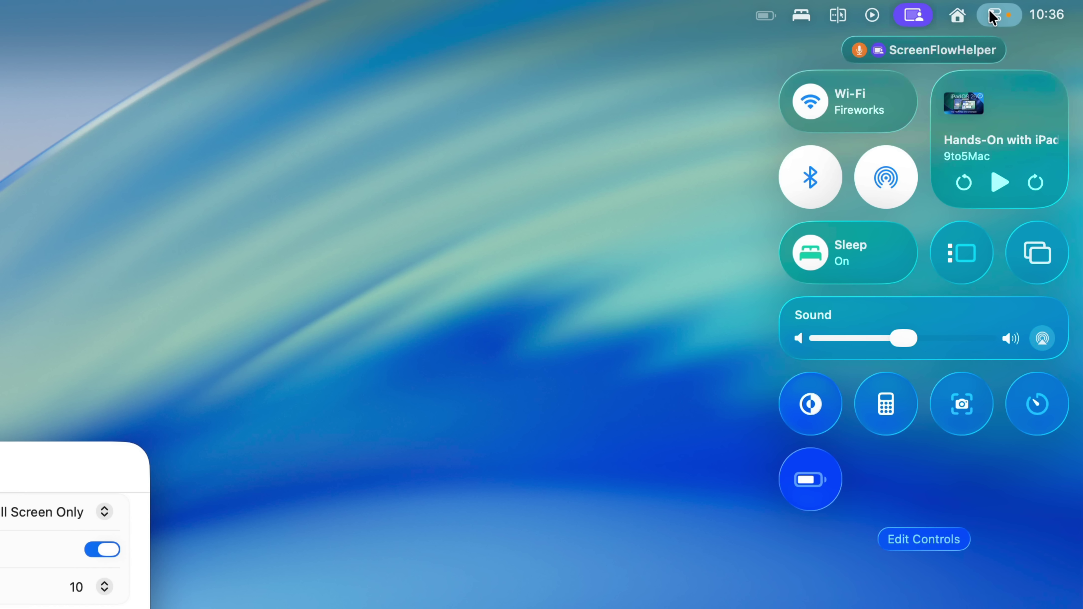
{"action": "left_click", "coordinate": [960, 18]}
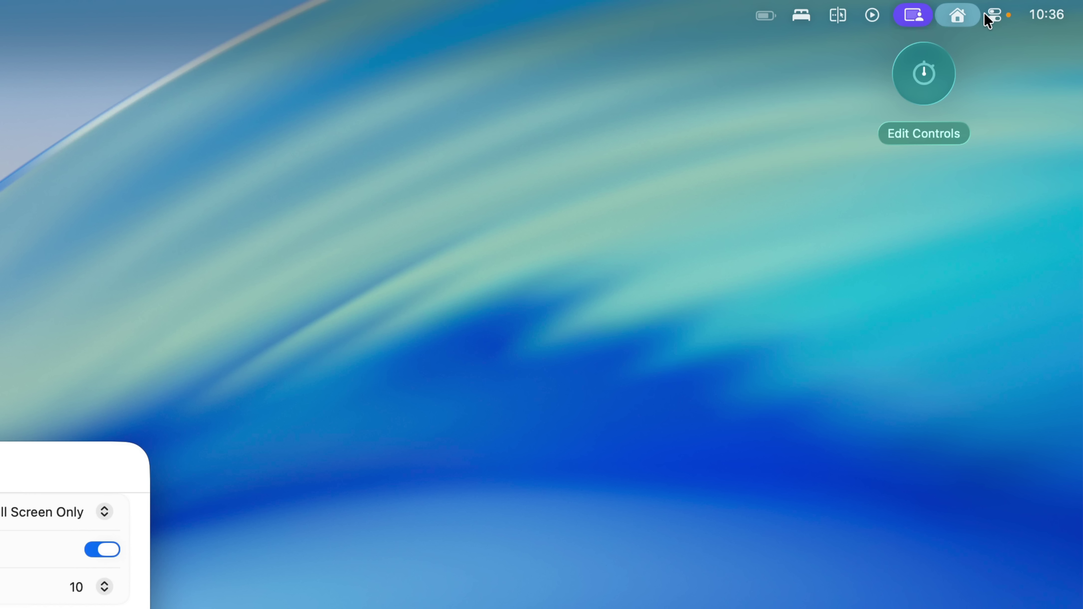
{"action": "left_click", "coordinate": [994, 16]}
{"action": "left_click", "coordinate": [955, 19]}
Edit the house-icon Control Center, placing Bluetooth in its fifth row and Dock Auto-hide and Application Windows in its third row
{"action": "left_click", "coordinate": [923, 133]}
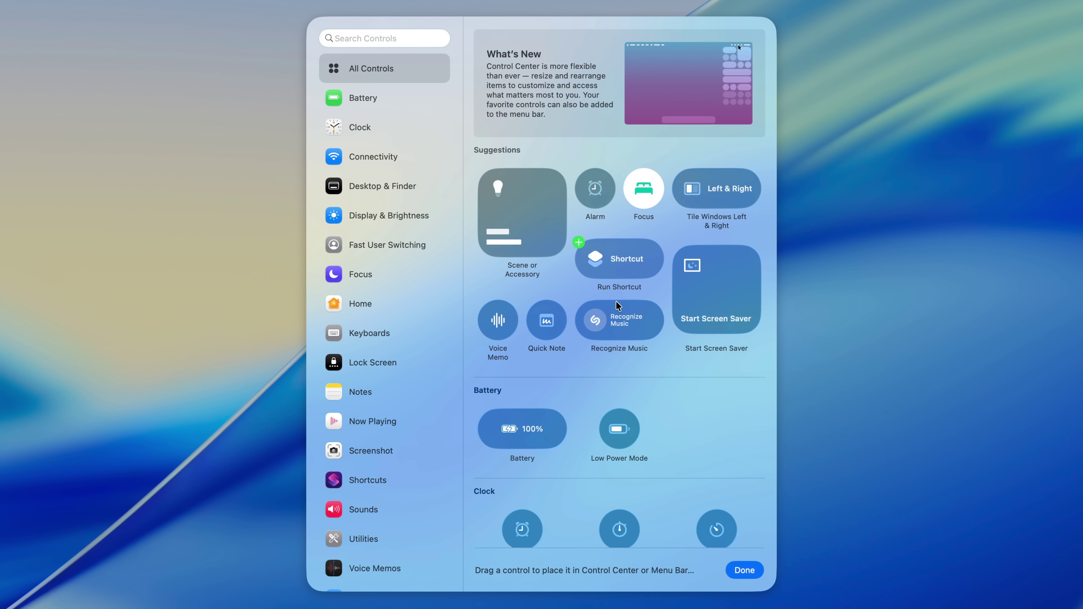
{"action": "scroll", "coordinate": [551, 427], "scroll_direction": "down", "scroll_amount": 8}
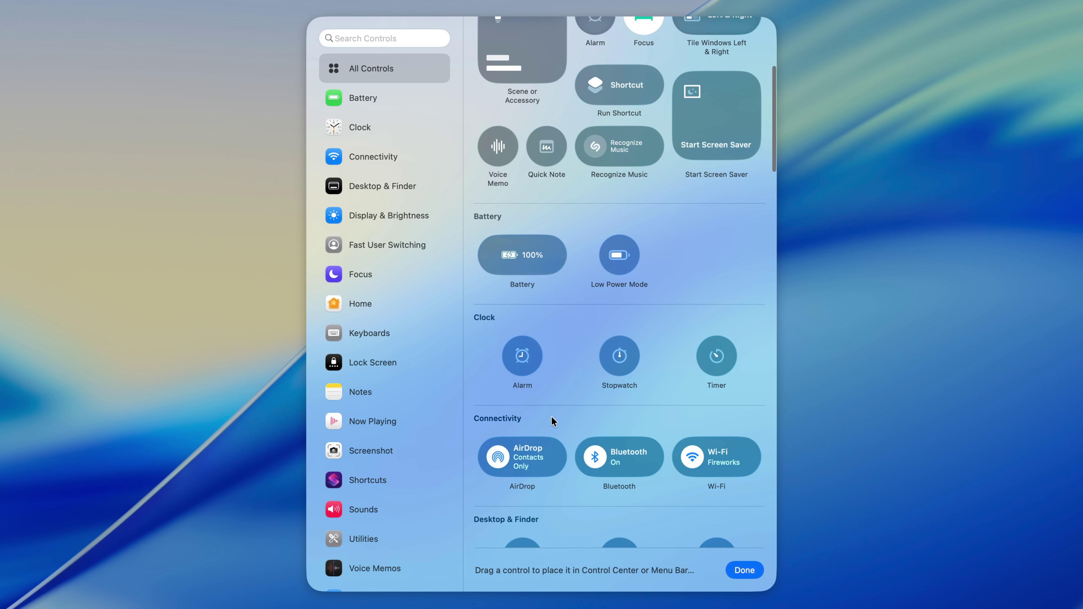
{"action": "left_click_drag", "start_coordinate": [606, 313], "coordinate": [808, 420]}
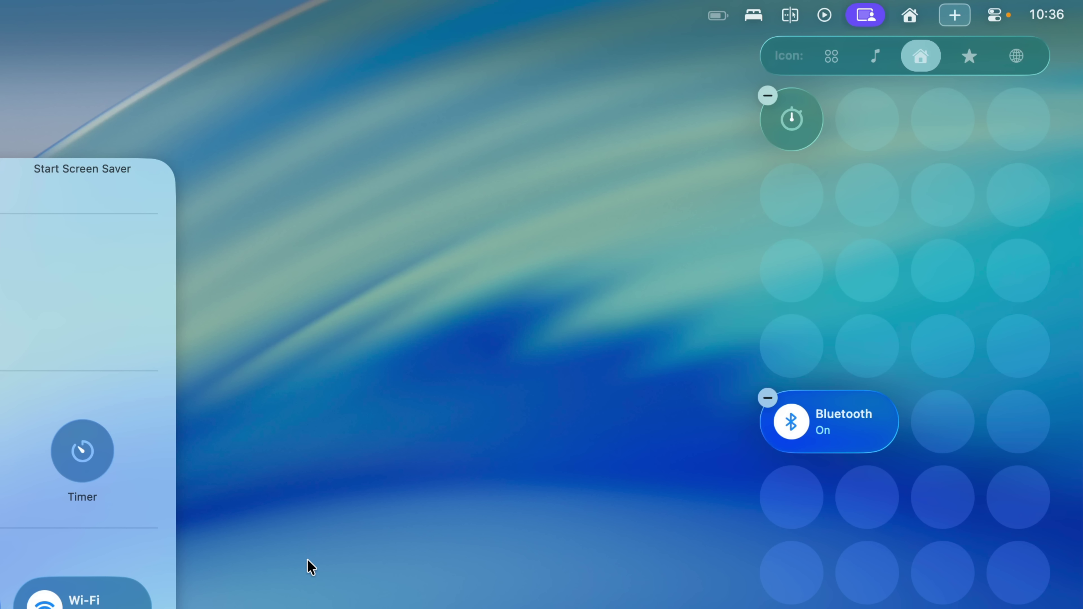
{"action": "left_click", "coordinate": [615, 410]}
{"action": "left_click", "coordinate": [651, 441]}
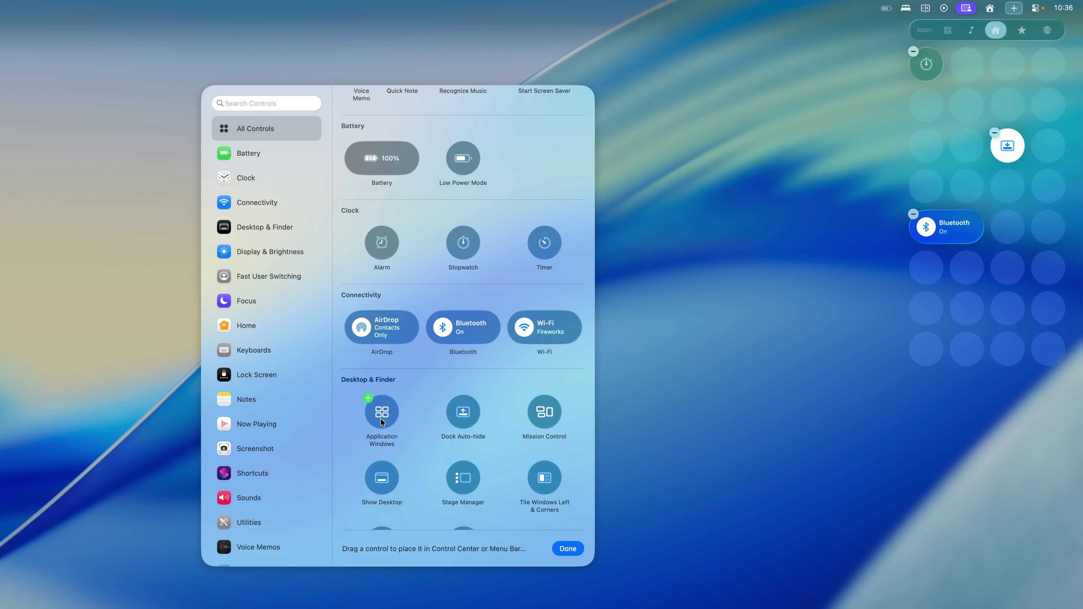
{"action": "left_click", "coordinate": [381, 422]}
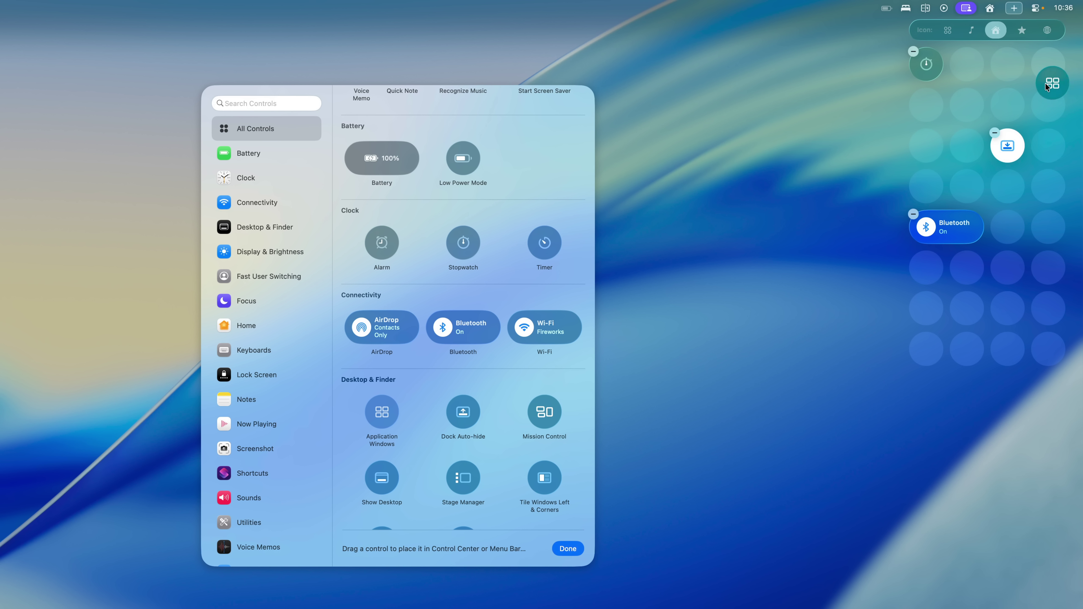
Place the Dark Mode and True Tone controls side by side in the row below Bluetooth
{"action": "scroll", "coordinate": [541, 349], "scroll_direction": "down", "scroll_amount": 5}
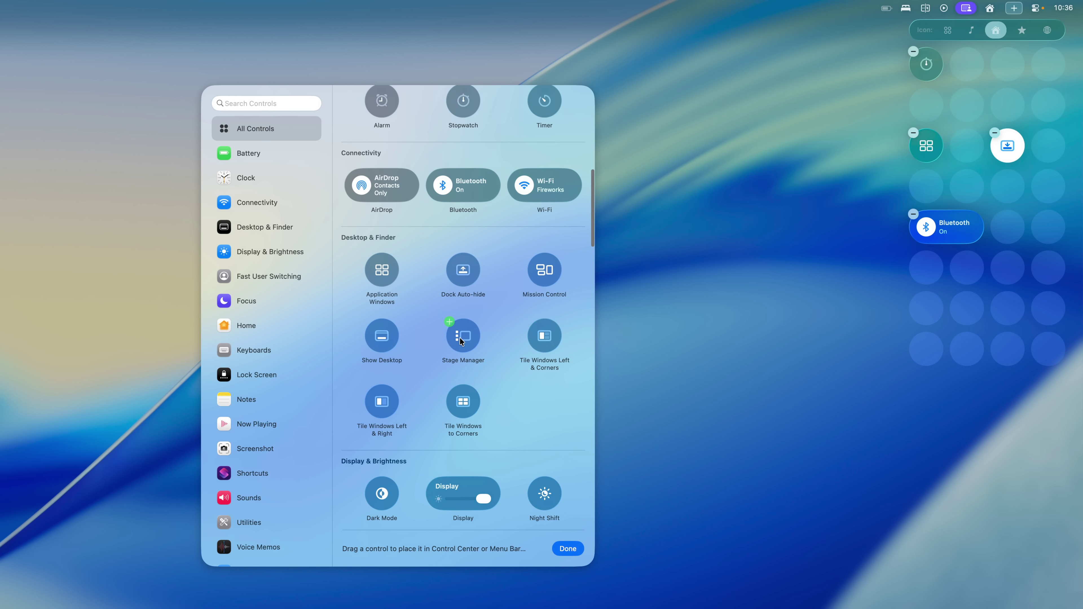
{"action": "scroll", "coordinate": [460, 341], "scroll_direction": "down", "scroll_amount": 5}
{"action": "left_click_drag", "start_coordinate": [381, 358], "coordinate": [929, 269]}
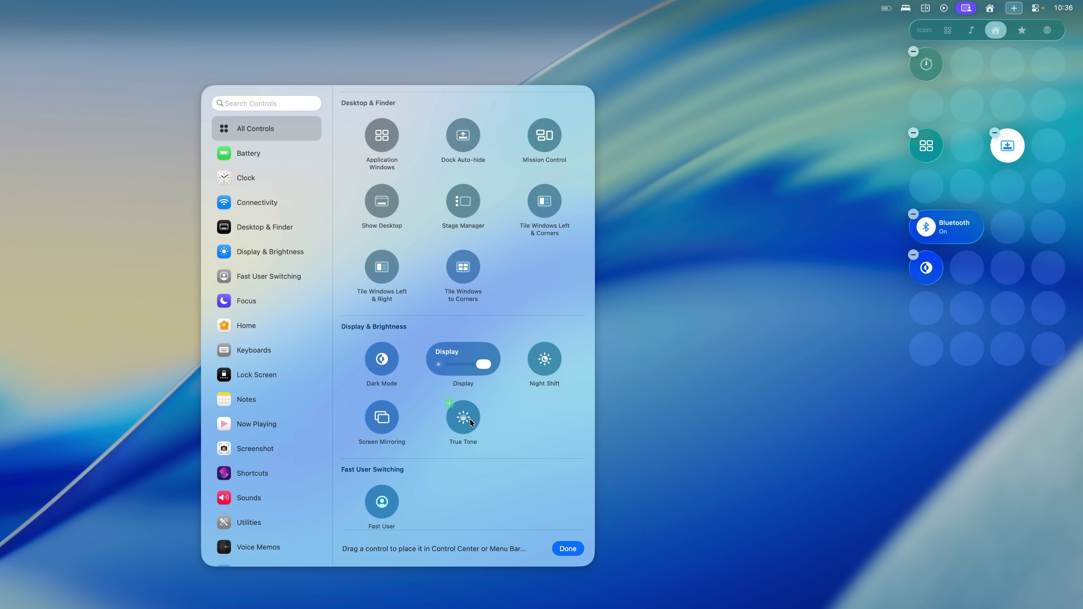
{"action": "left_click", "coordinate": [463, 417]}
Place Keyboard Brightness from the Keyboards category directly above Bluetooth and Recognize Music from Sounds directly below Dark Mode
{"action": "scroll", "coordinate": [420, 469], "scroll_direction": "down", "scroll_amount": 15}
{"action": "scroll", "coordinate": [286, 426], "scroll_direction": "down", "scroll_amount": 4}
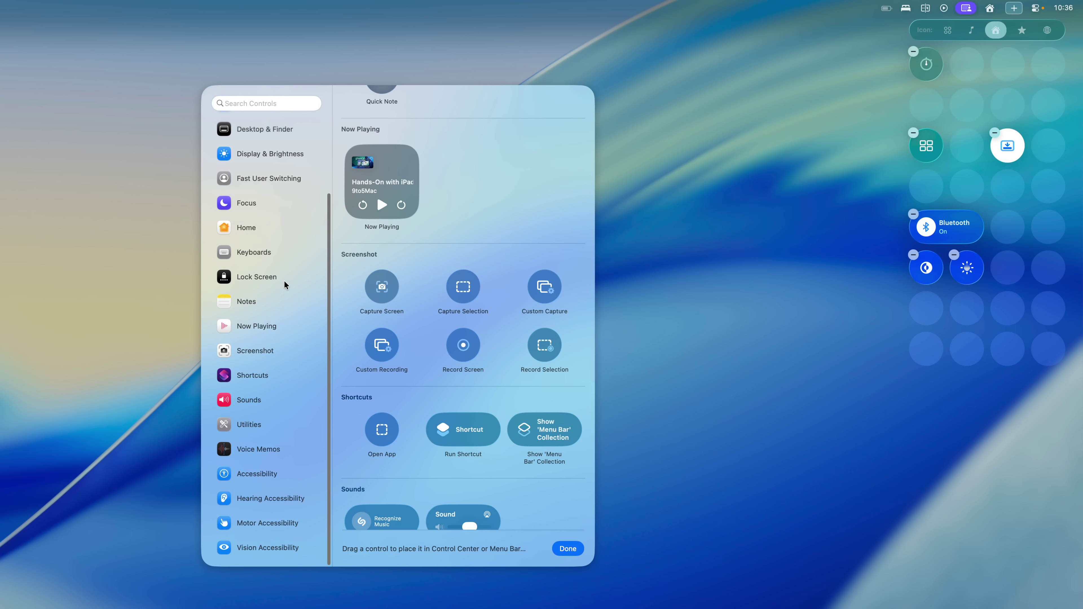
{"action": "left_click", "coordinate": [276, 252]}
{"action": "left_click", "coordinate": [262, 269]}
{"action": "left_click", "coordinate": [263, 254]}
{"action": "left_click_drag", "start_coordinate": [403, 132], "coordinate": [957, 172]}
{"action": "left_click", "coordinate": [237, 409]}
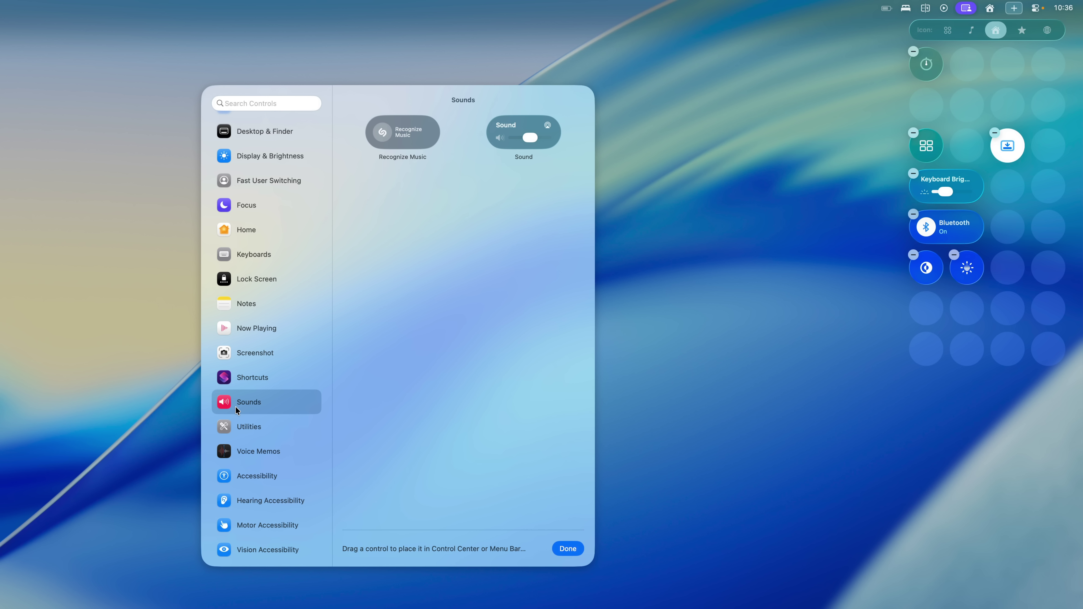
{"action": "left_click_drag", "start_coordinate": [409, 134], "coordinate": [938, 309]}
Place the Voice Memo control from the Voice Memos category beside Bluetooth and look through the accessibility categories
{"action": "left_click", "coordinate": [286, 460]}
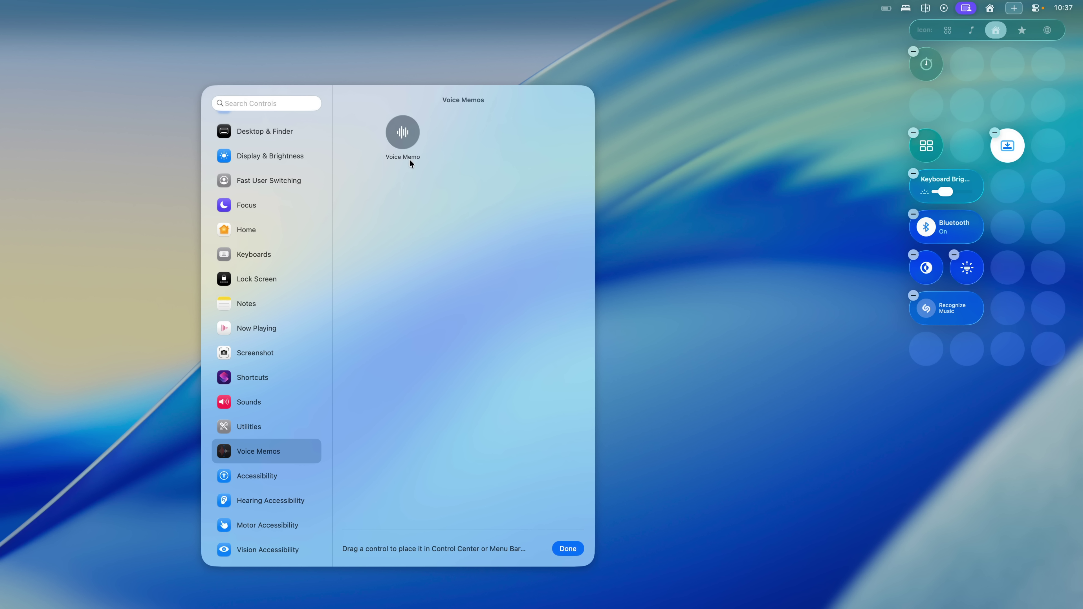
{"action": "left_click_drag", "start_coordinate": [409, 159], "coordinate": [1036, 224]}
{"action": "left_click", "coordinate": [264, 476]}
{"action": "left_click", "coordinate": [257, 501]}
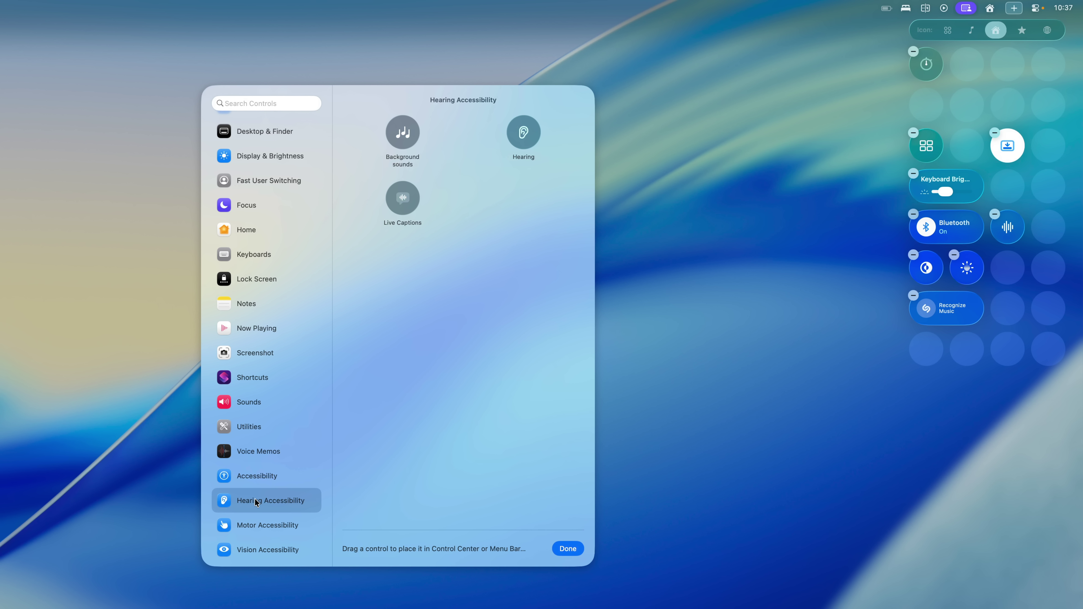
{"action": "left_click", "coordinate": [256, 521]}
Place the Alarm control from the Clock category beside True Tone and finish editing the house-icon Control Center
{"action": "scroll", "coordinate": [284, 353], "scroll_direction": "up", "scroll_amount": 5}
{"action": "scroll", "coordinate": [252, 253], "scroll_direction": "down", "scroll_amount": 1}
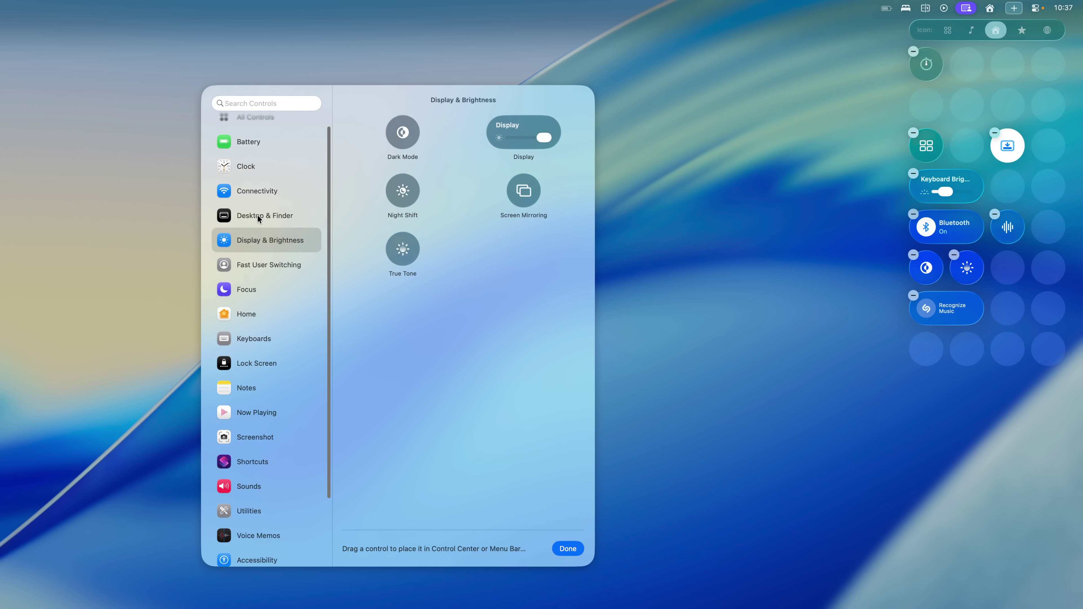
{"action": "left_click", "coordinate": [258, 217]}
{"action": "left_click", "coordinate": [261, 193]}
{"action": "left_click", "coordinate": [262, 171]}
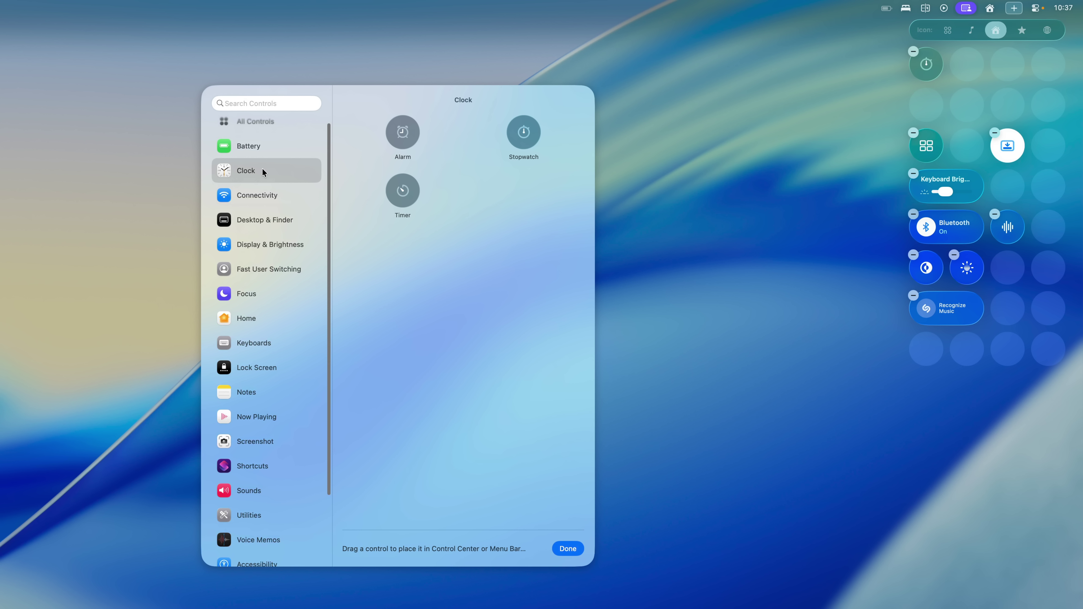
{"action": "left_click_drag", "start_coordinate": [402, 132], "coordinate": [1006, 267]}
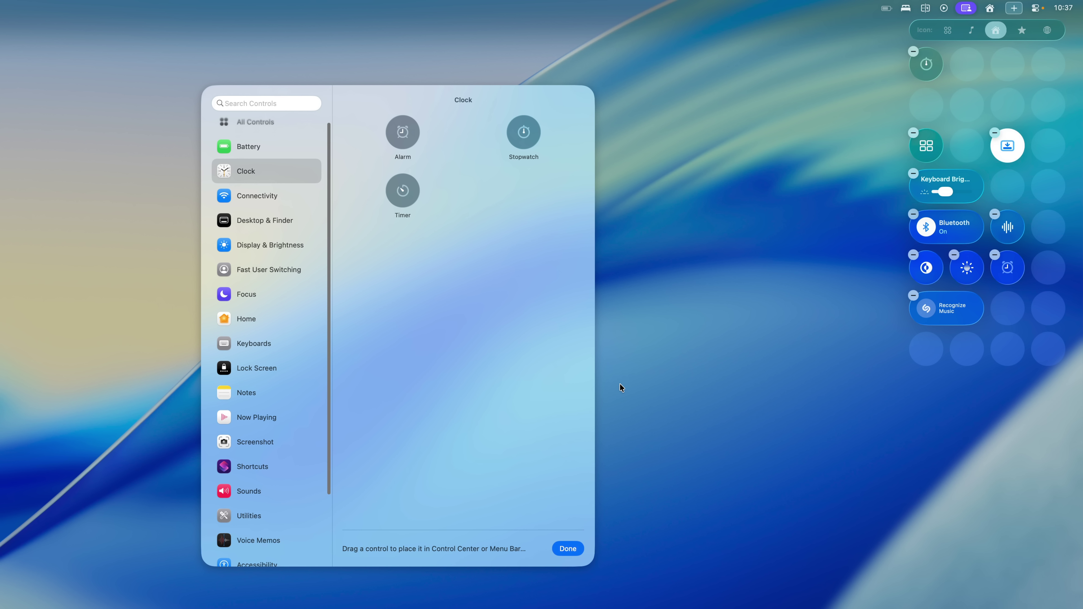
{"action": "key", "text": "Return"}
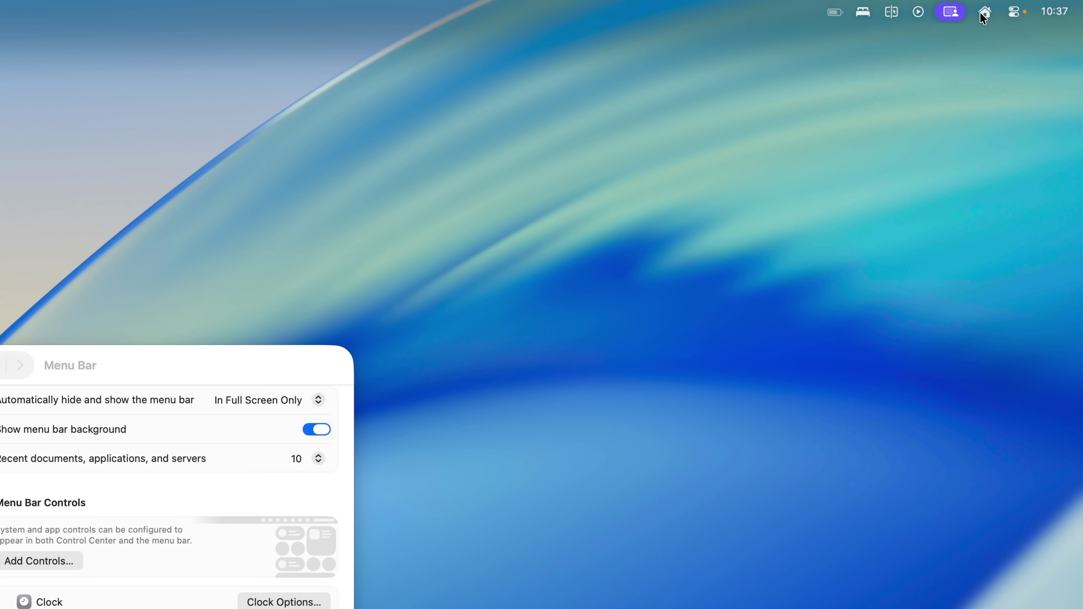
View the updated house-icon Control Center alongside the original one by alternating between the two
{"action": "left_click", "coordinate": [1016, 7]}
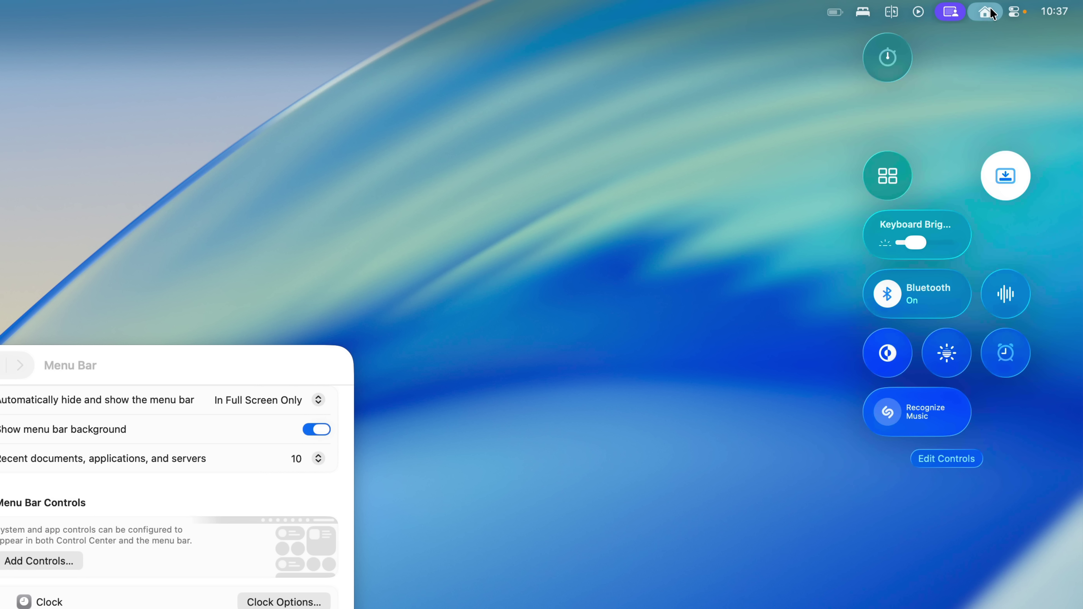
{"action": "left_click", "coordinate": [1017, 15]}
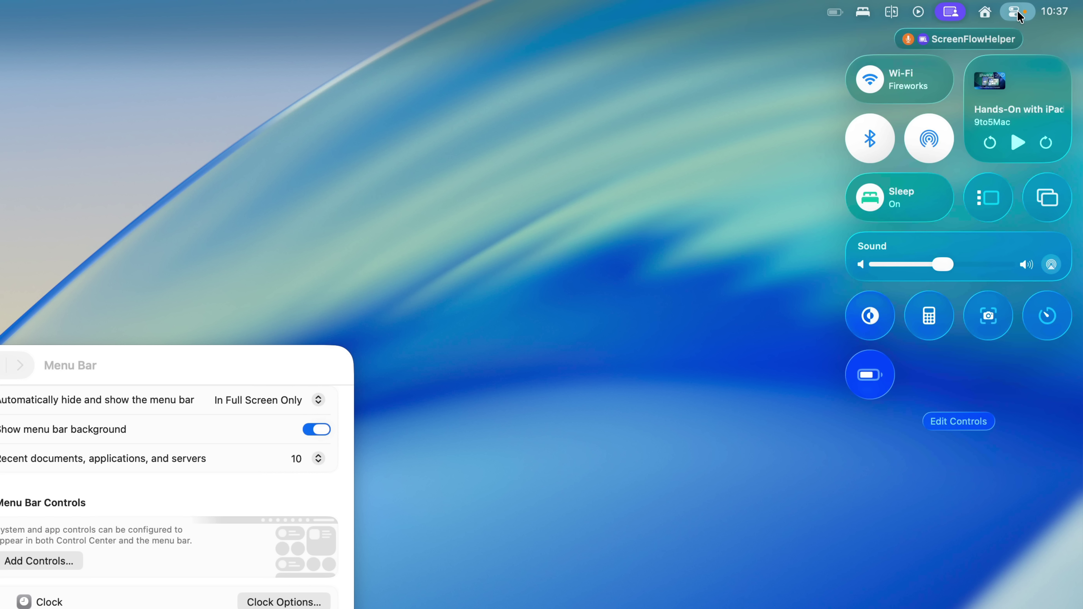
{"action": "left_click", "coordinate": [982, 16]}
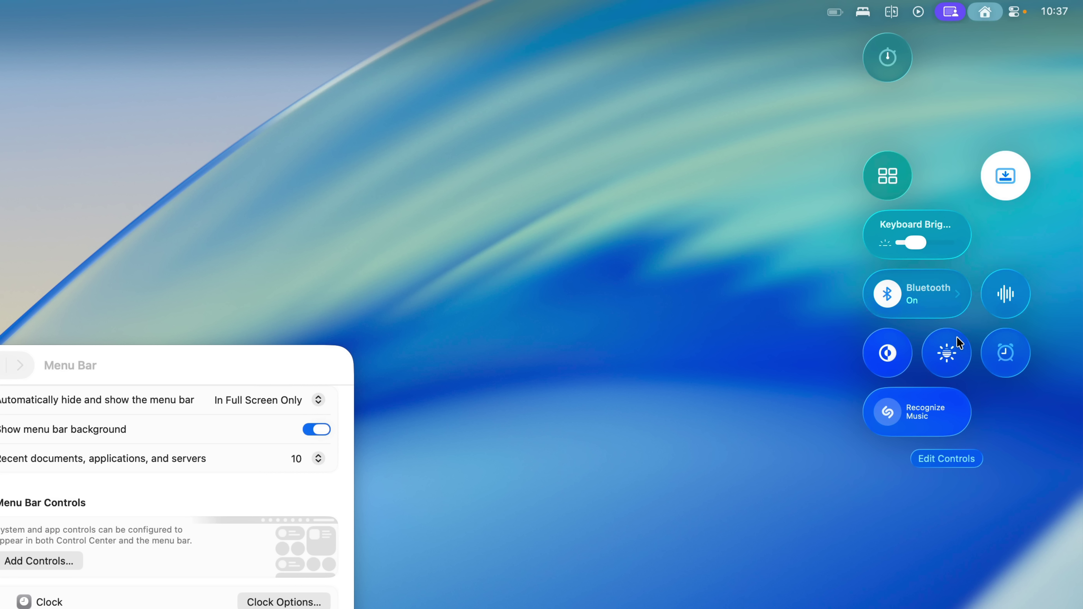
Edit the house-icon Control Center, moving Dock Auto-hide beside Stopwatch as a two-by-two tile and Application Windows directly below Stopwatch
{"action": "left_click", "coordinate": [953, 463]}
{"action": "left_click_drag", "start_coordinate": [961, 211], "coordinate": [900, 97]}
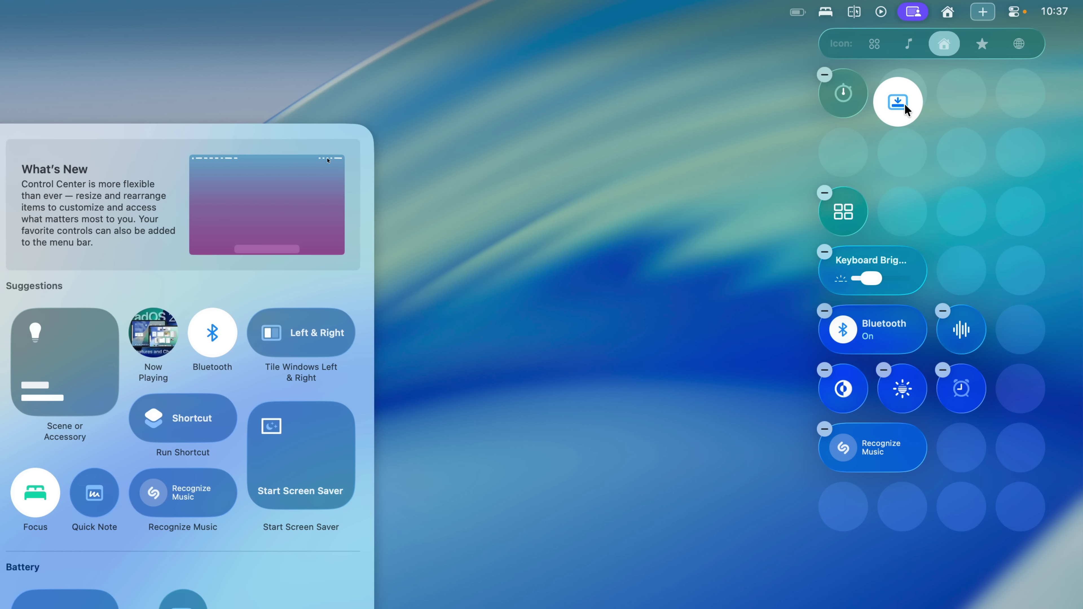
{"action": "right_click", "coordinate": [901, 109]}
{"action": "left_click", "coordinate": [921, 172]}
{"action": "left_click_drag", "start_coordinate": [859, 232], "coordinate": [851, 159]}
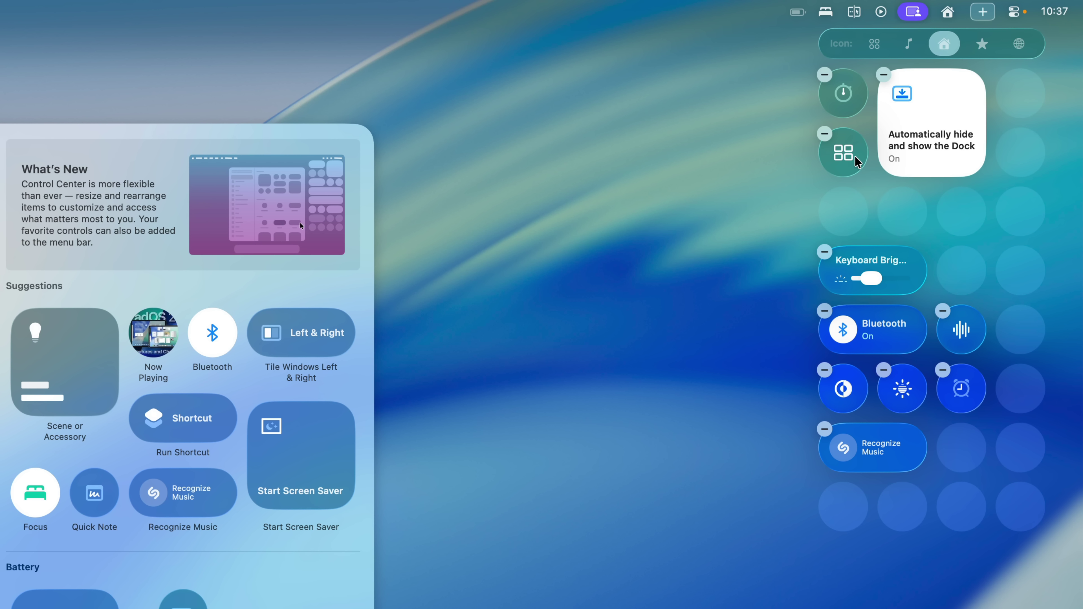
Arrange Keyboard Brightness and Bluetooth in row three, Recognize Music, True Tone and Dark Mode in row four, and Voice Memo above Alarm in the last column
{"action": "left_click_drag", "start_coordinate": [899, 271], "coordinate": [903, 230]}
{"action": "left_click_drag", "start_coordinate": [882, 329], "coordinate": [994, 210]}
{"action": "left_click_drag", "start_coordinate": [882, 447], "coordinate": [878, 271]}
{"action": "left_click_drag", "start_coordinate": [961, 329], "coordinate": [1025, 100]}
{"action": "left_click_drag", "start_coordinate": [961, 388], "coordinate": [1019, 152]}
{"action": "left_click_drag", "start_coordinate": [902, 388], "coordinate": [961, 270]}
{"action": "left_click_drag", "start_coordinate": [866, 394], "coordinate": [1037, 280]}
{"action": "left_click", "coordinate": [732, 326]}
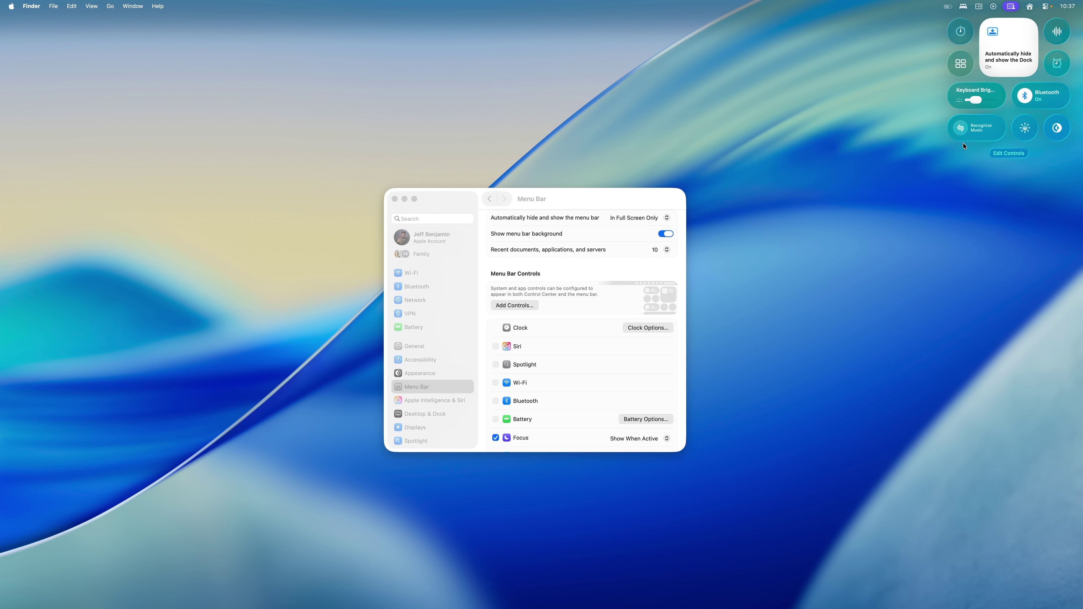
Try out the Dock auto-hide, Application Windows and Dark Mode controls, restoring each to its original state, and close the Control Center
{"action": "left_click", "coordinate": [1011, 52]}
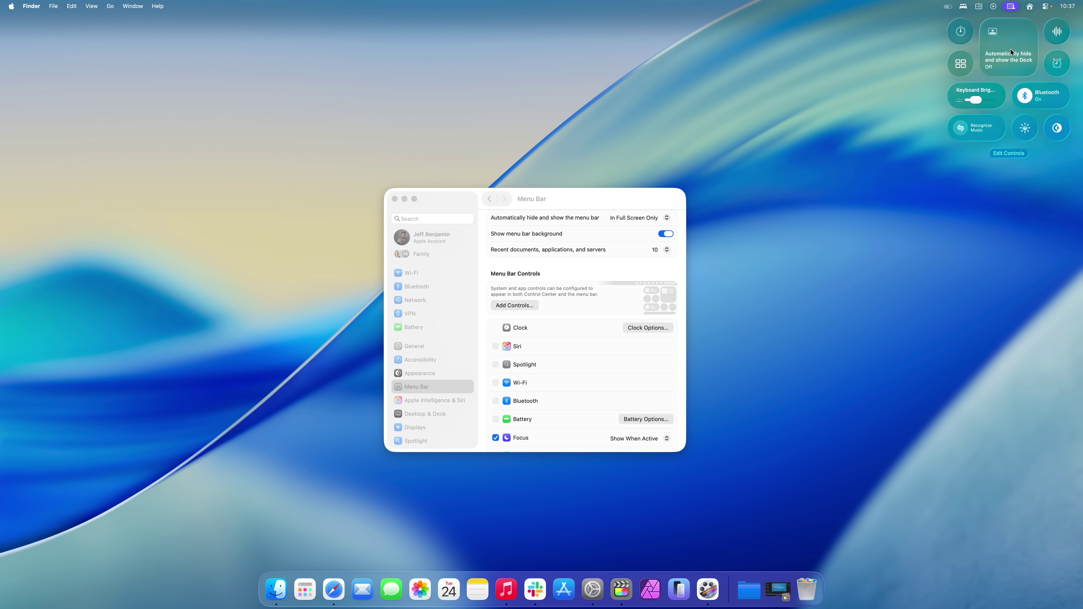
{"action": "left_click", "coordinate": [1011, 51]}
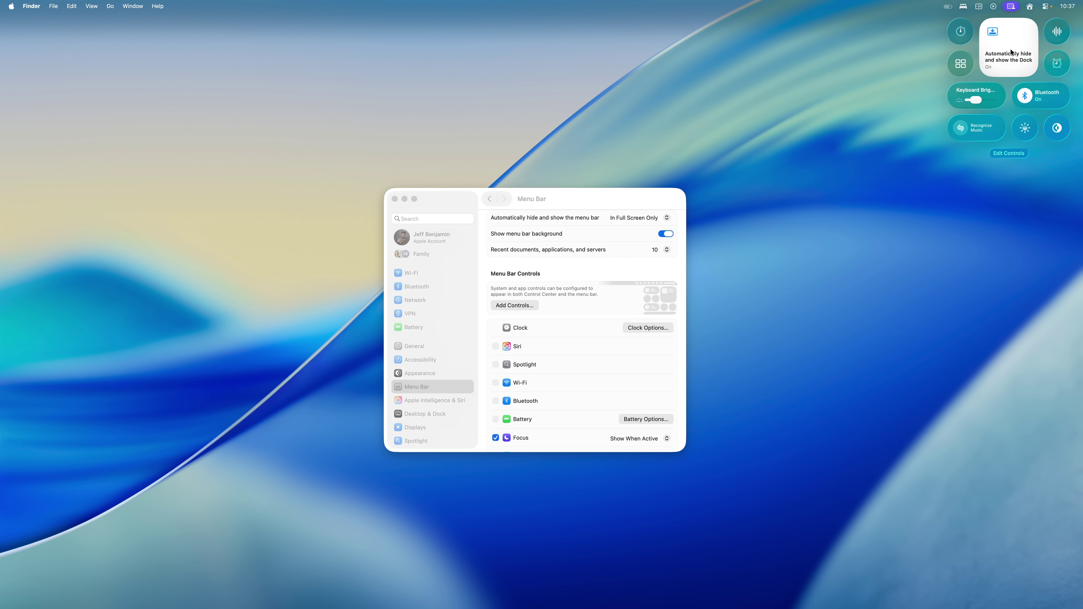
{"action": "left_click", "coordinate": [960, 64]}
{"action": "left_click", "coordinate": [960, 66]}
{"action": "left_click", "coordinate": [1049, 130]}
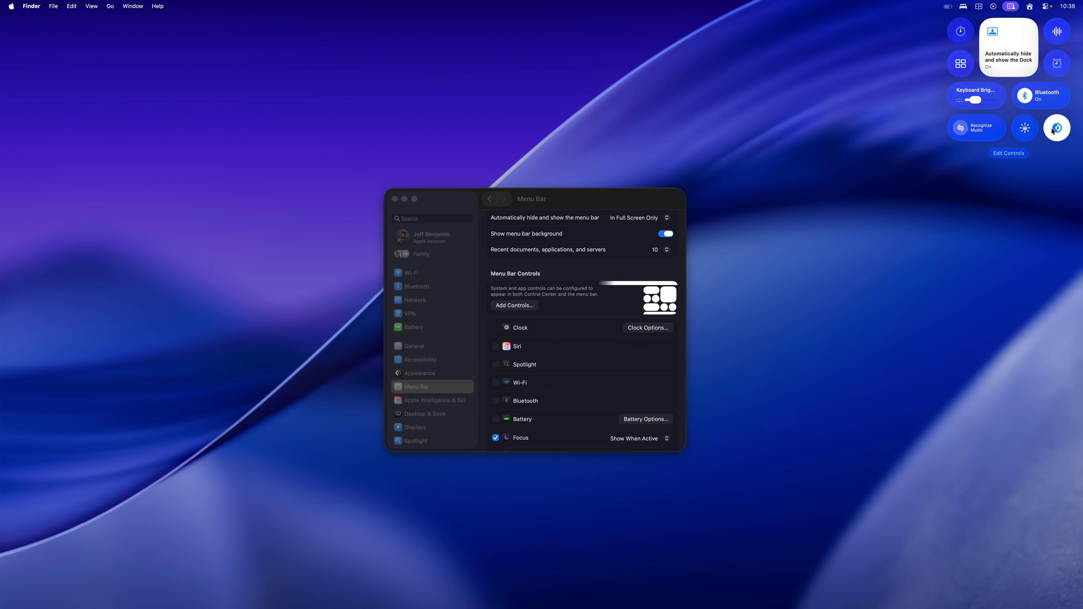
{"action": "left_click", "coordinate": [1052, 130]}
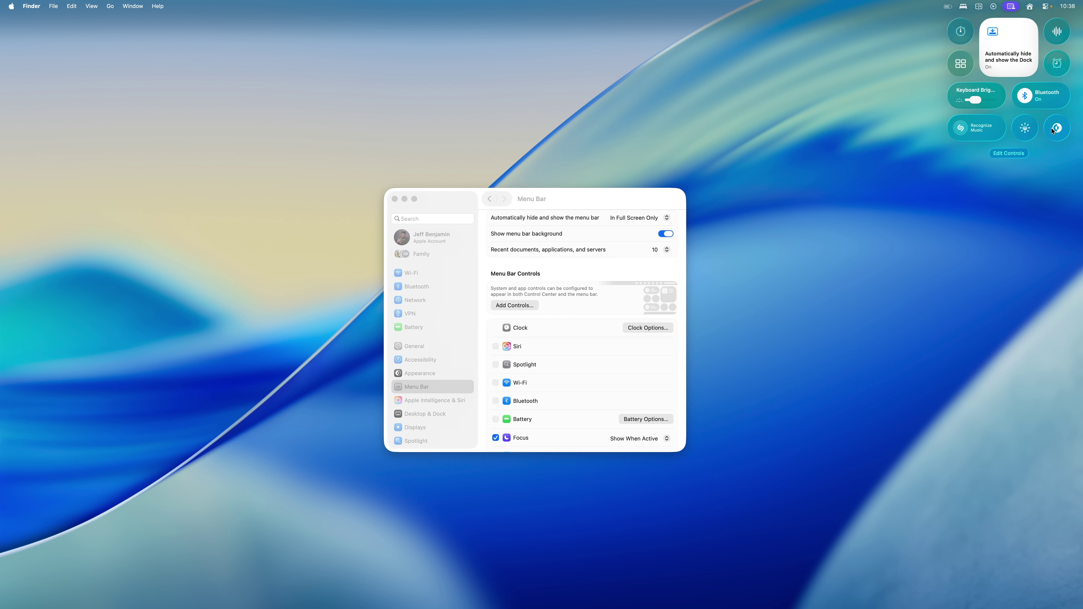
{"action": "left_click", "coordinate": [1029, 9]}
{"action": "left_click", "coordinate": [1045, 7]}
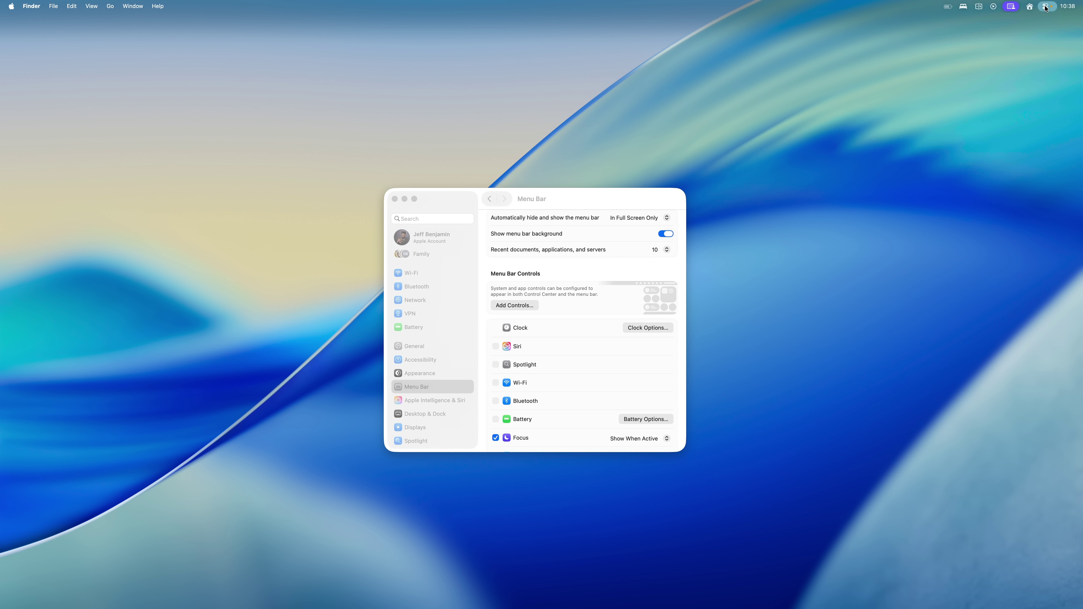
{"action": "left_click", "coordinate": [1045, 7]}
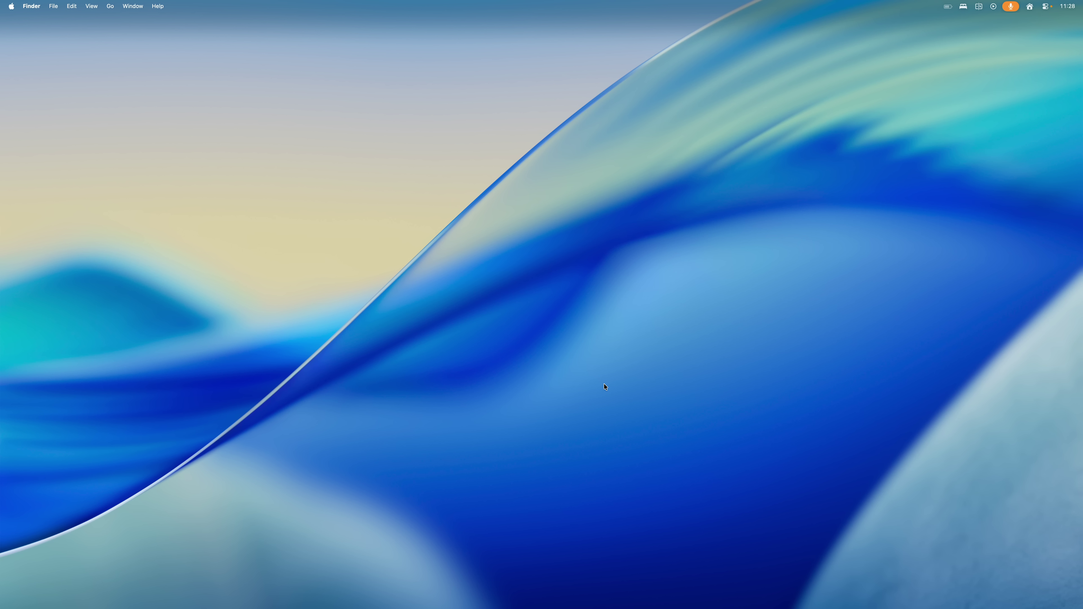
Switch to iPhone Mirroring and launch the Vitruvian app on the mirrored iPhone
{"action": "mouse_move", "coordinate": [617, 607]}
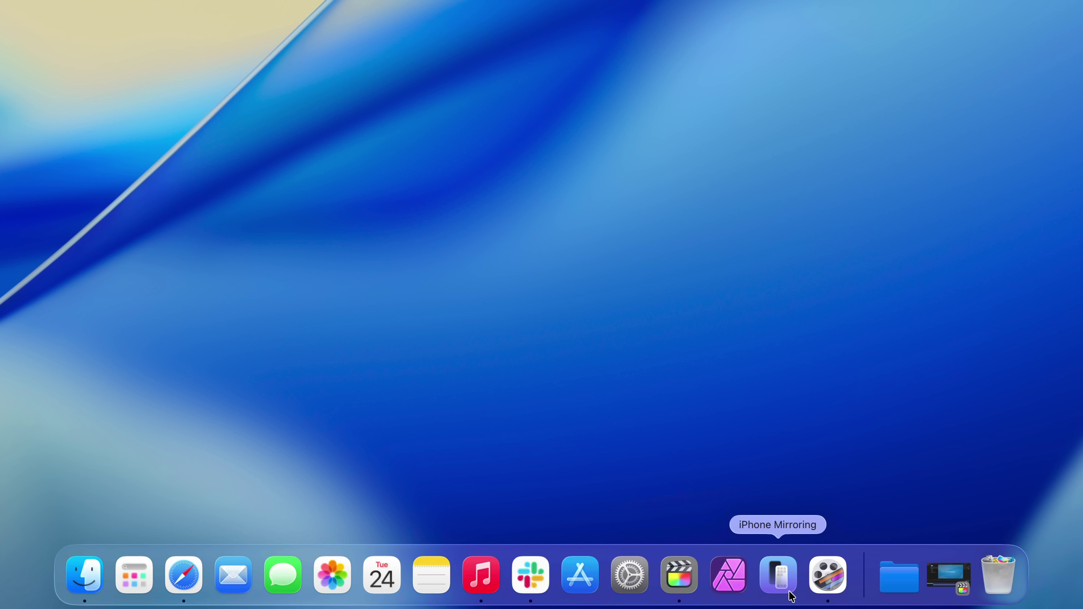
{"action": "left_click", "coordinate": [788, 596]}
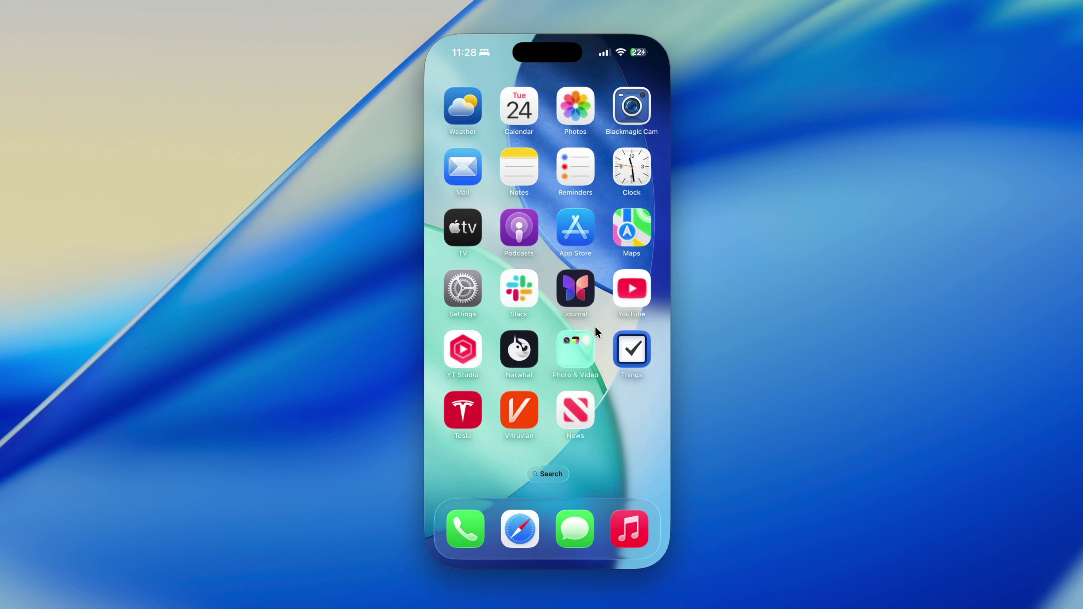
{"action": "left_click", "coordinate": [528, 420]}
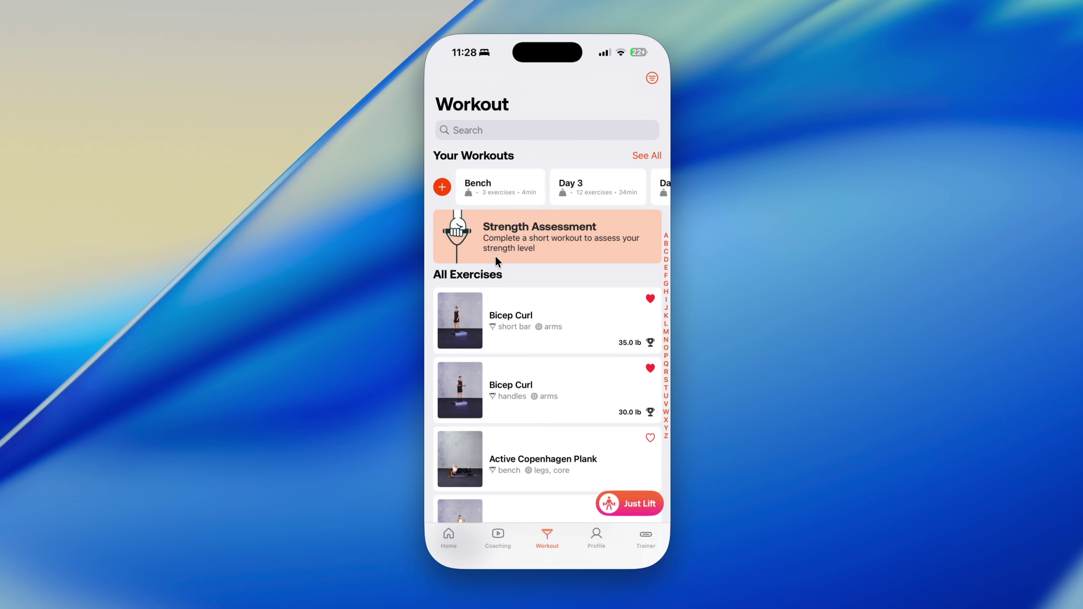
Search the exercises for "bar", open Shoulder Press, and connect the trainer to start the workout
{"action": "left_click", "coordinate": [541, 133]}
{"action": "type", "text": "bar"}
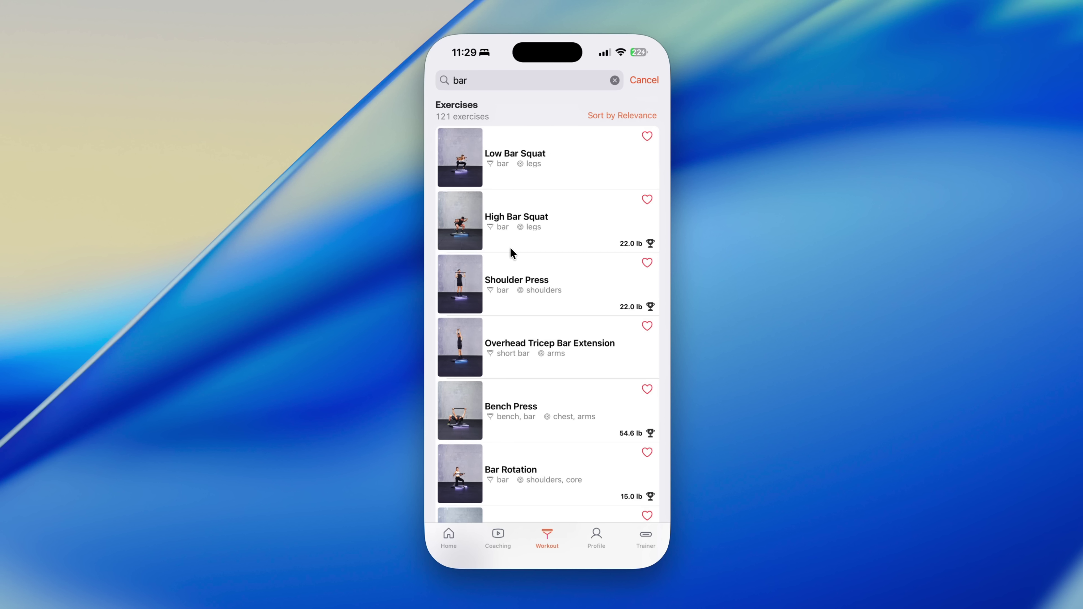
{"action": "left_click", "coordinate": [504, 284]}
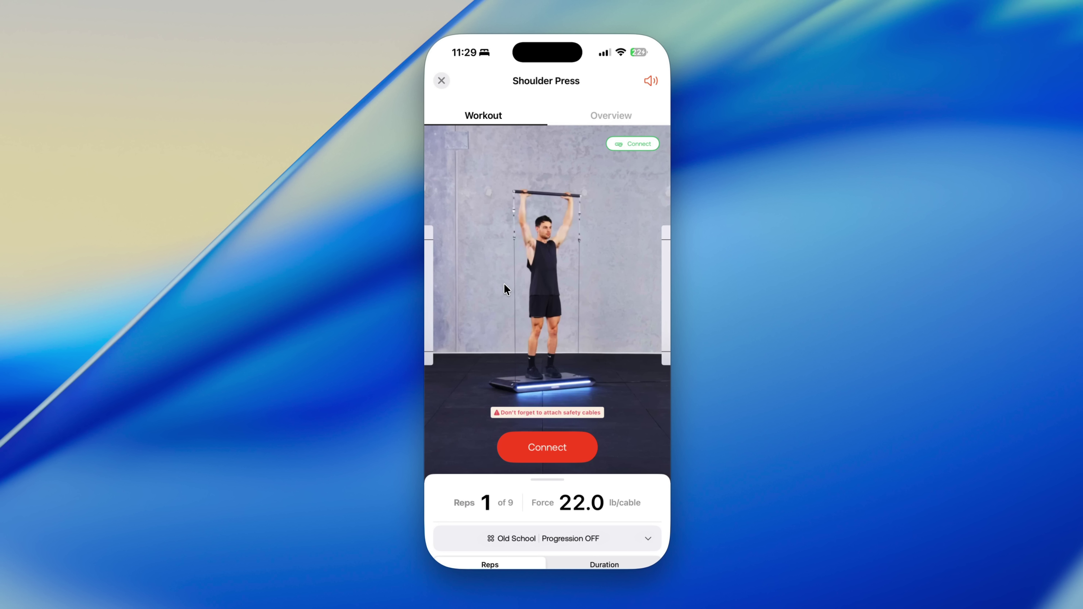
{"action": "left_click", "coordinate": [547, 447]}
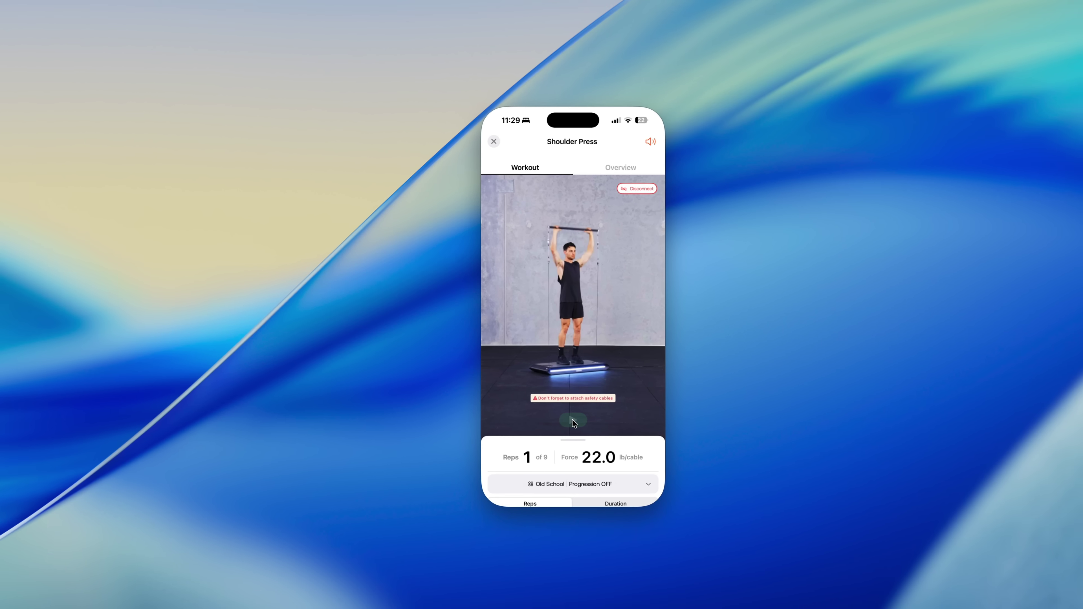
{"action": "left_click", "coordinate": [572, 420]}
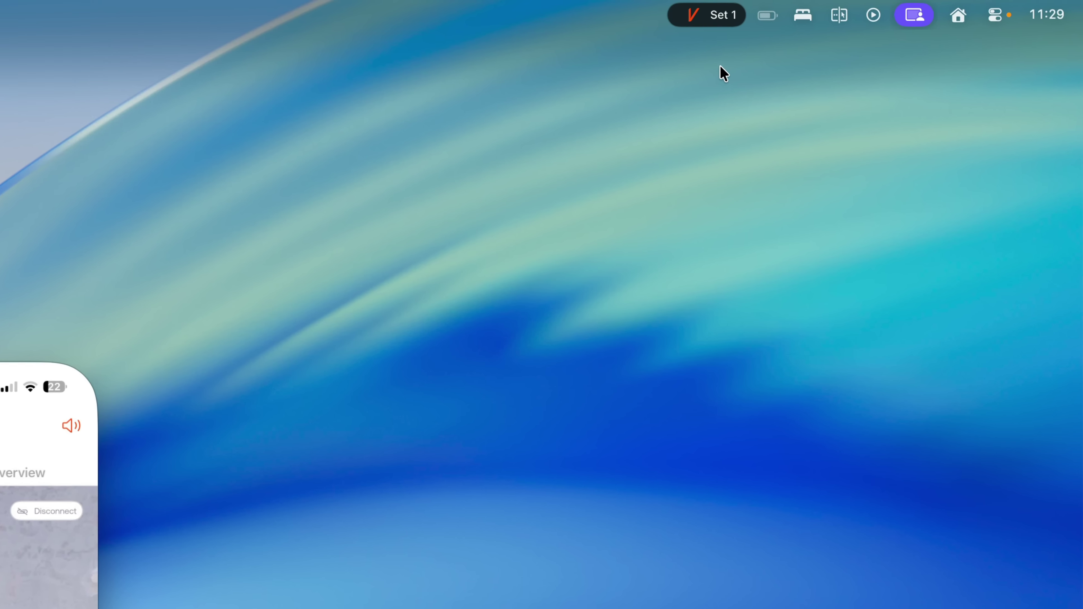
Expand and collapse the workout's Live Activity in the menu bar, and close the iPhone Mirroring window
{"action": "left_click", "coordinate": [717, 18]}
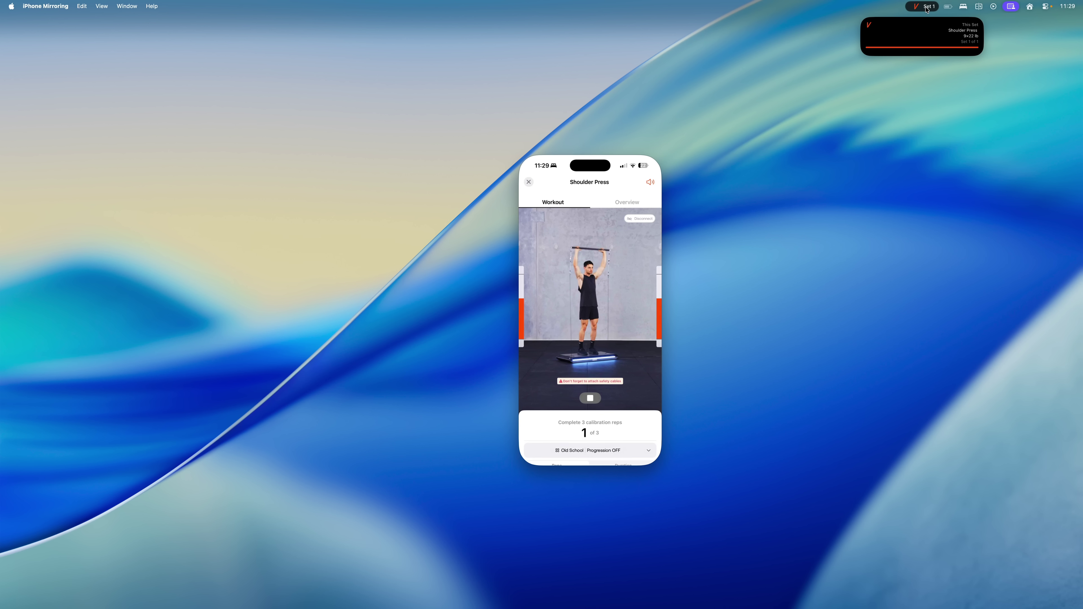
{"action": "left_click", "coordinate": [590, 232]}
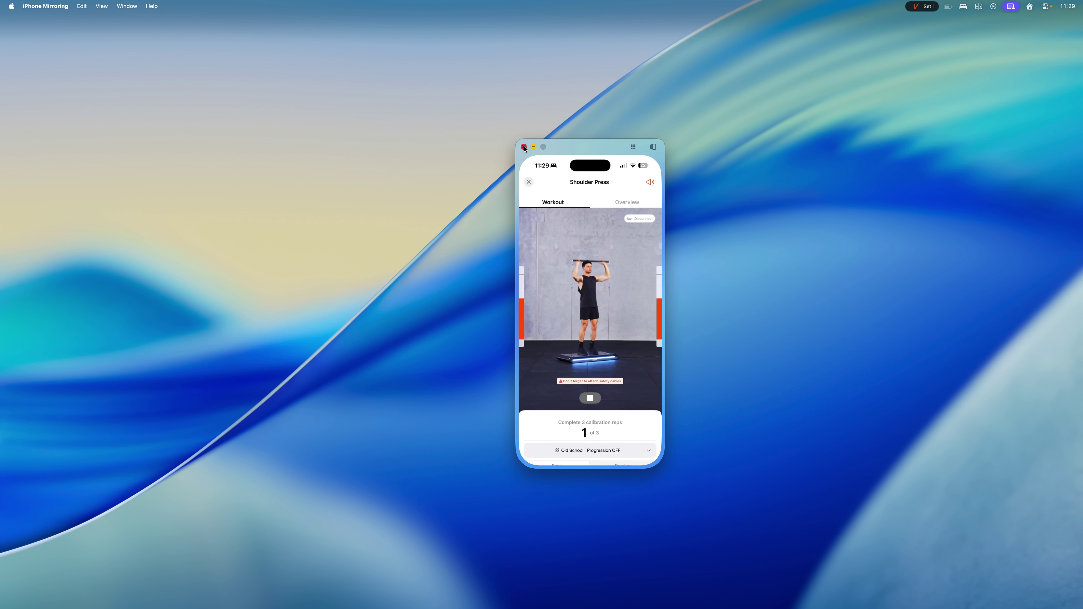
{"action": "left_click", "coordinate": [524, 147]}
Follow the Shoulder Press workout's progress in its expanded menu bar Live Activity
{"action": "left_click", "coordinate": [924, 8]}
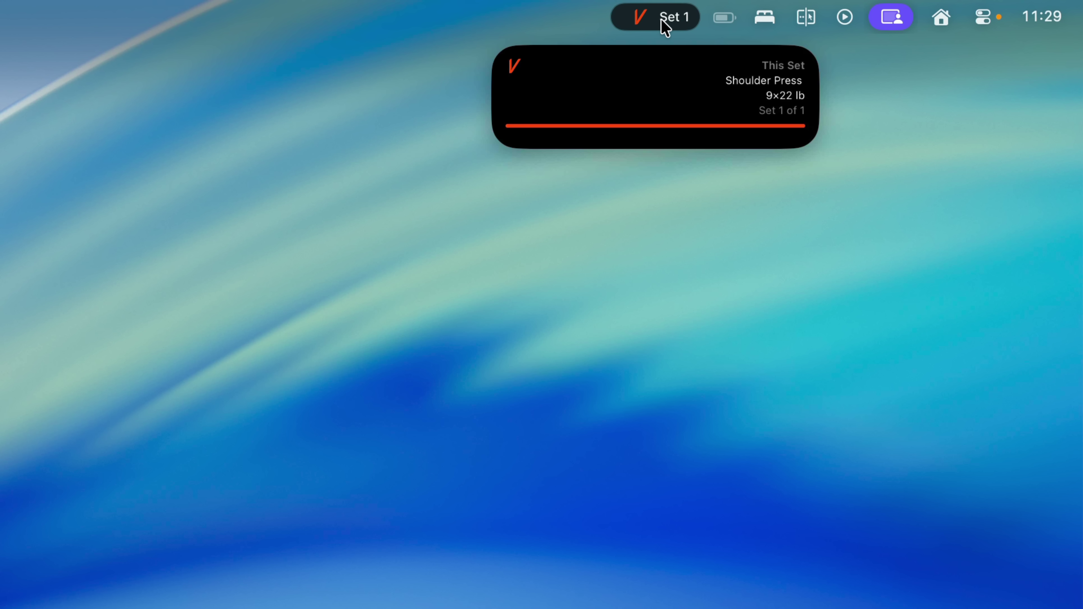
{"action": "left_click", "coordinate": [663, 21]}
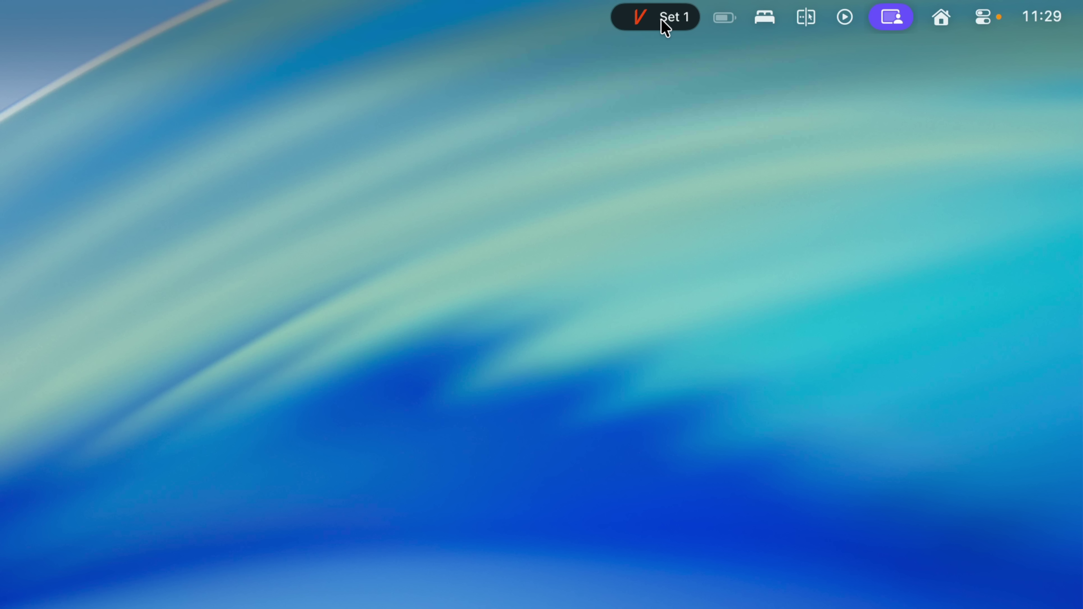
{"action": "left_click", "coordinate": [663, 22]}
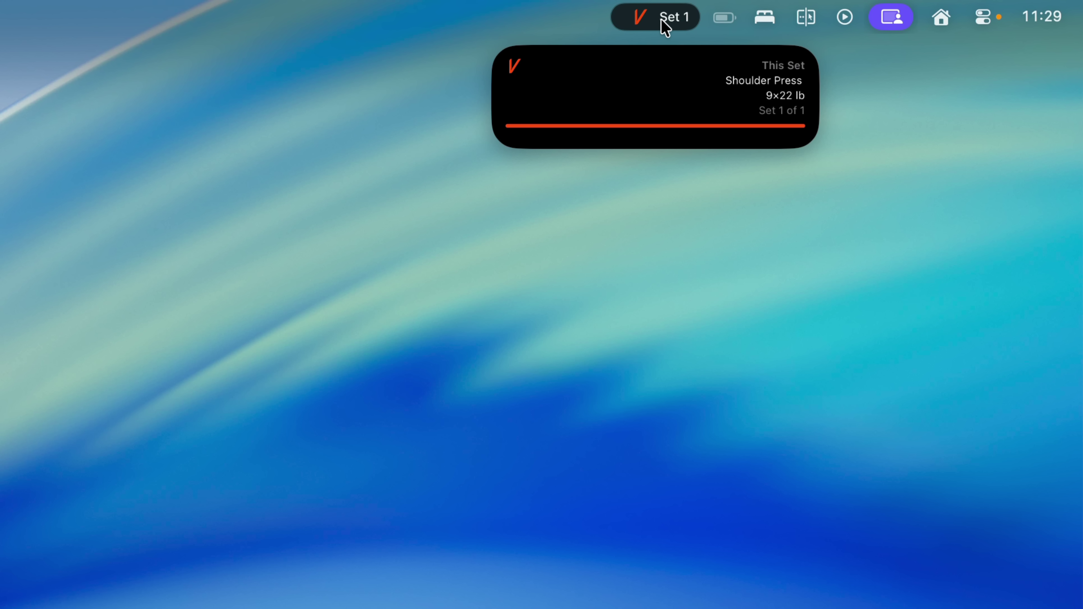
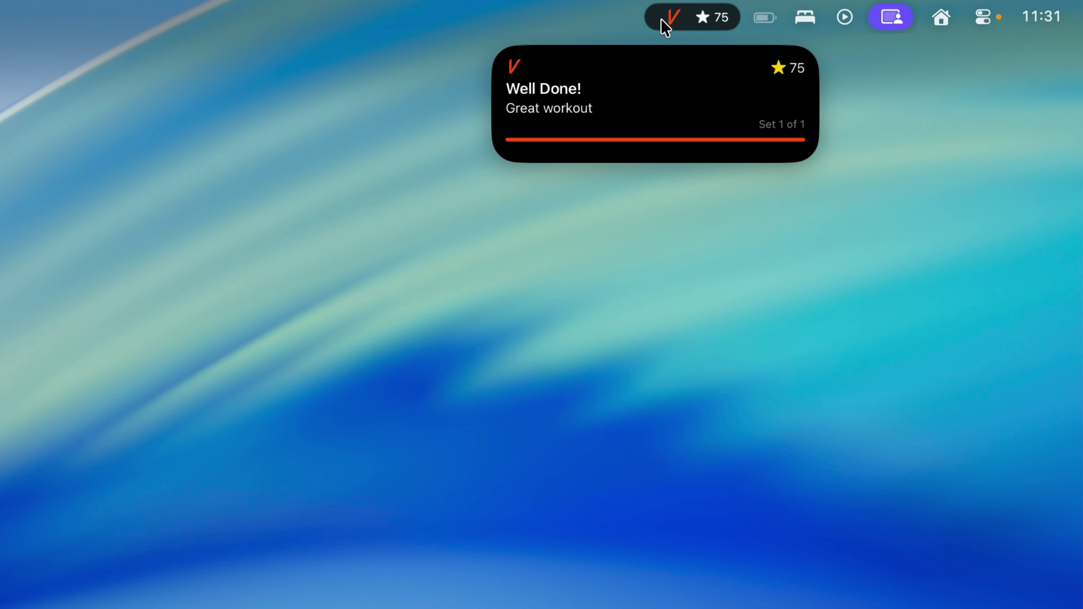
{"action": "left_click", "coordinate": [590, 273]}
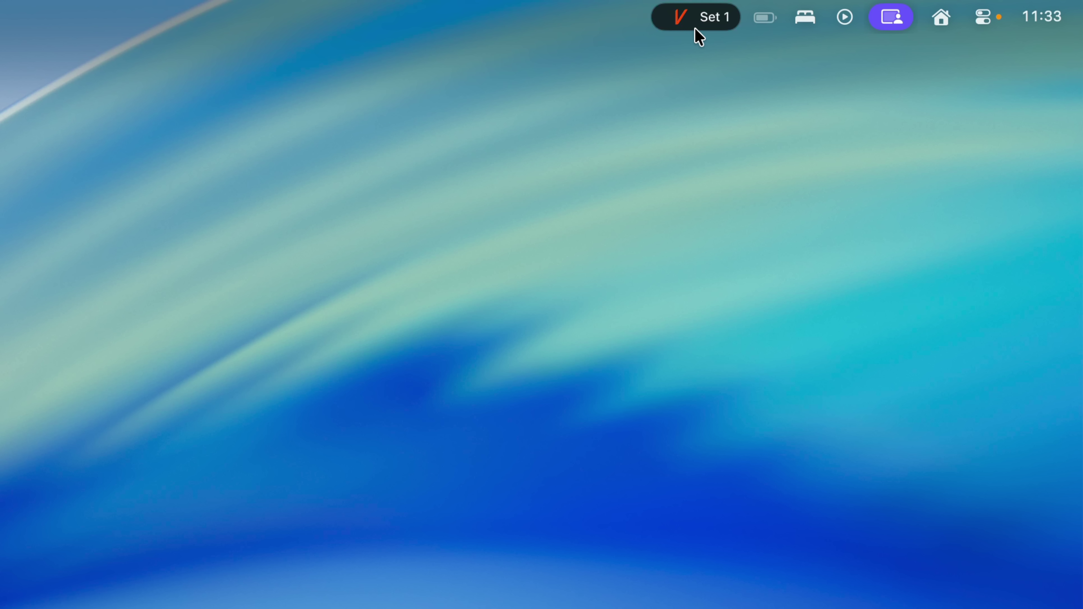
{"action": "left_click", "coordinate": [704, 25]}
{"action": "mouse_move", "coordinate": [696, 148]}
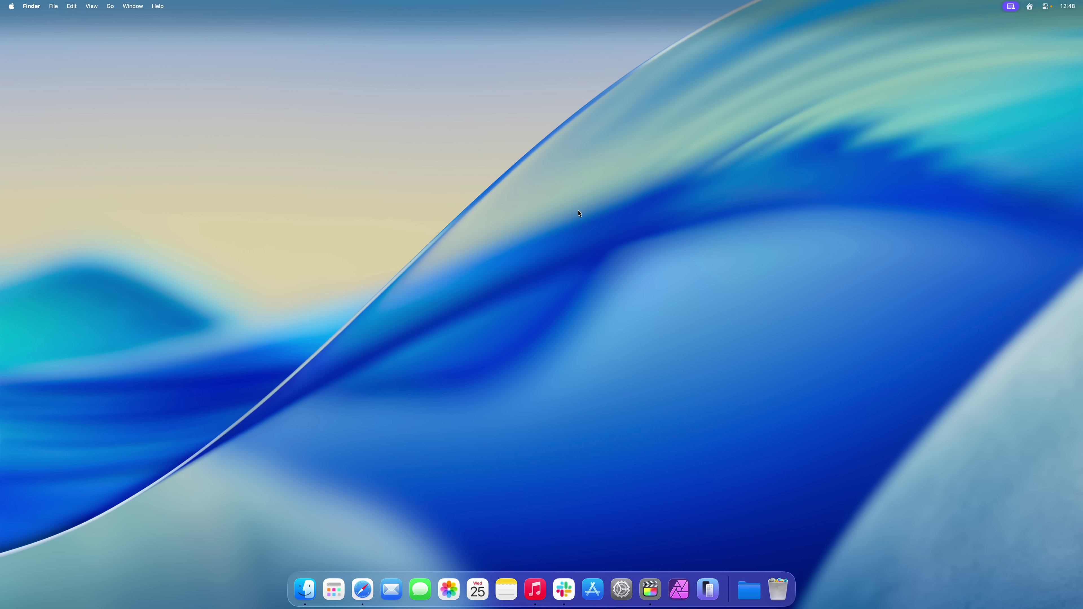
Open Spotlight Search to view its redesigned search field and category shortcuts, and dismiss it
{"action": "key", "text": "super+space"}
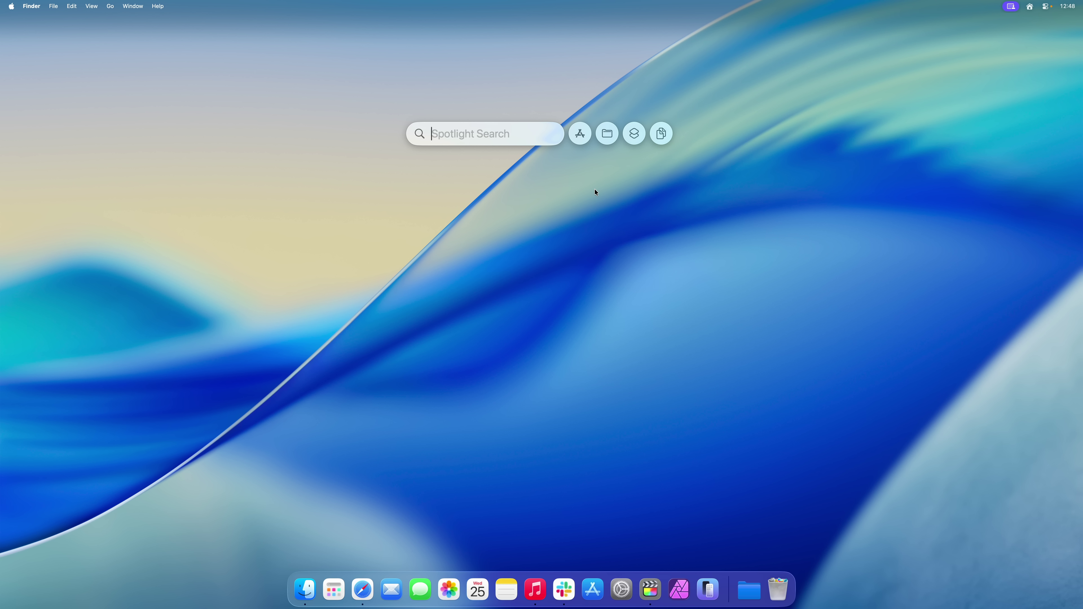
{"action": "key", "text": "Escape"}
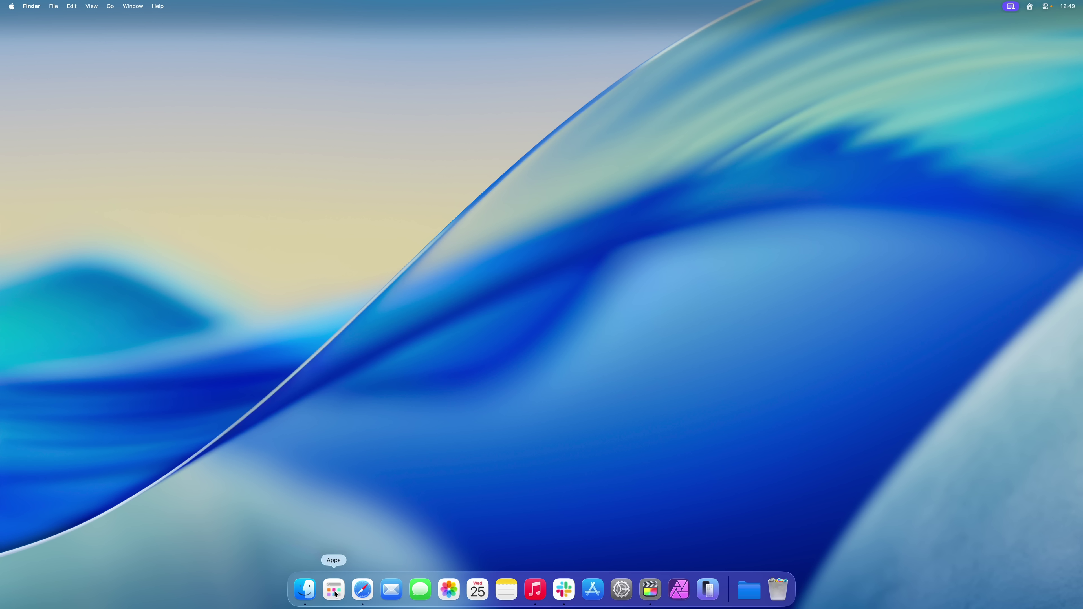
Open the Apps view and expand the Suggestions category to see its additional apps, and collapse it again
{"action": "left_click", "coordinate": [102, 573]}
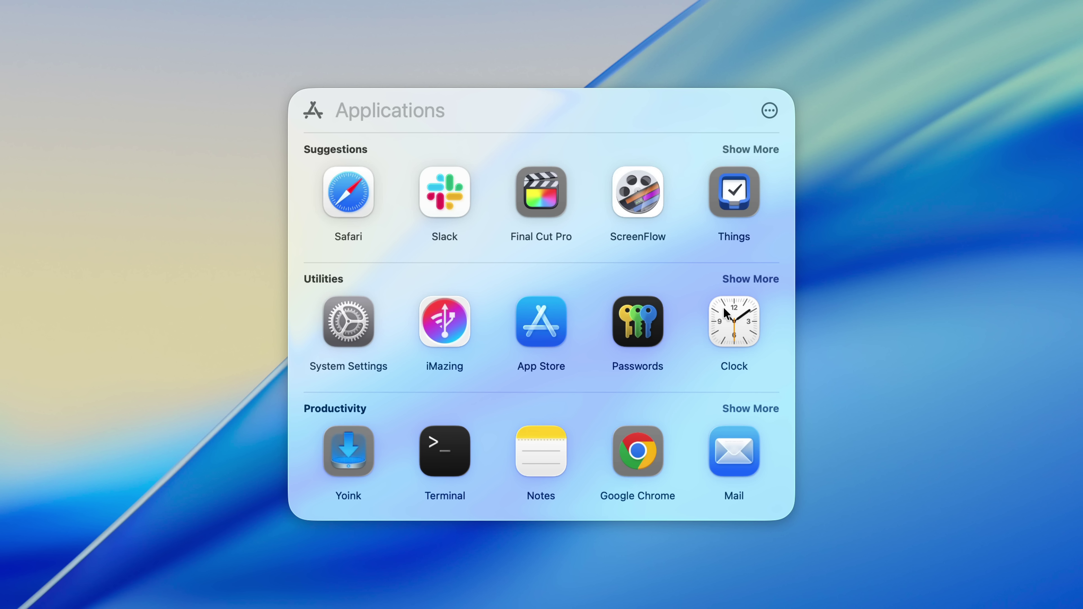
{"action": "left_click", "coordinate": [758, 149]}
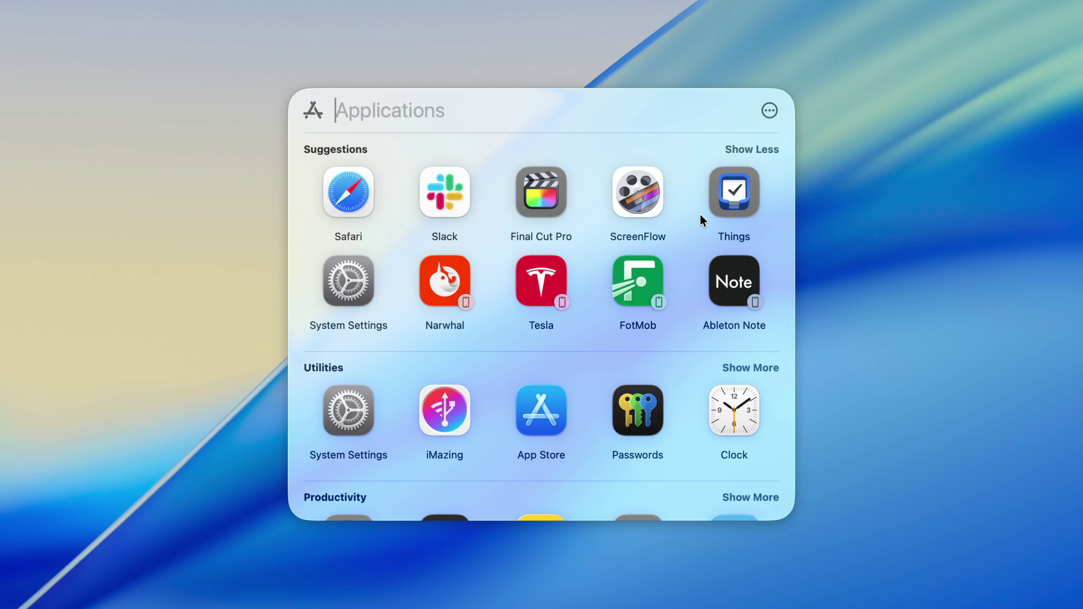
{"action": "left_click", "coordinate": [765, 149]}
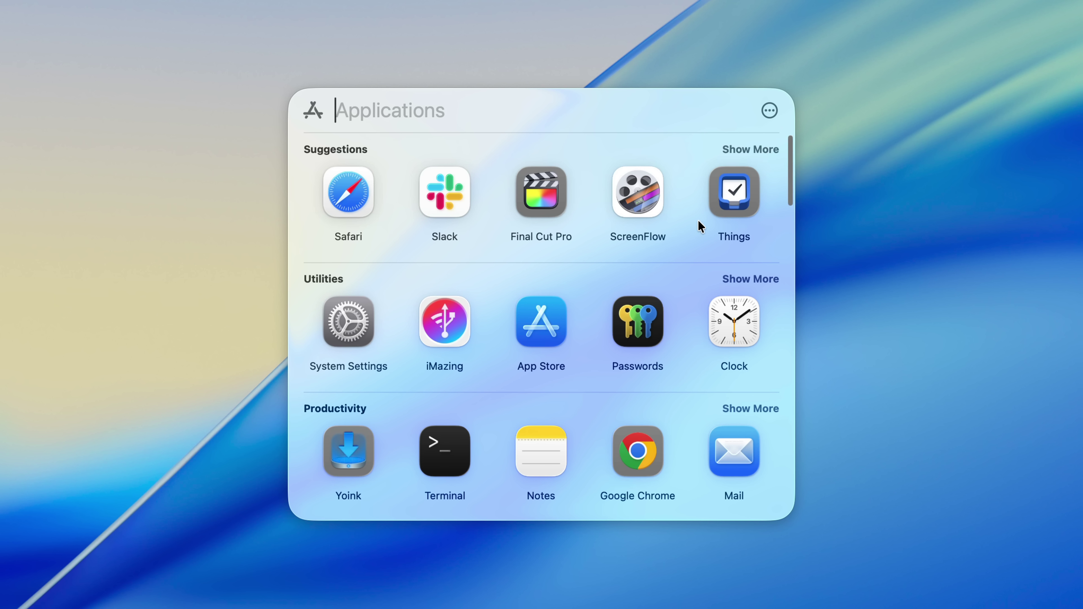
Expand the Utilities category, look through all of its Mac and iPhone apps, and collapse it again
{"action": "left_click", "coordinate": [761, 278]}
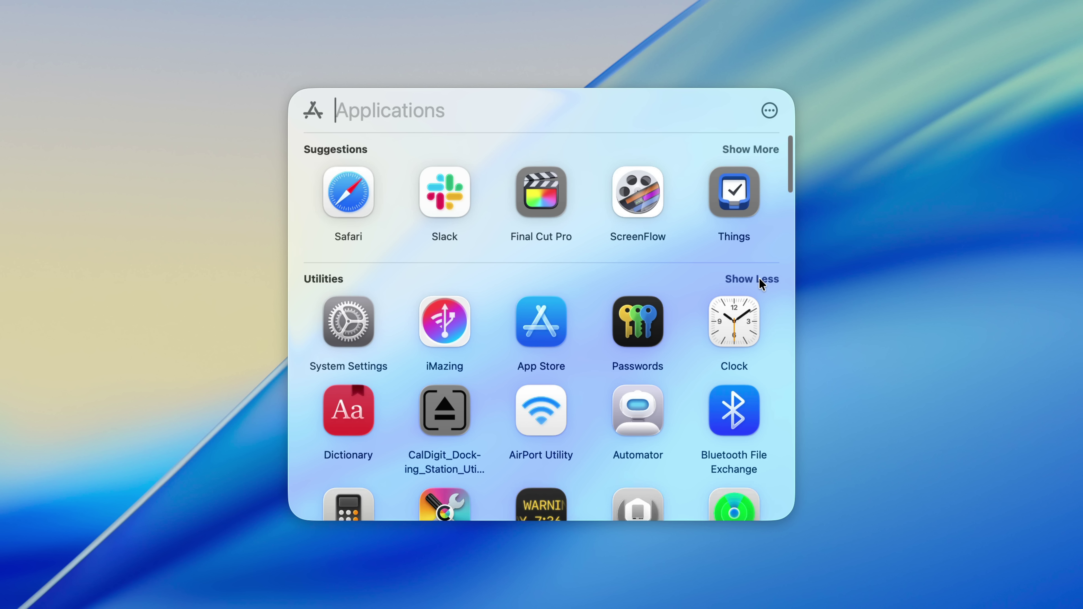
{"action": "scroll", "coordinate": [746, 361], "scroll_direction": "down", "scroll_amount": 3}
{"action": "scroll", "coordinate": [746, 359], "scroll_direction": "down", "scroll_amount": 10}
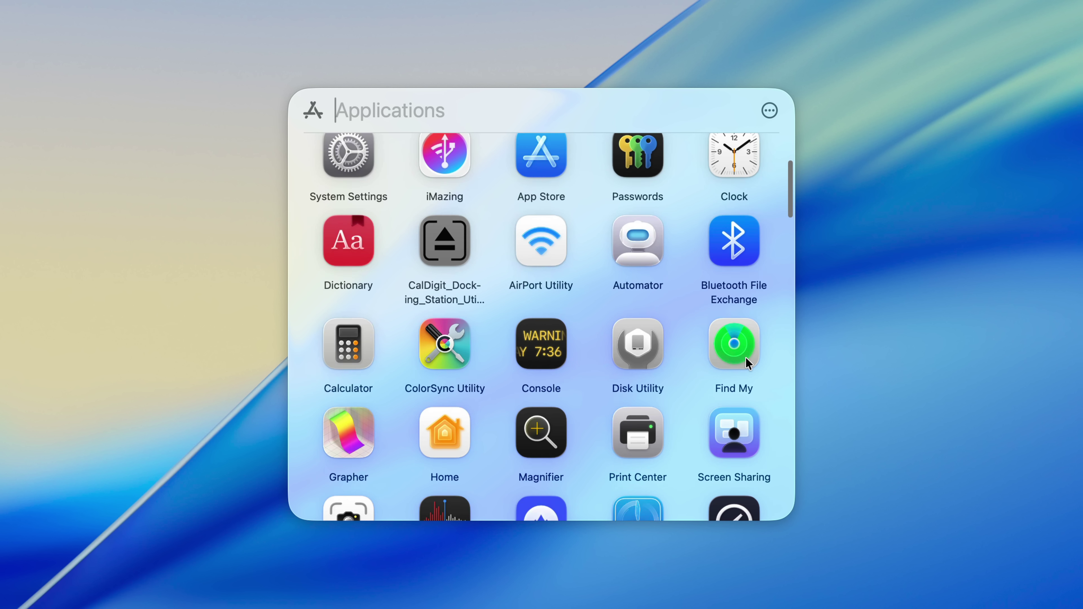
{"action": "scroll", "coordinate": [747, 364], "scroll_direction": "down", "scroll_amount": 4}
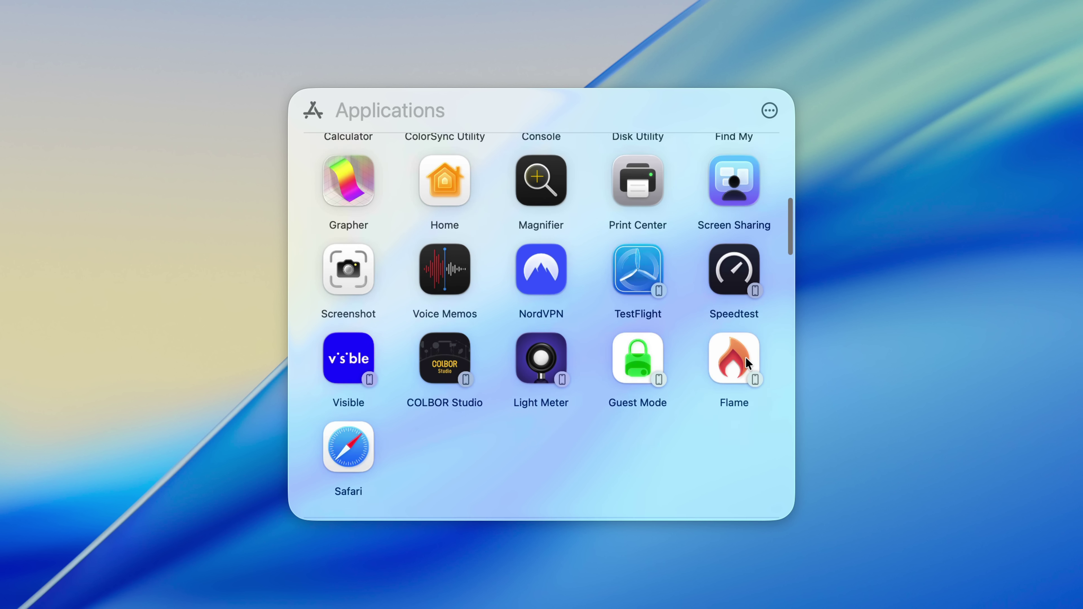
{"action": "scroll", "coordinate": [747, 364], "scroll_direction": "up", "scroll_amount": 5}
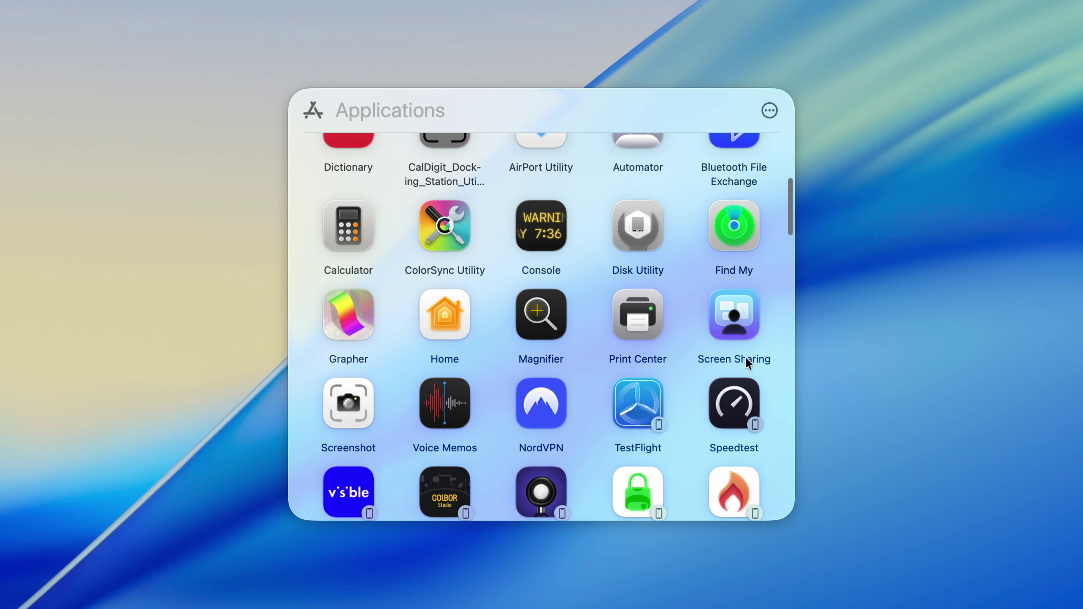
{"action": "scroll", "coordinate": [746, 351], "scroll_direction": "up", "scroll_amount": 8}
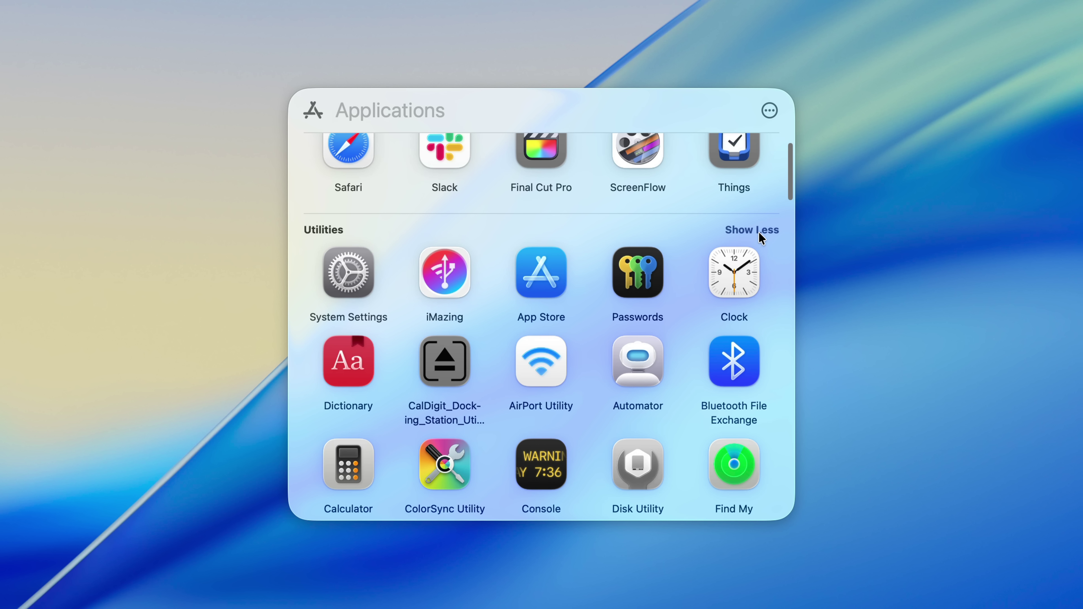
{"action": "left_click", "coordinate": [758, 231]}
Look through the remaining app categories, from Productivity to Other, including the apps that come from the iPhone
{"action": "scroll", "coordinate": [719, 329], "scroll_direction": "down", "scroll_amount": 6}
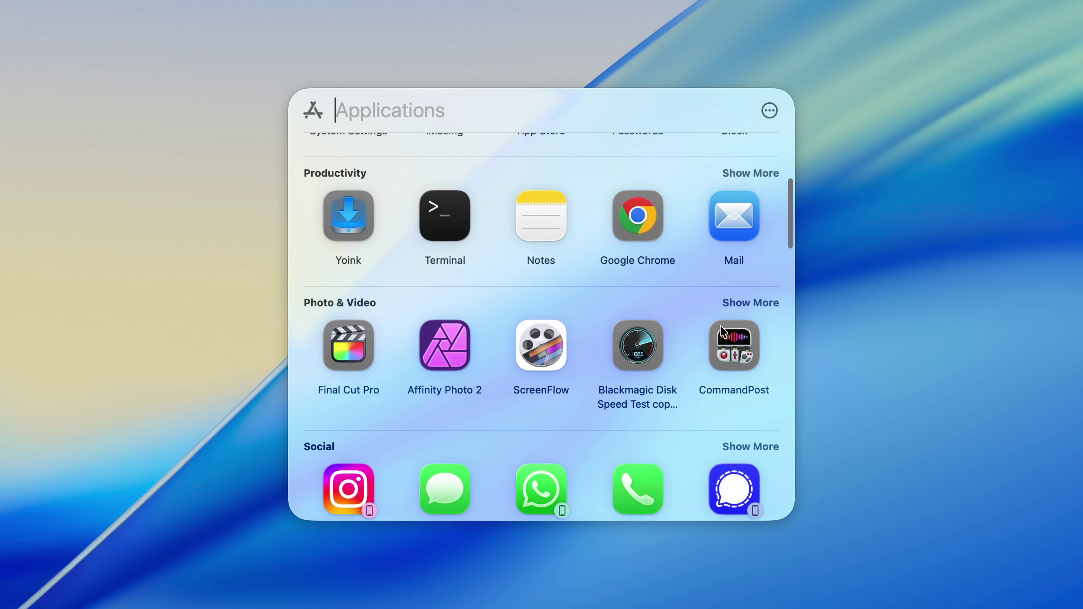
{"action": "scroll", "coordinate": [720, 326], "scroll_direction": "down", "scroll_amount": 4}
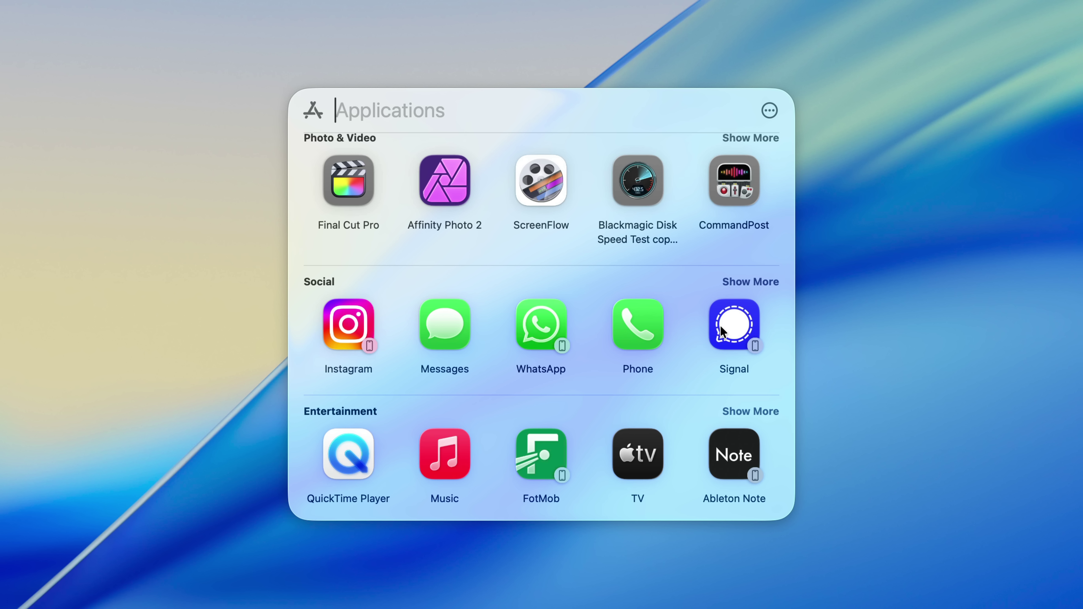
{"action": "scroll", "coordinate": [720, 326], "scroll_direction": "down", "scroll_amount": 10}
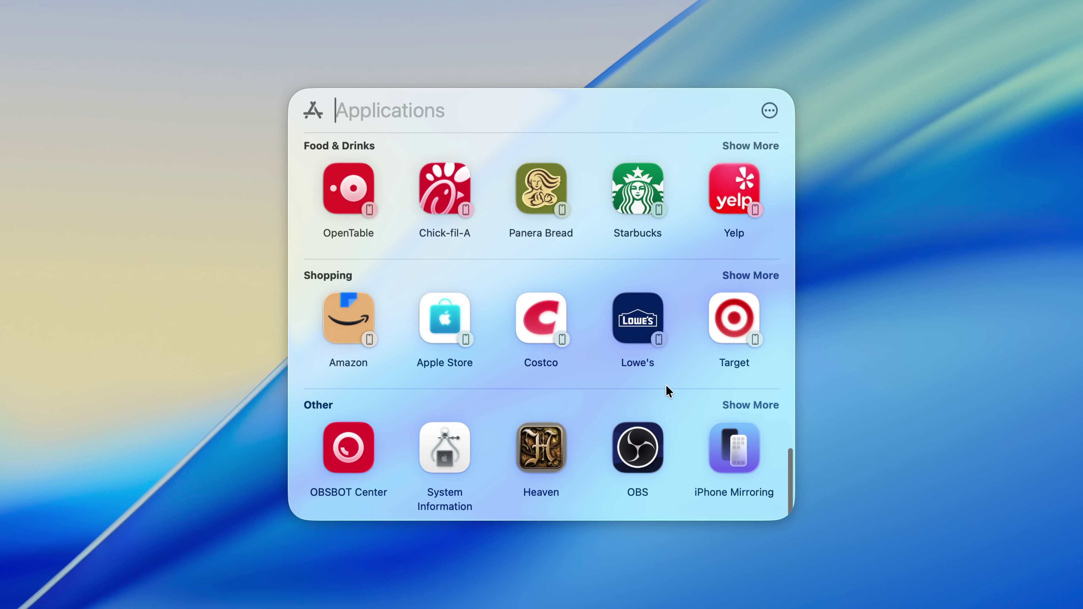
{"action": "scroll", "coordinate": [657, 392], "scroll_direction": "up", "scroll_amount": 2}
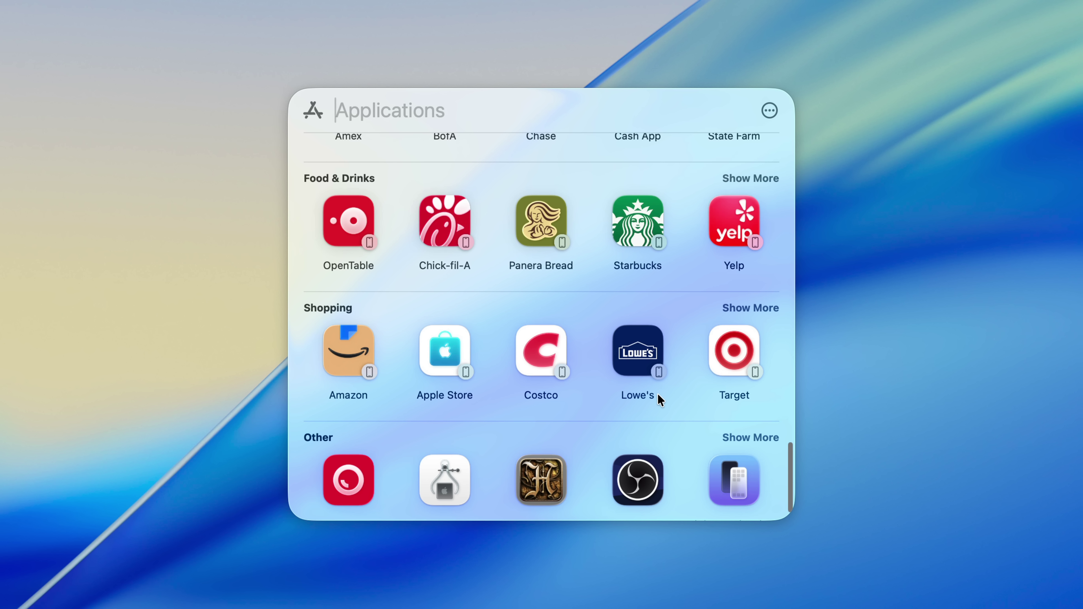
{"action": "scroll", "coordinate": [675, 383], "scroll_direction": "up", "scroll_amount": 5}
{"action": "scroll", "coordinate": [677, 383], "scroll_direction": "up", "scroll_amount": 10}
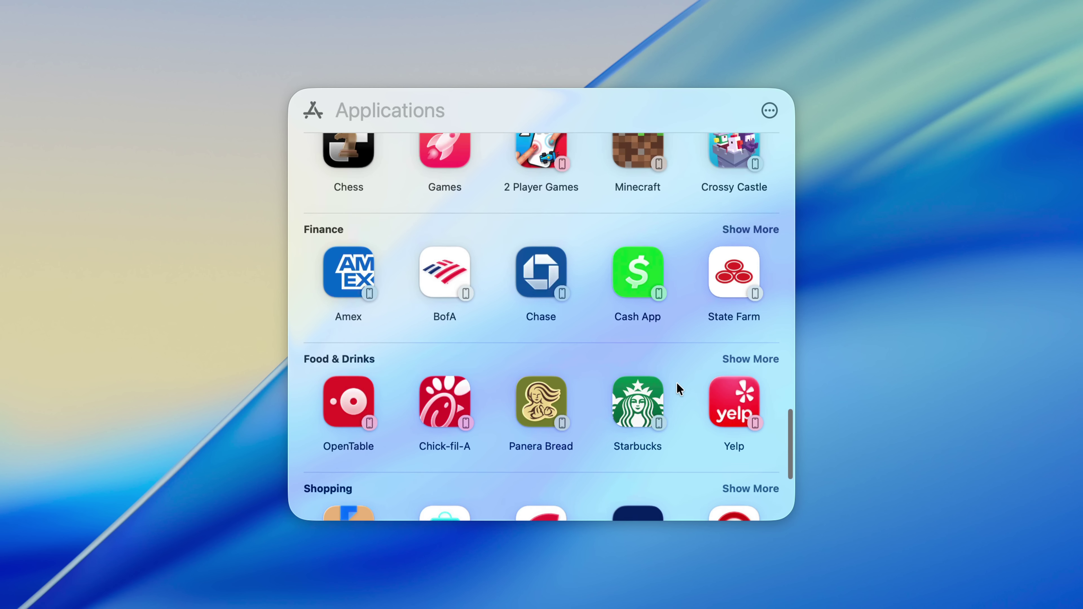
{"action": "scroll", "coordinate": [677, 383], "scroll_direction": "up", "scroll_amount": 2}
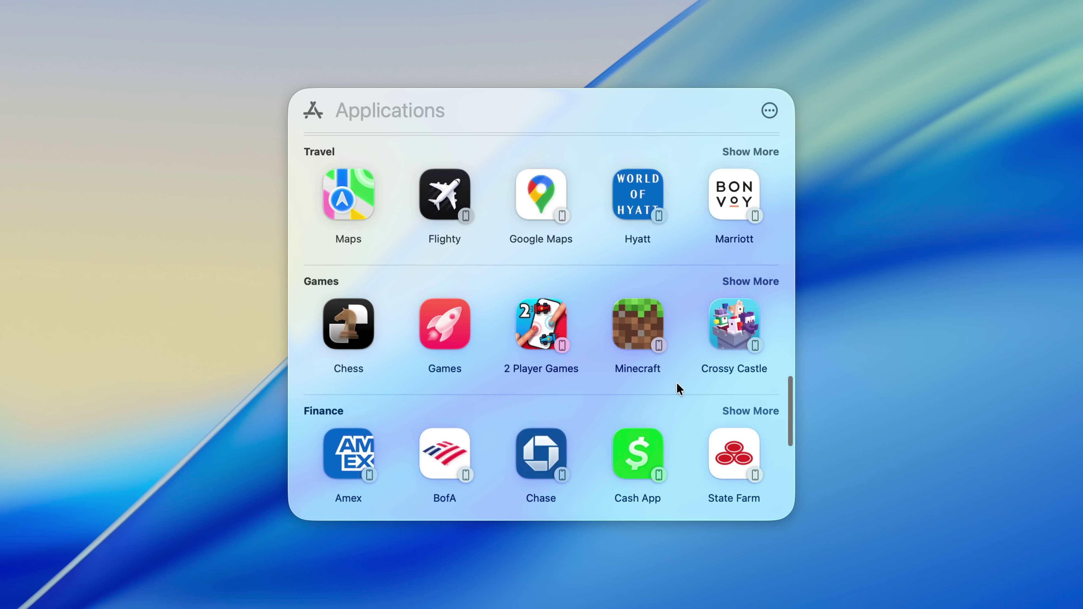
{"action": "scroll", "coordinate": [677, 383], "scroll_direction": "up", "scroll_amount": 5}
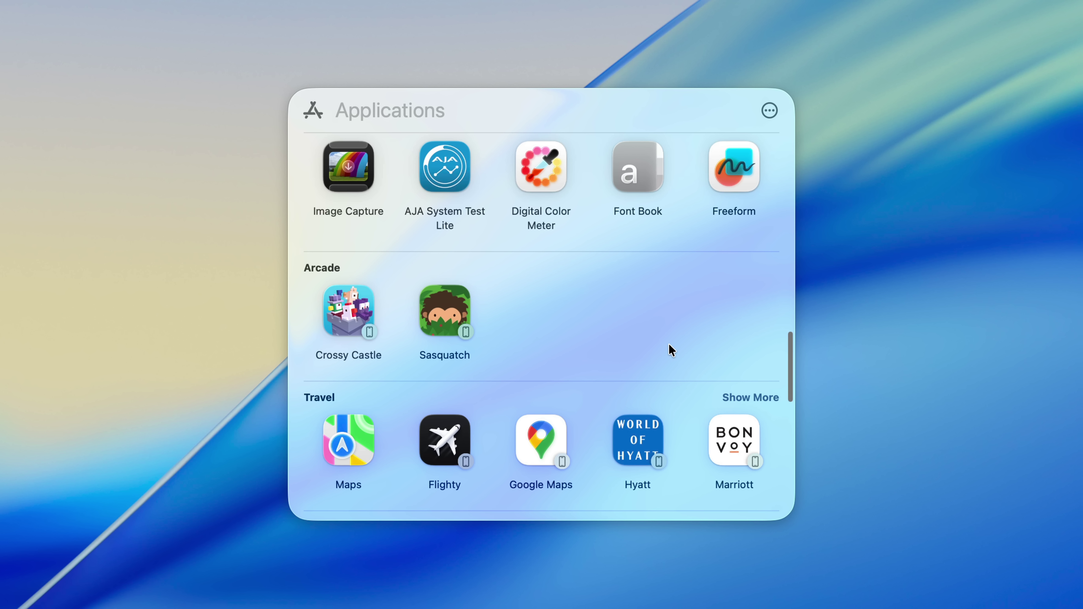
{"action": "scroll", "coordinate": [670, 351], "scroll_direction": "up", "scroll_amount": 5}
Search the applications for "sas", launch the iPhone game Sasquatch, and close its iPhone Mirroring window
{"action": "type", "text": "sas"}
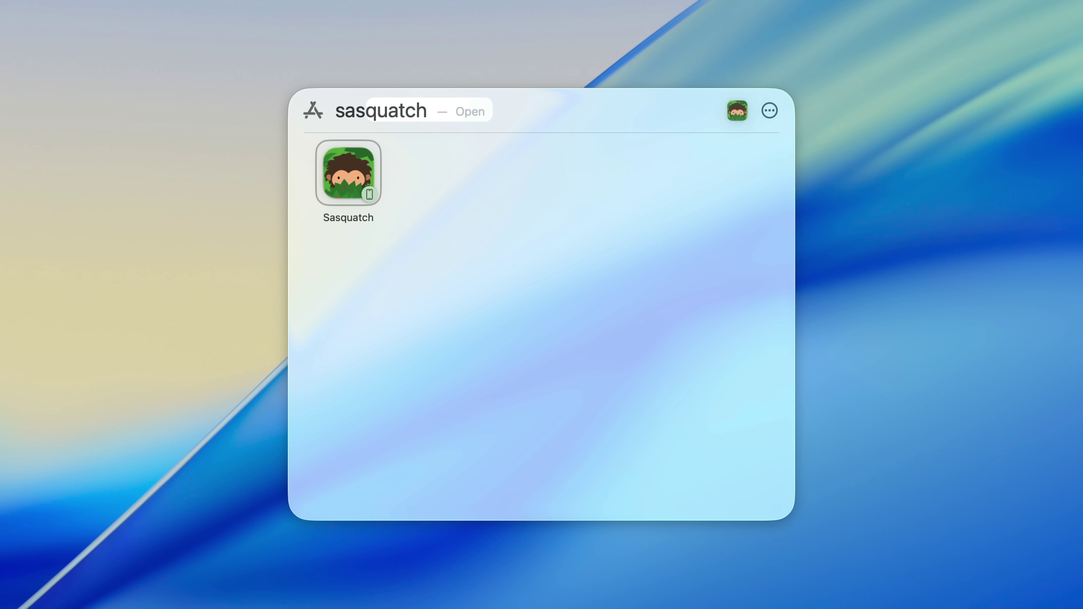
{"action": "key", "text": "BackSpace"}
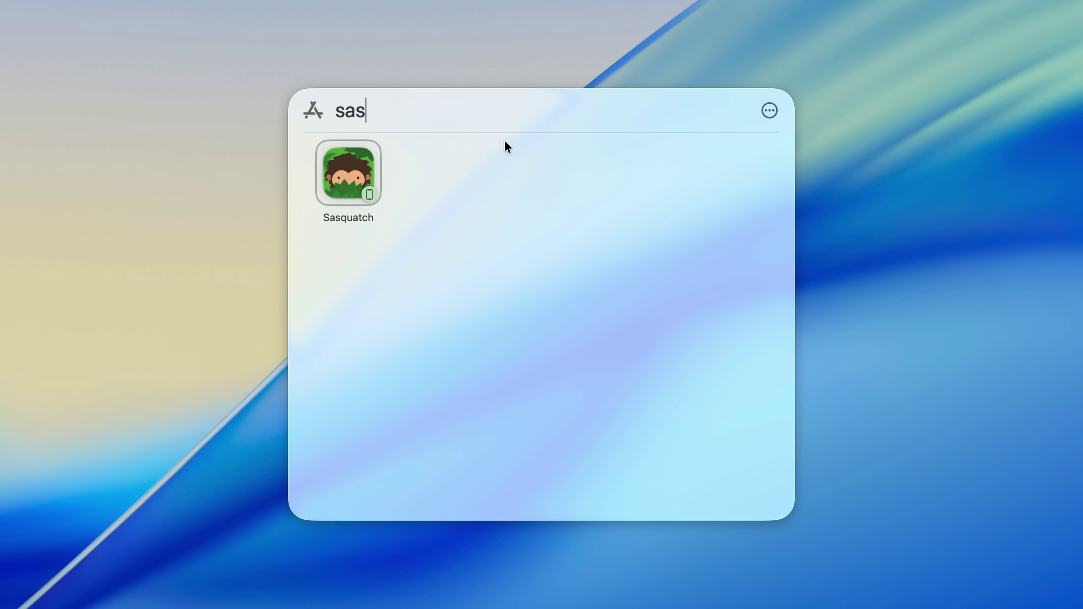
{"action": "left_click", "coordinate": [348, 186]}
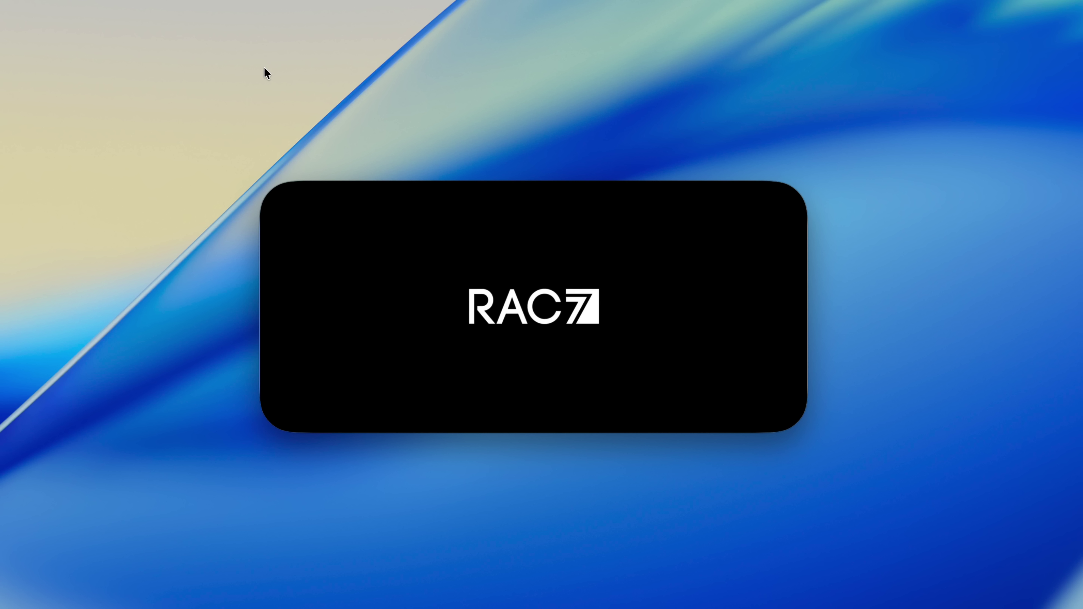
{"action": "mouse_move", "coordinate": [270, 189]}
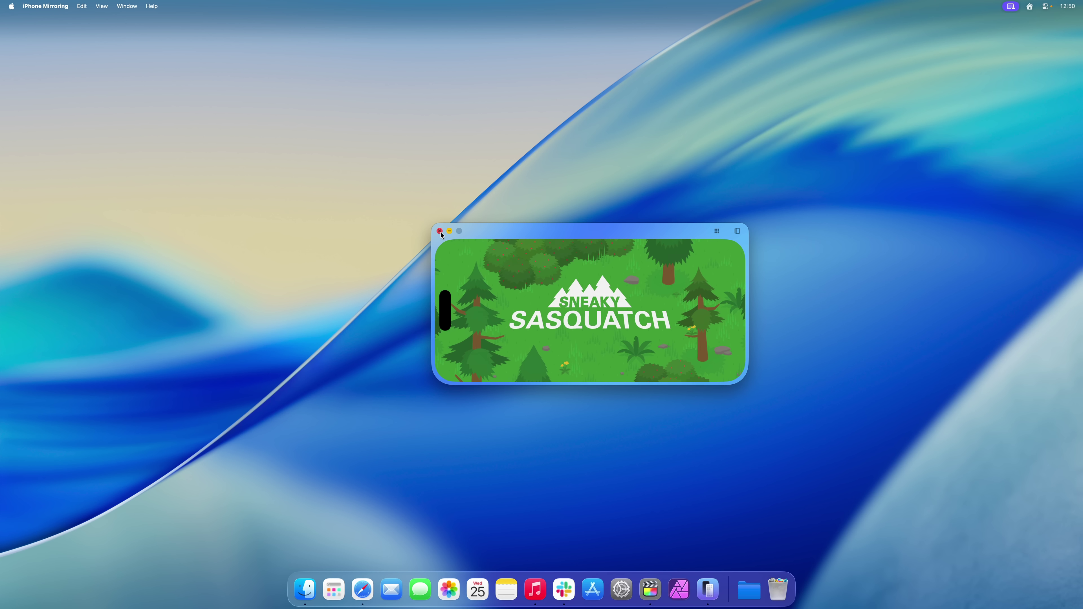
{"action": "left_click", "coordinate": [268, 166]}
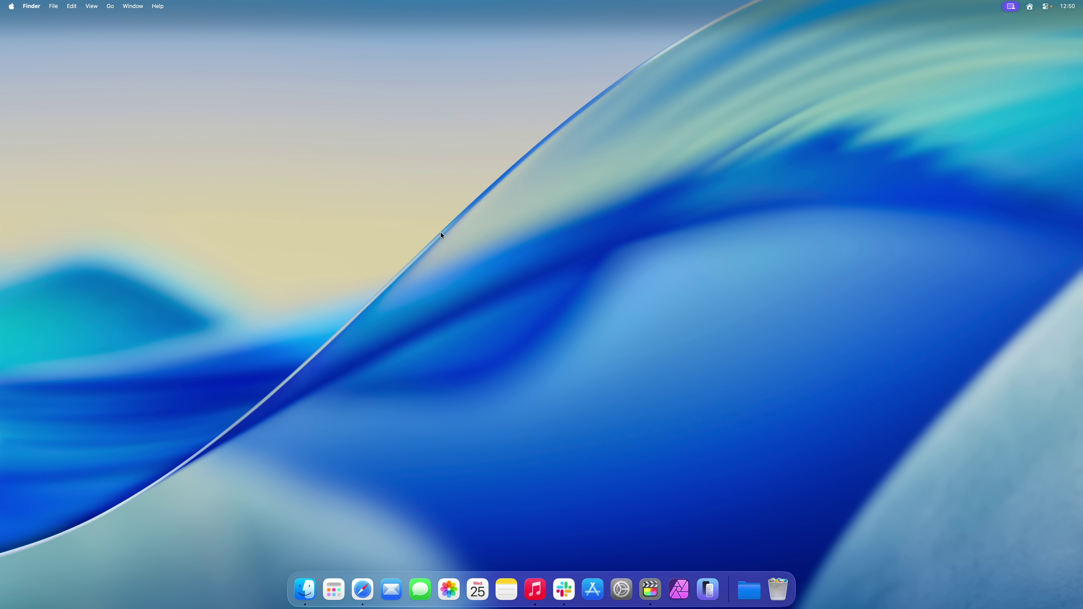
Reopen the Apps view, sort the applications by name, and switch them back to category grouping
{"action": "left_click", "coordinate": [334, 582]}
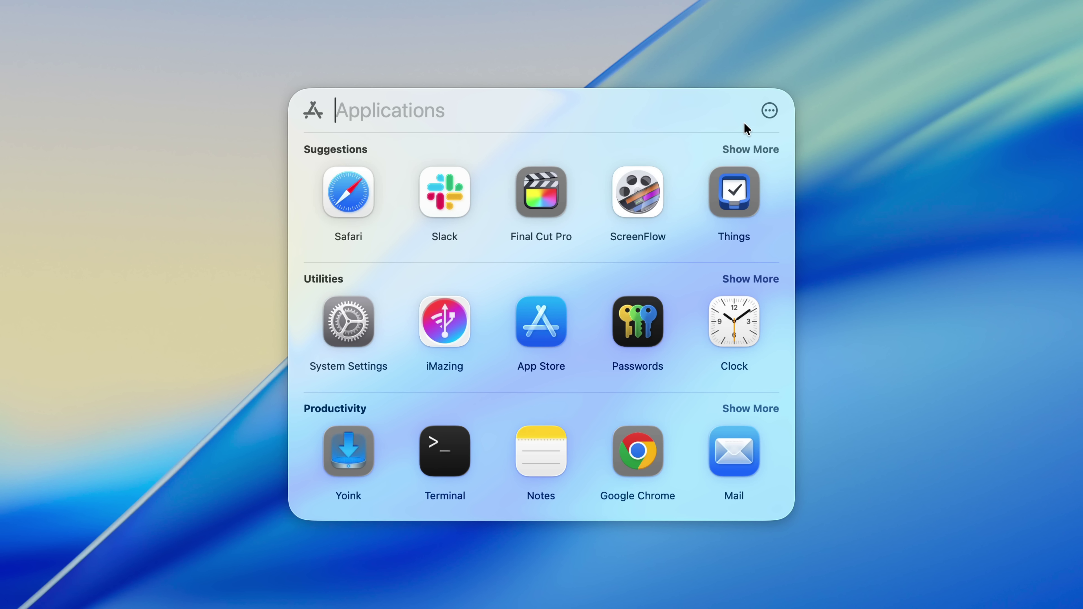
{"action": "left_click", "coordinate": [770, 111]}
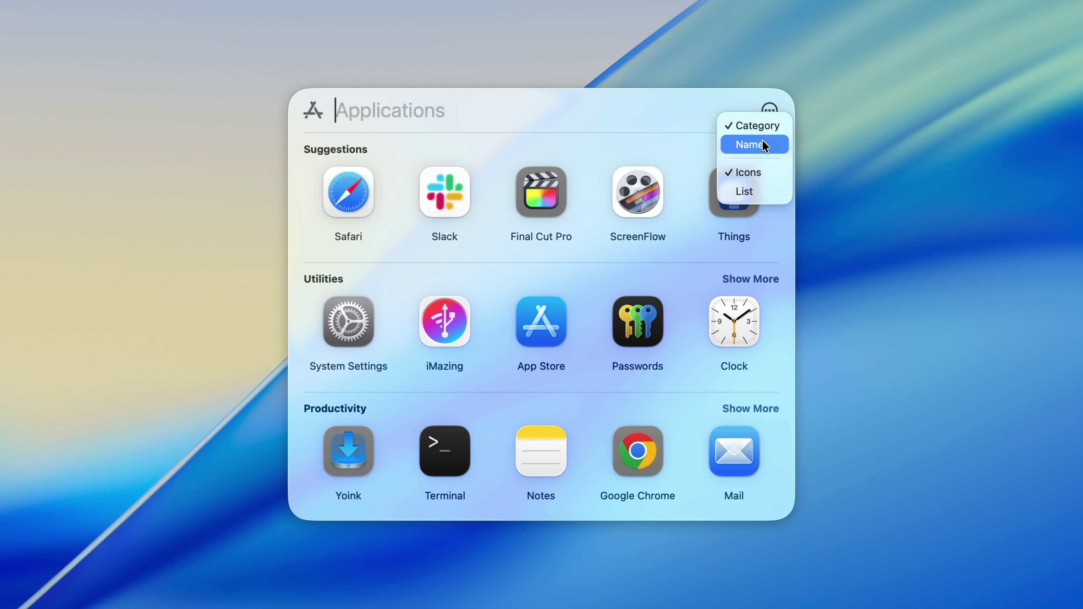
{"action": "left_click", "coordinate": [763, 145]}
{"action": "left_click", "coordinate": [769, 109]}
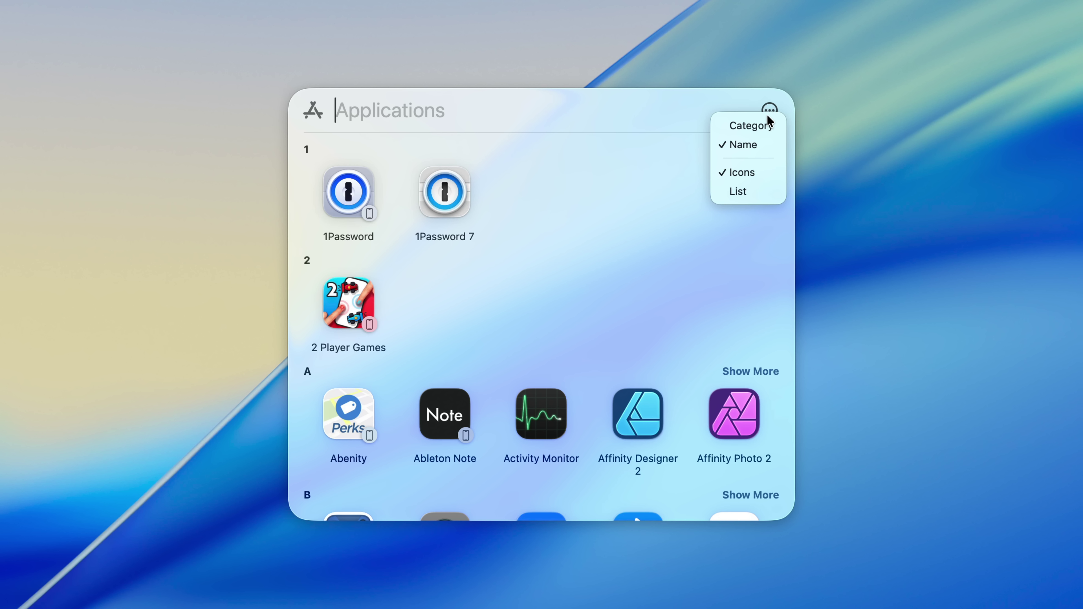
{"action": "left_click", "coordinate": [760, 123]}
Show the applications as a list, sort it by name, and restore the category grouping with icons
{"action": "left_click", "coordinate": [769, 109]}
{"action": "left_click", "coordinate": [747, 188]}
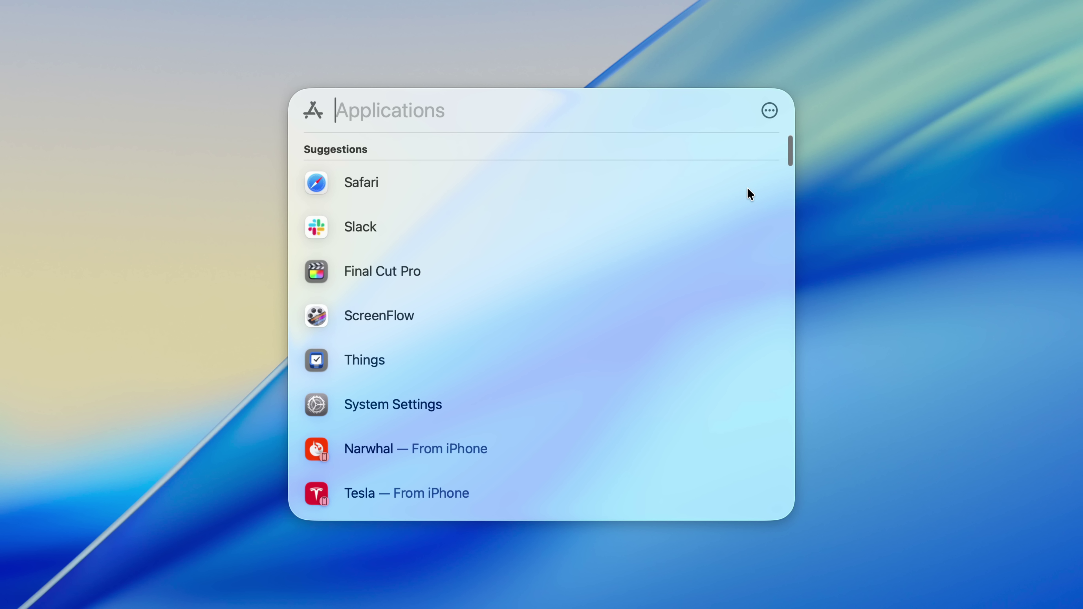
{"action": "left_click", "coordinate": [769, 111]}
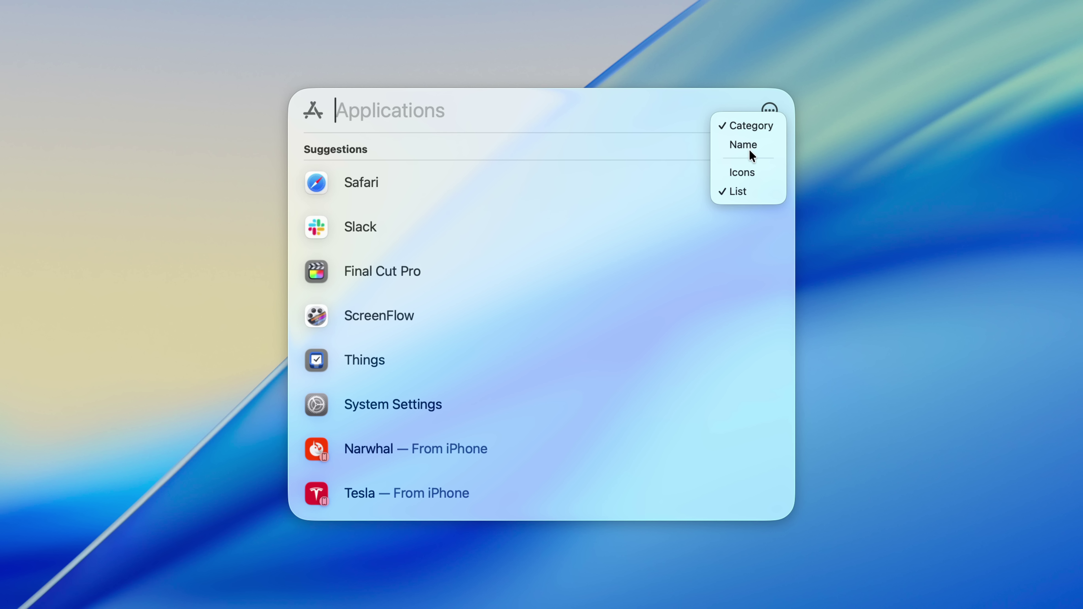
{"action": "left_click", "coordinate": [755, 143]}
{"action": "left_click", "coordinate": [769, 111]}
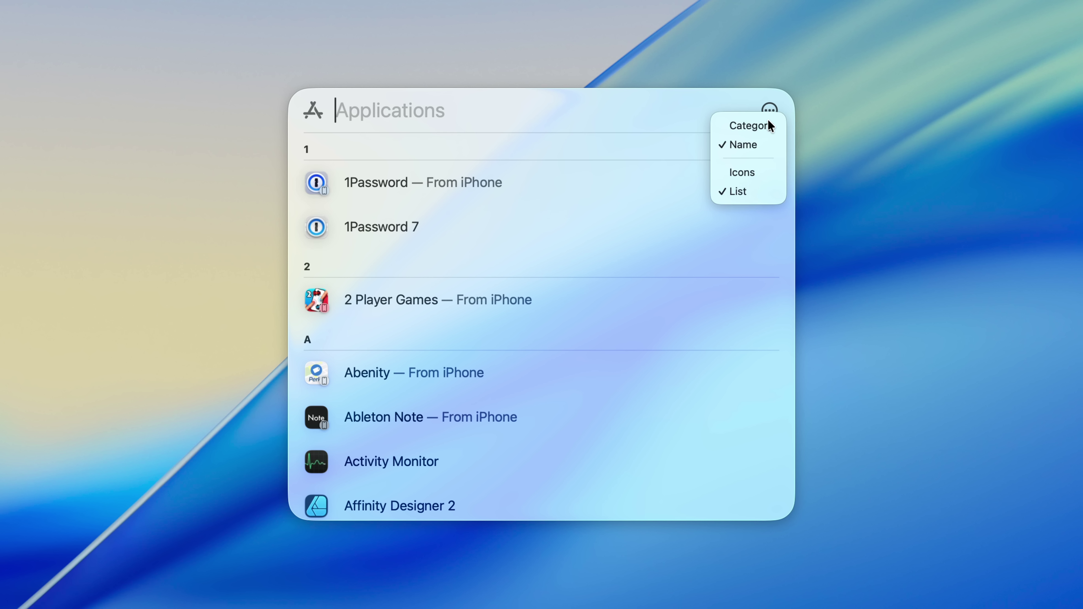
{"action": "left_click", "coordinate": [763, 124]}
{"action": "left_click", "coordinate": [769, 110]}
{"action": "left_click", "coordinate": [756, 171]}
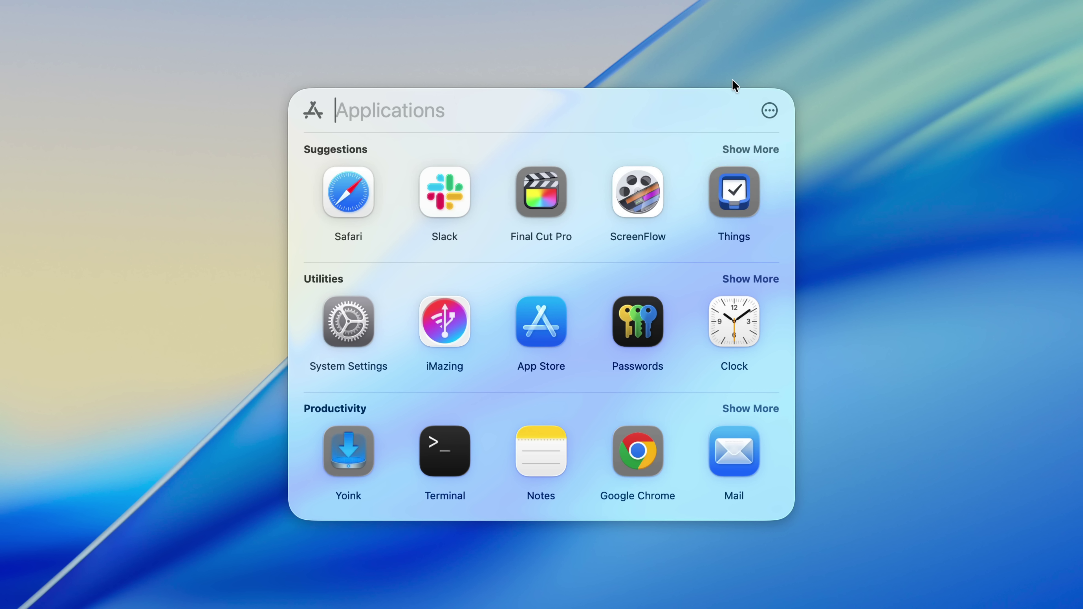
{"action": "key", "text": "Escape"}
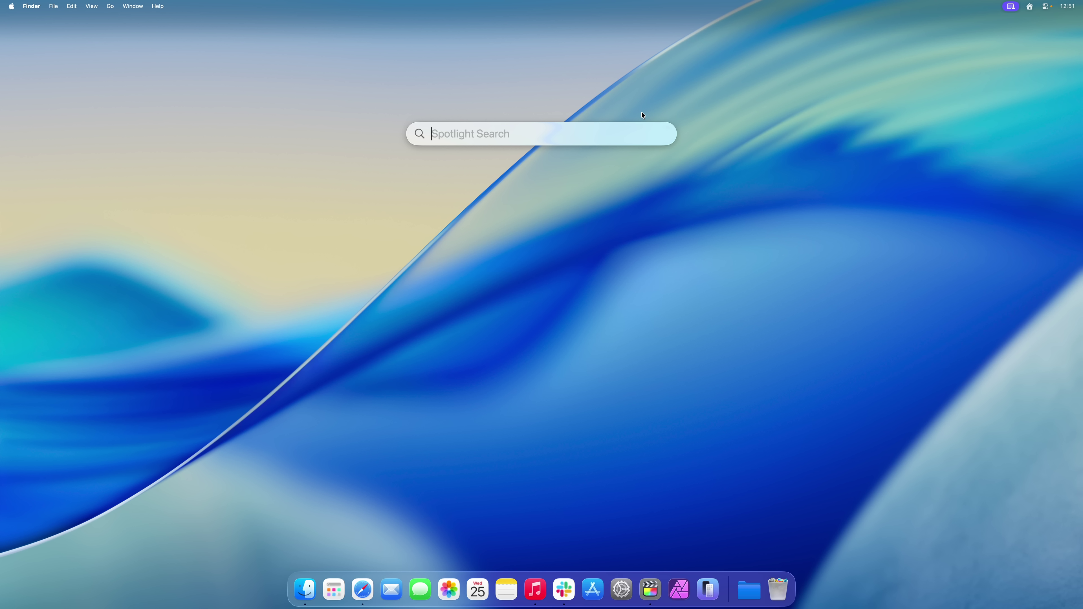
{"action": "key", "text": "Escape"}
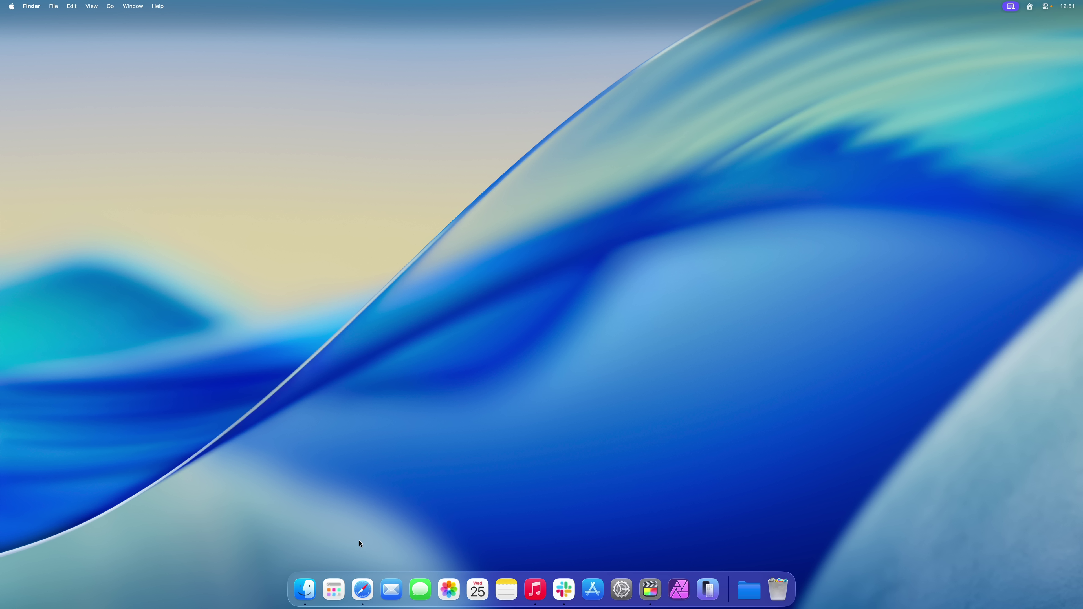
Compare the Apps view opened from the Dock with the one opened from Spotlight's Applications category
{"action": "left_click", "coordinate": [335, 597]}
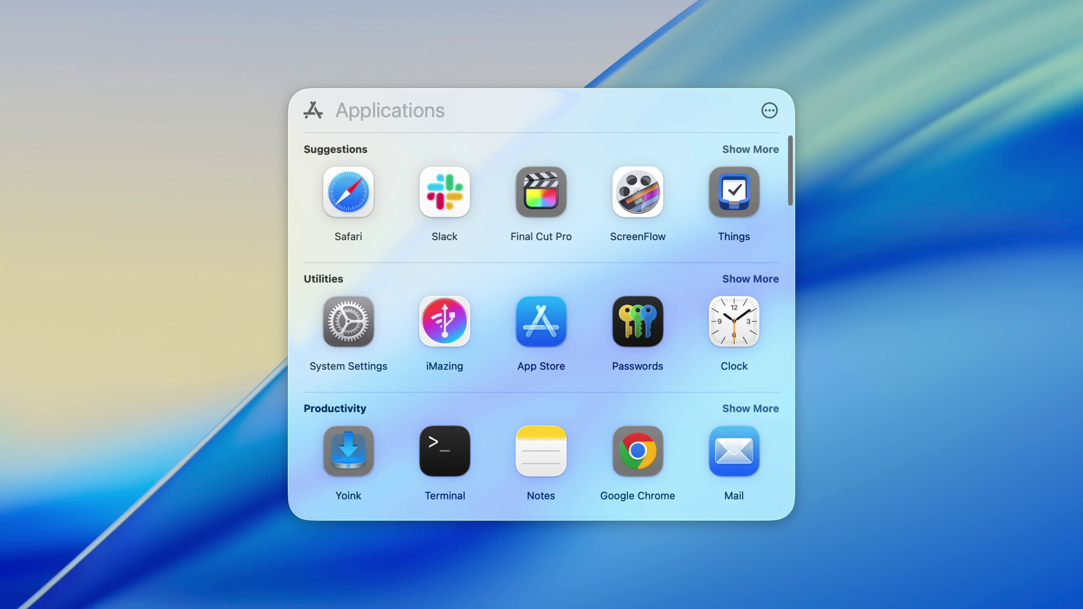
{"action": "key", "text": "Escape"}
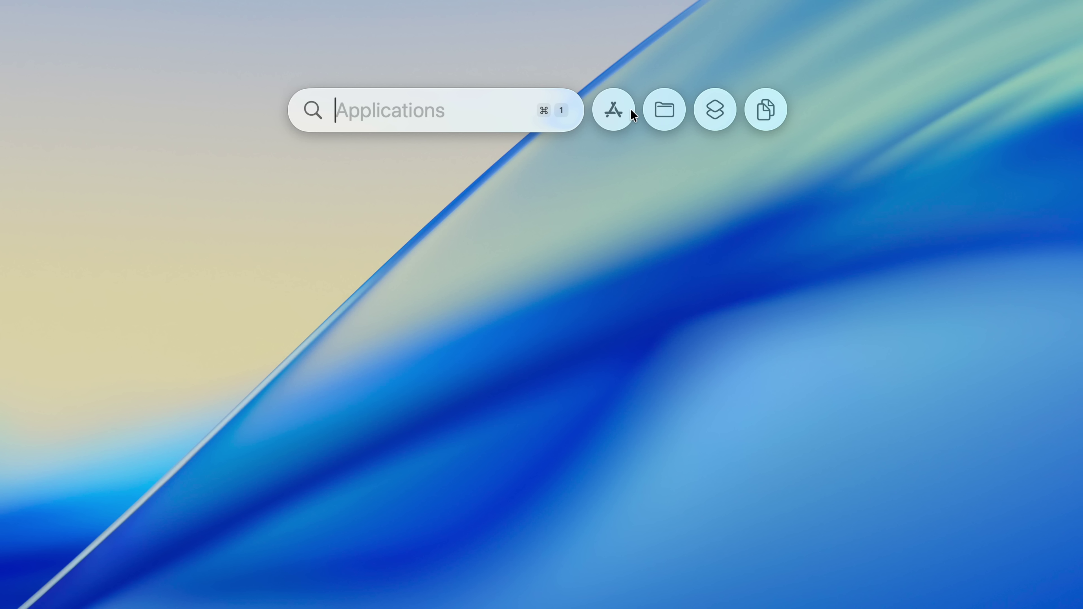
{"action": "left_click", "coordinate": [614, 110]}
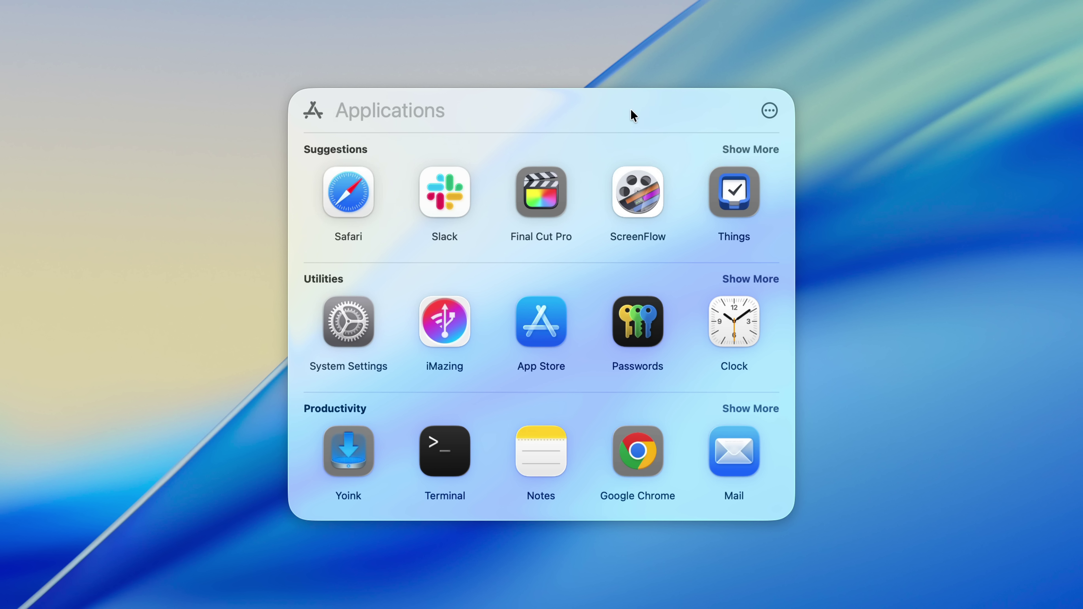
{"action": "left_click", "coordinate": [633, 114]}
Open Spotlight's Files category, filter the files by Pages, and remove the filter
{"action": "left_click", "coordinate": [672, 111]}
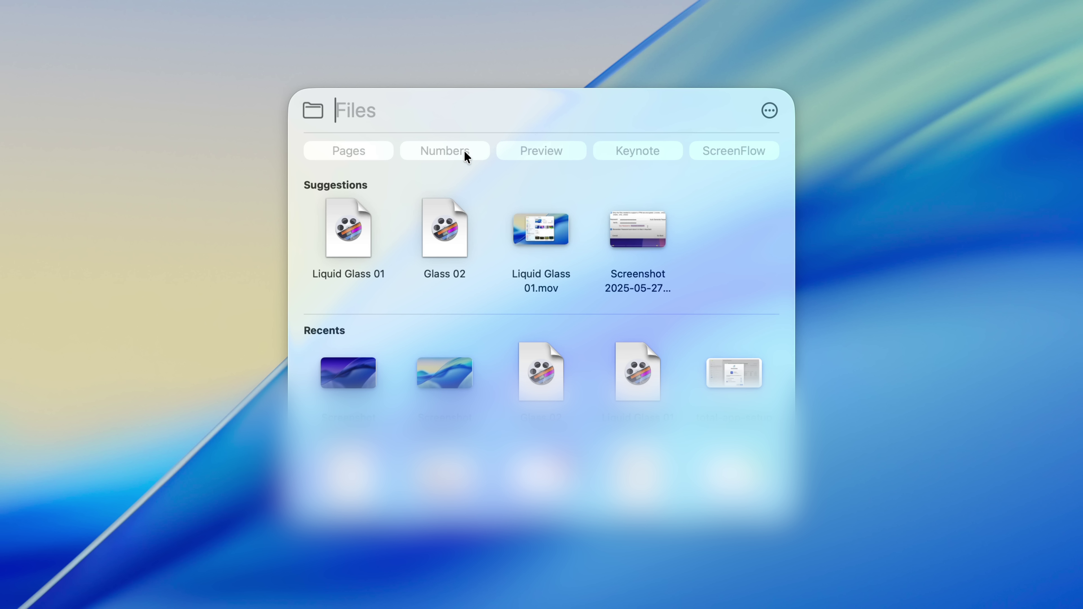
{"action": "left_click", "coordinate": [358, 154]}
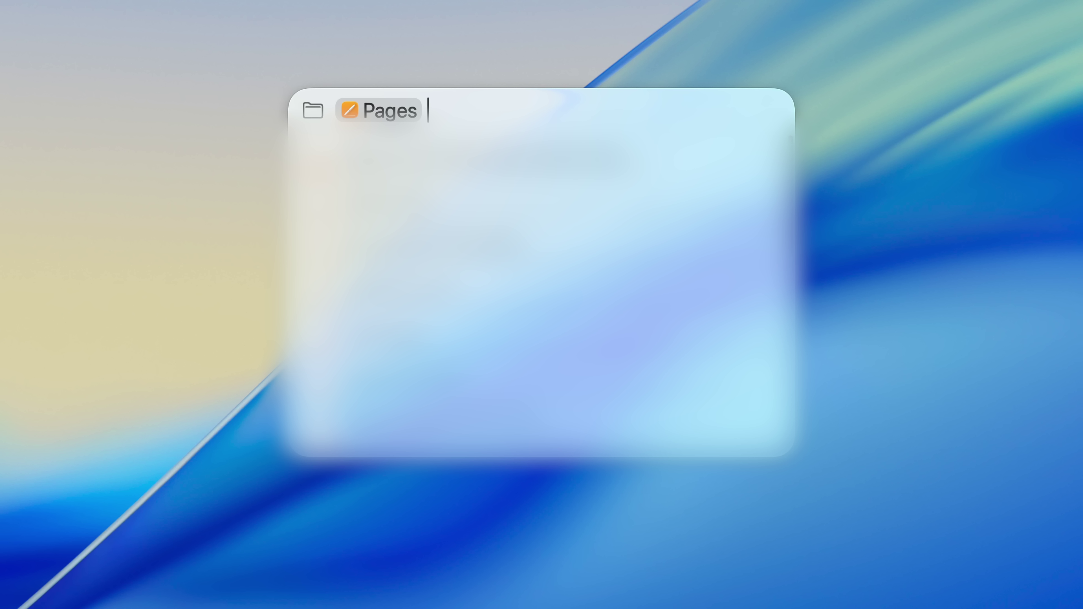
{"action": "key", "text": "BackSpace"}
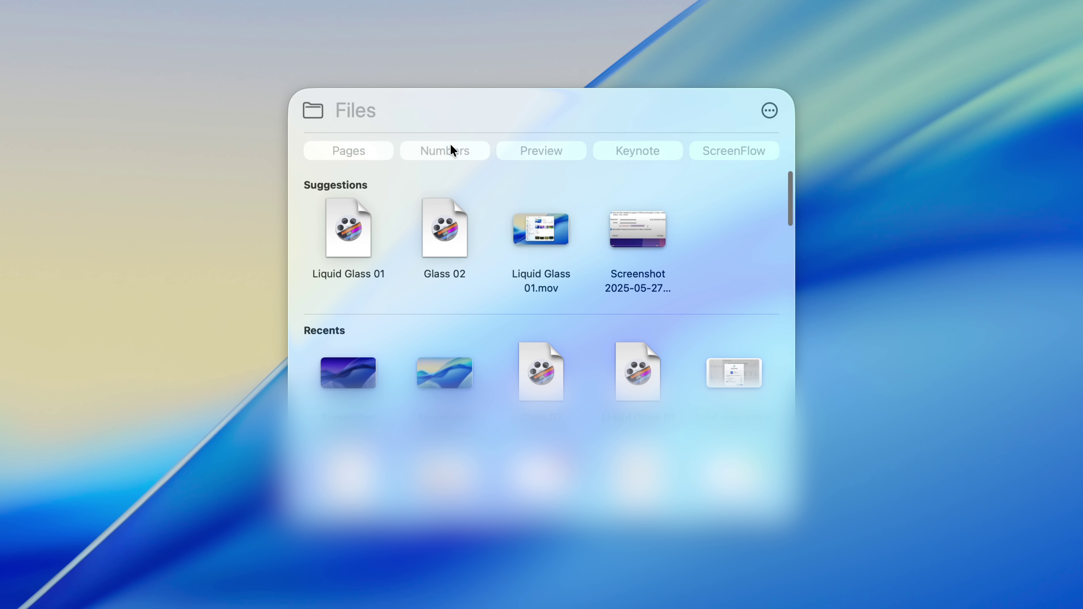
Filter Spotlight's files by Preview, narrow them further to Screenshot, and clear both filters
{"action": "left_click", "coordinate": [576, 149]}
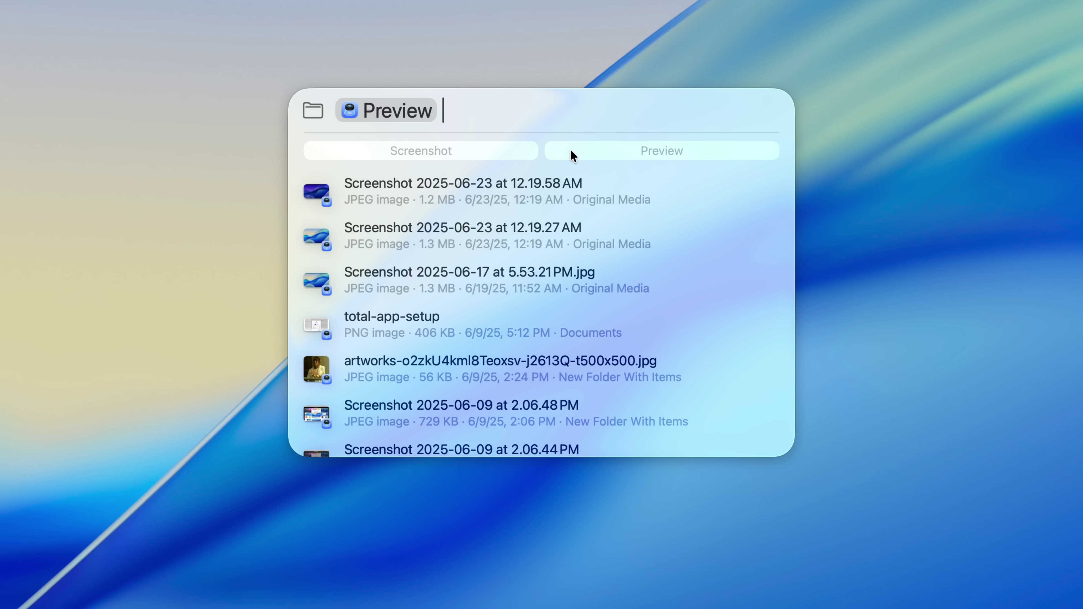
{"action": "left_click", "coordinate": [459, 150]}
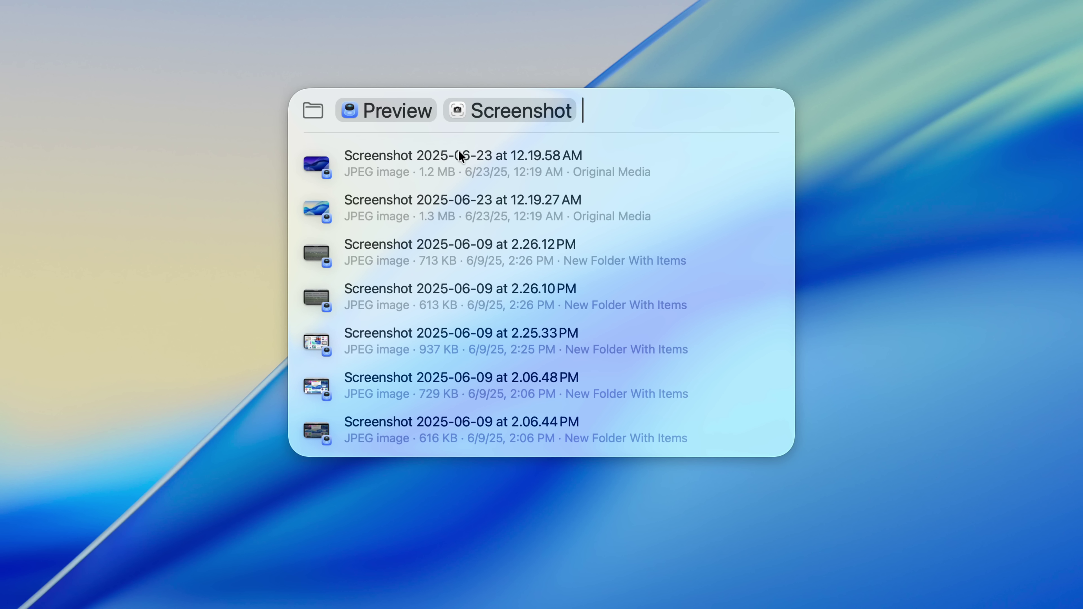
{"action": "key", "text": "Escape"}
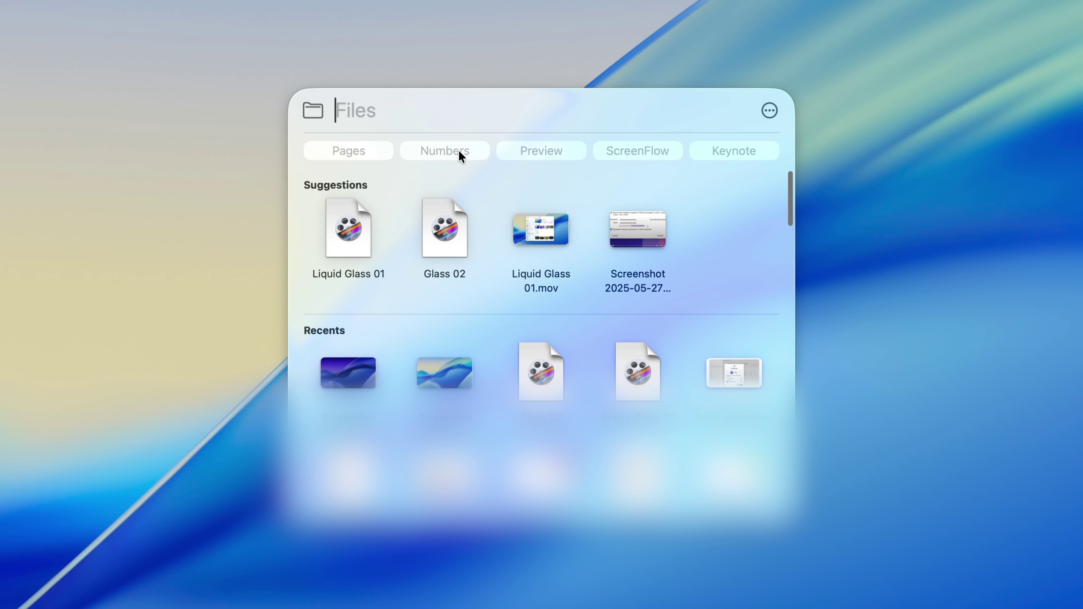
Filter the files by ScreenFlow, clear the filter, and return to the main Spotlight search
{"action": "left_click", "coordinate": [621, 149]}
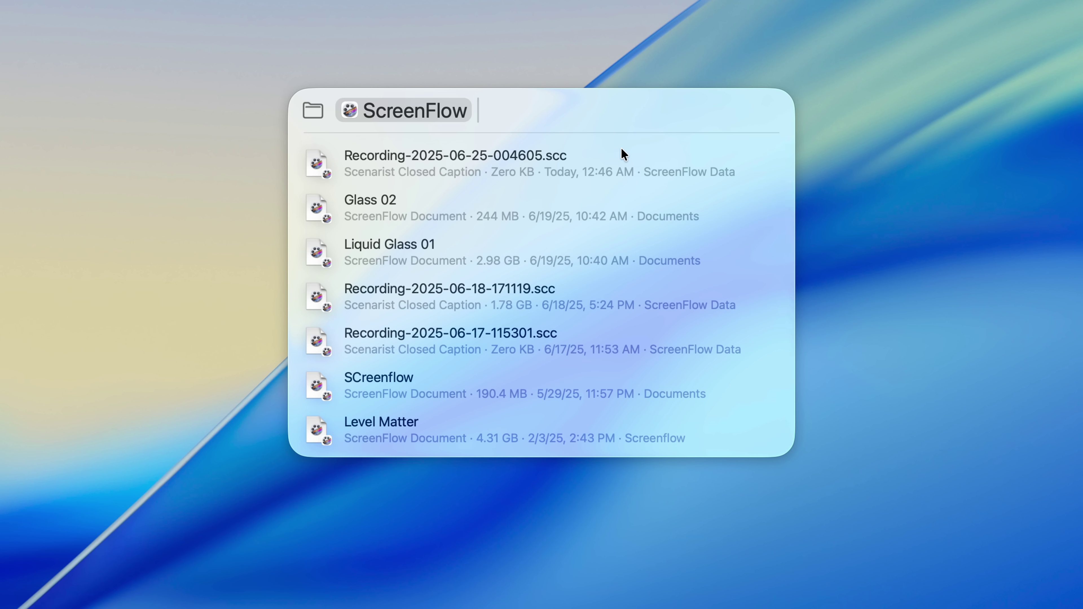
{"action": "key", "text": "Escape"}
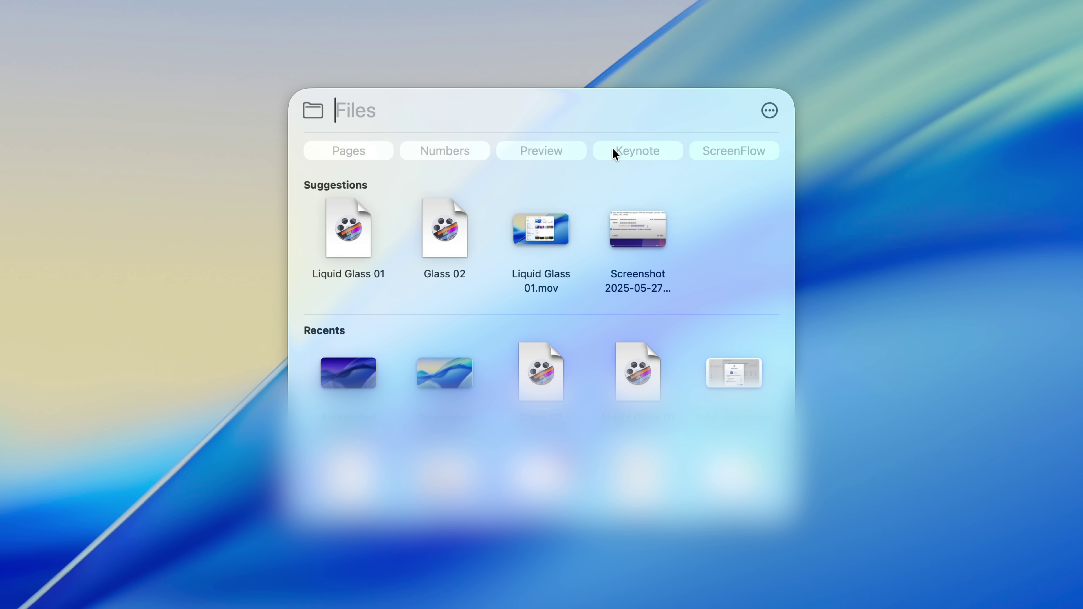
{"action": "key", "text": "Escape"}
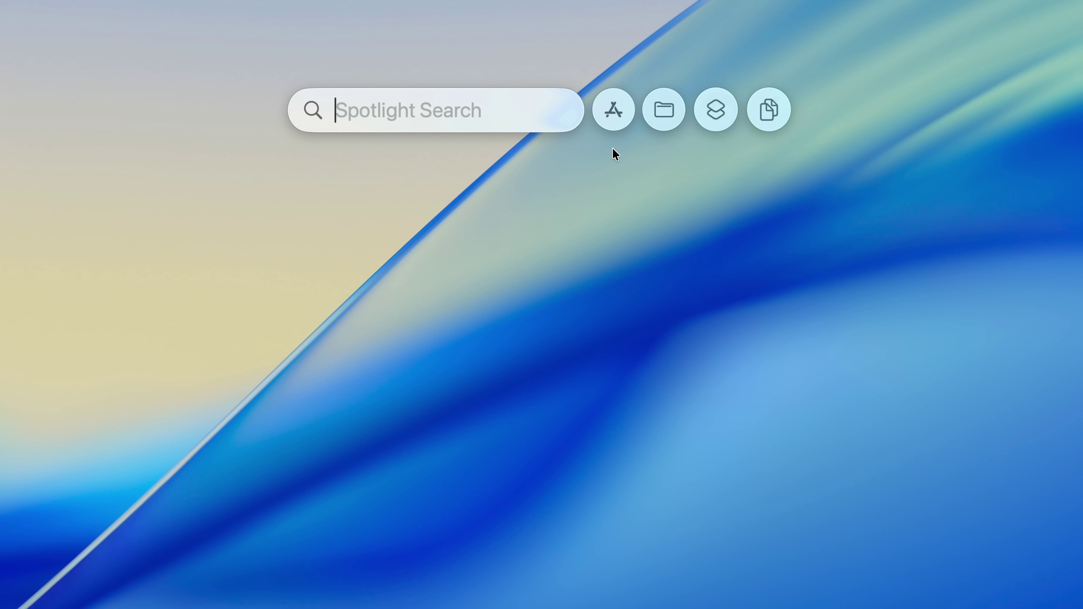
View Spotlight's Files, Applications, Actions and Clipboard categories, leaving clipboard history not enabled
{"action": "left_click", "coordinate": [654, 121]}
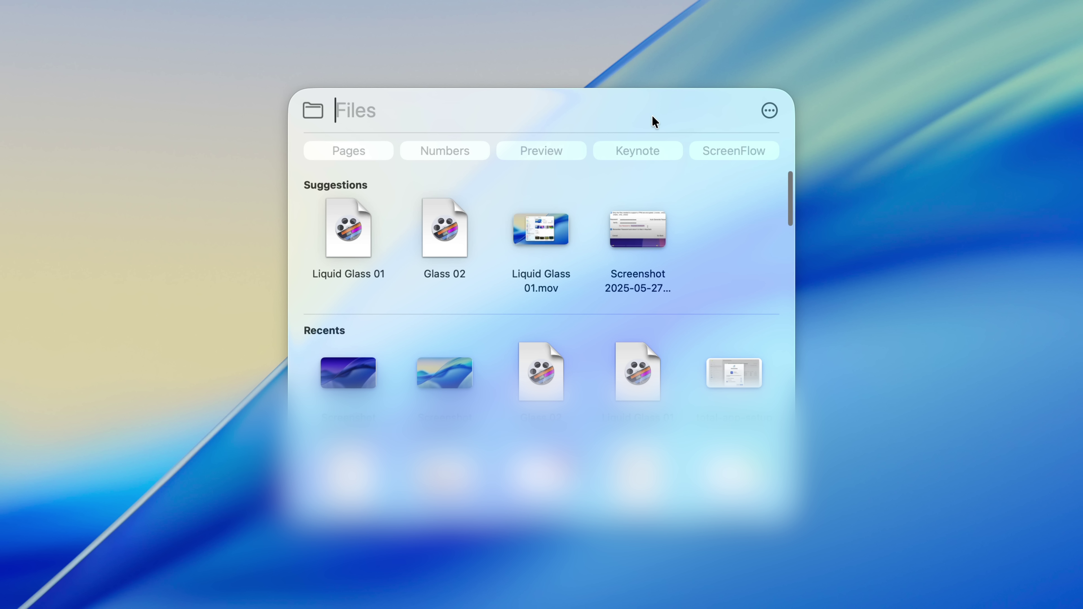
{"action": "key", "text": "super+1"}
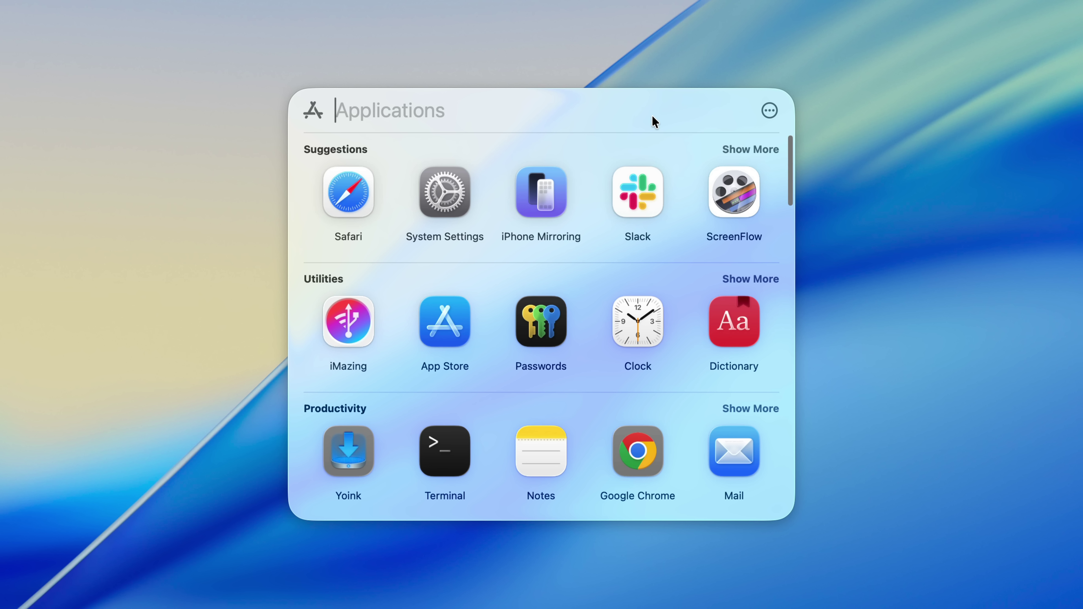
{"action": "key", "text": "super+2"}
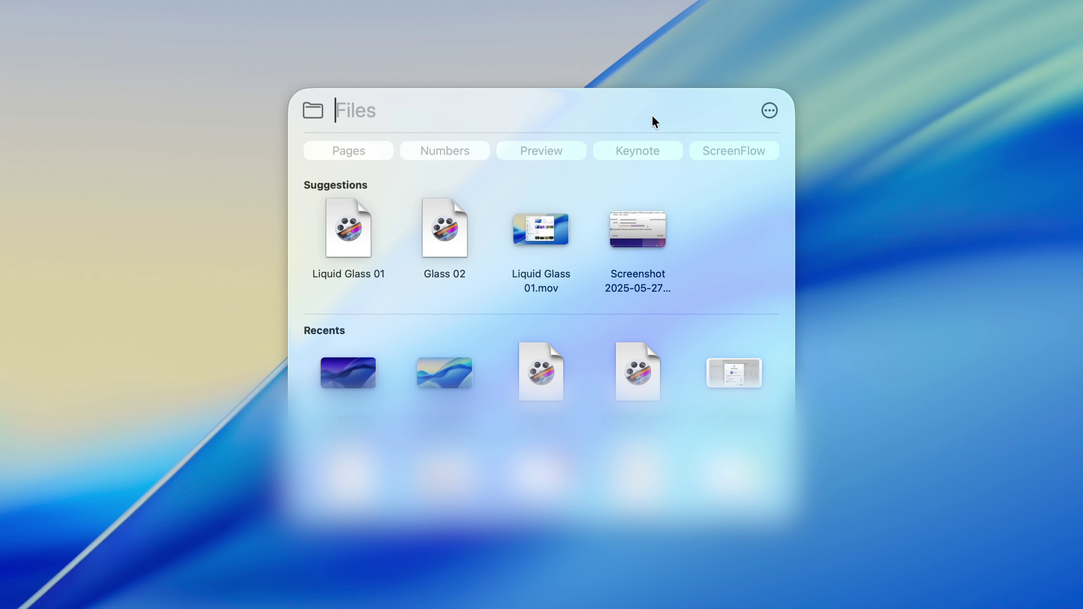
{"action": "key", "text": "super+3"}
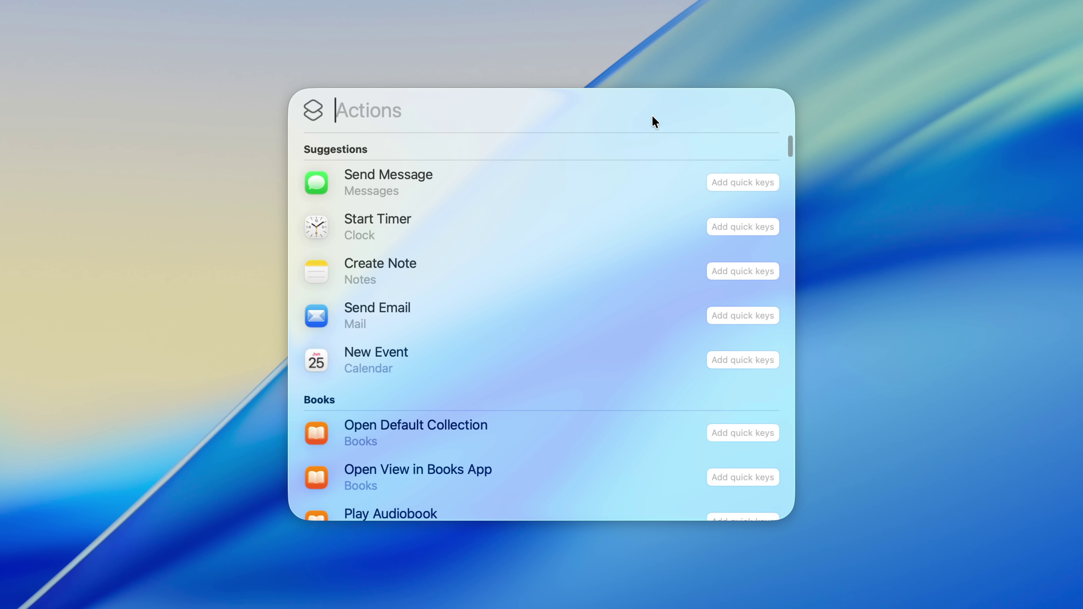
{"action": "key", "text": "super+4"}
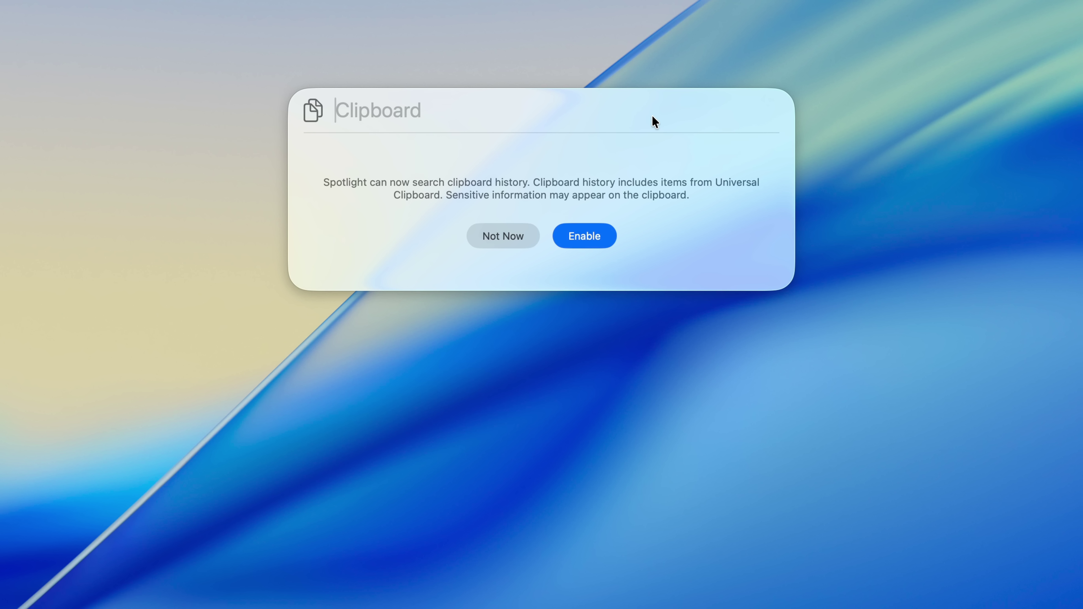
{"action": "key", "text": "Escape"}
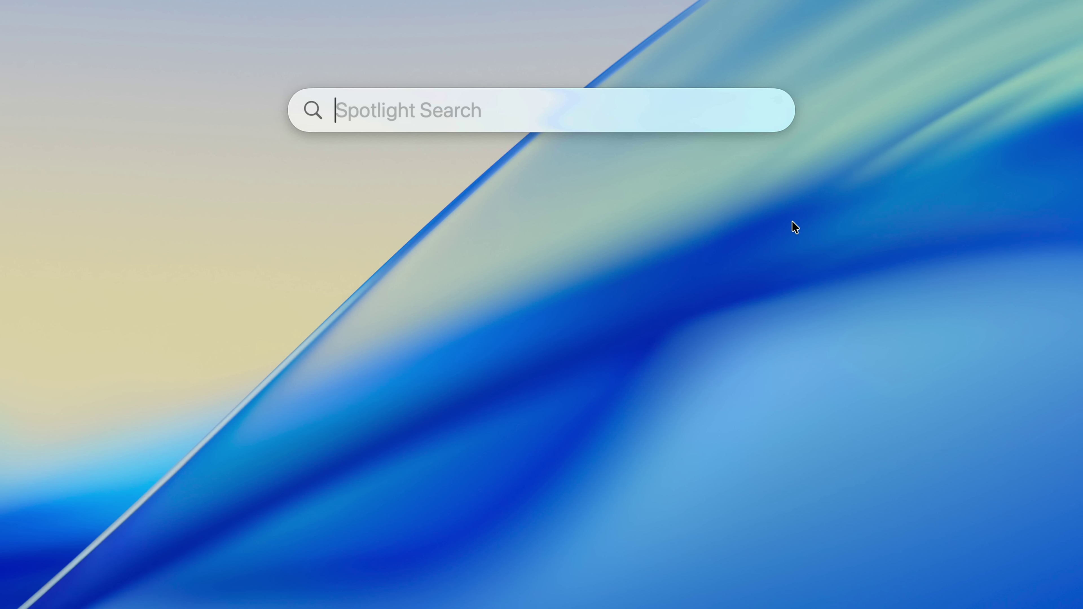
Browse the full list of Spotlight actions across the installed apps and return to its suggestions
{"action": "mouse_move", "coordinate": [638, 194]}
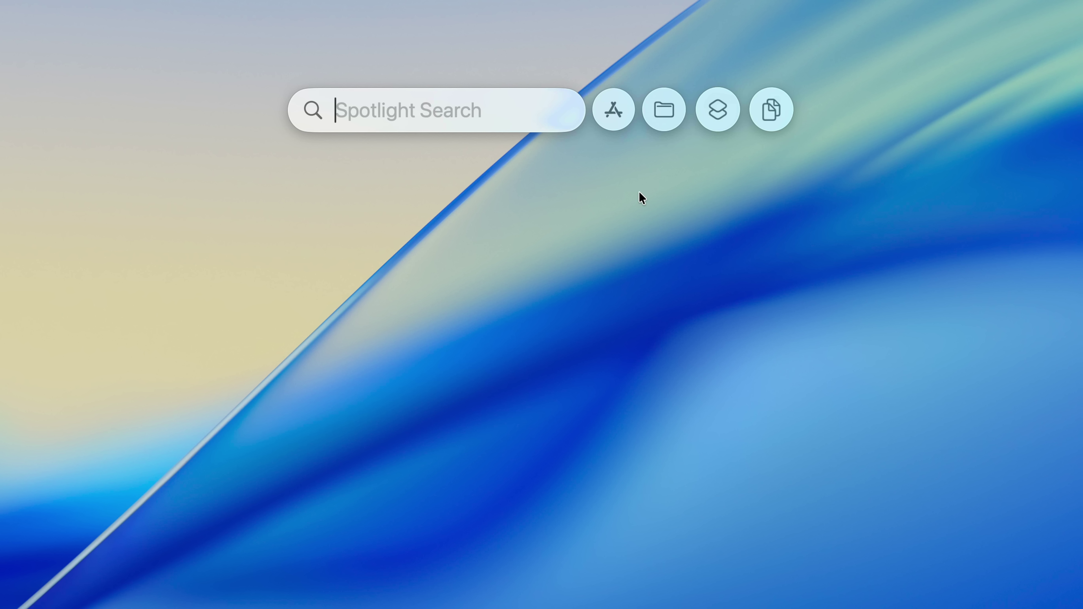
{"action": "left_click", "coordinate": [716, 111]}
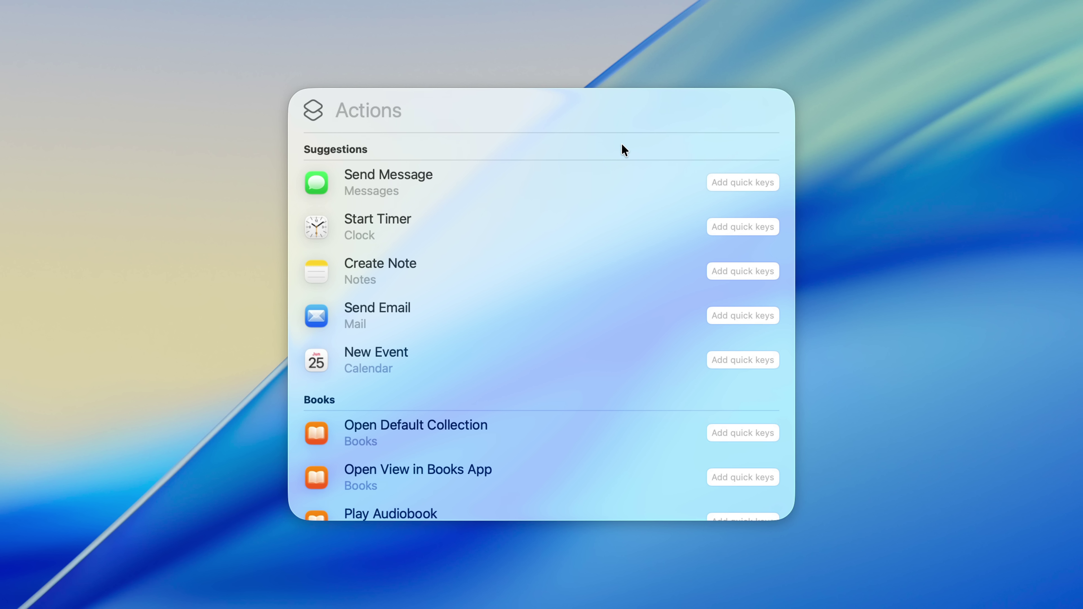
{"action": "scroll", "coordinate": [506, 414], "scroll_direction": "down", "scroll_amount": 20}
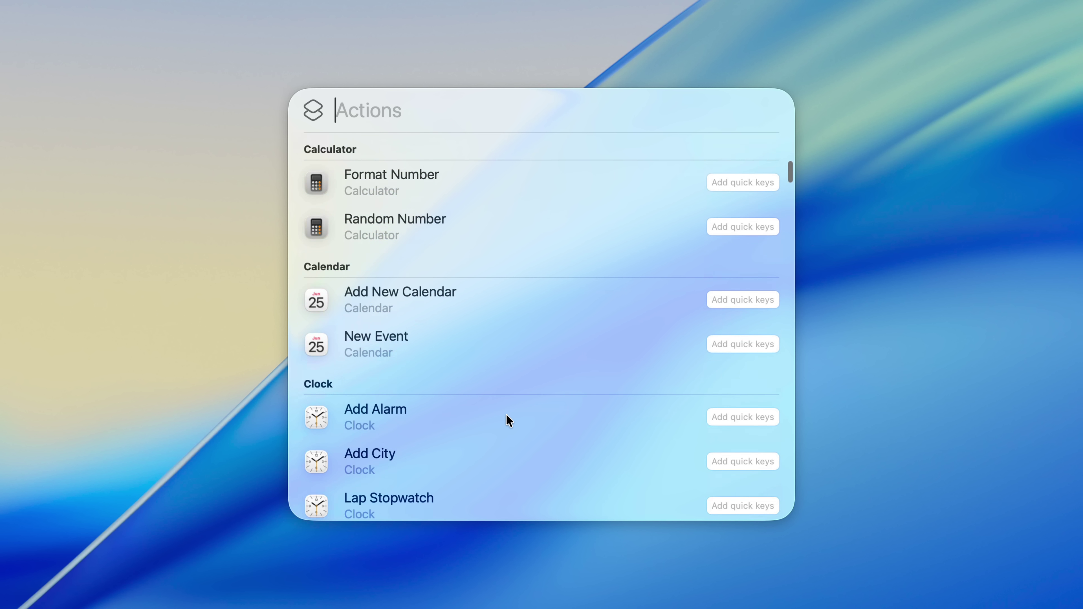
{"action": "scroll", "coordinate": [506, 414], "scroll_direction": "down", "scroll_amount": 20}
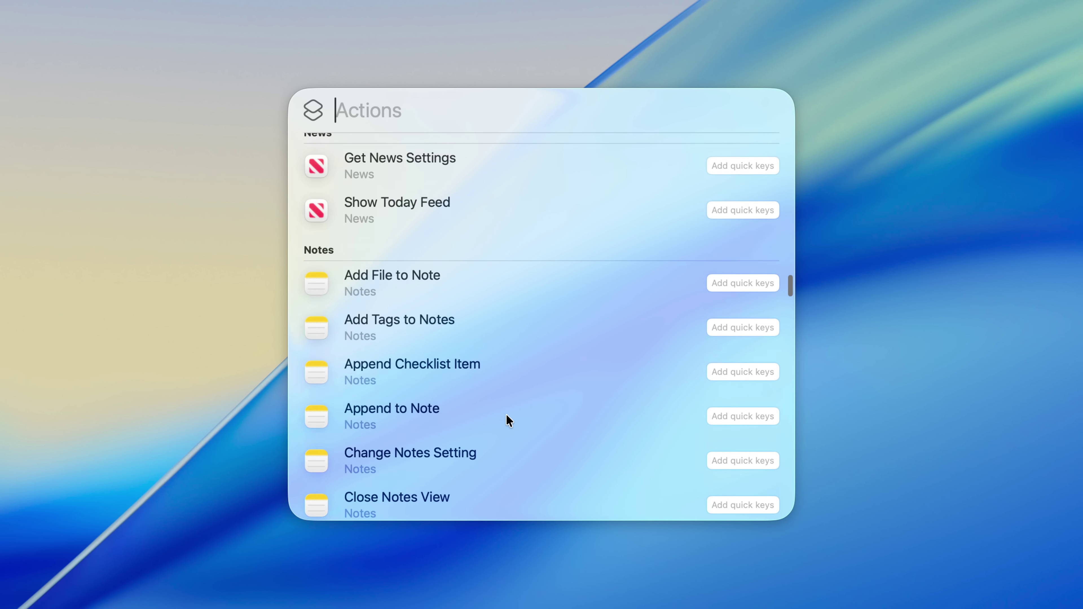
{"action": "scroll", "coordinate": [507, 420], "scroll_direction": "down", "scroll_amount": 20}
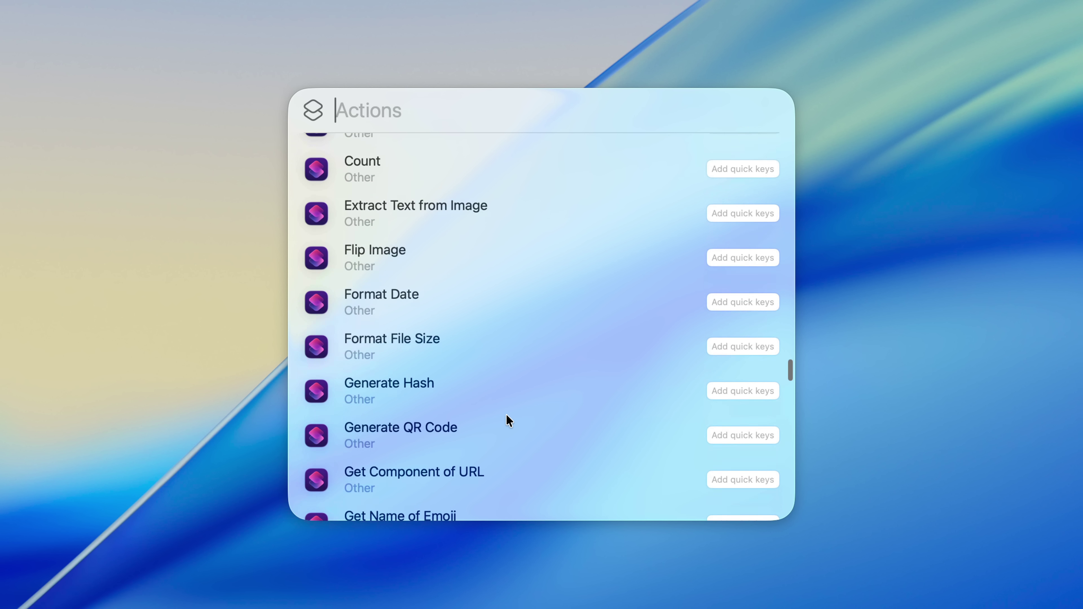
{"action": "scroll", "coordinate": [507, 420], "scroll_direction": "down", "scroll_amount": 20}
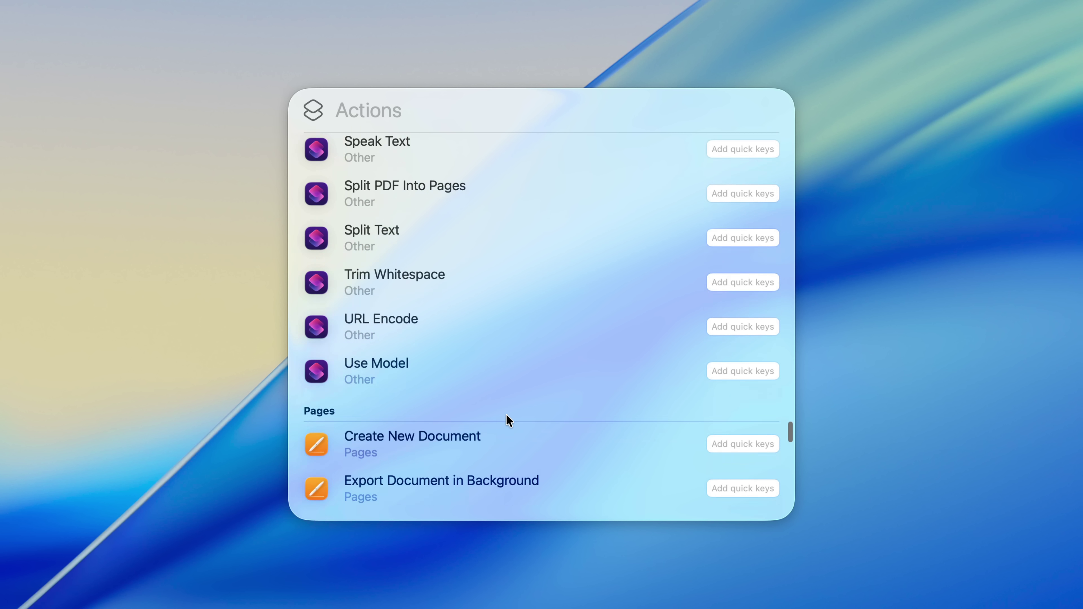
{"action": "scroll", "coordinate": [506, 420], "scroll_direction": "down", "scroll_amount": 20}
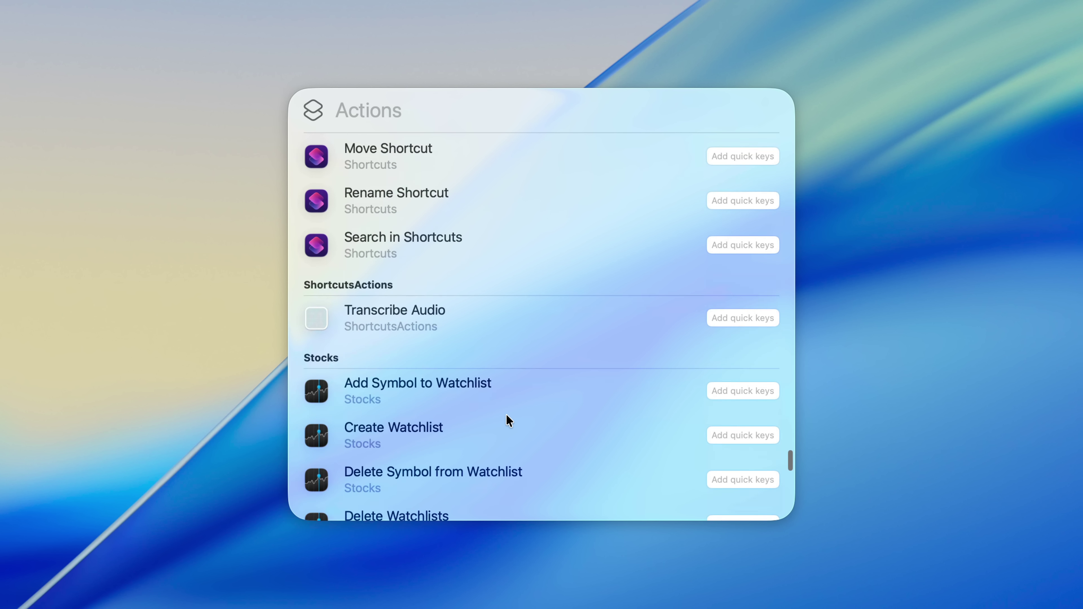
{"action": "scroll", "coordinate": [506, 420], "scroll_direction": "down", "scroll_amount": 20}
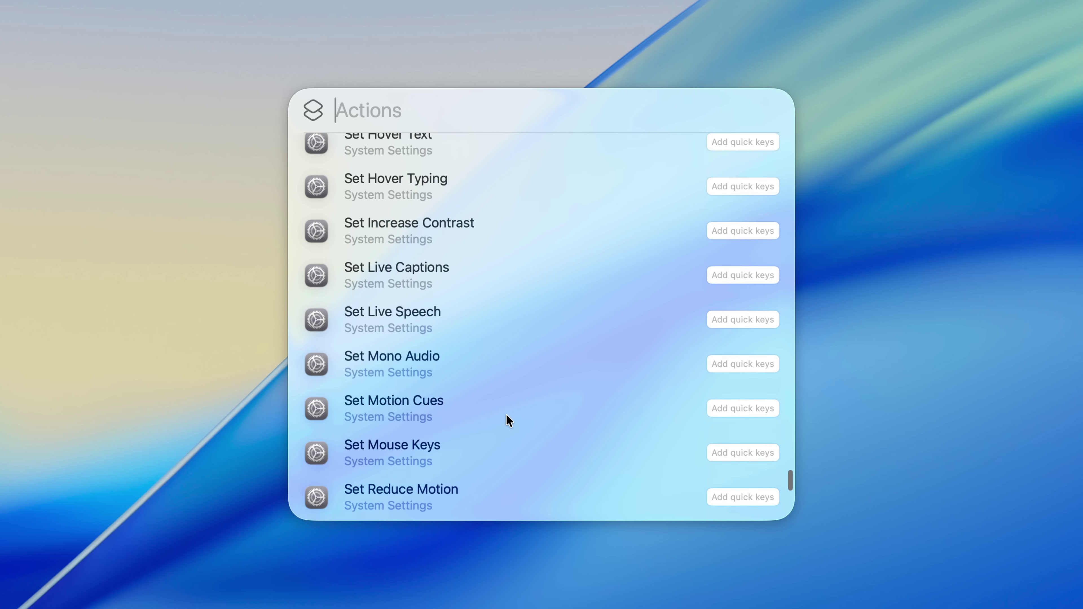
{"action": "scroll", "coordinate": [506, 420], "scroll_direction": "down", "scroll_amount": 20}
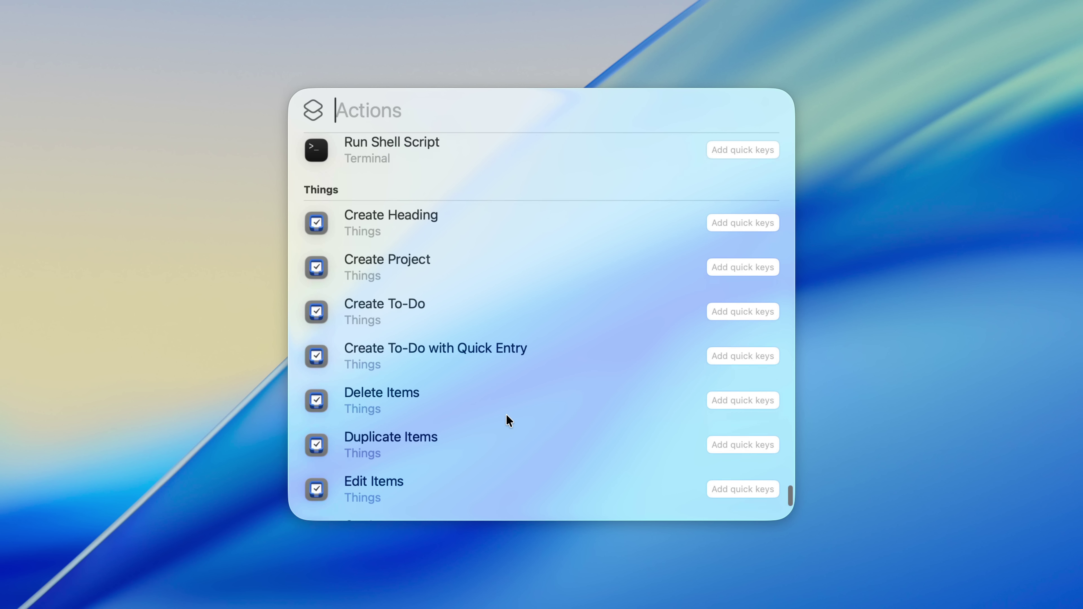
{"action": "scroll", "coordinate": [506, 414], "scroll_direction": "down", "scroll_amount": 5}
{"action": "scroll", "coordinate": [506, 415], "scroll_direction": "up", "scroll_amount": 20}
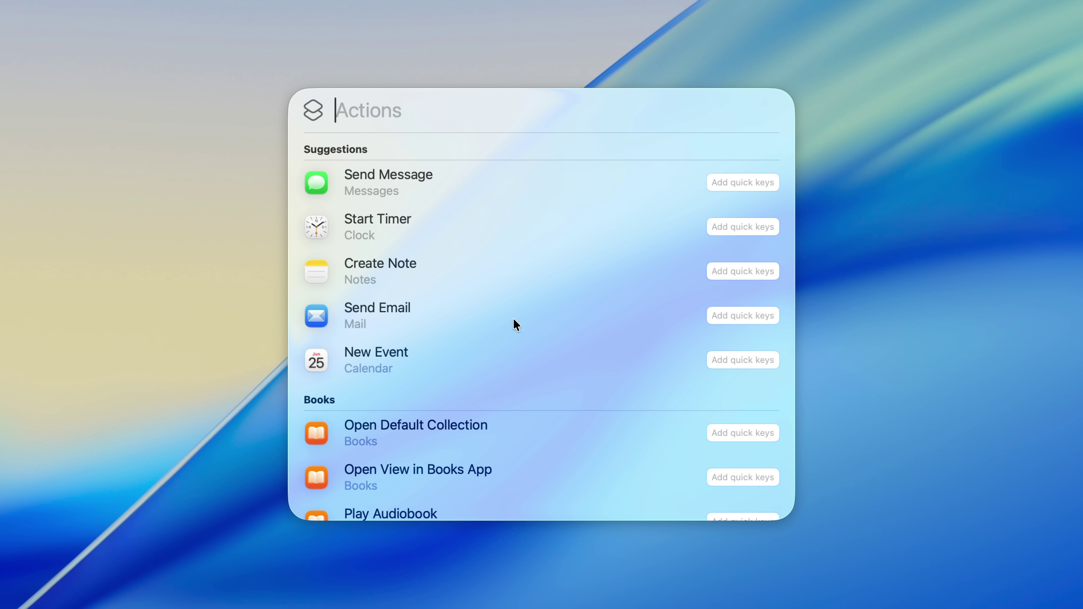
Run the suggested Start Timer action with a duration of 5 minutes and open the running timer
{"action": "left_click", "coordinate": [318, 228]}
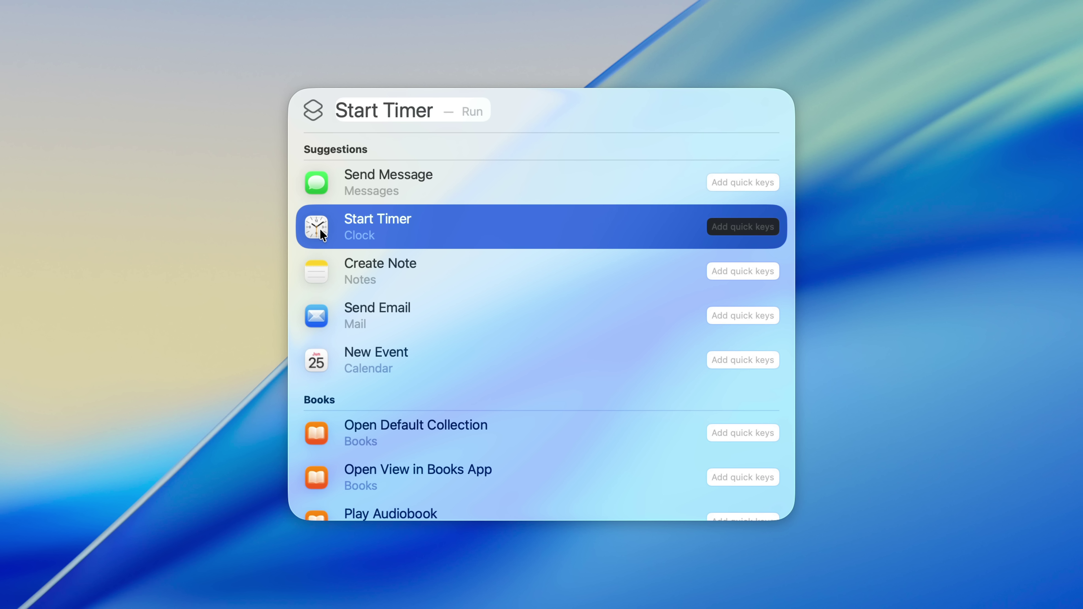
{"action": "left_click", "coordinate": [320, 229]}
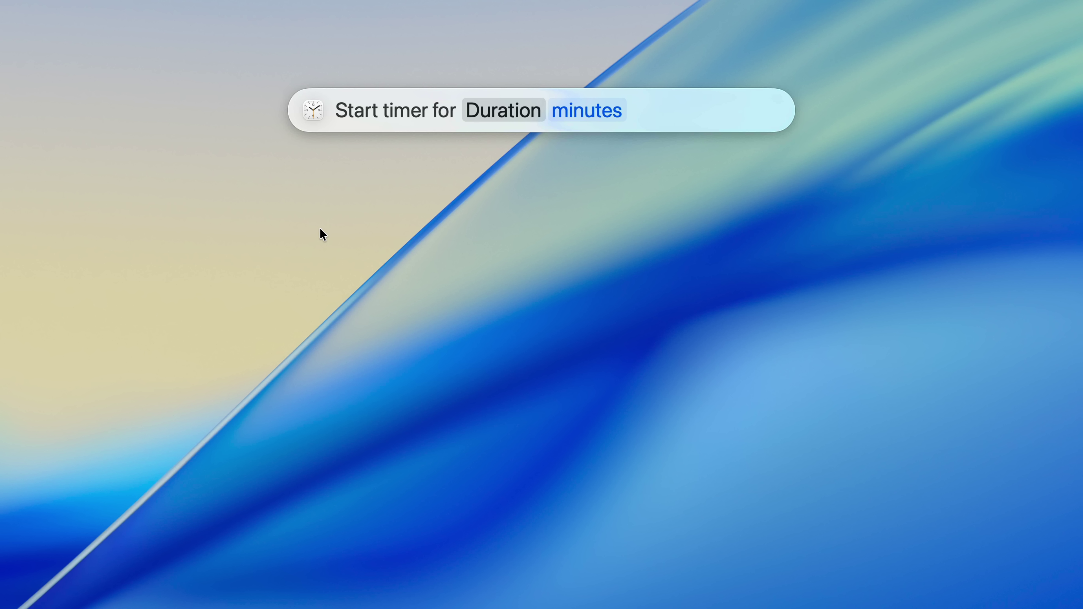
{"action": "type", "text": "5"}
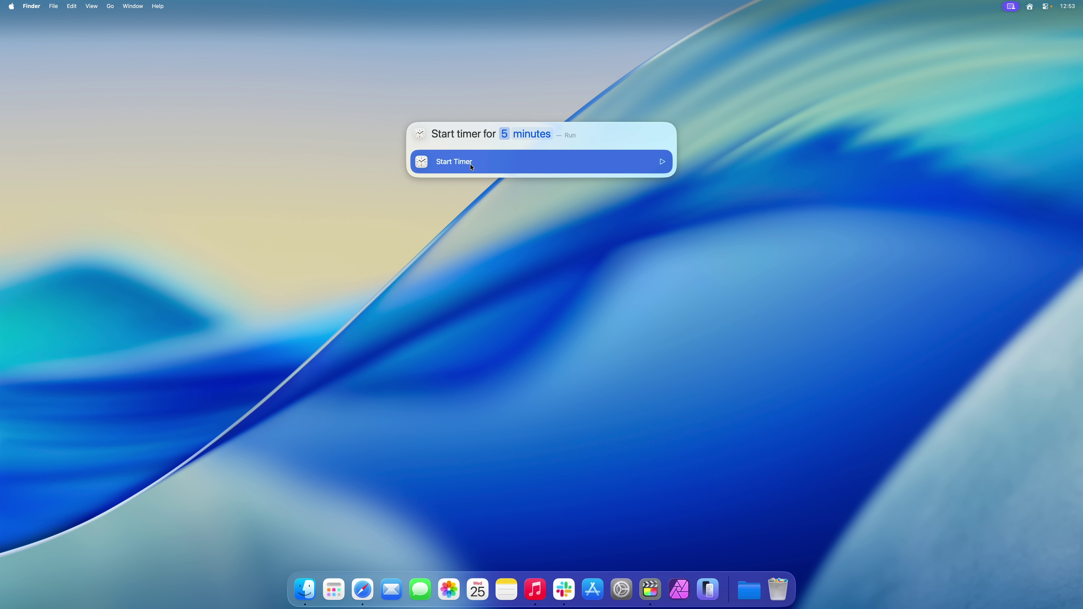
{"action": "left_click", "coordinate": [471, 165]}
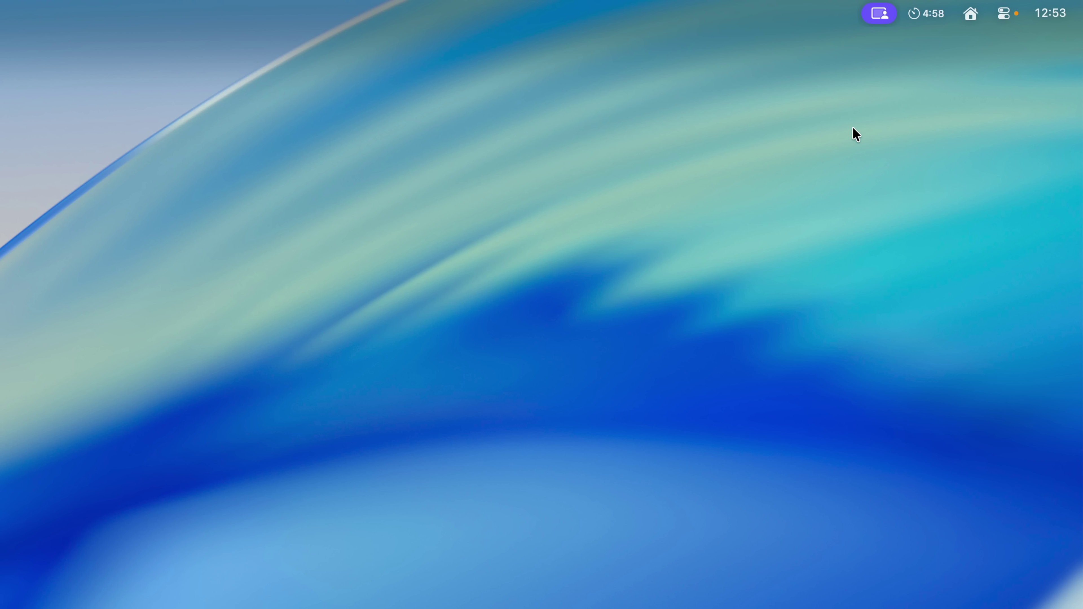
{"action": "left_click", "coordinate": [934, 13]}
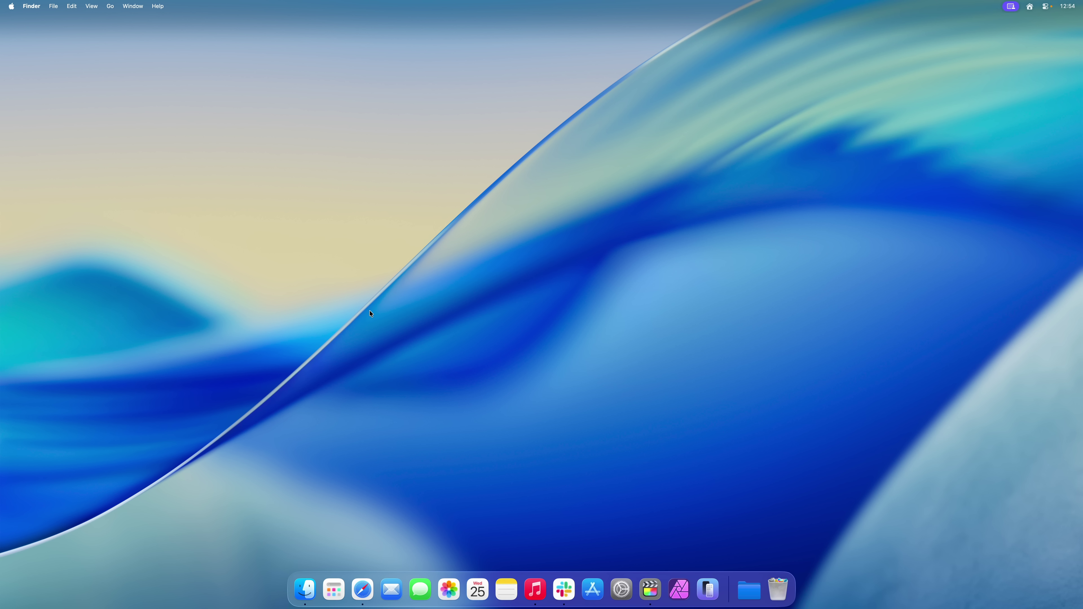
Assign the quick keys "tim" to the Start Timer action in Spotlight's Actions list
{"action": "key", "text": "super+space"}
{"action": "key", "text": "super+3"}
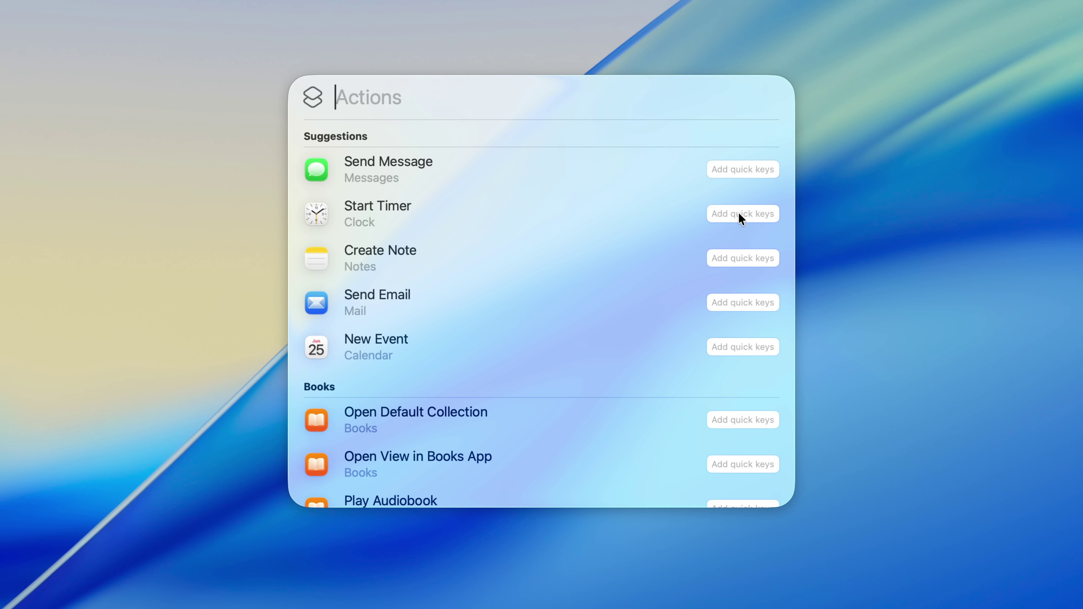
{"action": "left_click", "coordinate": [738, 213]}
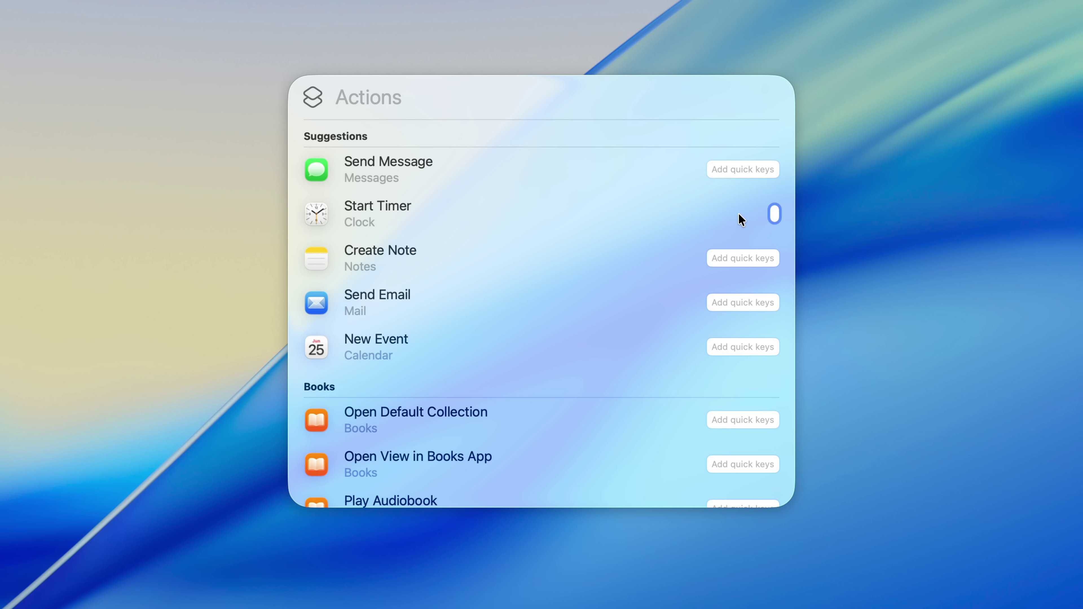
{"action": "type", "text": "tim"}
{"action": "key", "text": "Return"}
{"action": "type", "text": "tim"}
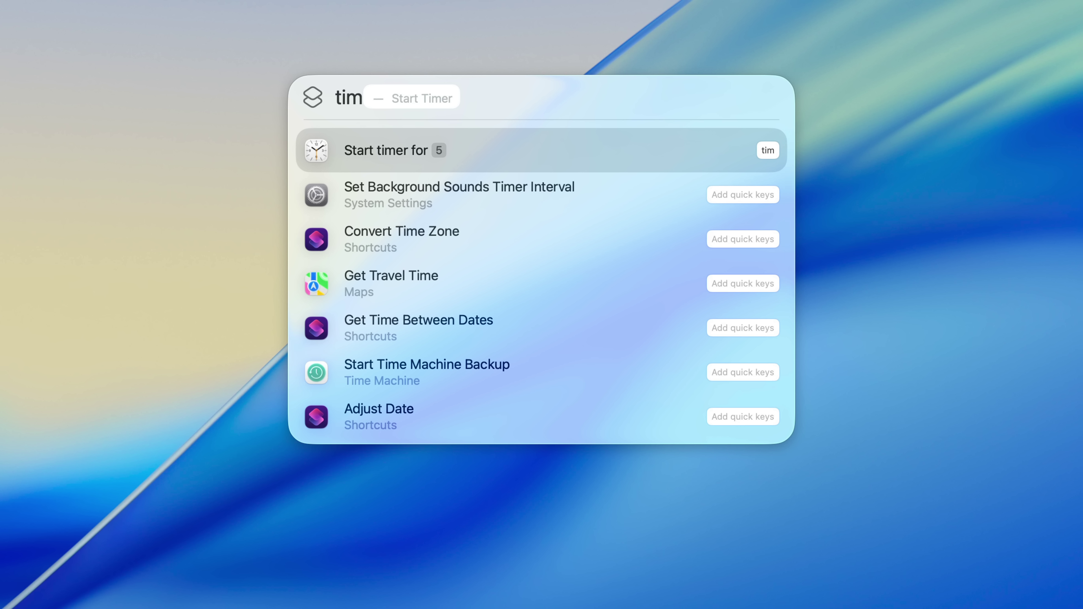
{"action": "key", "text": "Return"}
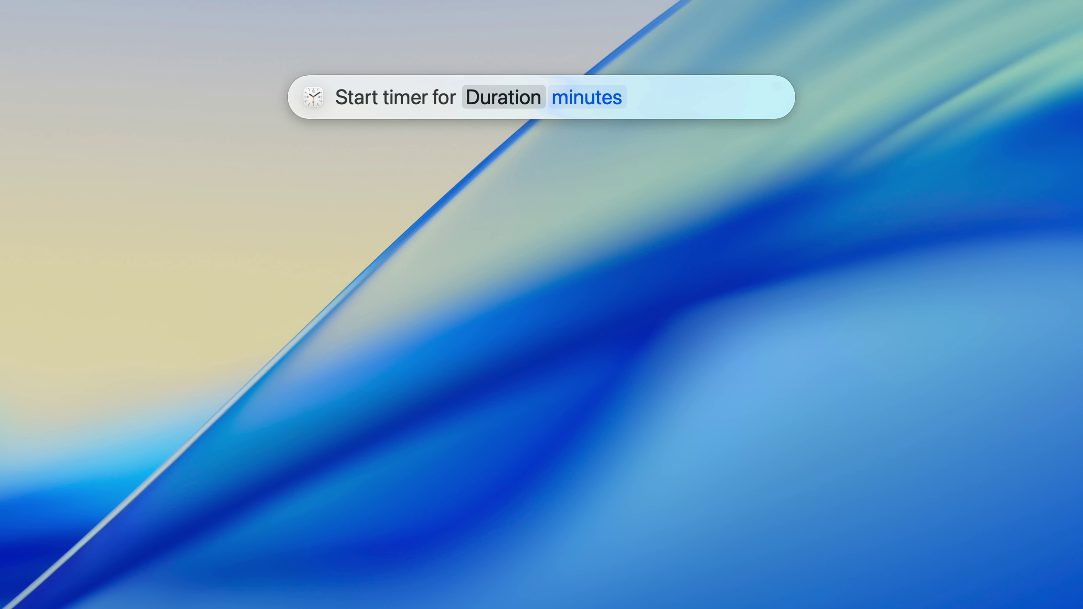
{"action": "key", "text": "Escape"}
{"action": "type", "text": "tim"}
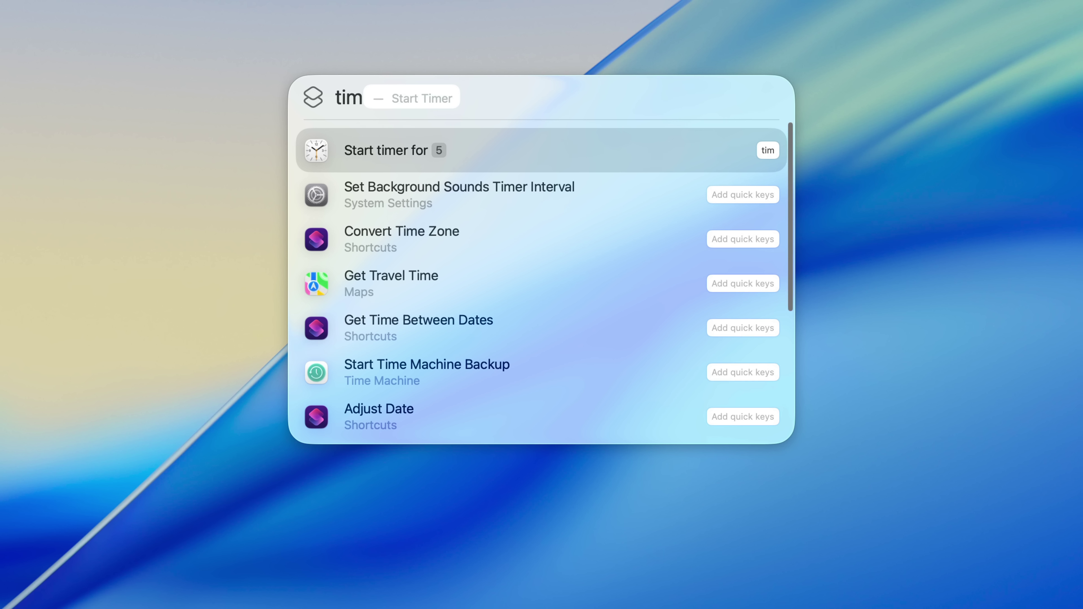
{"action": "key", "text": "Down"}
{"action": "key", "text": "Up"}
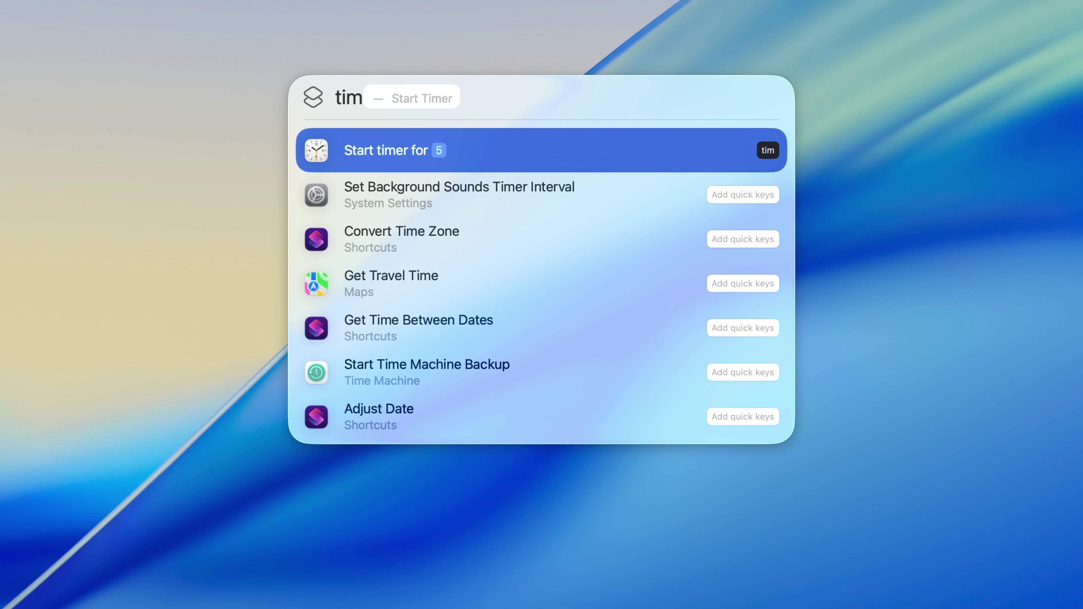
{"action": "key", "text": "Return"}
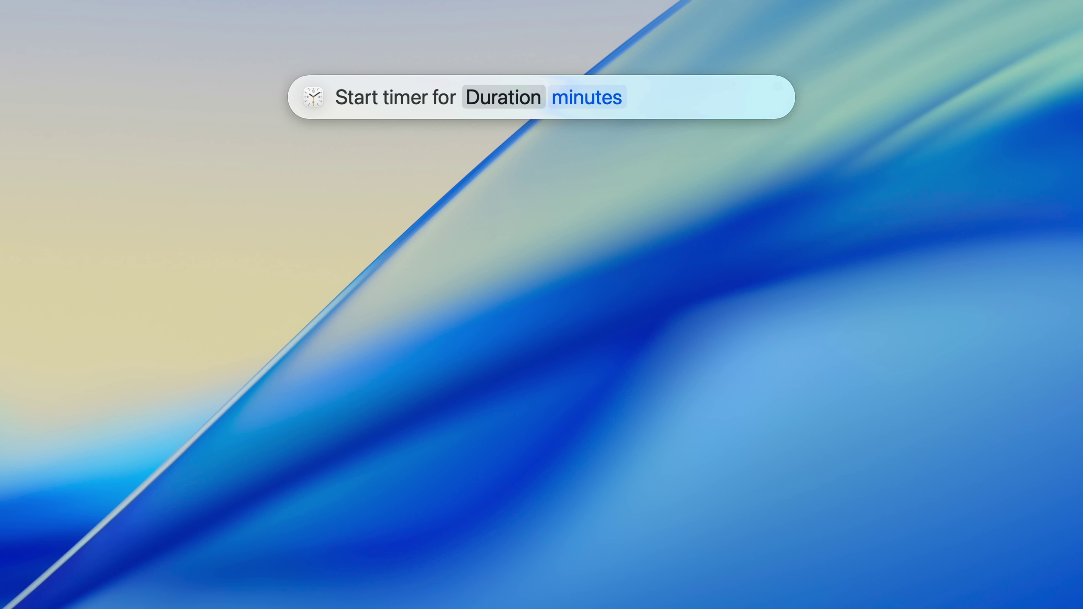
{"action": "type", "text": "3"}
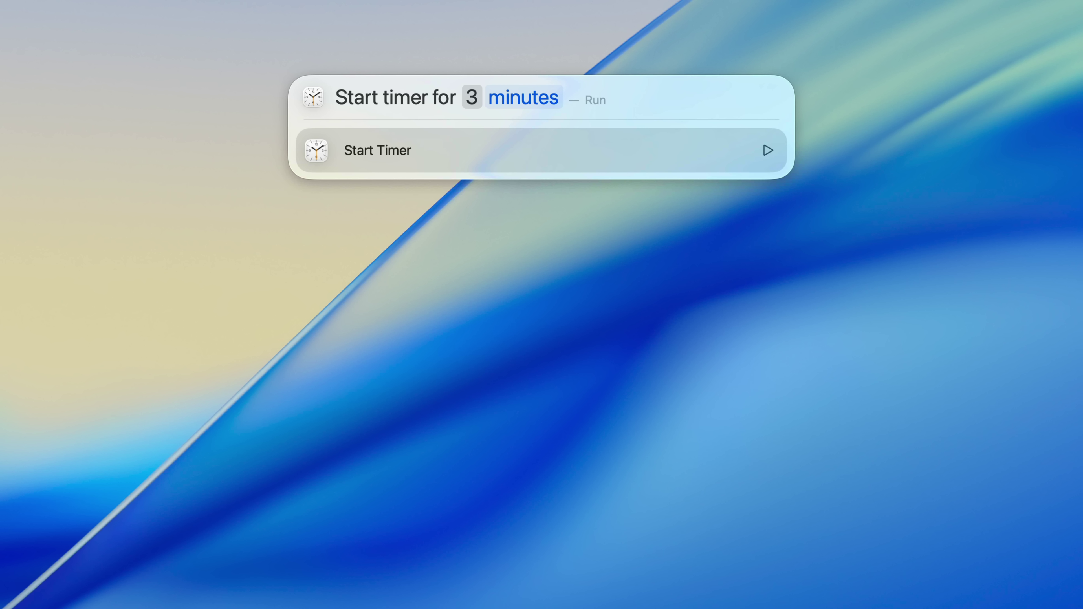
{"action": "key", "text": "Escape"}
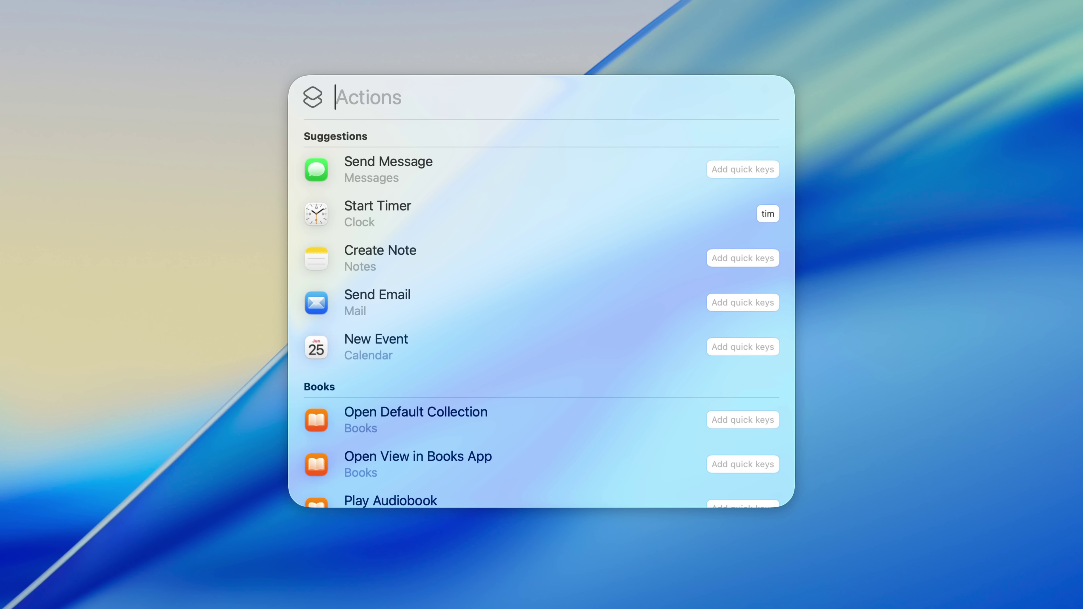
Start a 1 minute timer from the main Spotlight search using the quick keys "tim", and cancel the running timer in Clock
{"action": "key", "text": "Escape"}
{"action": "type", "text": "tim"}
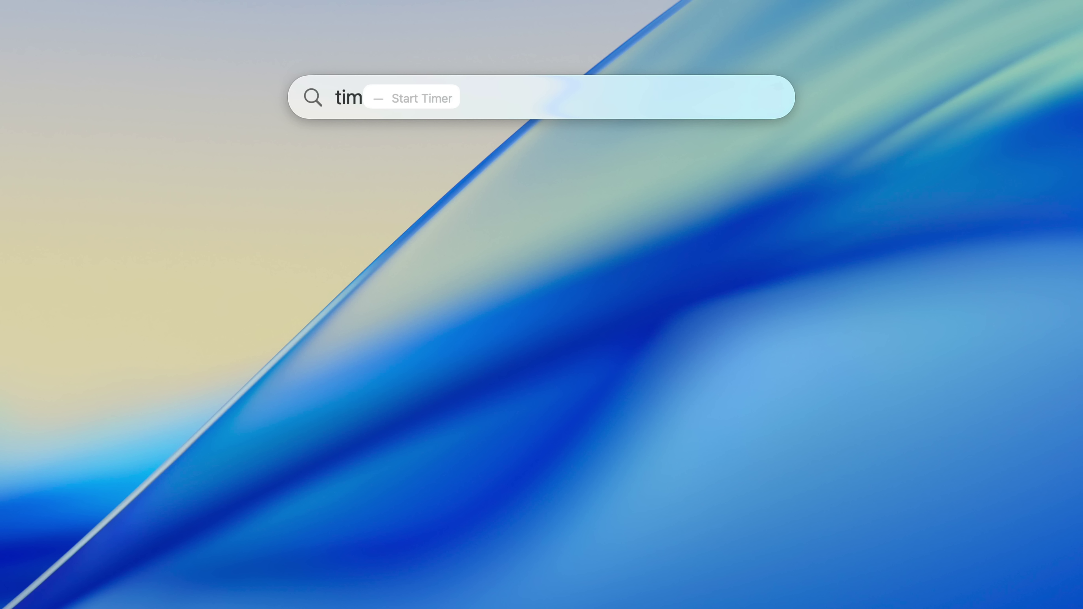
{"action": "key", "text": "Return"}
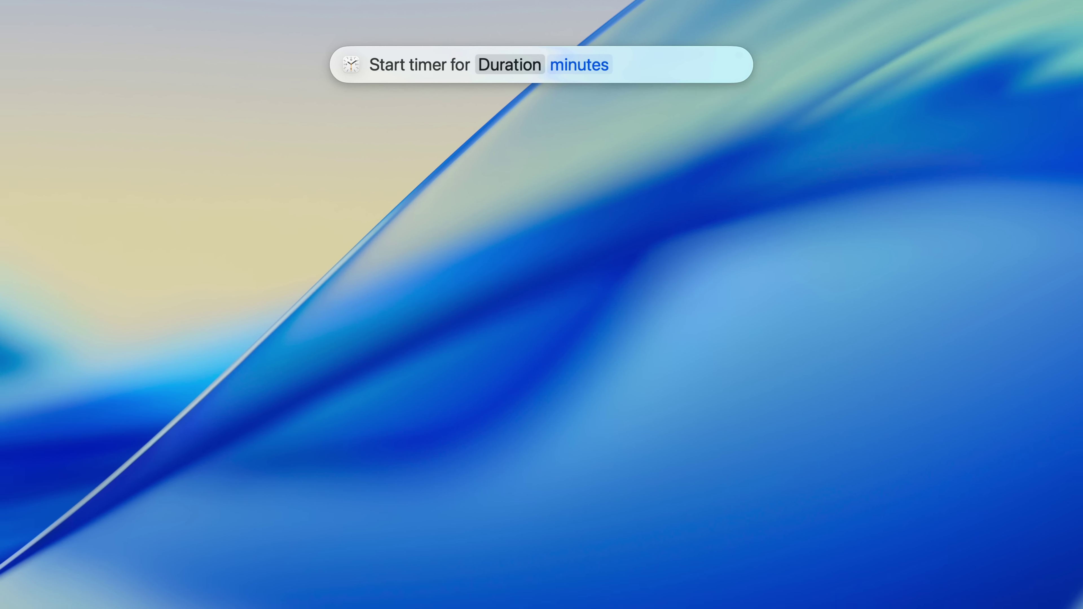
{"action": "type", "text": "1"}
{"action": "key", "text": "Return"}
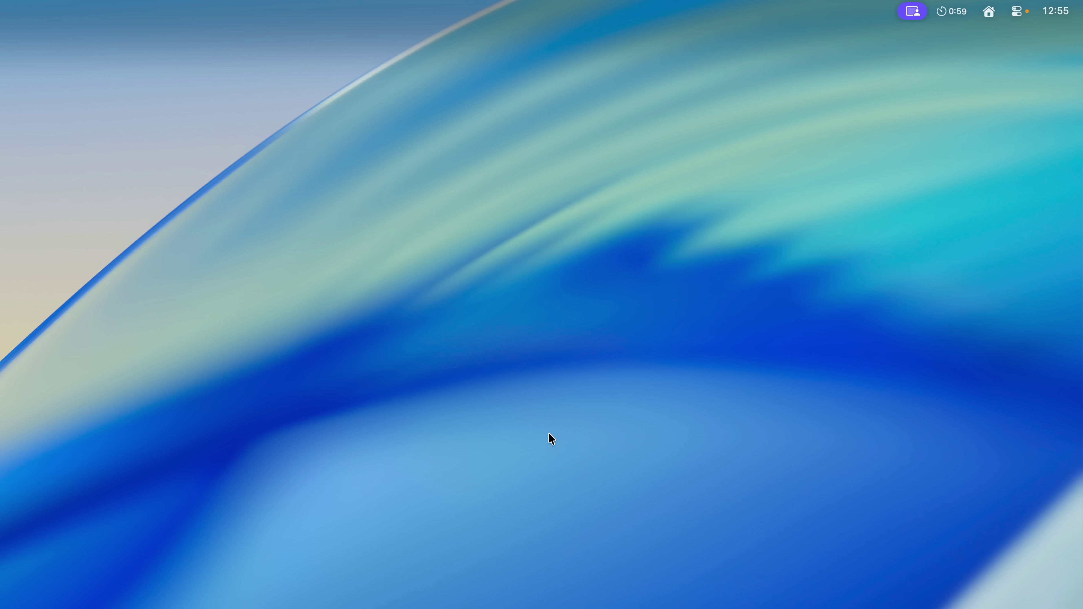
{"action": "left_click", "coordinate": [955, 11]}
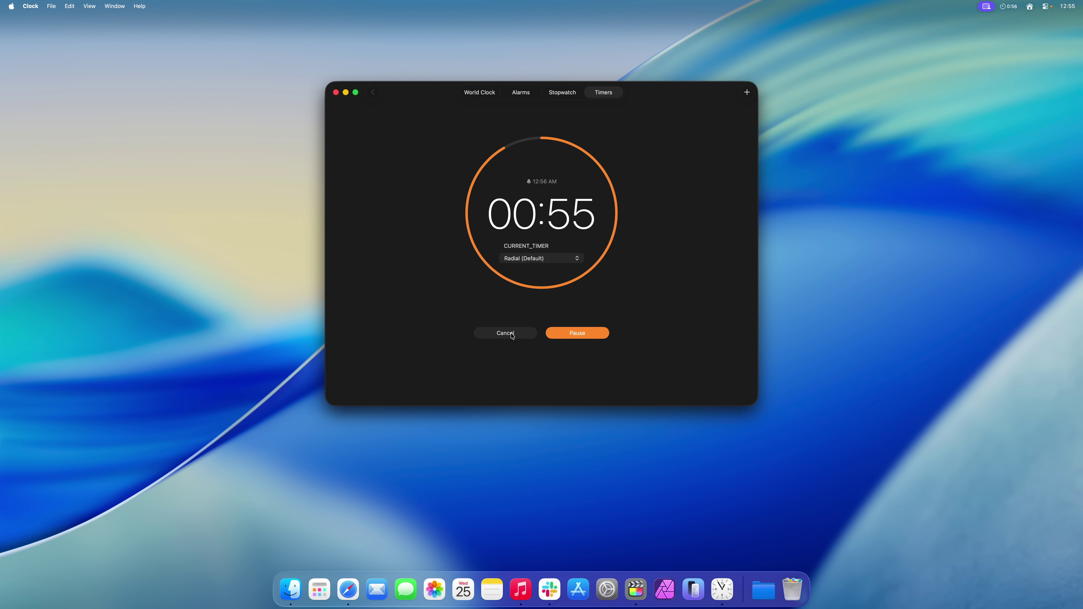
{"action": "left_click", "coordinate": [511, 334]}
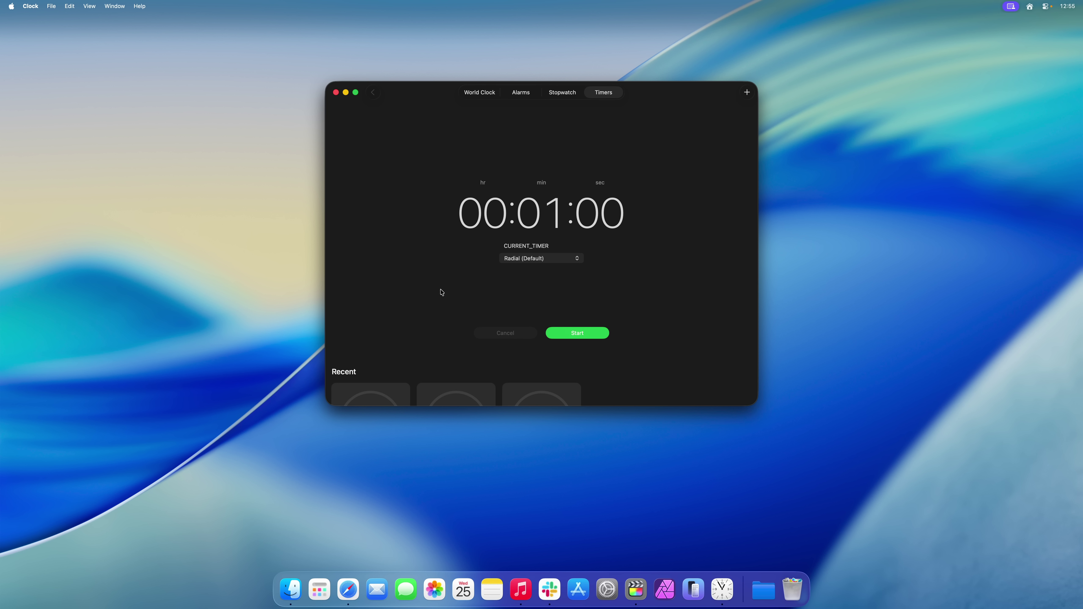
Quit Clock and bring up Spotlight with an empty search
{"action": "key", "text": "super+q"}
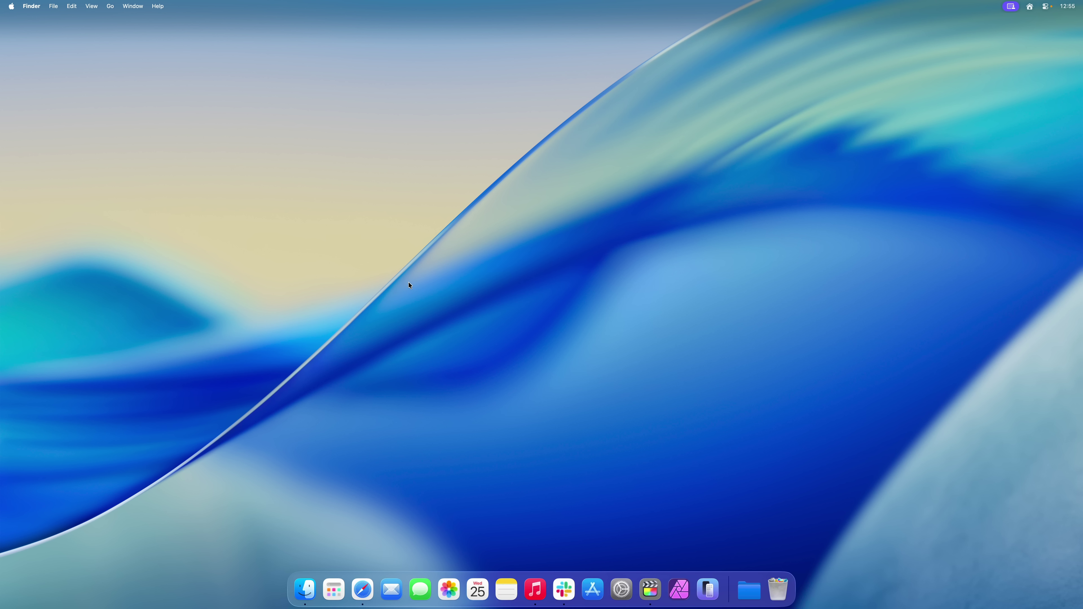
{"action": "key", "text": "super+space"}
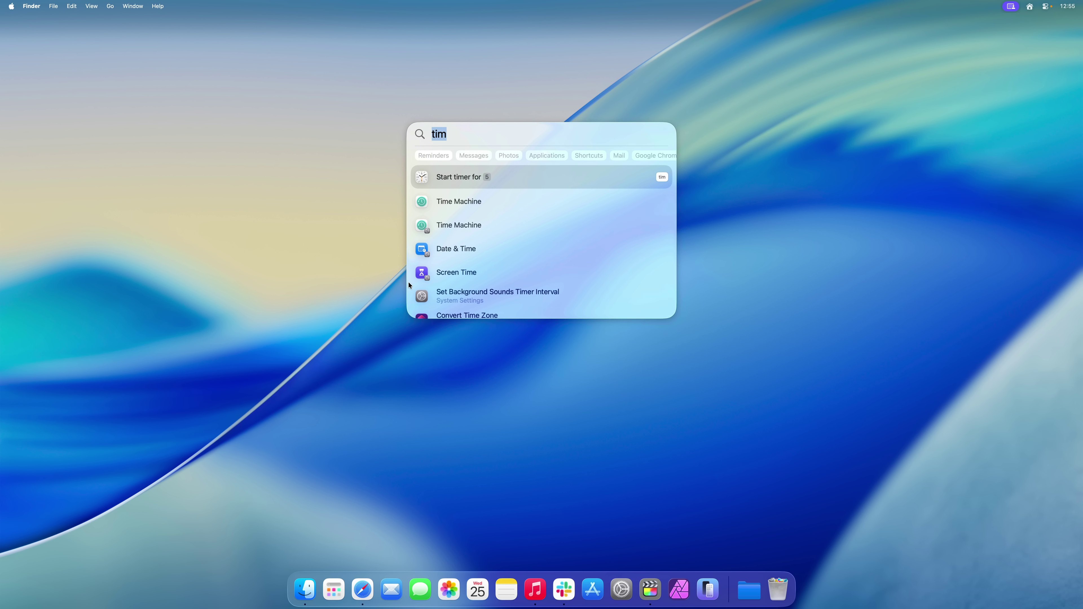
{"action": "key", "text": "BackSpace"}
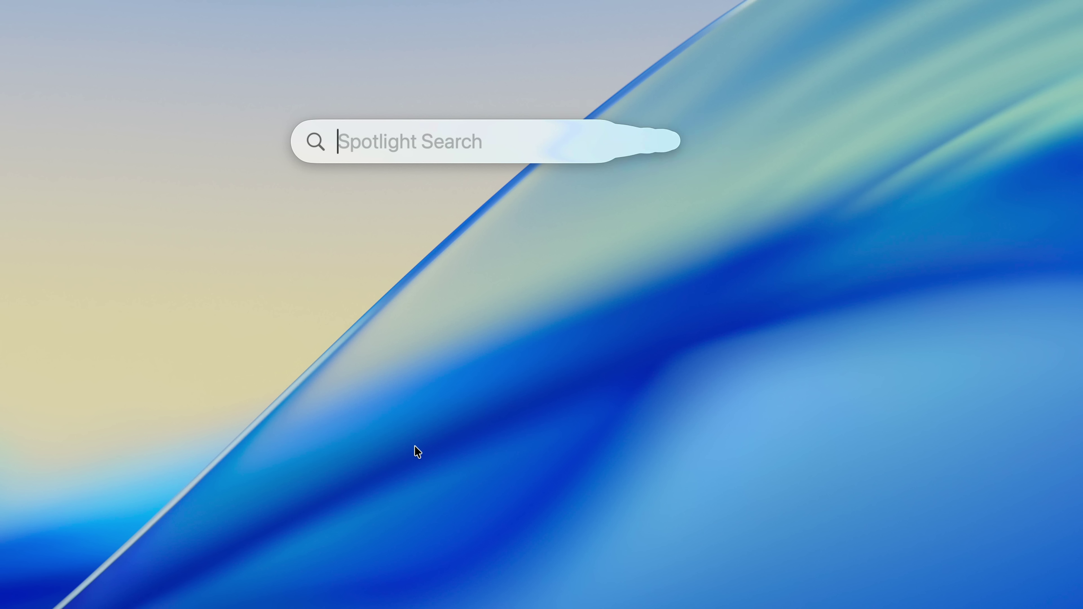
Enable clipboard history in Spotlight's Clipboard category and open its settings
{"action": "left_click", "coordinate": [713, 138]}
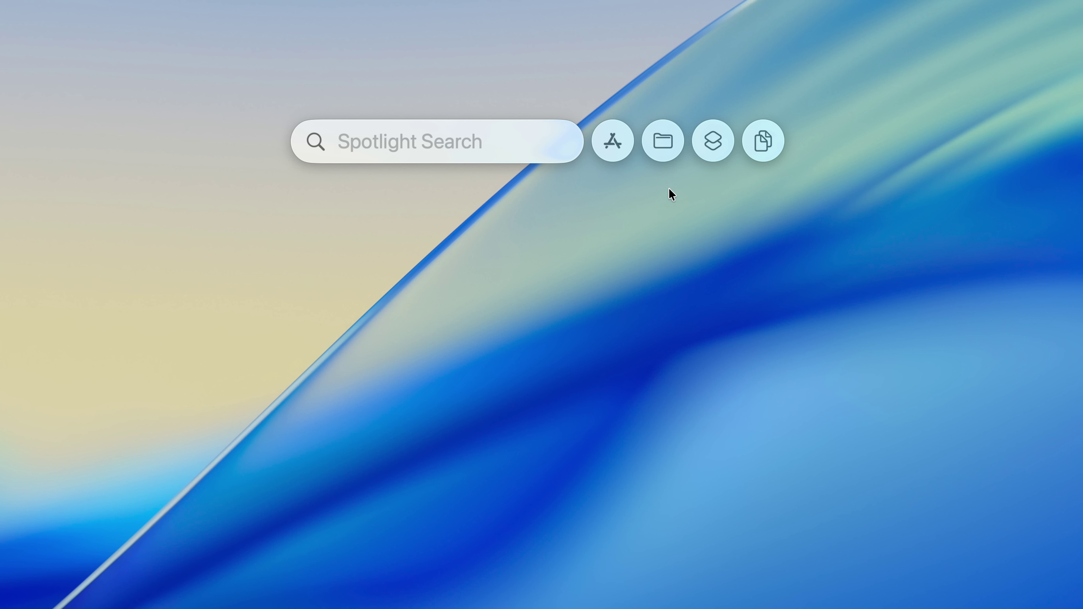
{"action": "key", "text": "super+3"}
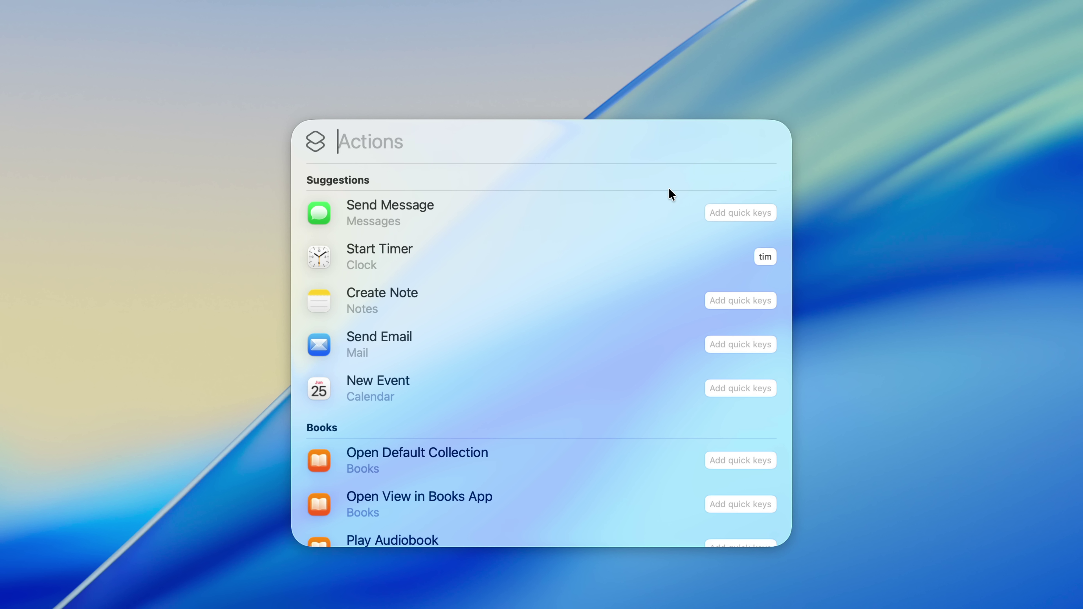
{"action": "key", "text": "super+4"}
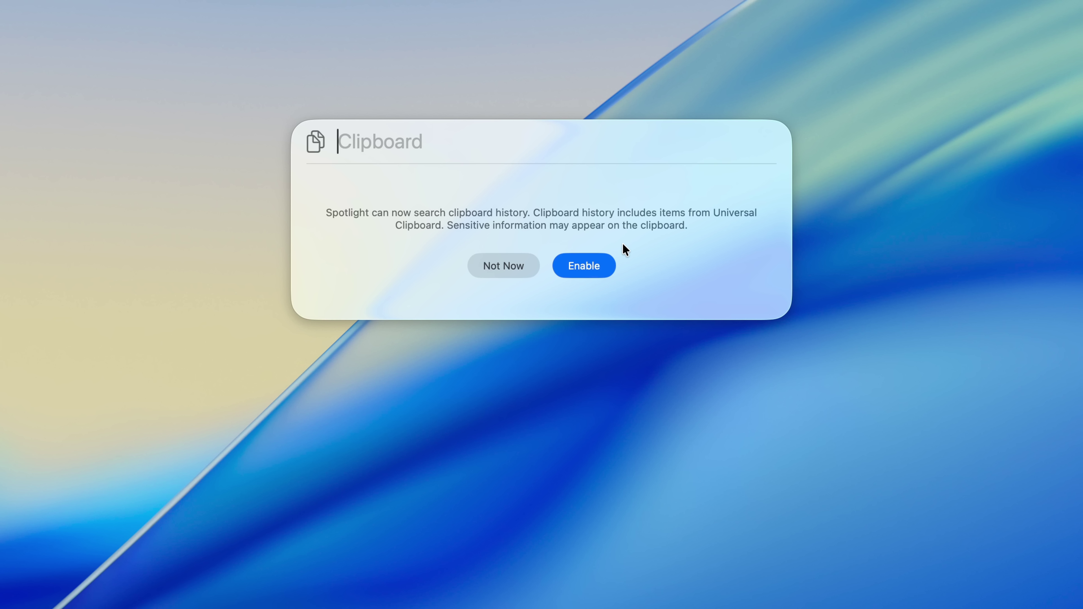
{"action": "left_click", "coordinate": [585, 264]}
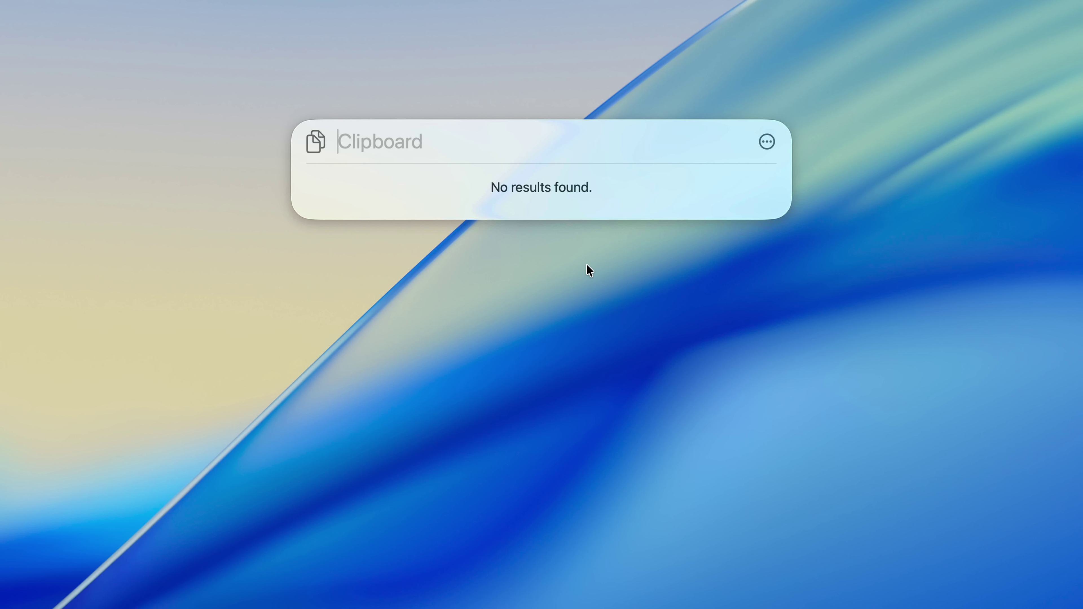
{"action": "left_click", "coordinate": [770, 137]}
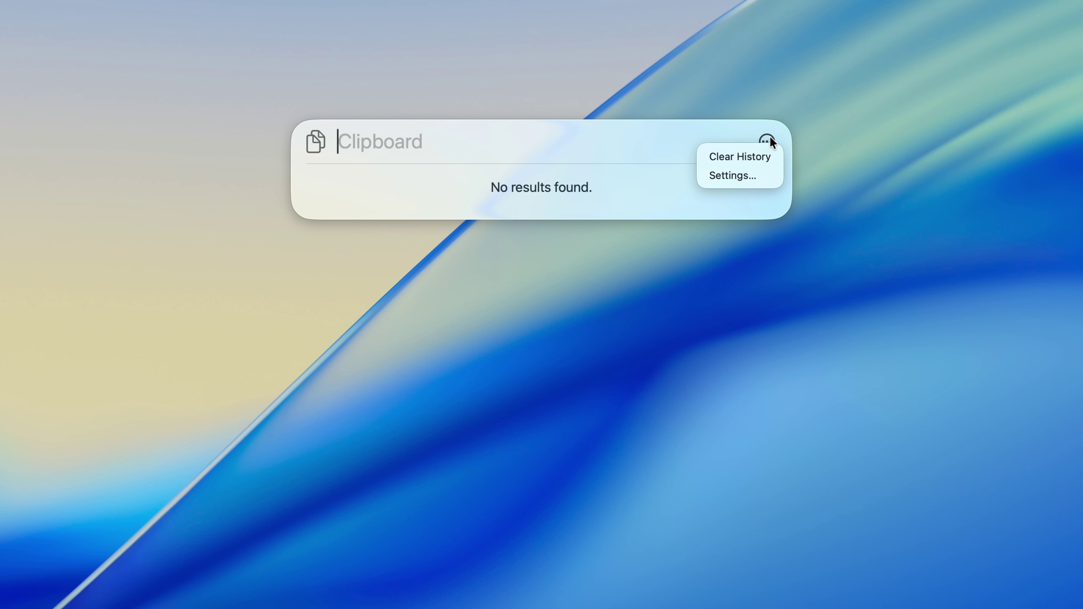
{"action": "left_click", "coordinate": [747, 176]}
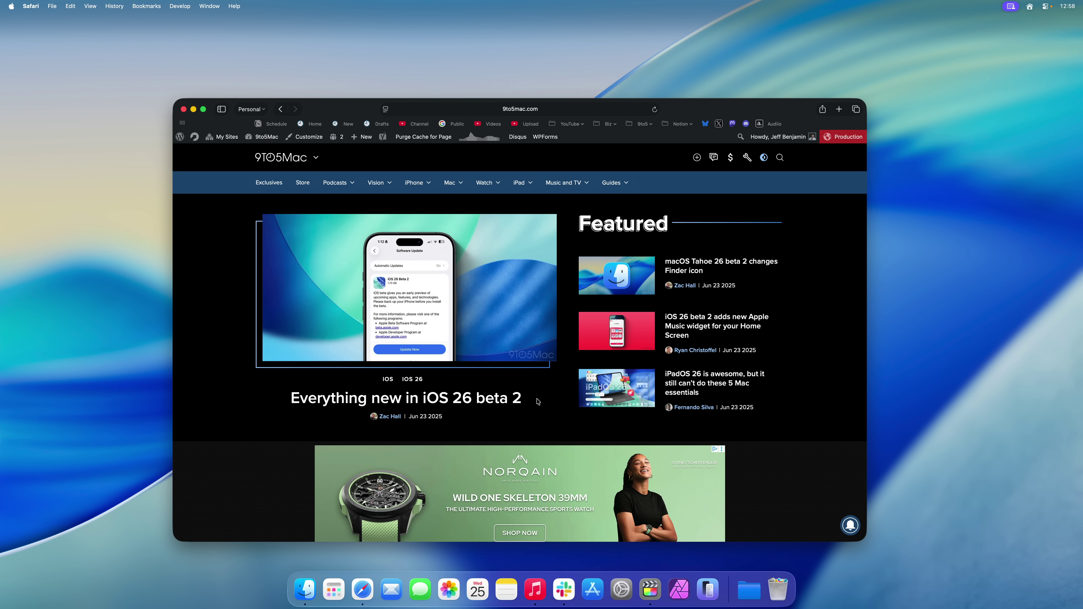
Copy the headline "Everything new in iOS 26 beta 2" from the 9to5mac.com page in Safari and minimize the window
{"action": "left_click_drag", "start_coordinate": [536, 401], "coordinate": [284, 397]}
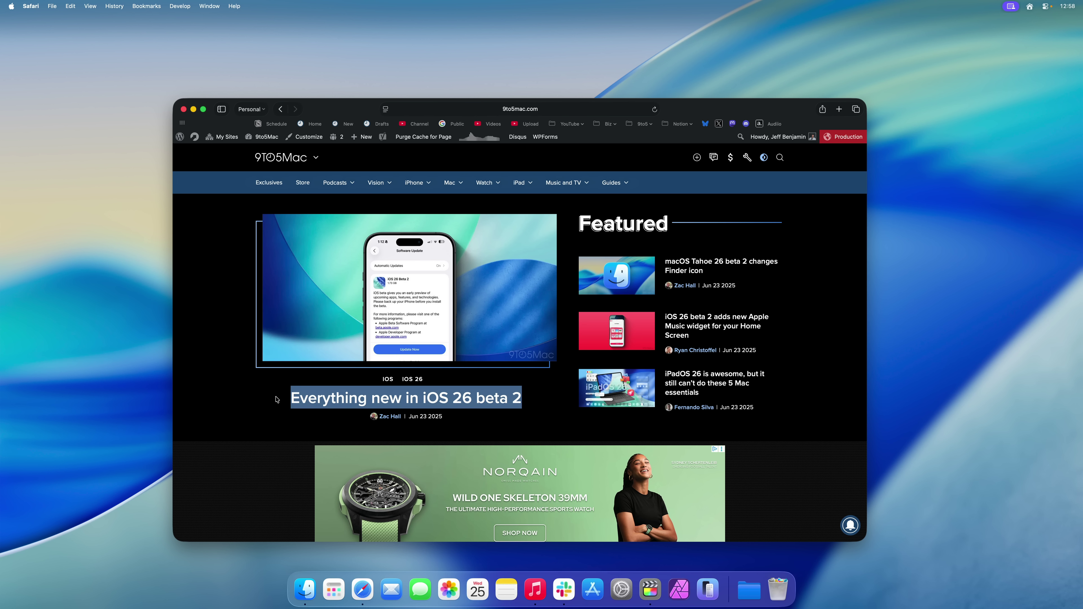
{"action": "right_click", "coordinate": [310, 396]}
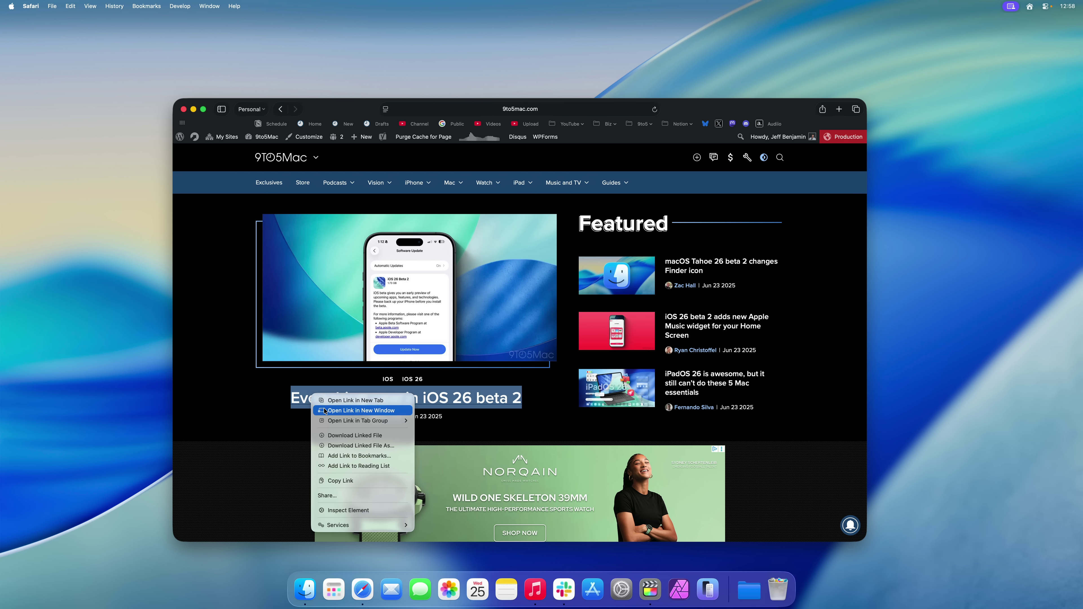
{"action": "left_click", "coordinate": [254, 410]}
{"action": "left_click", "coordinate": [254, 411]}
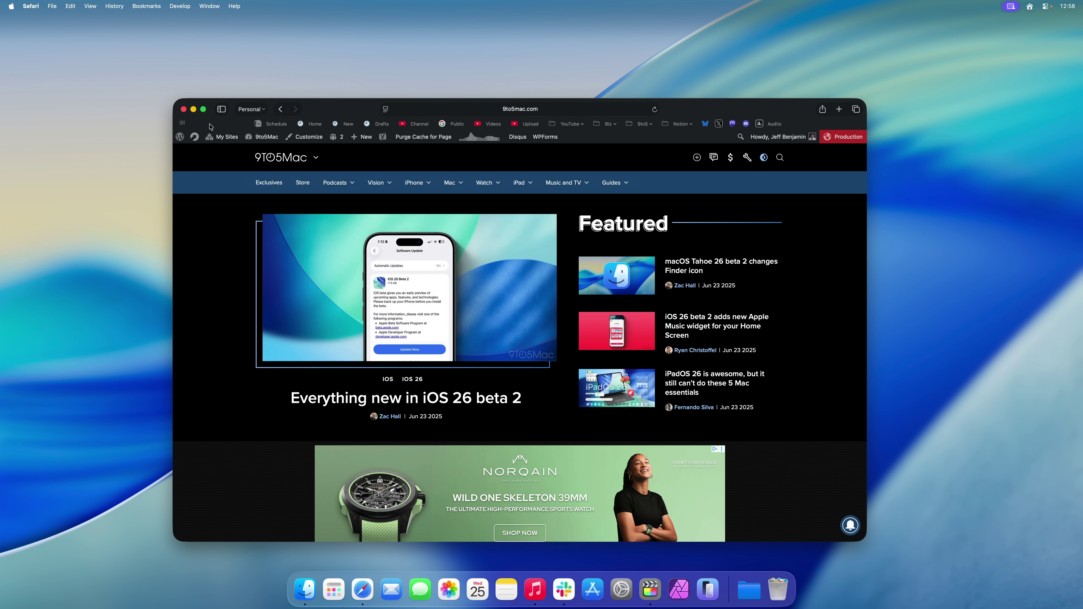
{"action": "left_click", "coordinate": [193, 109]}
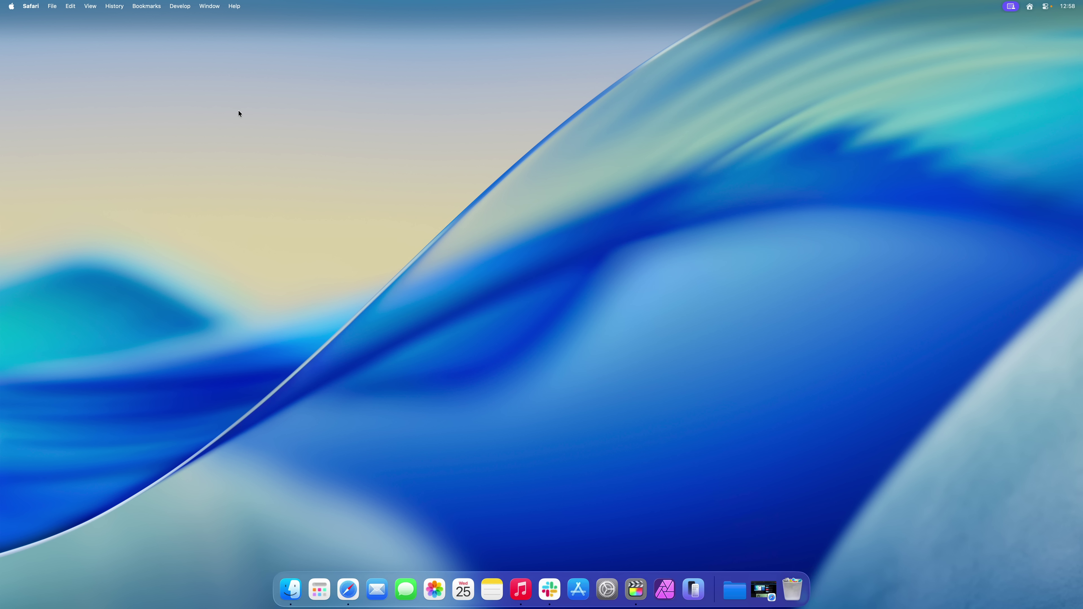
Copy the "Everything new in iOS 26 beta 2" entry again from Spotlight's clipboard history
{"action": "key", "text": "super+space"}
{"action": "key", "text": "super+4"}
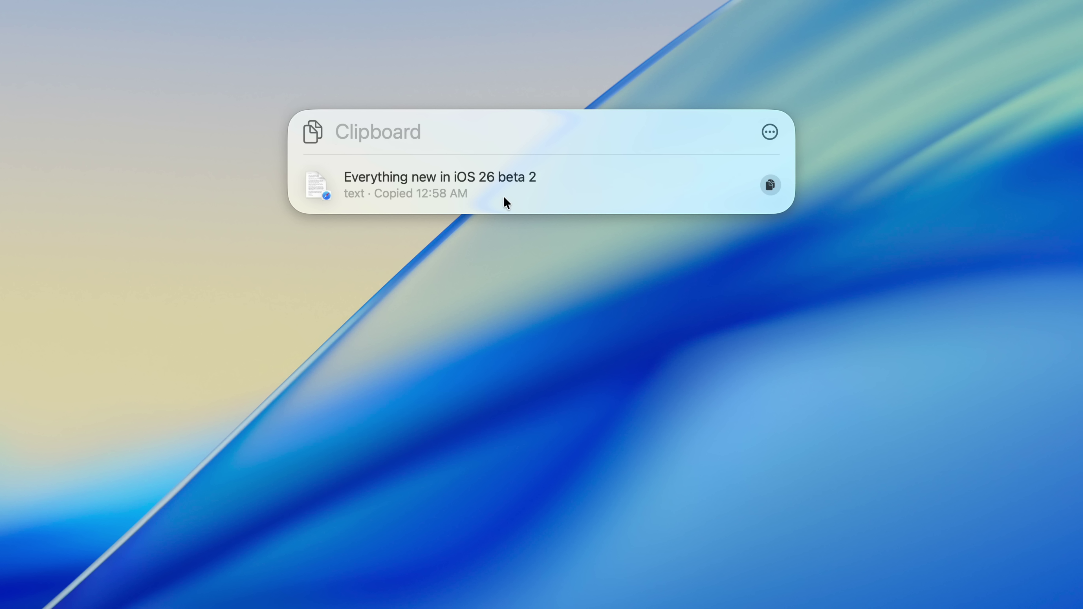
{"action": "left_click", "coordinate": [478, 180]}
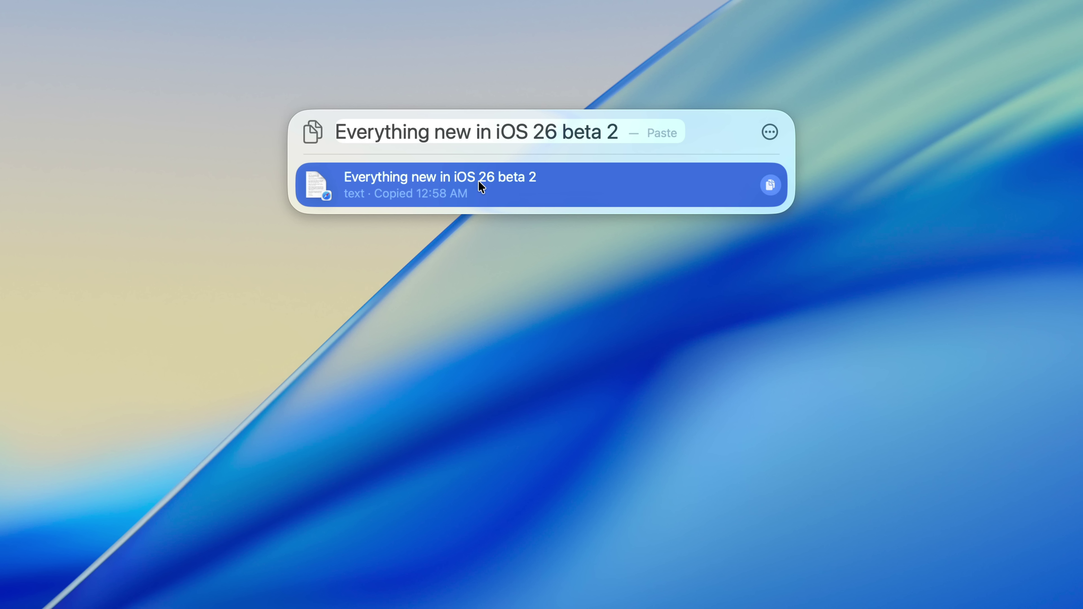
{"action": "left_click", "coordinate": [771, 186]}
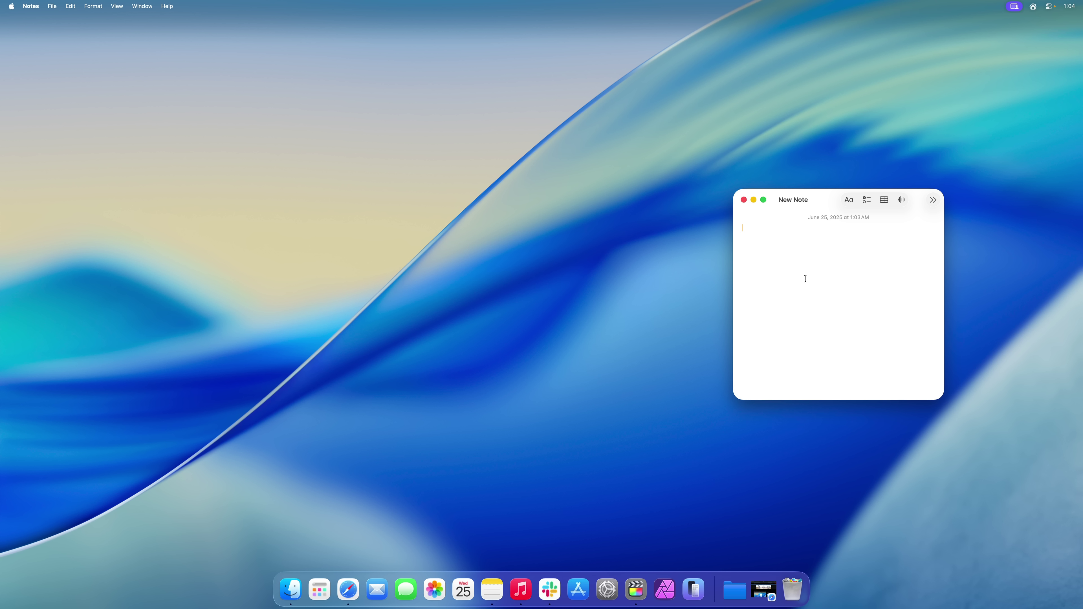
Paste the "Netflix is pulling the plug on 21 indie games" text from Spotlight's clipboard history into the new note
{"action": "key", "text": "super+space"}
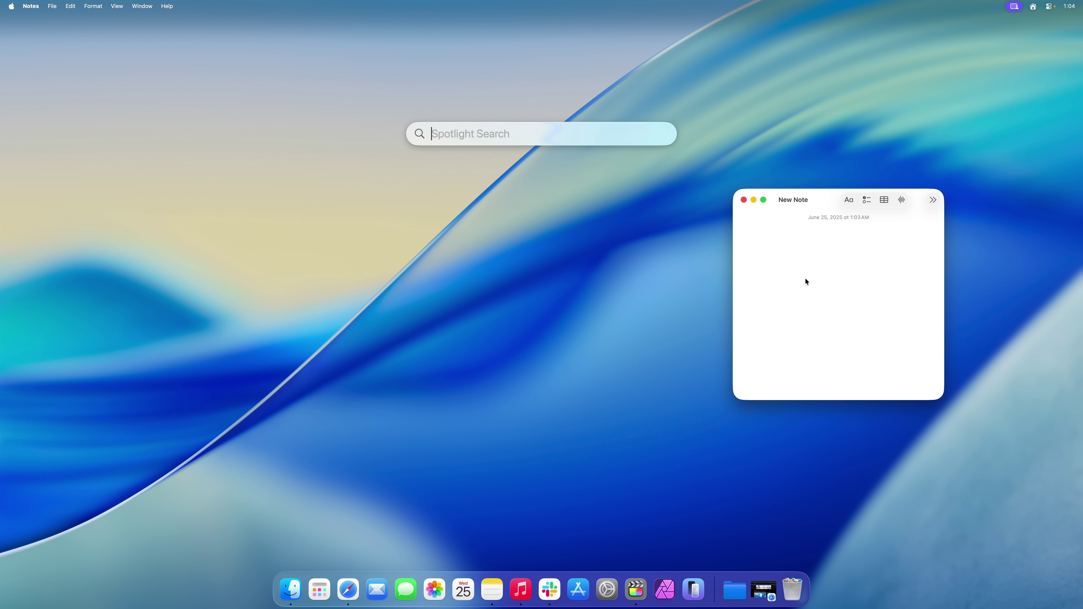
{"action": "left_click", "coordinate": [661, 133]}
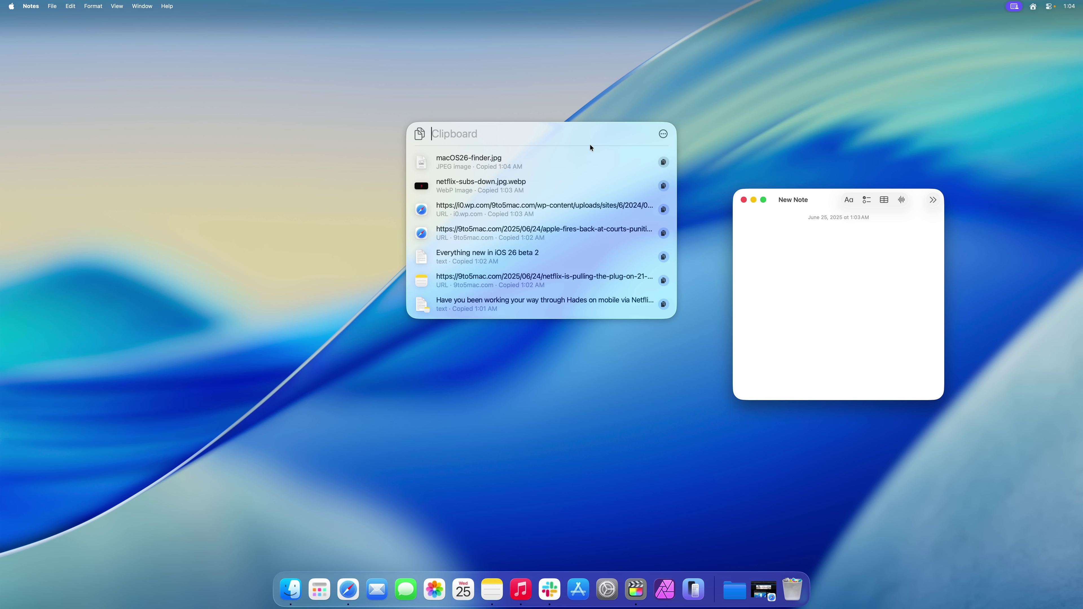
{"action": "scroll", "coordinate": [518, 238], "scroll_direction": "down", "scroll_amount": 1}
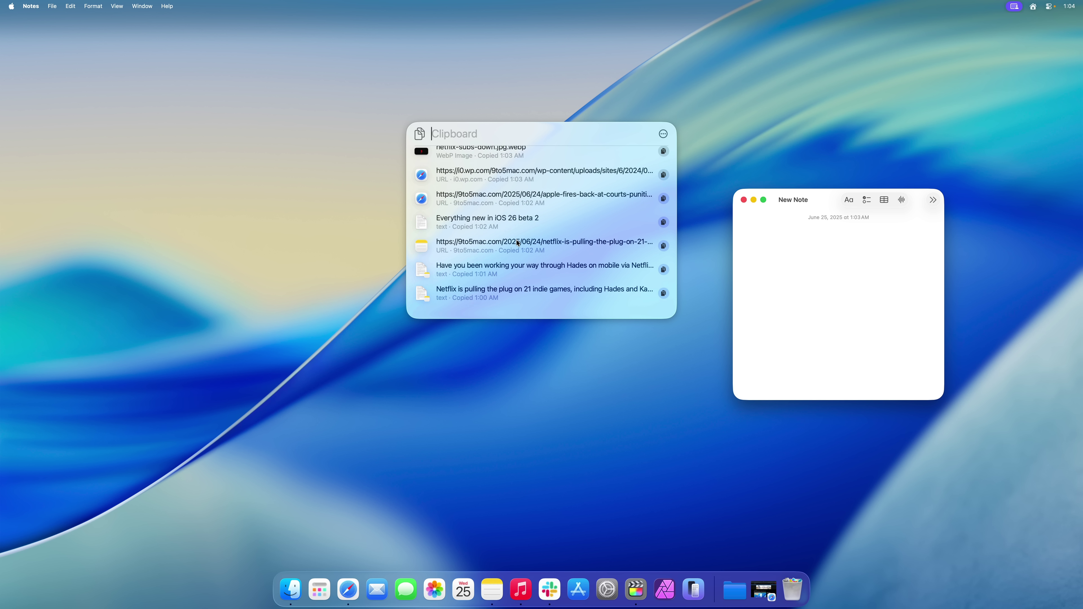
{"action": "scroll", "coordinate": [517, 243], "scroll_direction": "up", "scroll_amount": 1}
{"action": "scroll", "coordinate": [516, 242], "scroll_direction": "down", "scroll_amount": 1}
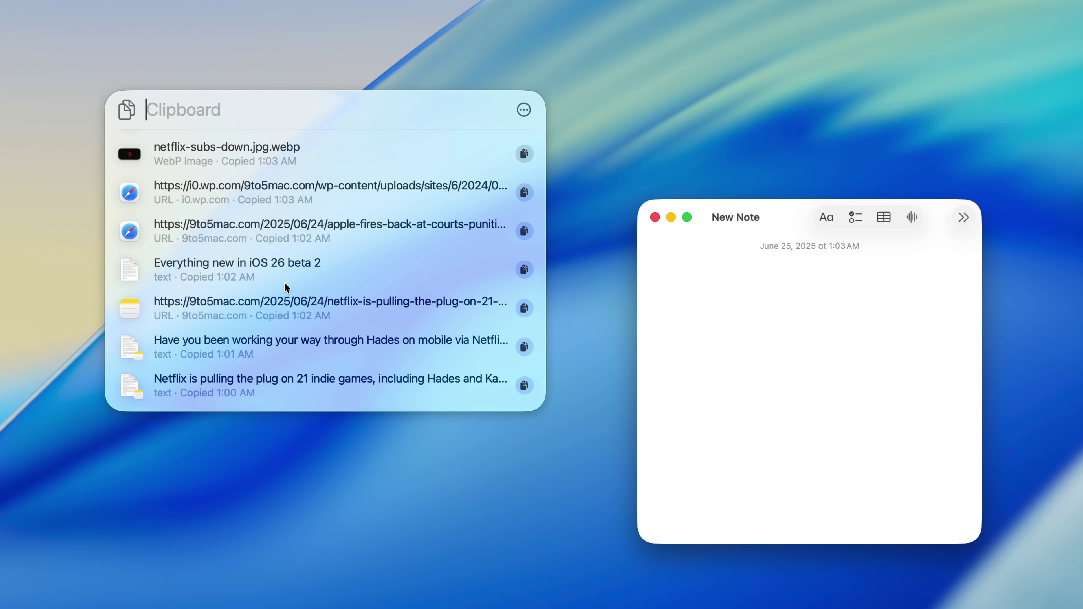
{"action": "scroll", "coordinate": [284, 282], "scroll_direction": "up", "scroll_amount": 1}
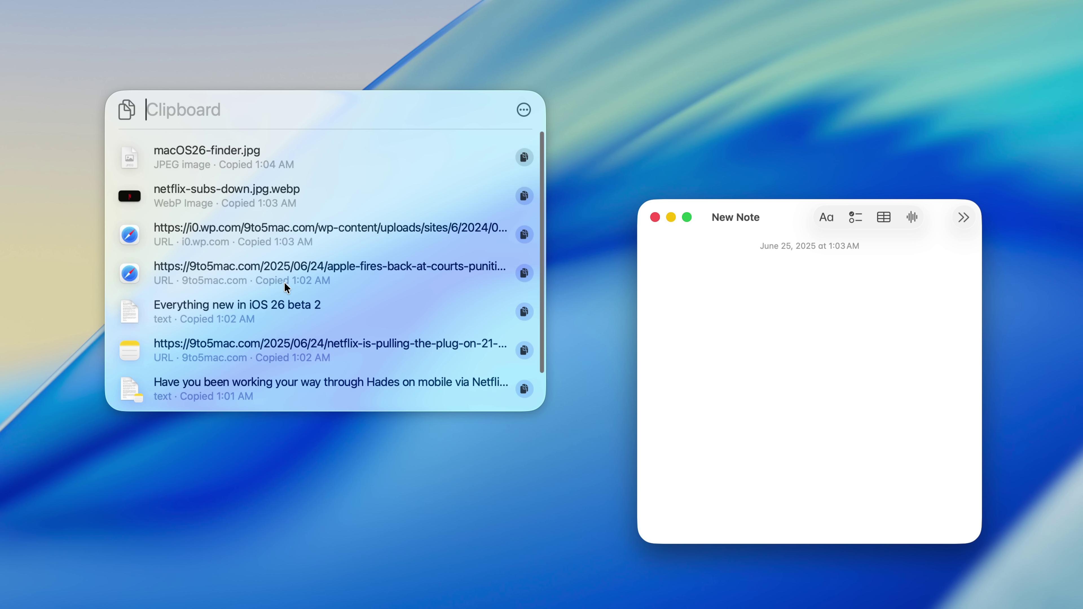
{"action": "scroll", "coordinate": [284, 282], "scroll_direction": "down", "scroll_amount": 1}
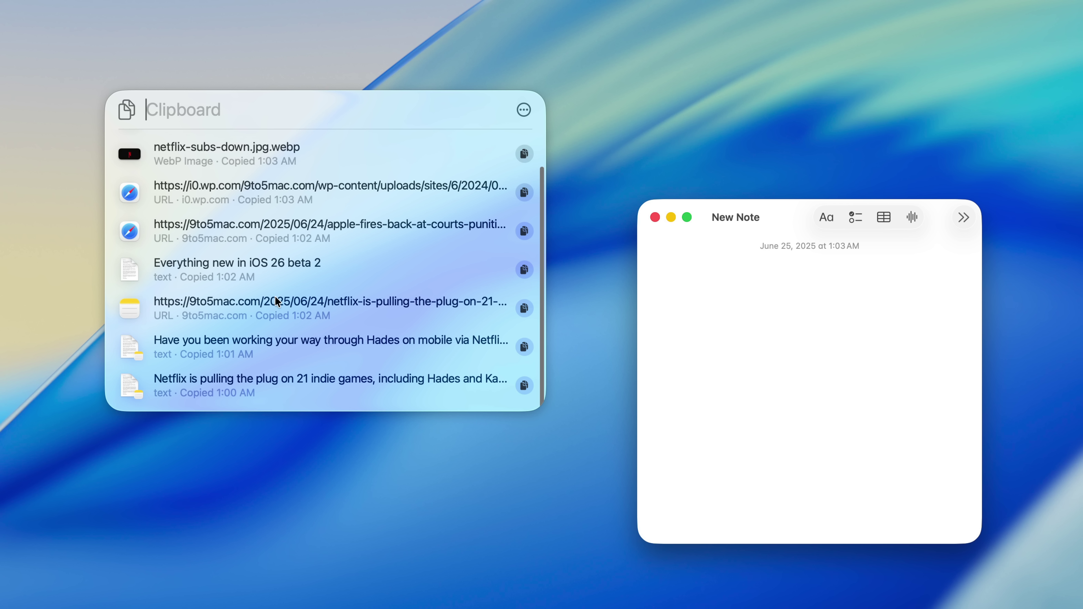
{"action": "left_click", "coordinate": [219, 384]}
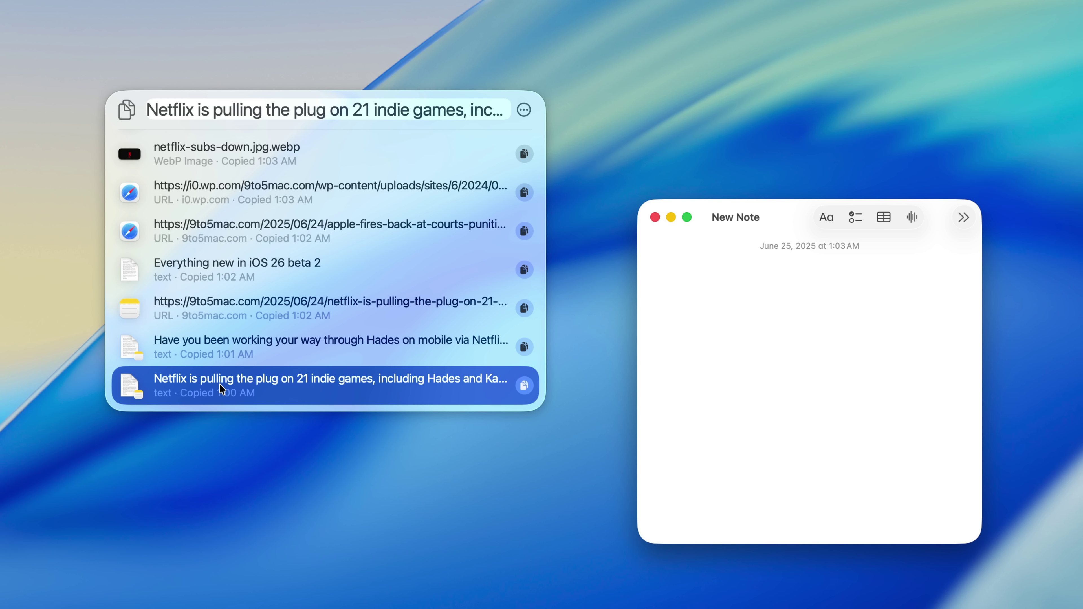
{"action": "key", "text": "Return"}
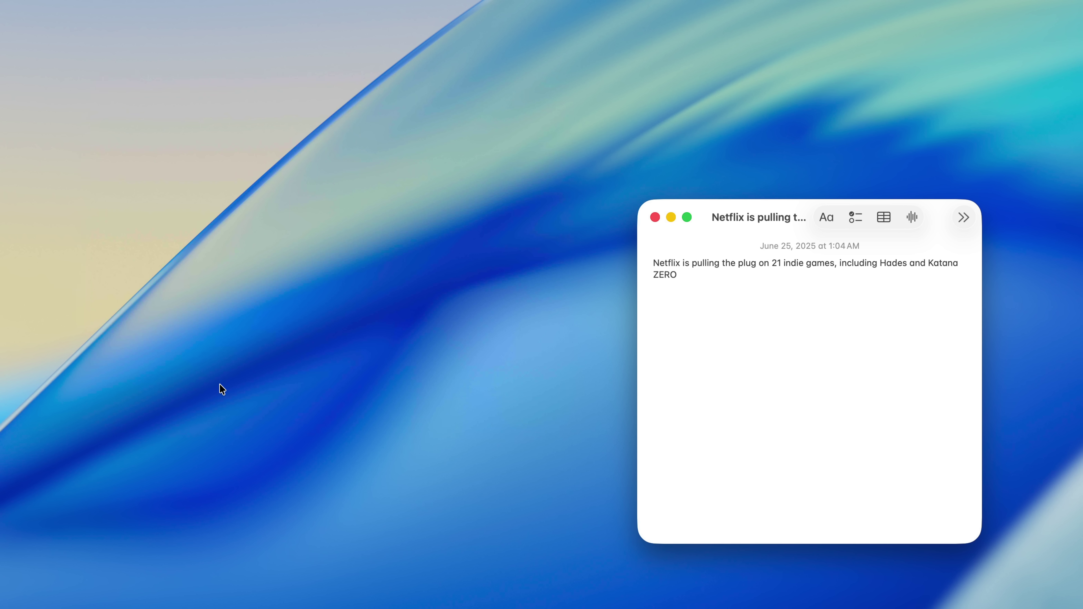
Leave a blank line in the note and paste the "Have you been working your way through Hades" text from the clipboard history
{"action": "key", "text": "Return"}
{"action": "key", "text": "Return"}
{"action": "key", "text": "super+space"}
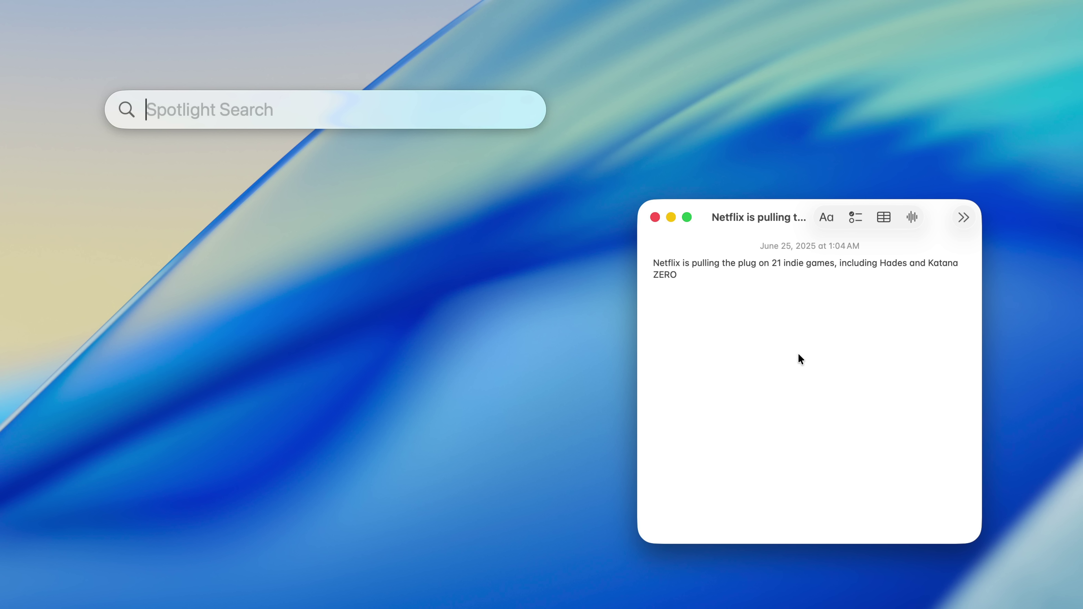
{"action": "key", "text": "super+4"}
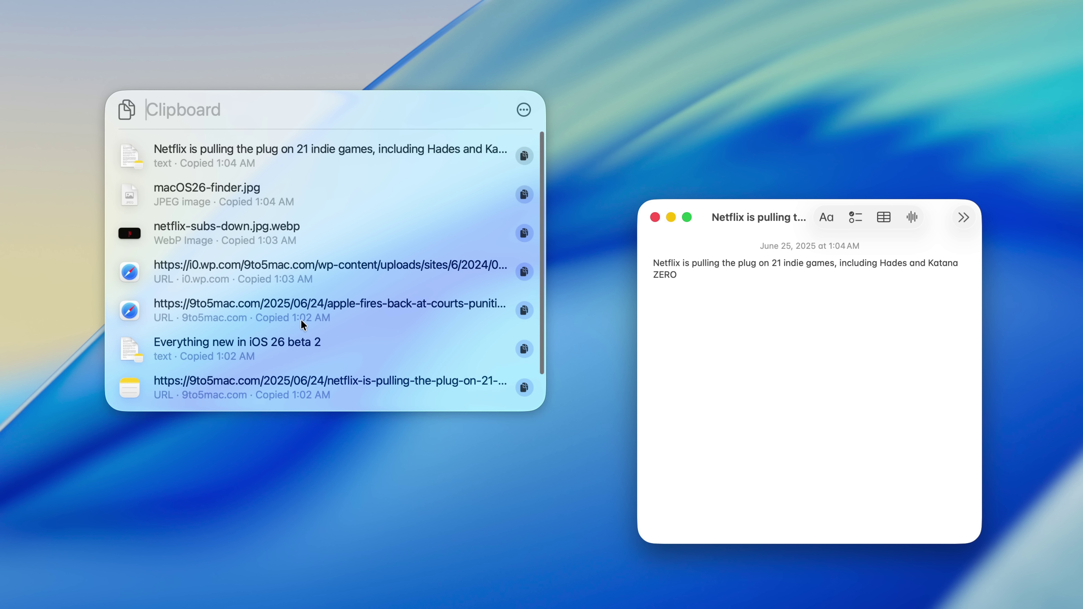
{"action": "scroll", "coordinate": [270, 325], "scroll_direction": "down", "scroll_amount": 3}
{"action": "scroll", "coordinate": [270, 325], "scroll_direction": "up", "scroll_amount": 3}
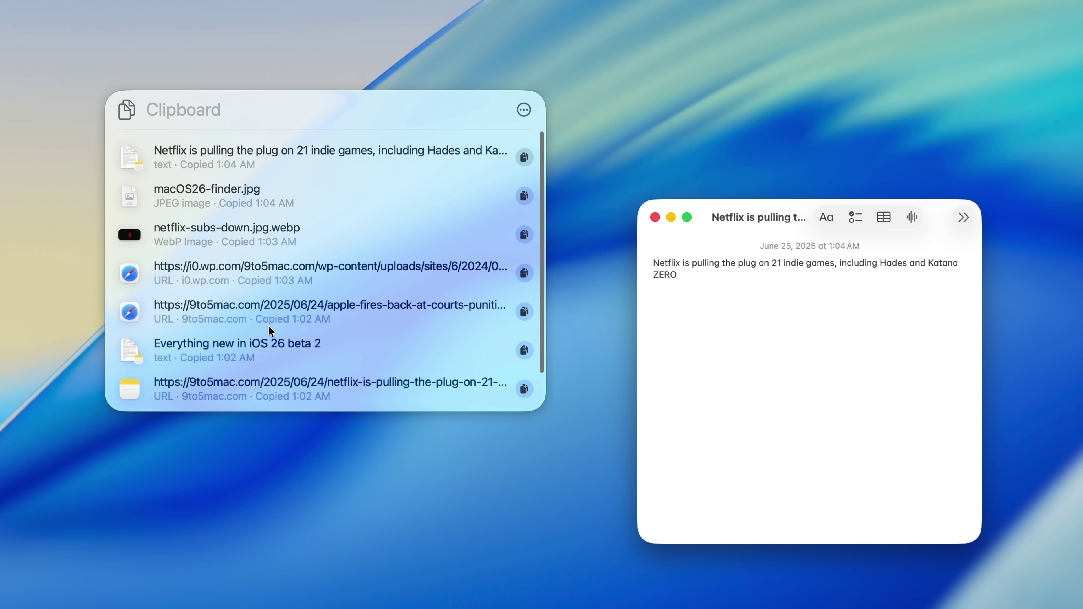
{"action": "scroll", "coordinate": [268, 326], "scroll_direction": "down", "scroll_amount": 2}
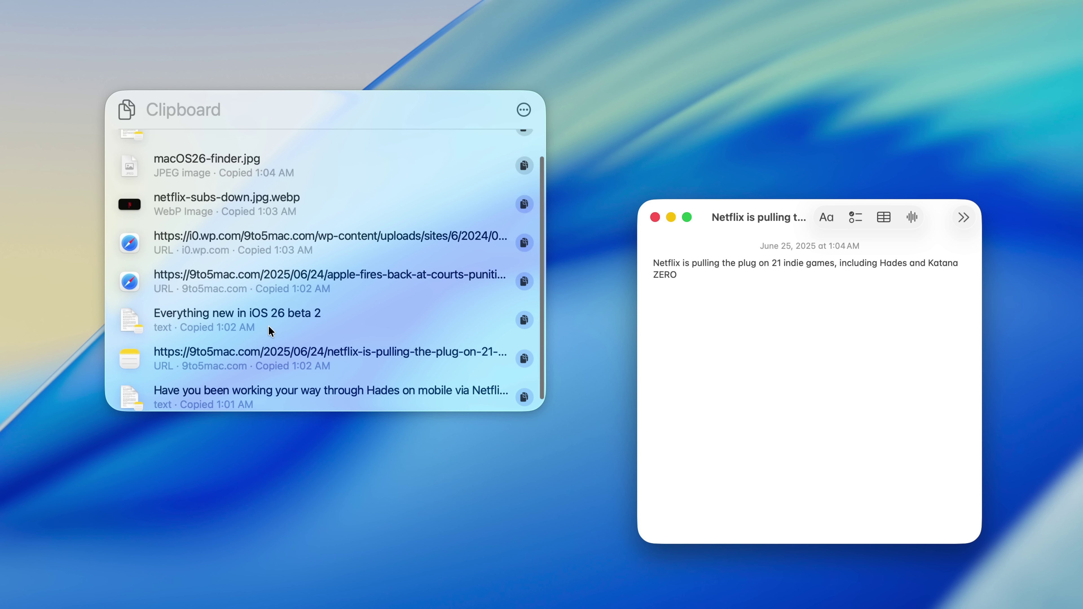
{"action": "scroll", "coordinate": [268, 325], "scroll_direction": "up", "scroll_amount": 2}
{"action": "scroll", "coordinate": [259, 338], "scroll_direction": "down", "scroll_amount": 2}
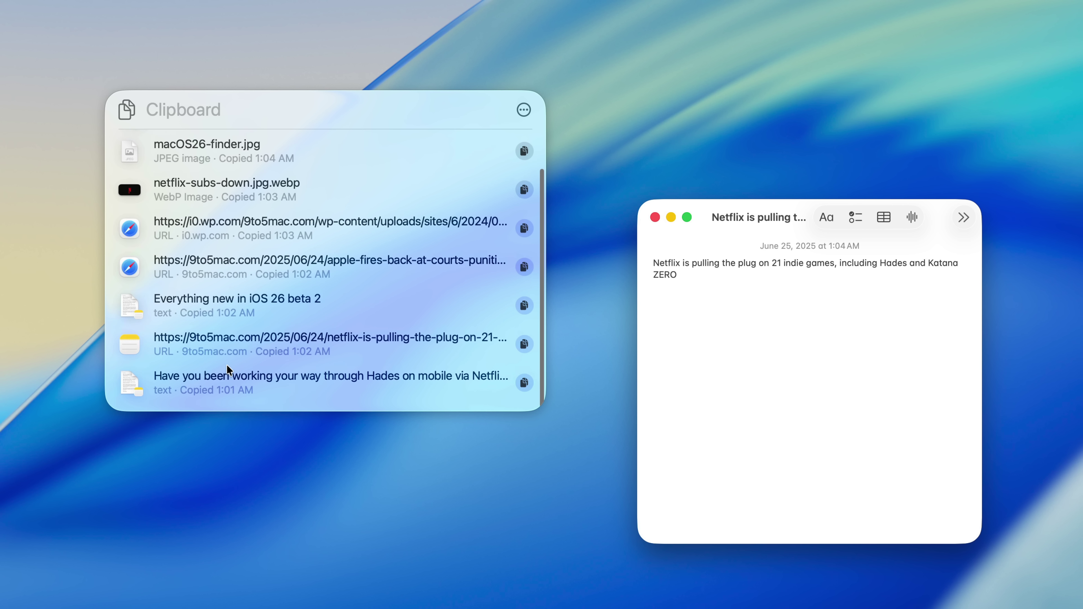
{"action": "left_click", "coordinate": [253, 379]}
{"action": "key", "text": "Return"}
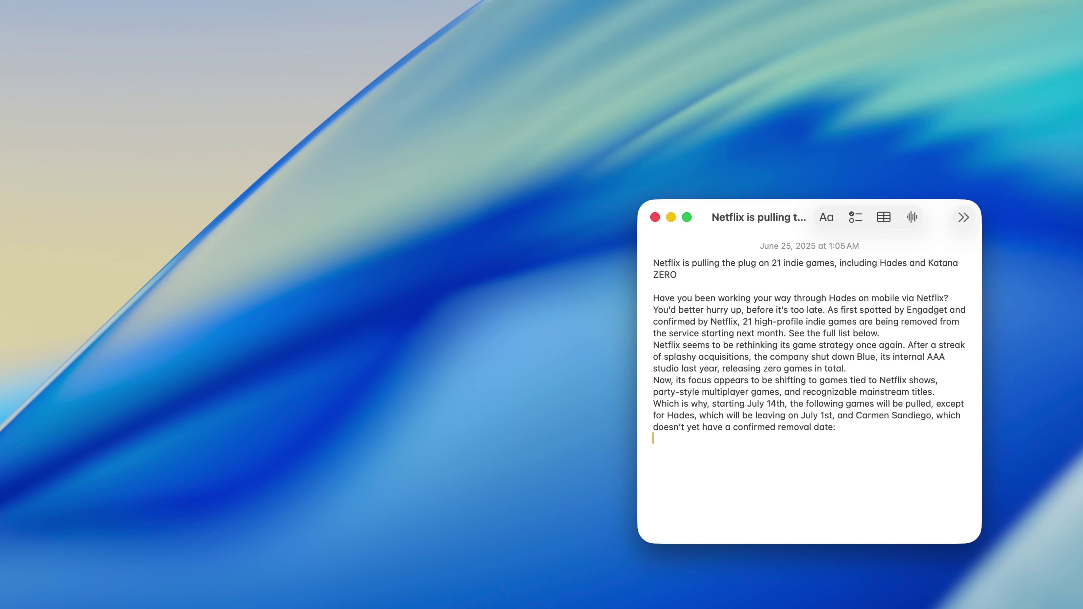
Paste the i0.wp.com image URL from the clipboard history below the article text, separated by a blank line
{"action": "key", "text": "Return"}
{"action": "key", "text": "super+space"}
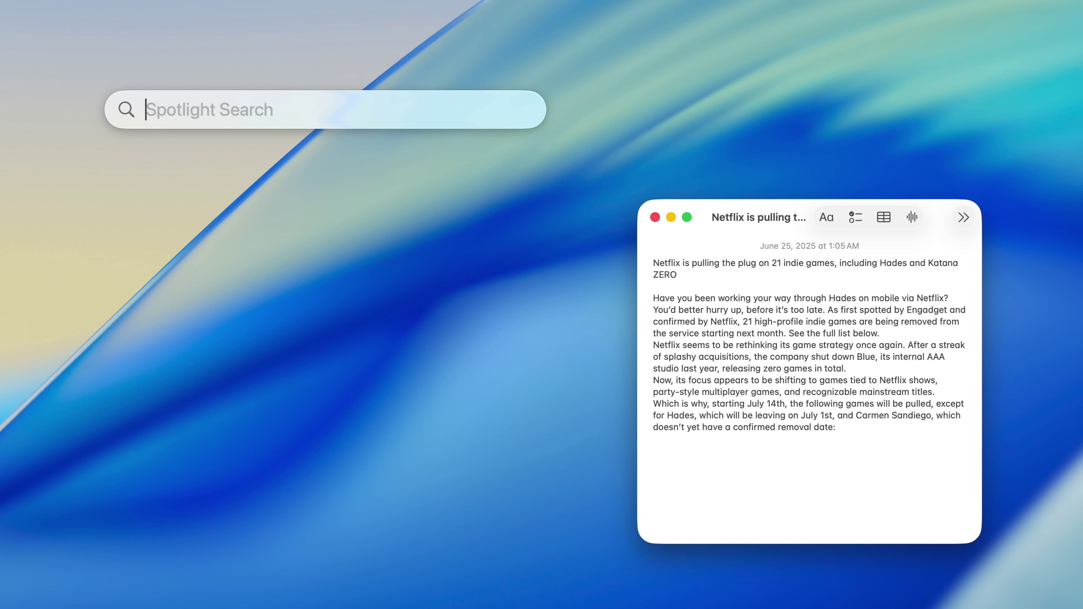
{"action": "key", "text": "super+4"}
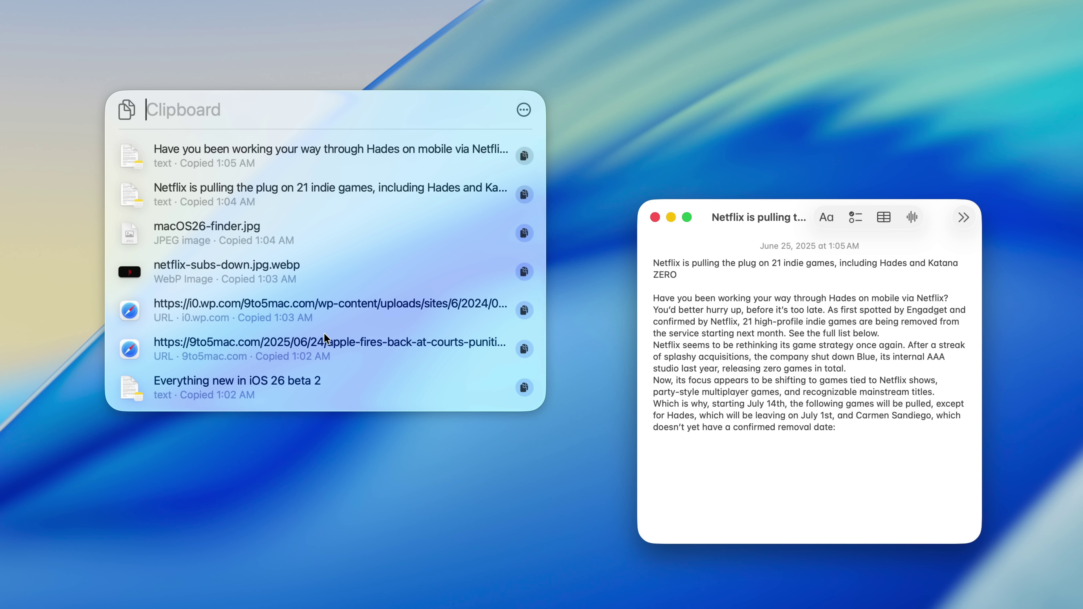
{"action": "left_click", "coordinate": [298, 308]}
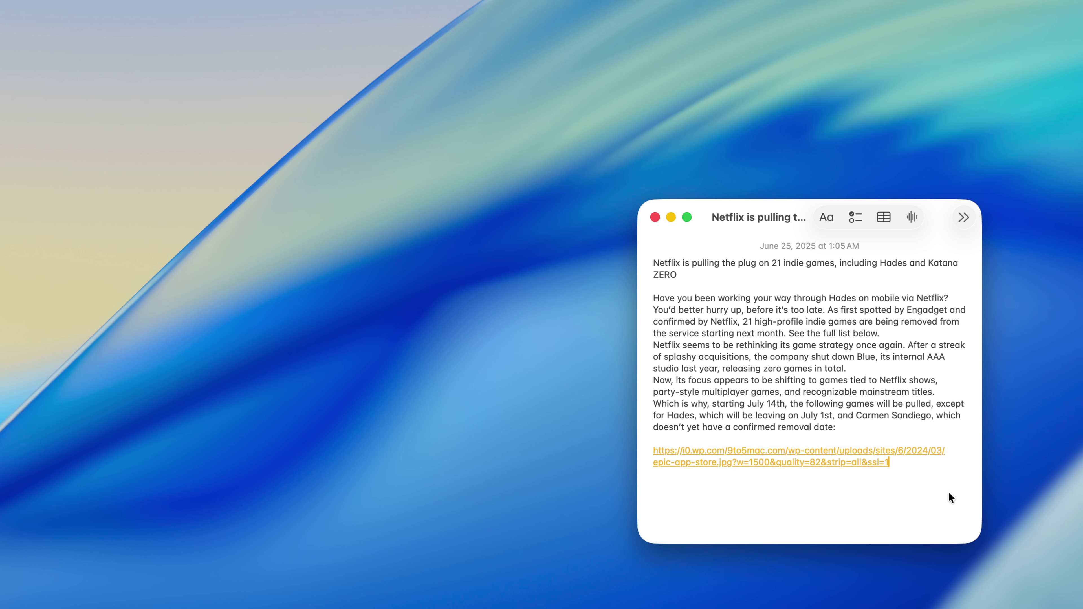
Leave a blank line below the URL and paste the netflix-subs-down.jpg.webp image from the clipboard history
{"action": "key", "text": "Return"}
{"action": "key", "text": "Return"}
{"action": "key", "text": "super+space"}
{"action": "key", "text": "super+4"}
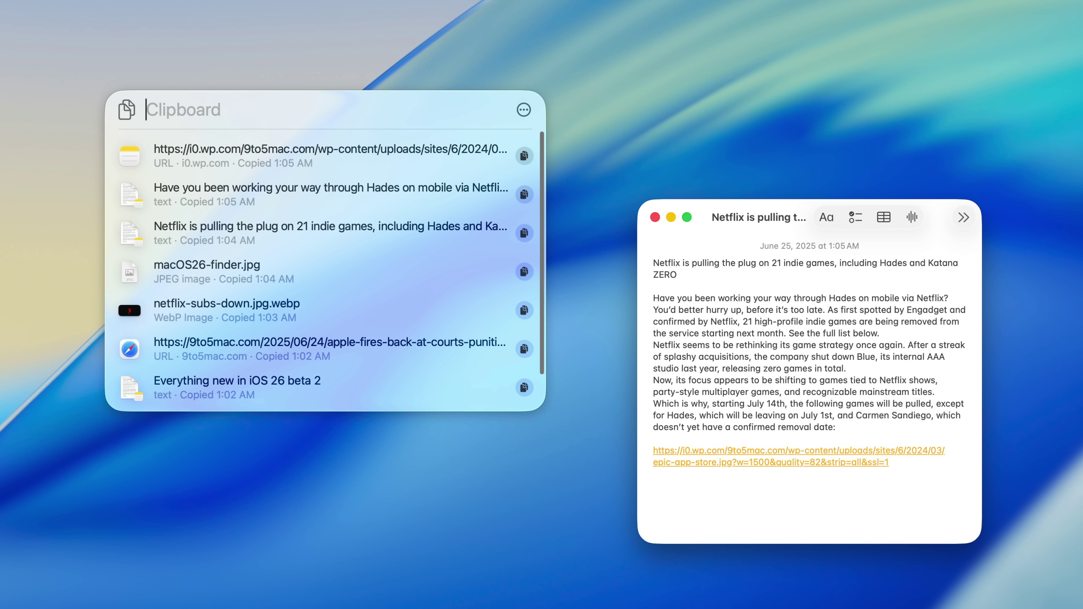
{"action": "left_click", "coordinate": [331, 307]}
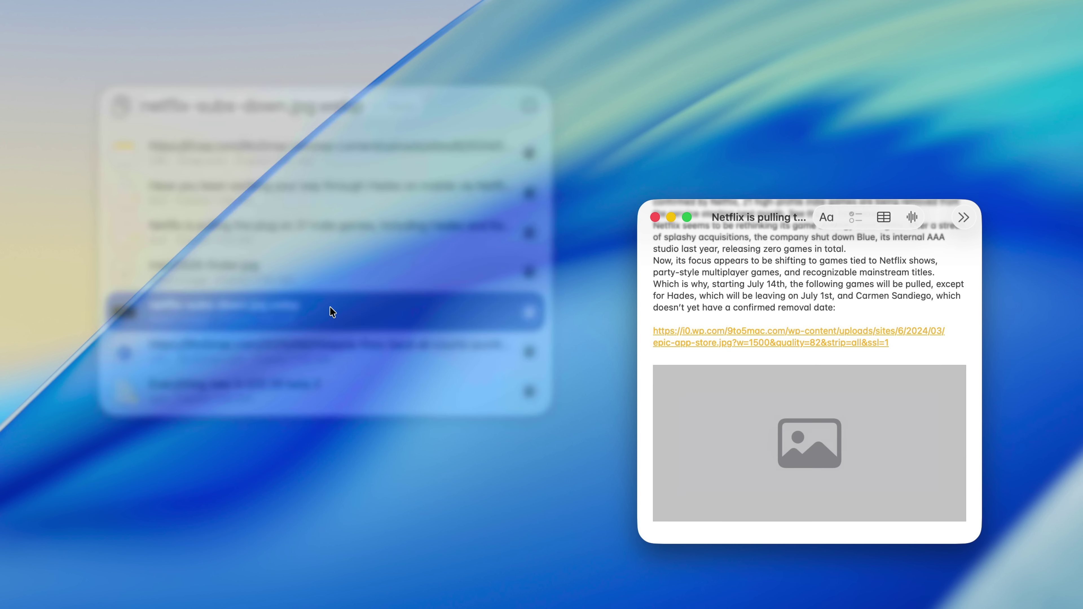
Leave a blank line below the Netflix image and paste the macOS26-finder.jpg image from the clipboard history
{"action": "left_click", "coordinate": [826, 454]}
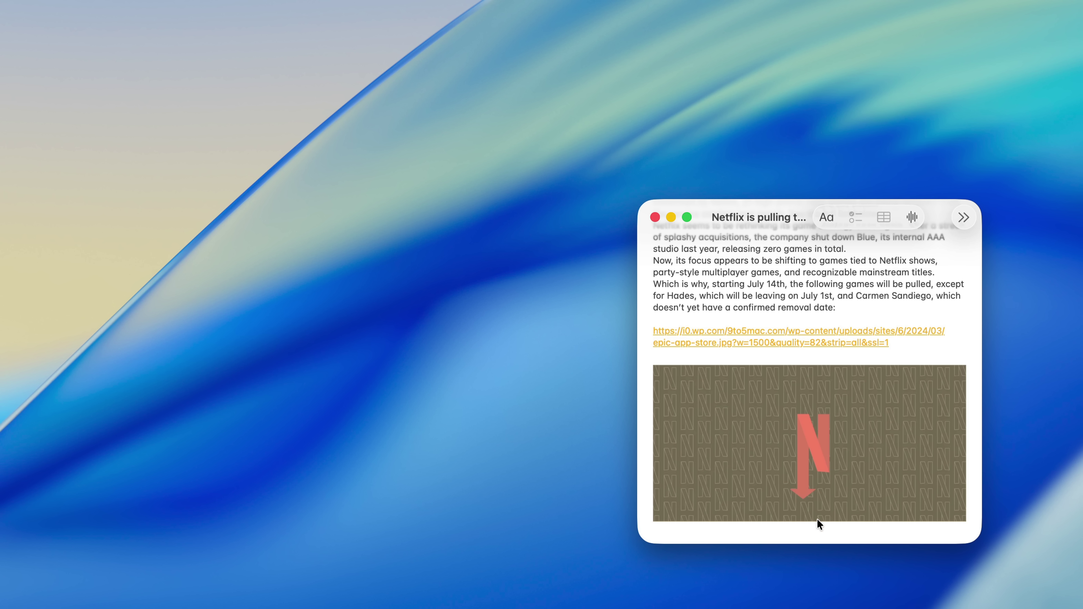
{"action": "left_click", "coordinate": [814, 529]}
{"action": "key", "text": "Return"}
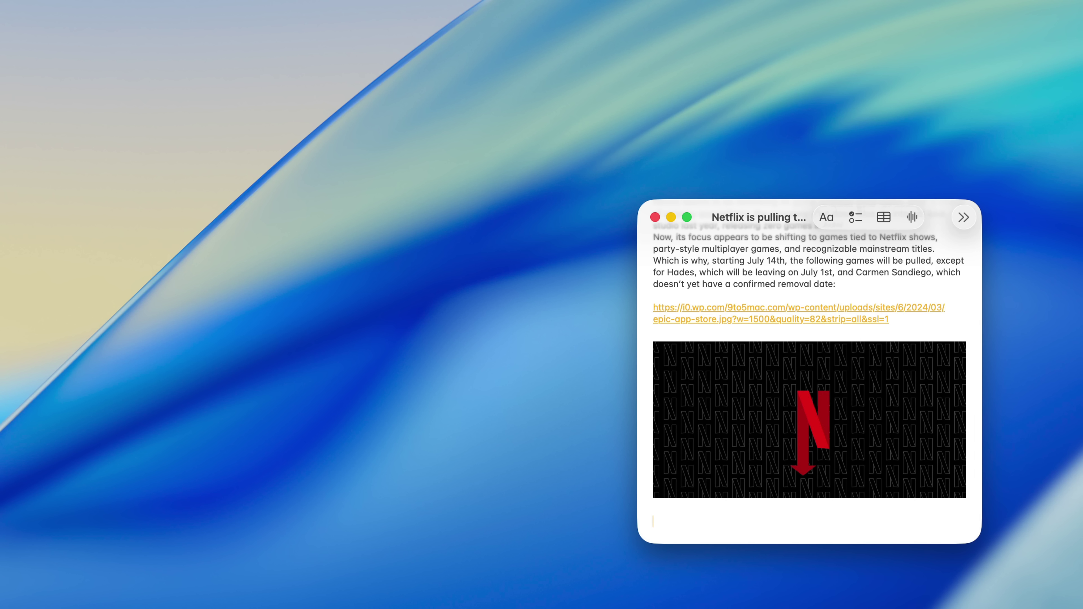
{"action": "key", "text": "super+space"}
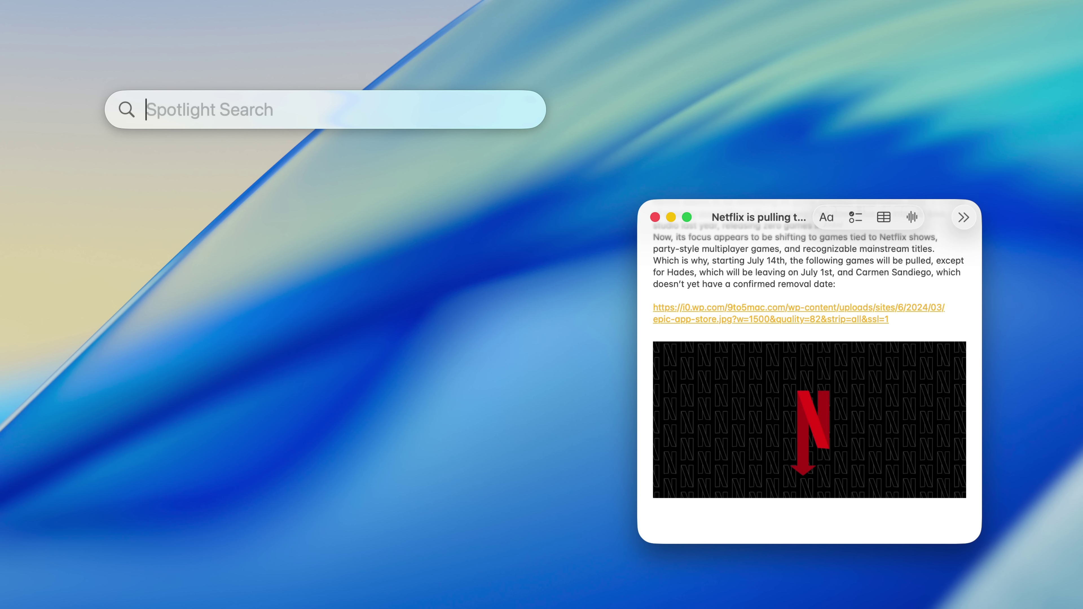
{"action": "key", "text": "super+4"}
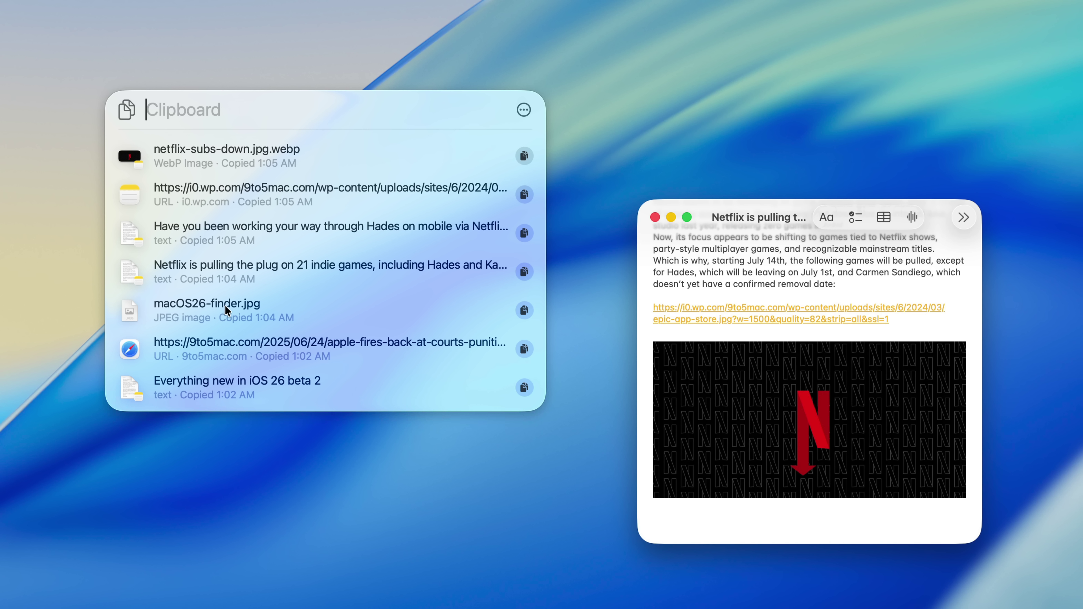
{"action": "left_click", "coordinate": [225, 316]}
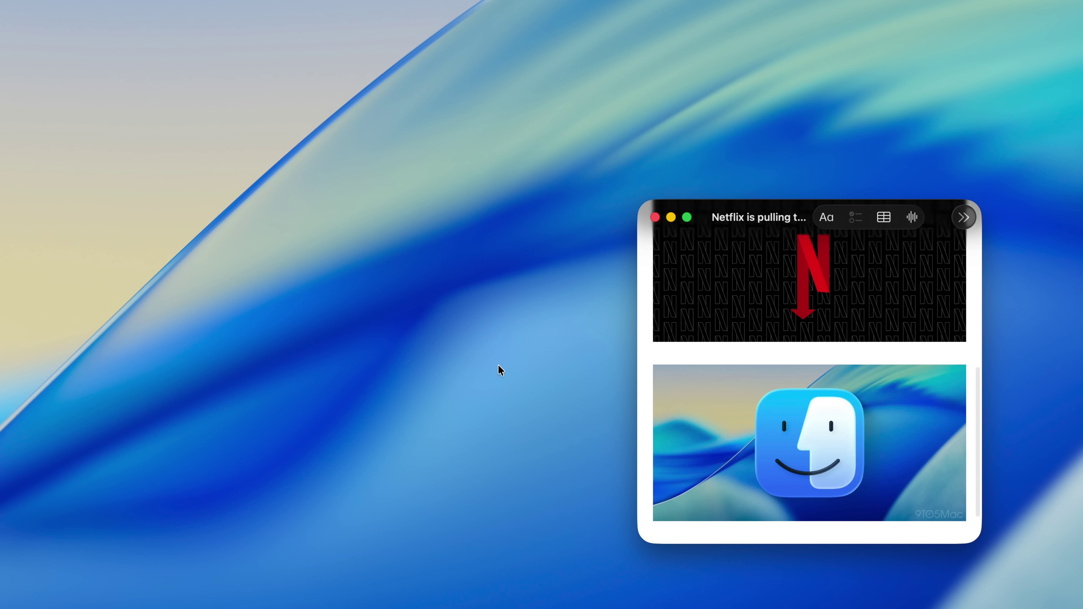
{"action": "scroll", "coordinate": [764, 360], "scroll_direction": "up", "scroll_amount": 10}
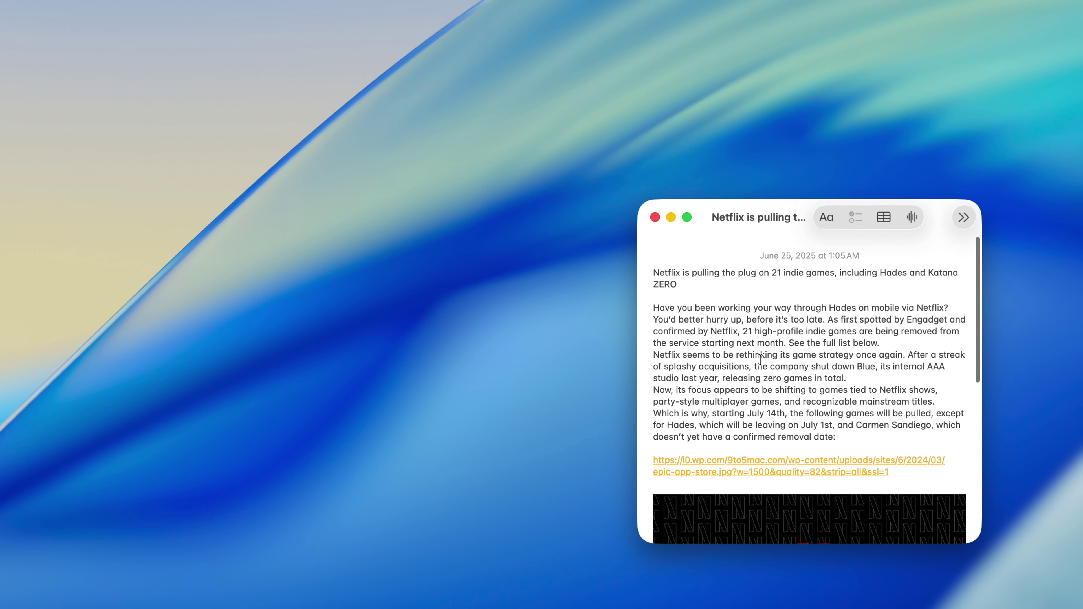
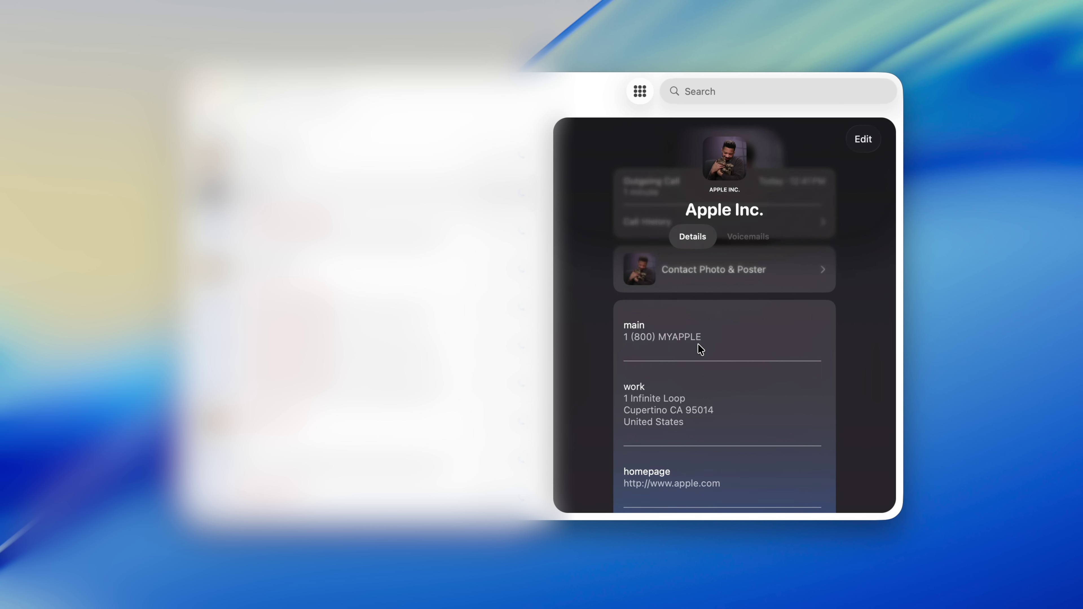
Switch to the Phone app and look through the Apple Inc. contact card from its call history to its contact options
{"action": "scroll", "coordinate": [699, 349], "scroll_direction": "down", "scroll_amount": 5}
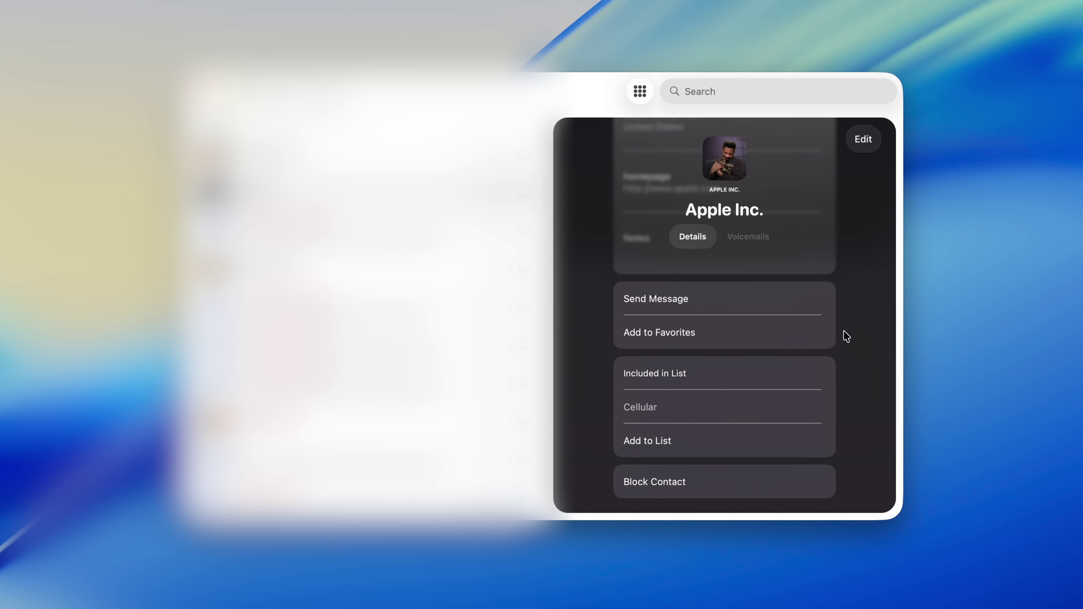
{"action": "scroll", "coordinate": [846, 336], "scroll_direction": "up", "scroll_amount": 10}
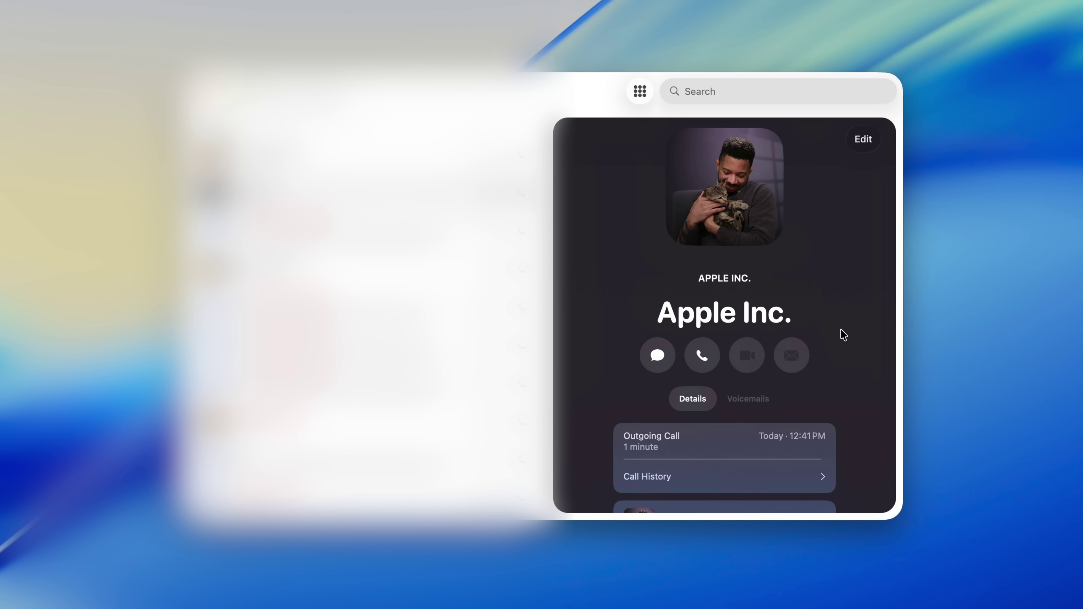
{"action": "scroll", "coordinate": [843, 335], "scroll_direction": "down", "scroll_amount": 5}
{"action": "scroll", "coordinate": [843, 335], "scroll_direction": "up", "scroll_amount": 5}
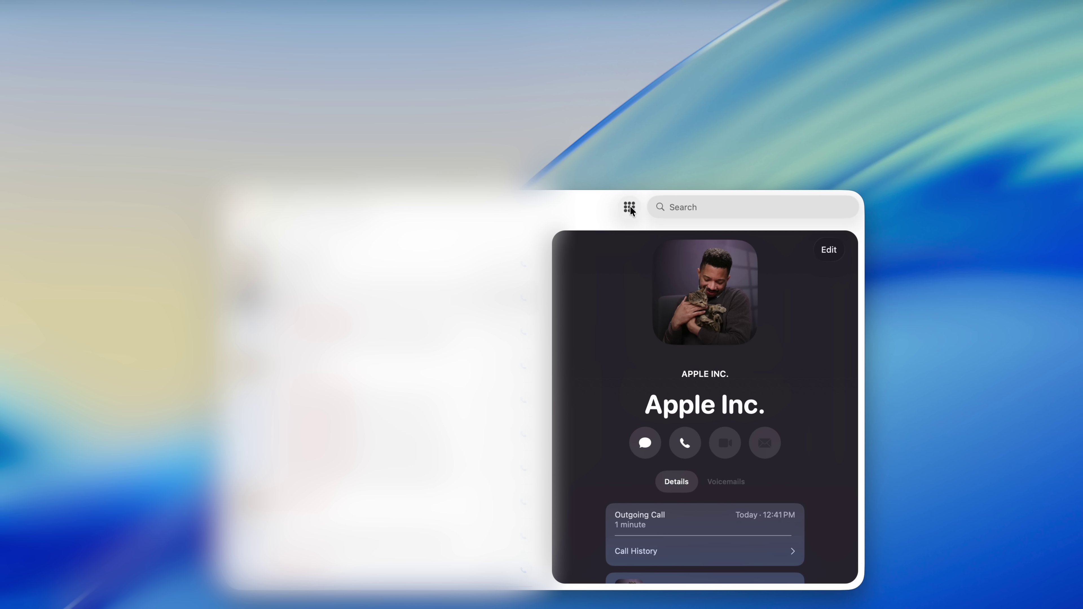
Open the dial keypad and enter the full main phone number of Apple Inc
{"action": "left_click", "coordinate": [629, 208]}
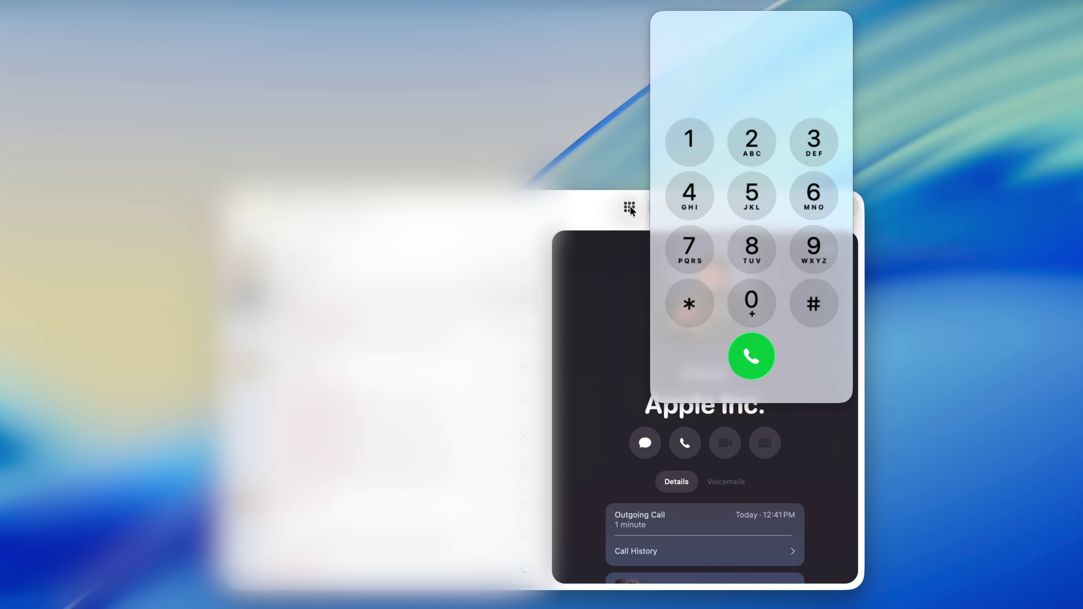
{"action": "left_click", "coordinate": [702, 145]}
{"action": "left_click", "coordinate": [748, 247]}
{"action": "left_click", "coordinate": [744, 308]}
{"action": "left_click", "coordinate": [744, 308]}
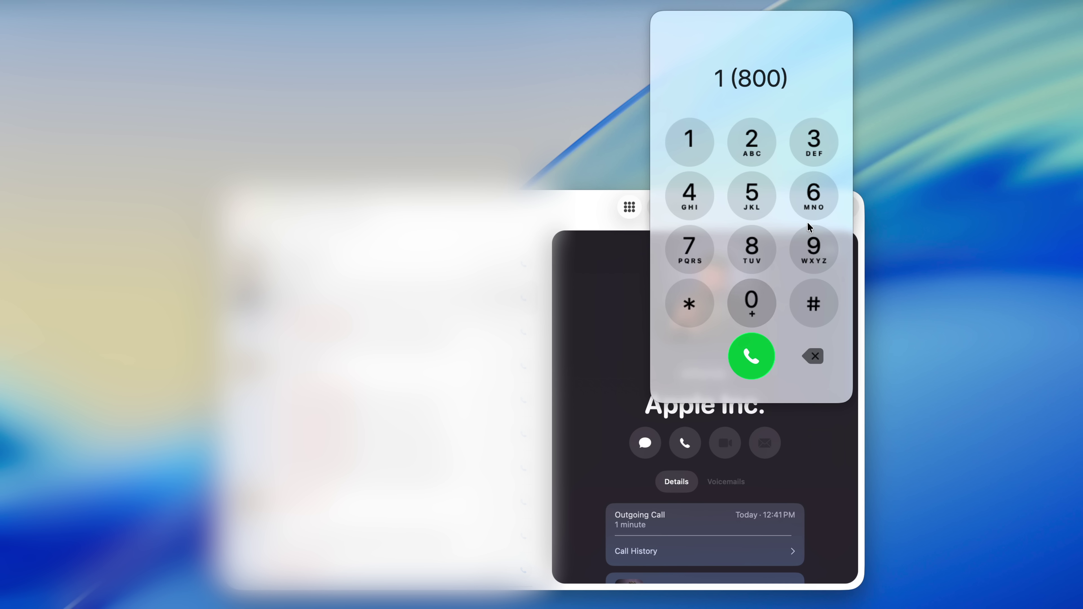
{"action": "left_click", "coordinate": [807, 216]}
{"action": "left_click", "coordinate": [806, 253]}
{"action": "left_click", "coordinate": [755, 138]}
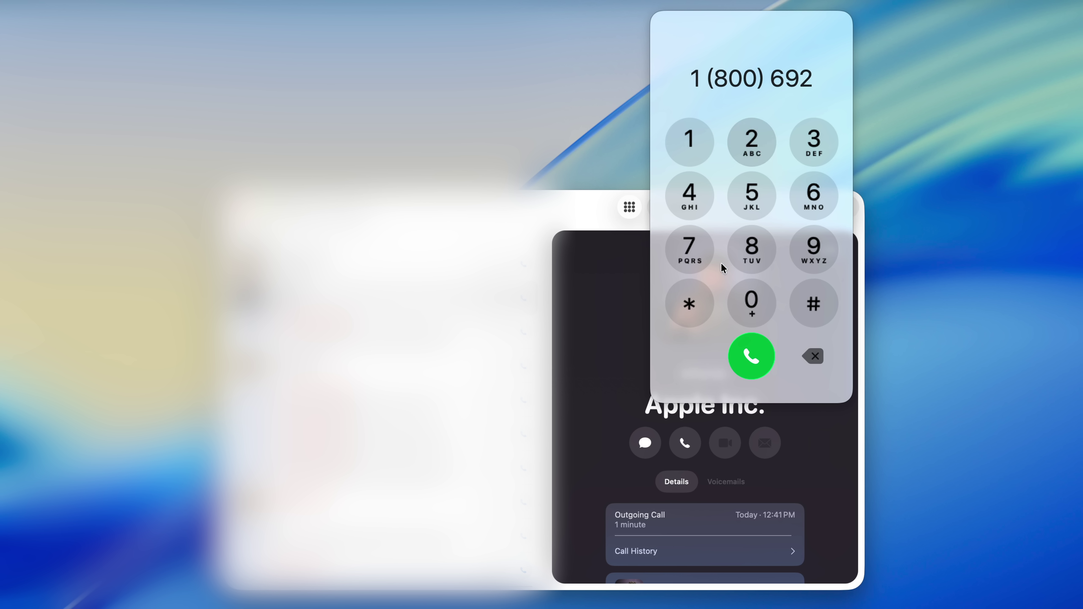
{"action": "left_click", "coordinate": [698, 253]}
{"action": "left_click", "coordinate": [698, 253]}
{"action": "left_click", "coordinate": [756, 197]}
{"action": "left_click", "coordinate": [803, 147]}
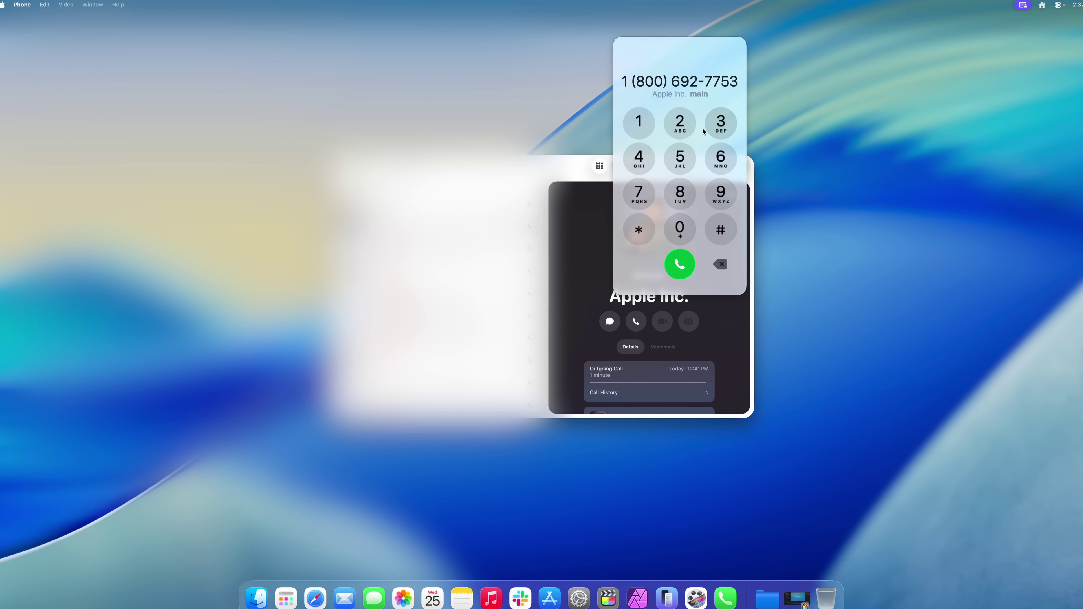
Place the call to Apple Inc. and choose Hold Assist from the ongoing call's additional options
{"action": "left_click", "coordinate": [751, 356]}
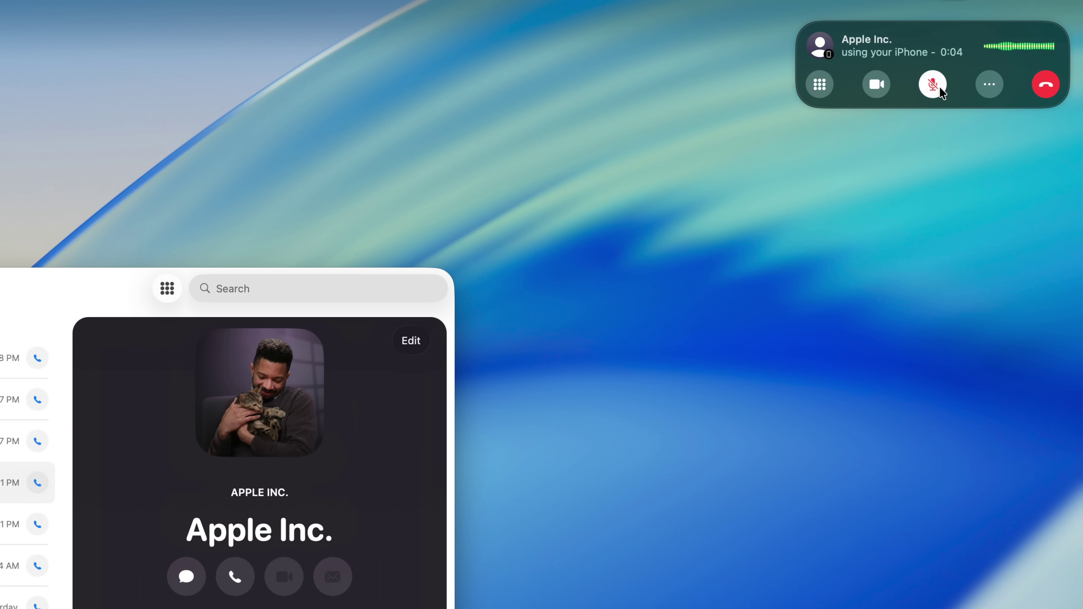
{"action": "left_click", "coordinate": [990, 83]}
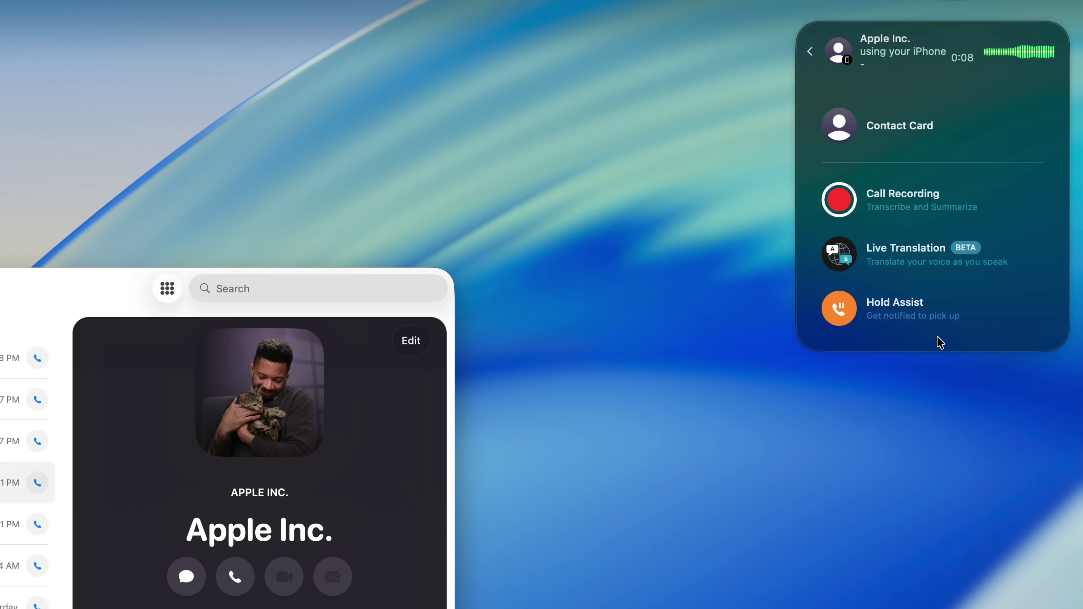
{"action": "left_click", "coordinate": [920, 310]}
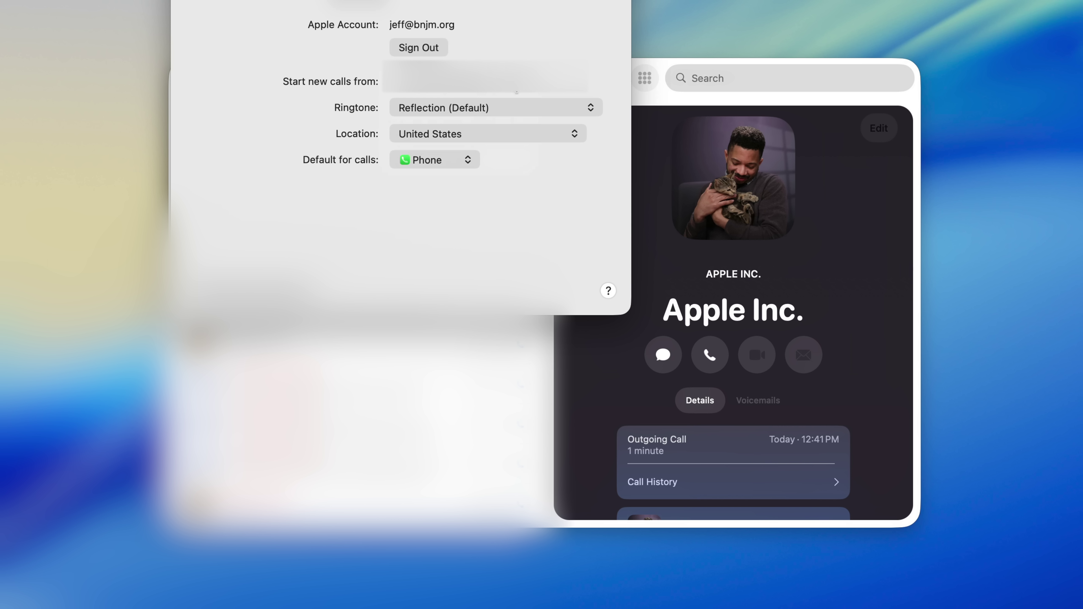
Review the Phone settings for the new-call address, the default calling app and the Calls options, and close the settings
{"action": "left_click", "coordinate": [460, 91]}
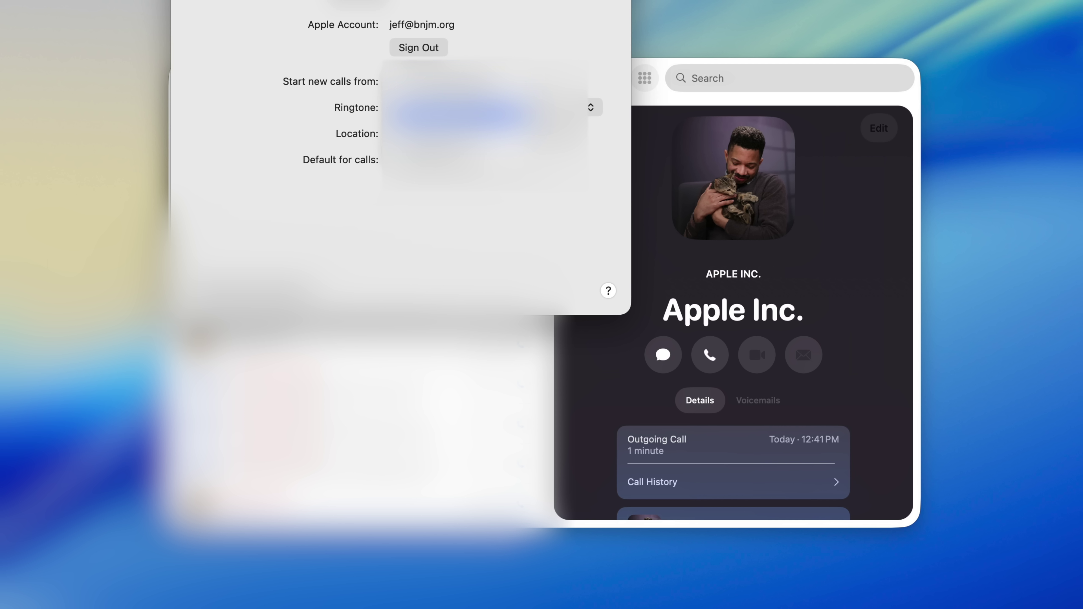
{"action": "left_click", "coordinate": [529, 52]}
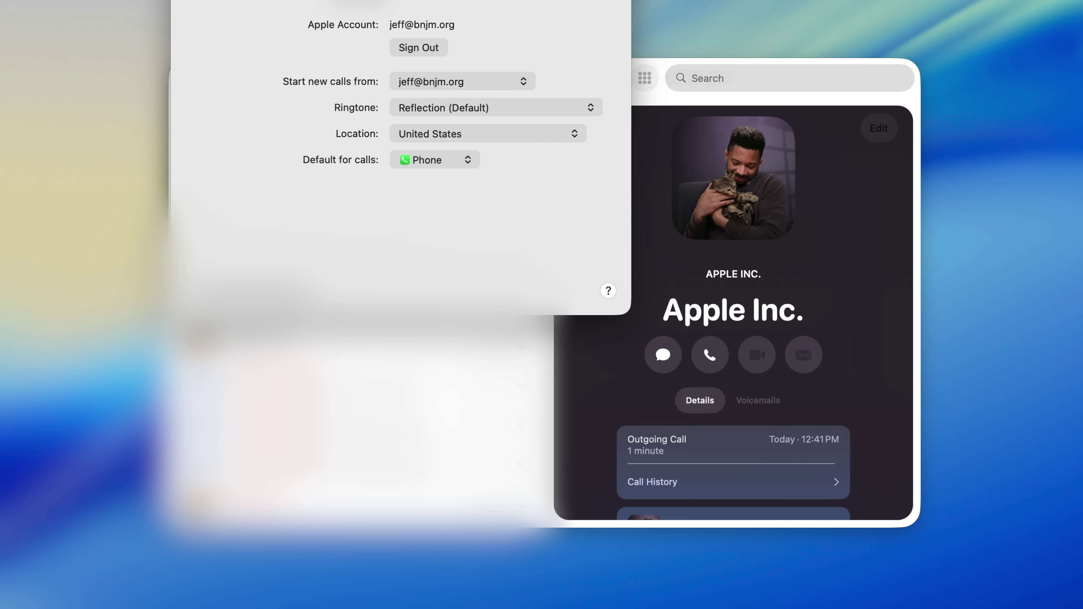
{"action": "left_click_drag", "start_coordinate": [405, 1], "coordinate": [769, 106]}
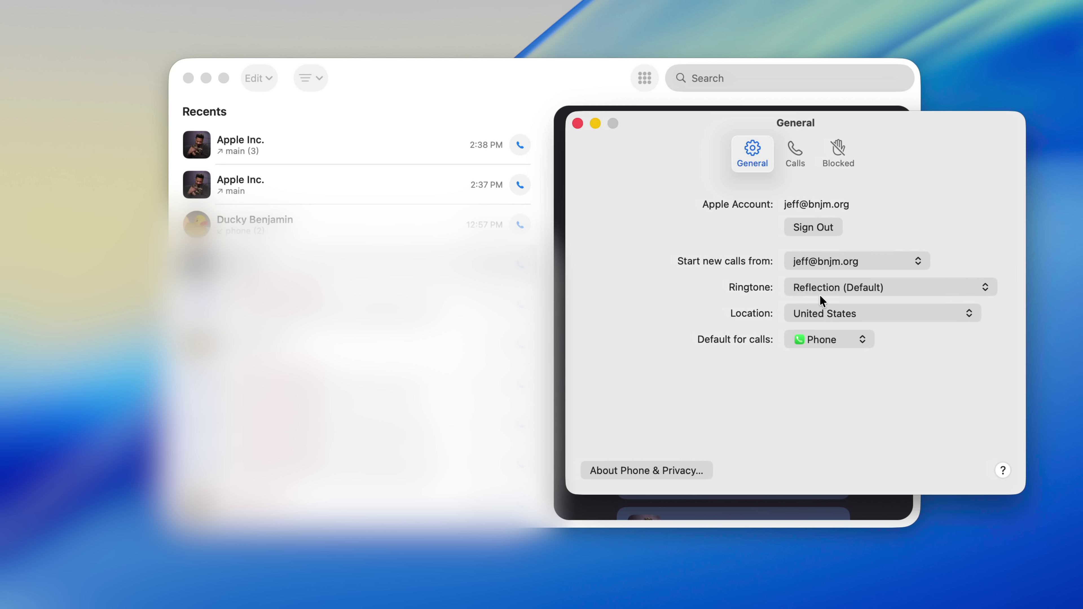
{"action": "left_click", "coordinate": [863, 337]}
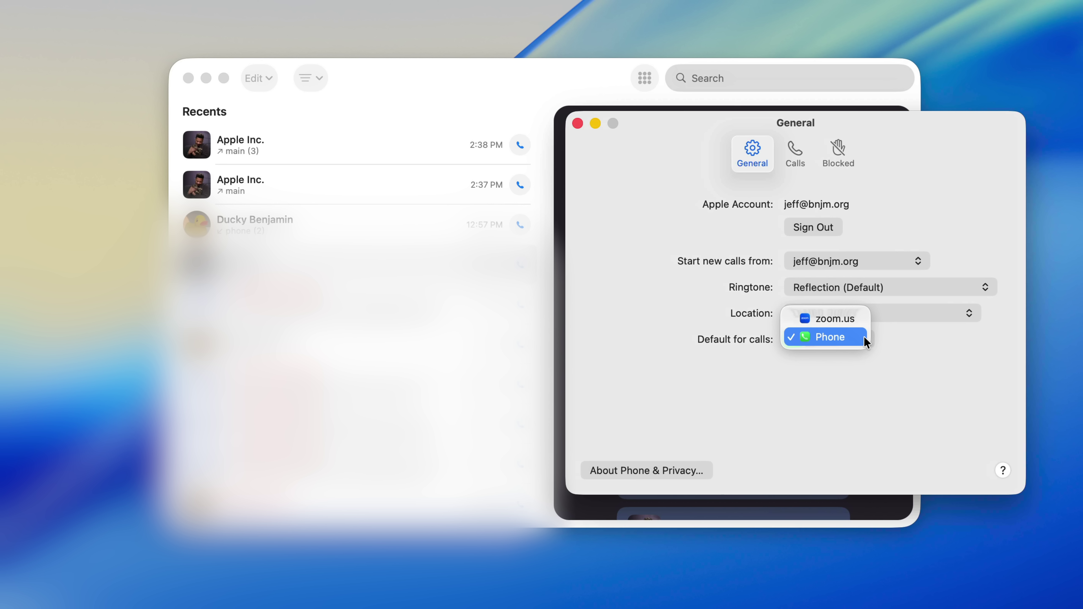
{"action": "left_click", "coordinate": [863, 339]}
{"action": "left_click", "coordinate": [791, 146]}
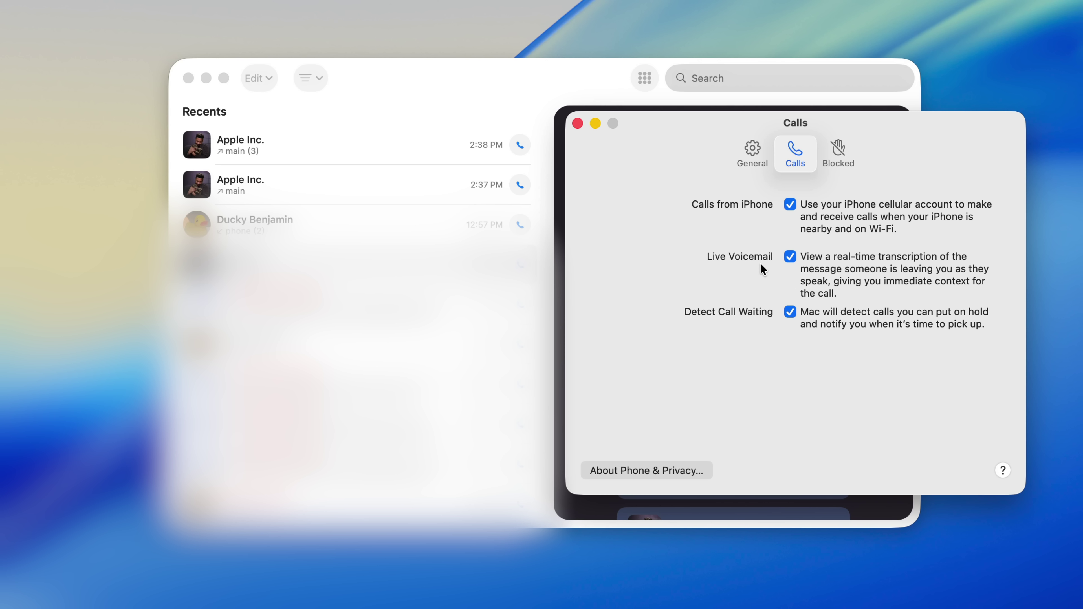
{"action": "left_click", "coordinate": [578, 128]}
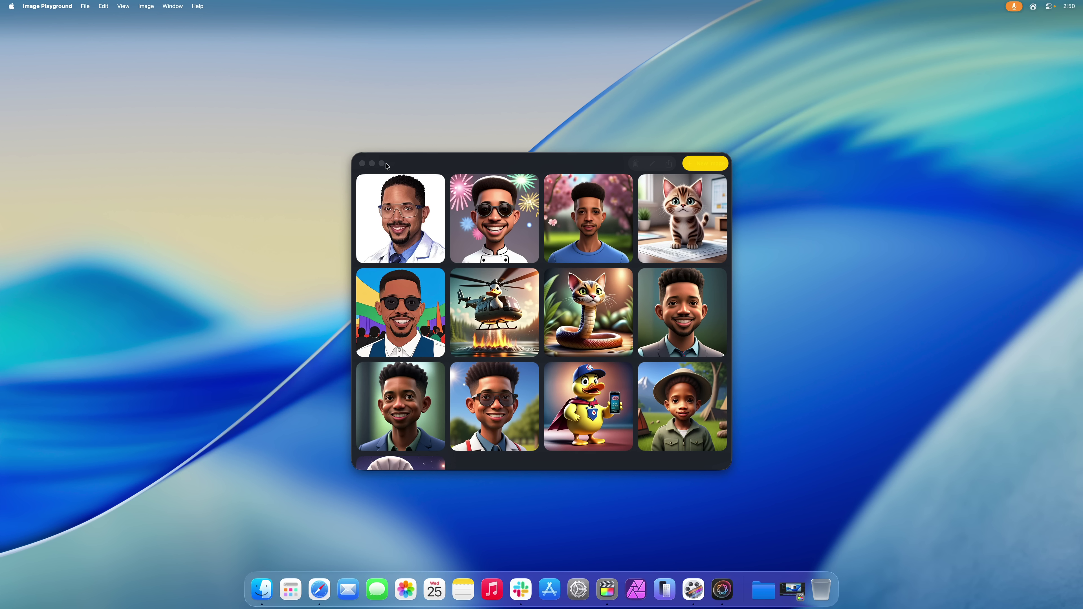
Close the Image Playground window and reopen the app by searching Spotlight for "image playground"
{"action": "left_click", "coordinate": [361, 164]}
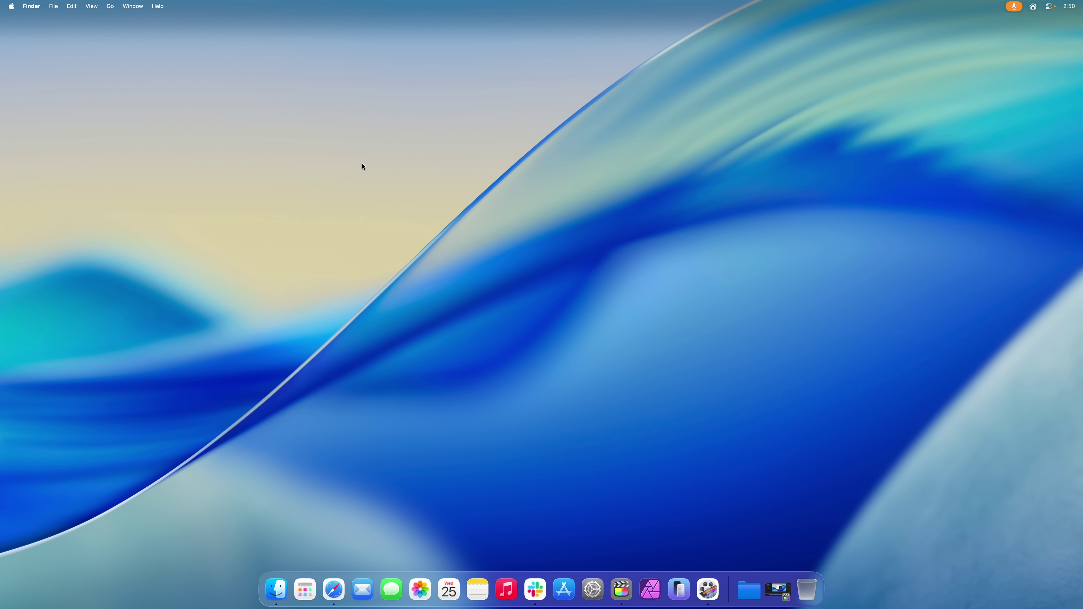
{"action": "key", "text": "super+space"}
{"action": "type", "text": "image "}
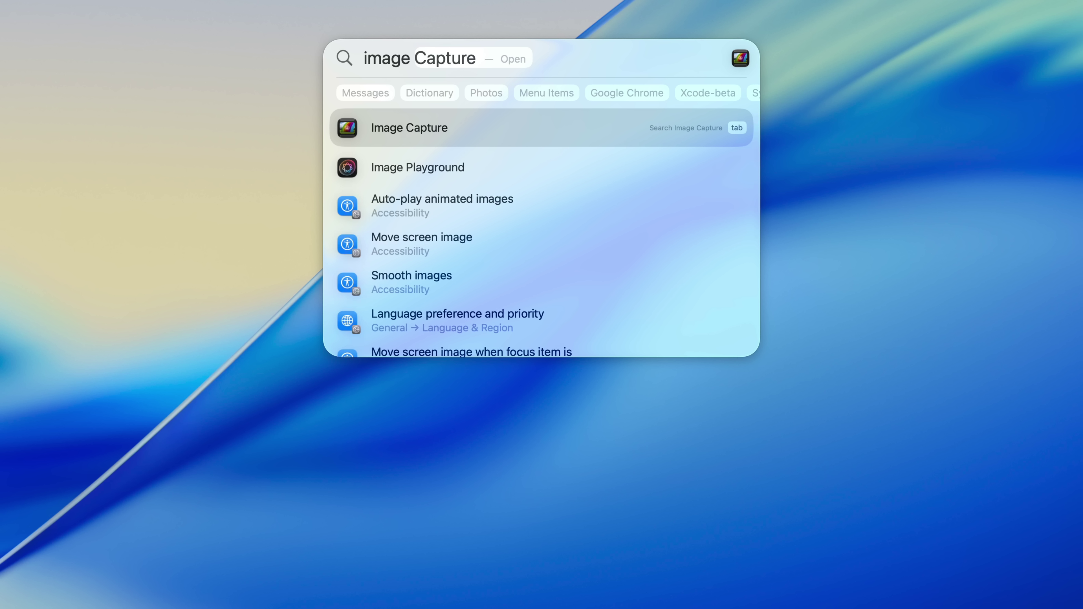
{"action": "type", "text": "playground"}
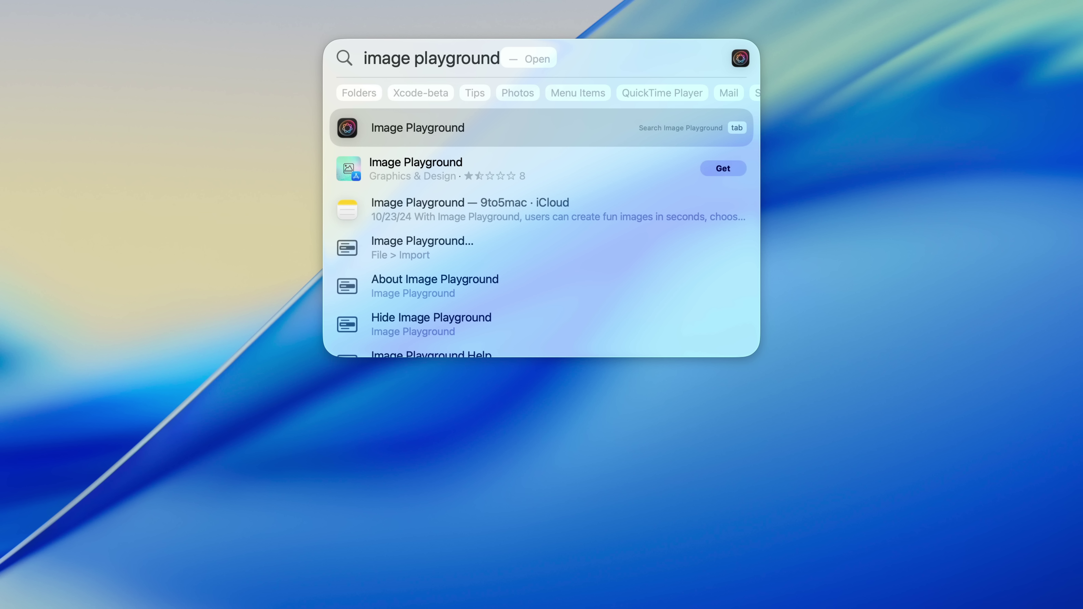
{"action": "key", "text": "Return"}
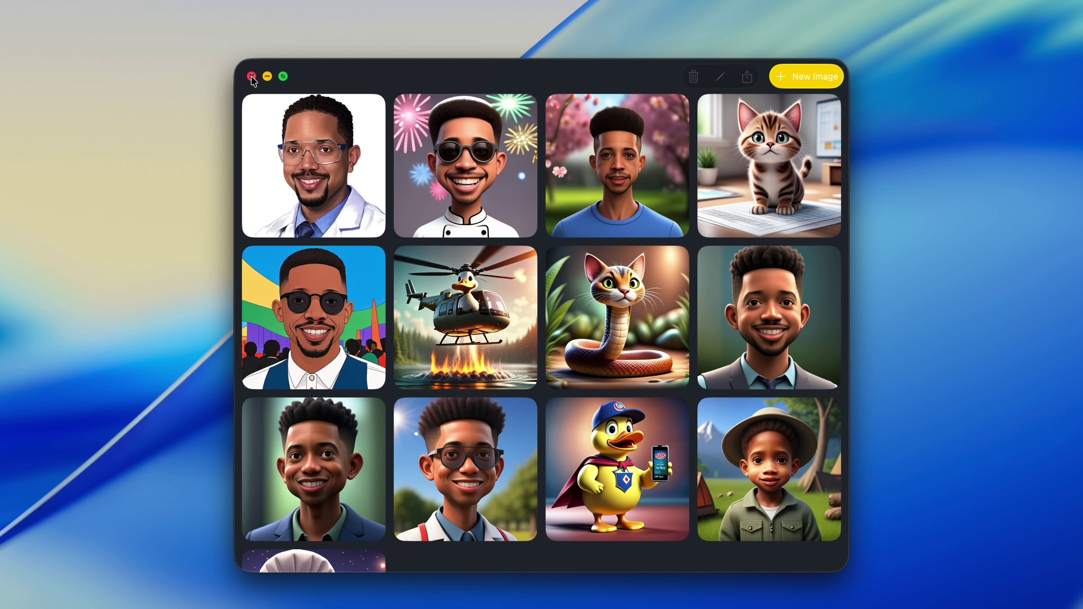
Look over the gallery of saved images, start a new image and continue past the Image Playground introduction
{"action": "scroll", "coordinate": [400, 101], "scroll_direction": "down", "scroll_amount": 3}
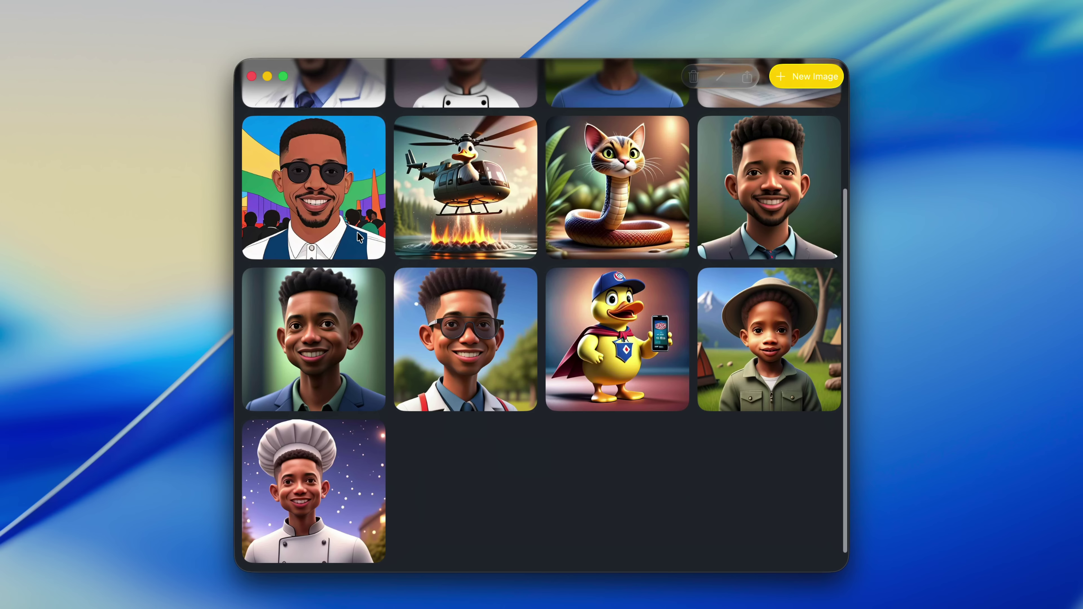
{"action": "scroll", "coordinate": [358, 237], "scroll_direction": "up", "scroll_amount": 3}
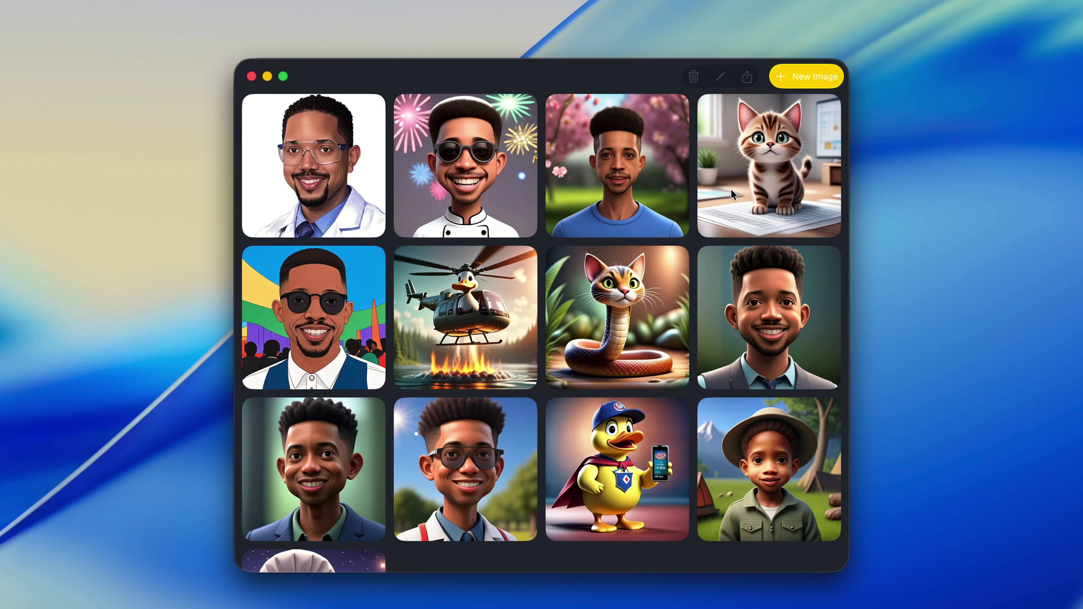
{"action": "left_click", "coordinate": [796, 78]}
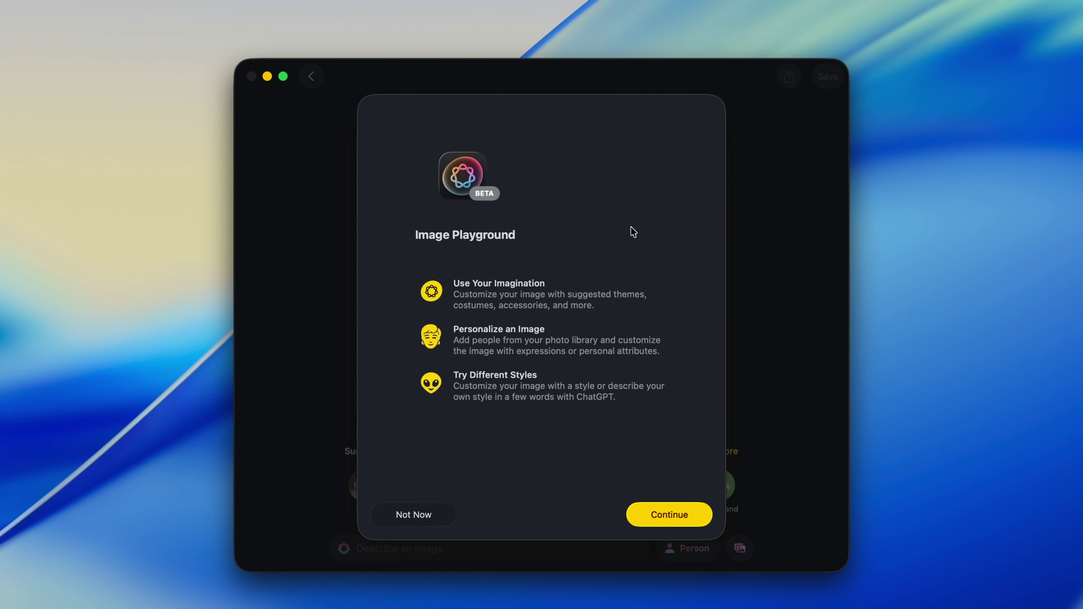
{"action": "left_click", "coordinate": [668, 516]}
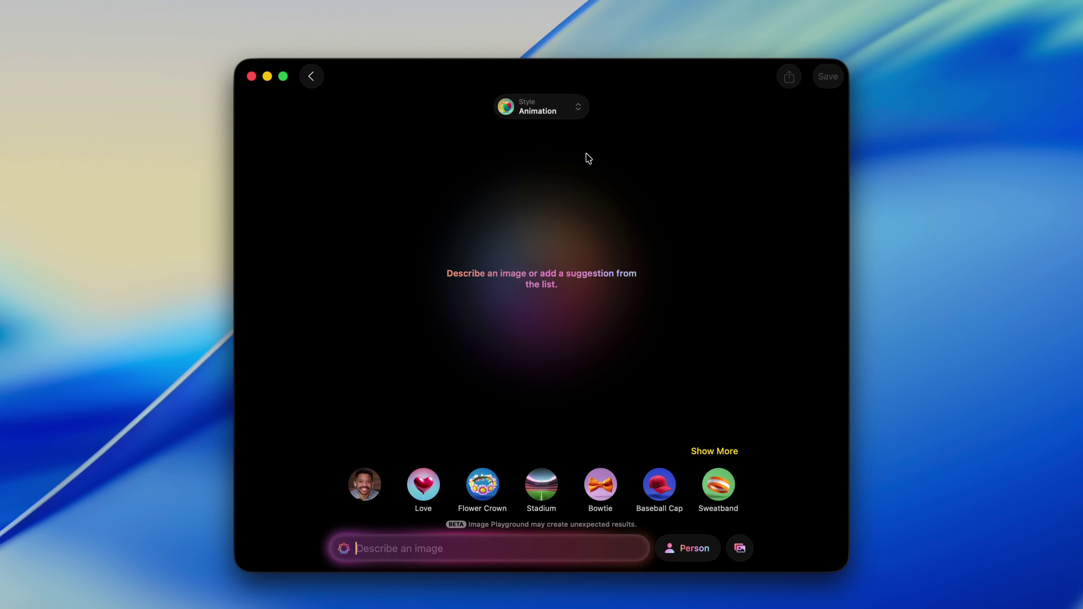
Change the style from Animation to Genmoji and add the suggested tears-of-joy and blushing smile emoji
{"action": "left_click", "coordinate": [548, 108]}
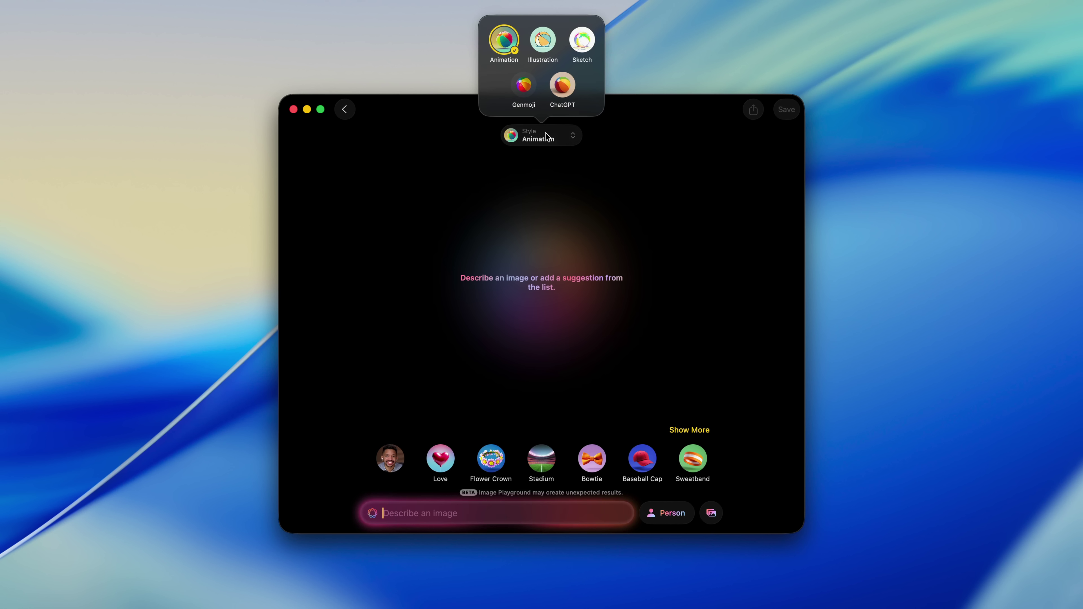
{"action": "left_click", "coordinate": [524, 85]}
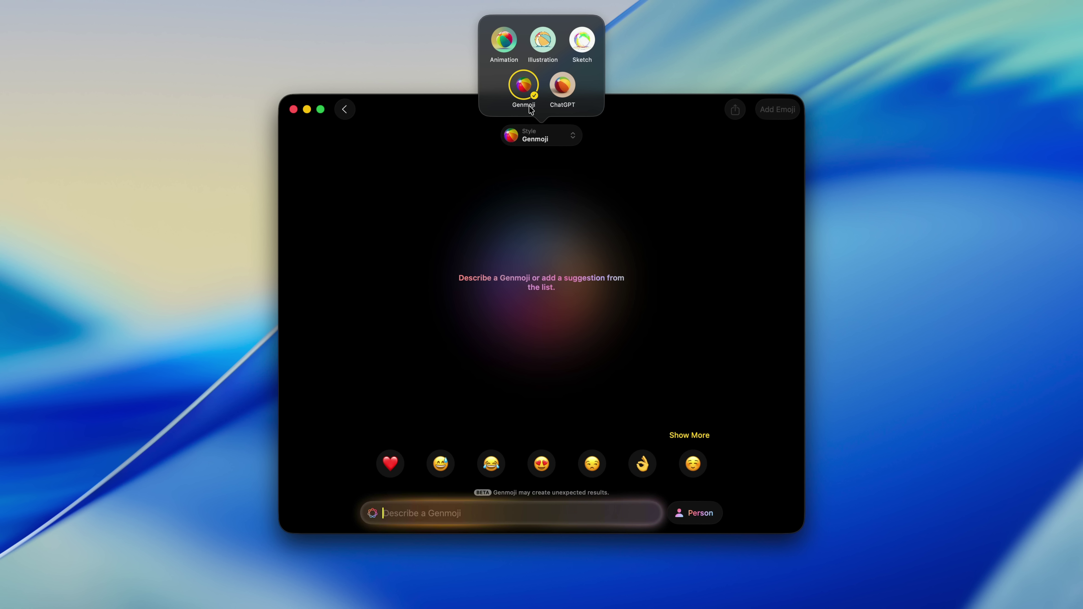
{"action": "left_click", "coordinate": [584, 432]}
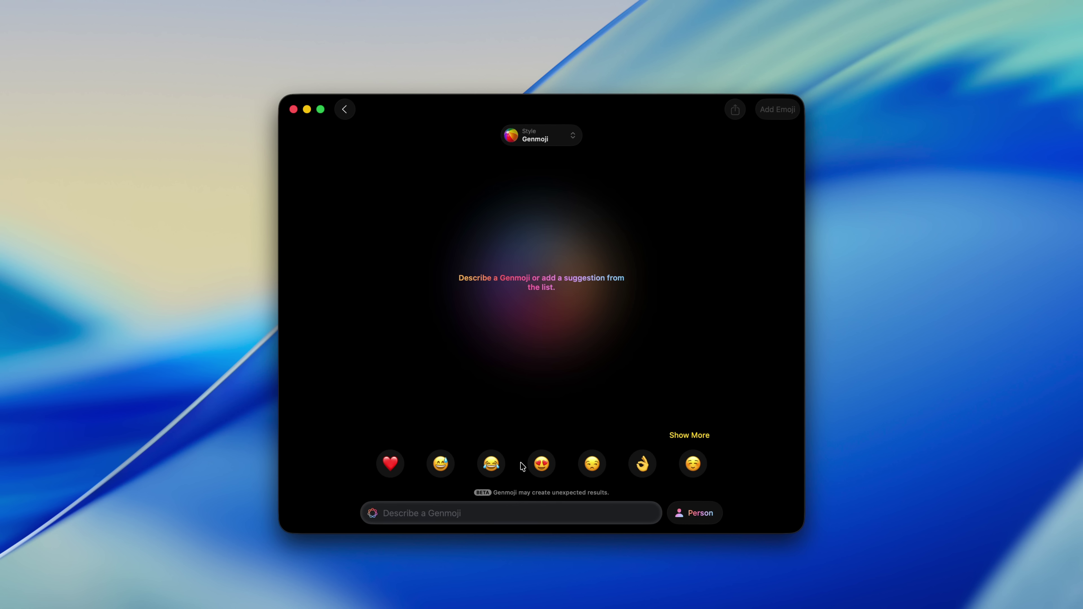
{"action": "left_click", "coordinate": [495, 464]}
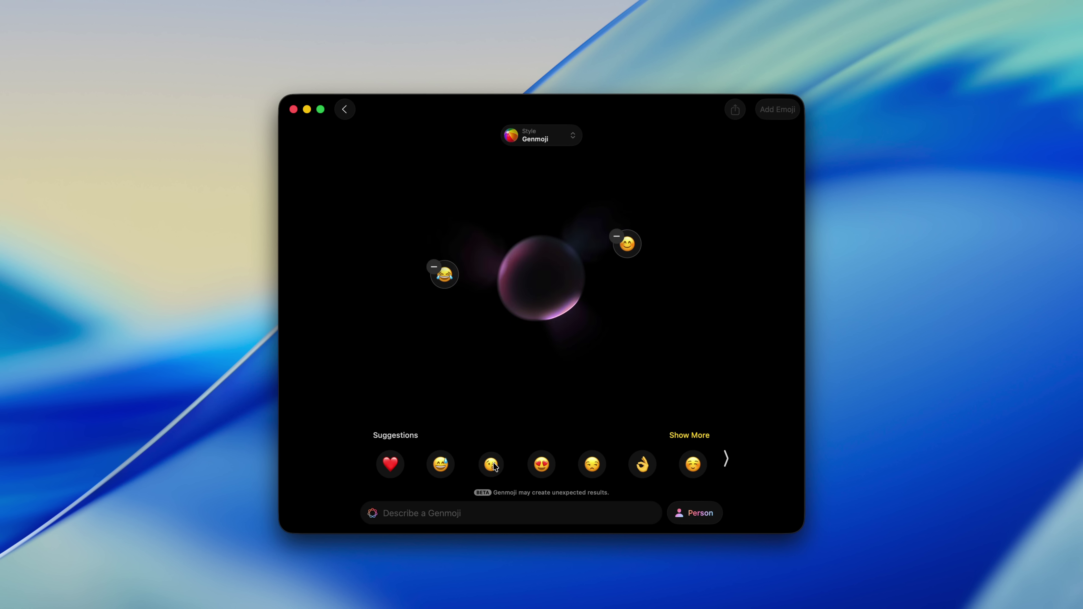
Combine the heart-eyes and OK-hand emoji with the tears-of-joy face and browse the generated Genmoji variants
{"action": "left_click", "coordinate": [545, 465]}
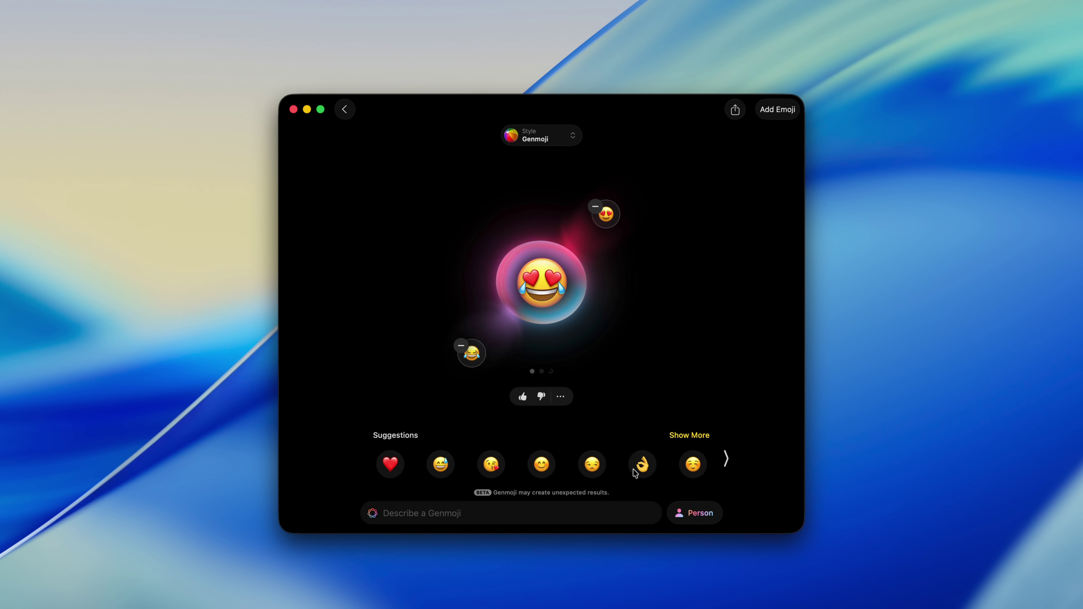
{"action": "left_click", "coordinate": [641, 461]}
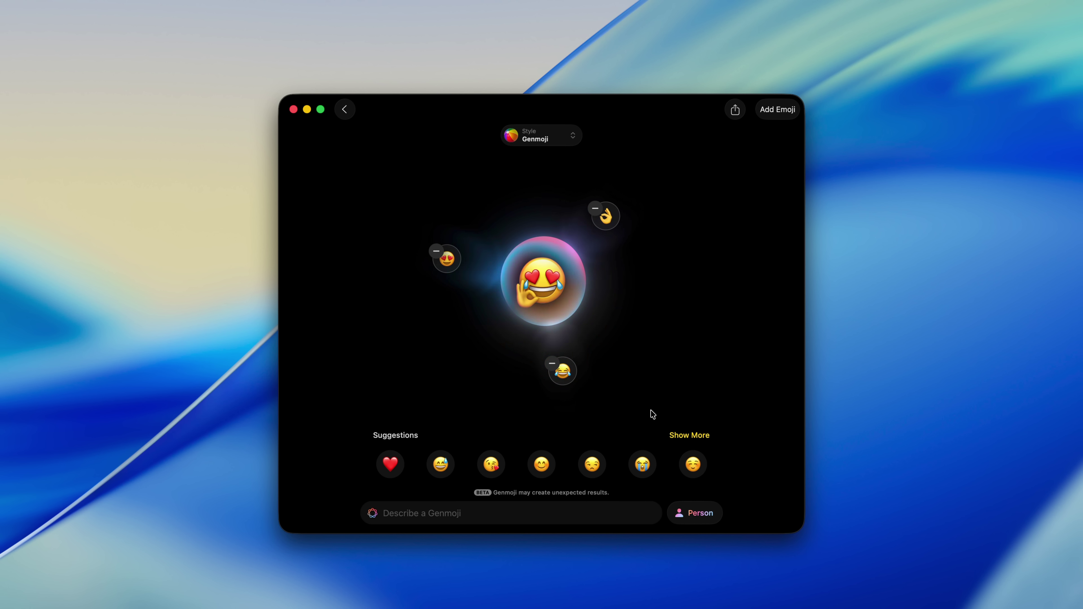
{"action": "left_click", "coordinate": [637, 283]}
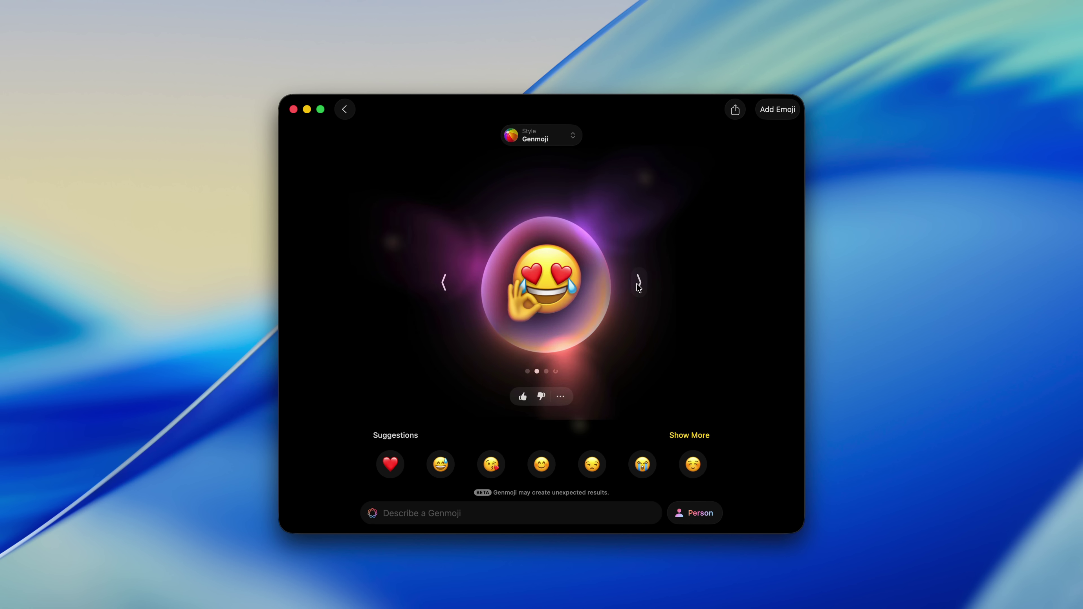
{"action": "left_click", "coordinate": [637, 283]}
{"action": "left_click", "coordinate": [636, 284]}
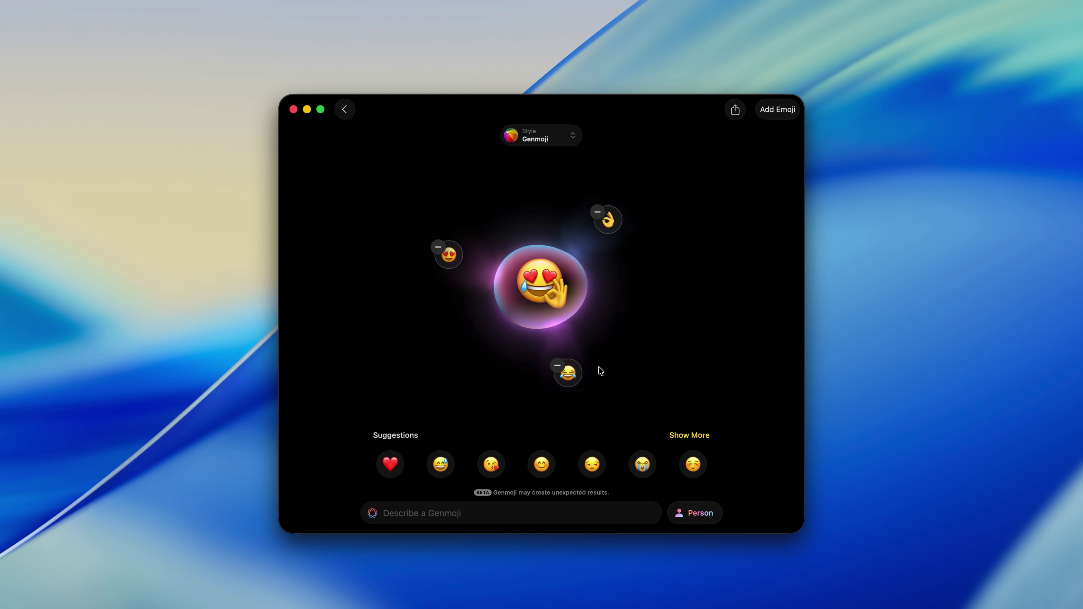
Add the unamused face to the Genmoji mix and remove the tears-of-joy emoji from it
{"action": "left_click", "coordinate": [591, 464]}
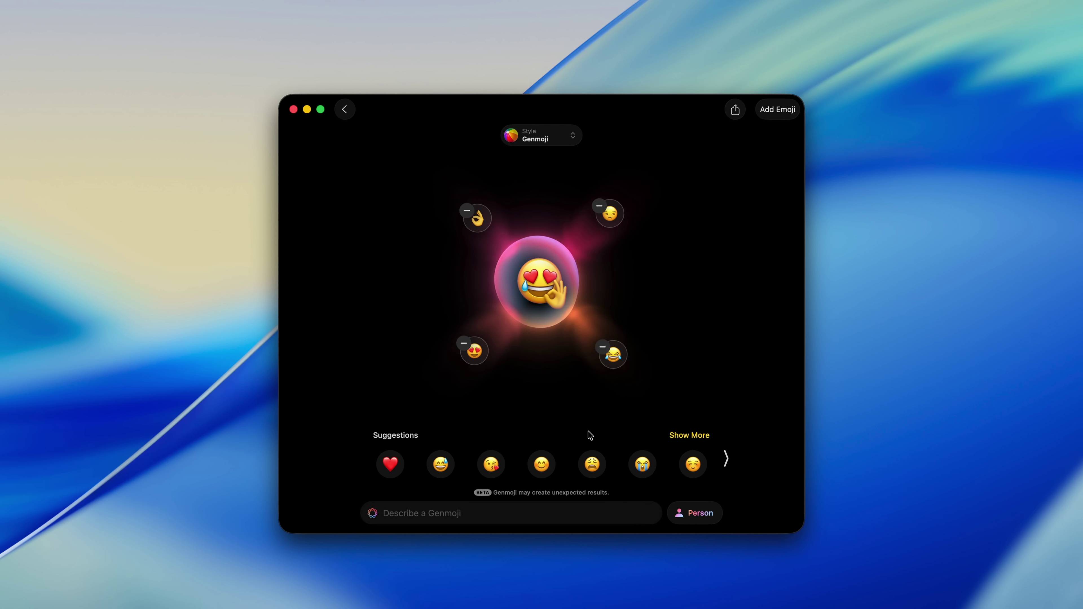
{"action": "left_click", "coordinate": [638, 283]}
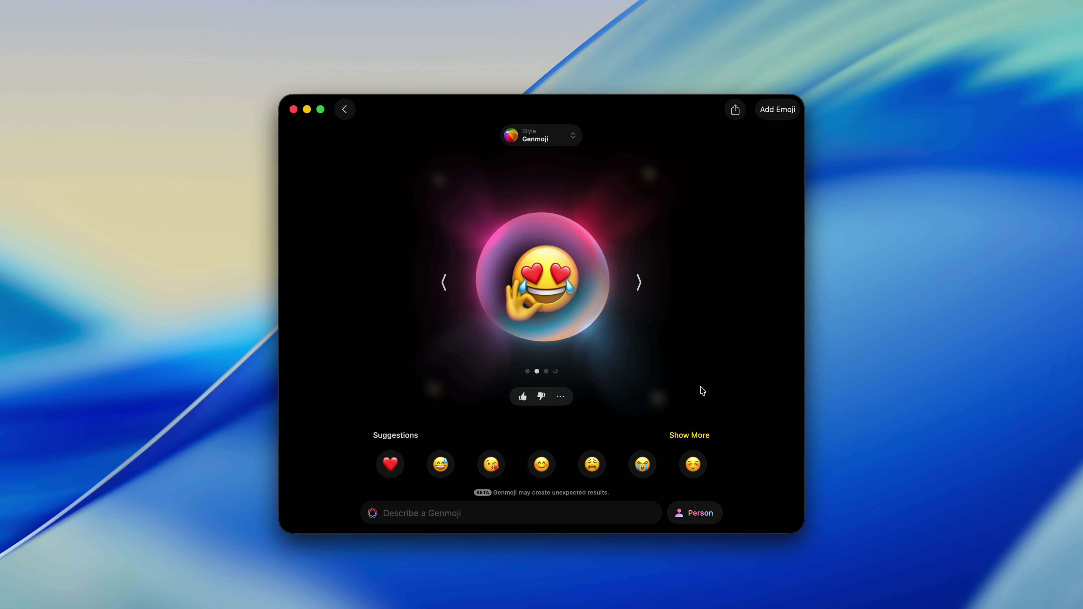
{"action": "left_click", "coordinate": [701, 389]}
{"action": "left_click", "coordinate": [607, 348]}
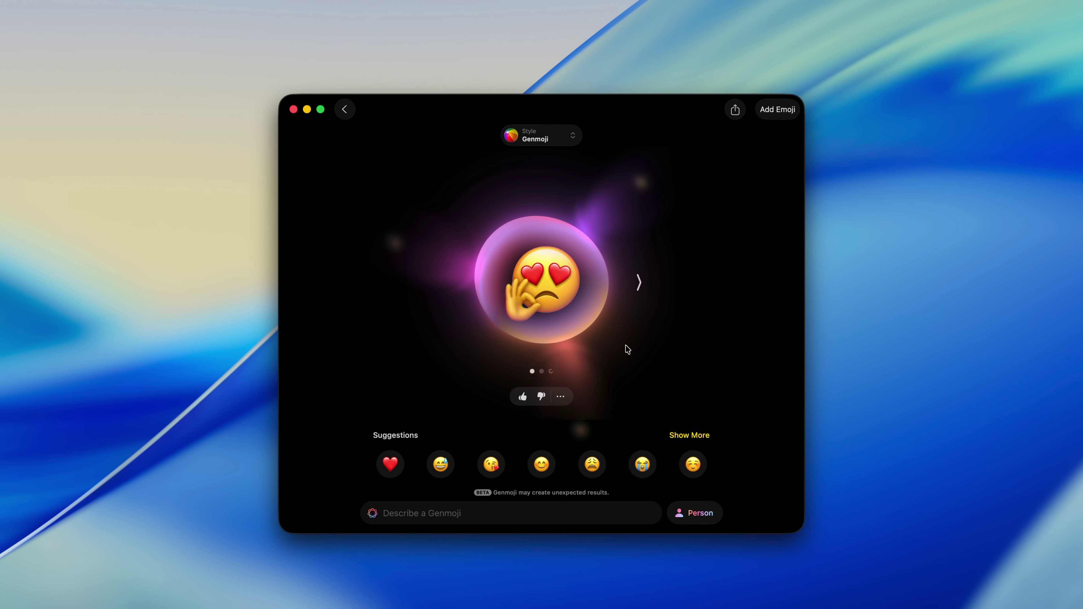
Generate a new Genmoji from the description "smiling dog" and add "party hat" to it
{"action": "left_click", "coordinate": [436, 514]}
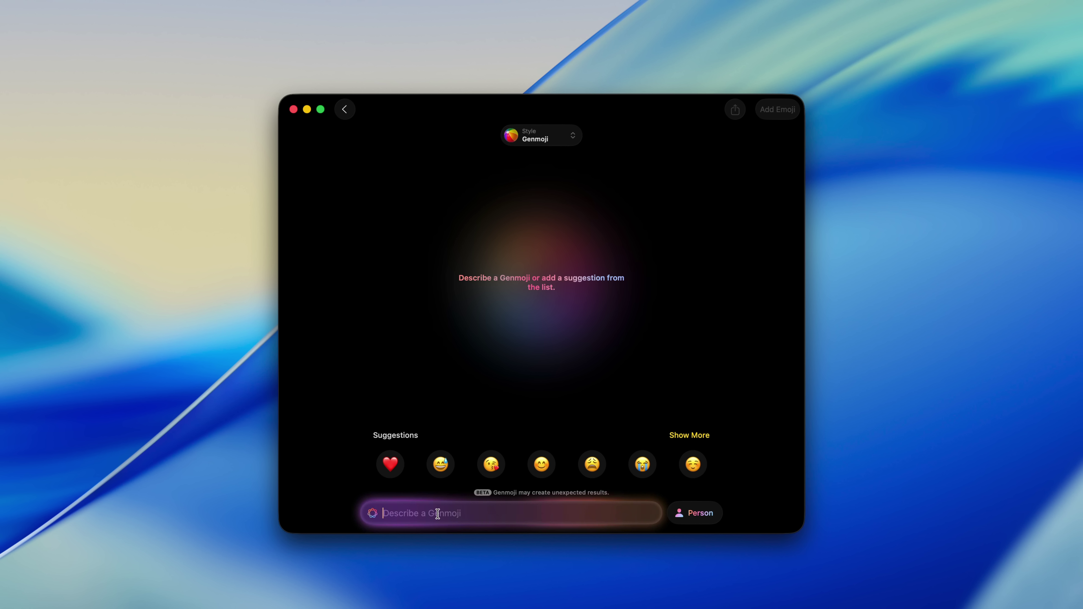
{"action": "type", "text": "smiling"}
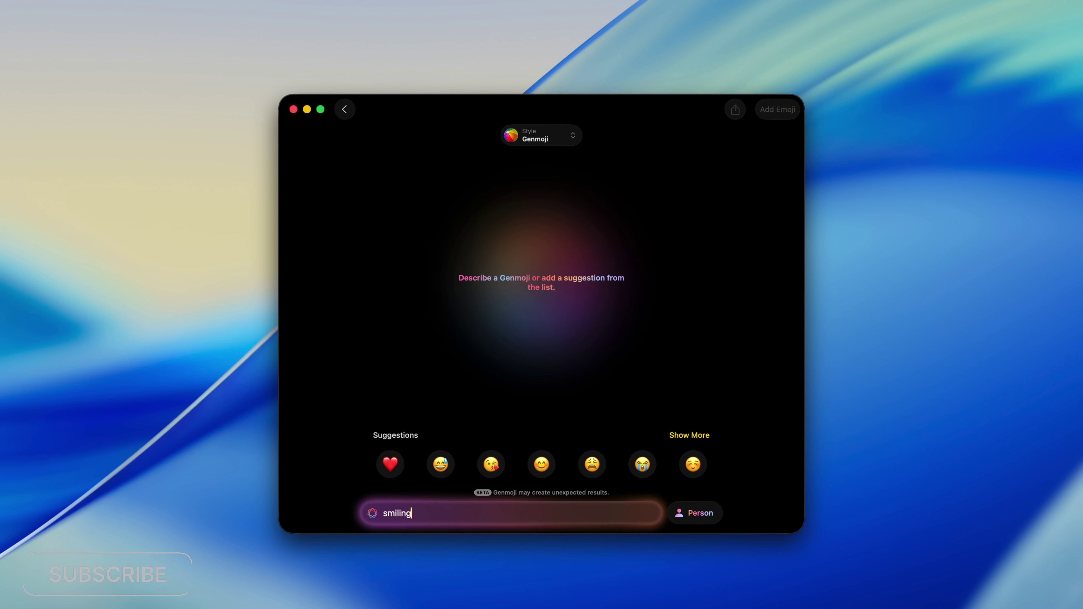
{"action": "type", "text": " dog"}
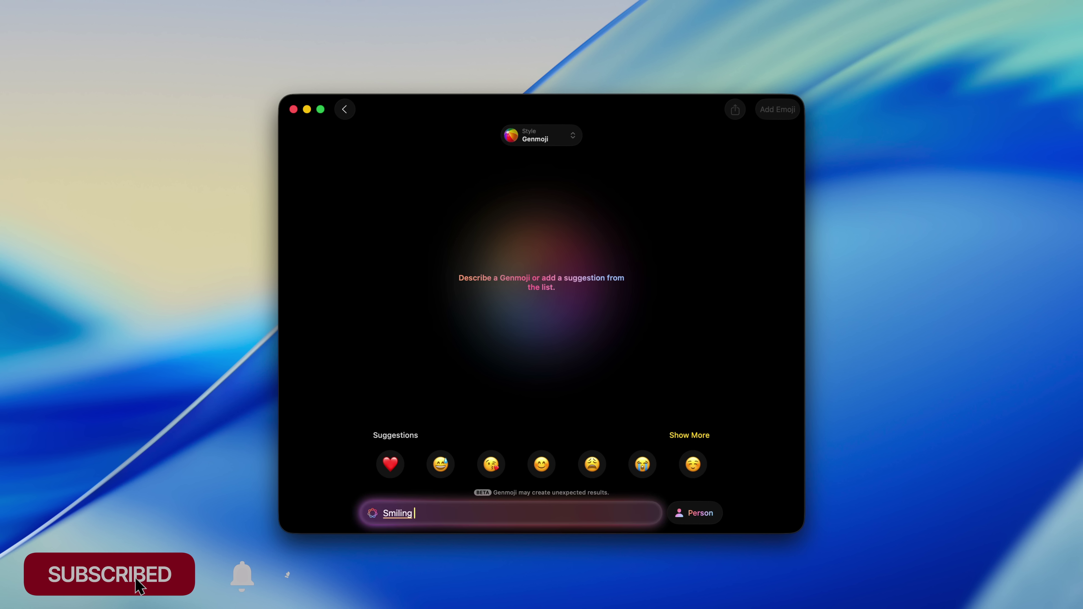
{"action": "key", "text": "Return"}
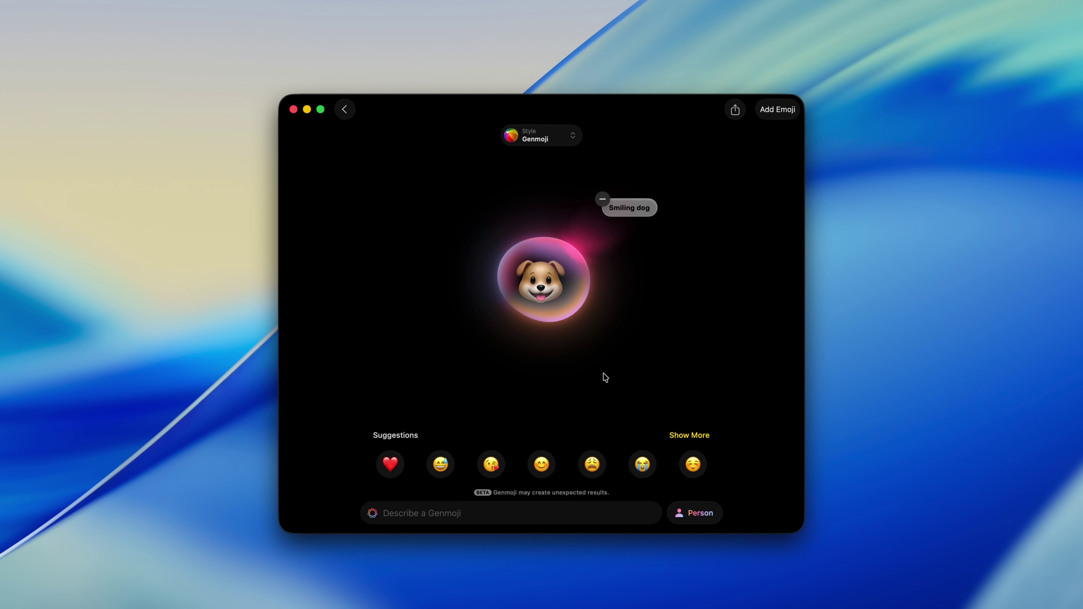
{"action": "left_click", "coordinate": [501, 512]}
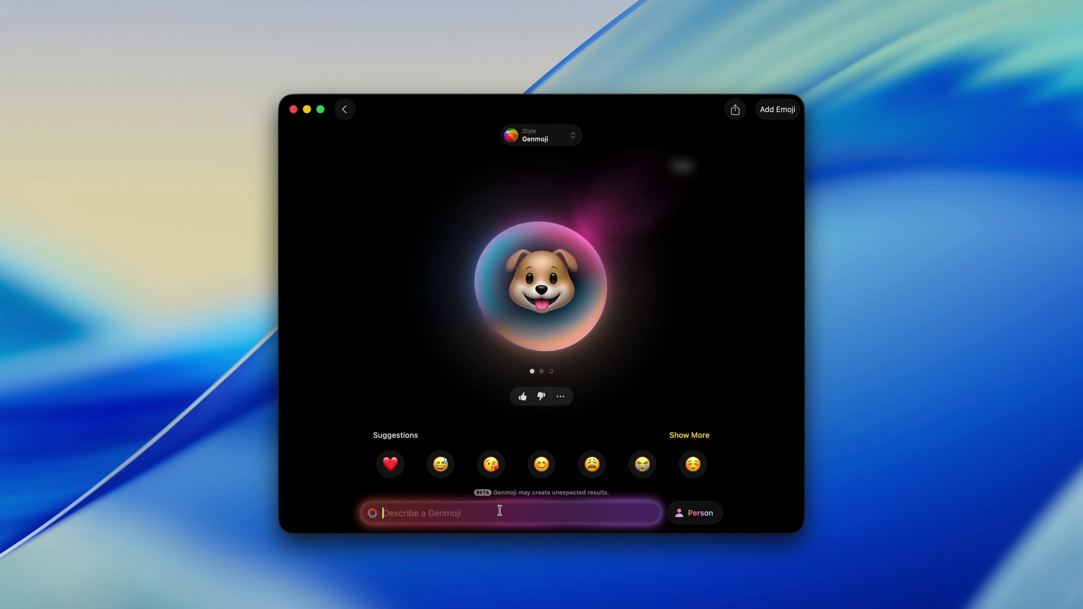
{"action": "type", "text": "party hat"}
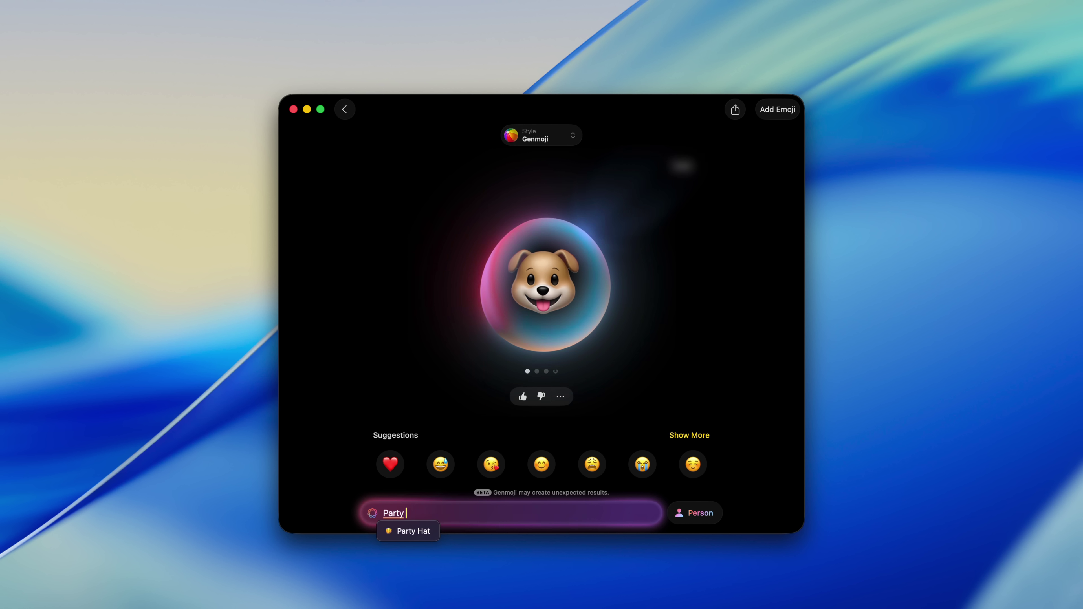
{"action": "key", "text": "Return"}
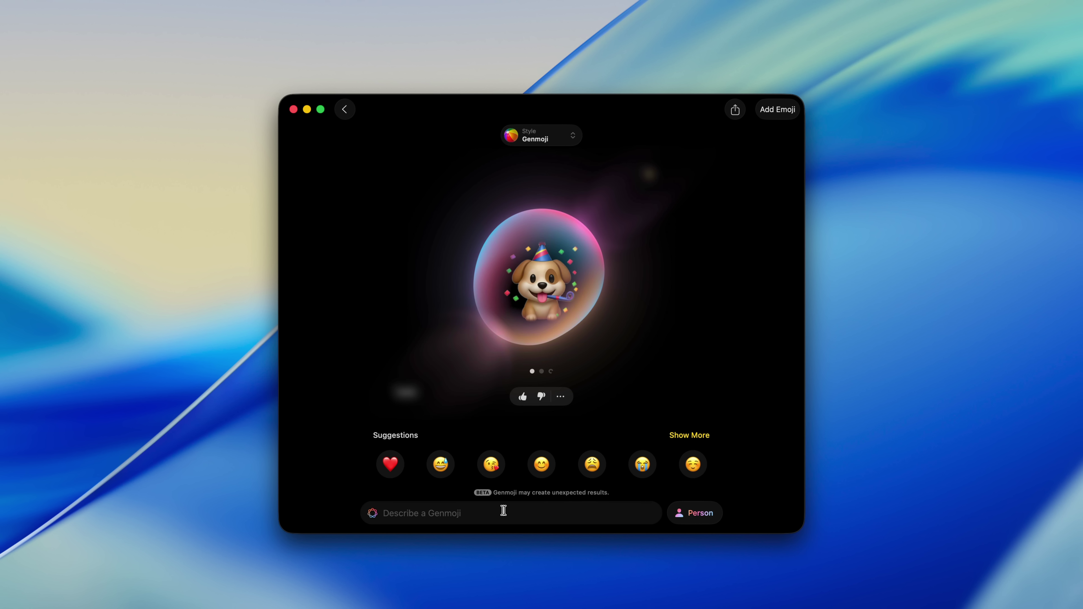
Switch the image style from Genmoji to ChatGPT and enable ChatGPT without an account
{"action": "left_click", "coordinate": [558, 139]}
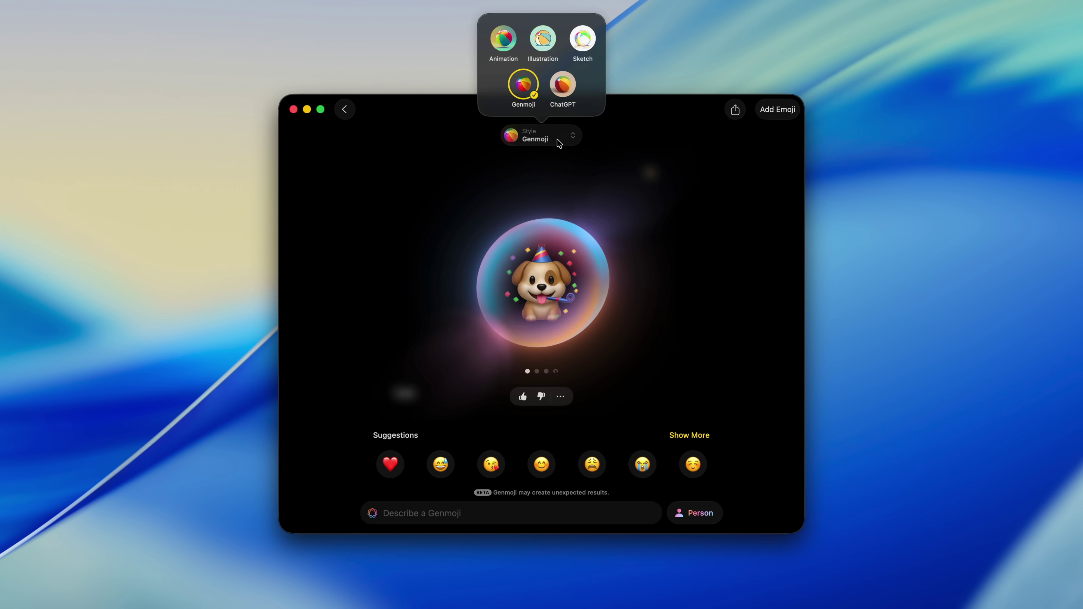
{"action": "left_click", "coordinate": [571, 90]}
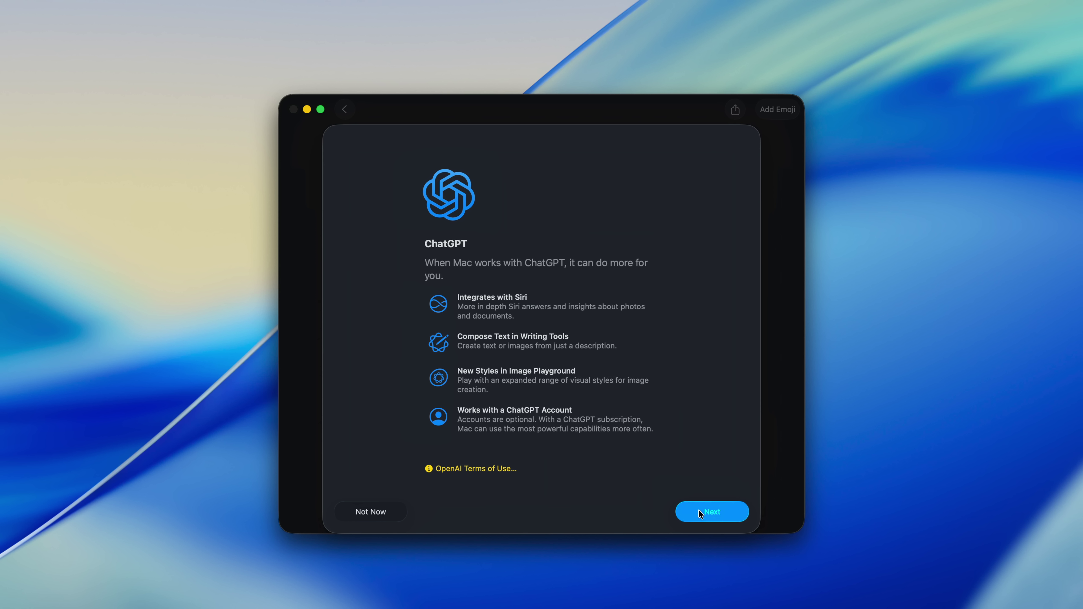
{"action": "left_click", "coordinate": [708, 514]}
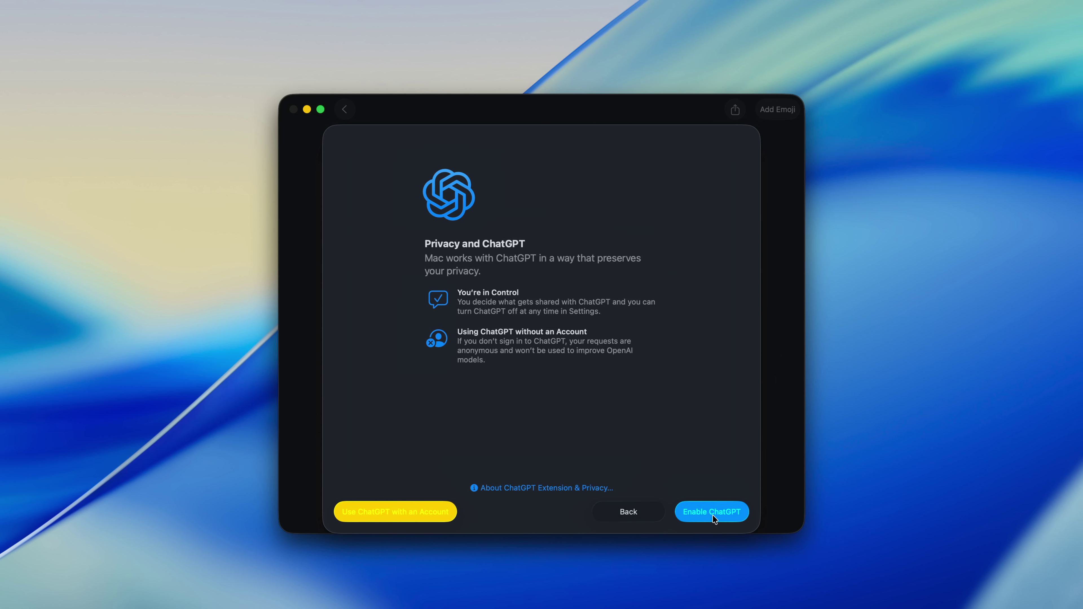
{"action": "left_click", "coordinate": [712, 514]}
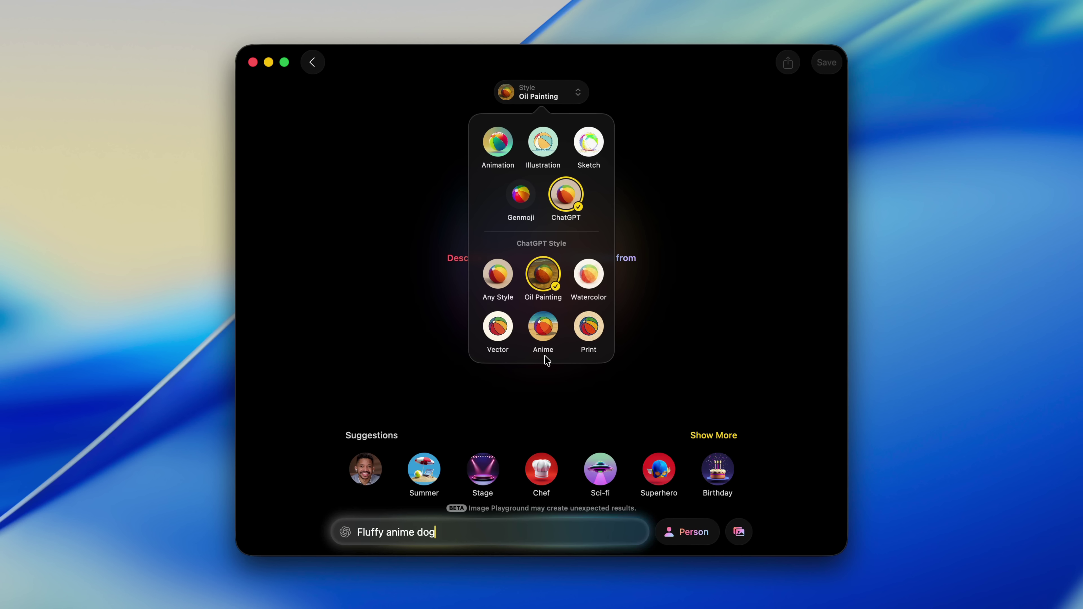
Set the ChatGPT style to Anime and generate an image from the description "Fluffy anime dog"
{"action": "left_click", "coordinate": [542, 336]}
{"action": "left_click", "coordinate": [527, 529]}
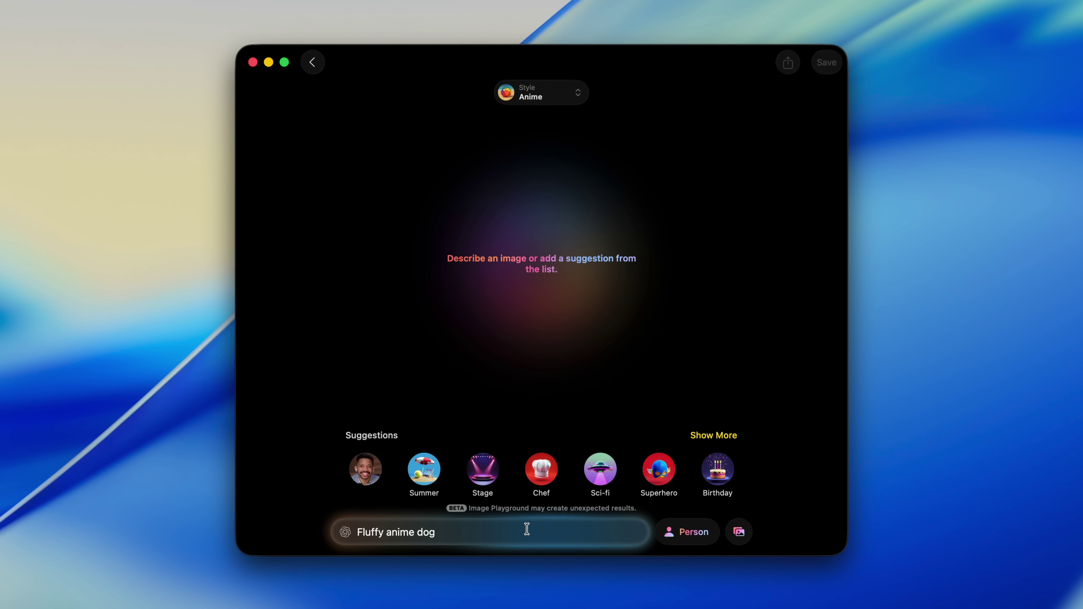
{"action": "key", "text": "Return"}
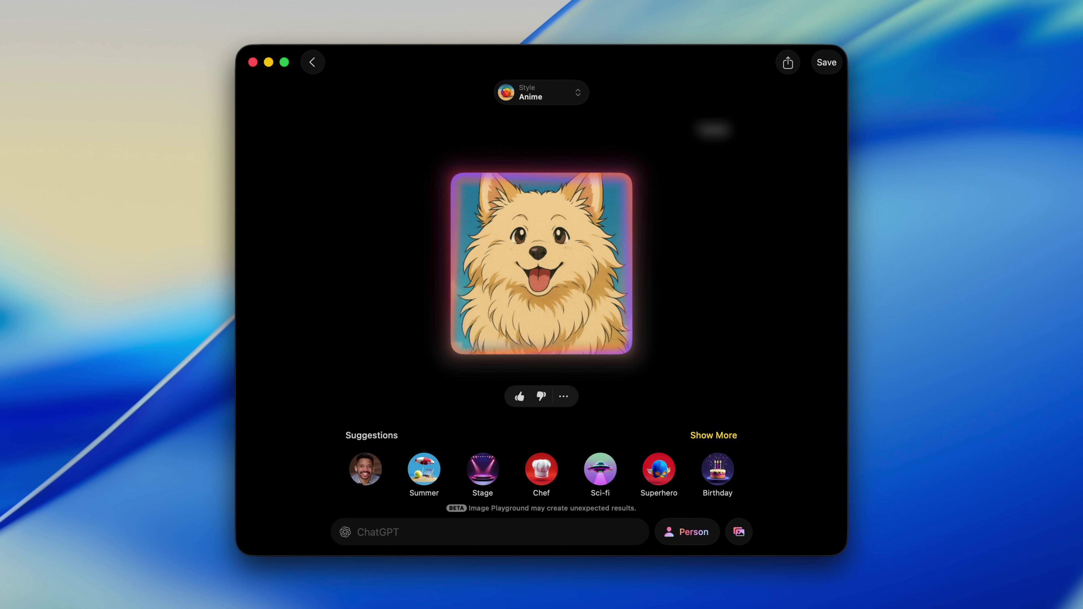
Remove the "Fluffy anime dog" description from the image and choose the suggested person instead
{"action": "left_click", "coordinate": [735, 308]}
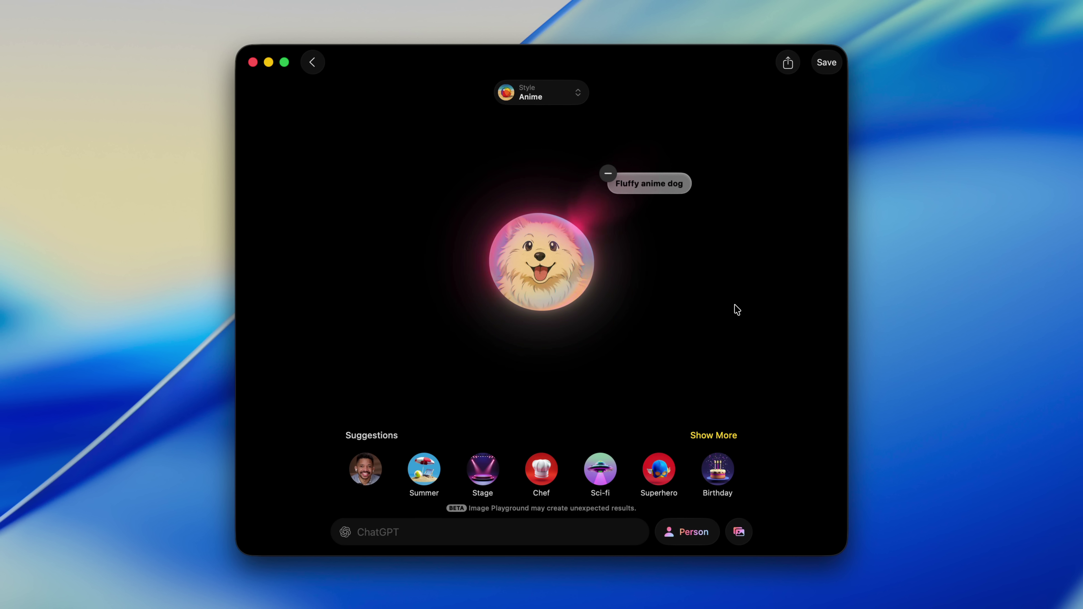
{"action": "left_click", "coordinate": [606, 176]}
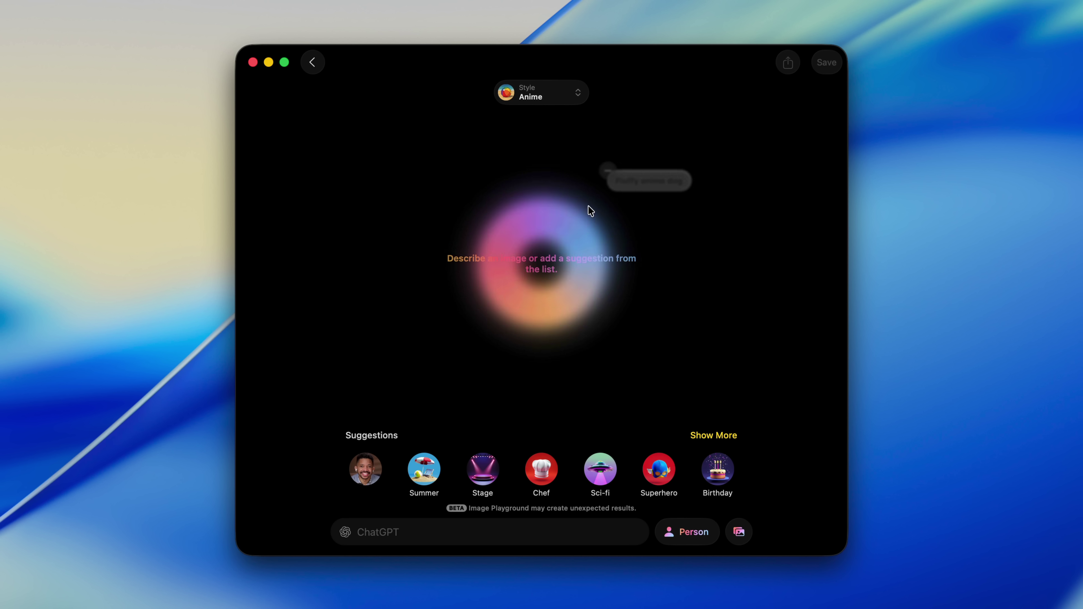
{"action": "left_click", "coordinate": [365, 468]}
{"action": "left_click", "coordinate": [580, 315]}
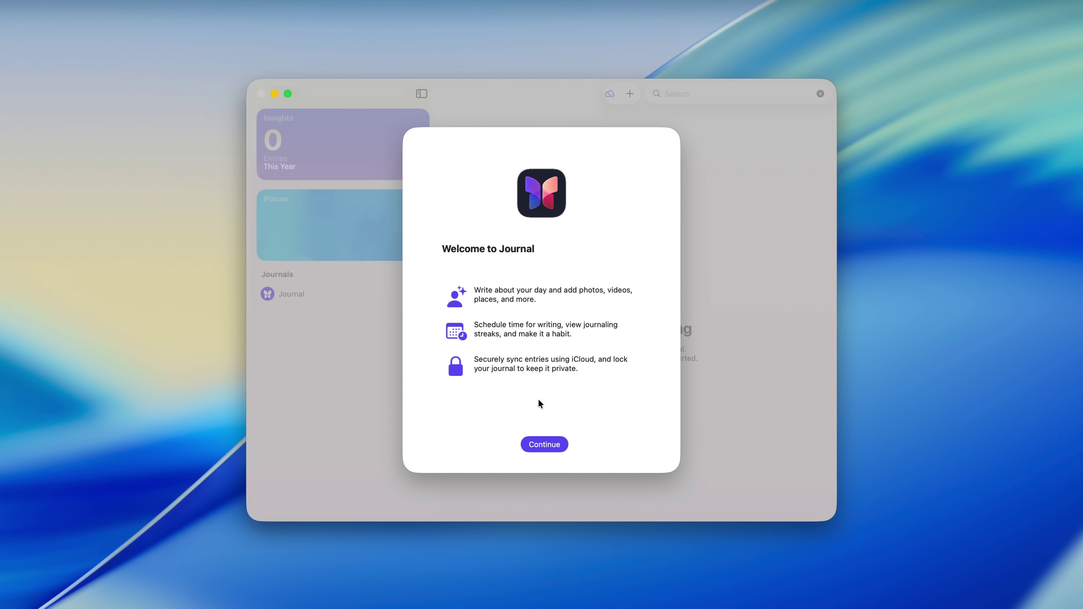
In the Journal app, continue past the welcome screen, read the sync notice and turn on iCloud syncing
{"action": "left_click", "coordinate": [544, 444]}
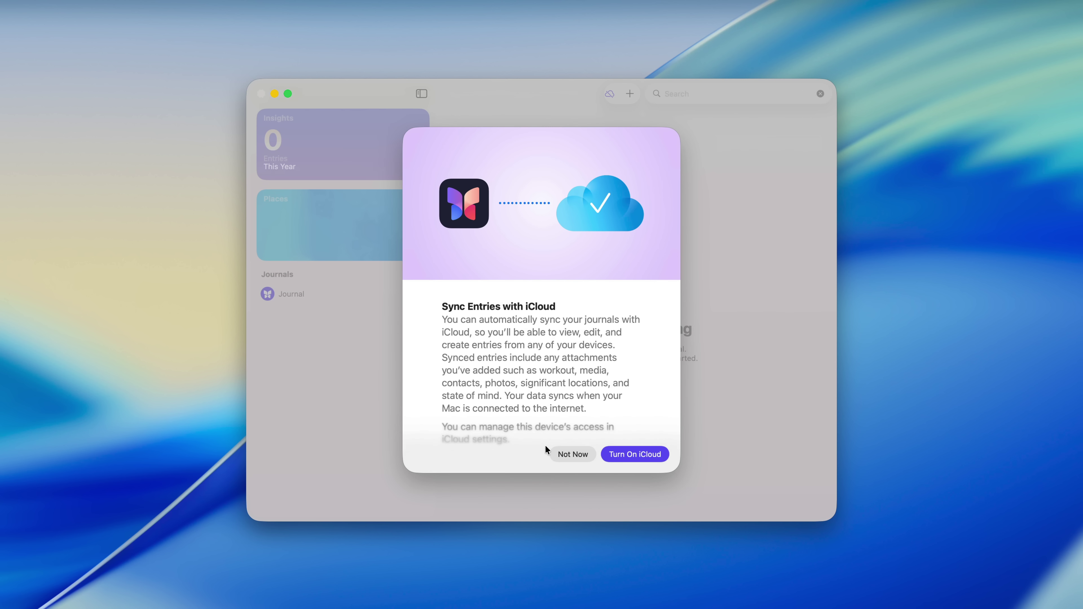
{"action": "scroll", "coordinate": [543, 408], "scroll_direction": "down", "scroll_amount": 3}
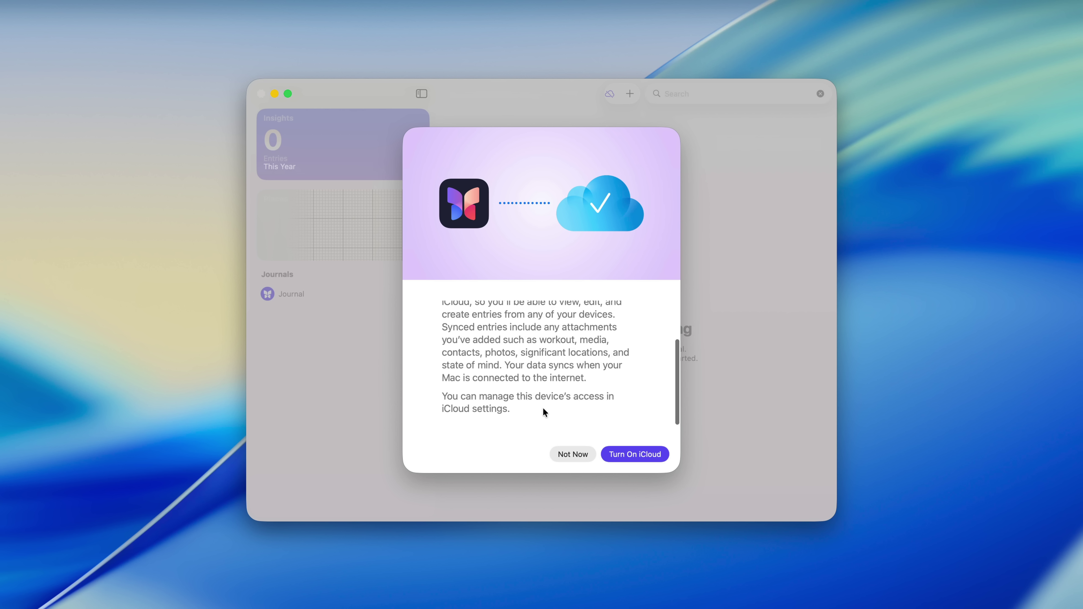
{"action": "scroll", "coordinate": [542, 407], "scroll_direction": "up", "scroll_amount": 3}
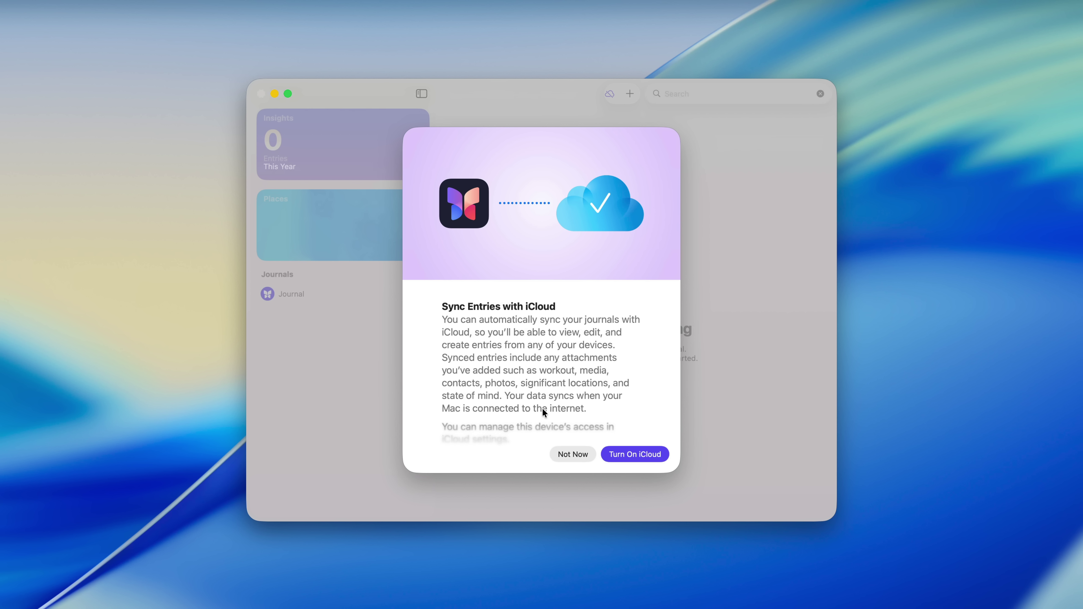
{"action": "scroll", "coordinate": [543, 412], "scroll_direction": "down", "scroll_amount": 2}
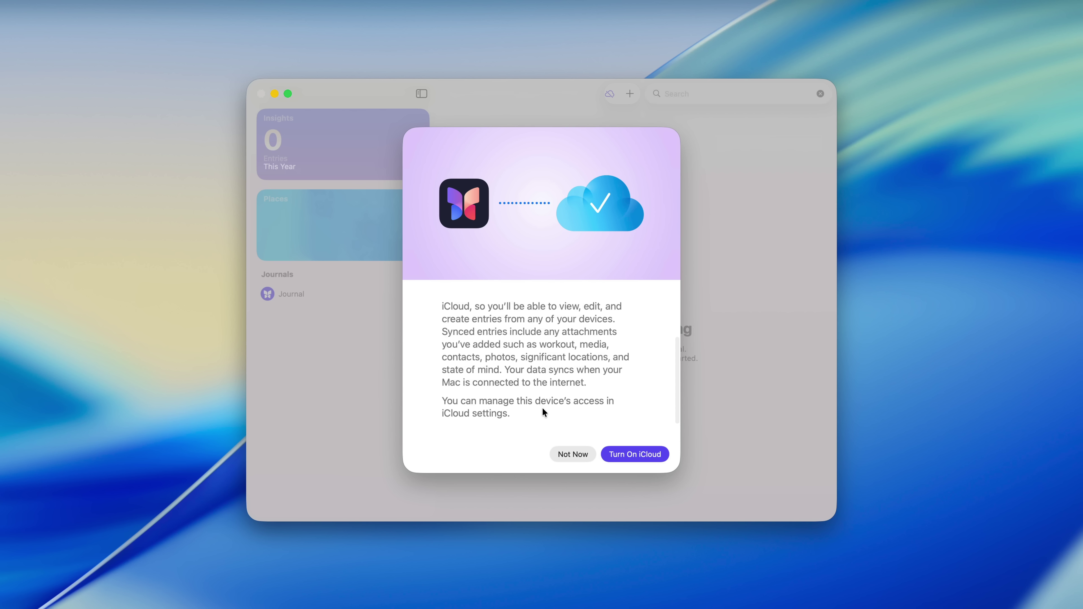
{"action": "left_click", "coordinate": [637, 451]}
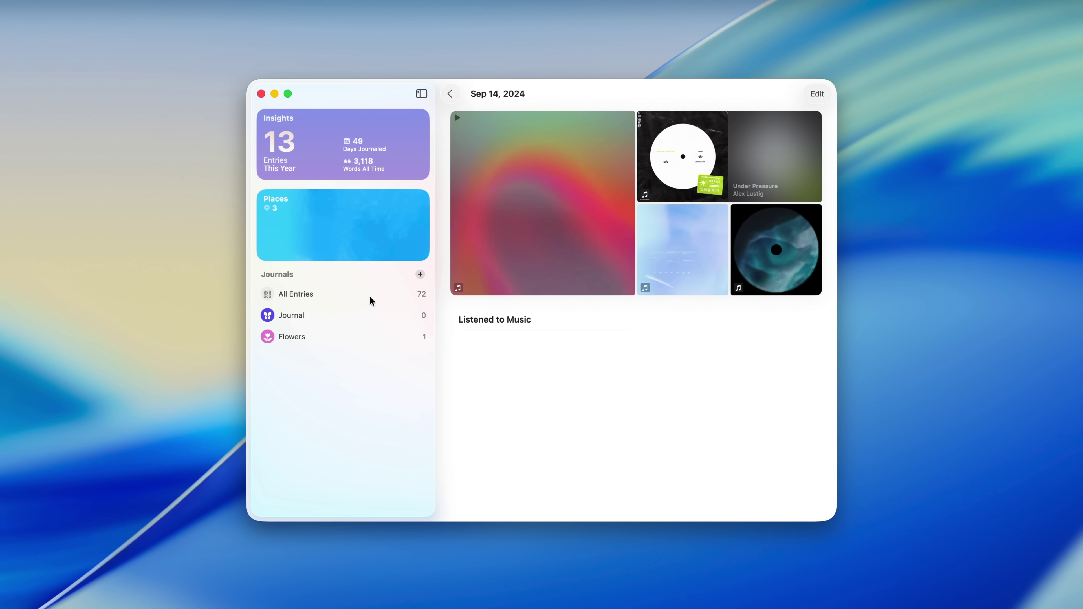
In the Flowers journal, write an entry titled "Finally on Mac an iPad!" with the text "Journal is finally here!" and hide the sidebar
{"action": "left_click", "coordinate": [374, 337]}
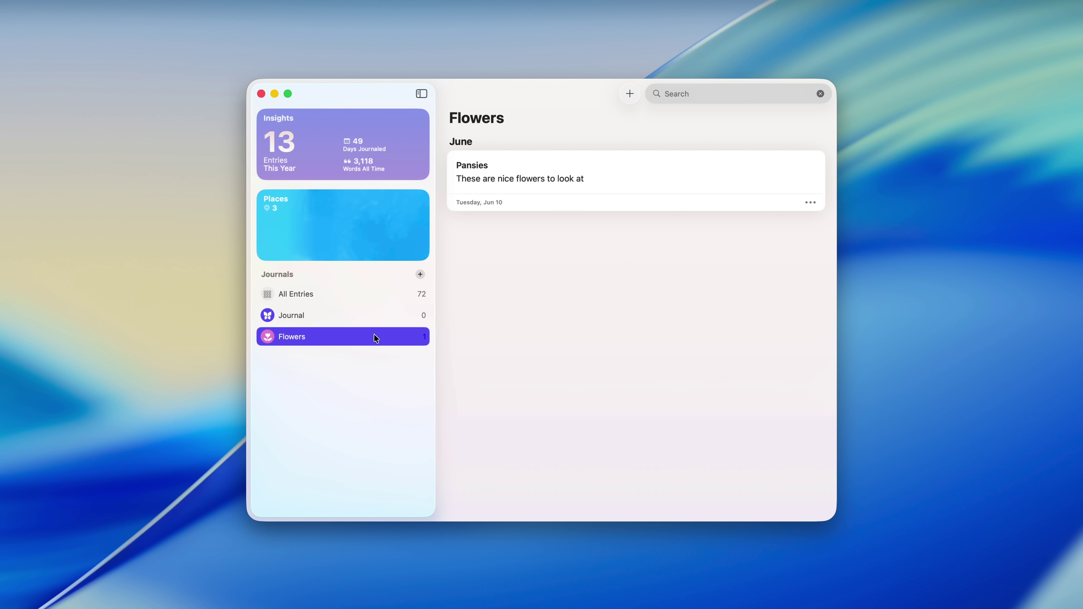
{"action": "left_click", "coordinate": [631, 94]}
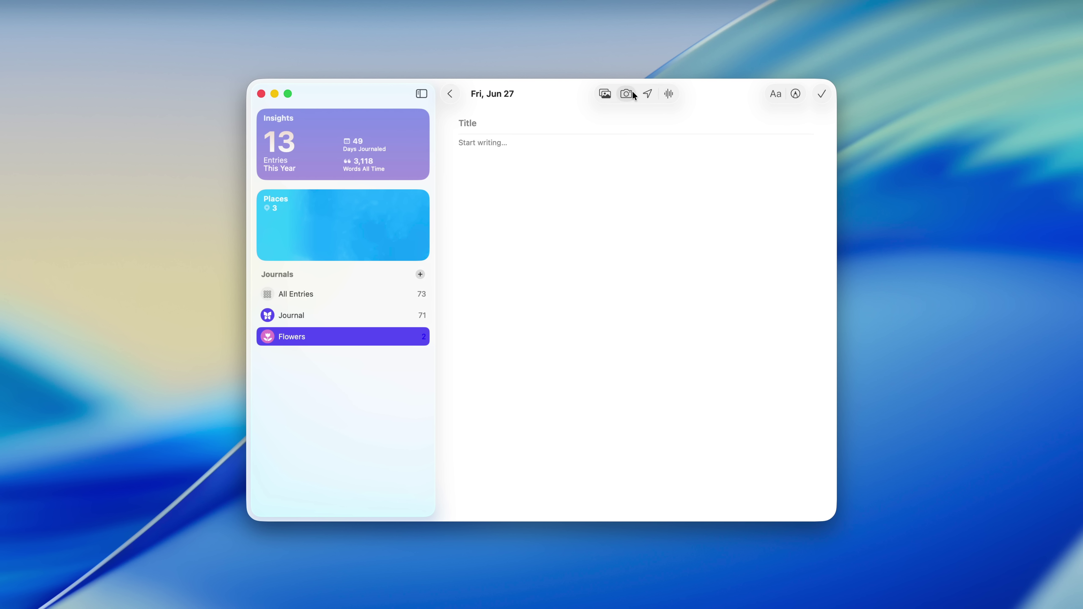
{"action": "left_click", "coordinate": [551, 122]}
{"action": "type", "text": "Finally on Mac an iPad!"}
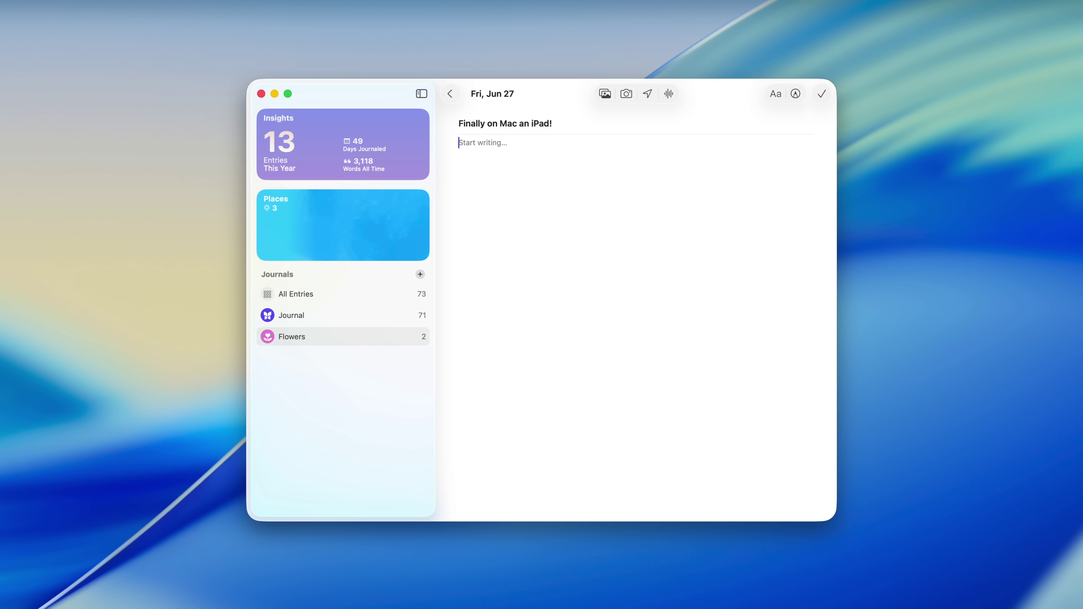
{"action": "type", "text": "Journal is finally here!"}
{"action": "left_click", "coordinate": [422, 94]}
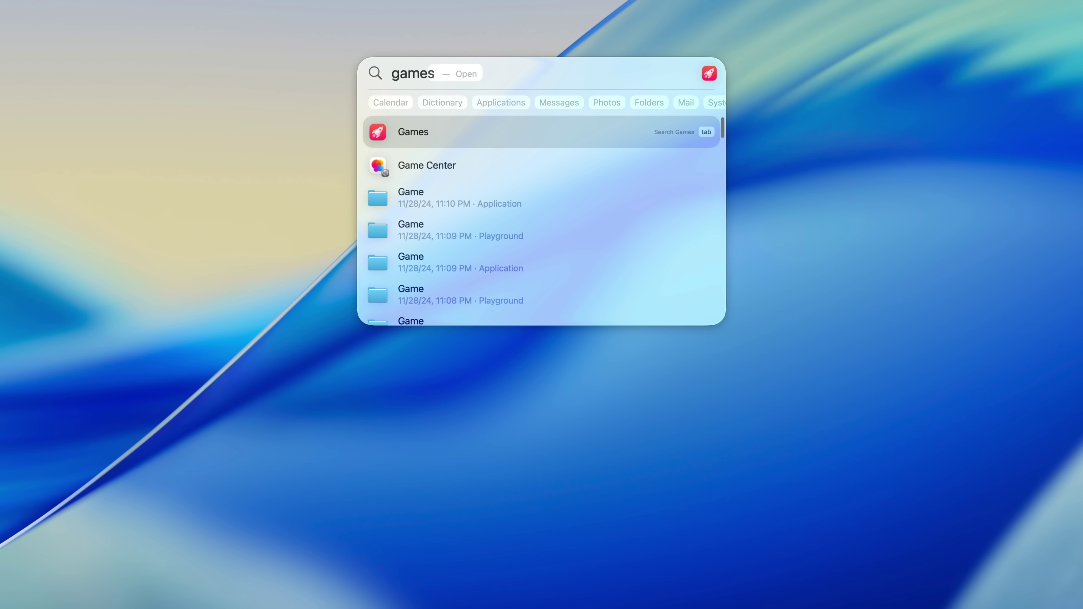
Open the Games app, continue past its welcome screen and advance to the next featured item
{"action": "key", "text": "Return"}
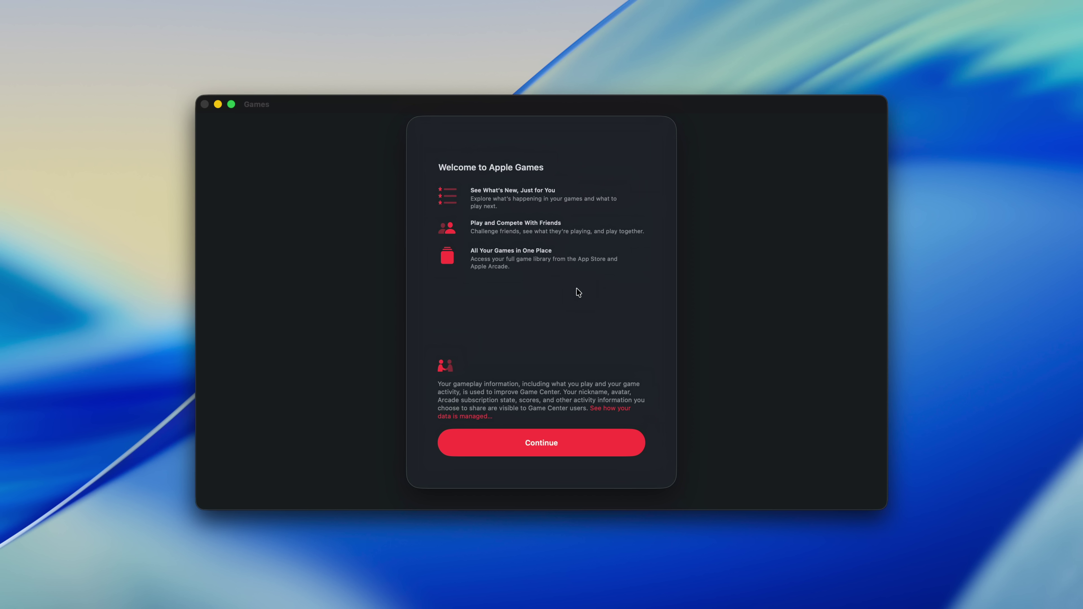
{"action": "left_click", "coordinate": [539, 453]}
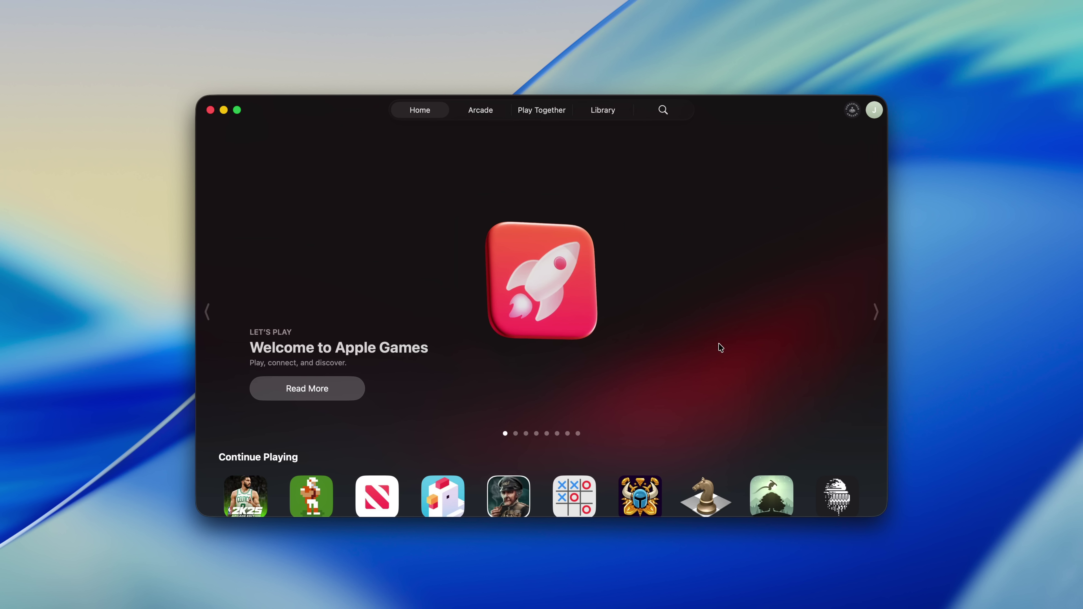
{"action": "left_click", "coordinate": [874, 311]}
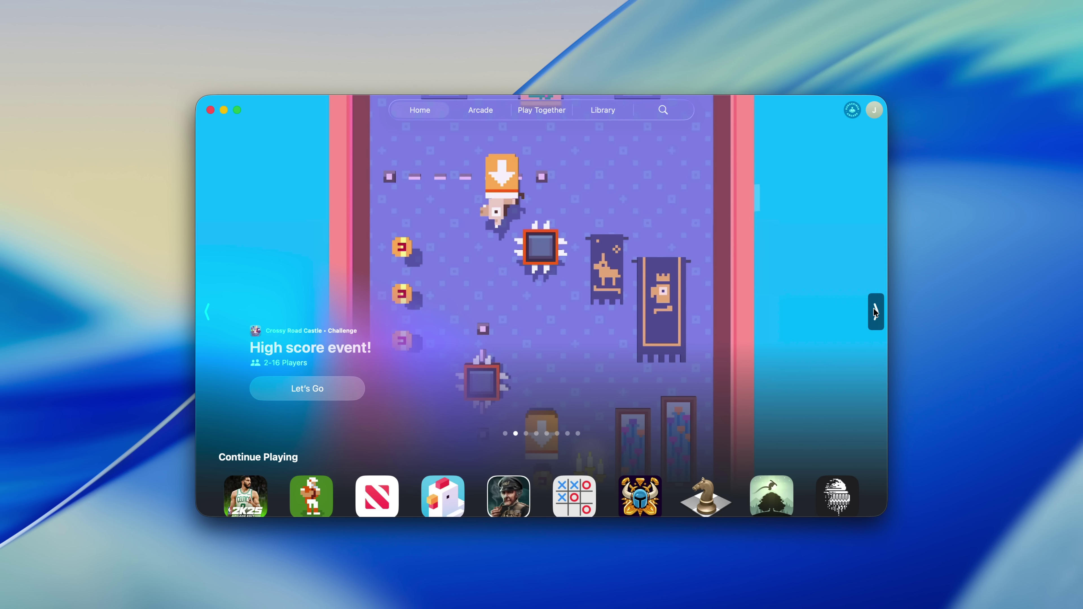
Browse through the remaining featured items on the Games home page until the first one comes around again
{"action": "left_click", "coordinate": [874, 312]}
{"action": "left_click", "coordinate": [873, 311]}
{"action": "left_click", "coordinate": [874, 311]}
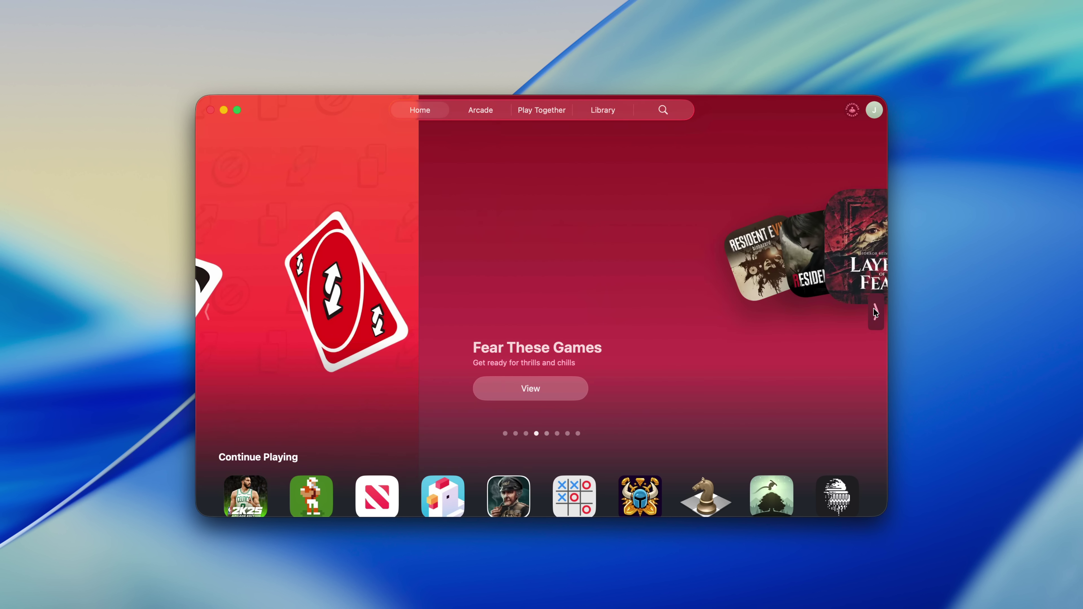
{"action": "left_click", "coordinate": [874, 311]}
{"action": "left_click", "coordinate": [874, 312]}
{"action": "left_click", "coordinate": [873, 312]}
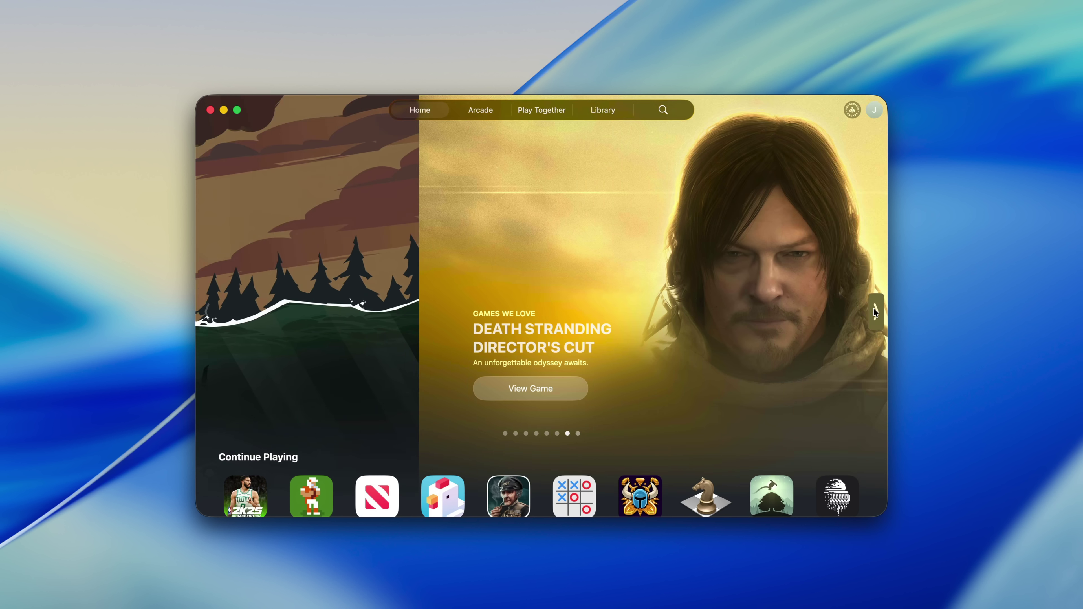
{"action": "left_click", "coordinate": [873, 308]}
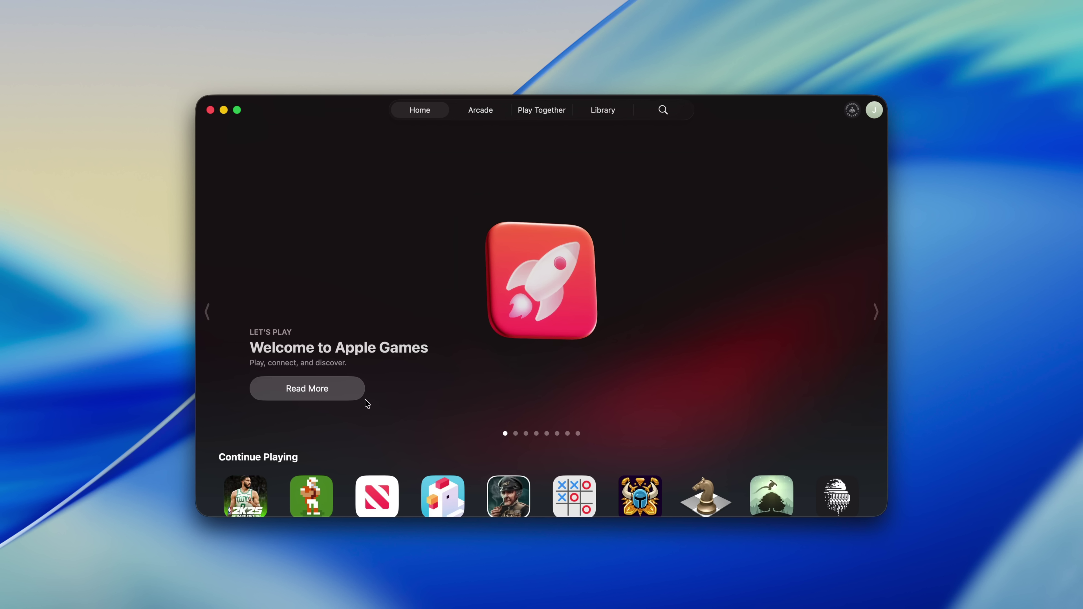
Open the "Welcome to Apple Games" article, read through its sections on the app's areas and close it
{"action": "left_click", "coordinate": [337, 397]}
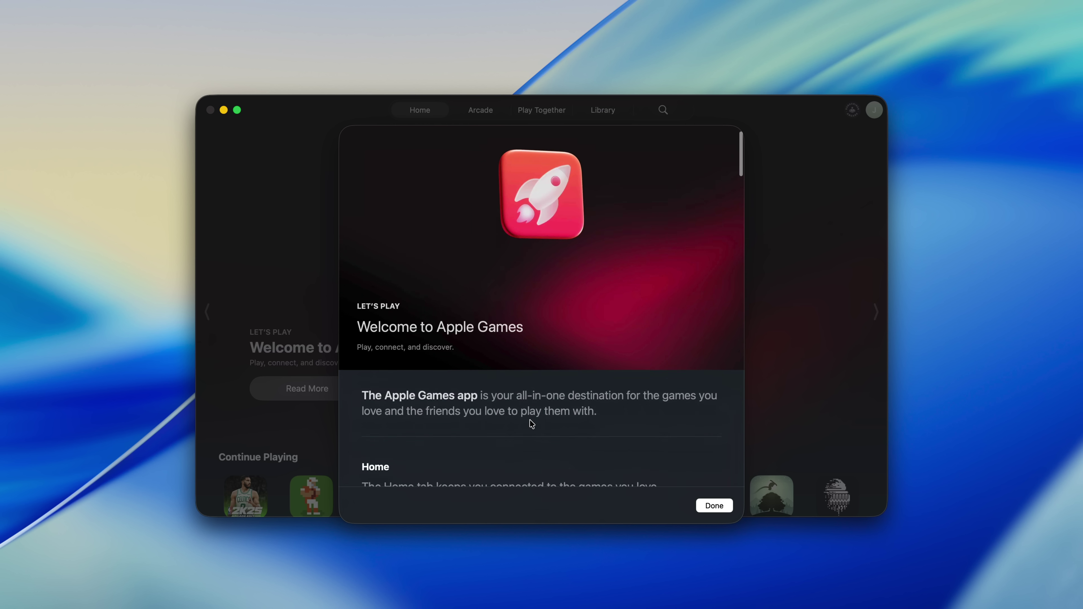
{"action": "scroll", "coordinate": [532, 424], "scroll_direction": "down", "scroll_amount": 15}
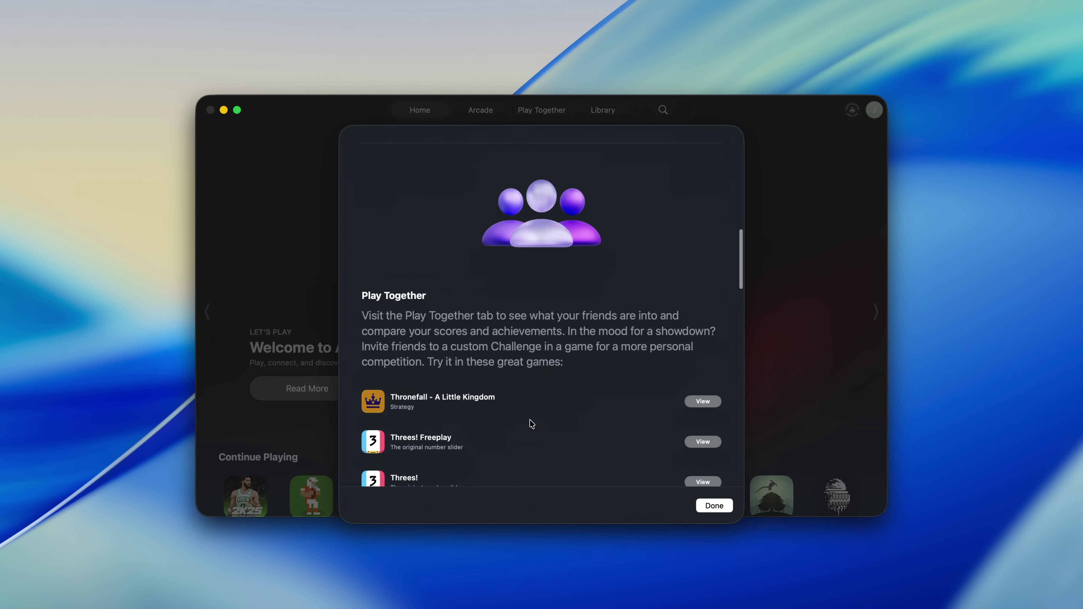
{"action": "scroll", "coordinate": [532, 423], "scroll_direction": "down", "scroll_amount": 20}
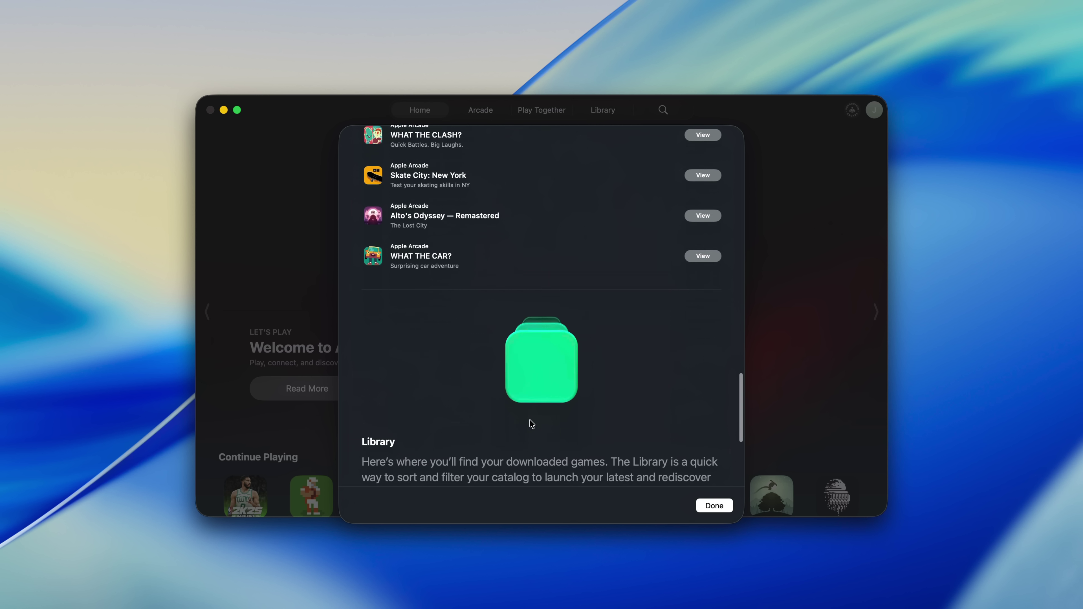
{"action": "scroll", "coordinate": [532, 423], "scroll_direction": "down", "scroll_amount": 3}
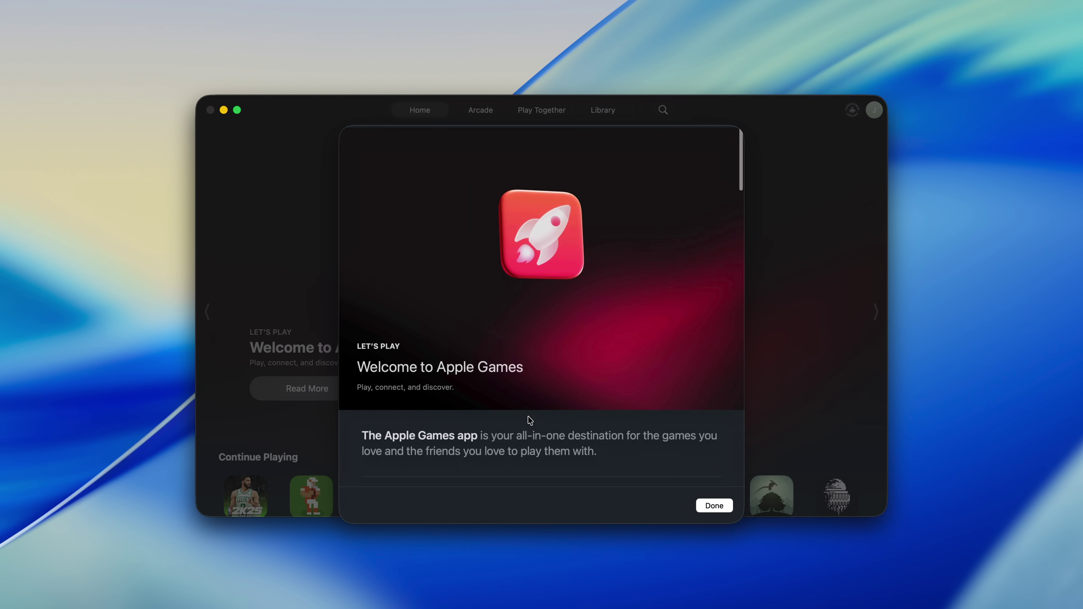
{"action": "left_click", "coordinate": [708, 505]}
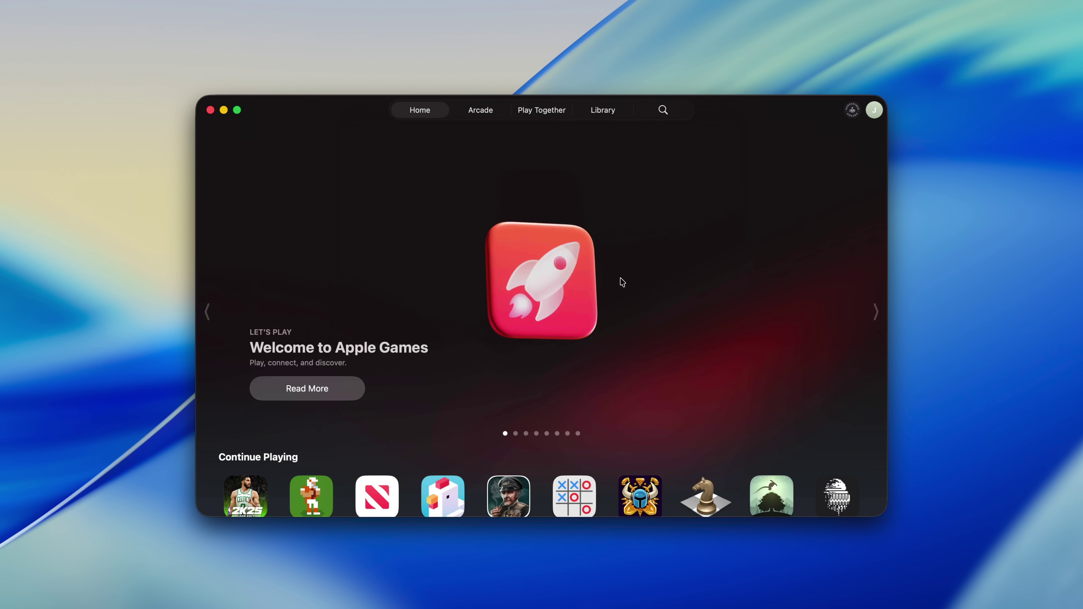
Browse the Arcade section down to Multiplayer Favorites, view Crossy Road Castle and get the game
{"action": "left_click", "coordinate": [529, 116]}
{"action": "scroll", "coordinate": [499, 382], "scroll_direction": "down", "scroll_amount": 5}
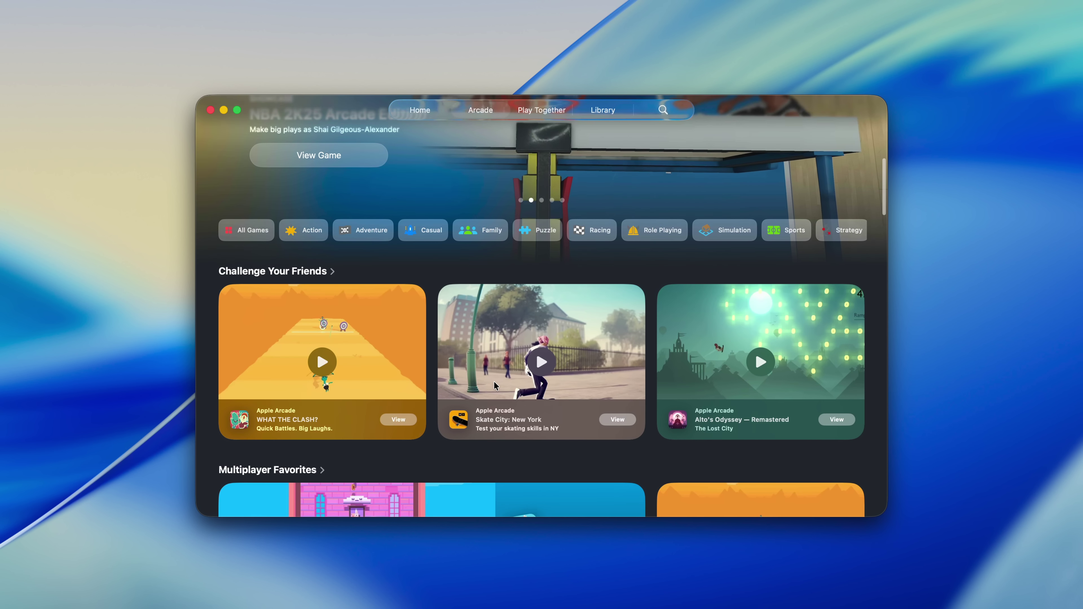
{"action": "scroll", "coordinate": [493, 381], "scroll_direction": "down", "scroll_amount": 3}
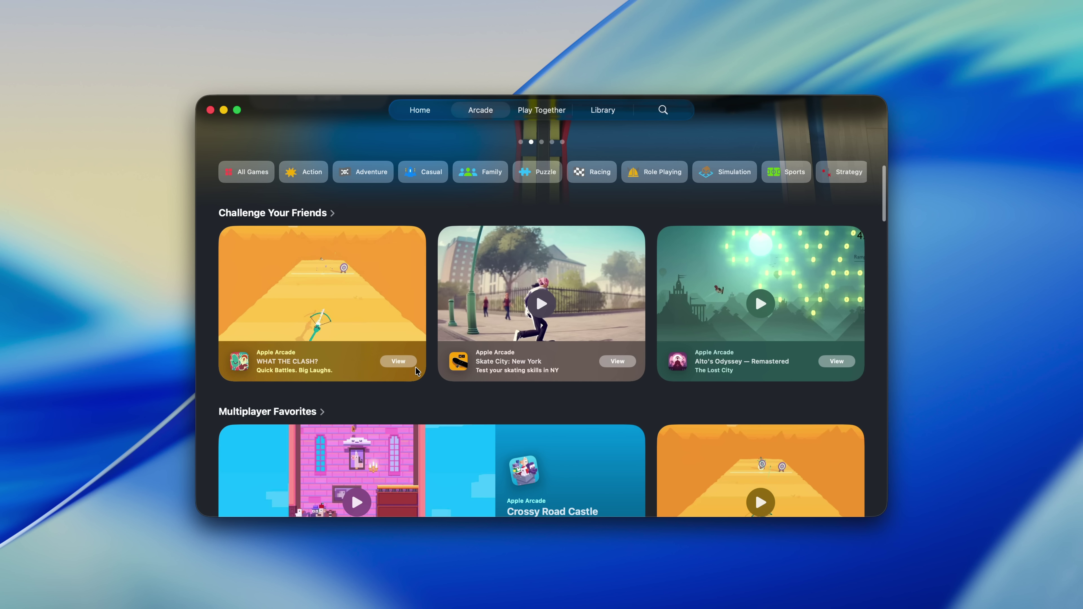
{"action": "scroll", "coordinate": [409, 373], "scroll_direction": "down", "scroll_amount": 5}
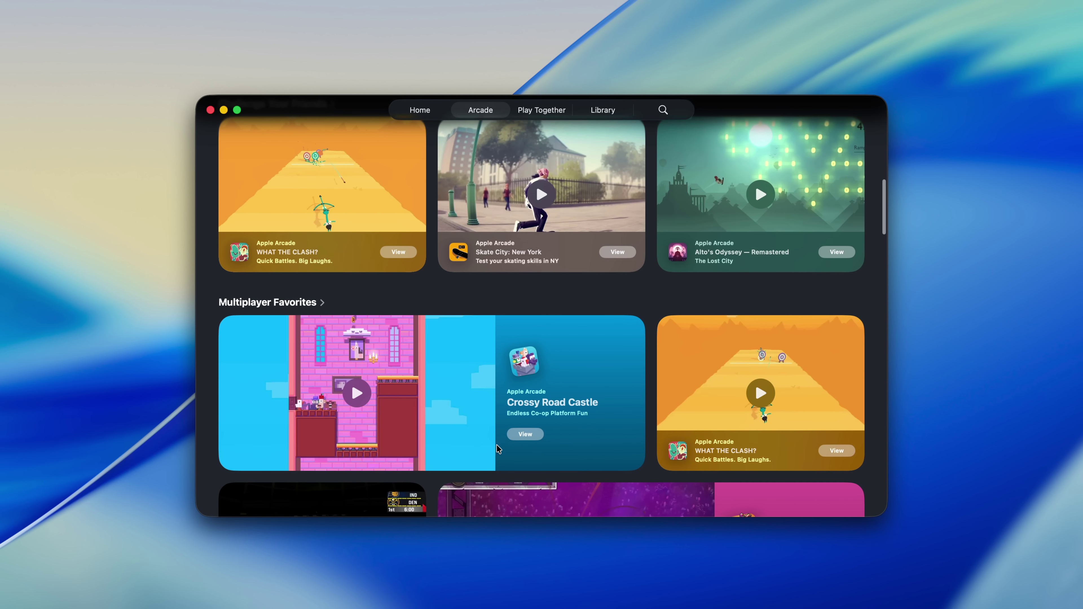
{"action": "left_click", "coordinate": [530, 435]}
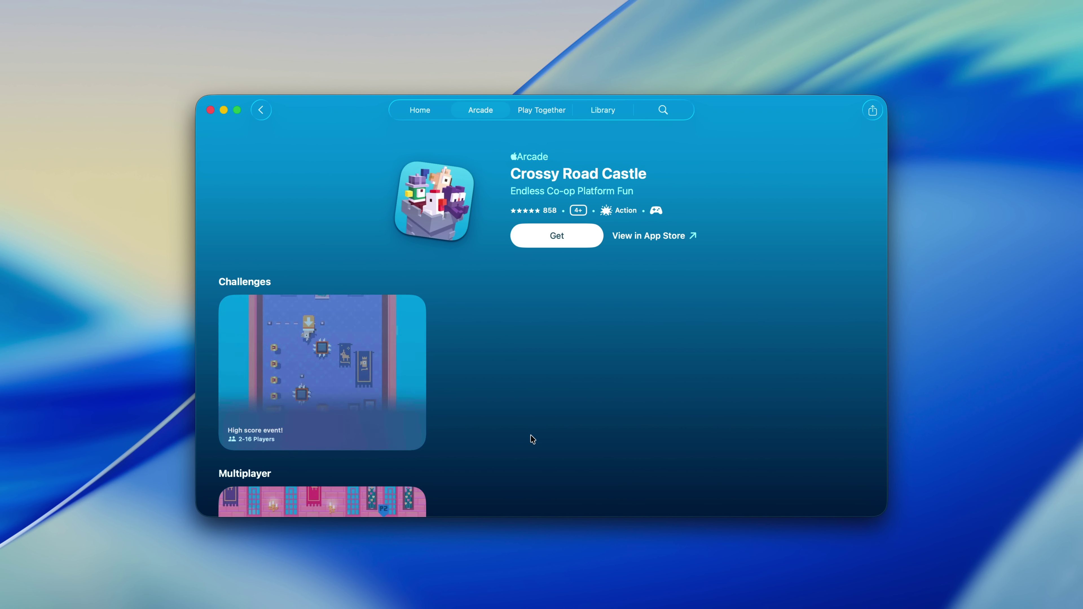
{"action": "left_click", "coordinate": [559, 240]}
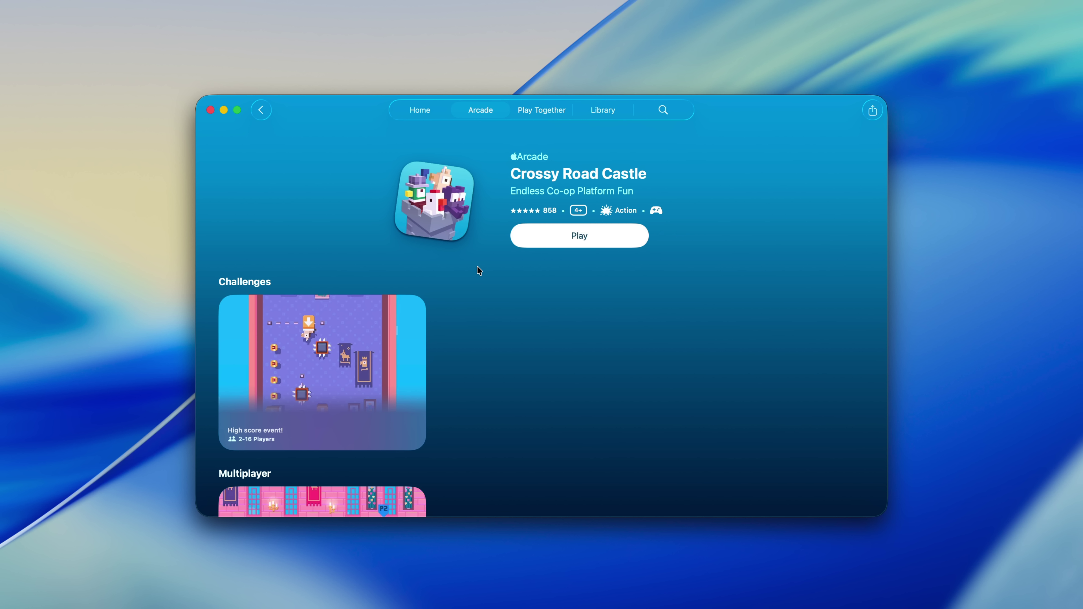
Check the Crossy Road Castle game page and launch the game
{"action": "scroll", "coordinate": [478, 270], "scroll_direction": "down", "scroll_amount": 2}
{"action": "scroll", "coordinate": [478, 269], "scroll_direction": "up", "scroll_amount": 2}
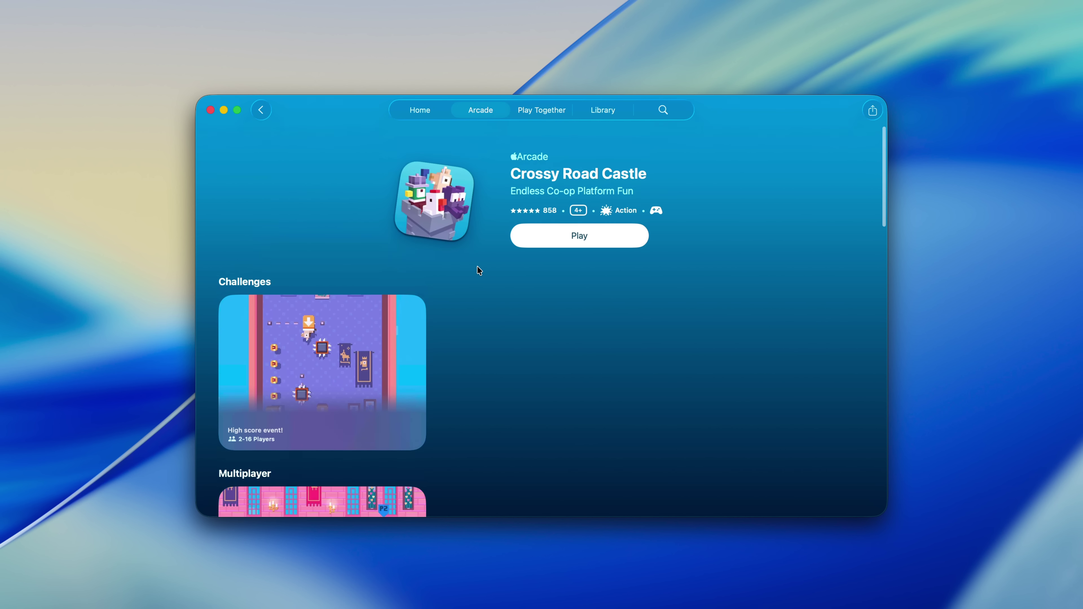
{"action": "left_click", "coordinate": [599, 237]}
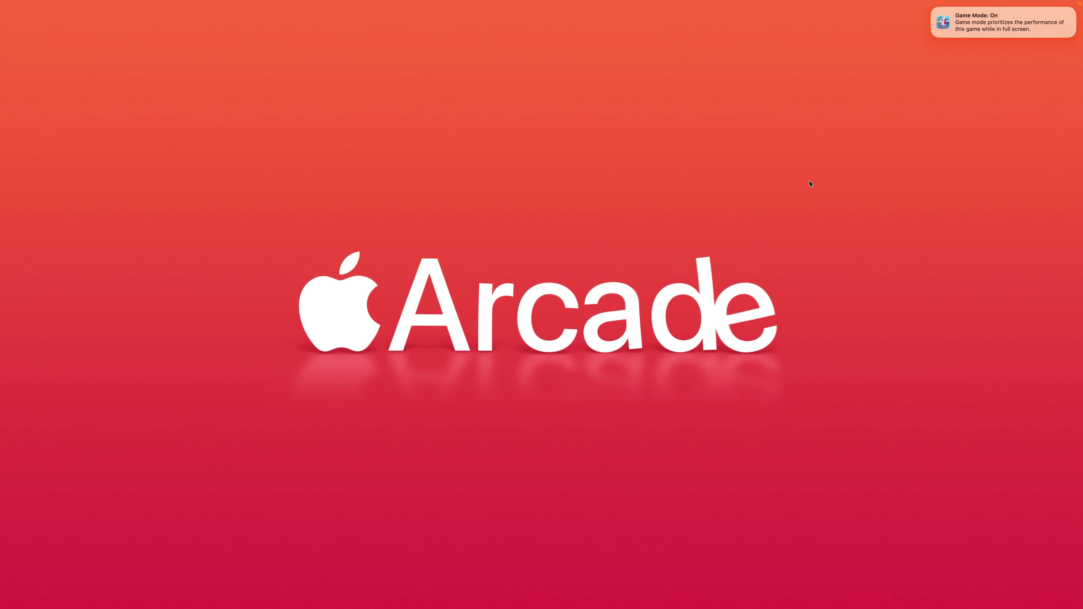
{"action": "mouse_move", "coordinate": [1002, 25]}
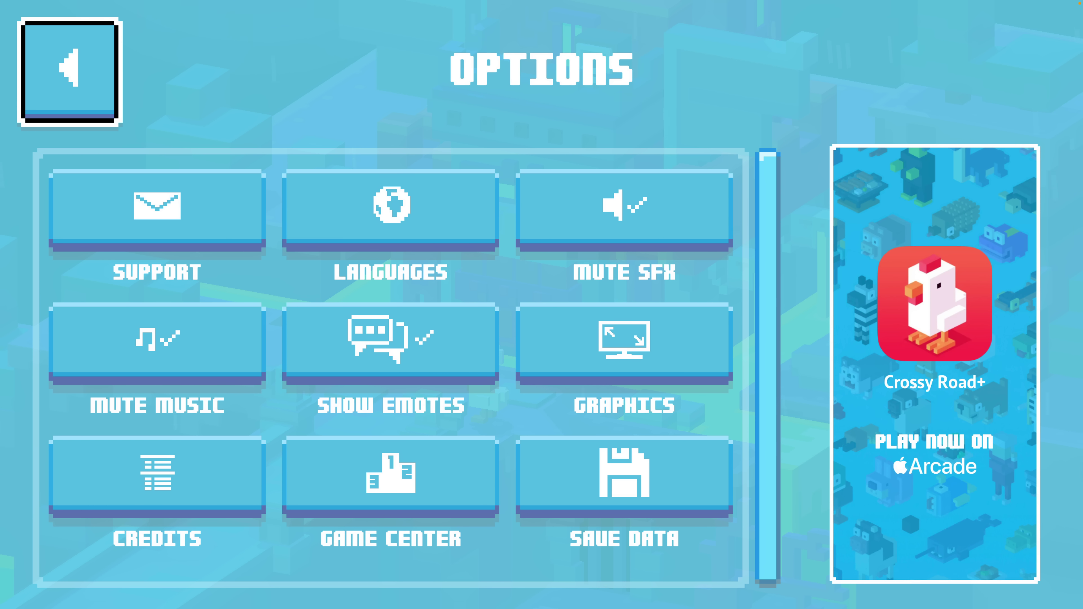
Open Game Center from the Crossy Road Castle options to show the game overlay
{"action": "key", "text": "Down"}
{"action": "key", "text": "Down"}
{"action": "key", "text": "Down"}
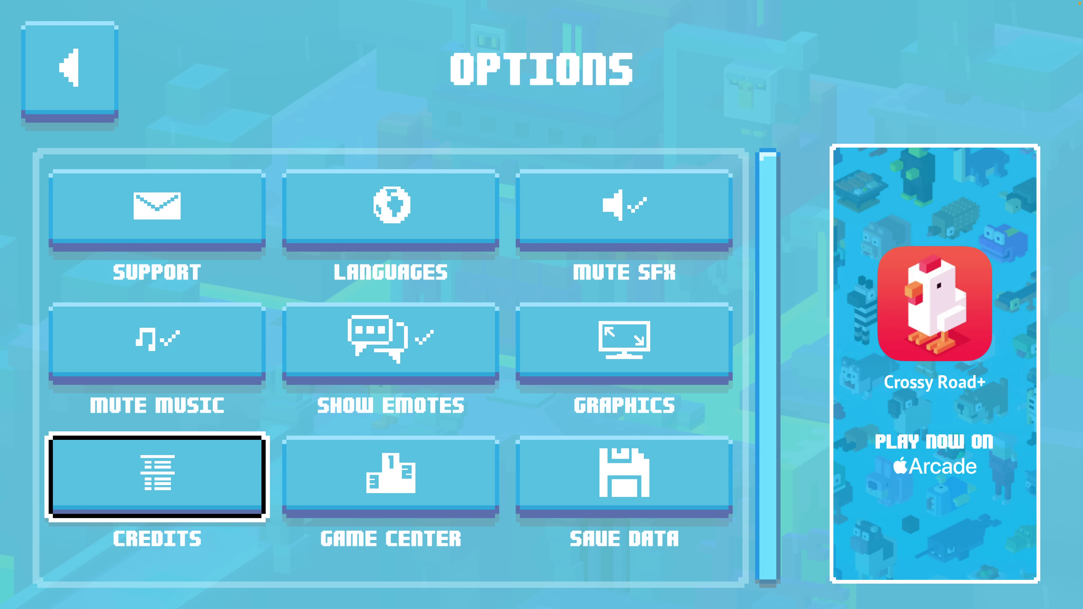
{"action": "key", "text": "Right"}
{"action": "key", "text": "Right"}
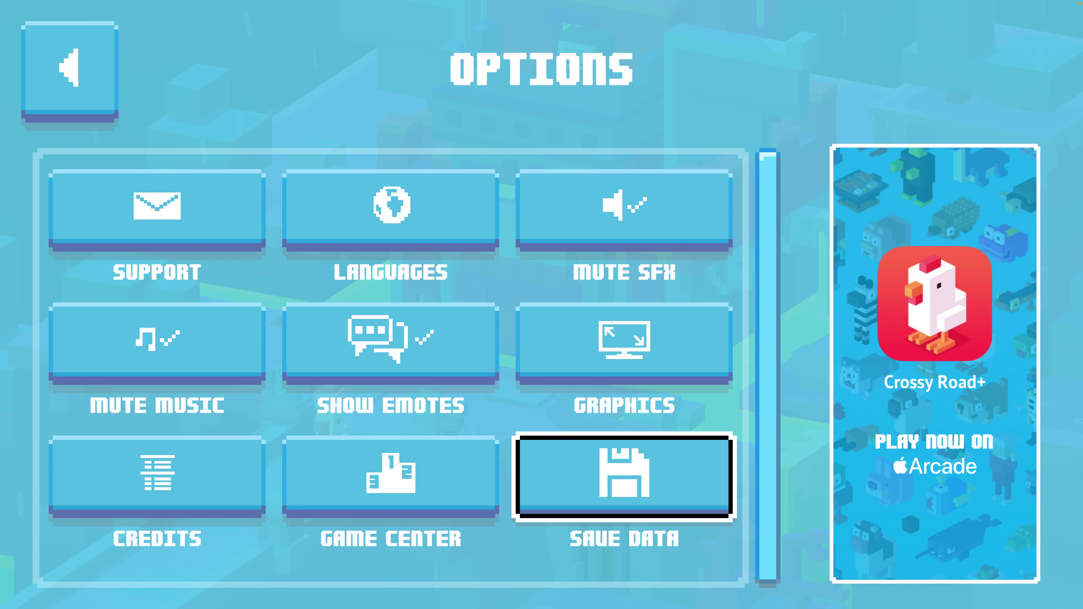
{"action": "key", "text": "Up"}
{"action": "key", "text": "Down"}
{"action": "key", "text": "Left"}
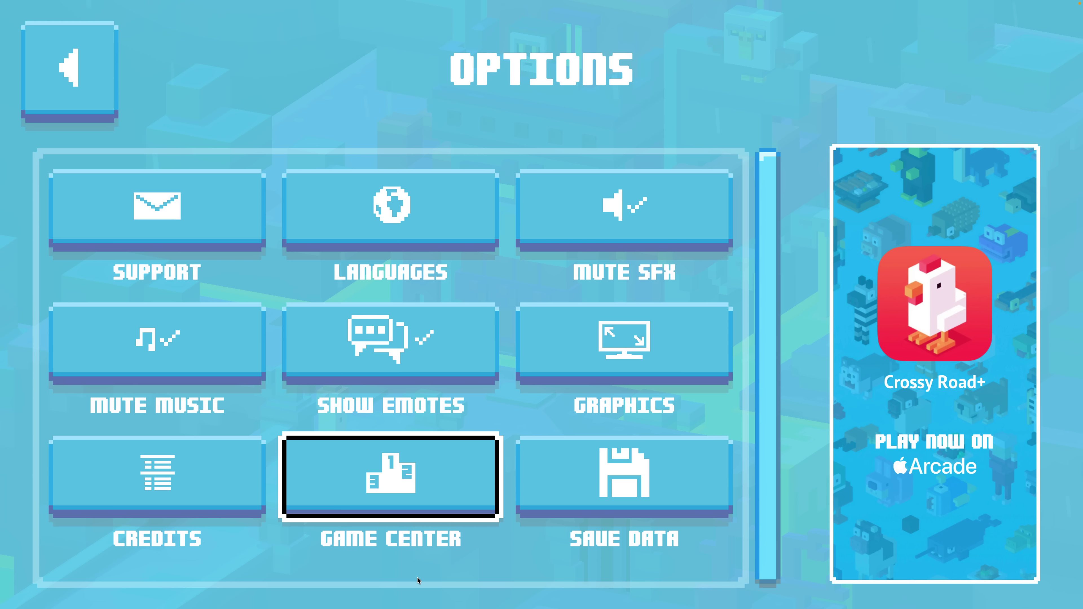
{"action": "key", "text": "Return"}
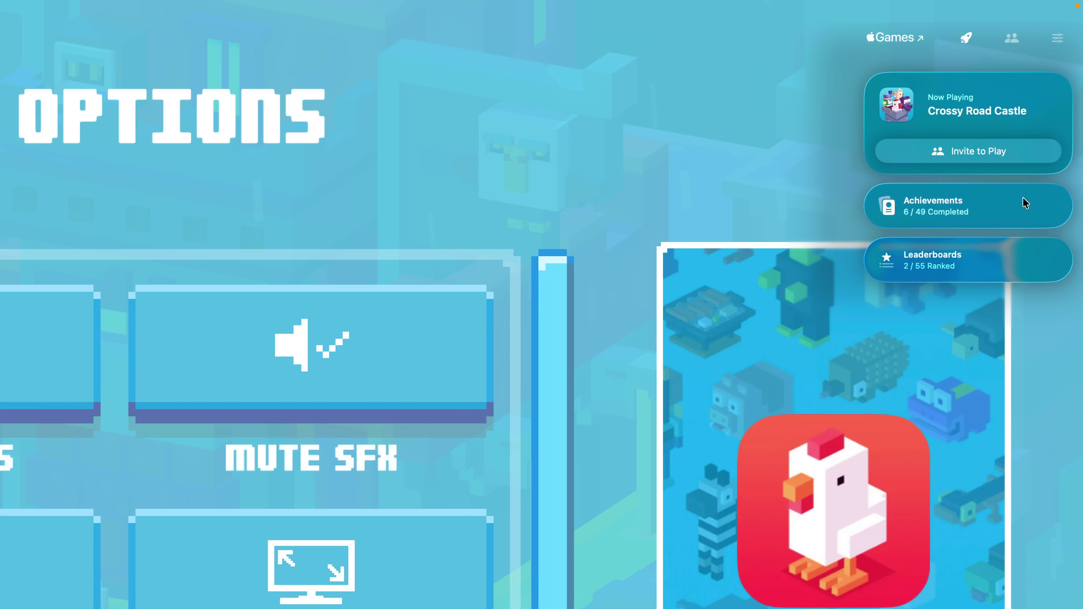
Lower the sound slightly in the game overlay's settings, return to the game overview and leave the overlay and options
{"action": "left_click", "coordinate": [1044, 39]}
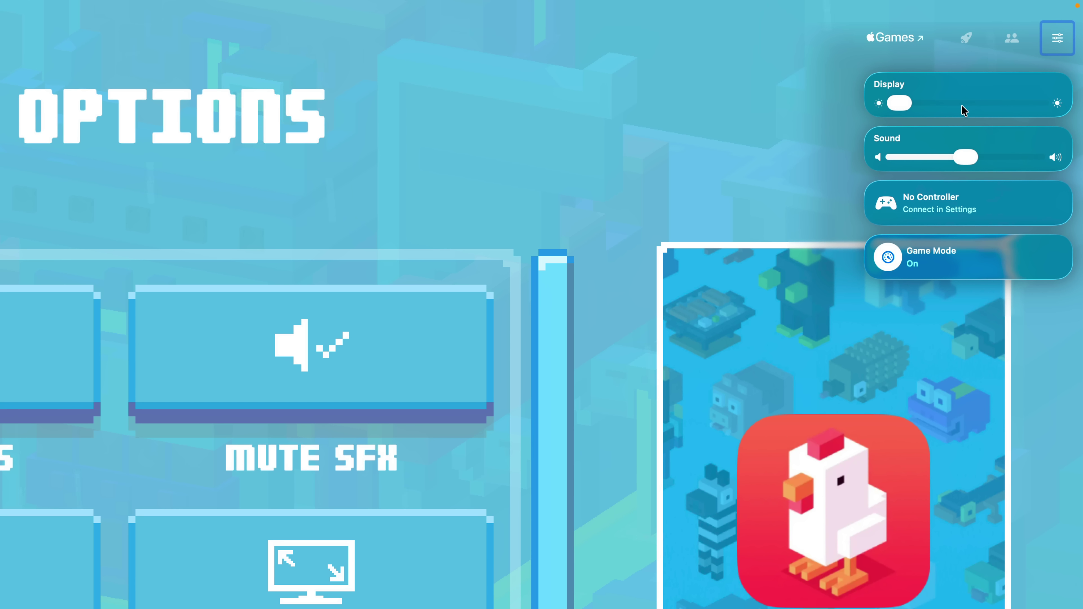
{"action": "left_click_drag", "start_coordinate": [963, 156], "coordinate": [959, 156]}
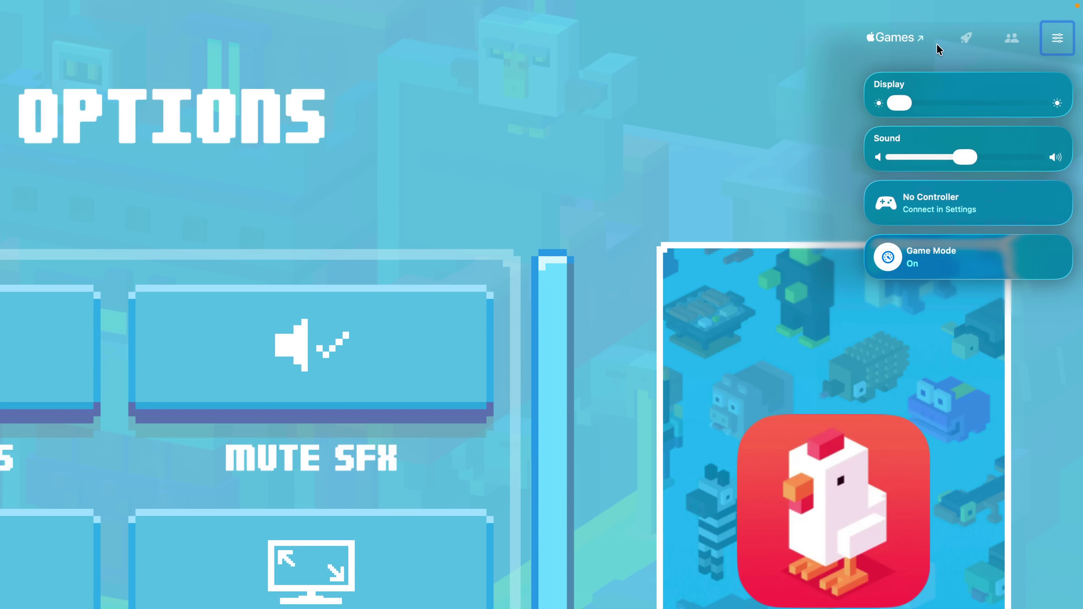
{"action": "left_click", "coordinate": [966, 38]}
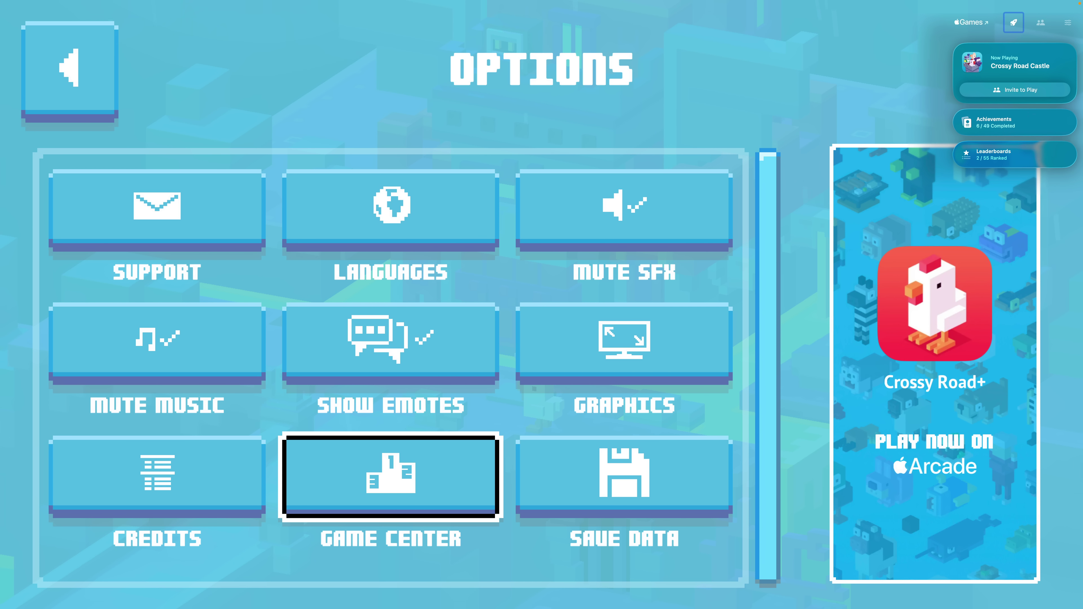
{"action": "left_click", "coordinate": [827, 108]}
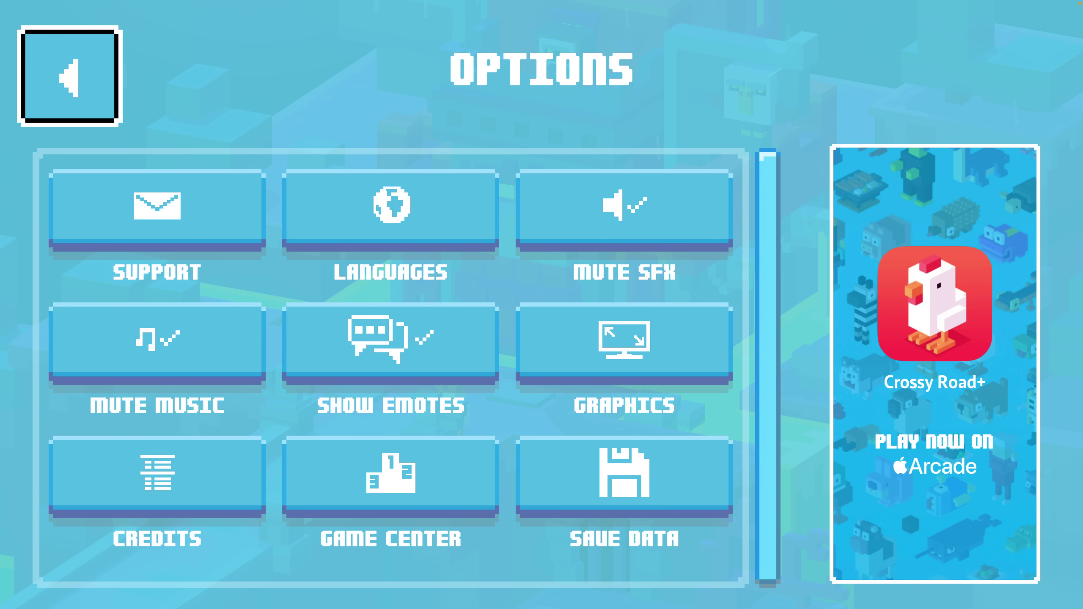
{"action": "left_click", "coordinate": [70, 71]}
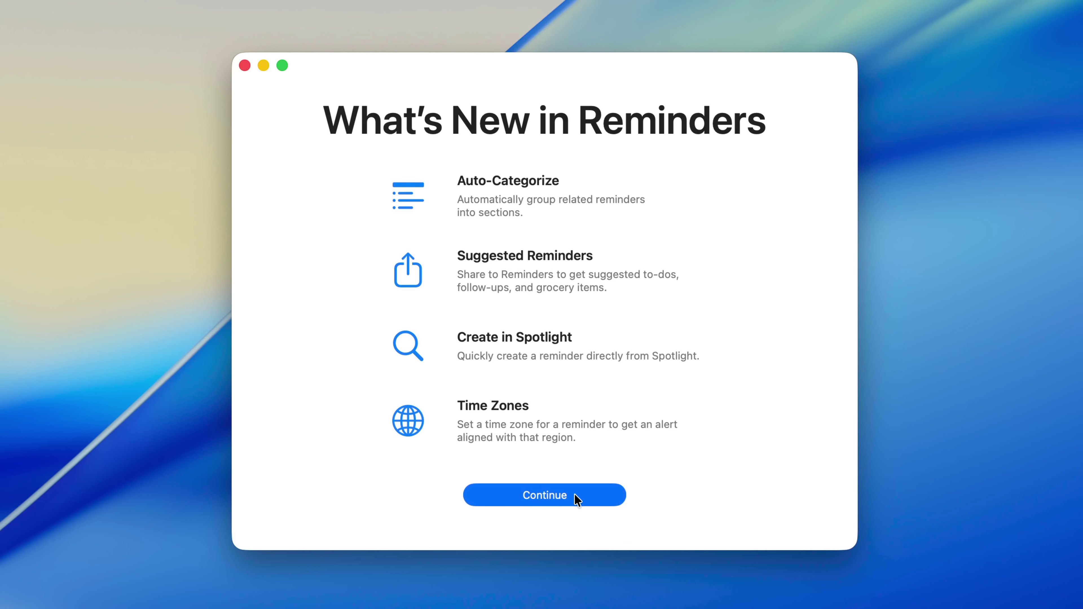
In Reminders, continue past the introductory screens and create a standard list named "Random 2.0"
{"action": "left_click", "coordinate": [574, 495]}
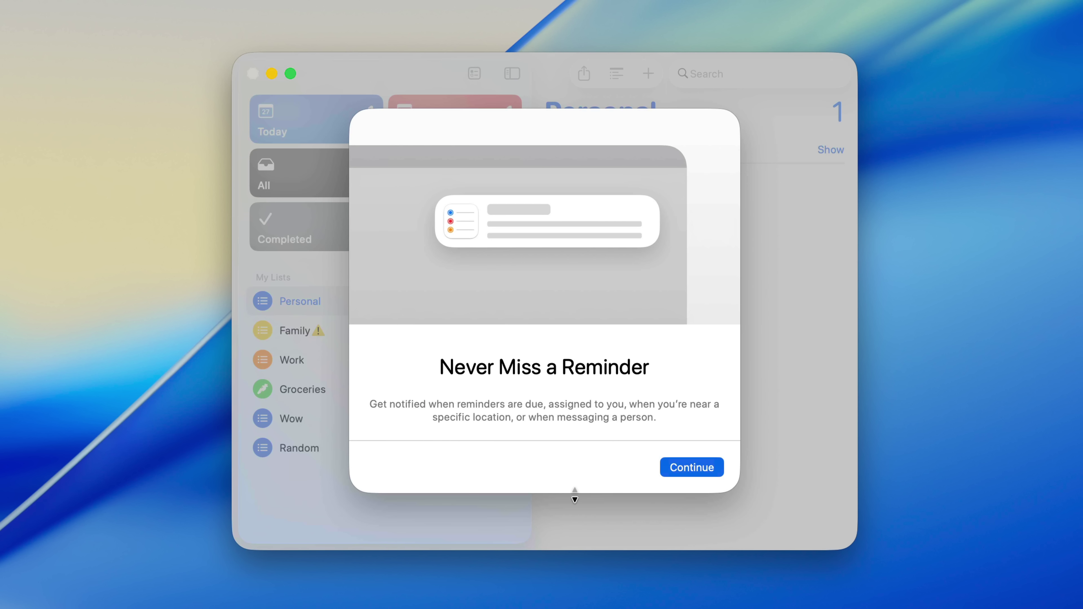
{"action": "left_click", "coordinate": [706, 470]}
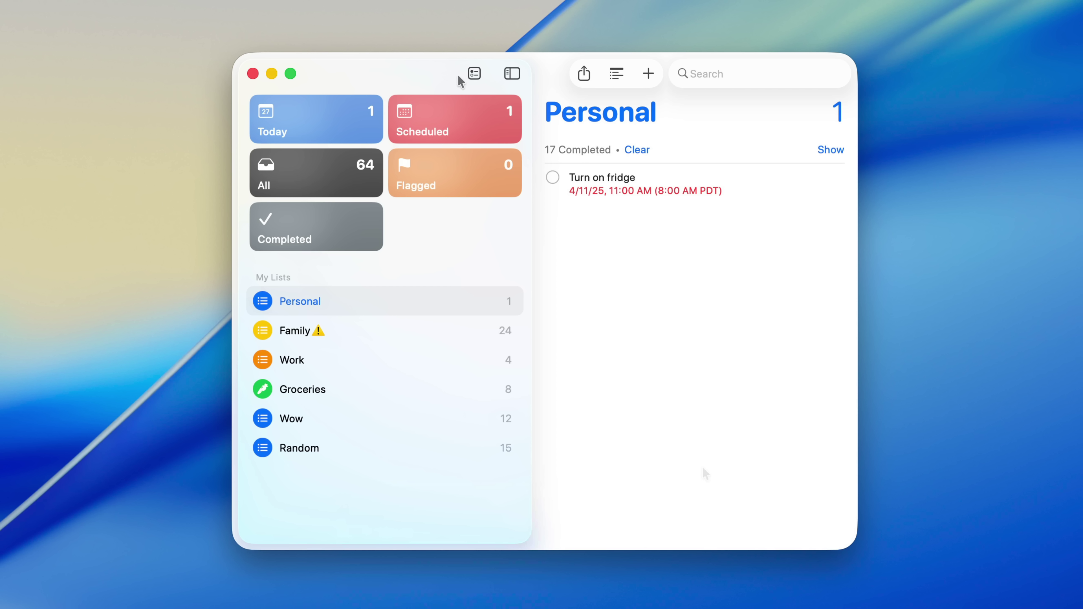
{"action": "left_click", "coordinate": [474, 74]}
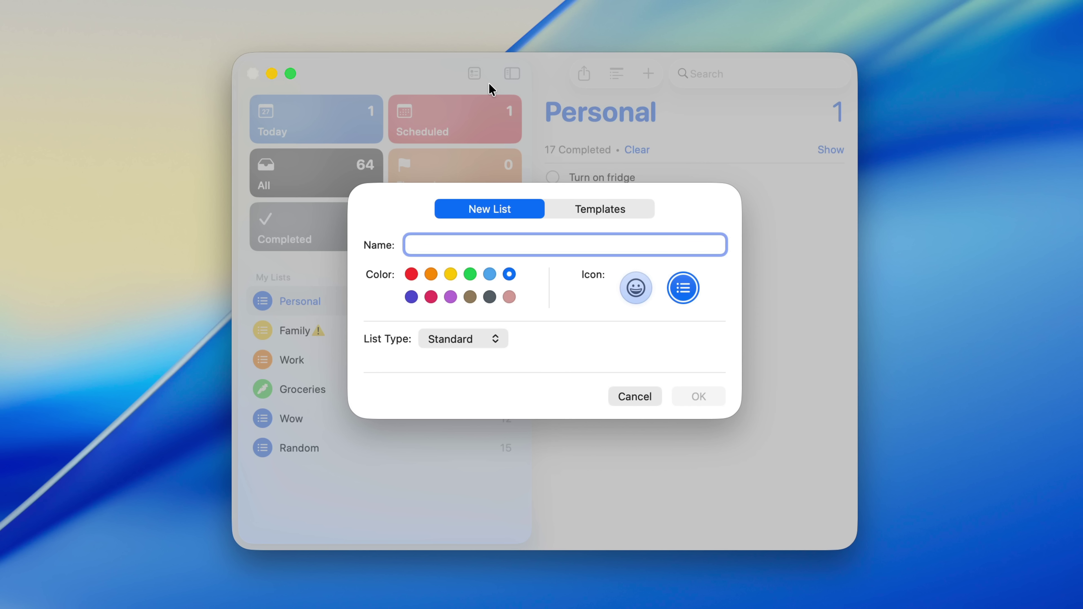
{"action": "type", "text": "Random 2.0"}
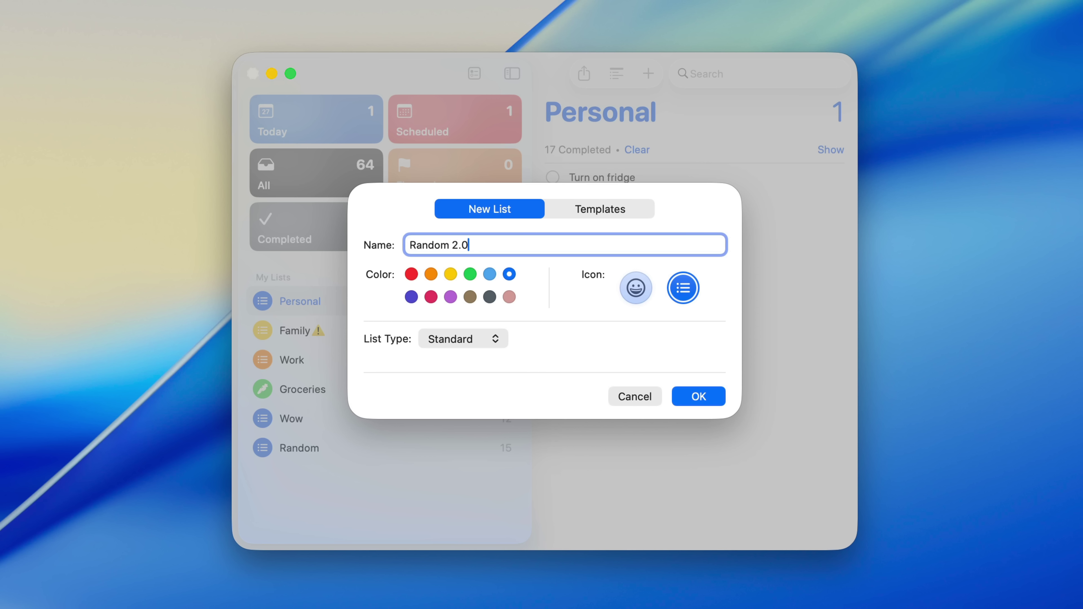
{"action": "left_click", "coordinate": [718, 401]}
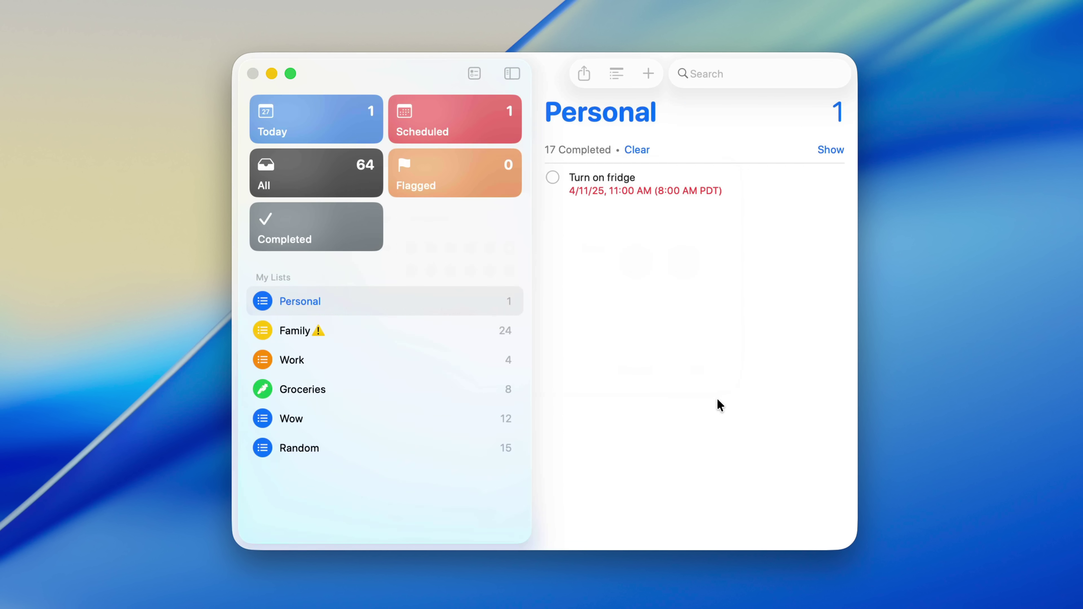
Add the reminders "Apples", "Oranges" and "Pears" to the Random 2.0 list
{"action": "left_click", "coordinate": [673, 302]}
{"action": "type", "text": "Apples"}
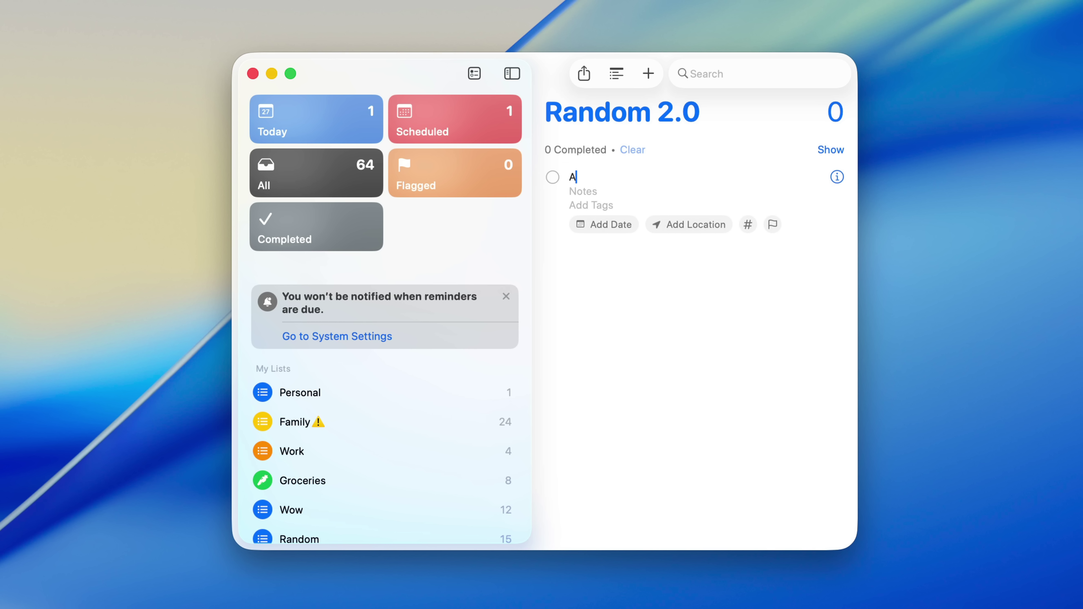
{"action": "key", "text": "Return"}
{"action": "type", "text": "Oranges"}
{"action": "key", "text": "Return"}
{"action": "type", "text": "Pears"}
{"action": "key", "text": "Return"}
Add the reminders "Mario", "Bowser" and "Toad" to the list below the fruits
{"action": "type", "text": "Mario"}
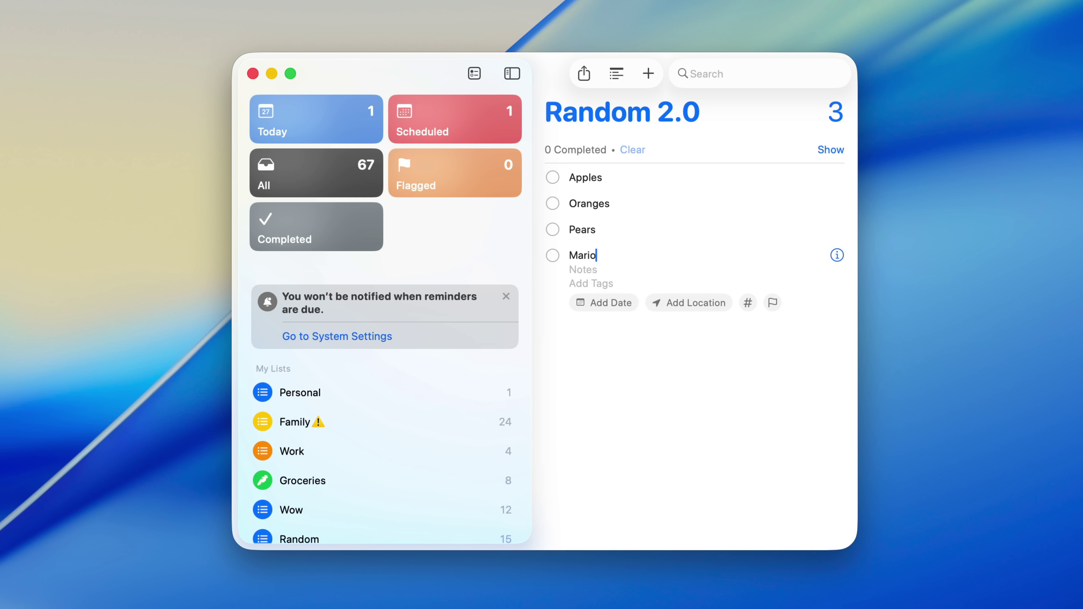
{"action": "key", "text": "Return"}
{"action": "type", "text": "Bowser"}
{"action": "key", "text": "Return"}
{"action": "type", "text": "Toad"}
{"action": "key", "text": "Return"}
Add the reminders "MacBook", "iPhone" and "iPad" to the list below Toad
{"action": "type", "text": "MacBook"}
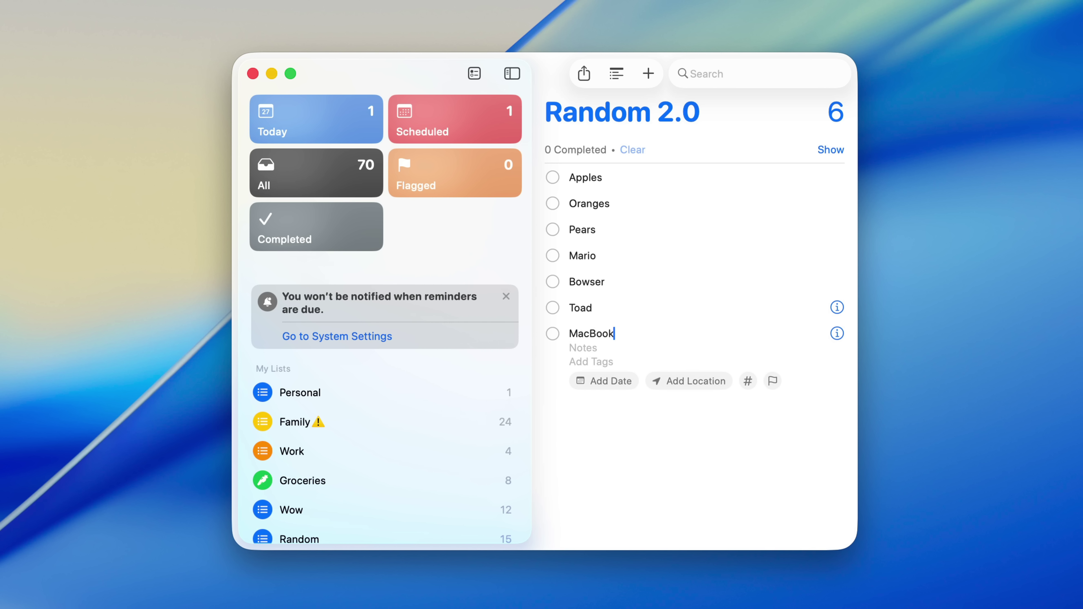
{"action": "key", "text": "Return"}
{"action": "type", "text": "iPhone"}
{"action": "key", "text": "Return"}
{"action": "type", "text": "iPad"}
{"action": "key", "text": "Return"}
Add the reminders "Michael Jordan", "Magic Johnson" and "ROnaldo" at the end of the list
{"action": "type", "text": "Michael Jordan"}
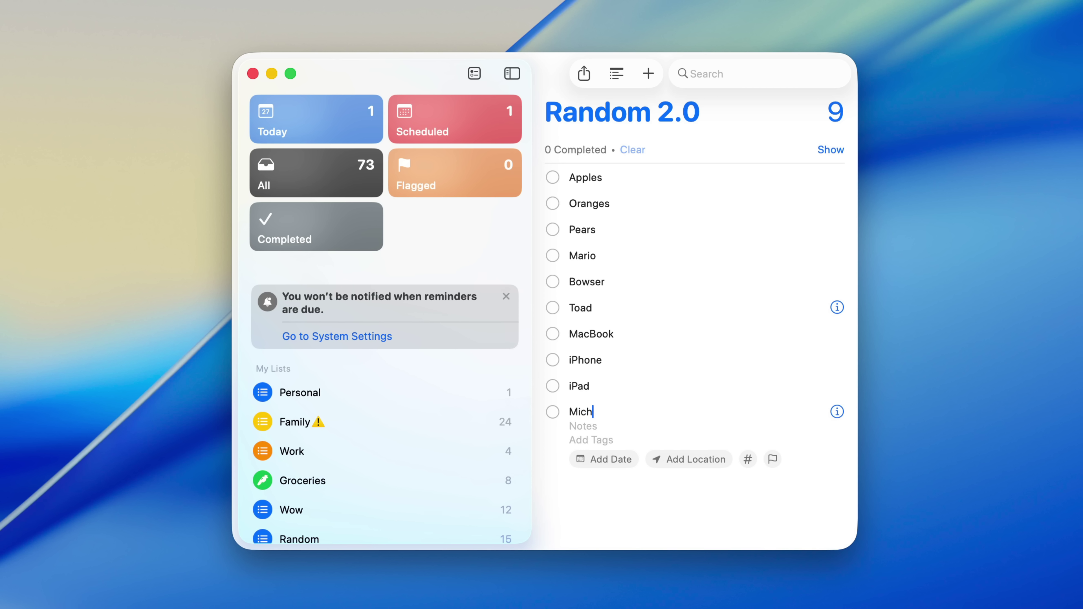
{"action": "key", "text": "Return"}
{"action": "type", "text": "Magic Johnson"}
{"action": "key", "text": "Return"}
{"action": "type", "text": "ROnaldo"}
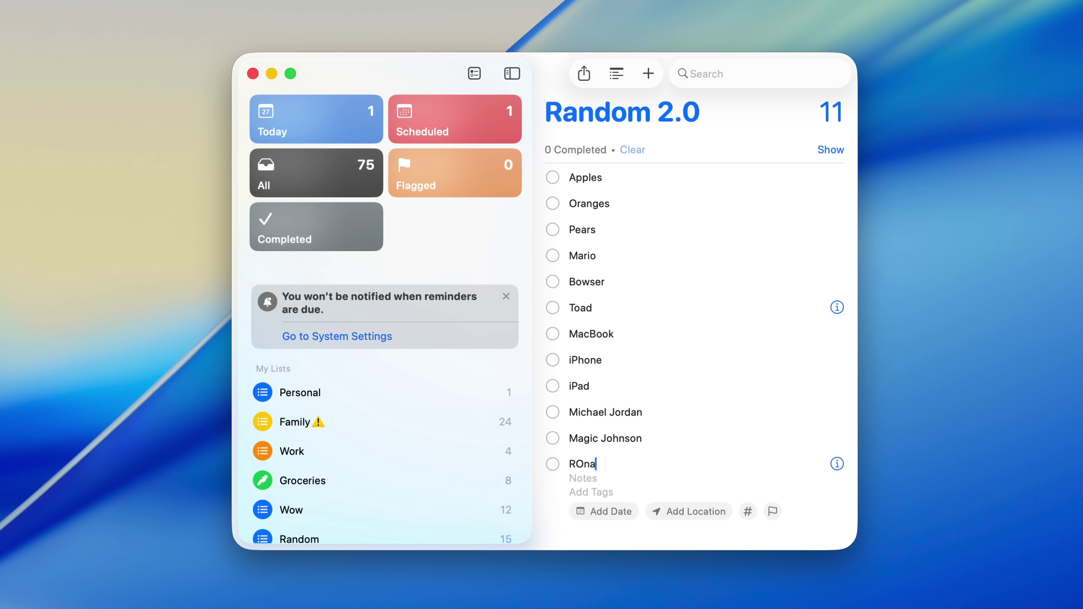
Correct the last reminder to "Ronaldo" and add the reminders "Messi" and "Mbappe" below it
{"action": "key", "text": "Return"}
{"action": "key", "text": "BackSpace"}
{"action": "key", "text": "BackSpace"}
{"action": "key", "text": "Return"}
{"action": "key", "text": "Return"}
{"action": "type", "text": "Ronaldo"}
{"action": "key", "text": "Return"}
{"action": "type", "text": "Messi"}
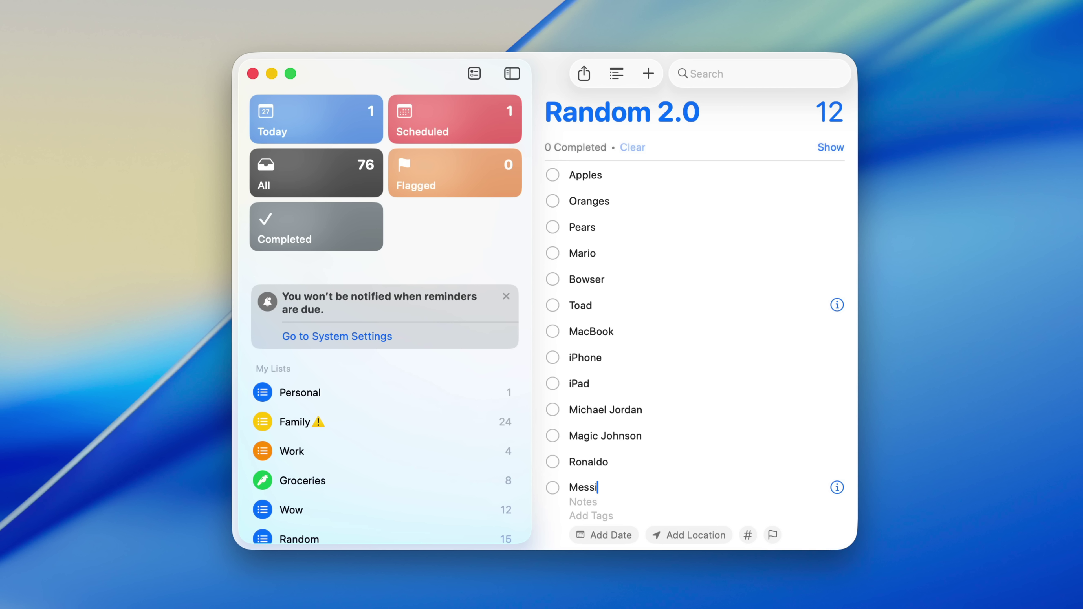
{"action": "key", "text": "Return"}
{"action": "type", "text": "Mbappe"}
{"action": "key", "text": "Return"}
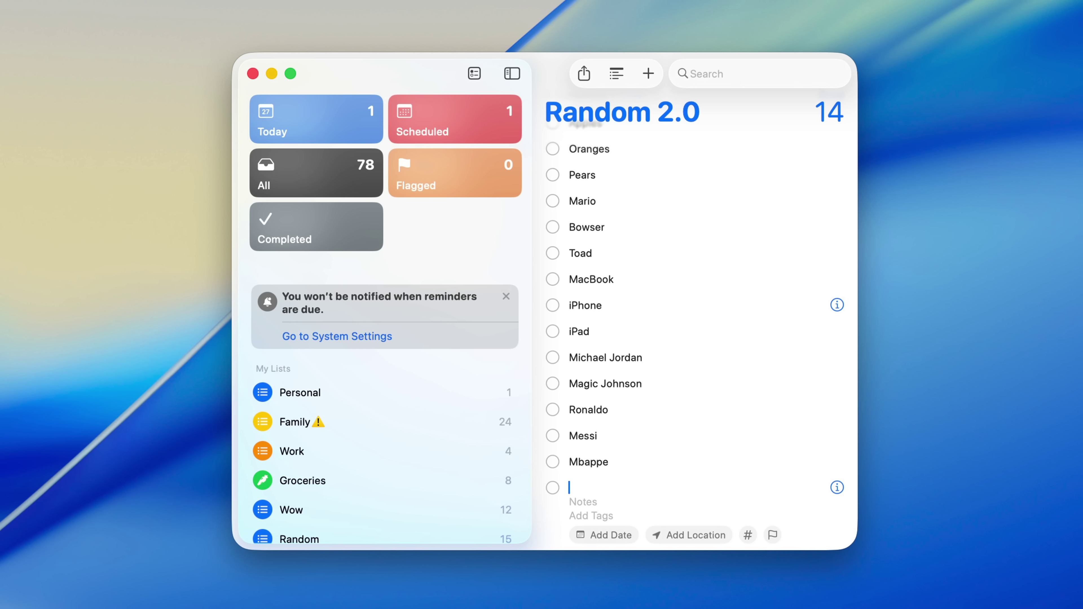
Add the reminder "Sonic The Hedgehog" at the end of the Random 2.0 list and look over all its entries
{"action": "type", "text": "Sonic The Hedgehog"}
{"action": "key", "text": "Return"}
{"action": "scroll", "coordinate": [735, 236], "scroll_direction": "up", "scroll_amount": 3}
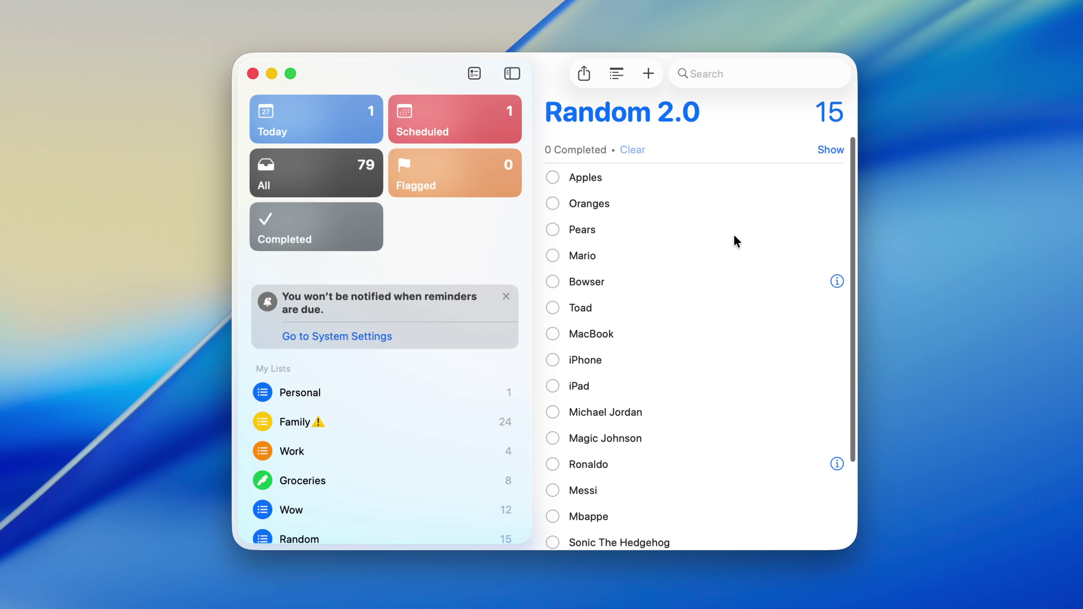
{"action": "scroll", "coordinate": [771, 509], "scroll_direction": "down", "scroll_amount": 3}
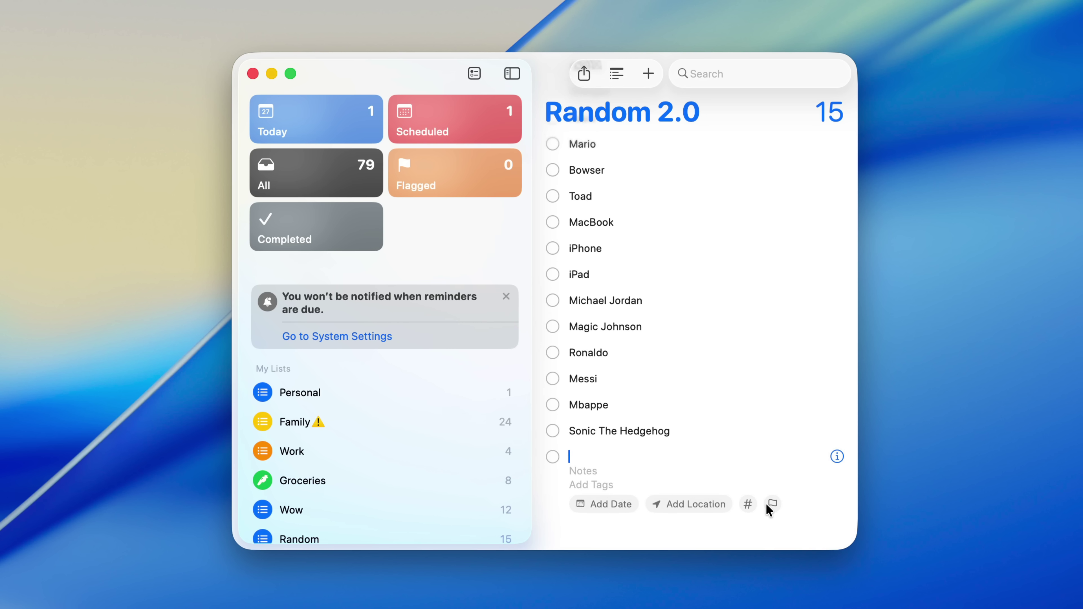
{"action": "scroll", "coordinate": [817, 323], "scroll_direction": "up", "scroll_amount": 5}
{"action": "scroll", "coordinate": [817, 324], "scroll_direction": "down", "scroll_amount": 3}
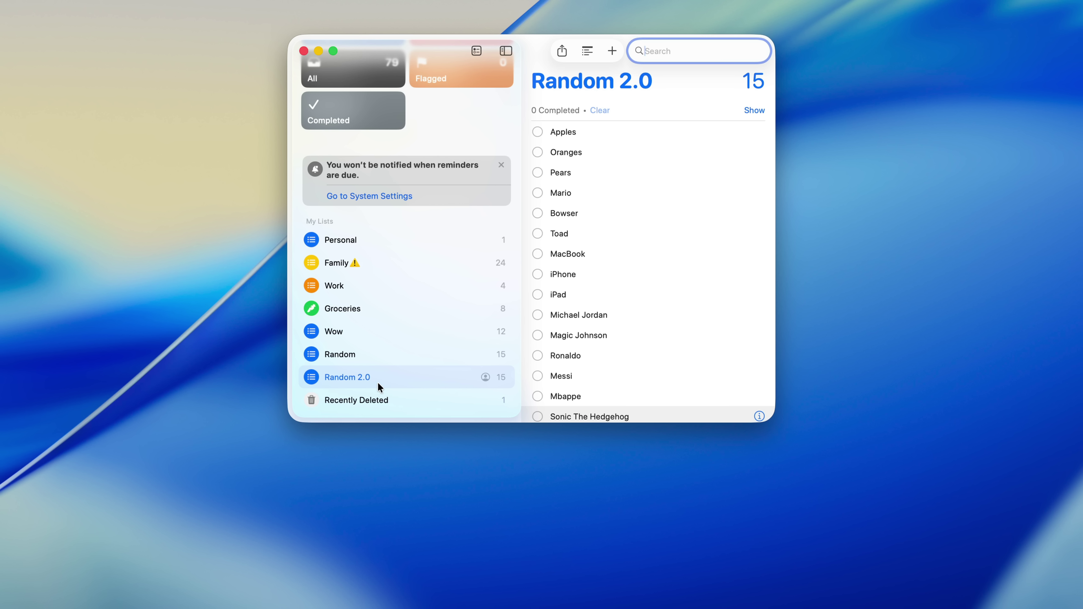
Auto-categorize the Random 2.0 list and look through the sections it is divided into
{"action": "right_click", "coordinate": [378, 386]}
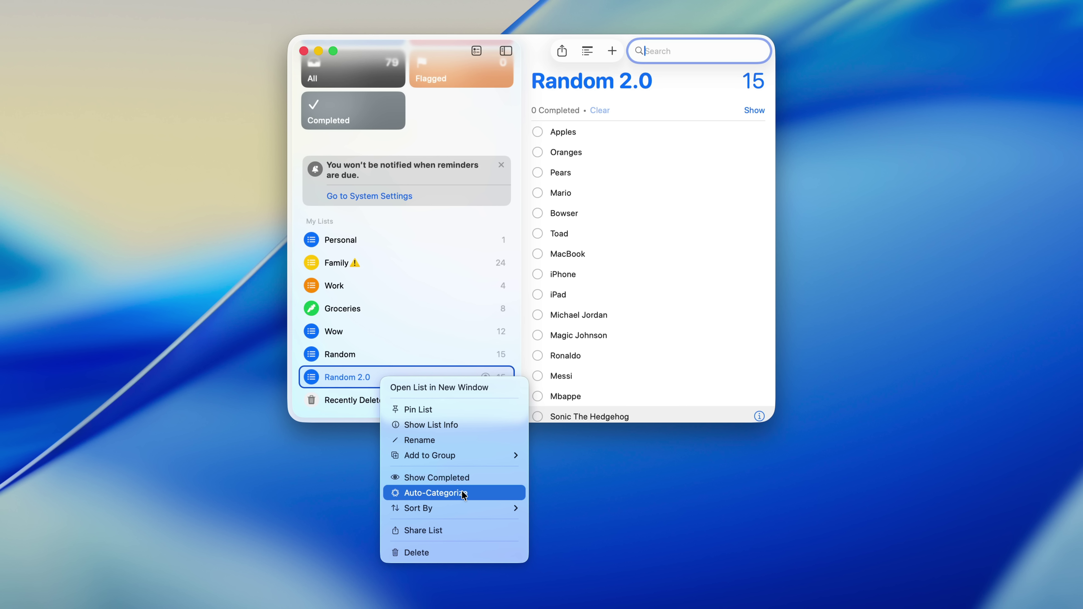
{"action": "left_click", "coordinate": [485, 493]}
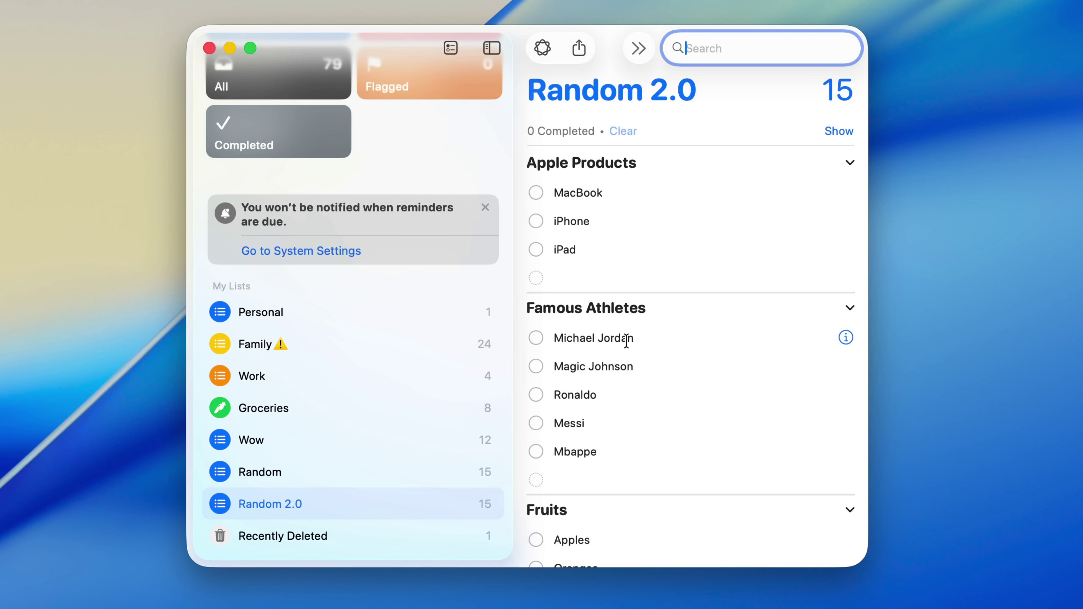
{"action": "scroll", "coordinate": [622, 359], "scroll_direction": "down", "scroll_amount": 5}
{"action": "scroll", "coordinate": [625, 393], "scroll_direction": "down", "scroll_amount": 2}
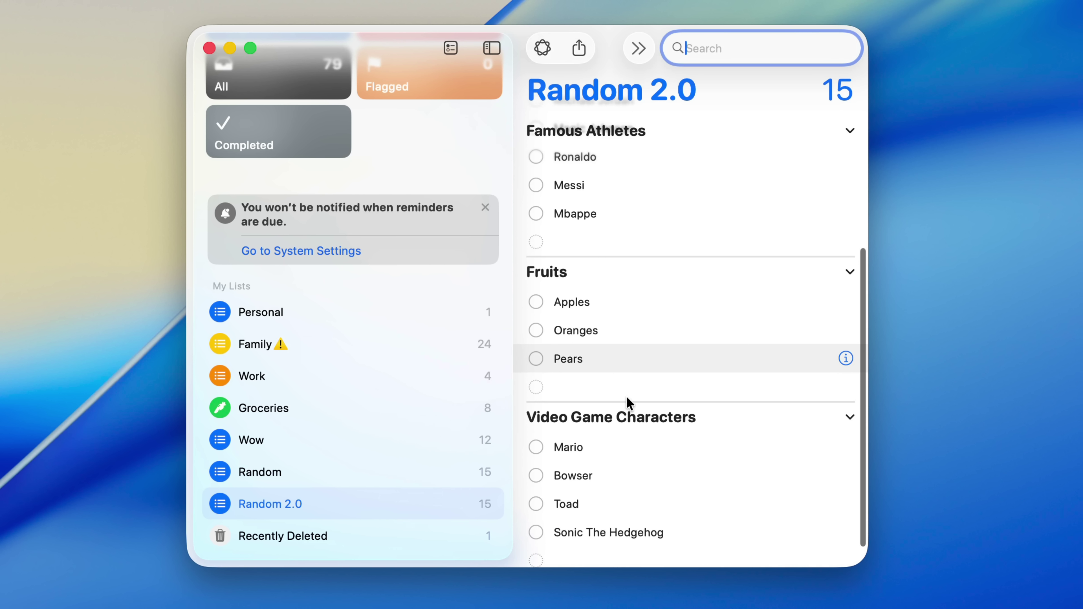
{"action": "scroll", "coordinate": [721, 473], "scroll_direction": "up", "scroll_amount": 7}
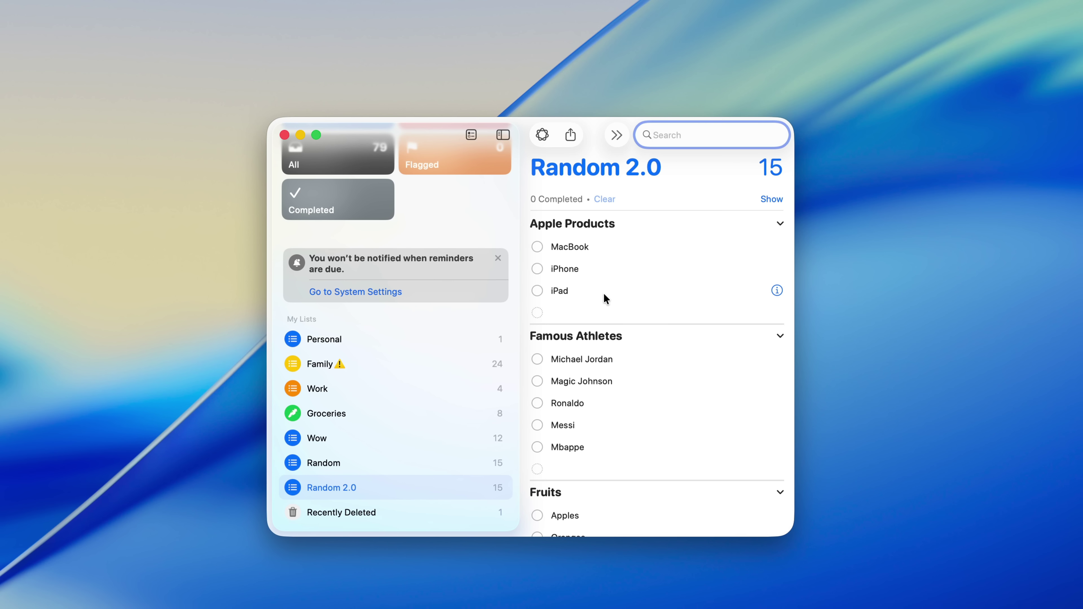
Use Spotlight's add-reminder action to add "Lebron James" to the Random 2.0 list
{"action": "key", "text": "super+space"}
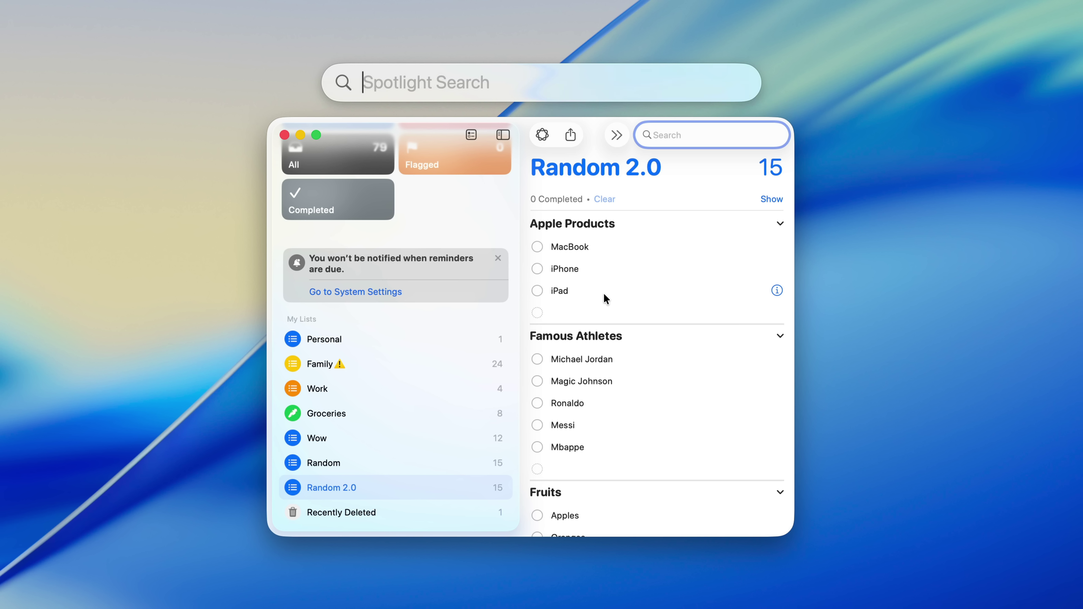
{"action": "type", "text": "ar"}
{"action": "key", "text": "Return"}
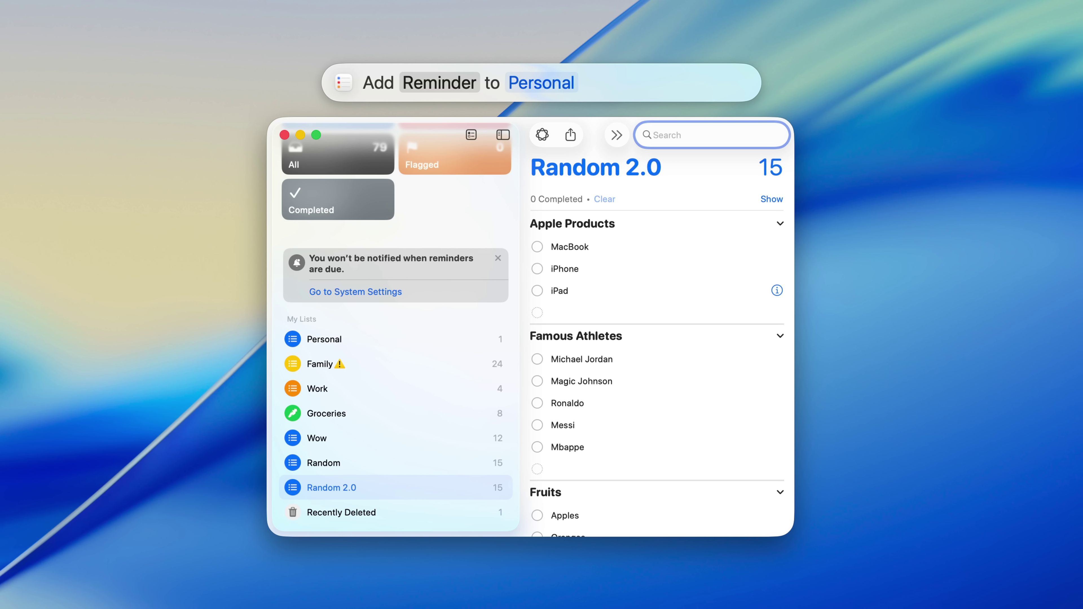
{"action": "type", "text": "Scottie"}
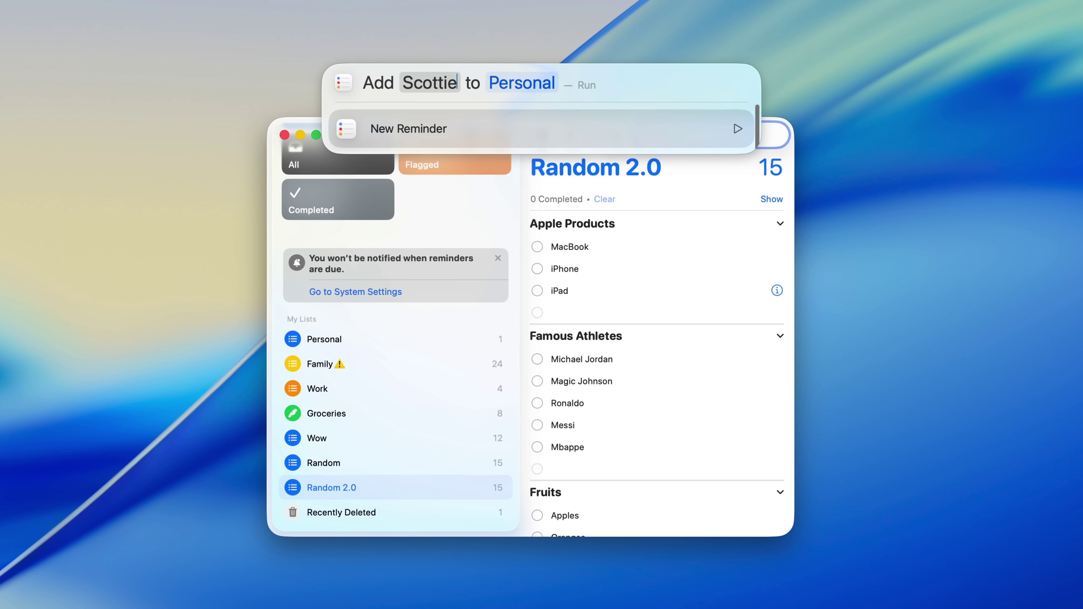
{"action": "key", "text": "alt+BackSpace"}
{"action": "type", "text": "Lebron James"}
{"action": "key", "text": "Tab"}
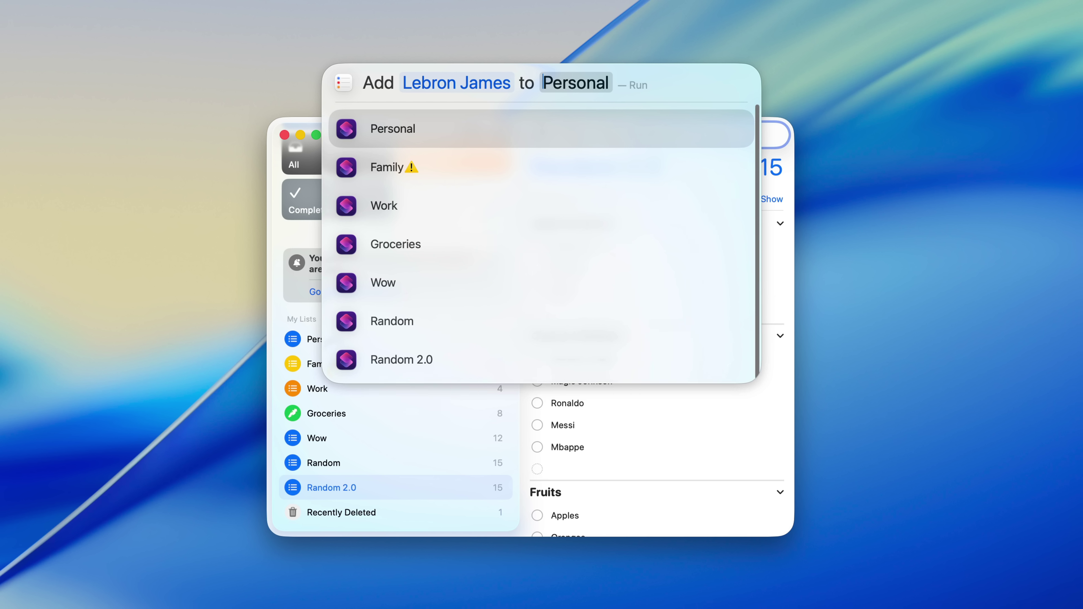
{"action": "type", "text": "Ran"}
{"action": "key", "text": "Down"}
{"action": "key", "text": "Return"}
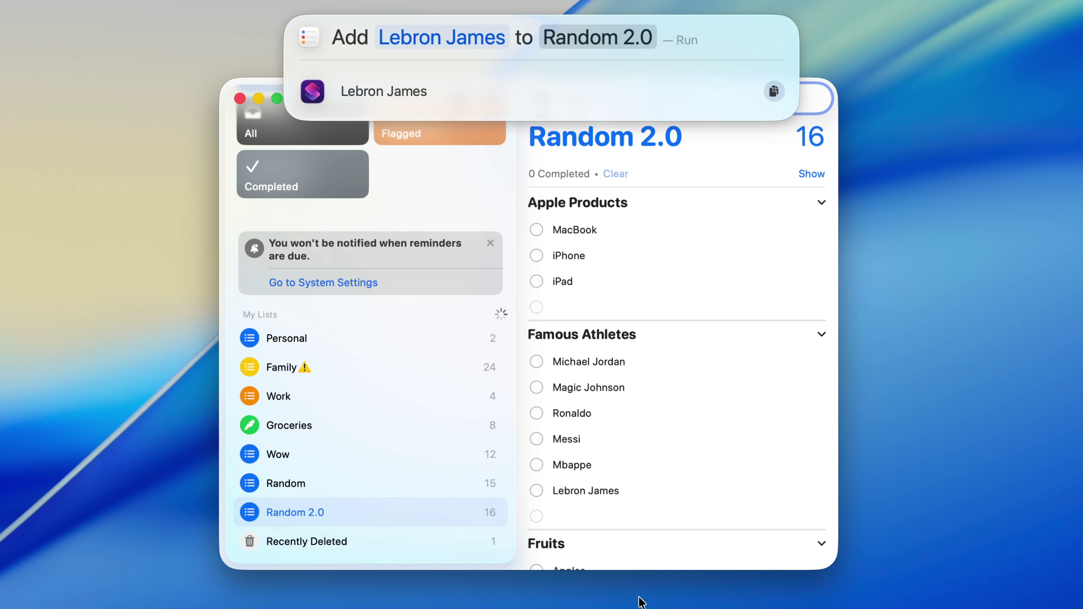
In Messages, set the seaside photo with yellow flowers as the conversation background in the Natural style
{"action": "mouse_move", "coordinate": [606, 499]}
{"action": "left_click", "coordinate": [931, 424]}
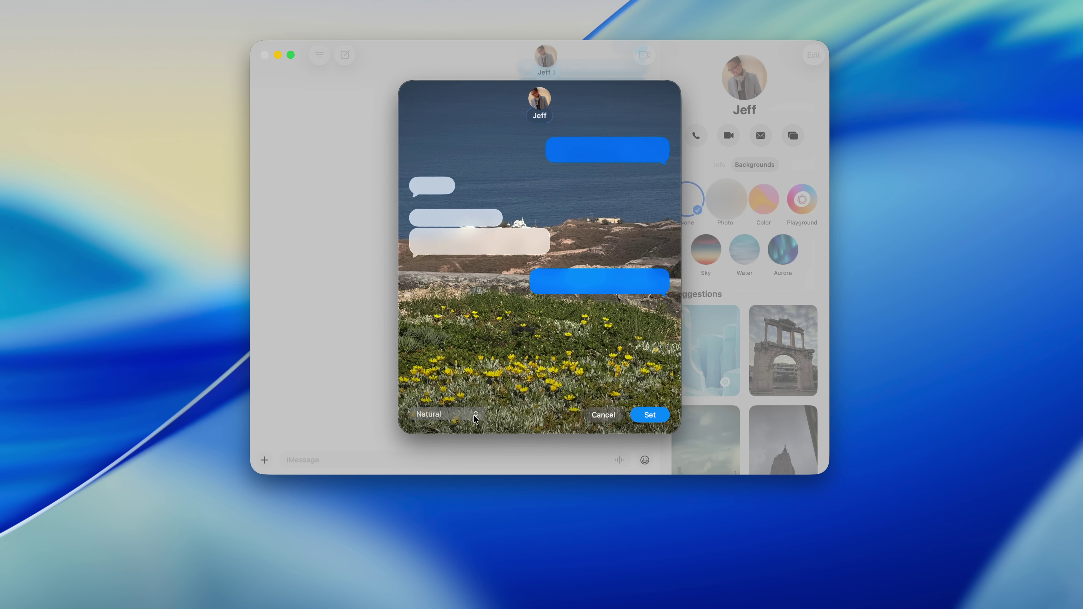
{"action": "left_click", "coordinate": [648, 415]}
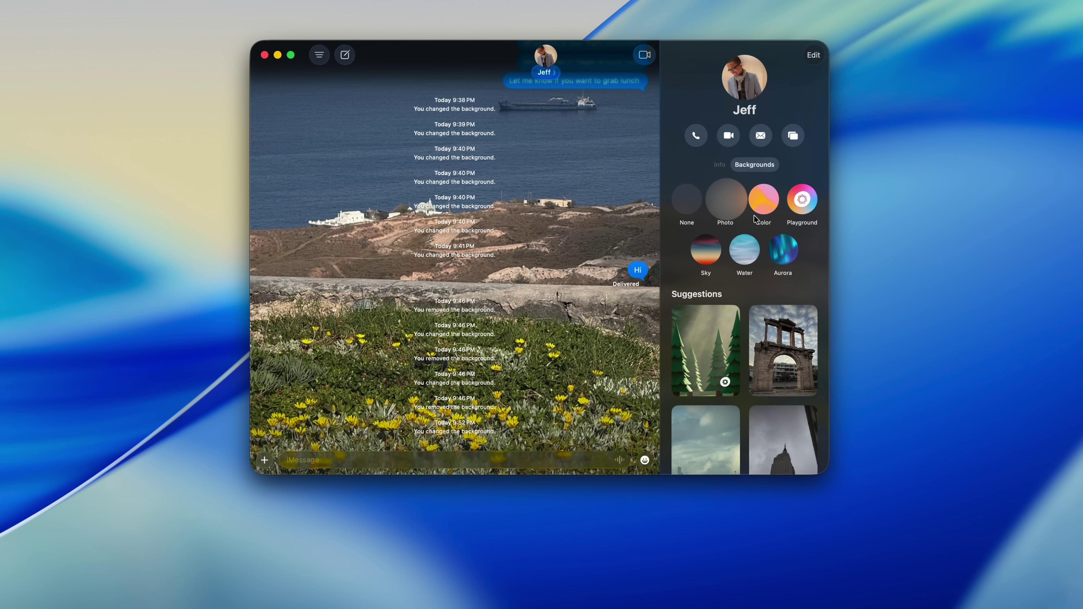
Try a Custom color background for the conversation with its first color changed to yellow-orange
{"action": "left_click", "coordinate": [763, 204]}
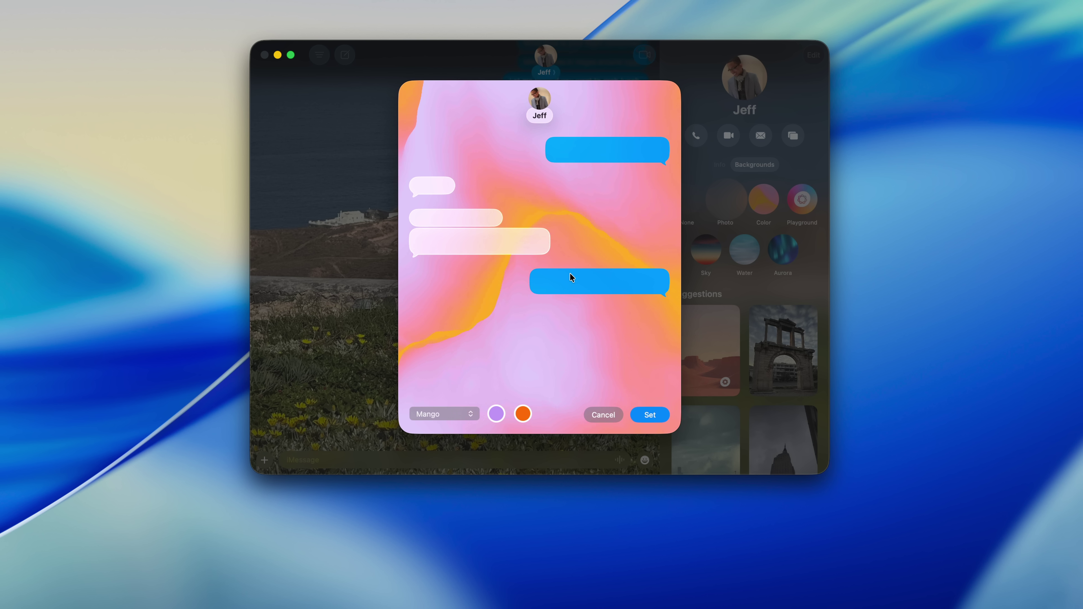
{"action": "left_click", "coordinate": [464, 415]}
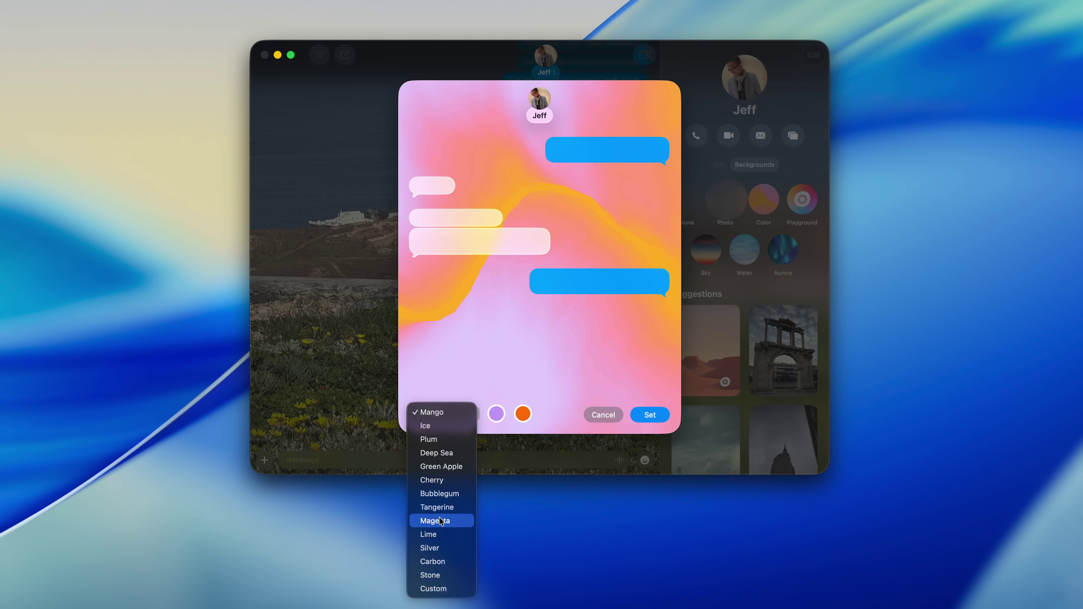
{"action": "left_click", "coordinate": [443, 588]}
{"action": "left_click", "coordinate": [496, 414]}
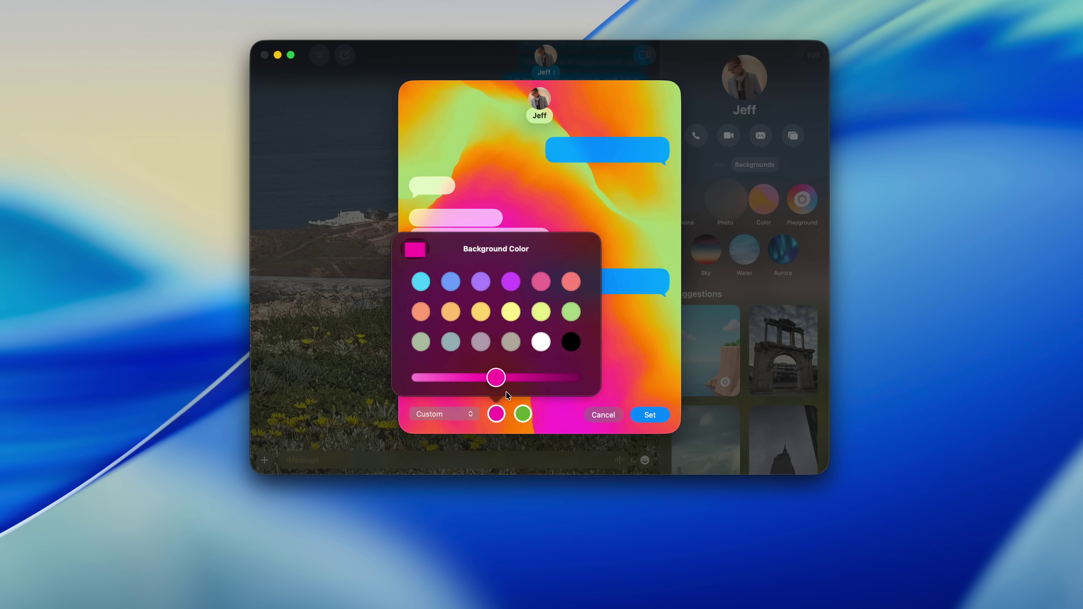
{"action": "left_click", "coordinate": [480, 312]}
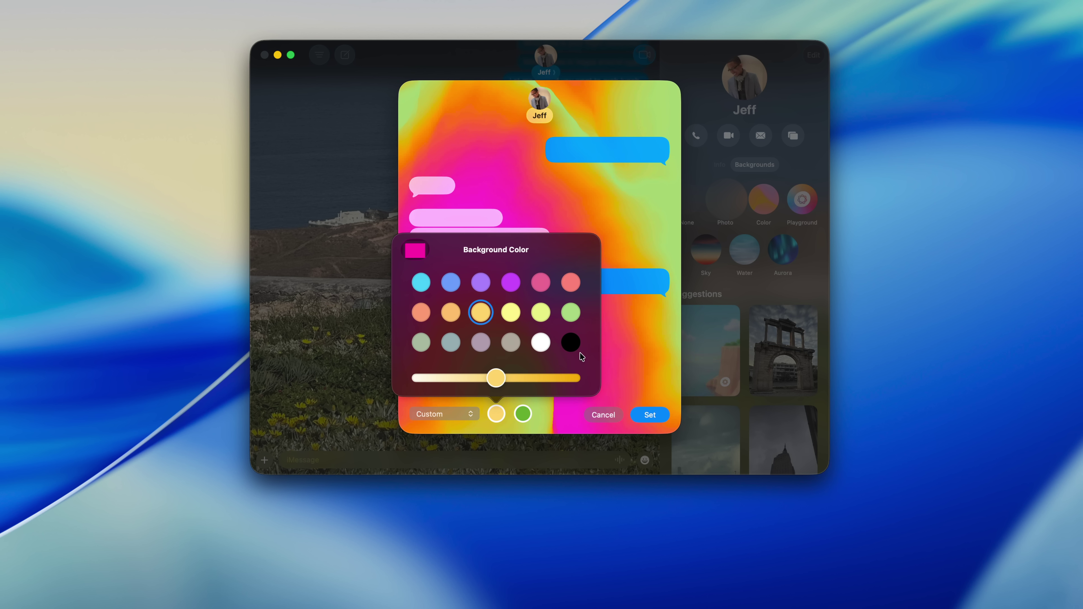
{"action": "left_click", "coordinate": [625, 348]}
Switch the color background to the Carbon preset and set it for the conversation
{"action": "left_click", "coordinate": [443, 413]}
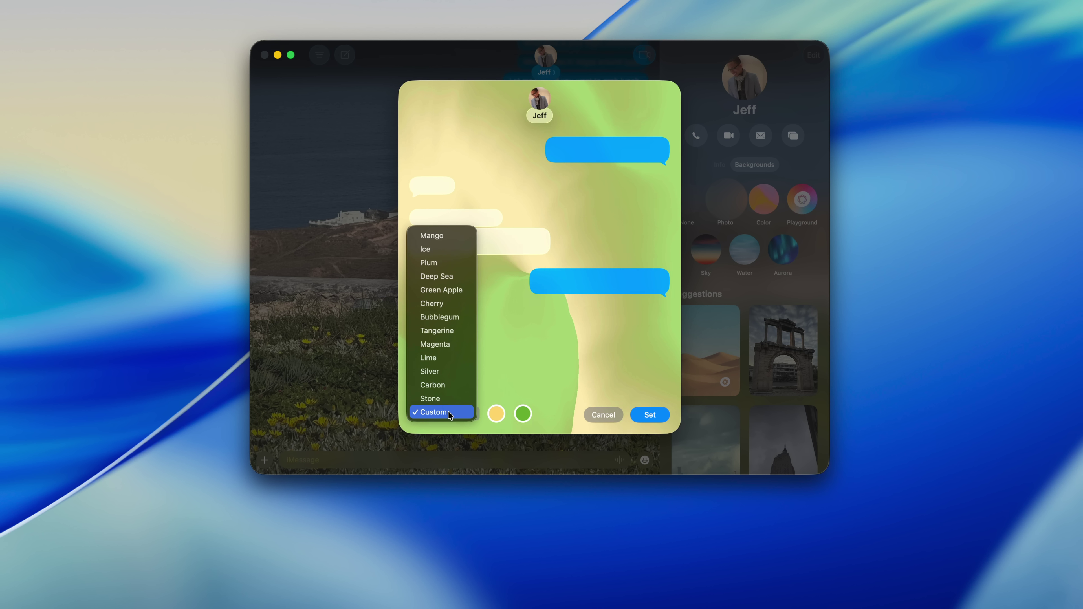
{"action": "left_click", "coordinate": [430, 400]}
{"action": "left_click", "coordinate": [443, 413]}
{"action": "left_click", "coordinate": [452, 399]}
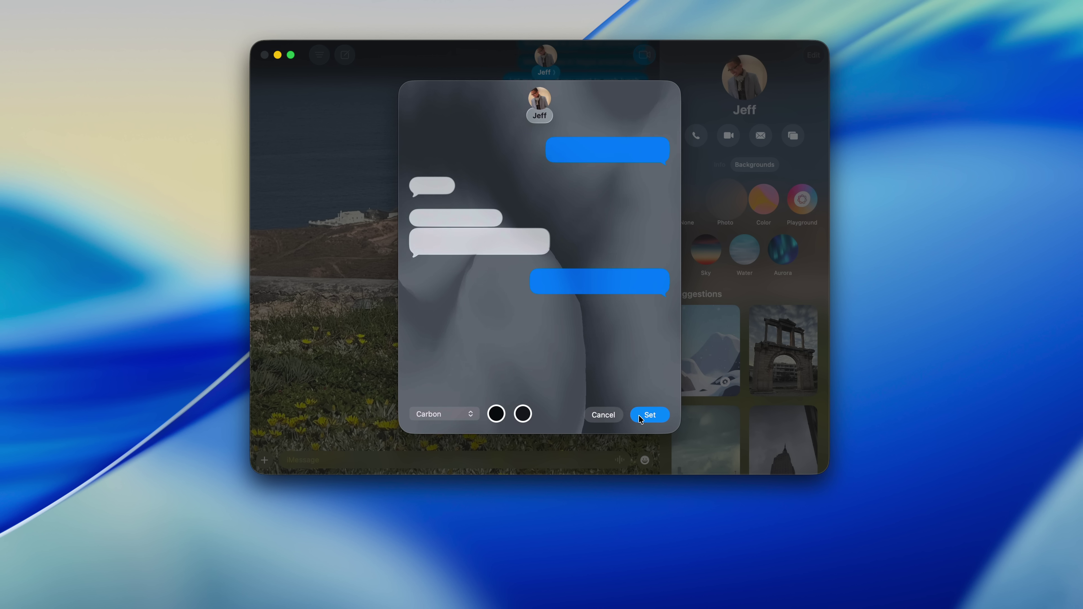
{"action": "left_click", "coordinate": [646, 414]}
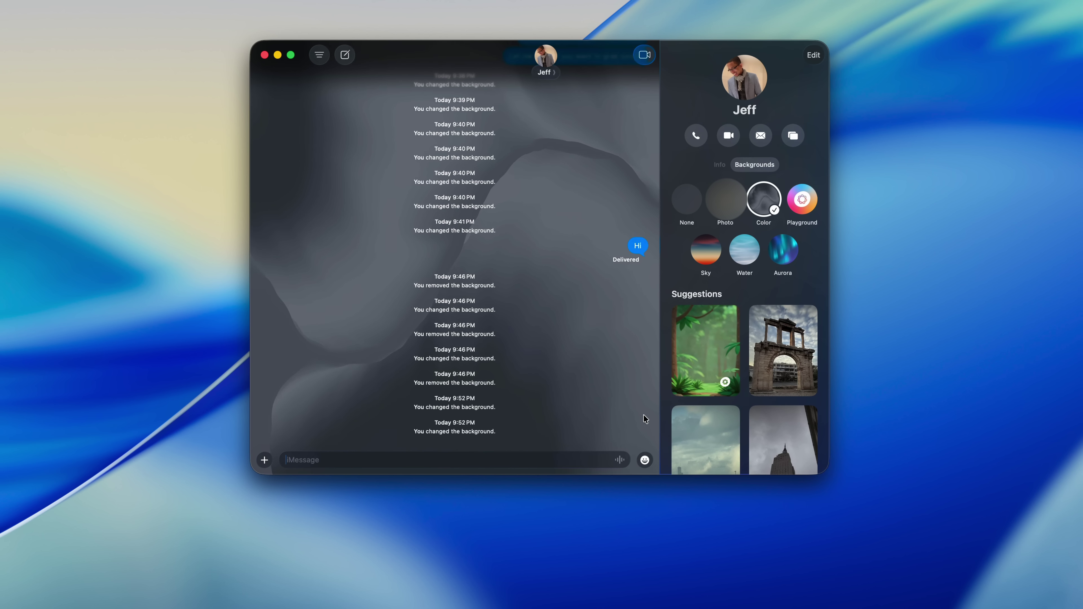
Set the Sky background in its Sunset variant for the conversation
{"action": "left_click", "coordinate": [706, 250]}
{"action": "left_click", "coordinate": [447, 413]}
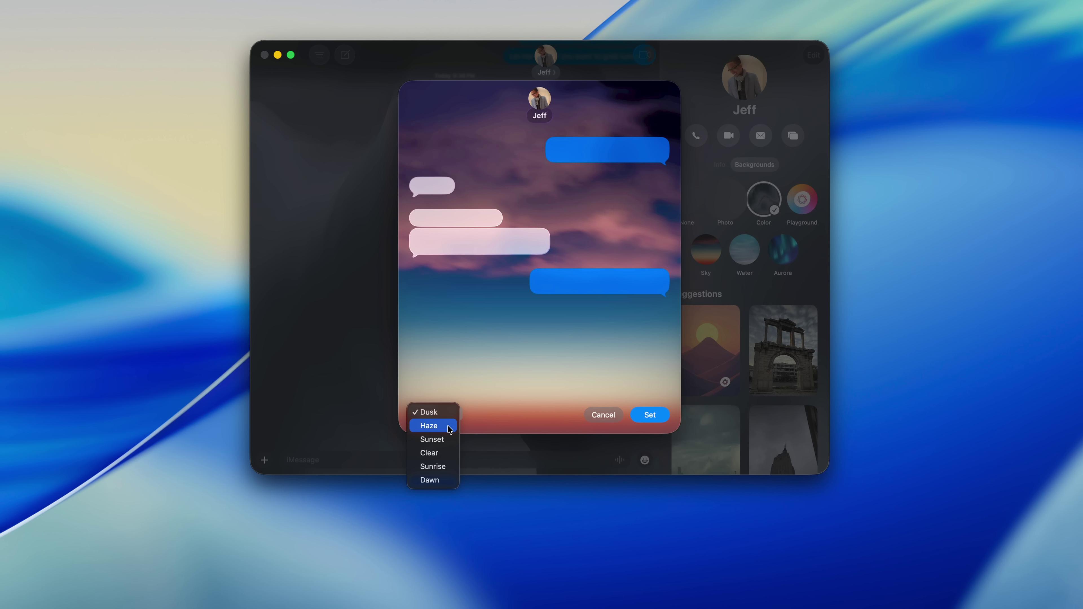
{"action": "left_click", "coordinate": [439, 441]}
{"action": "left_click", "coordinate": [660, 413]}
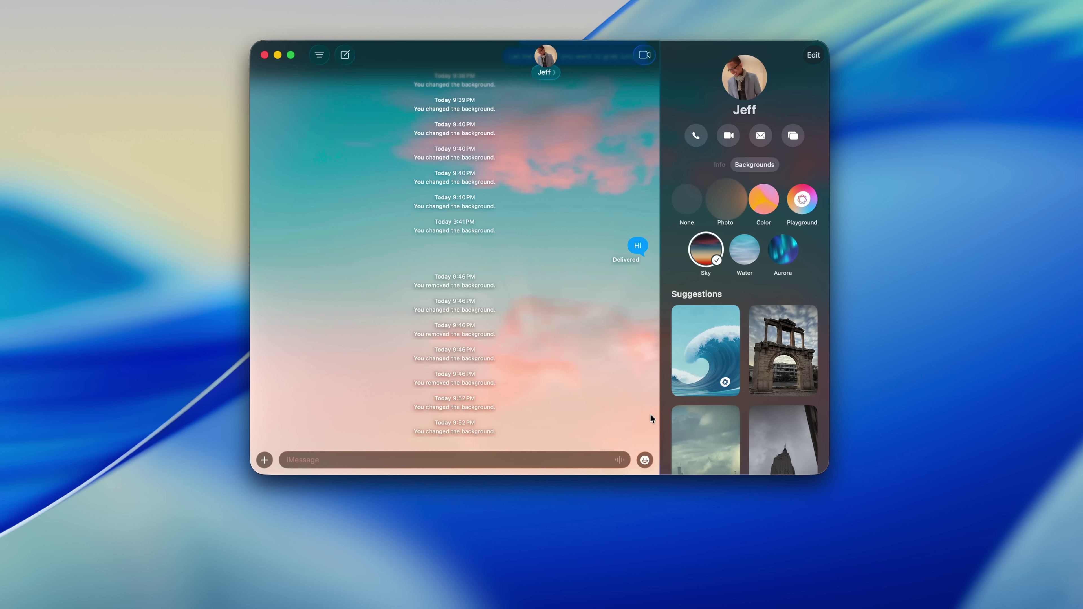
Set the Water background in its Dark variant for the conversation
{"action": "left_click", "coordinate": [744, 250]}
{"action": "left_click", "coordinate": [429, 412]}
{"action": "left_click", "coordinate": [428, 412]}
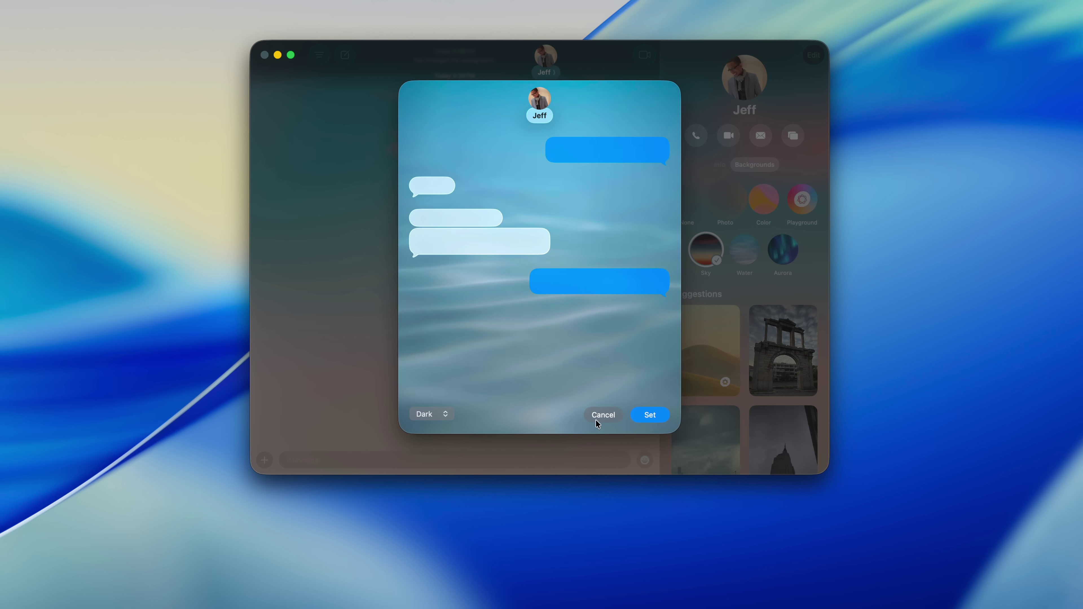
{"action": "left_click", "coordinate": [650, 414]}
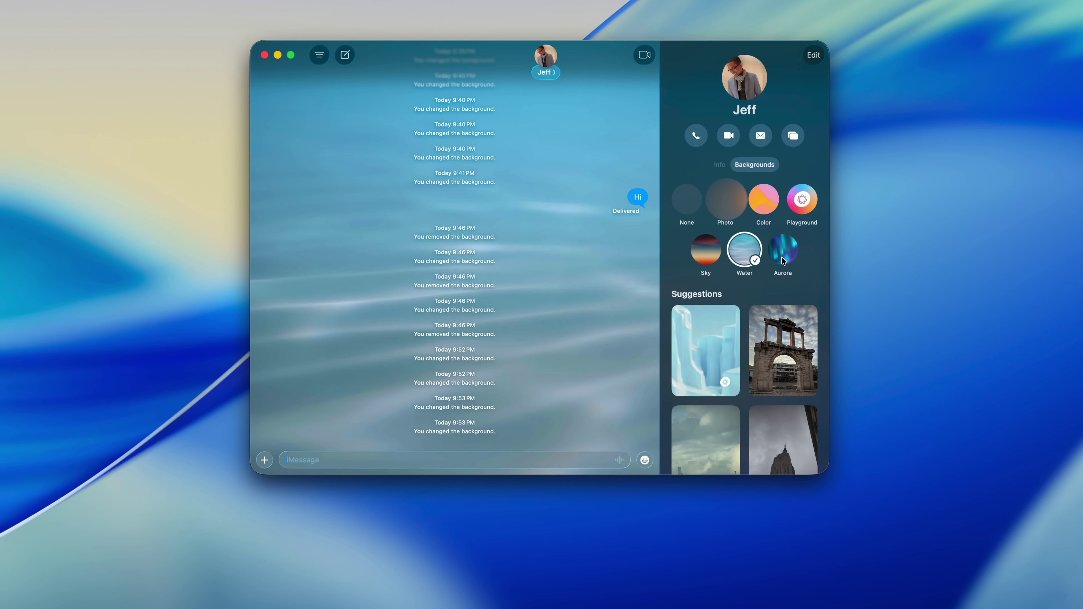
Set the Aurora background in a purple tone for the conversation
{"action": "left_click", "coordinate": [782, 255]}
{"action": "left_click", "coordinate": [434, 412]}
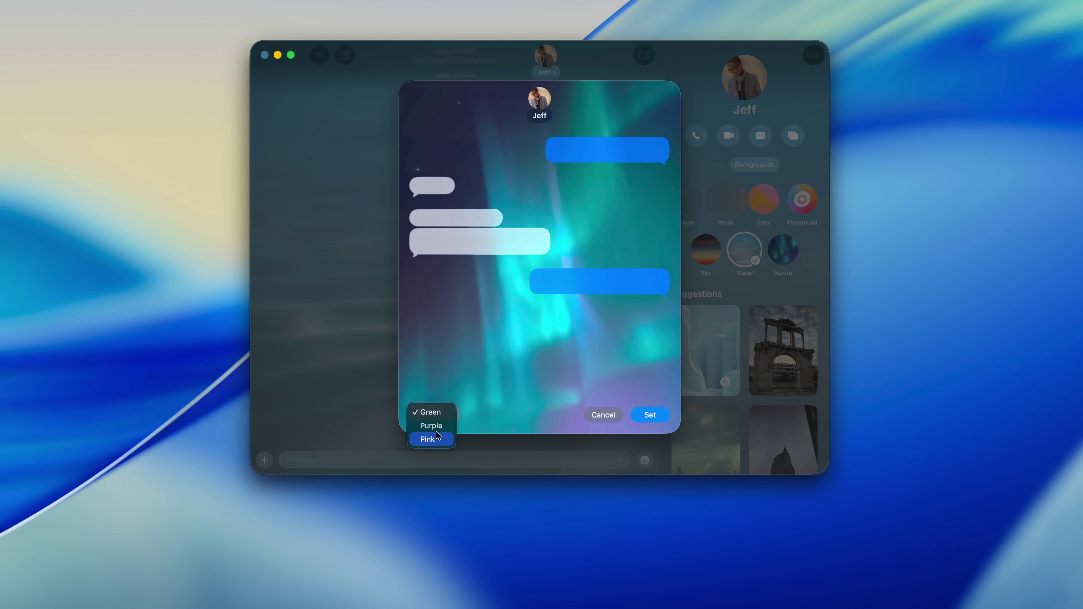
{"action": "left_click", "coordinate": [436, 430]}
{"action": "left_click", "coordinate": [650, 414]}
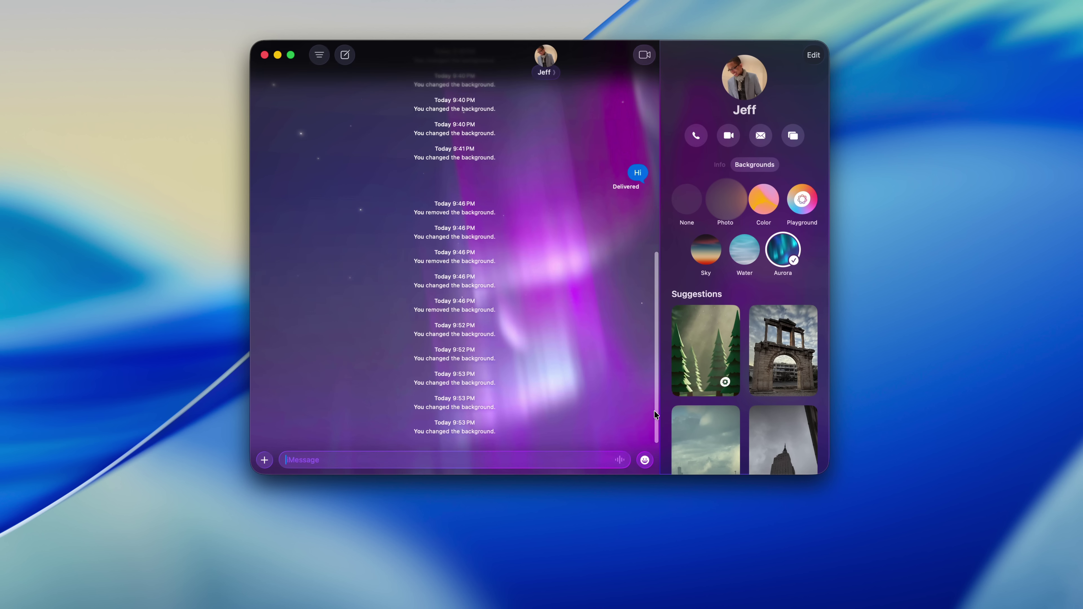
Set the suggested photo of the skyscraper under a grey sky as the conversation background
{"action": "scroll", "coordinate": [776, 336], "scroll_direction": "down", "scroll_amount": 4}
{"action": "left_click", "coordinate": [776, 335]}
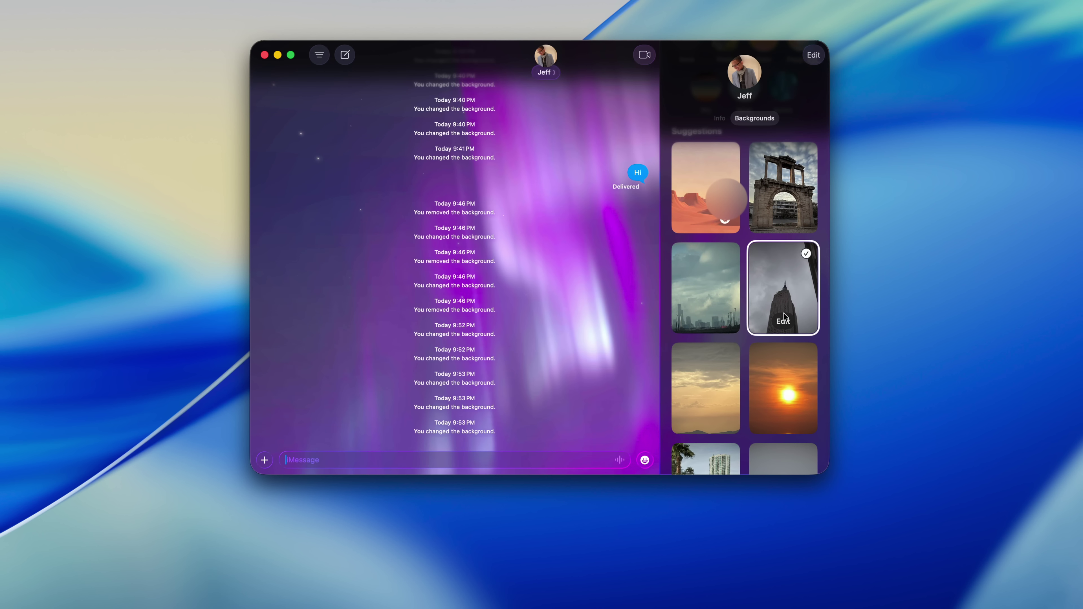
{"action": "left_click", "coordinate": [649, 415]}
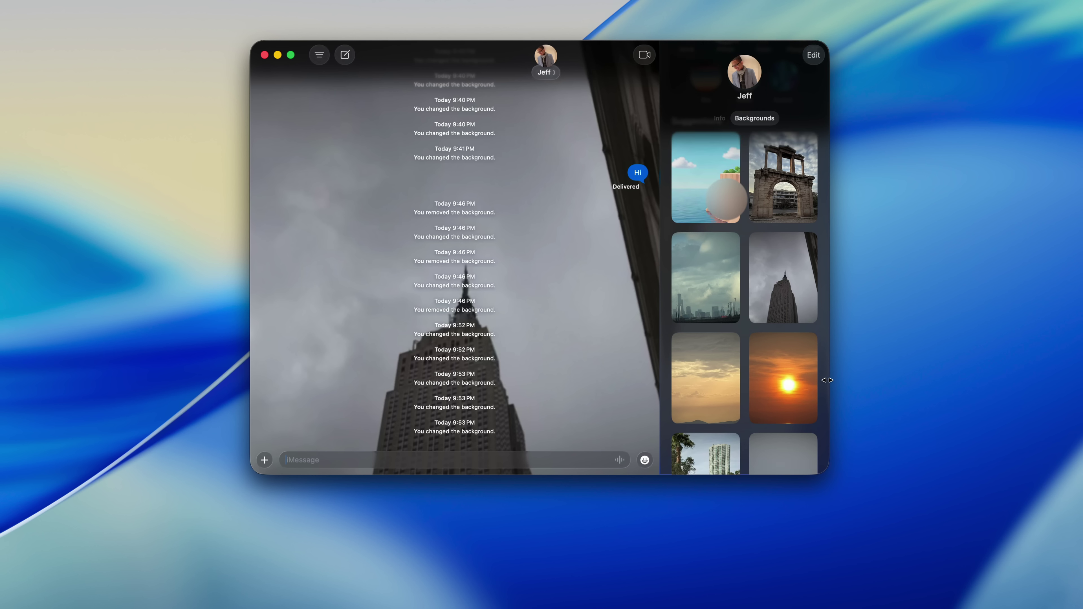
Choose the suggested city skyline photo with the cloudy sky as background and give it the Duotone style
{"action": "scroll", "coordinate": [733, 401], "scroll_direction": "down", "scroll_amount": 5}
{"action": "left_click", "coordinate": [733, 400]}
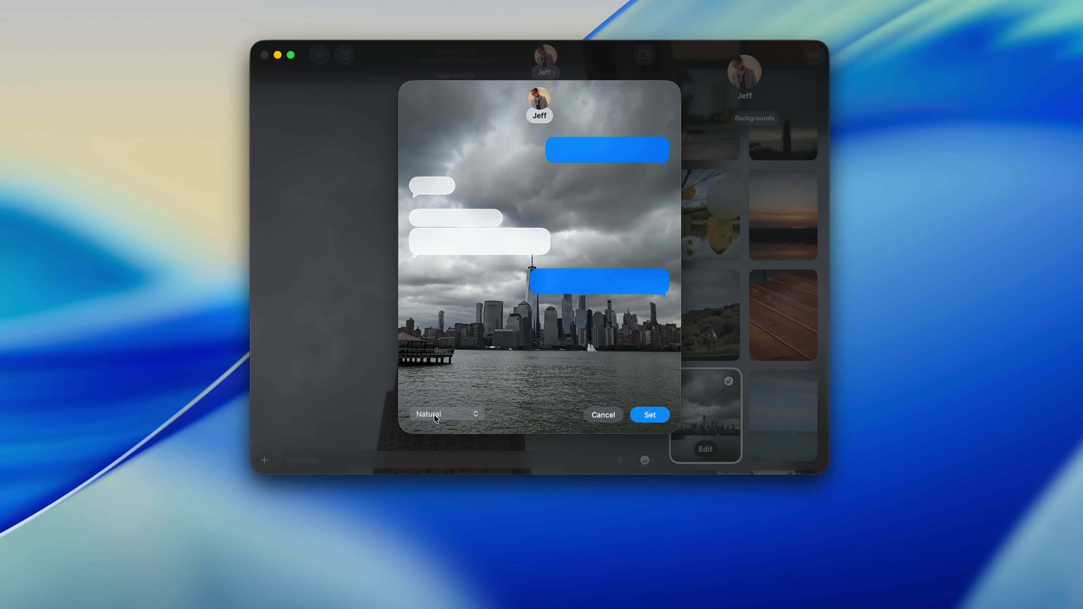
{"action": "left_click", "coordinate": [436, 415]}
{"action": "left_click", "coordinate": [451, 428]}
{"action": "left_click", "coordinate": [451, 418]}
{"action": "left_click", "coordinate": [435, 426]}
Set the skyline photo's Duotone style color to purple and apply it as the conversation background
{"action": "left_click", "coordinate": [501, 414]}
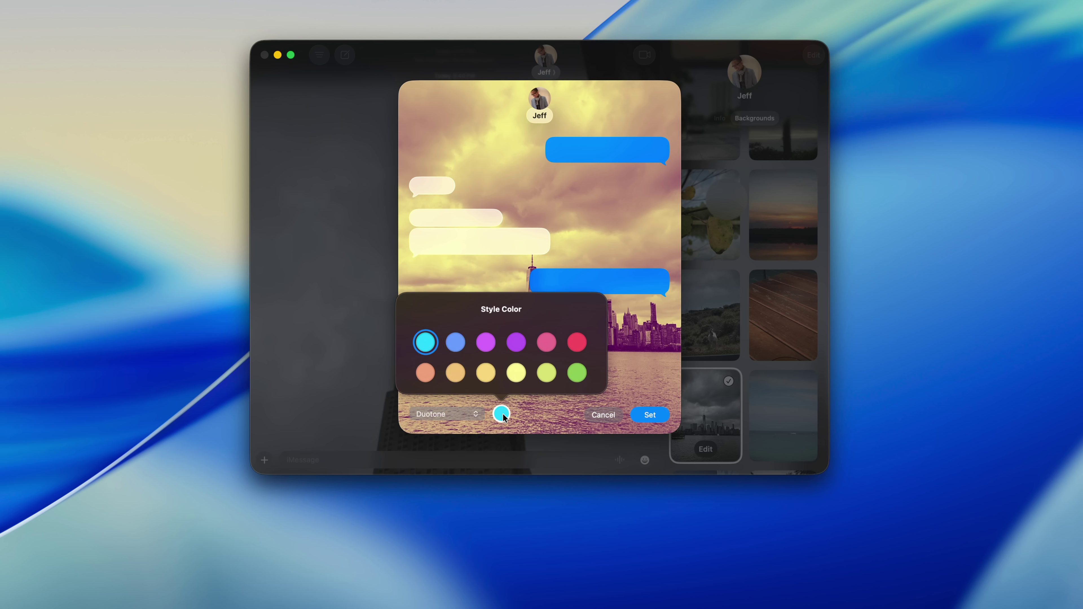
{"action": "left_click", "coordinate": [516, 345]}
{"action": "left_click", "coordinate": [575, 409]}
{"action": "left_click", "coordinate": [668, 420]}
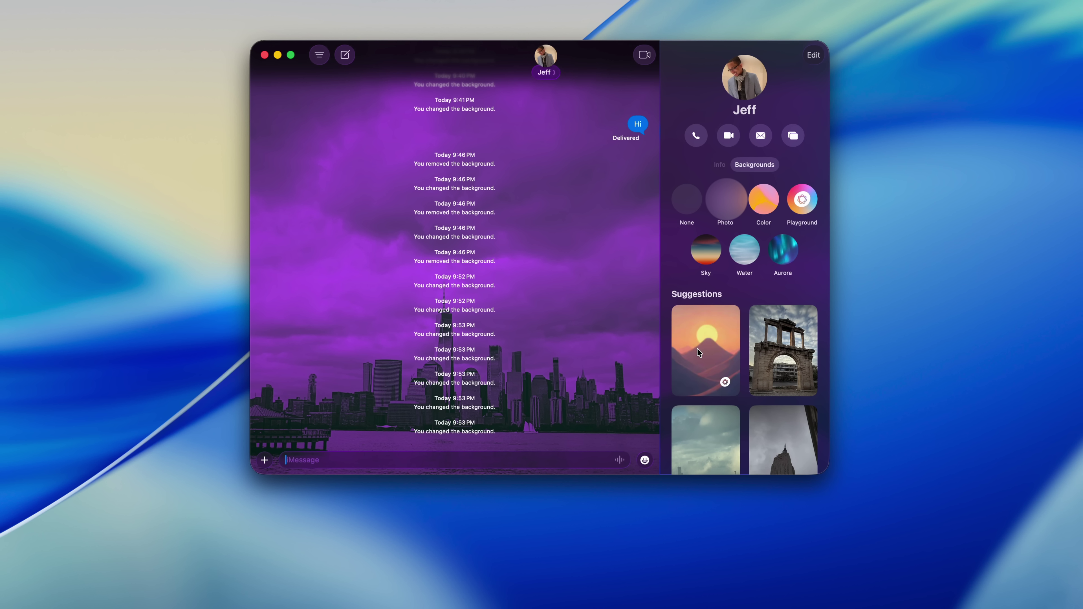
Generate an Image Playground background for the conversation by combining the Desert, Sci-fi and Fireworks suggestions
{"action": "left_click", "coordinate": [697, 349]}
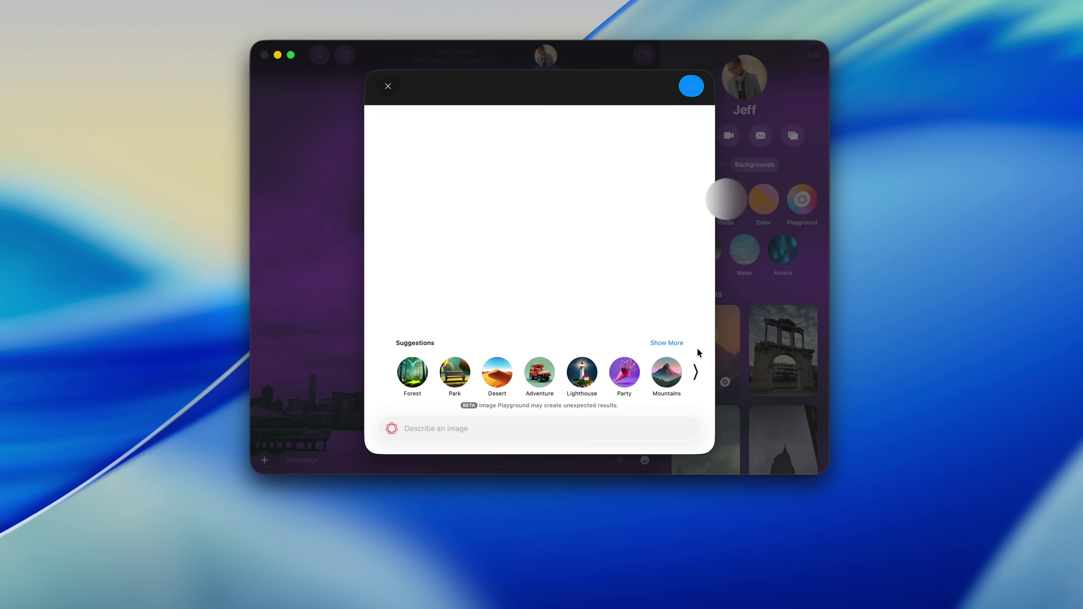
{"action": "left_click", "coordinate": [498, 370]}
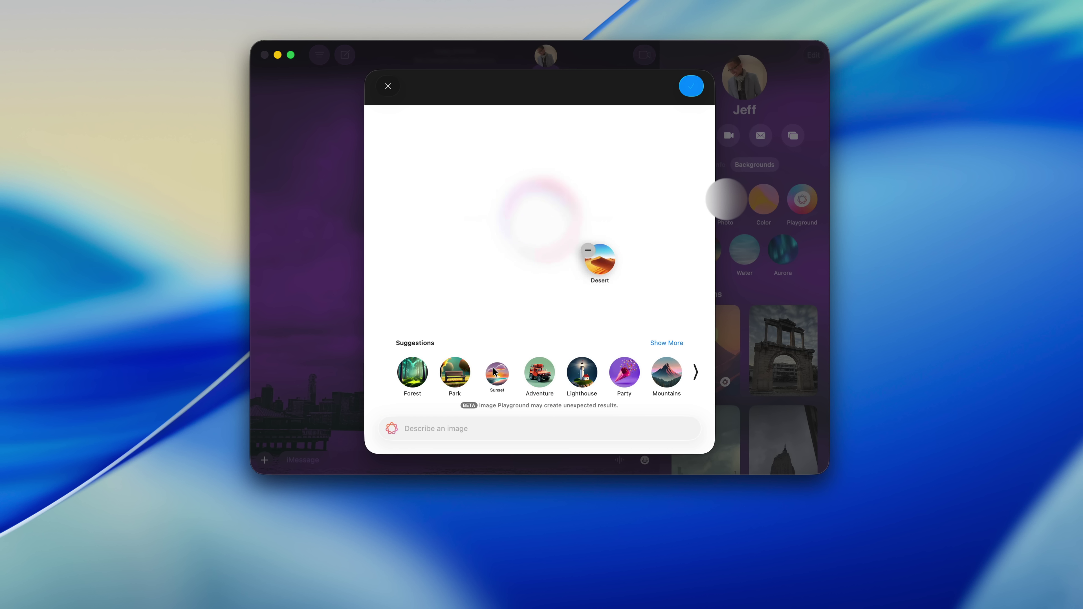
{"action": "left_click", "coordinate": [681, 346]}
{"action": "left_click", "coordinate": [607, 379]}
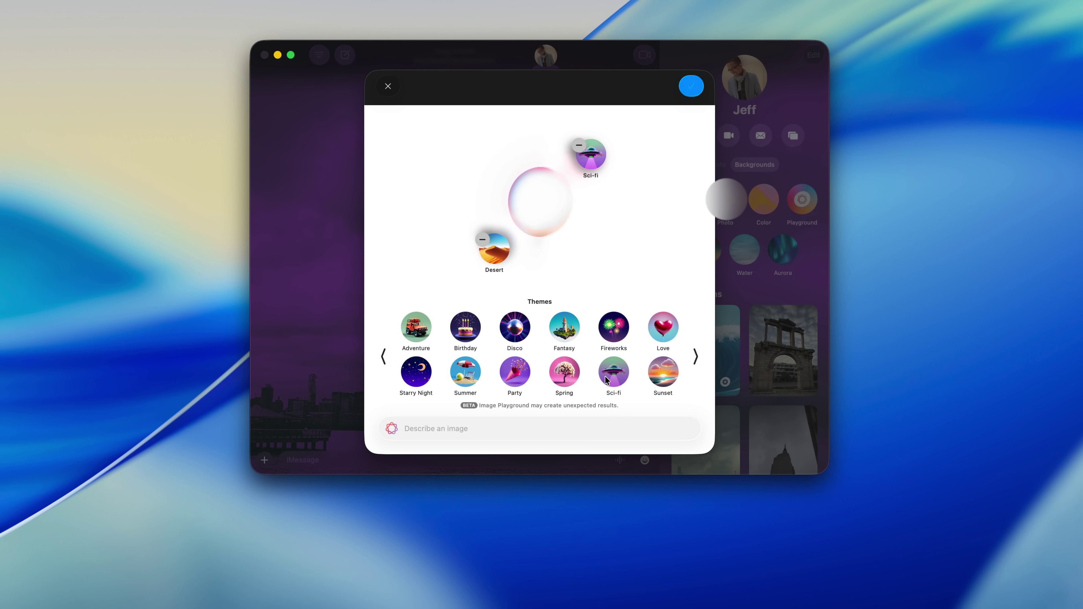
{"action": "left_click", "coordinate": [626, 348]}
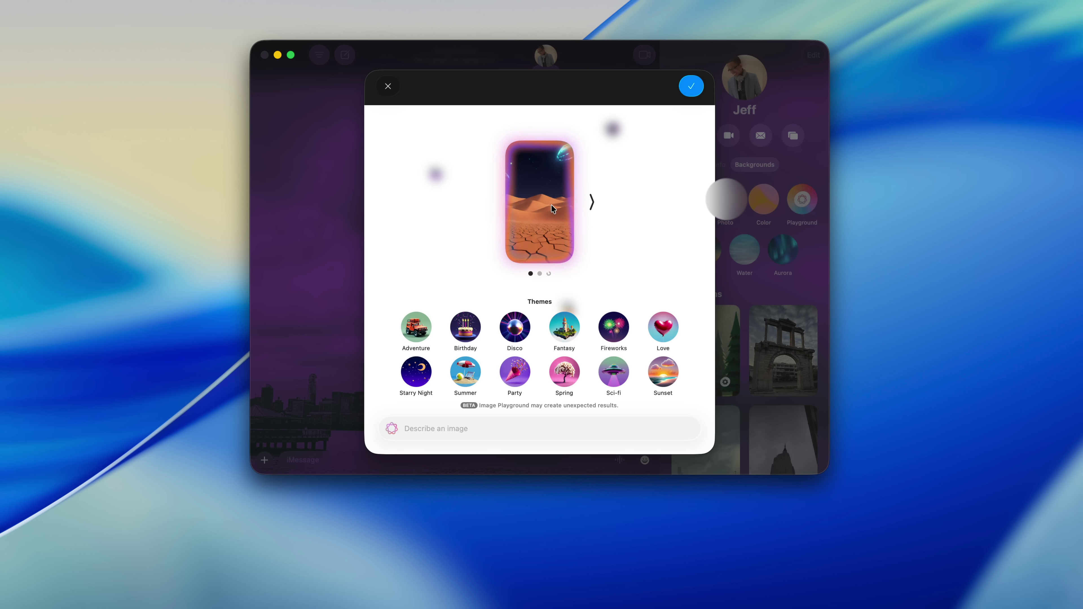
Choose the generated variation showing the desert with a tree and set it as the conversation background in the Natural style
{"action": "scroll", "coordinate": [551, 206], "scroll_direction": "right", "scroll_amount": 3}
{"action": "scroll", "coordinate": [558, 204], "scroll_direction": "right", "scroll_amount": 3}
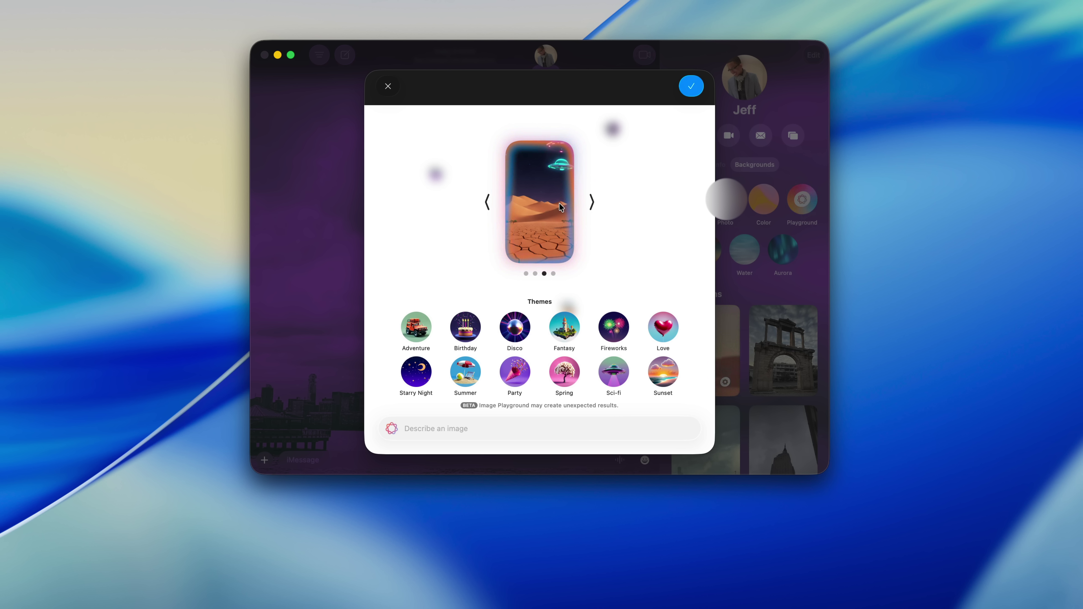
{"action": "scroll", "coordinate": [559, 208], "scroll_direction": "right", "scroll_amount": 3}
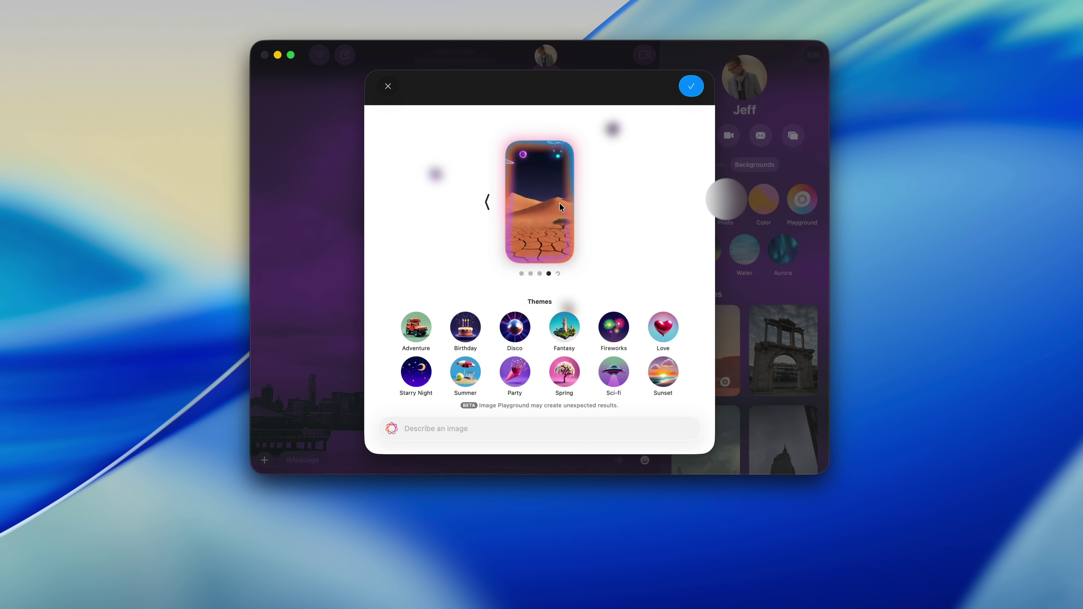
{"action": "left_click", "coordinate": [691, 87]}
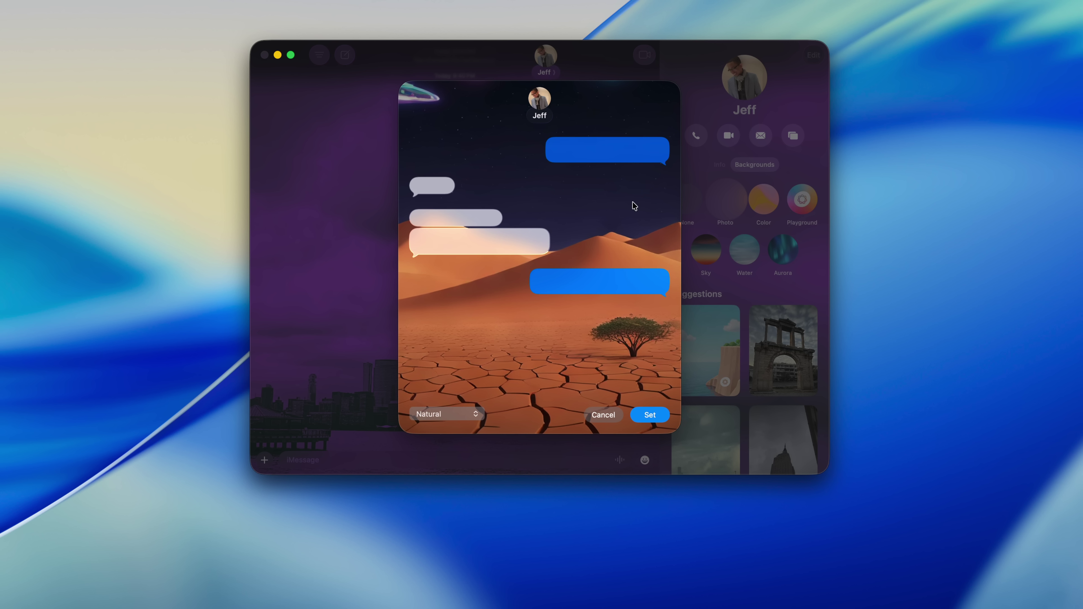
{"action": "left_click", "coordinate": [466, 419]}
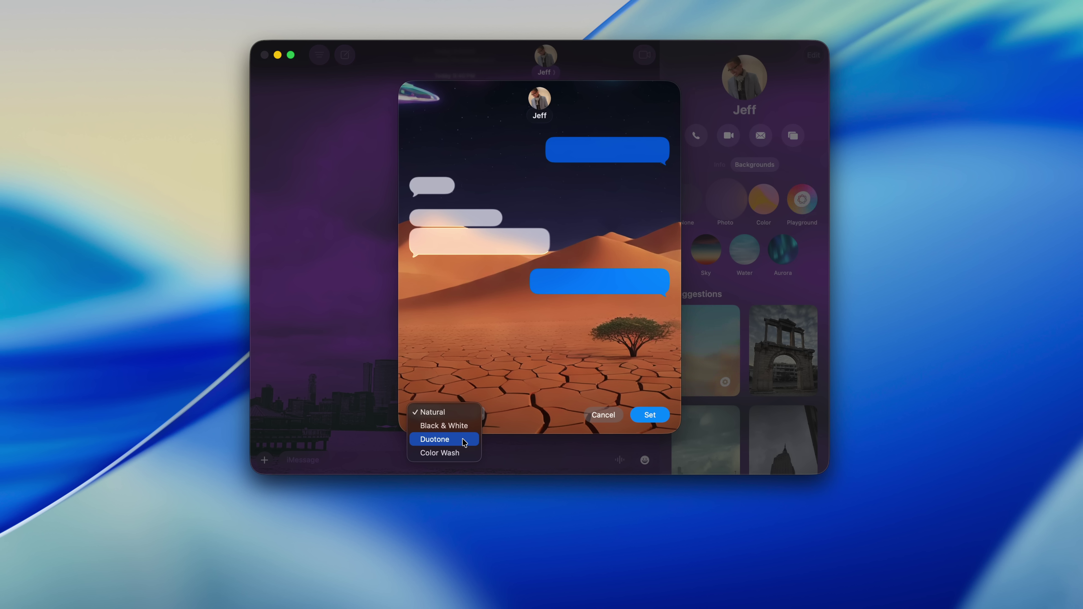
{"action": "left_click", "coordinate": [601, 363]}
{"action": "left_click", "coordinate": [650, 416]}
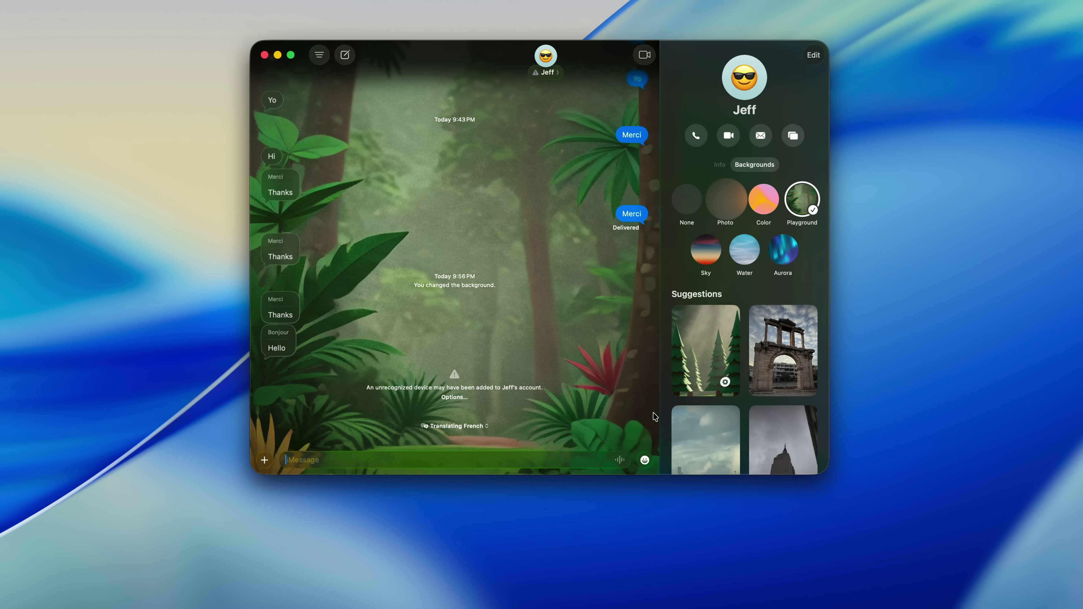
{"action": "left_click", "coordinate": [472, 427]}
{"action": "left_click", "coordinate": [472, 427]}
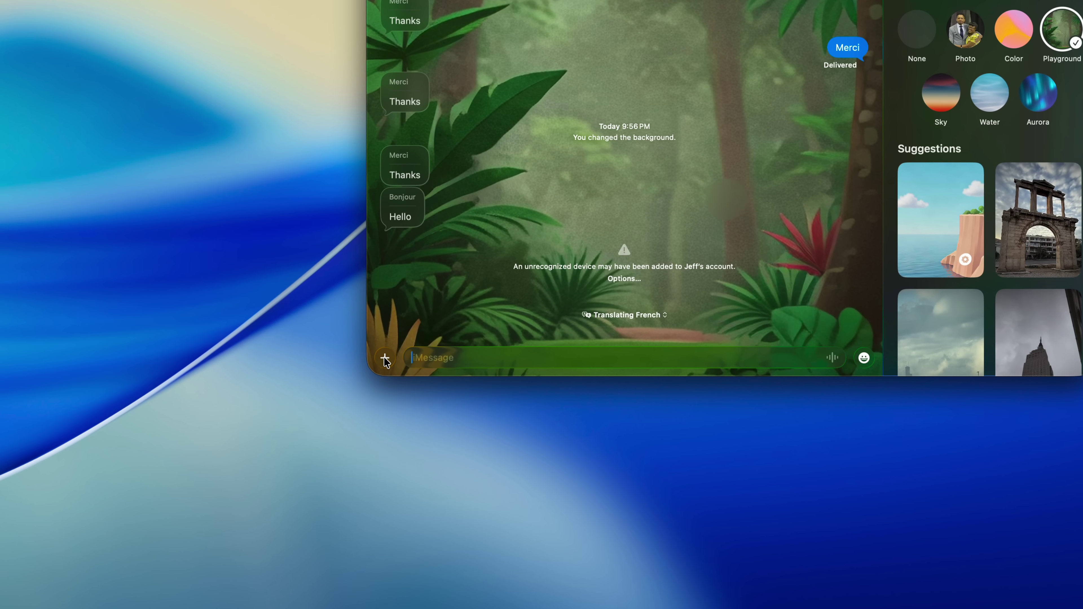
Send a poll with the choices iPhone 17 Pro, iPhone 17 Air and iPhone 17e and the comment "Which phone will you buy?"
{"action": "left_click", "coordinate": [265, 460]}
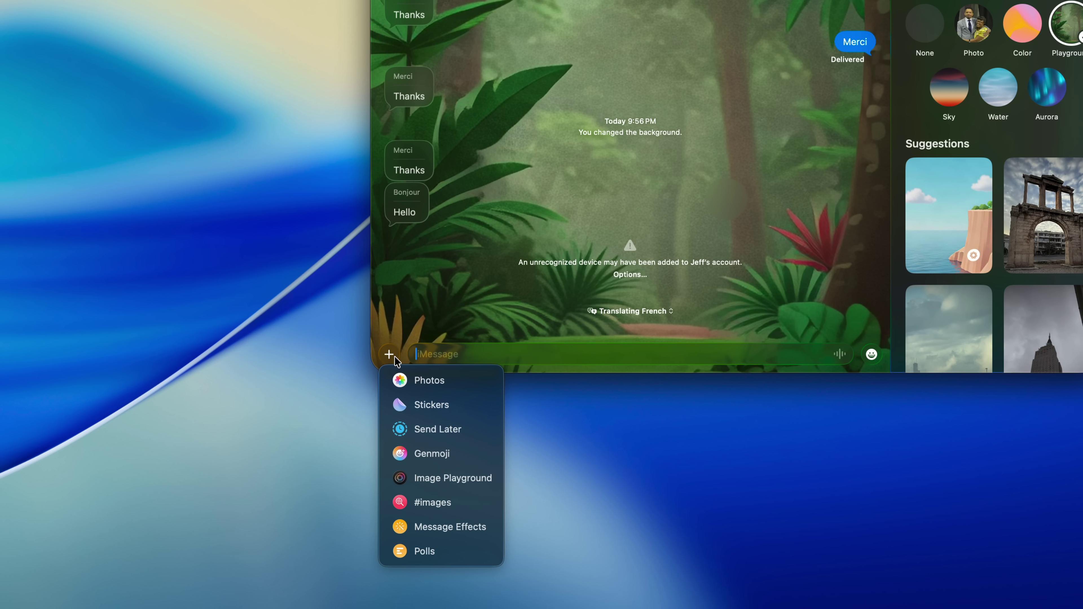
{"action": "left_click", "coordinate": [456, 548]}
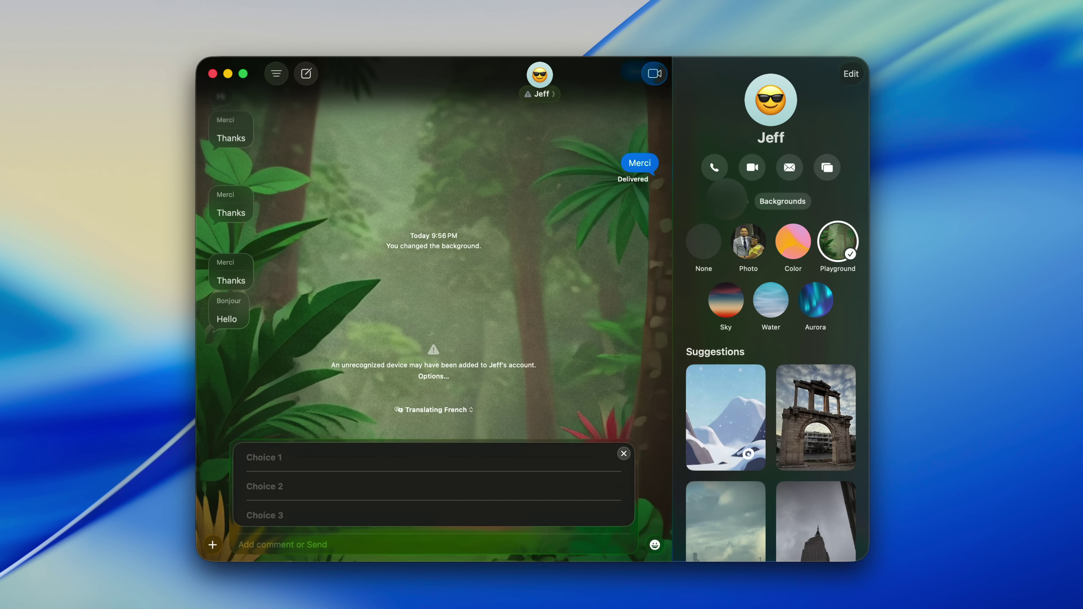
{"action": "type", "text": "iPhone 17 Pro"}
{"action": "key", "text": "Return"}
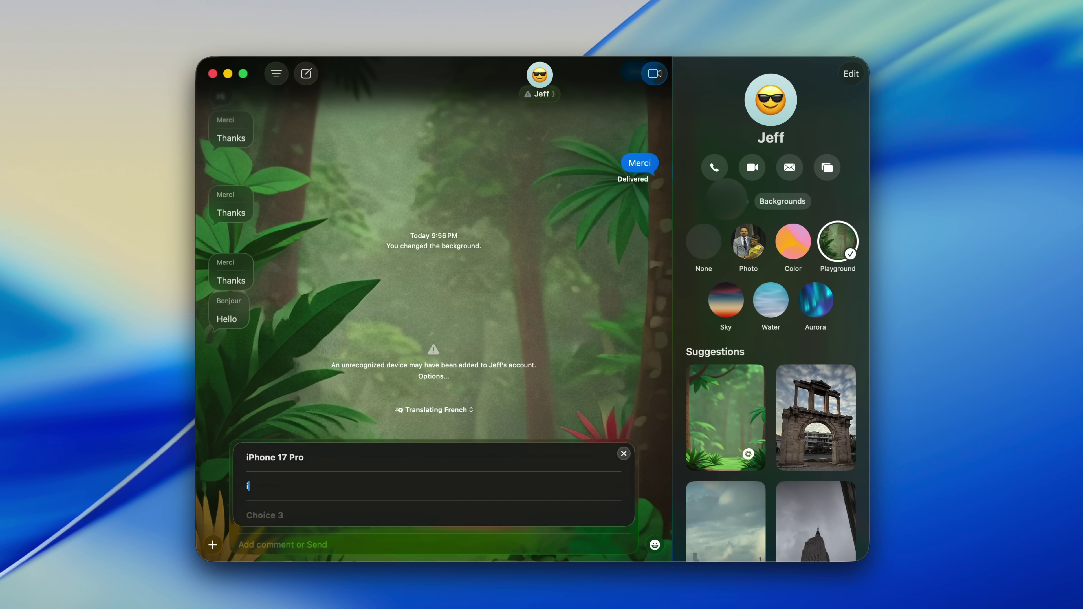
{"action": "type", "text": "iPhone 17 Air"}
{"action": "key", "text": "Return"}
{"action": "type", "text": "iPhone 17e"}
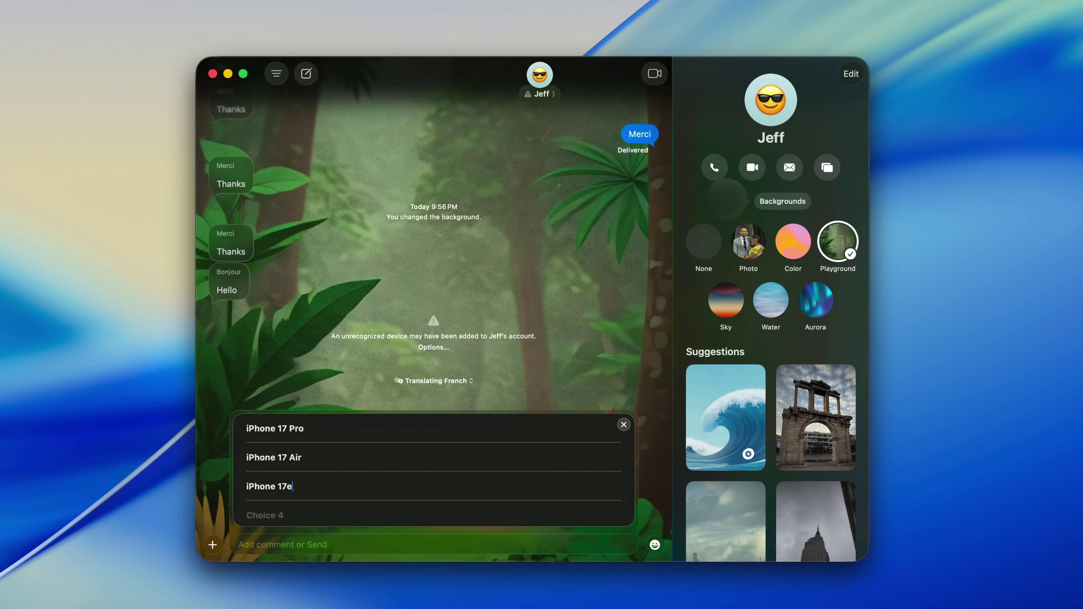
{"action": "key", "text": "Return"}
{"action": "type", "text": "Which phone will you buy?"}
{"action": "key", "text": "Return"}
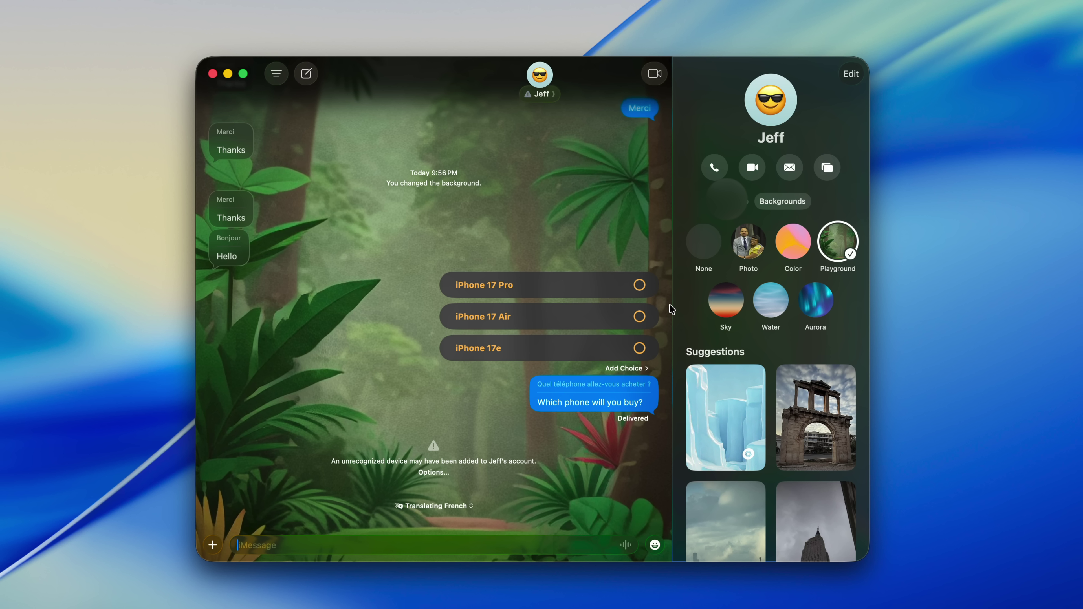
Vote for iPhone 17 Air in the poll and add iPhone 16 Pro as a fourth choice
{"action": "left_click", "coordinate": [639, 316]}
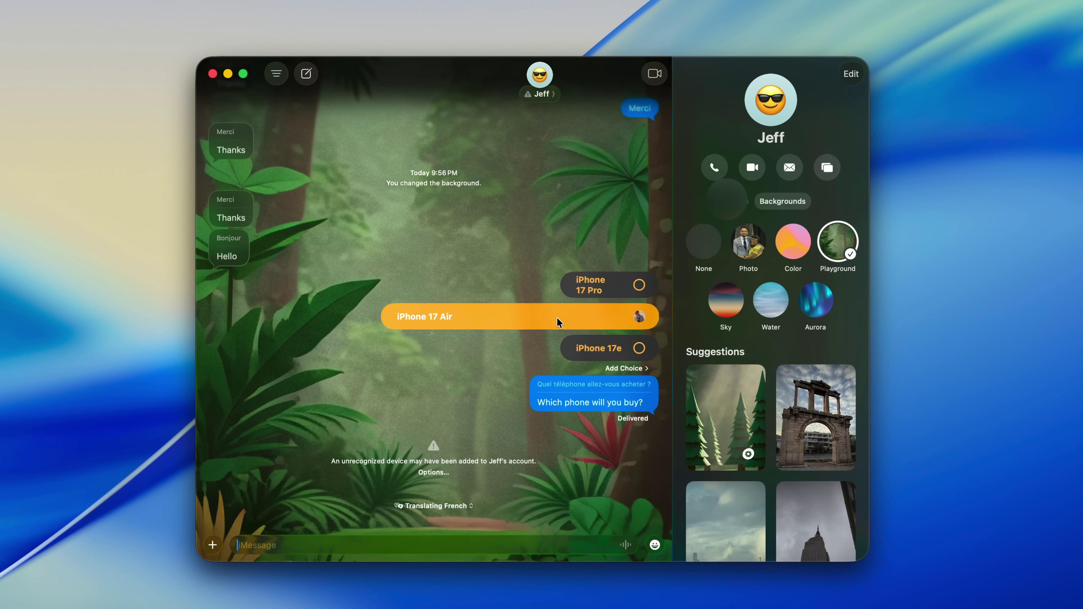
{"action": "left_click", "coordinate": [614, 366]}
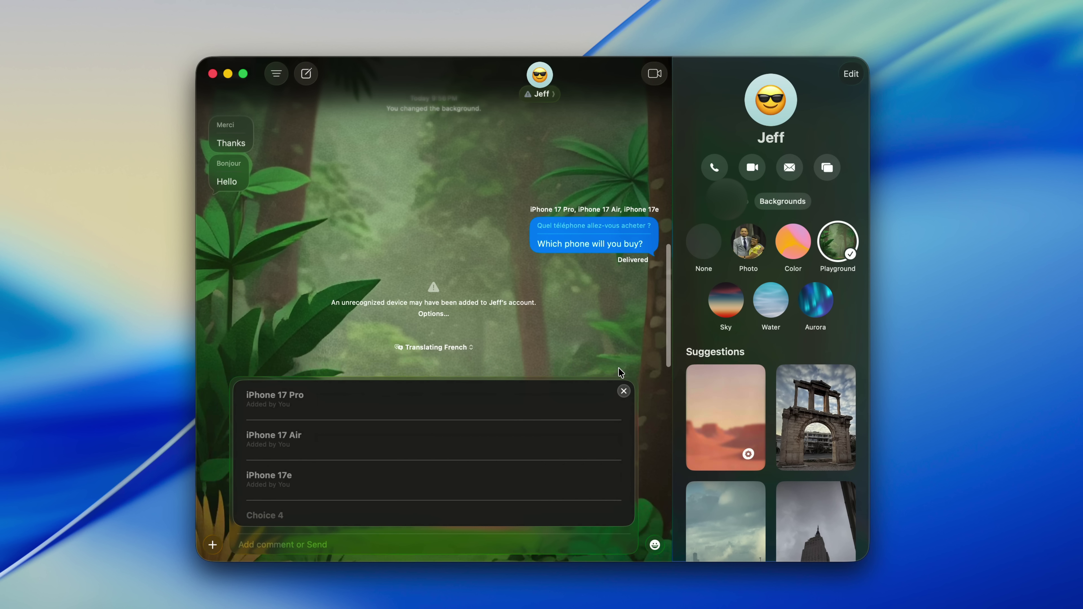
{"action": "type", "text": "iPhone 1"}
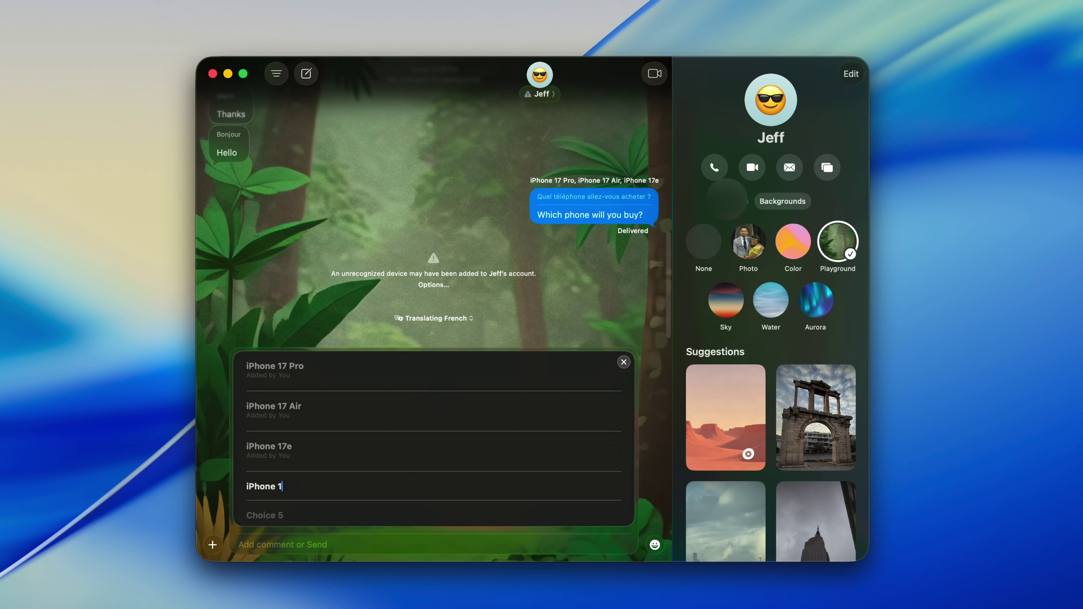
{"action": "type", "text": "6 Pr"}
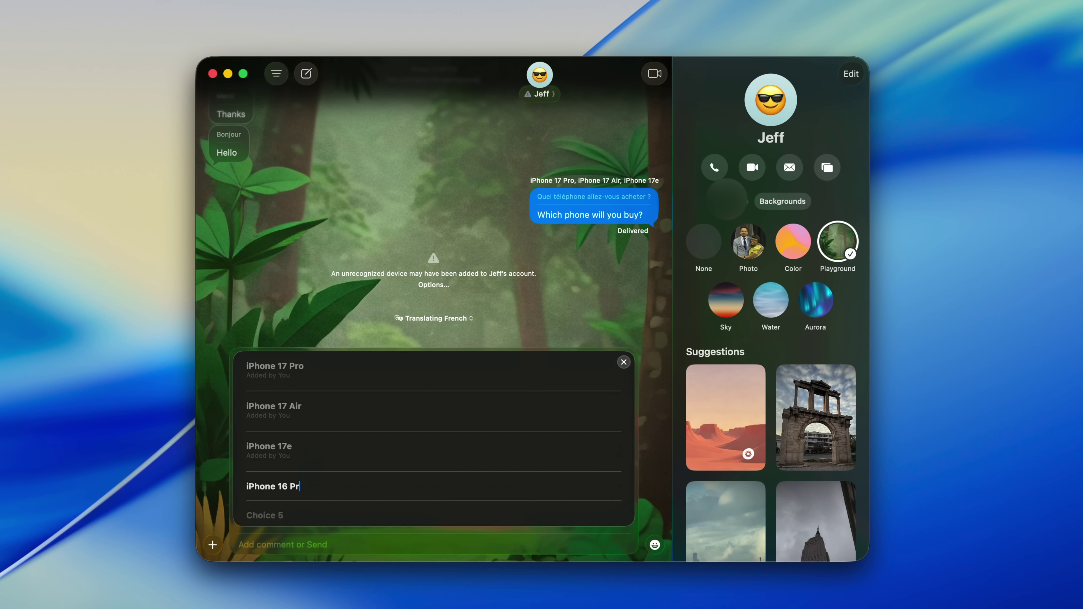
{"action": "type", "text": "o"}
{"action": "key", "text": "Return"}
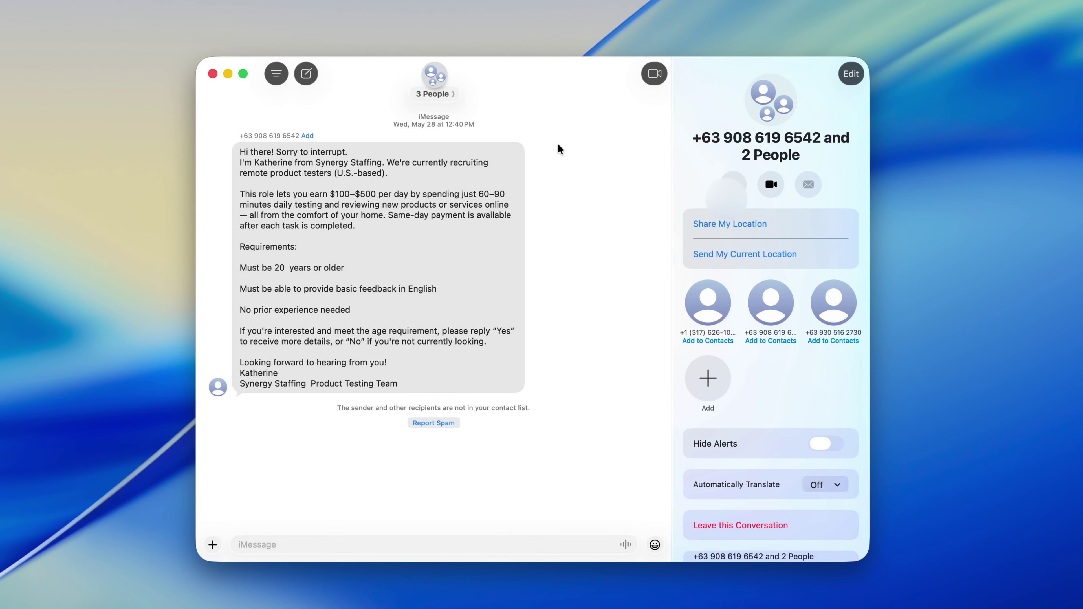
Review the new contact form for the unknown sender of the group message, then cancel it
{"action": "left_click", "coordinate": [308, 136]}
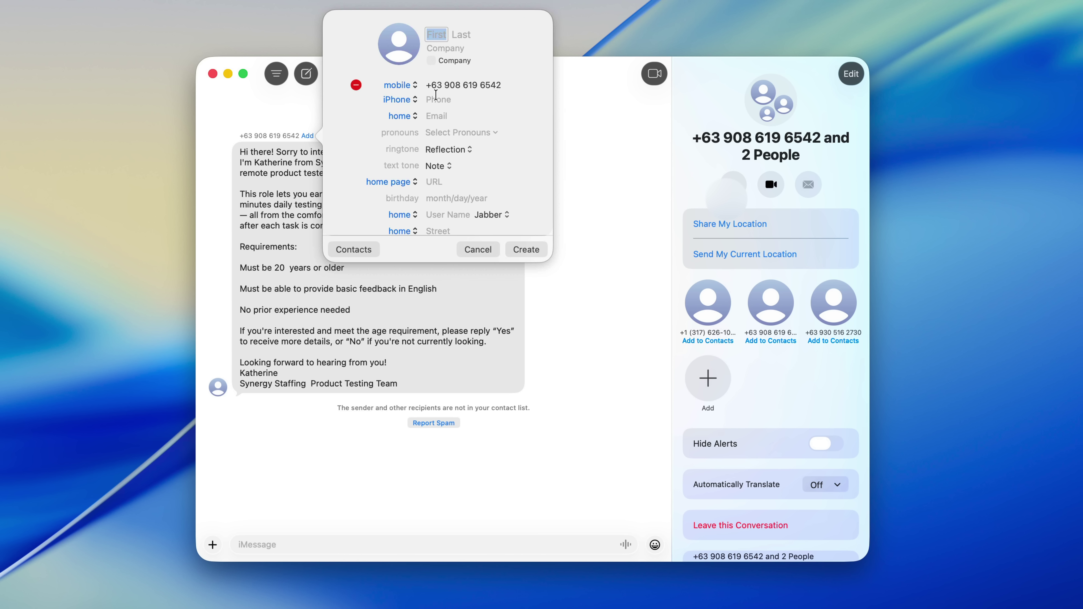
{"action": "scroll", "coordinate": [475, 175], "scroll_direction": "down", "scroll_amount": 3}
{"action": "scroll", "coordinate": [477, 188], "scroll_direction": "up", "scroll_amount": 3}
{"action": "left_click", "coordinate": [478, 249]}
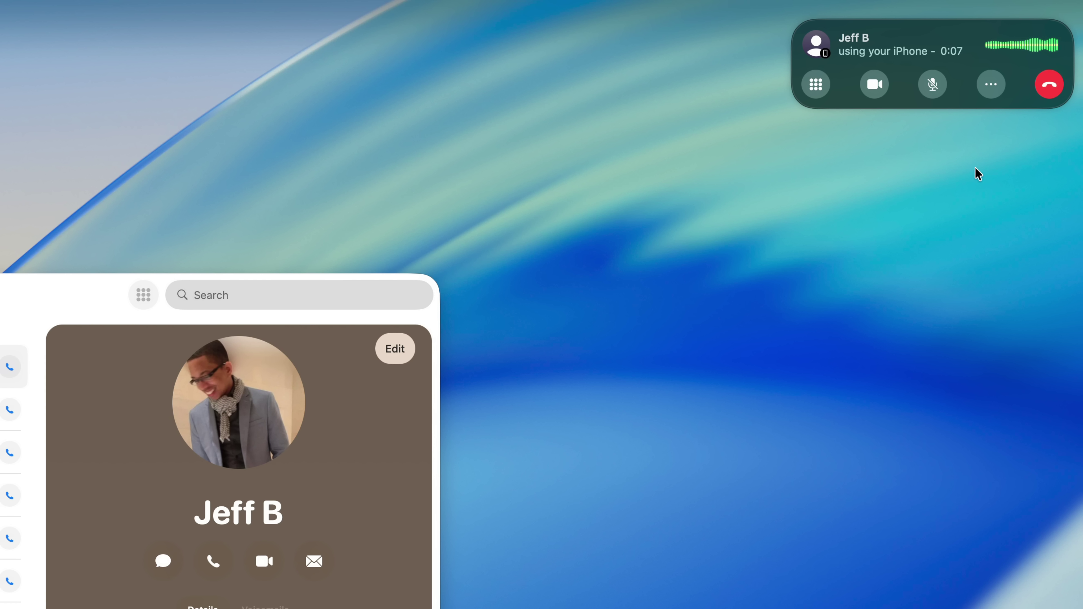
Bring up the additional options for the ongoing phone call to reach Call Recording
{"action": "left_click", "coordinate": [991, 84]}
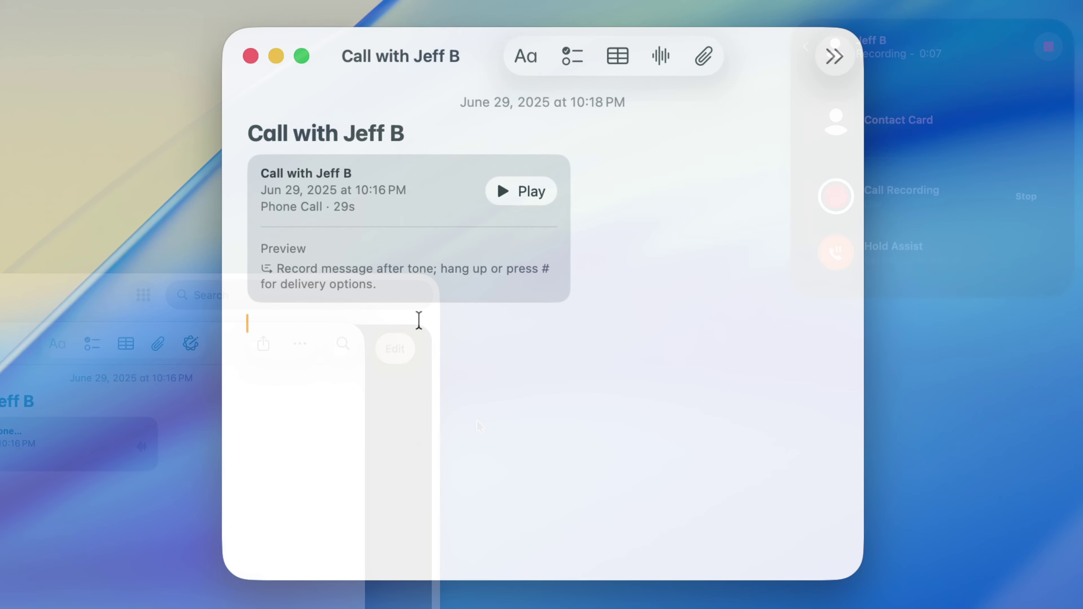
Open the transcript of the call recording in the note, play it from different points in the text and close it
{"action": "double_click", "coordinate": [391, 282]}
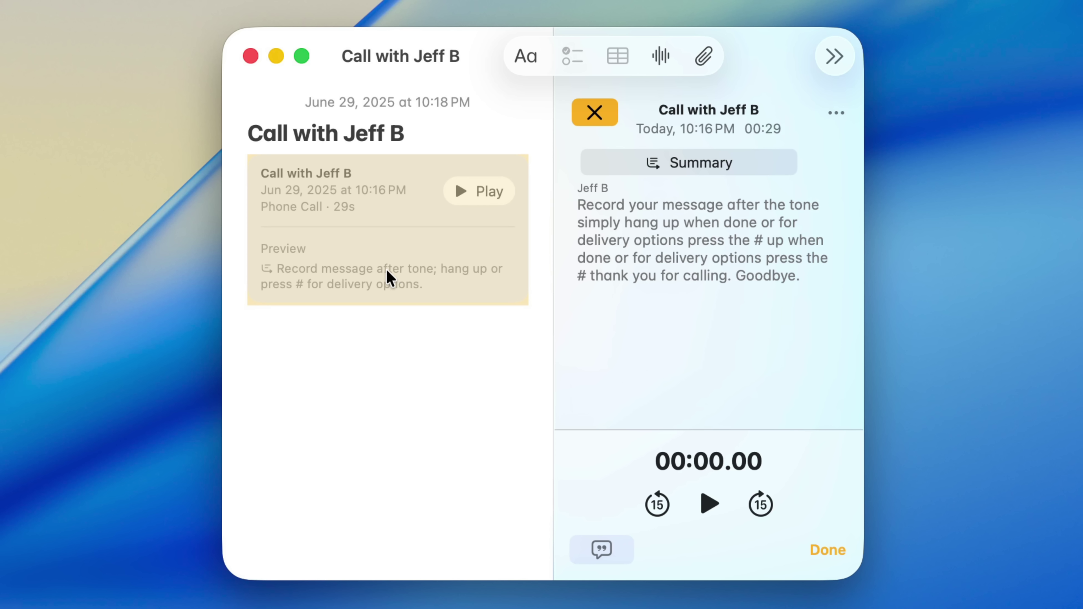
{"action": "key", "text": "space"}
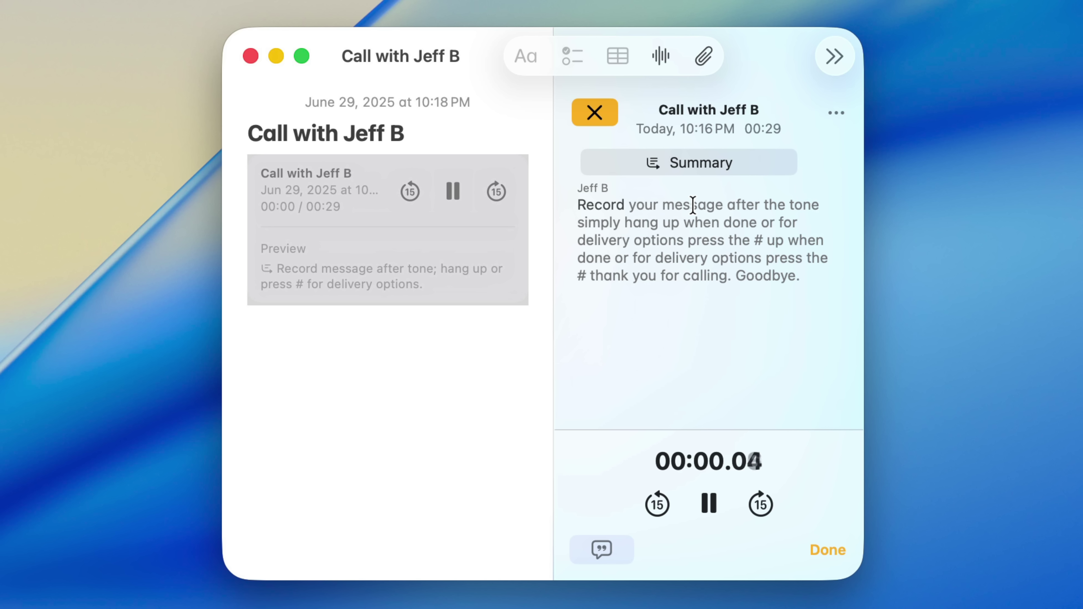
{"action": "left_click", "coordinate": [744, 275]}
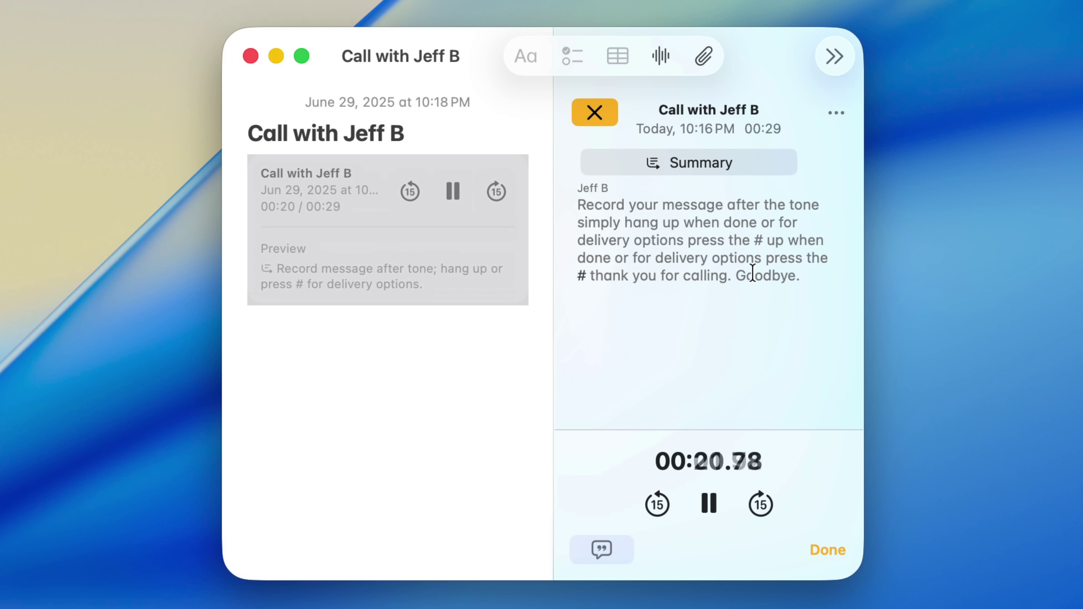
{"action": "left_click", "coordinate": [683, 258]}
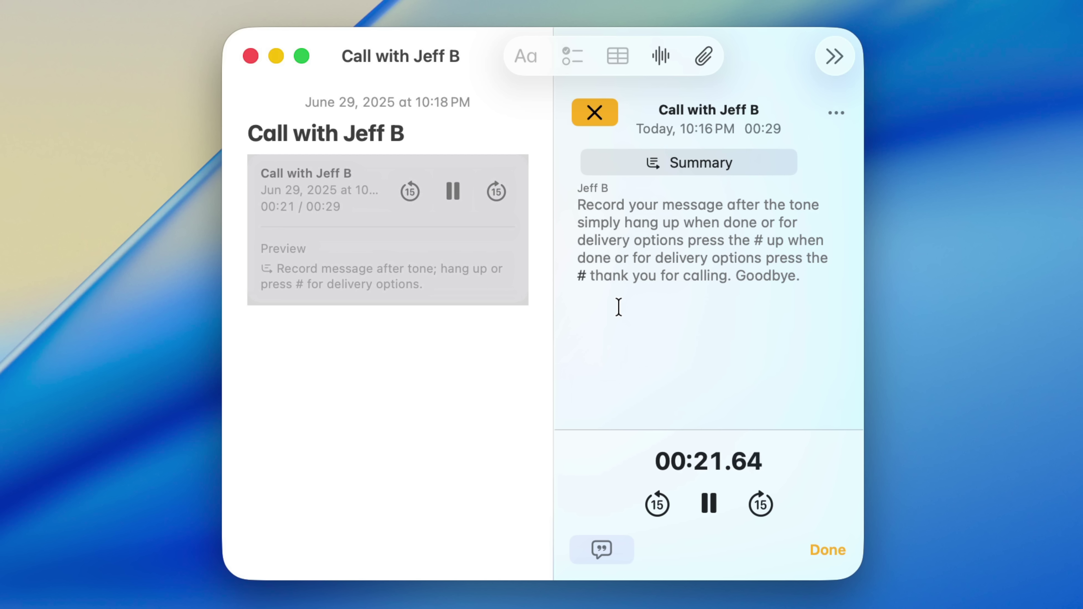
{"action": "left_click", "coordinate": [594, 113]}
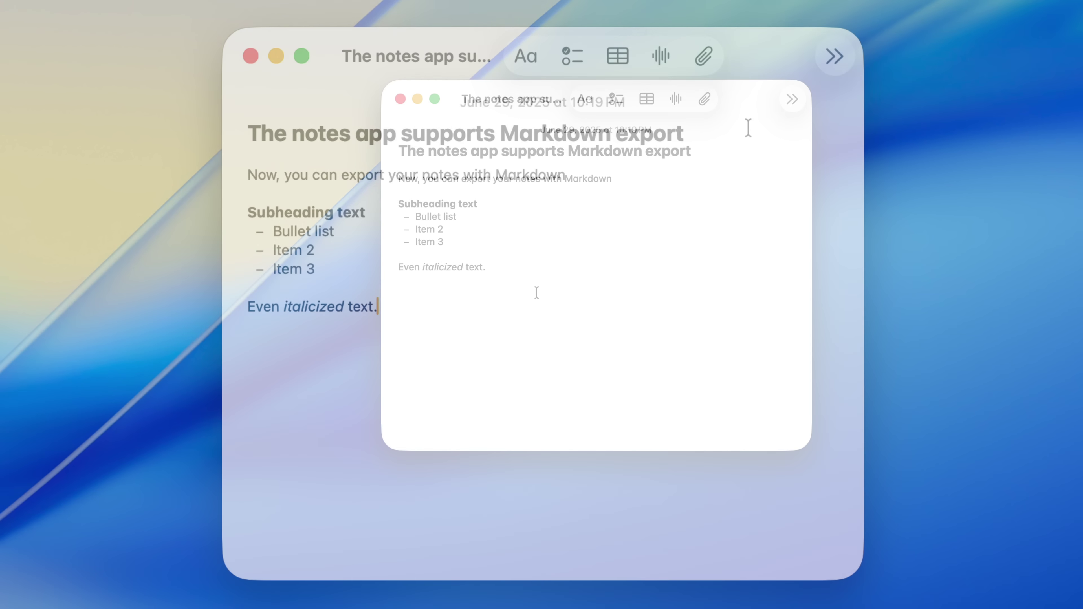
Export the note "The notes app supports Markdown export" as Markdown and preview the exported .md file
{"action": "key", "text": "Return"}
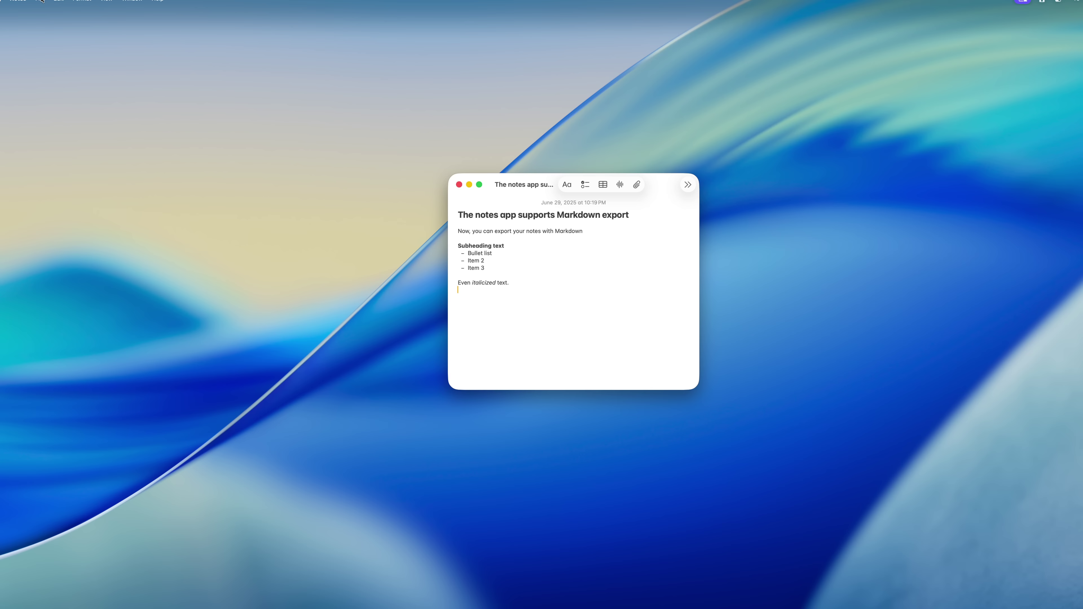
{"action": "left_click", "coordinate": [85, 9]}
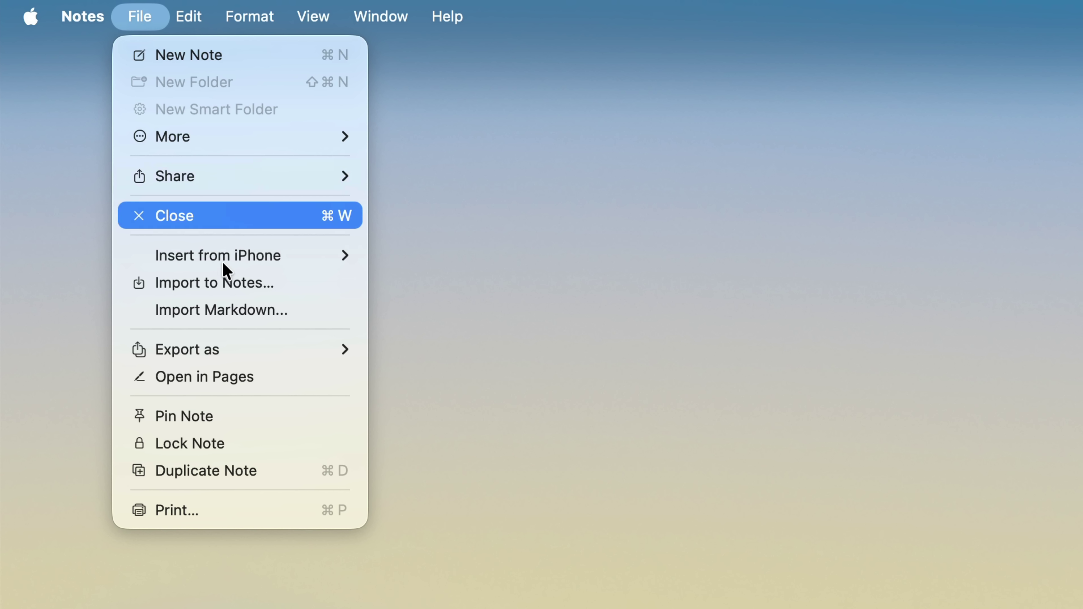
{"action": "mouse_move", "coordinate": [362, 349]}
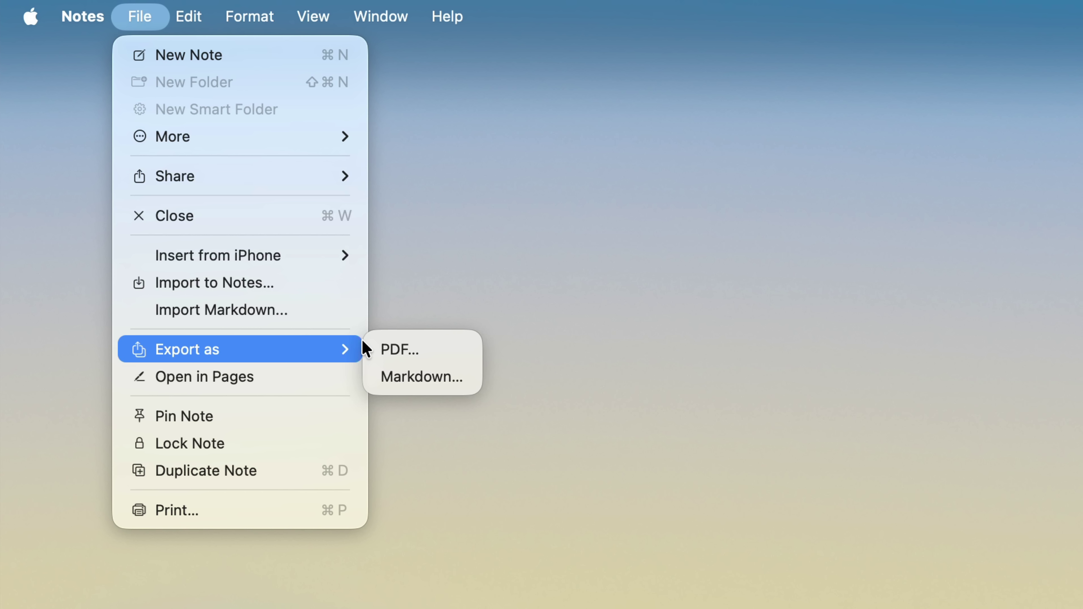
{"action": "left_click", "coordinate": [404, 376]}
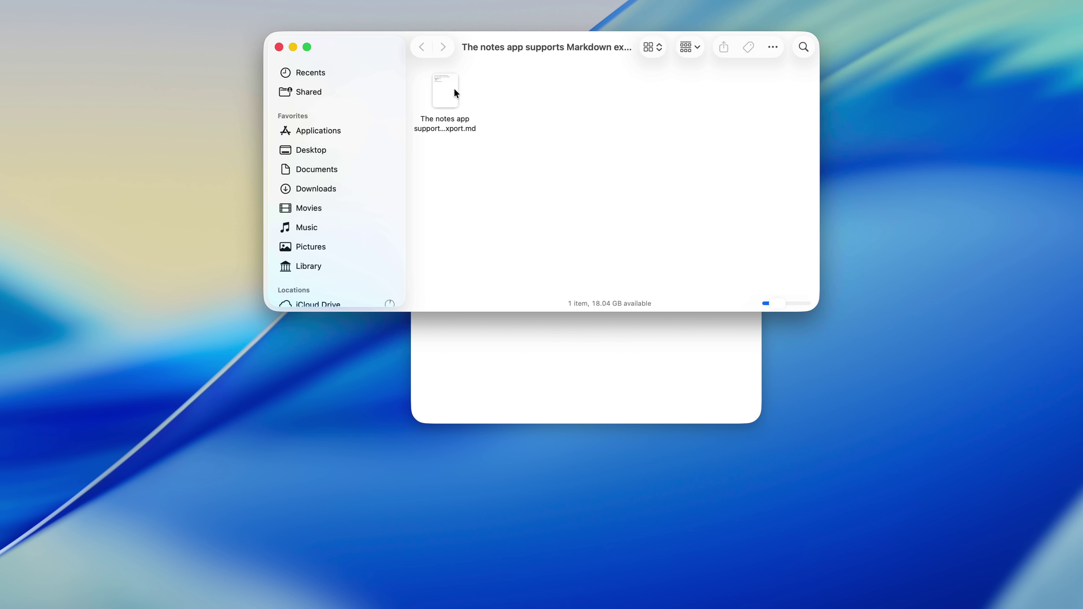
{"action": "left_click", "coordinate": [453, 89]}
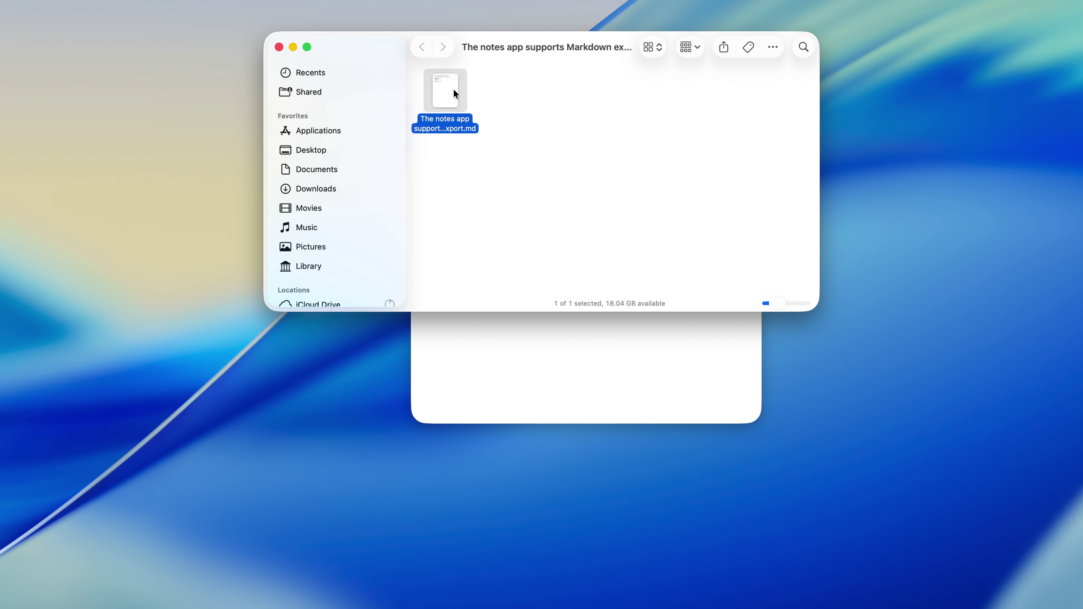
{"action": "key", "text": "space"}
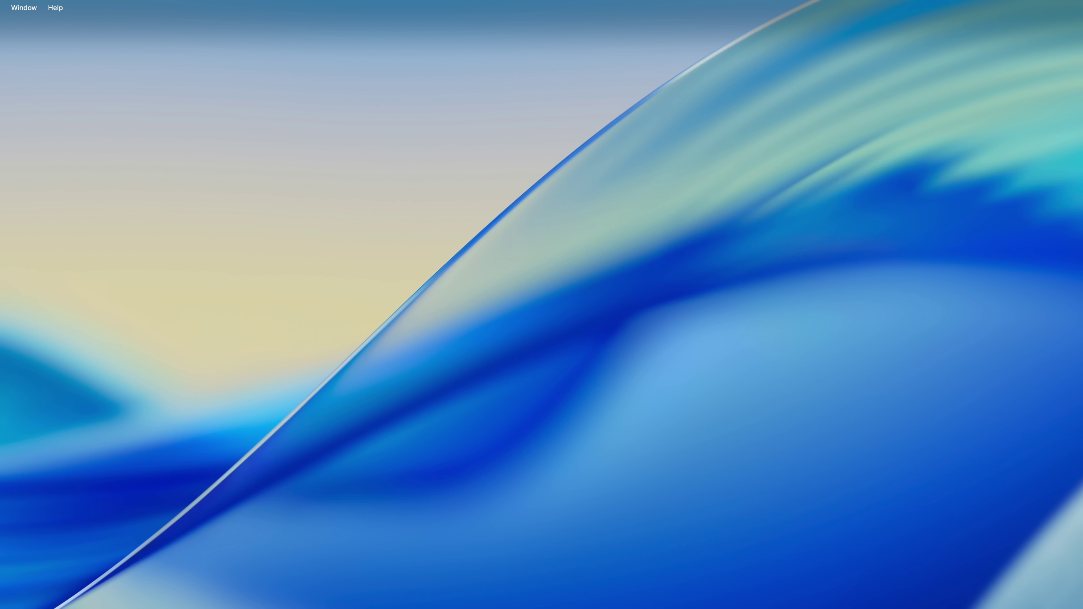
Launch the Shortcuts app through a Spotlight search for "shortcuts"
{"action": "key", "text": "super+space"}
{"action": "type", "text": "shortcuts"}
{"action": "key", "text": "Return"}
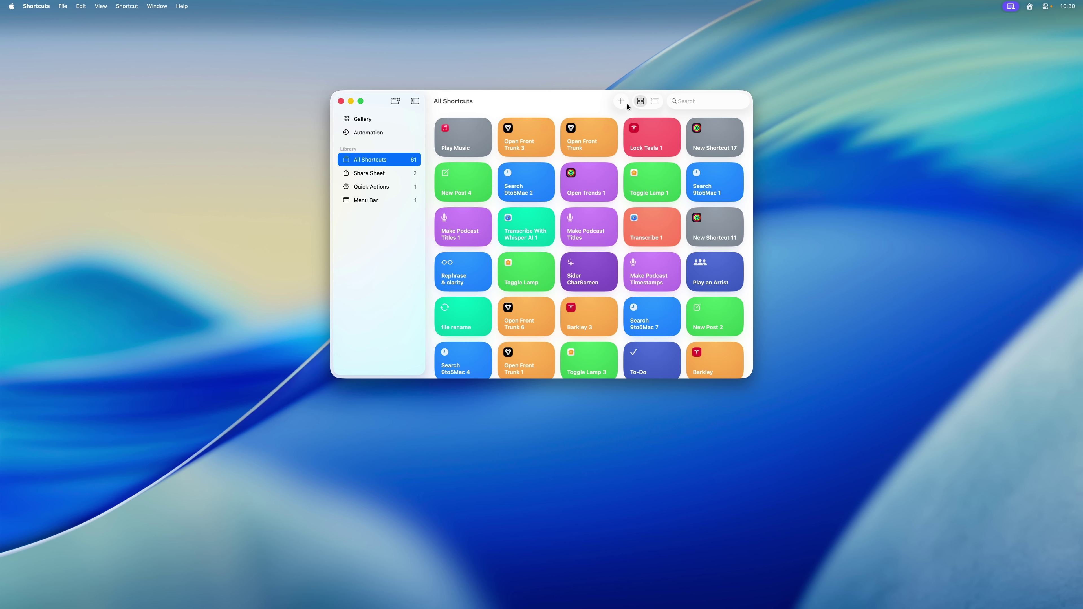
Create a new shortcut and add the Use Model action from the Apple Intelligence actions
{"action": "left_click", "coordinate": [623, 102]}
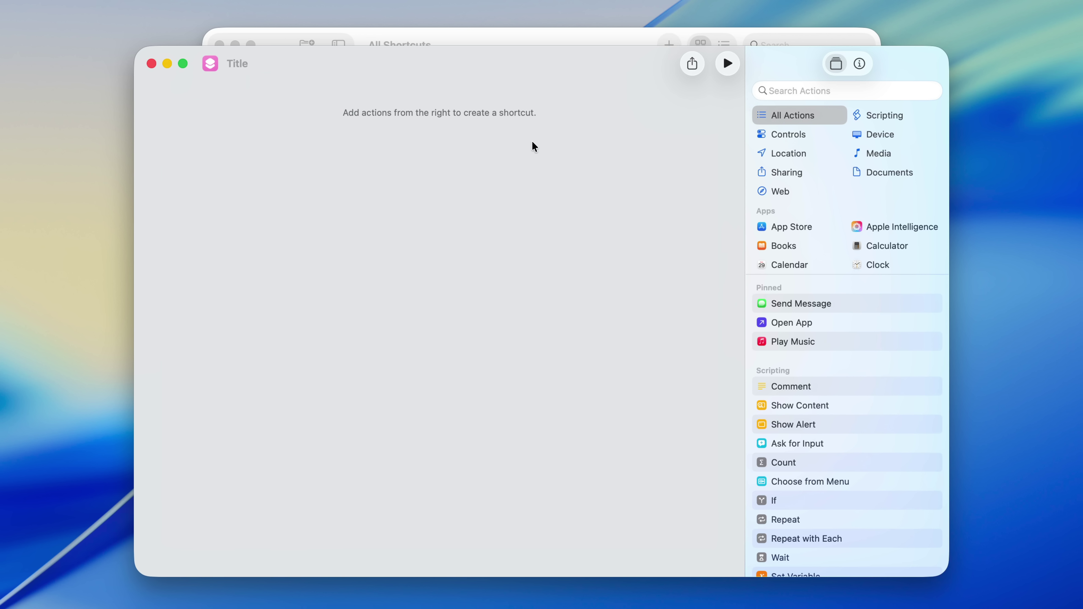
{"action": "left_click", "coordinate": [921, 229]}
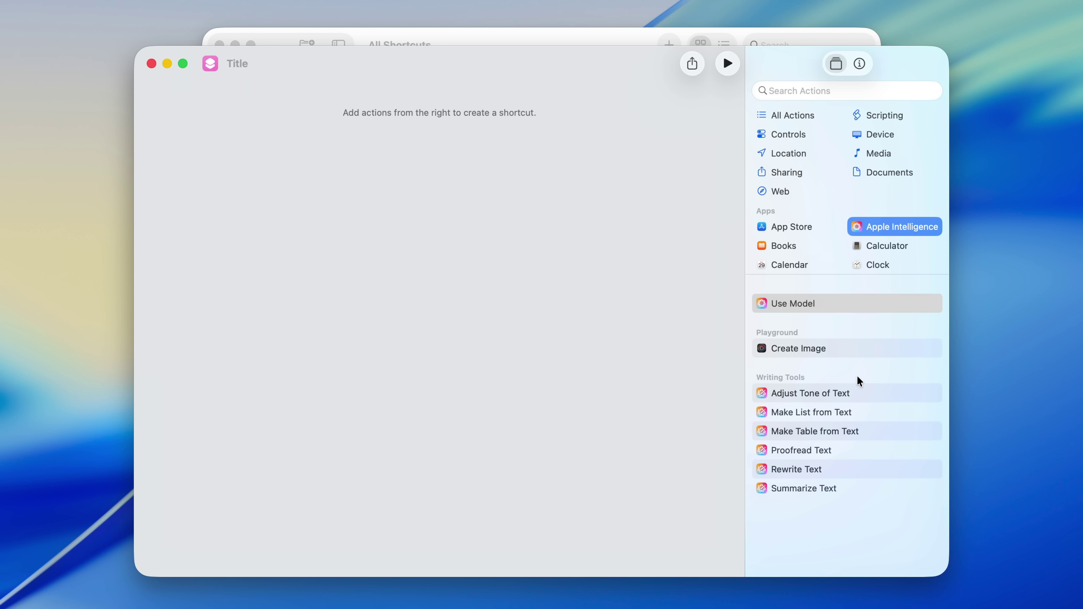
{"action": "left_click", "coordinate": [812, 306]}
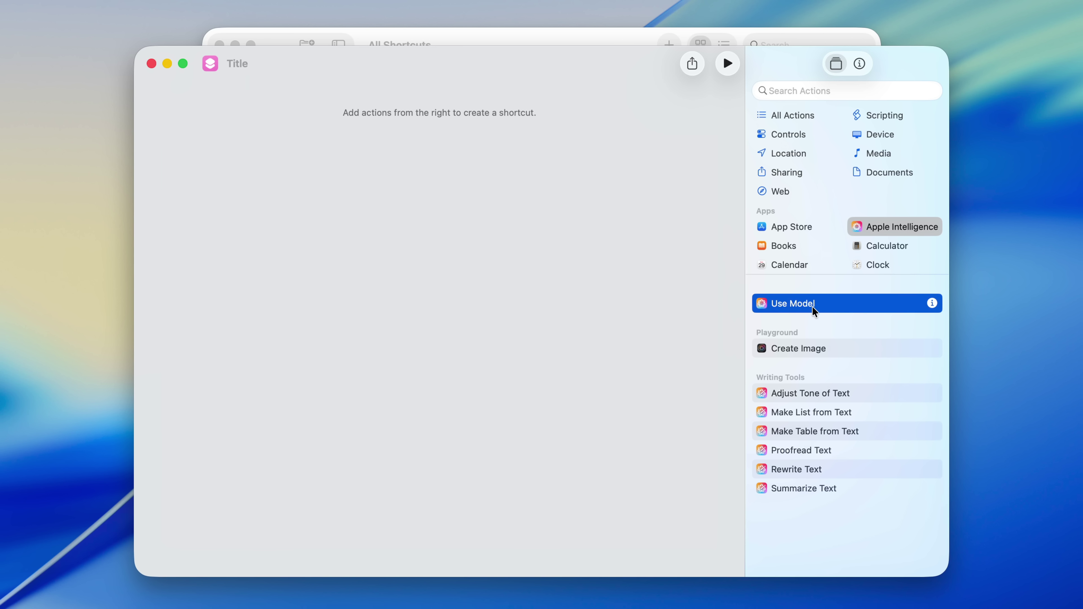
{"action": "left_click", "coordinate": [817, 486]}
{"action": "left_click", "coordinate": [822, 470]}
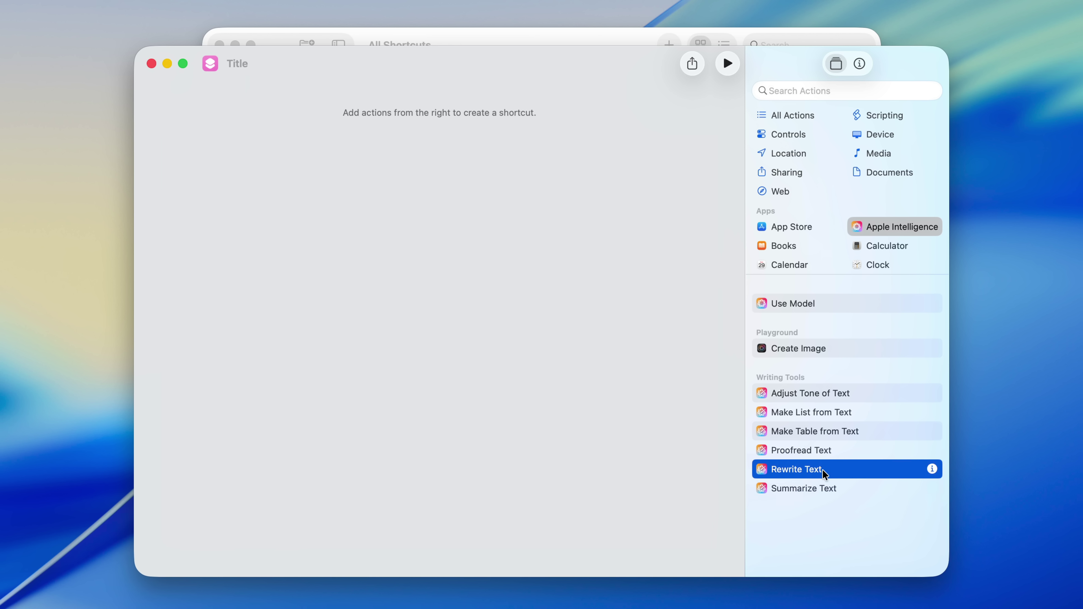
{"action": "left_click", "coordinate": [827, 449]}
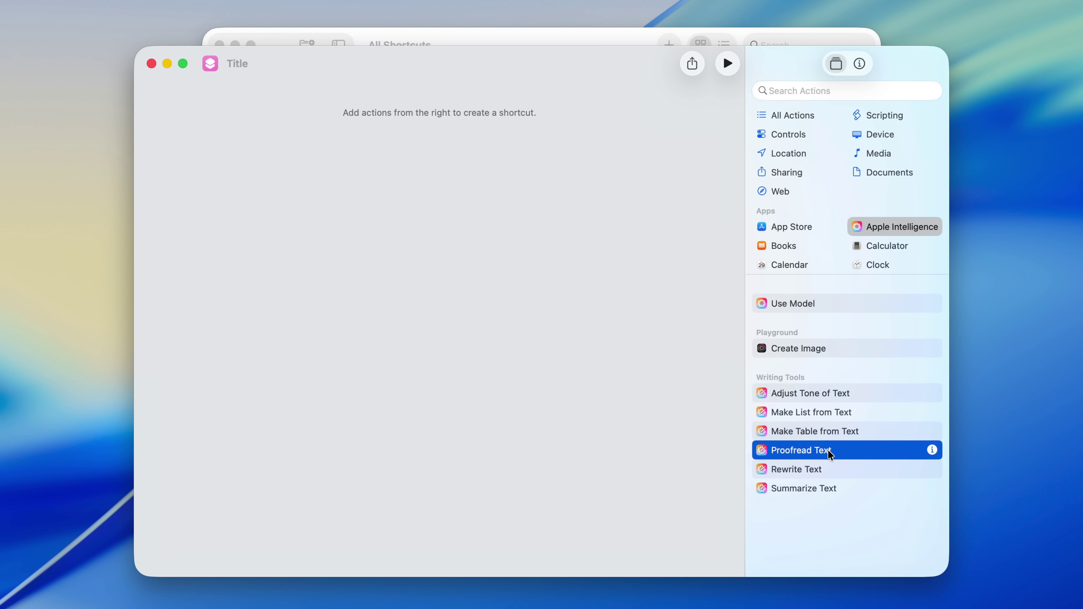
{"action": "left_click", "coordinate": [826, 348]}
{"action": "left_click", "coordinate": [813, 305]}
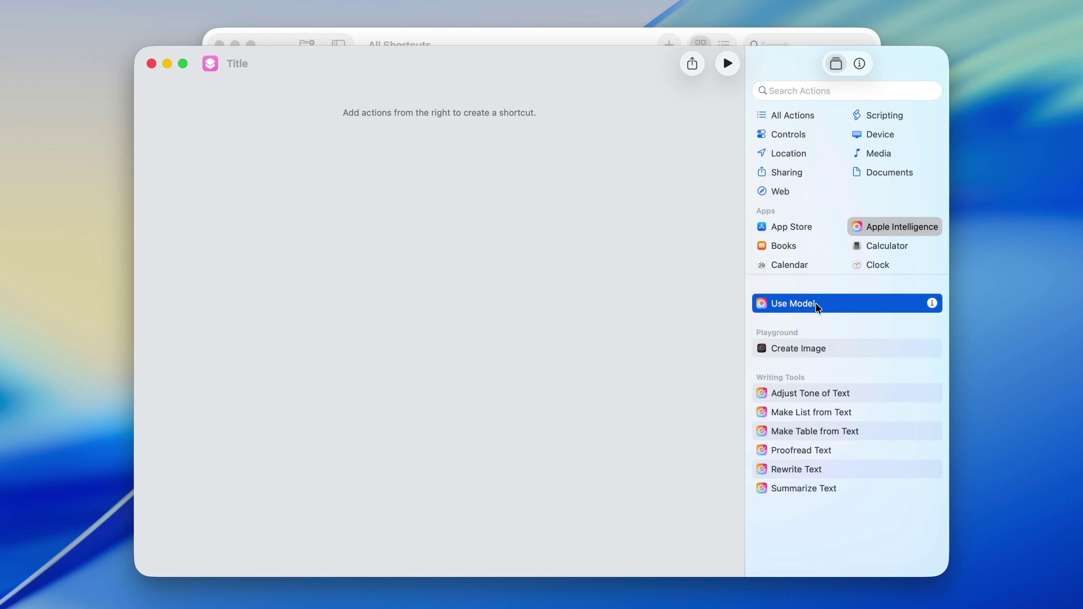
{"action": "double_click", "coordinate": [815, 302]}
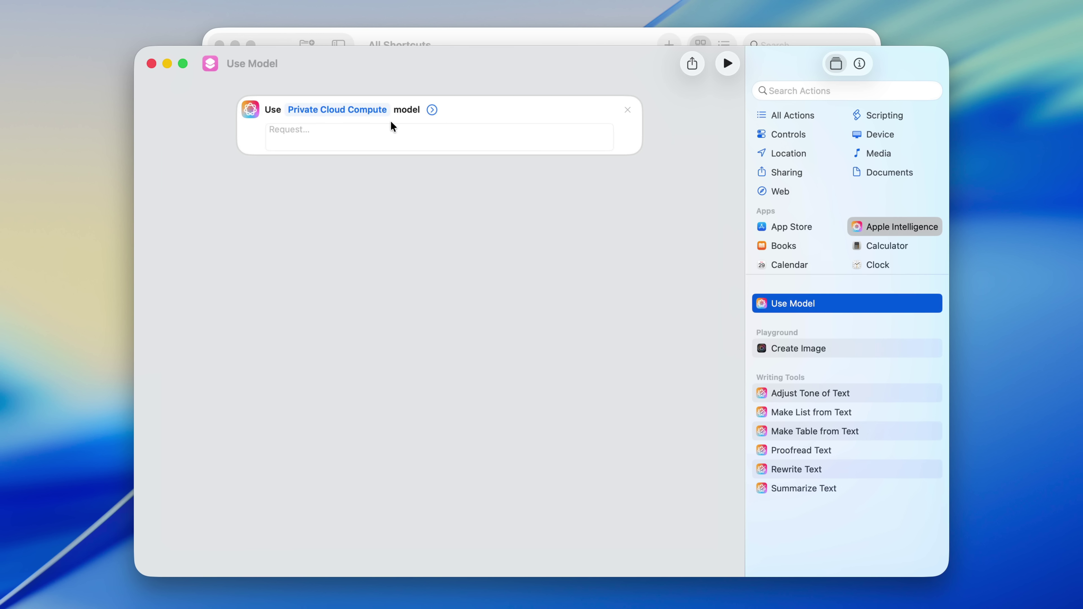
Give the Private Cloud Compute model the request "Tell me a short joke" with automatic output and run the shortcut
{"action": "left_click", "coordinate": [431, 110]}
{"action": "left_click", "coordinate": [374, 110]}
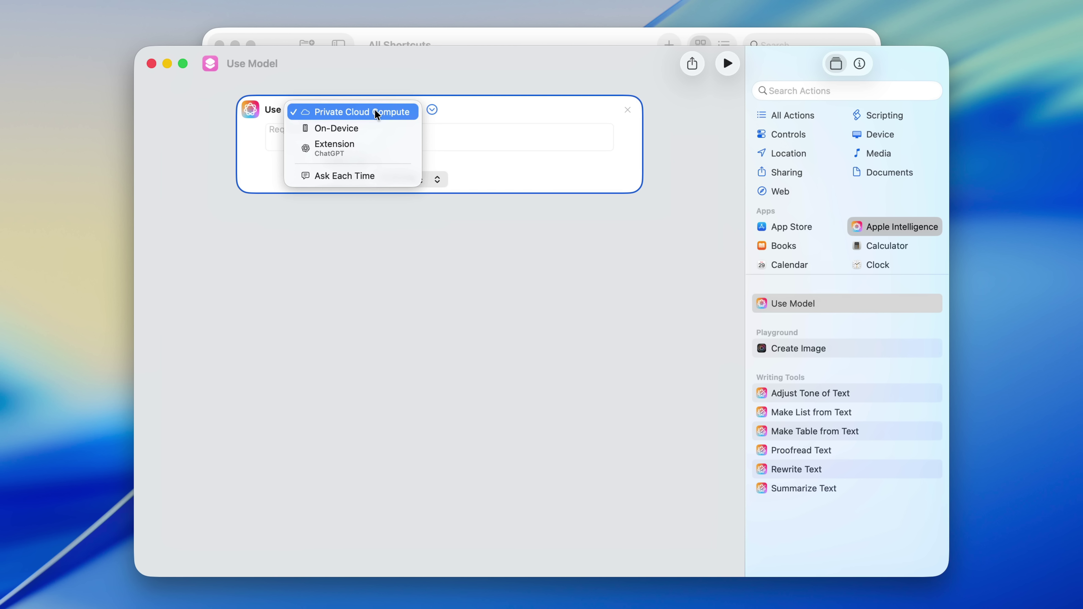
{"action": "left_click", "coordinate": [488, 133]}
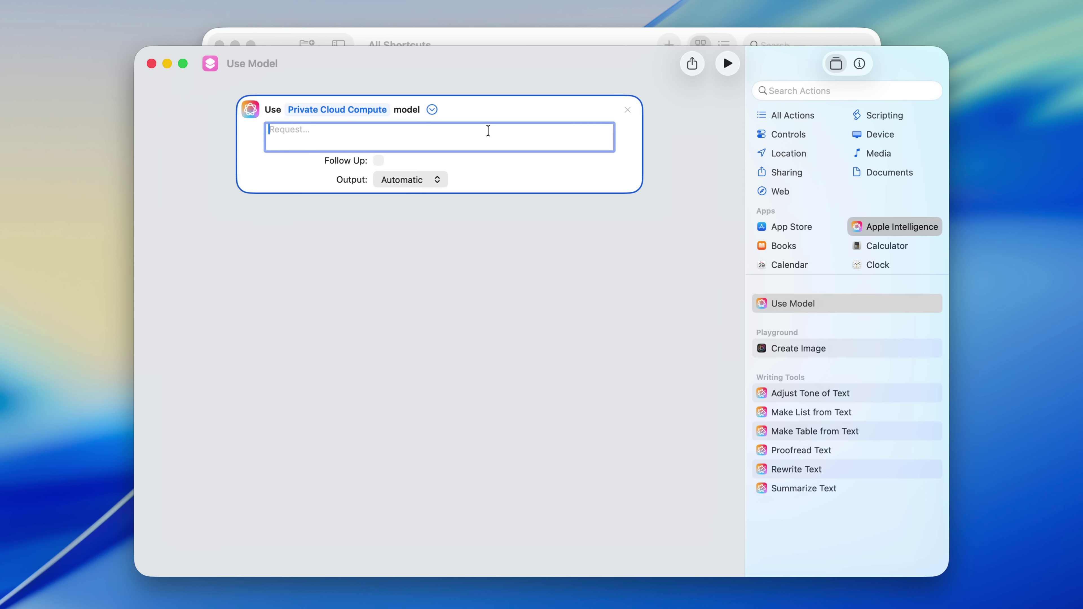
{"action": "type", "text": "Tell me a short joke"}
{"action": "left_click", "coordinate": [424, 179]}
{"action": "left_click", "coordinate": [491, 177]}
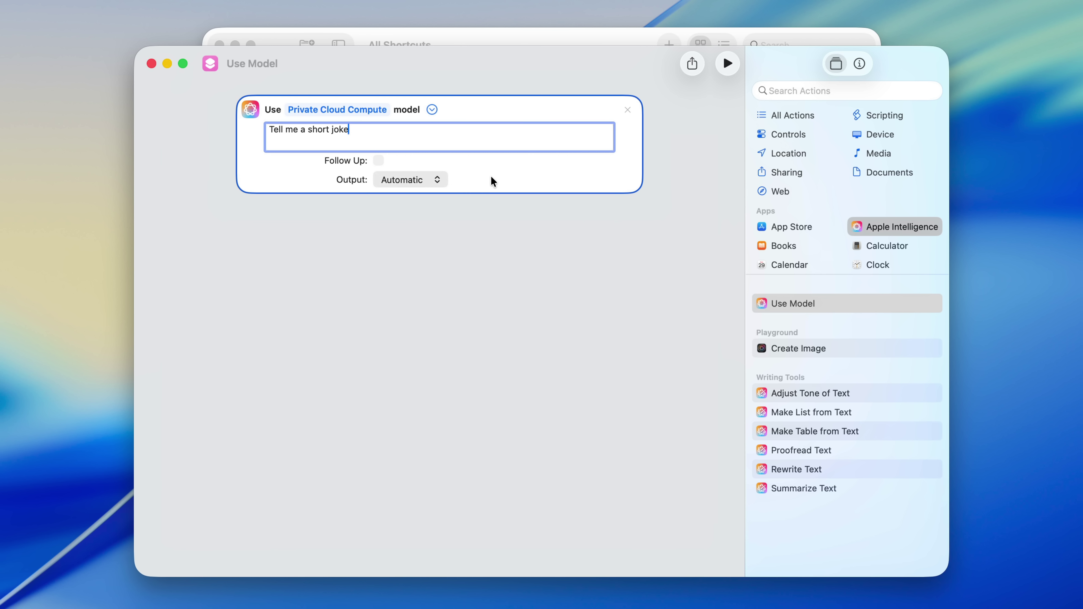
{"action": "left_click", "coordinate": [728, 64]}
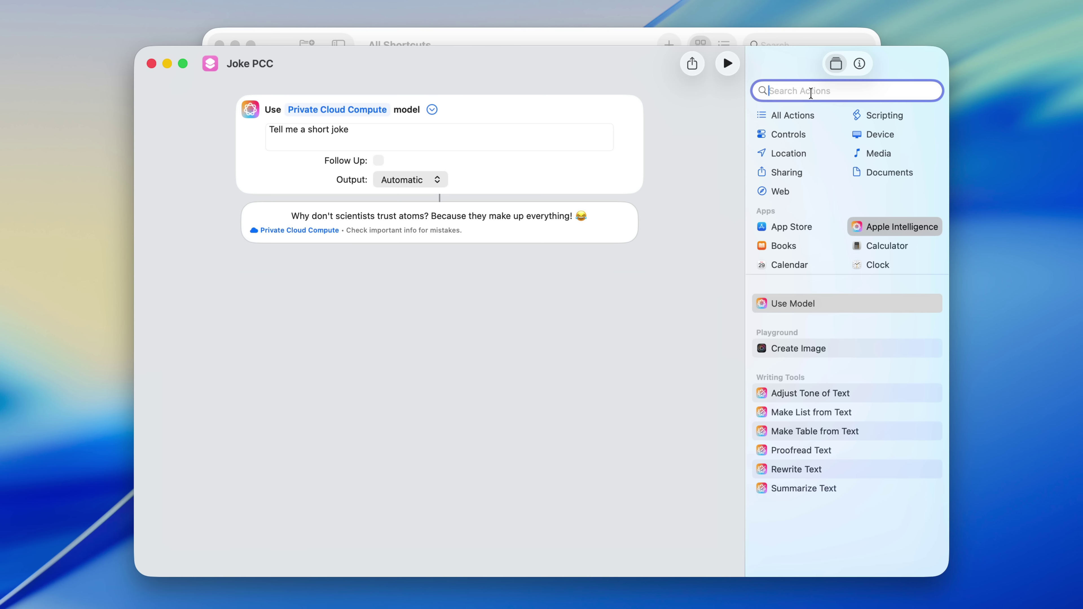
Find the Speak Text action with the search "speak" and add it after the Use Model action
{"action": "type", "text": "s"}
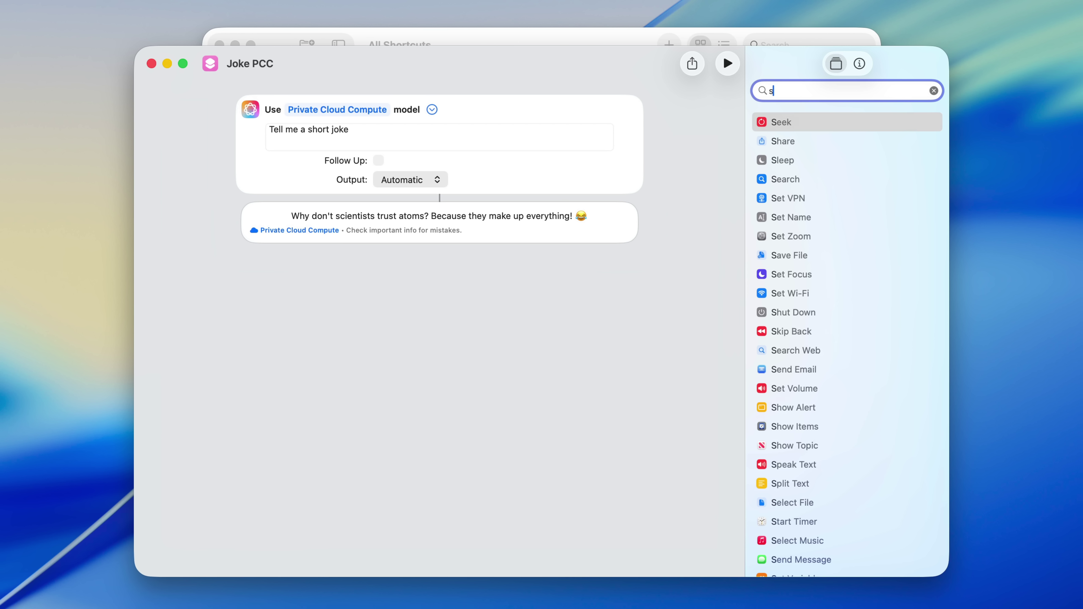
{"action": "type", "text": "peak"}
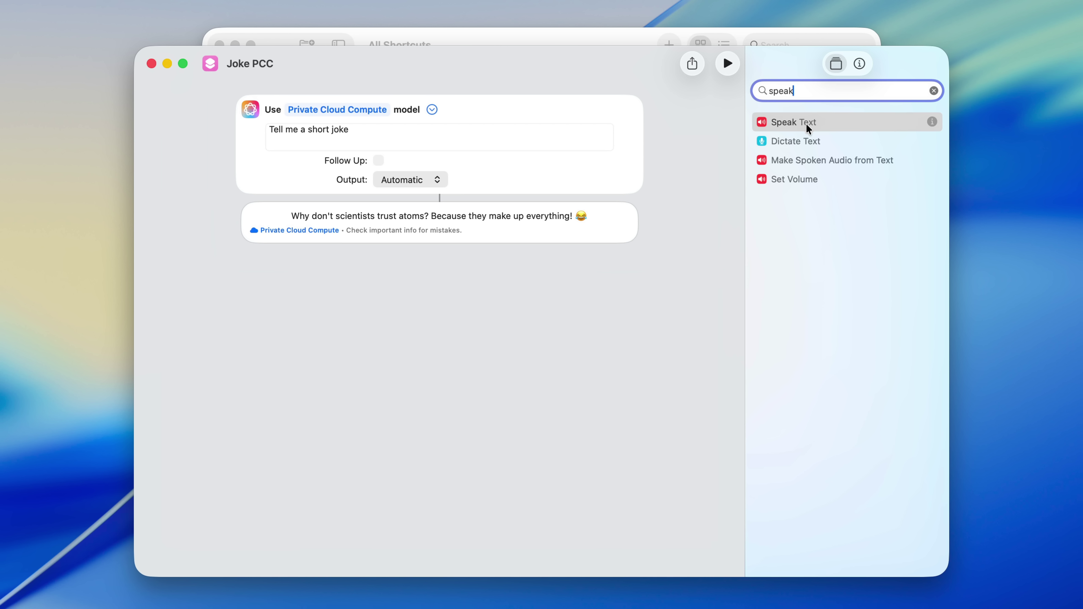
{"action": "left_click_drag", "start_coordinate": [804, 123], "coordinate": [402, 318]}
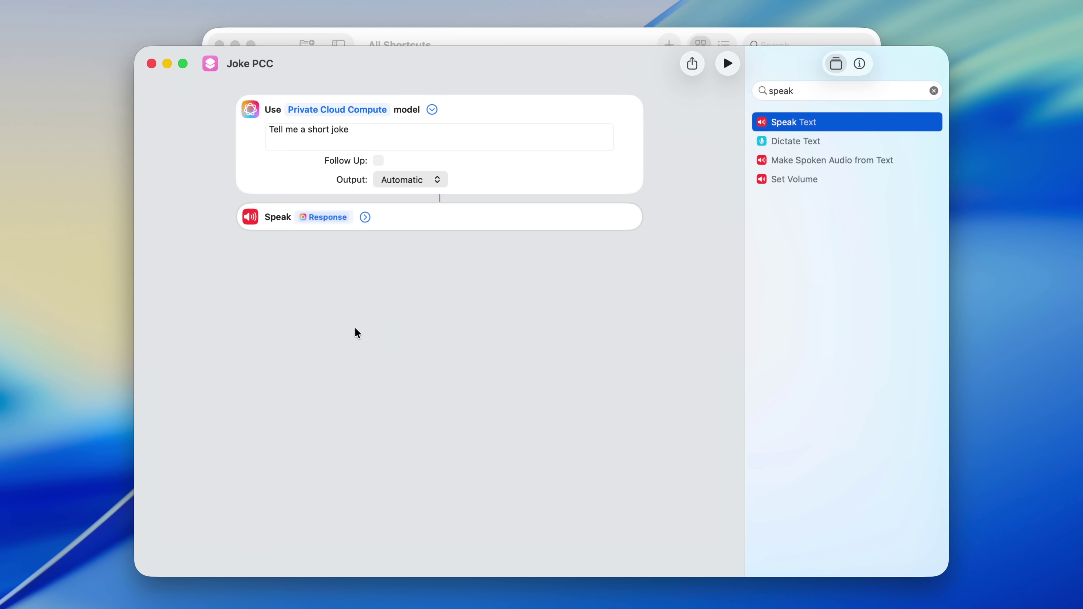
Set the voice of the Speak action to Ralph and close the shortcut's editor
{"action": "left_click", "coordinate": [365, 217]}
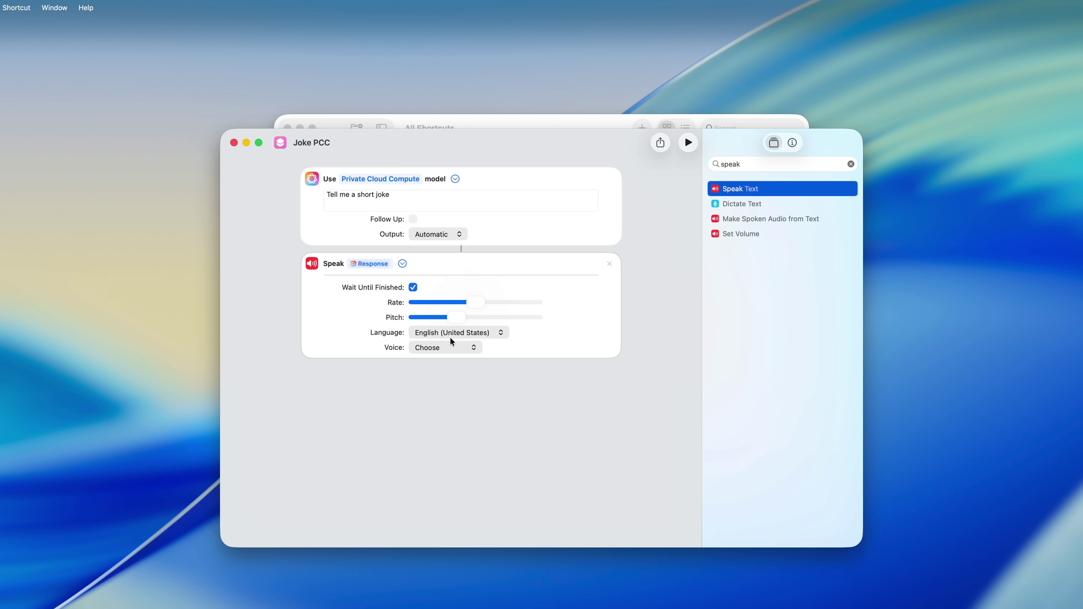
{"action": "left_click", "coordinate": [447, 347]}
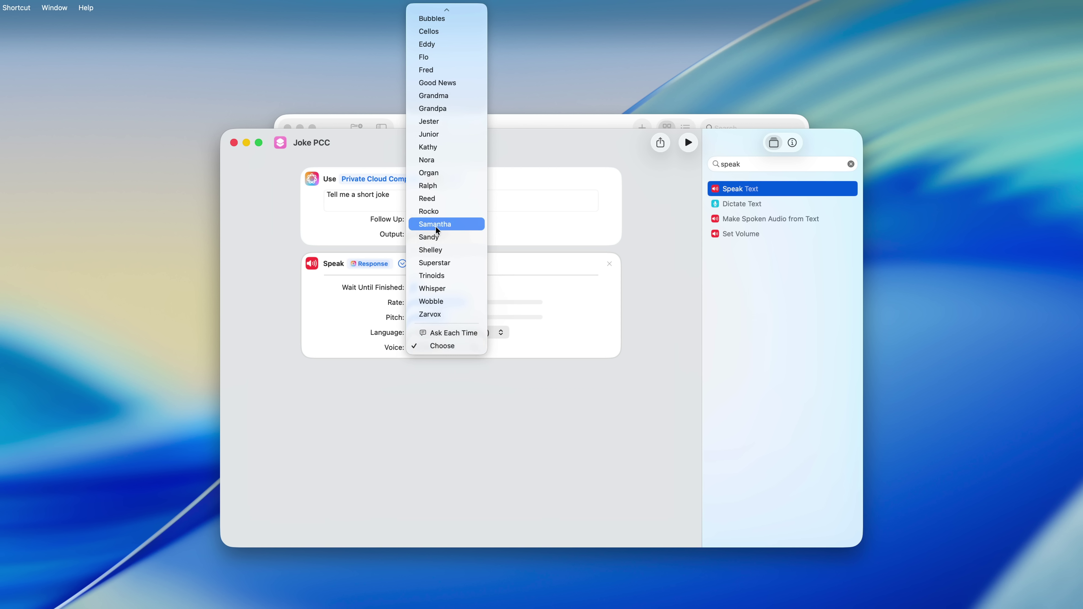
{"action": "left_click", "coordinate": [448, 185]}
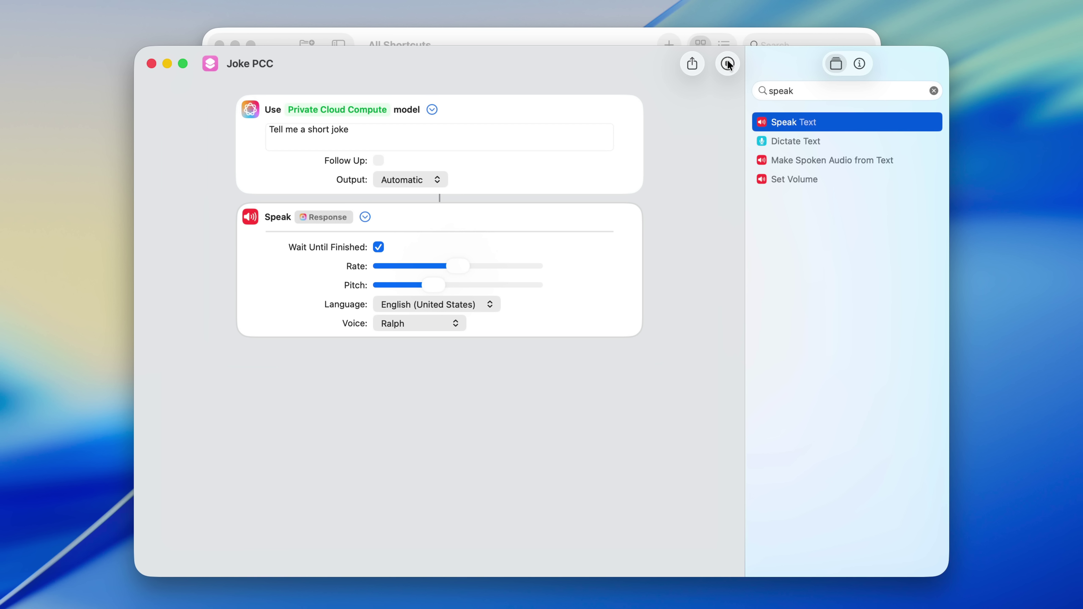
{"action": "left_click", "coordinate": [152, 63]}
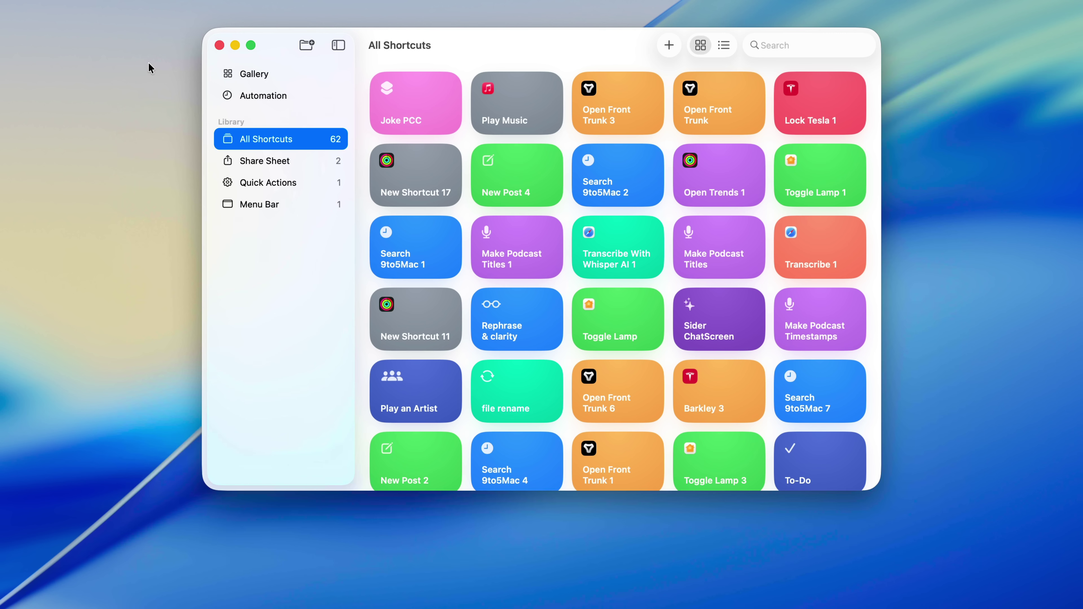
Start a new automation, view the conditions of the External Drive trigger and return to the trigger list
{"action": "left_click", "coordinate": [303, 96]}
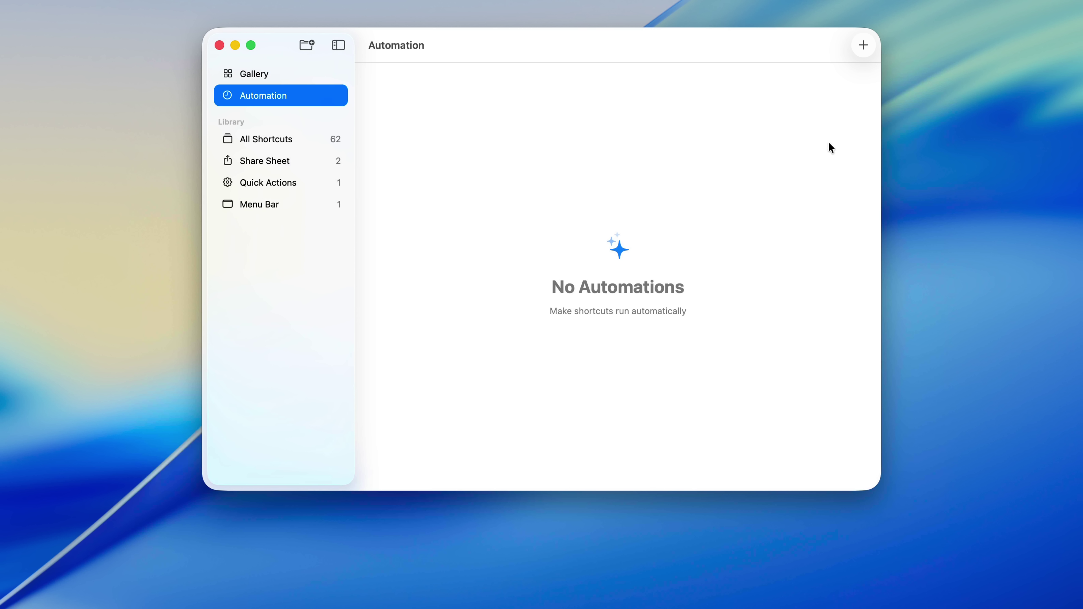
{"action": "left_click", "coordinate": [864, 46]}
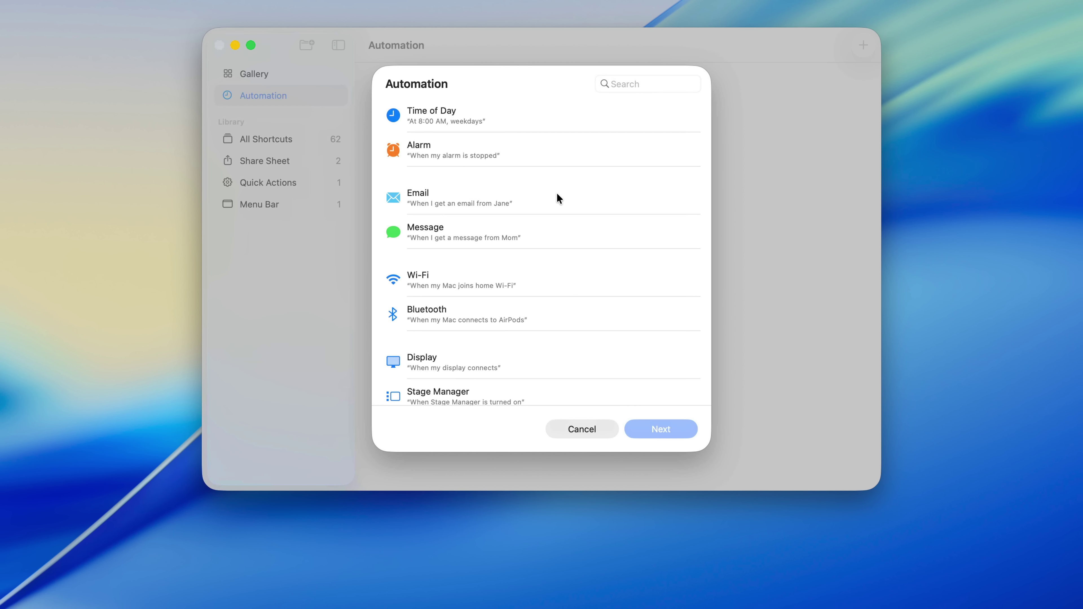
{"action": "scroll", "coordinate": [557, 192], "scroll_direction": "down", "scroll_amount": 5}
{"action": "scroll", "coordinate": [558, 194], "scroll_direction": "down", "scroll_amount": 5}
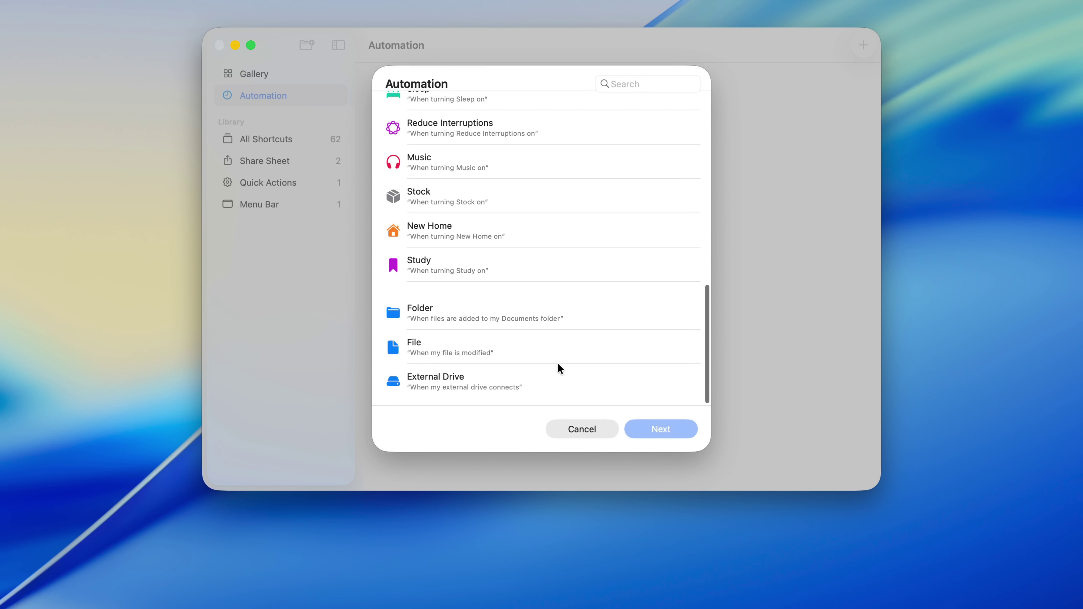
{"action": "left_click", "coordinate": [554, 377]}
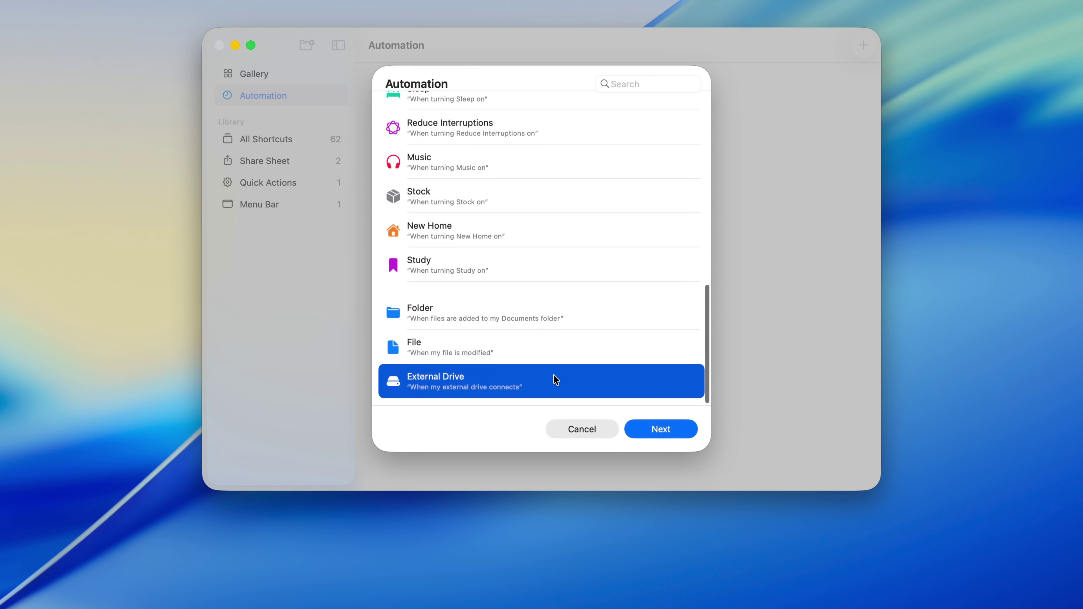
{"action": "left_click", "coordinate": [655, 430]}
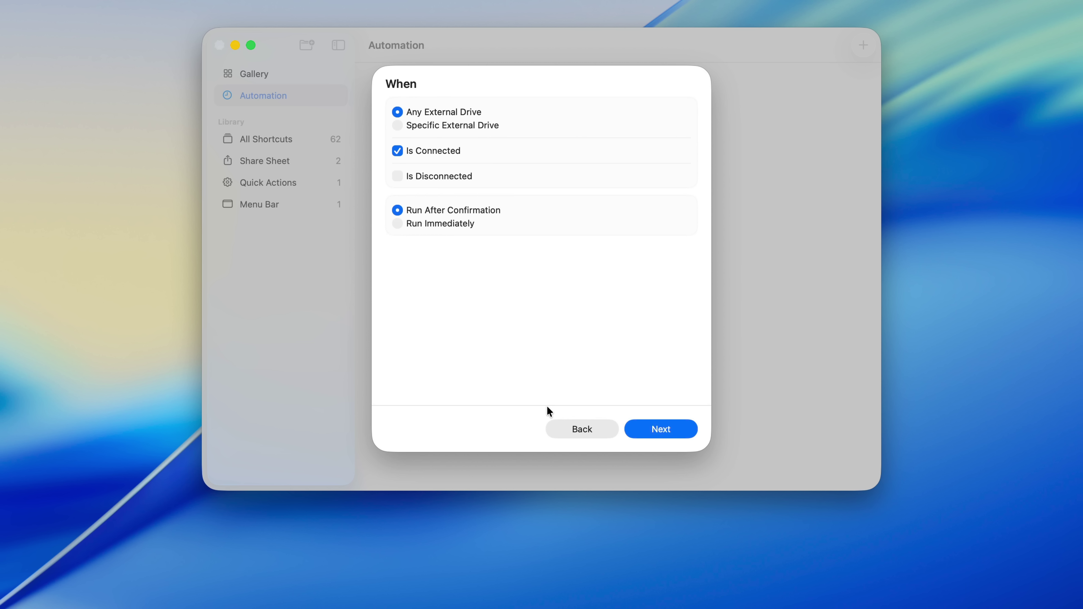
{"action": "left_click", "coordinate": [584, 429]}
Look through the other automation triggers, such as File, Folder, Charger, Battery Level, App, Display and Wi-Fi
{"action": "left_click", "coordinate": [519, 345]}
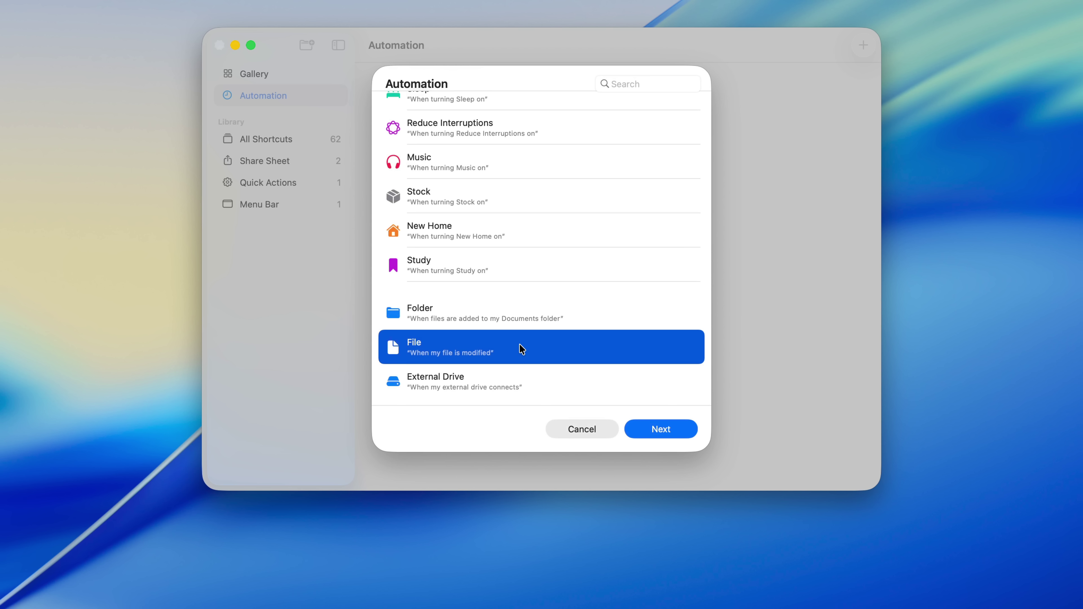
{"action": "left_click", "coordinate": [557, 319]}
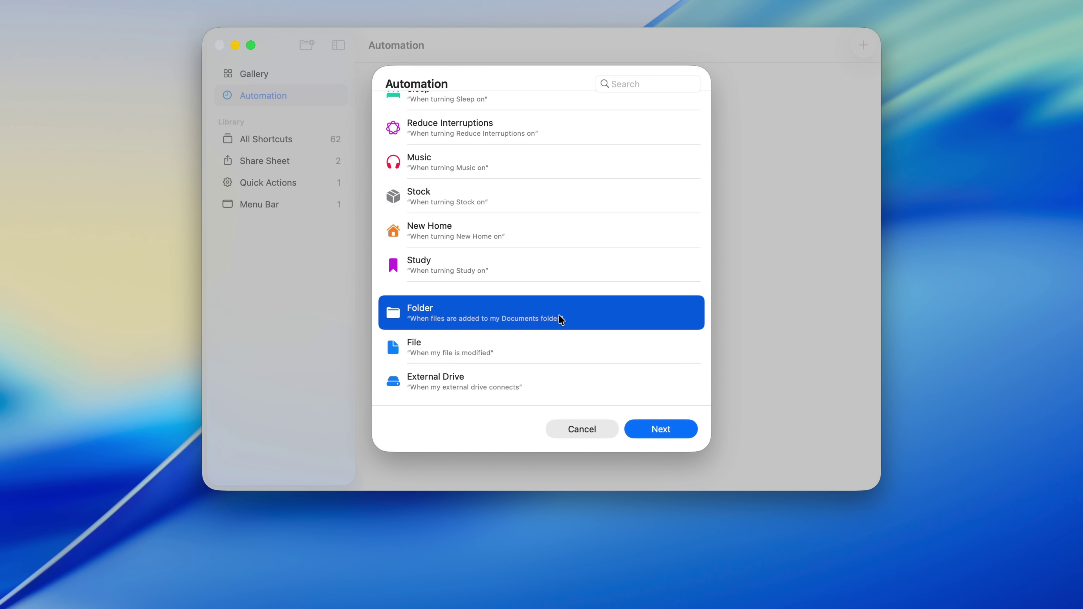
{"action": "scroll", "coordinate": [557, 296], "scroll_direction": "up", "scroll_amount": 5}
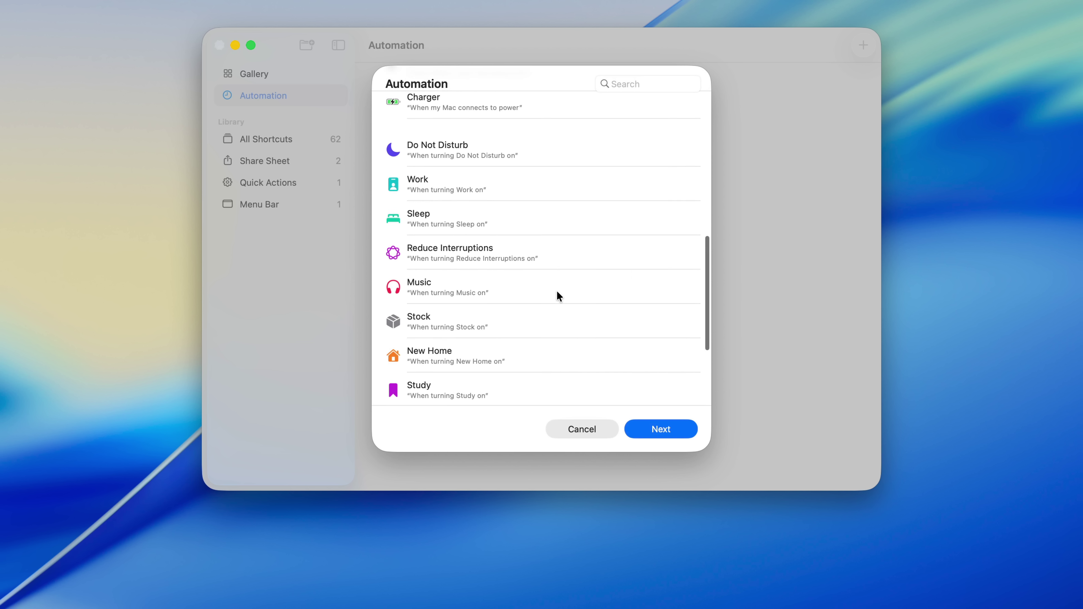
{"action": "scroll", "coordinate": [516, 211], "scroll_direction": "up", "scroll_amount": 5}
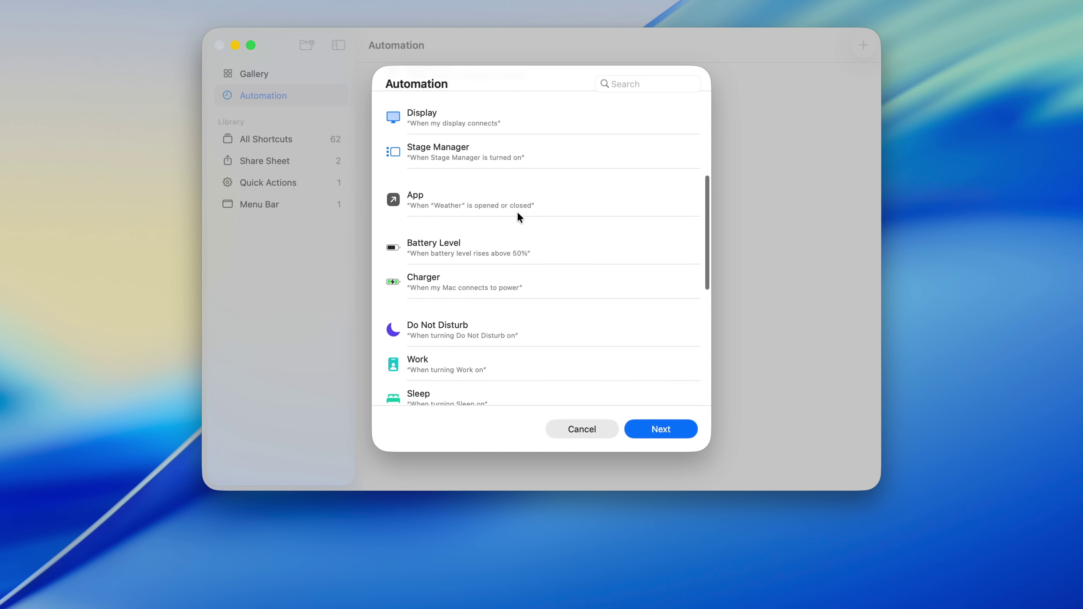
{"action": "left_click", "coordinate": [571, 311]}
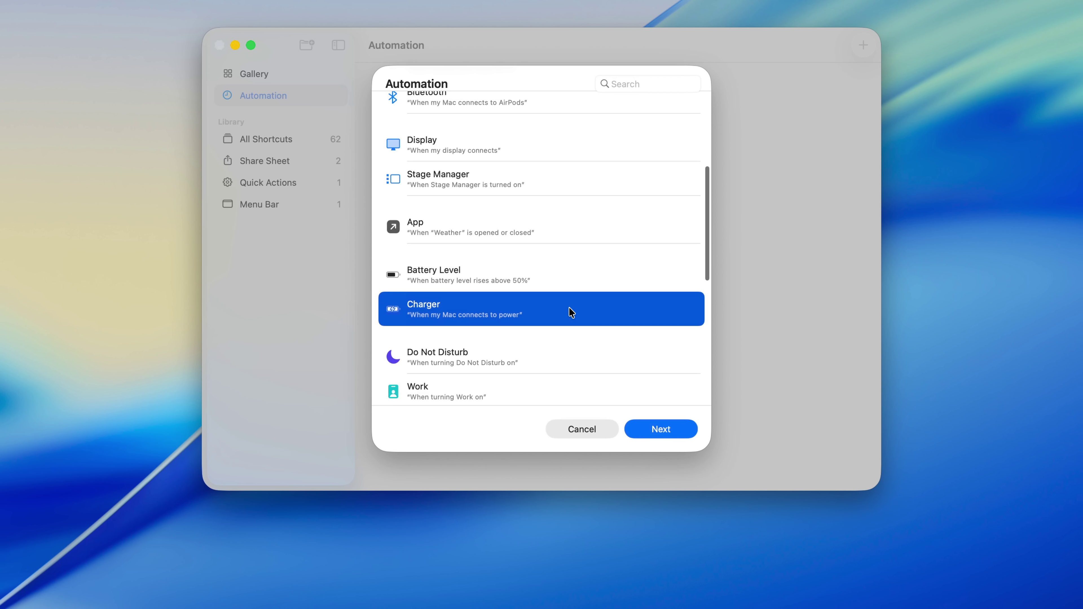
{"action": "left_click", "coordinate": [559, 281]}
{"action": "left_click", "coordinate": [552, 232]}
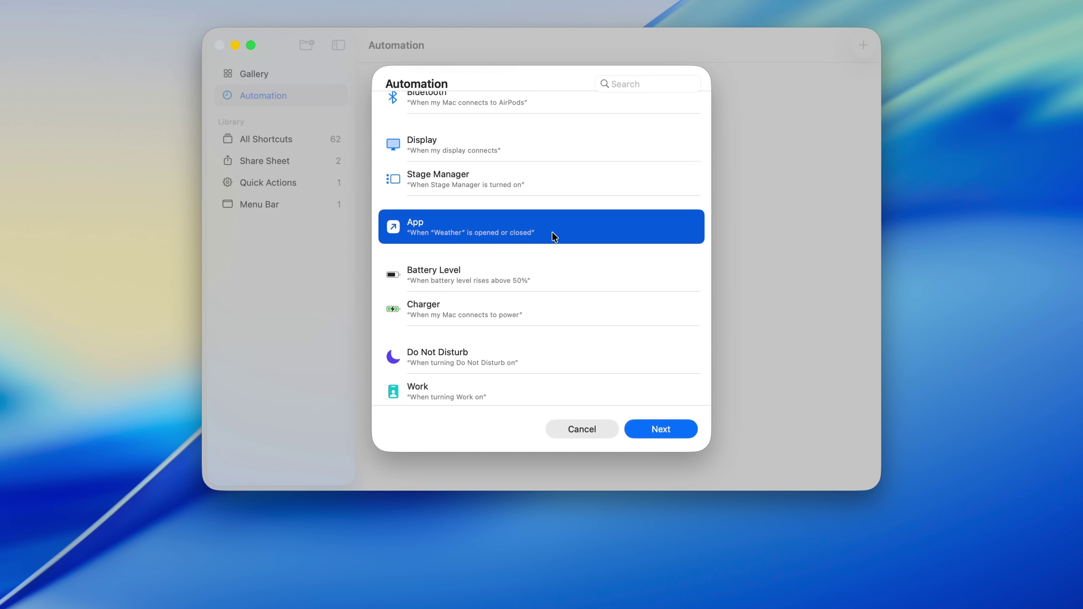
{"action": "scroll", "coordinate": [552, 231], "scroll_direction": "up", "scroll_amount": 4}
{"action": "left_click", "coordinate": [551, 230]}
{"action": "scroll", "coordinate": [551, 234], "scroll_direction": "up", "scroll_amount": 4}
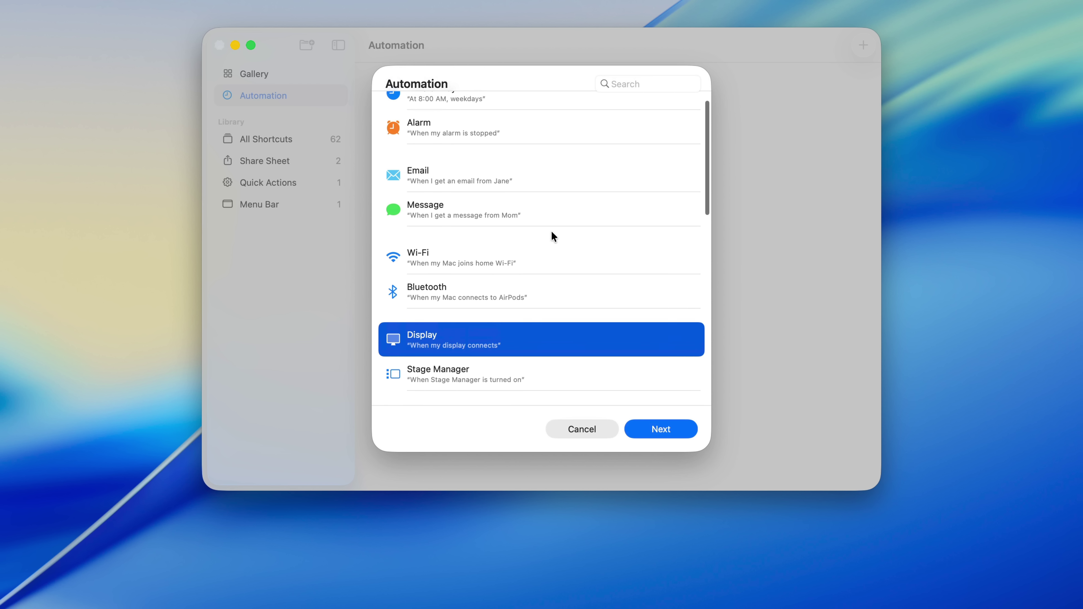
{"action": "left_click", "coordinate": [541, 284]}
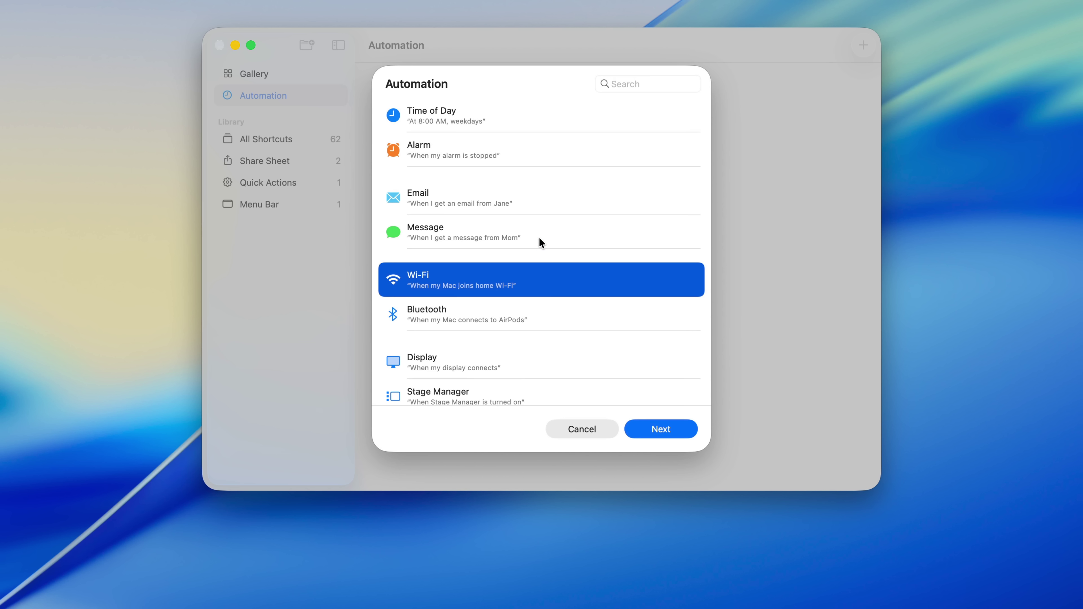
Create a Time of Day automation that runs the Joke PCC shortcut immediately, daily at 10:34 PM
{"action": "left_click", "coordinate": [501, 120]}
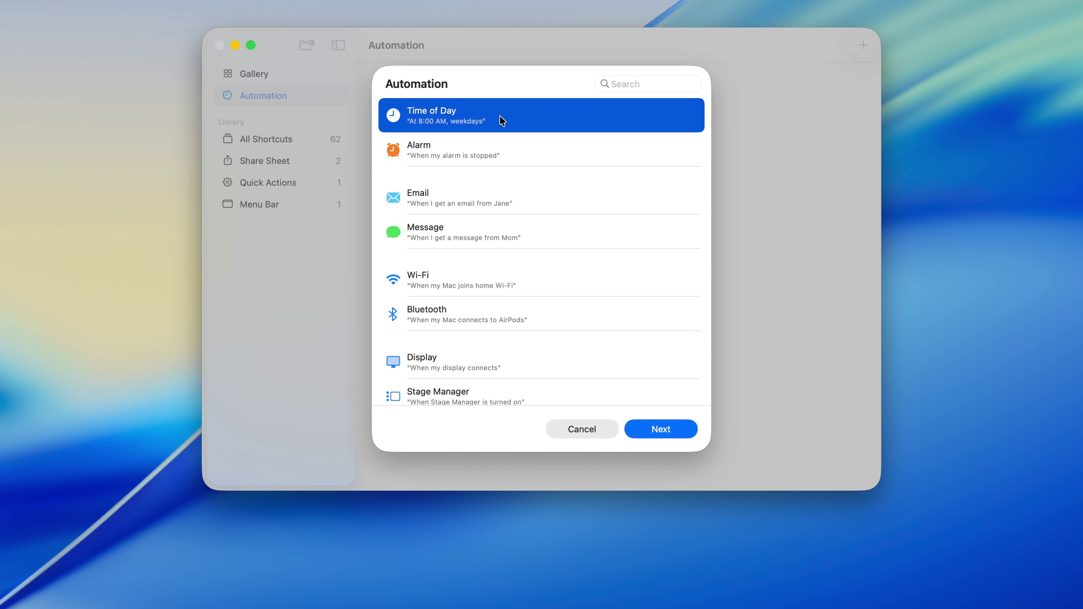
{"action": "left_click", "coordinate": [667, 427]}
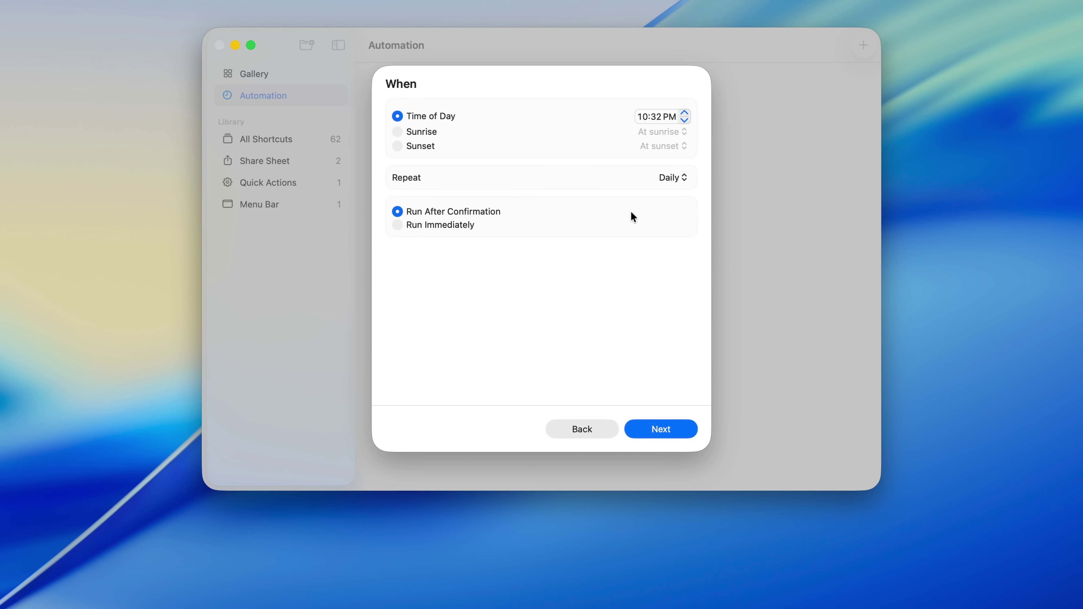
{"action": "left_click", "coordinate": [684, 111]}
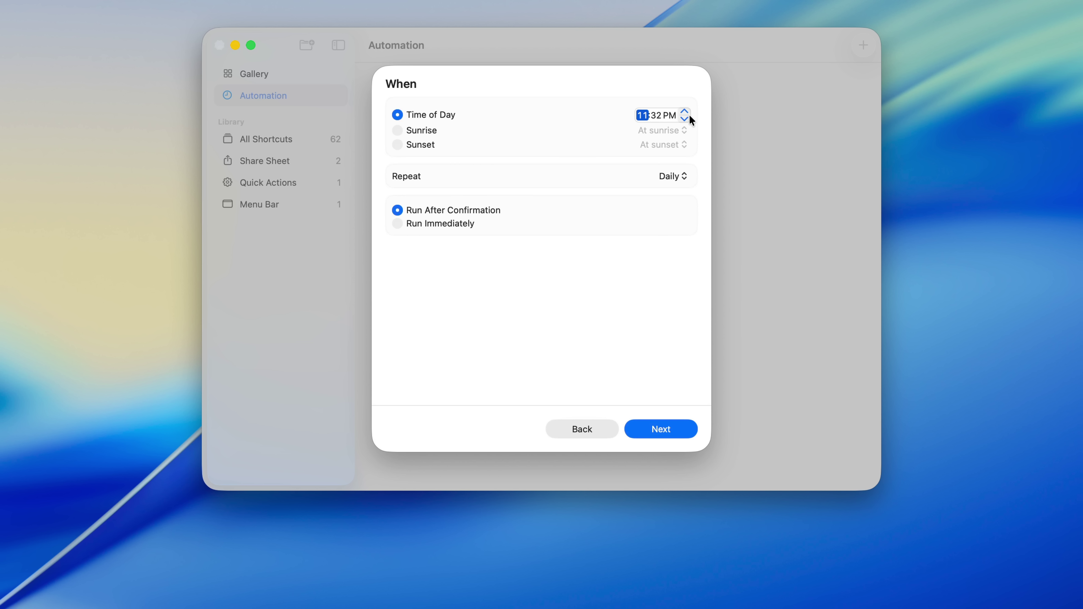
{"action": "left_click", "coordinate": [684, 119]}
{"action": "left_click", "coordinate": [414, 222]}
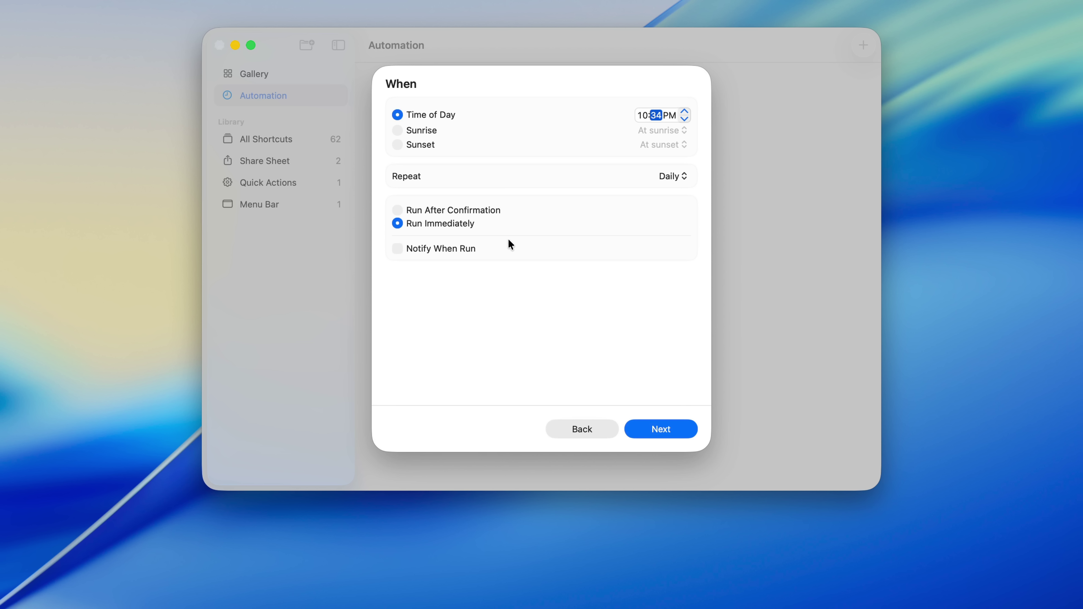
{"action": "left_click", "coordinate": [678, 426]}
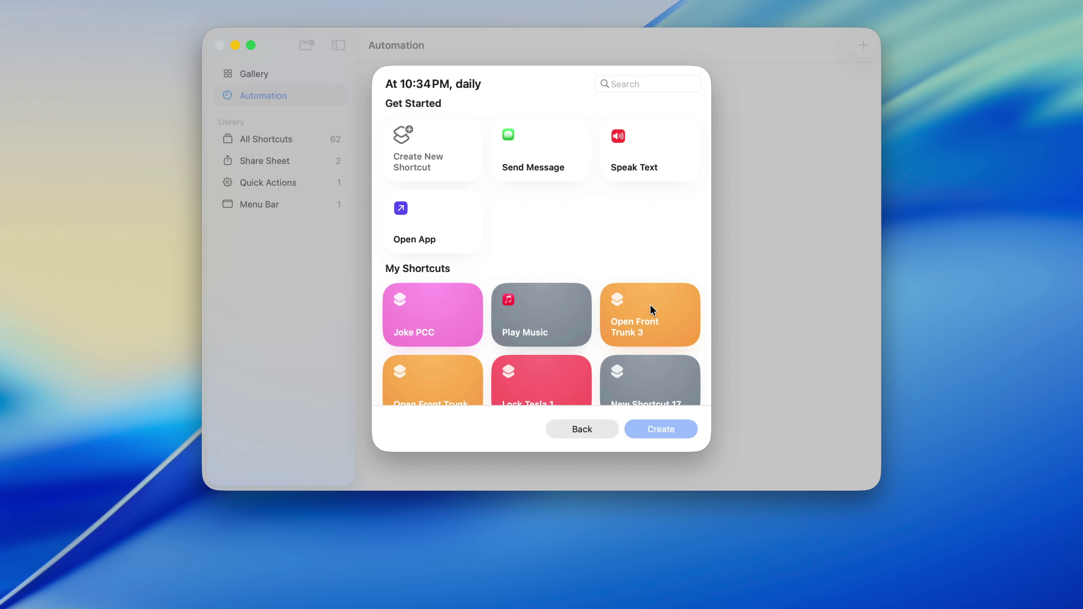
{"action": "left_click", "coordinate": [421, 320]}
{"action": "left_click", "coordinate": [657, 430]}
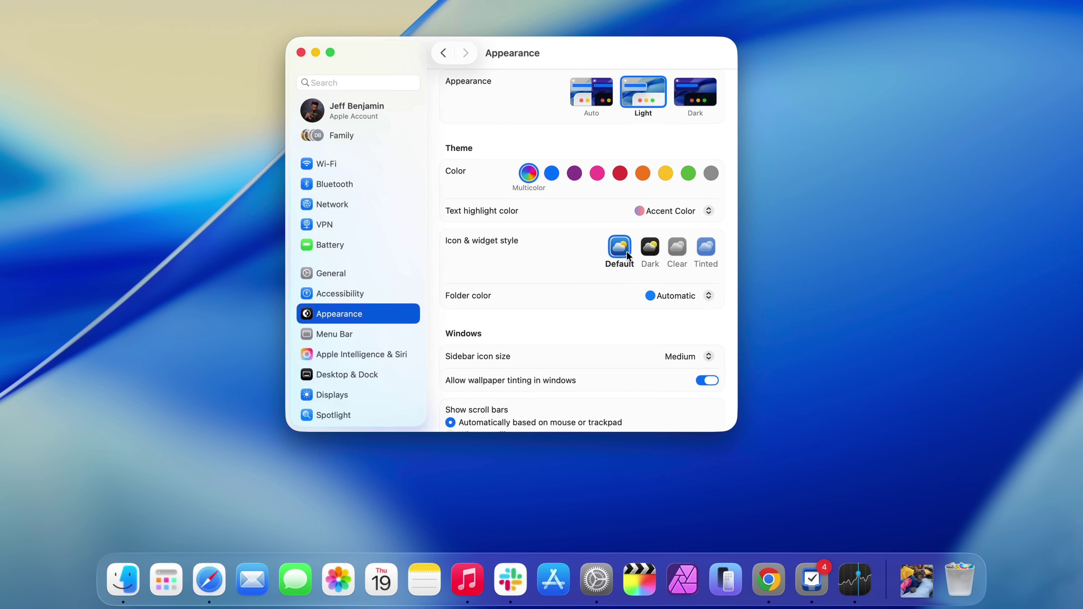
In the Appearance section of System Settings, set the icon and widget style to Dark
{"action": "left_click", "coordinate": [650, 247]}
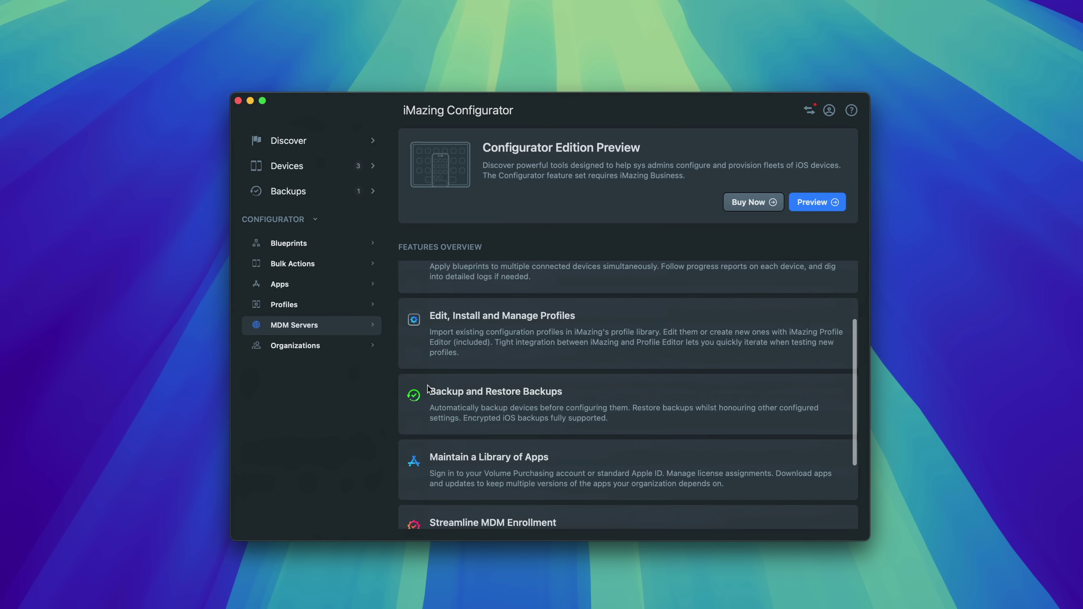
{"action": "scroll", "coordinate": [425, 386], "scroll_direction": "down", "scroll_amount": 5}
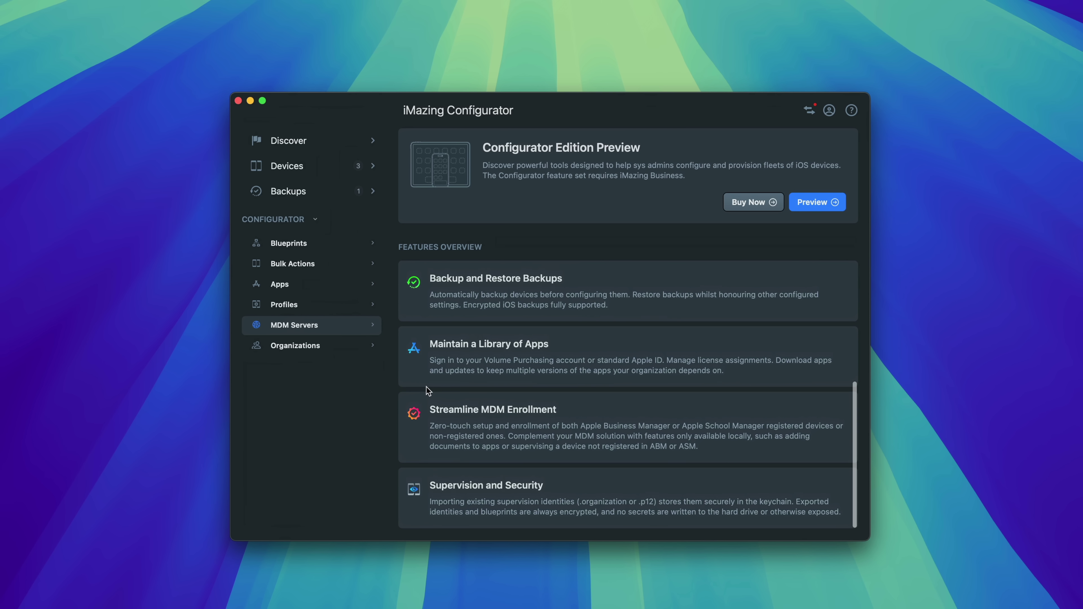